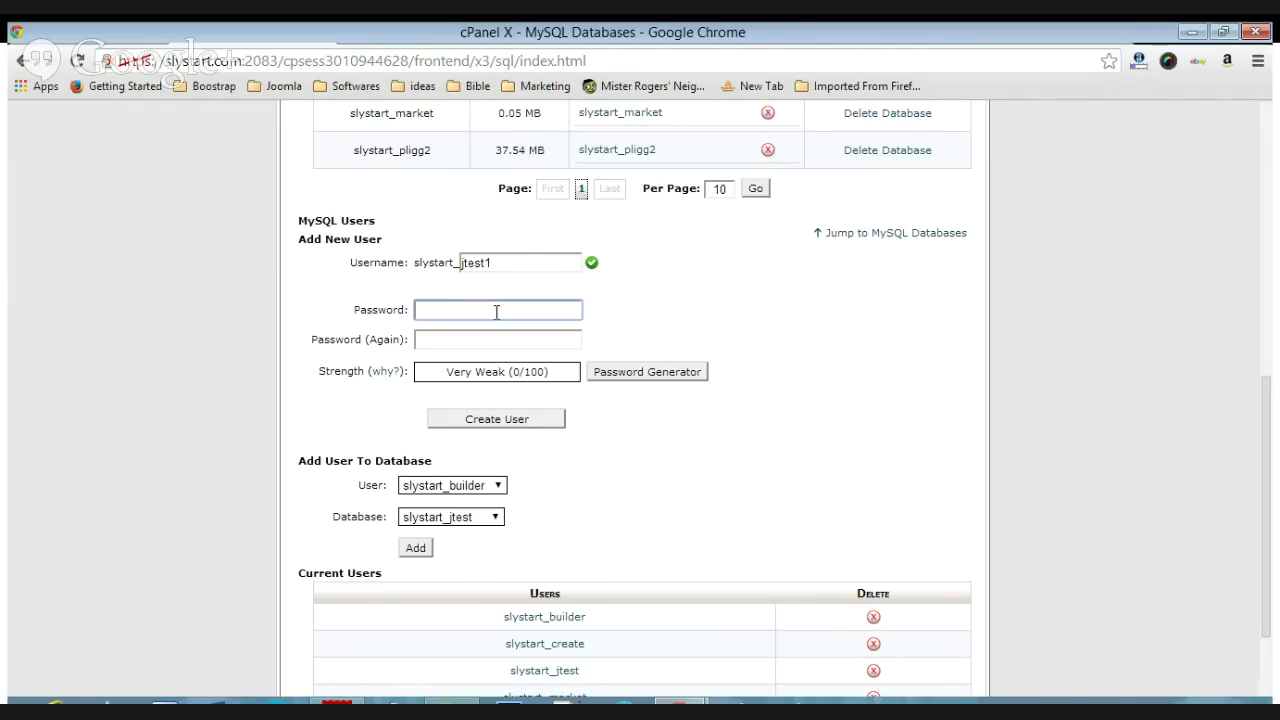
Create MySQL user slystart_jtest1, entering its password twice to confirm it.
text(********)
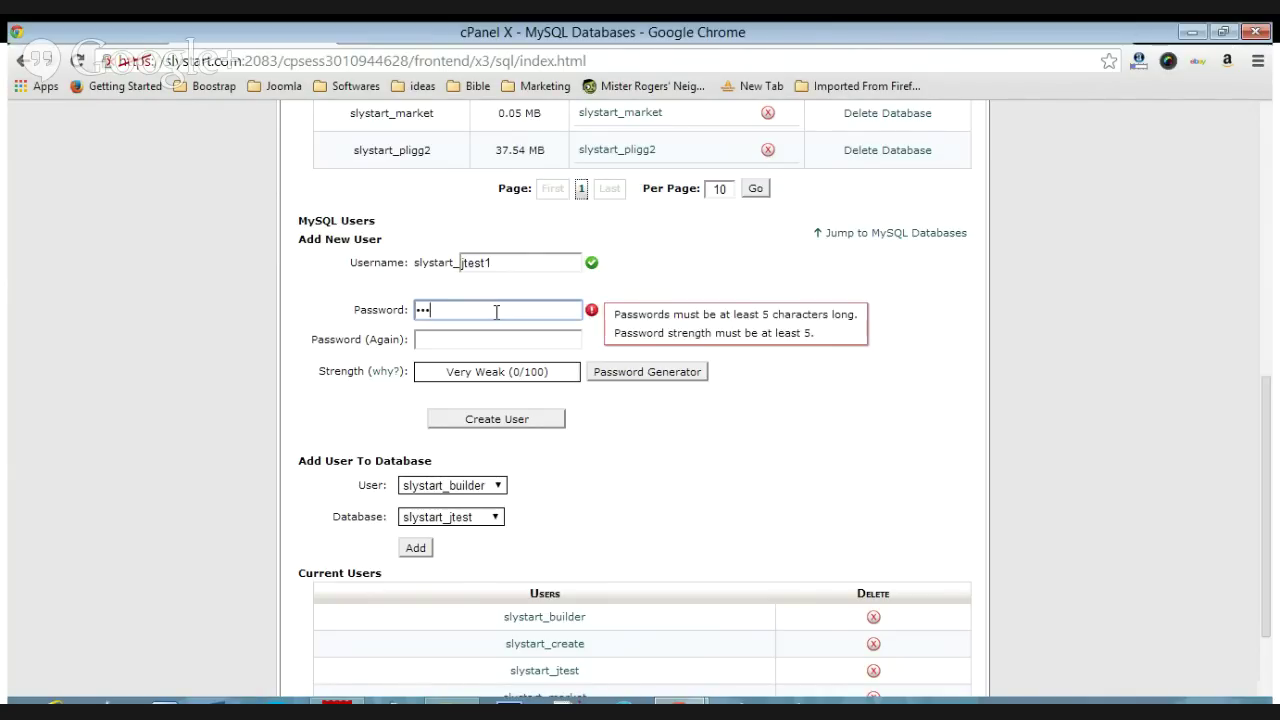
key(Tab)
text(********)
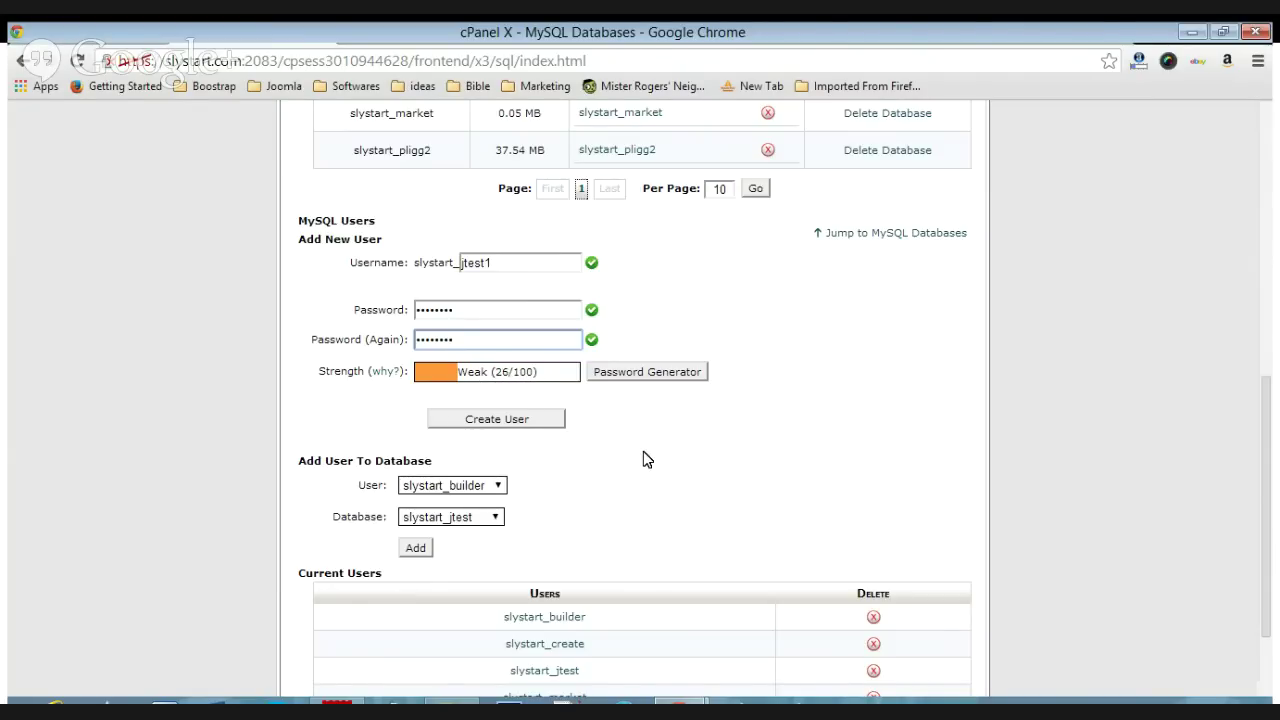
click(527, 421)
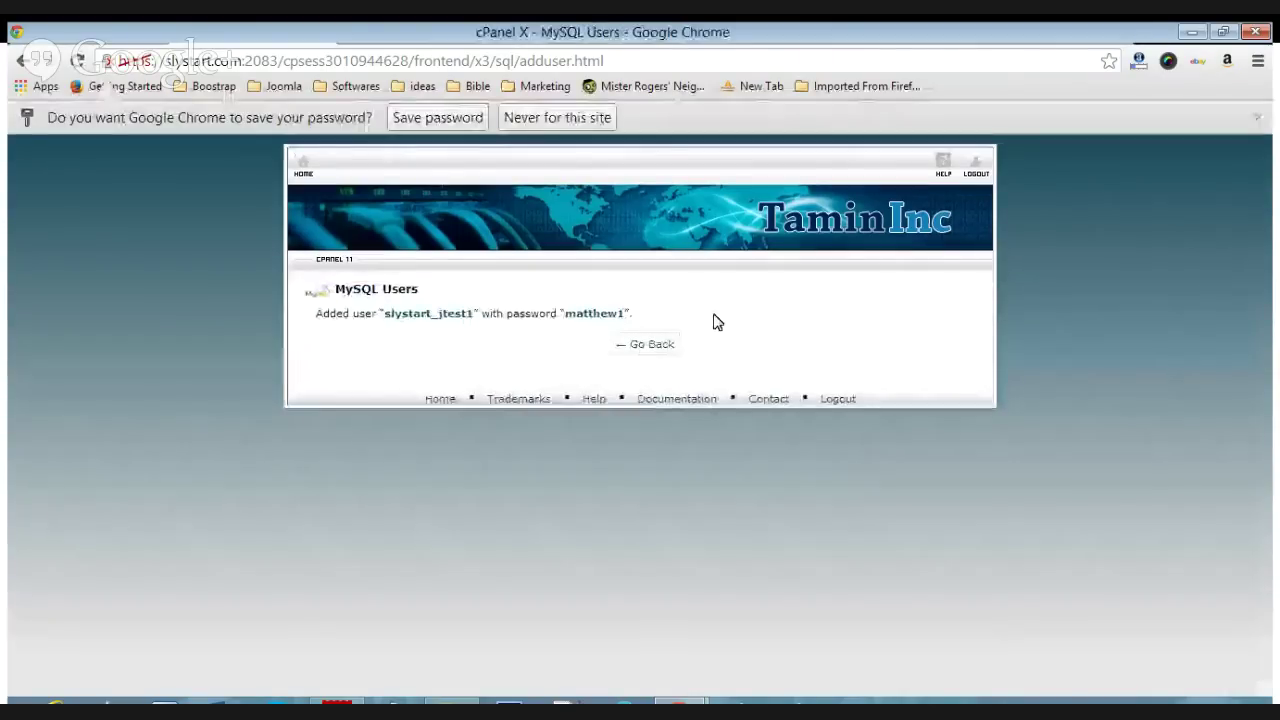
Add user slystart_jtest1 to the slystart_jtest1 database under Add User To Database.
click(648, 344)
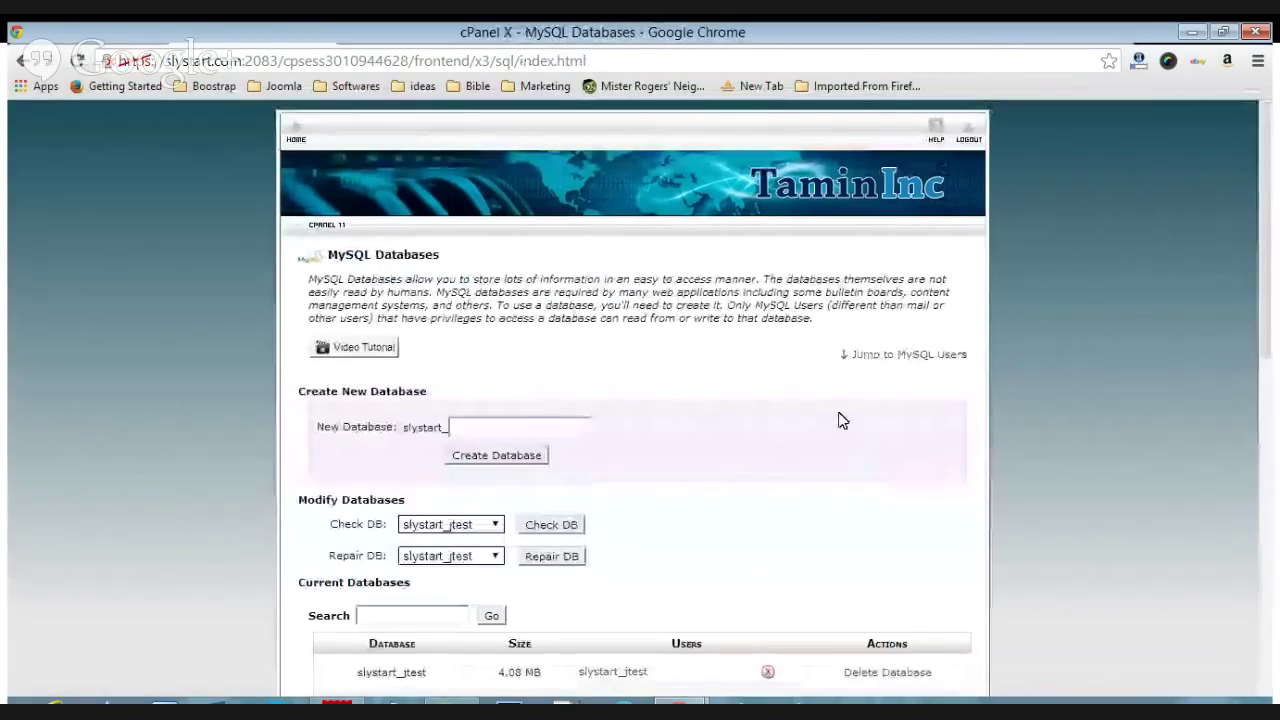
scroll(1077, 471, down, 6)
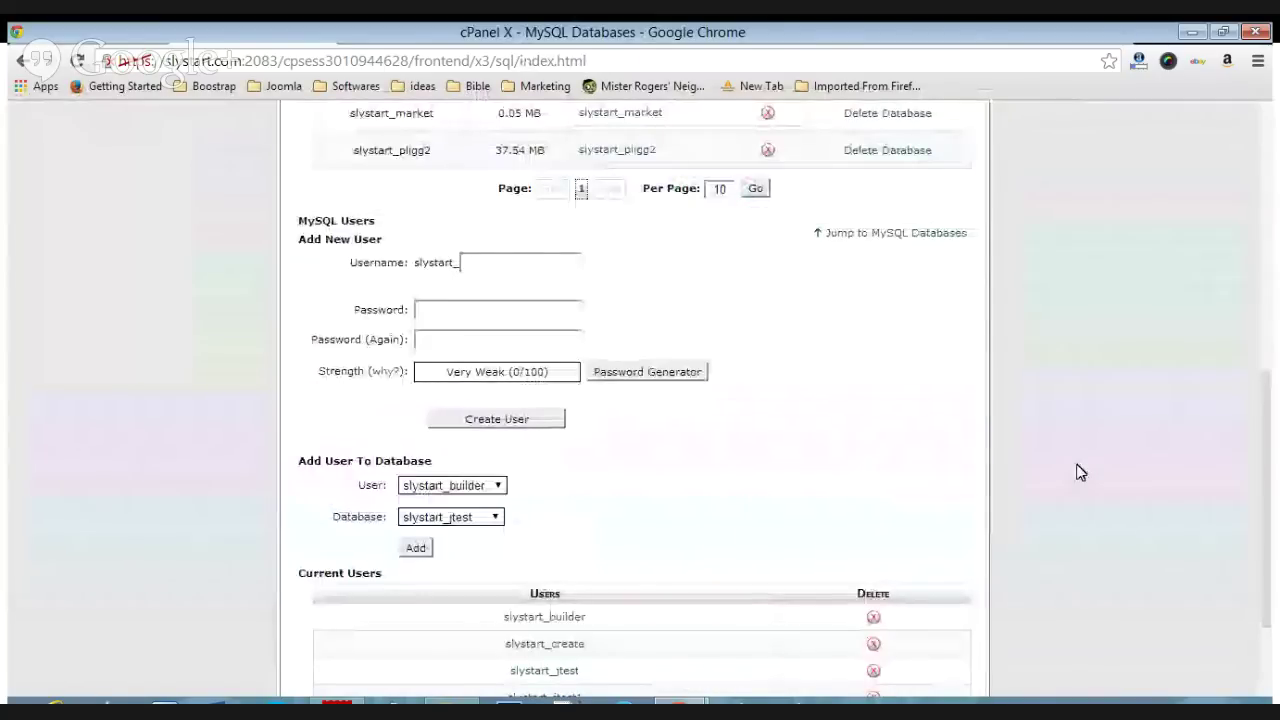
scroll(1077, 471, down, 3)
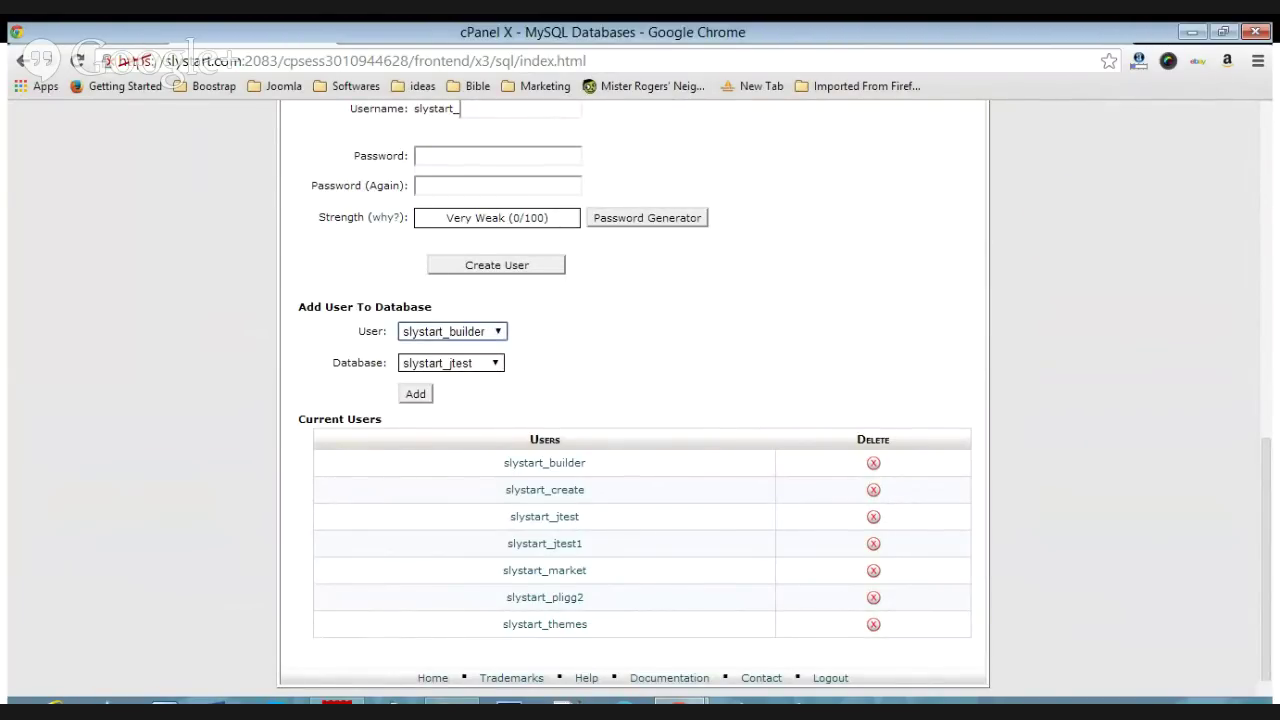
click(488, 398)
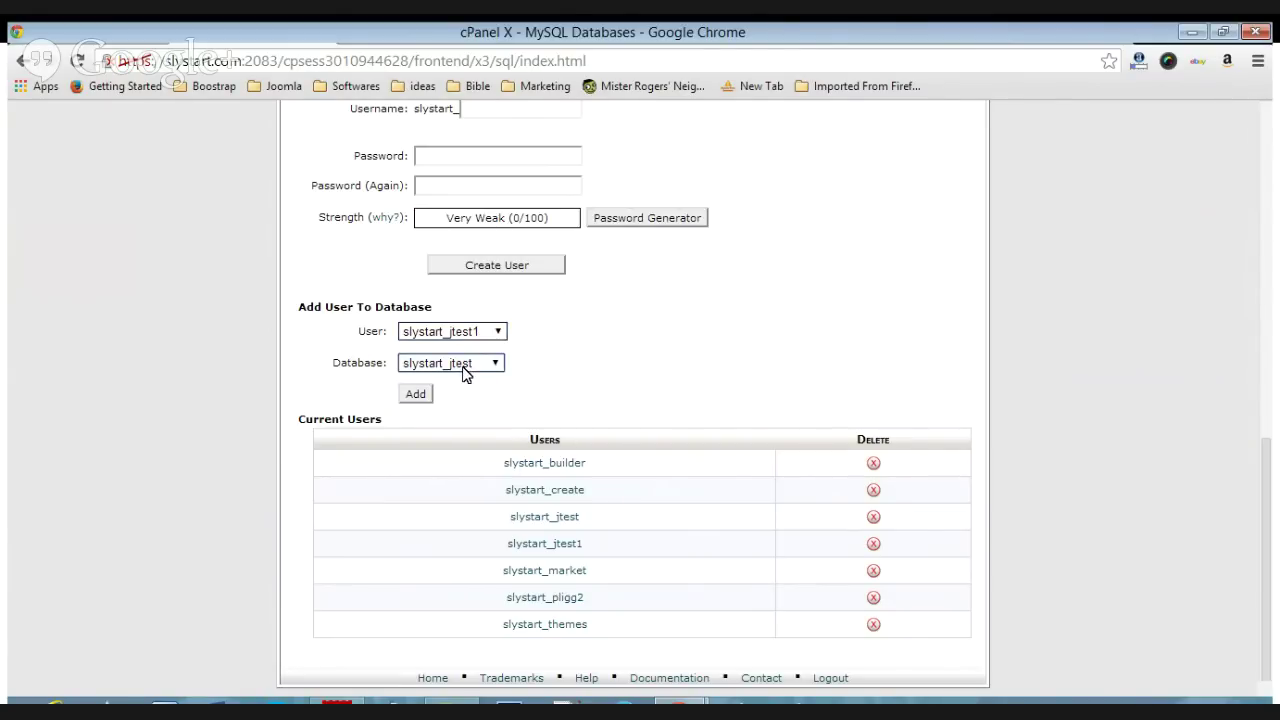
click(471, 398)
click(416, 395)
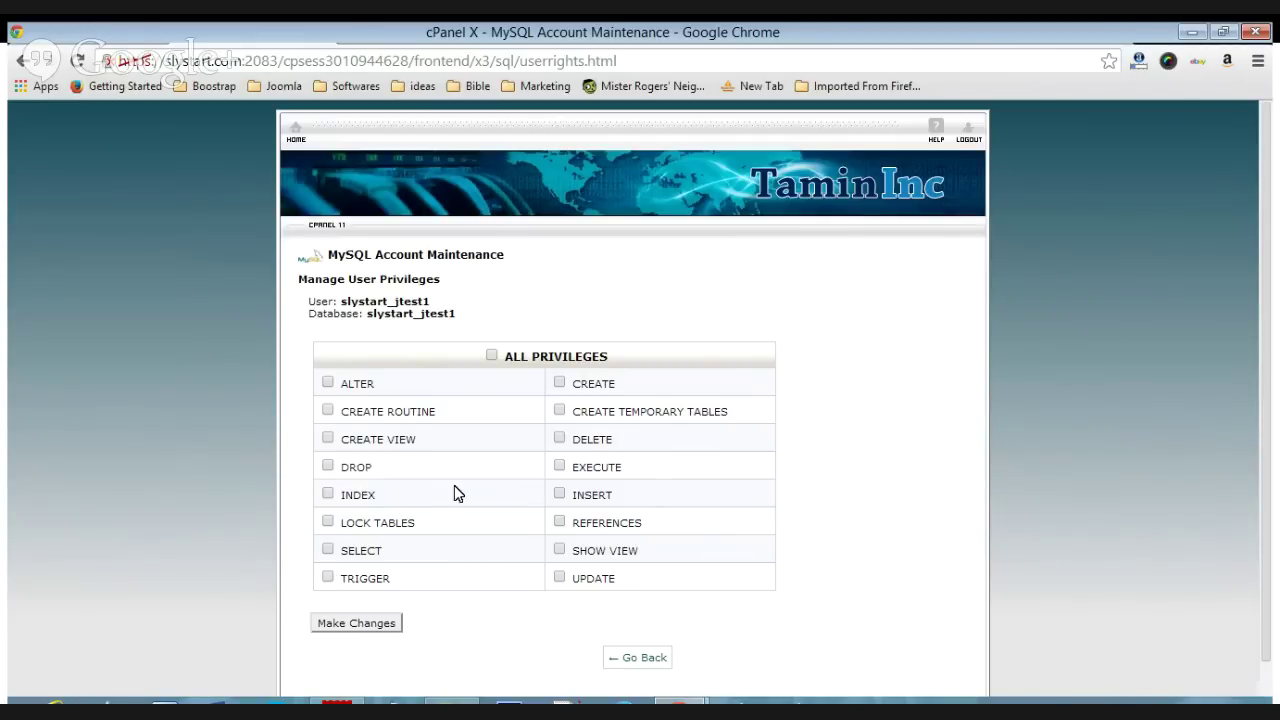
Grant slystart_jtest1 ALL PRIVILEGES on the database and save the changes.
click(492, 356)
scroll(852, 450, down, 1)
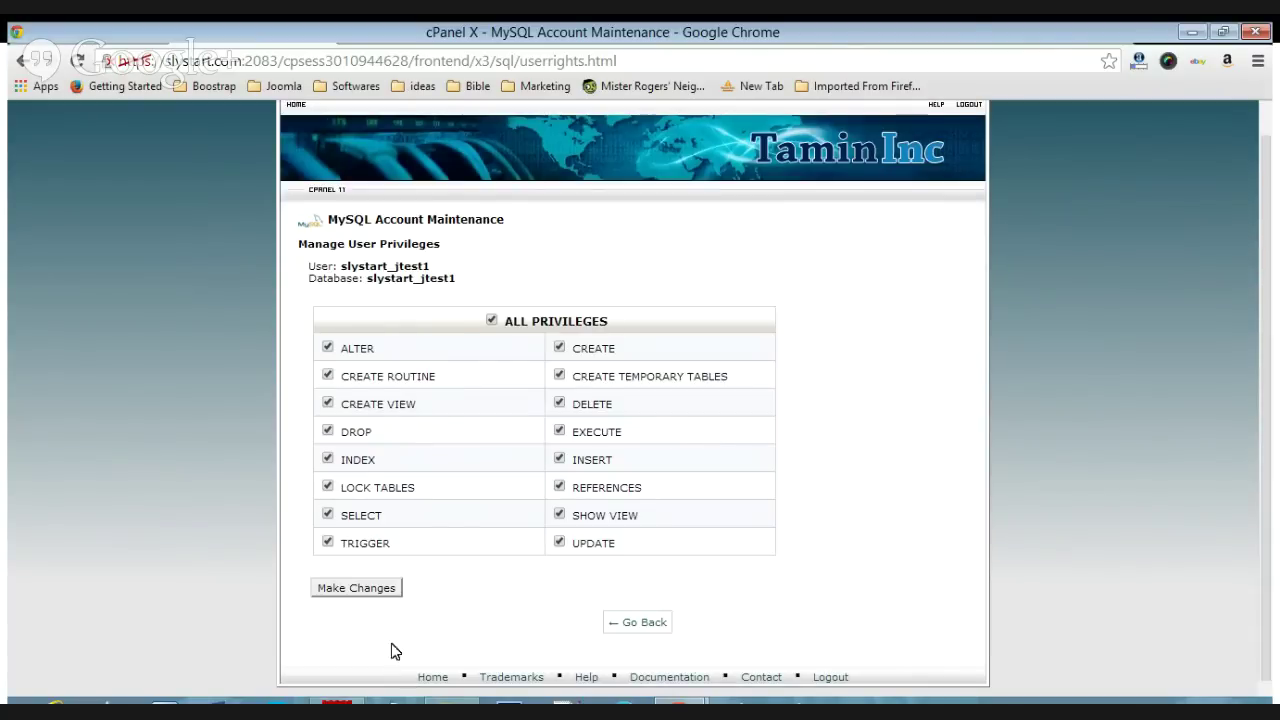
click(356, 588)
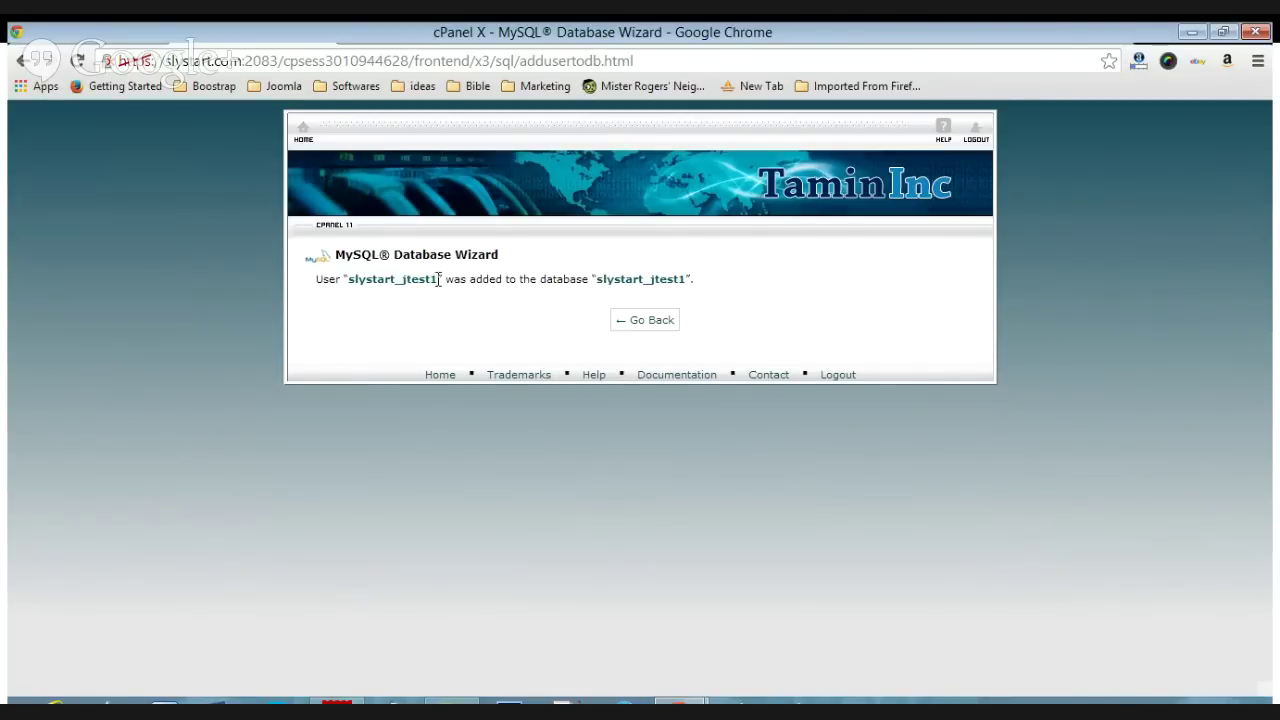
Highlight the slystart_jtest1 user and database names in the confirmation message.
drag(439, 279, 348, 280)
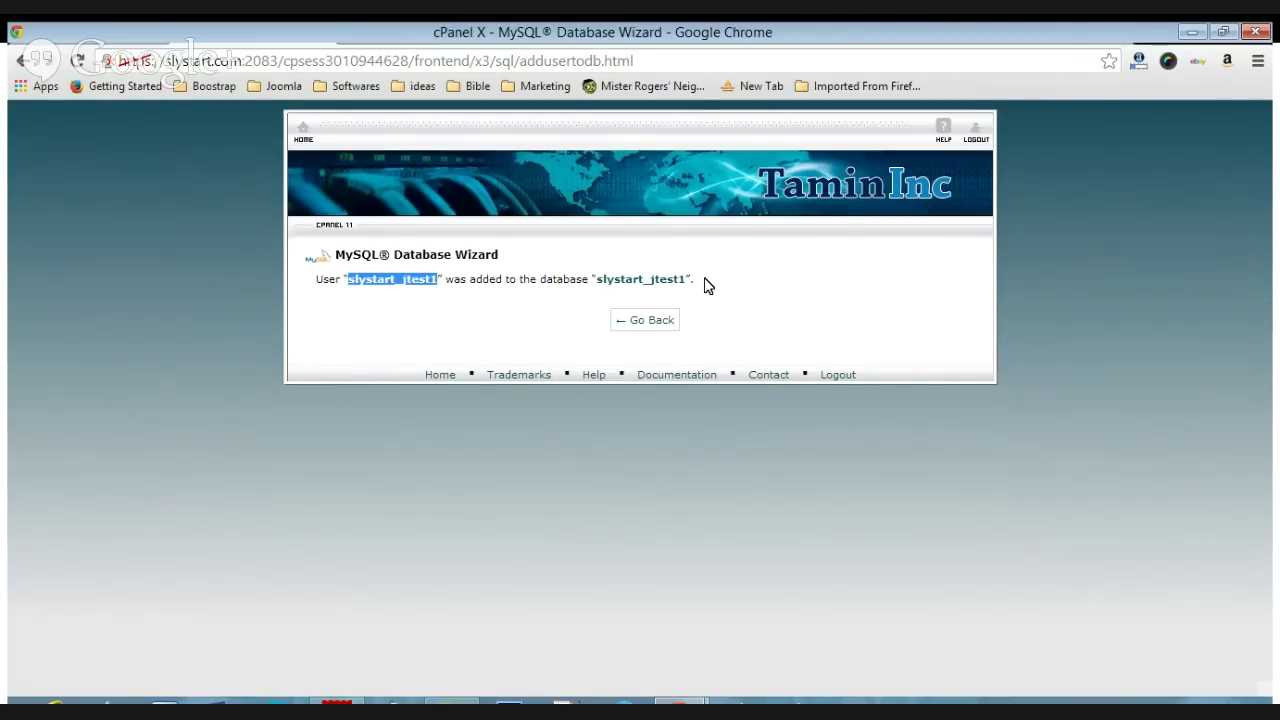
drag(686, 279, 596, 280)
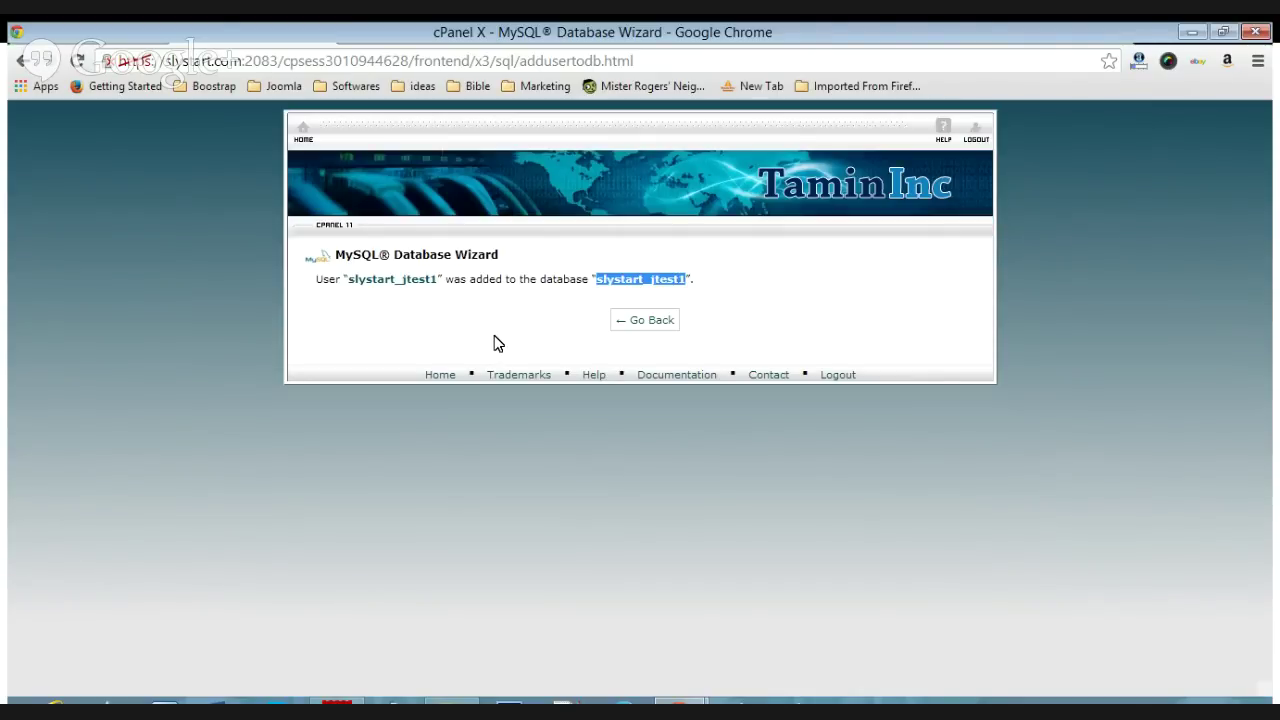
drag(437, 280, 350, 282)
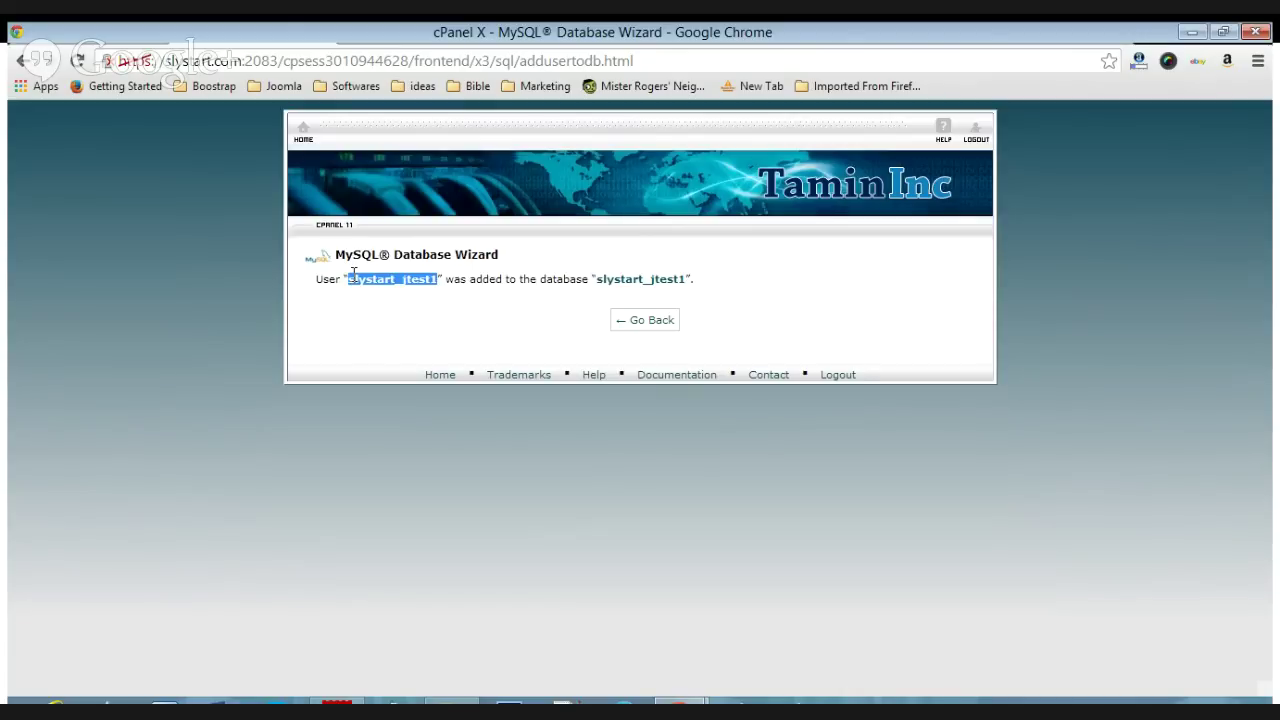
Go back to MySQL Databases and review the Current Databases and Current Users lists.
click(637, 322)
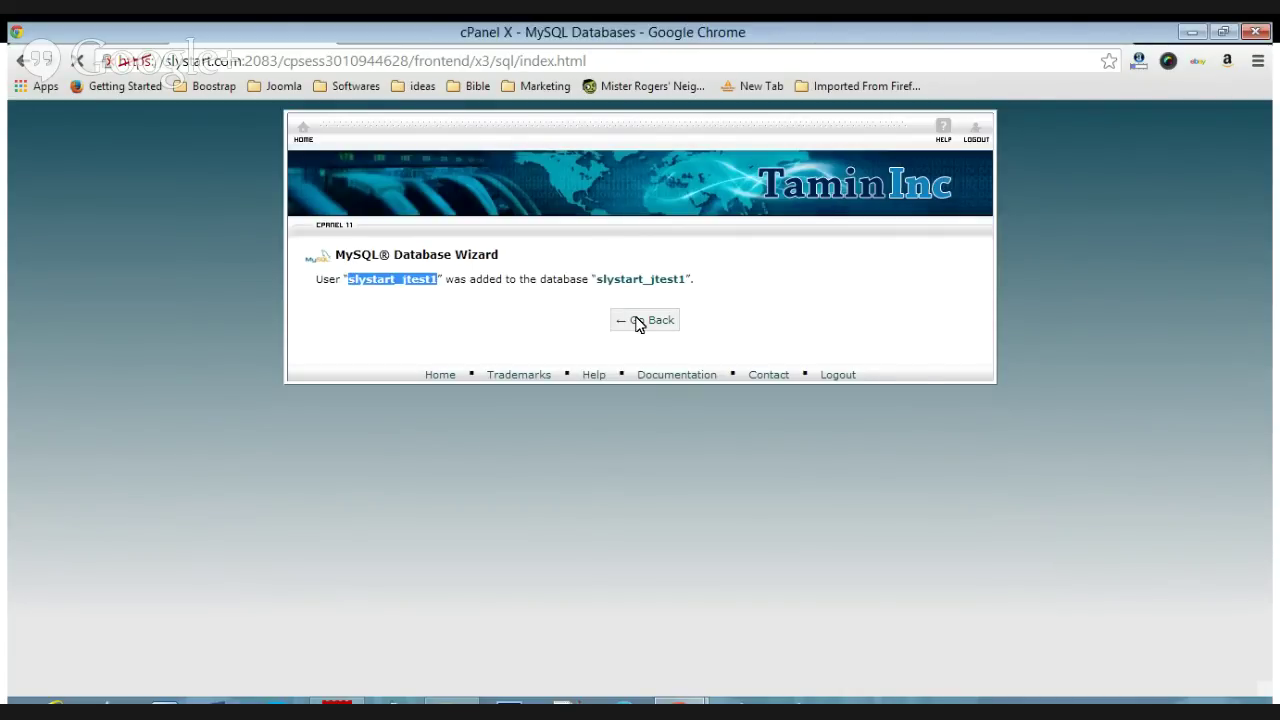
scroll(660, 360, down, 3)
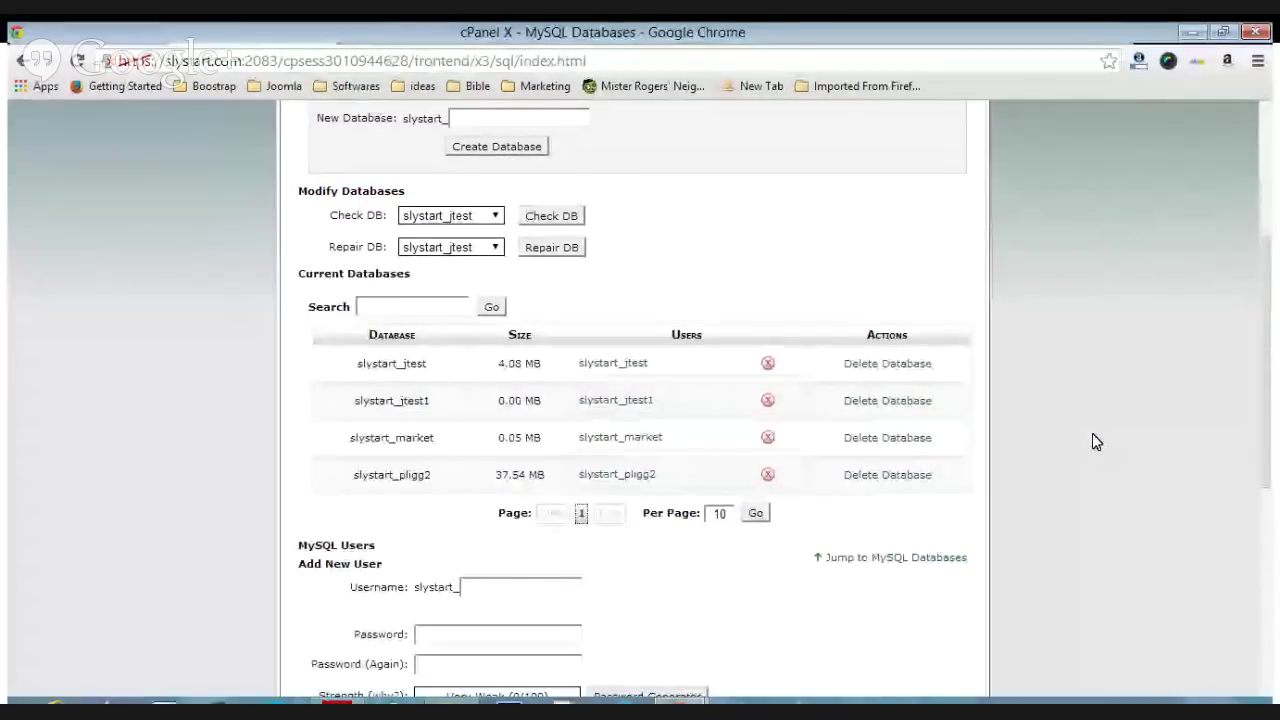
scroll(1092, 433, up, 2)
scroll(1091, 432, up, 2)
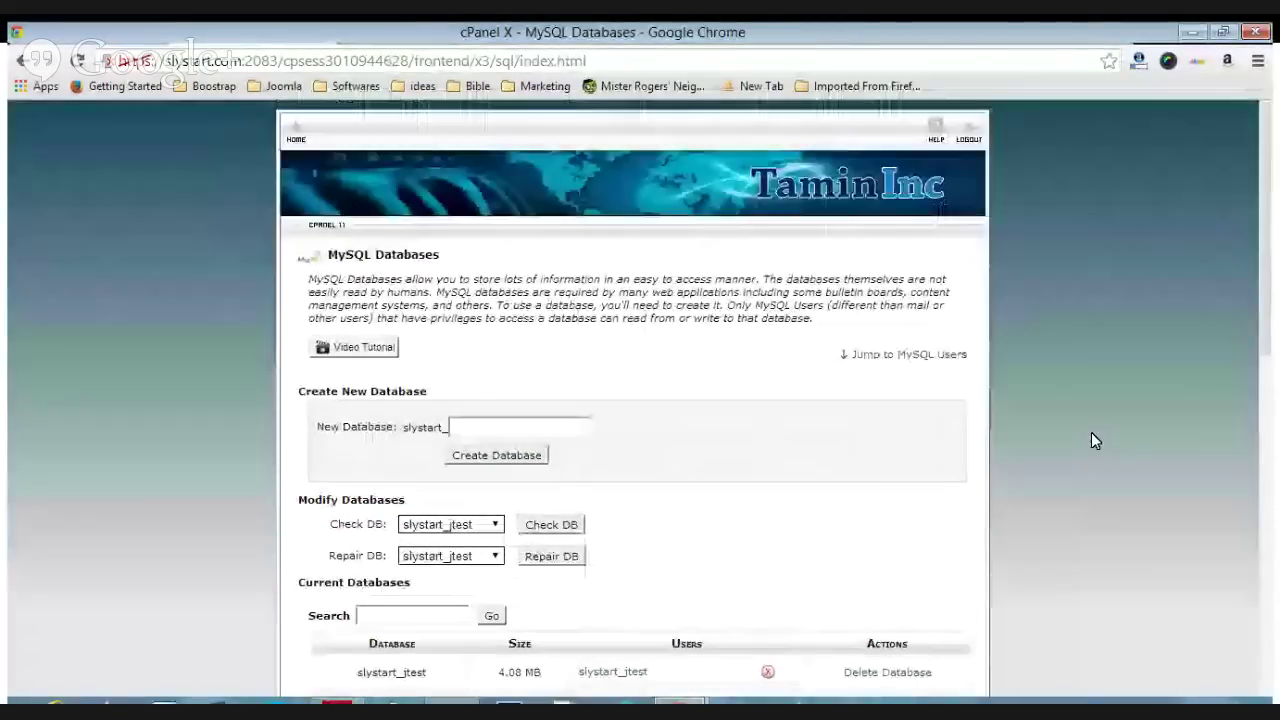
scroll(1091, 432, down, 8)
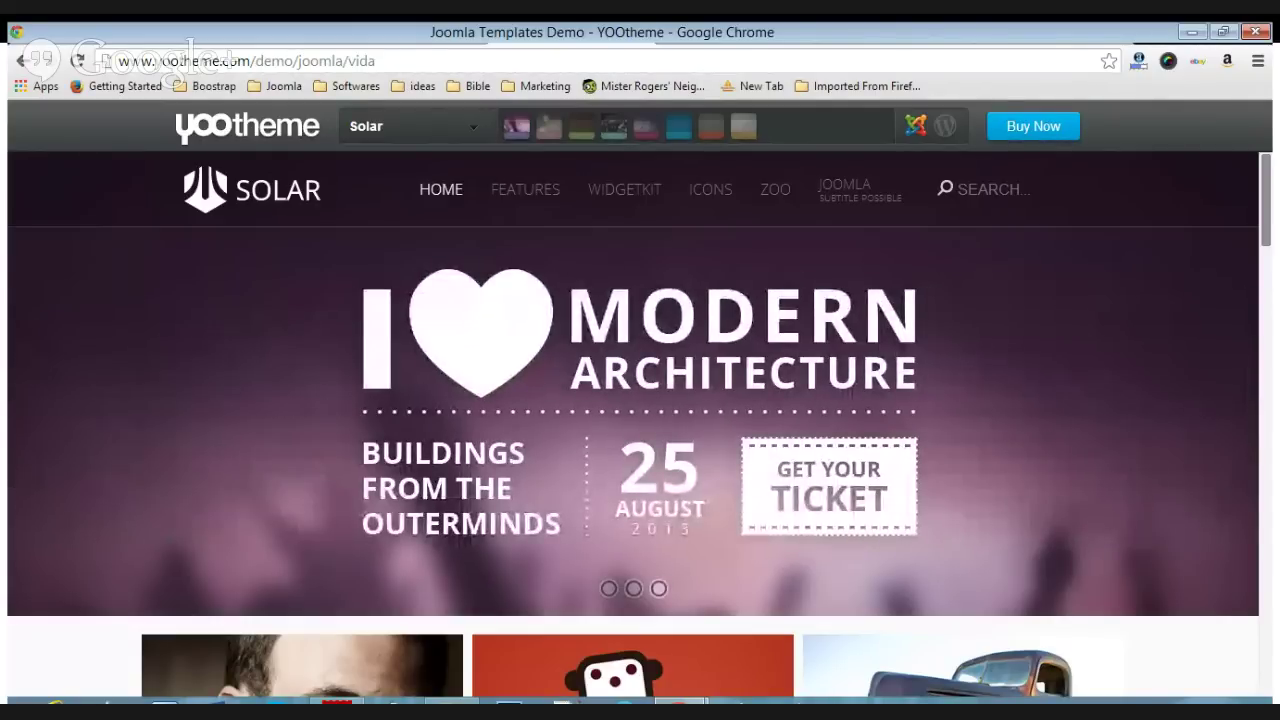
Show the YOOtheme Solar demo home page with its slideshow and WIDGETKIT and FEATURES menus.
scroll(600, 330, down, 12)
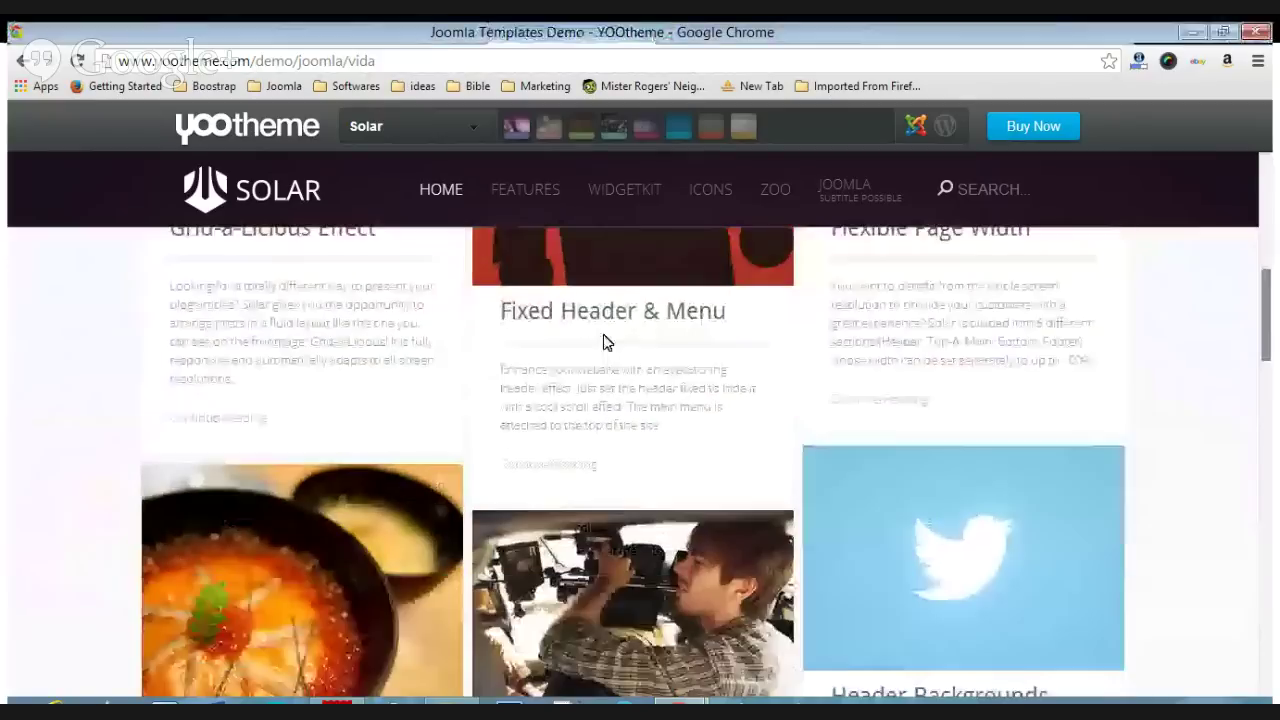
scroll(1272, 362, up, 3)
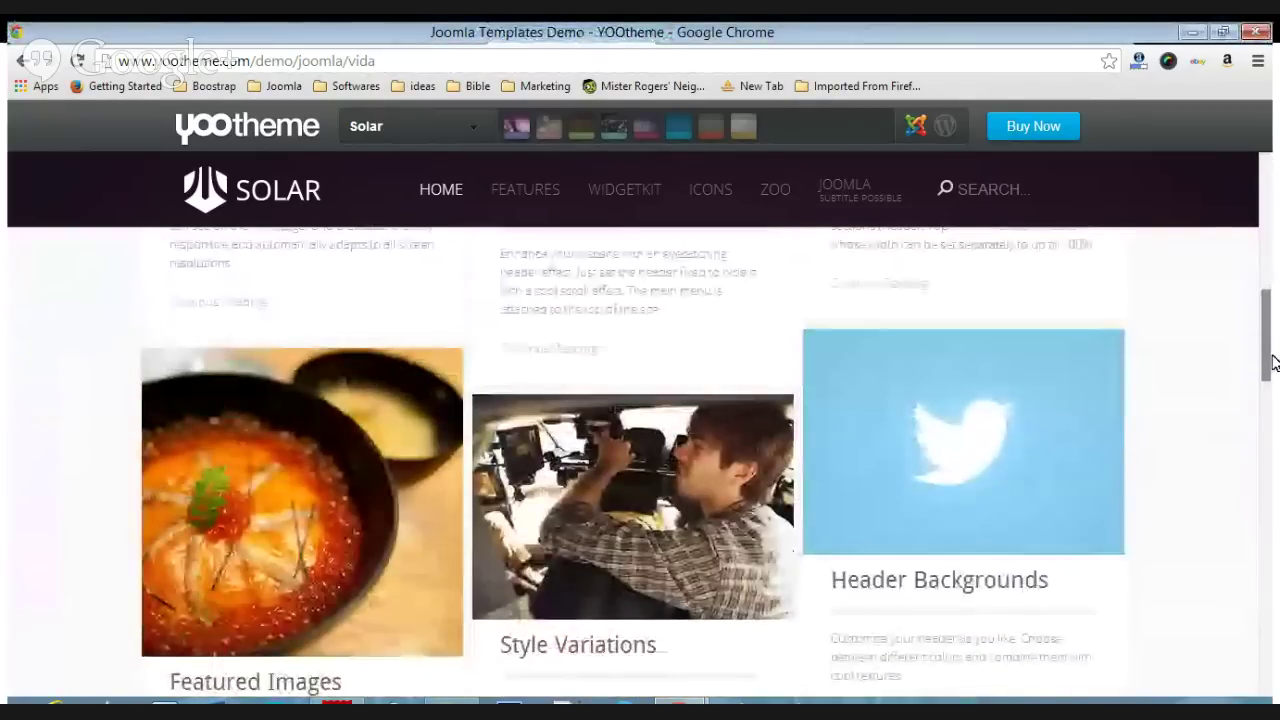
drag(1272, 362, 1272, 212)
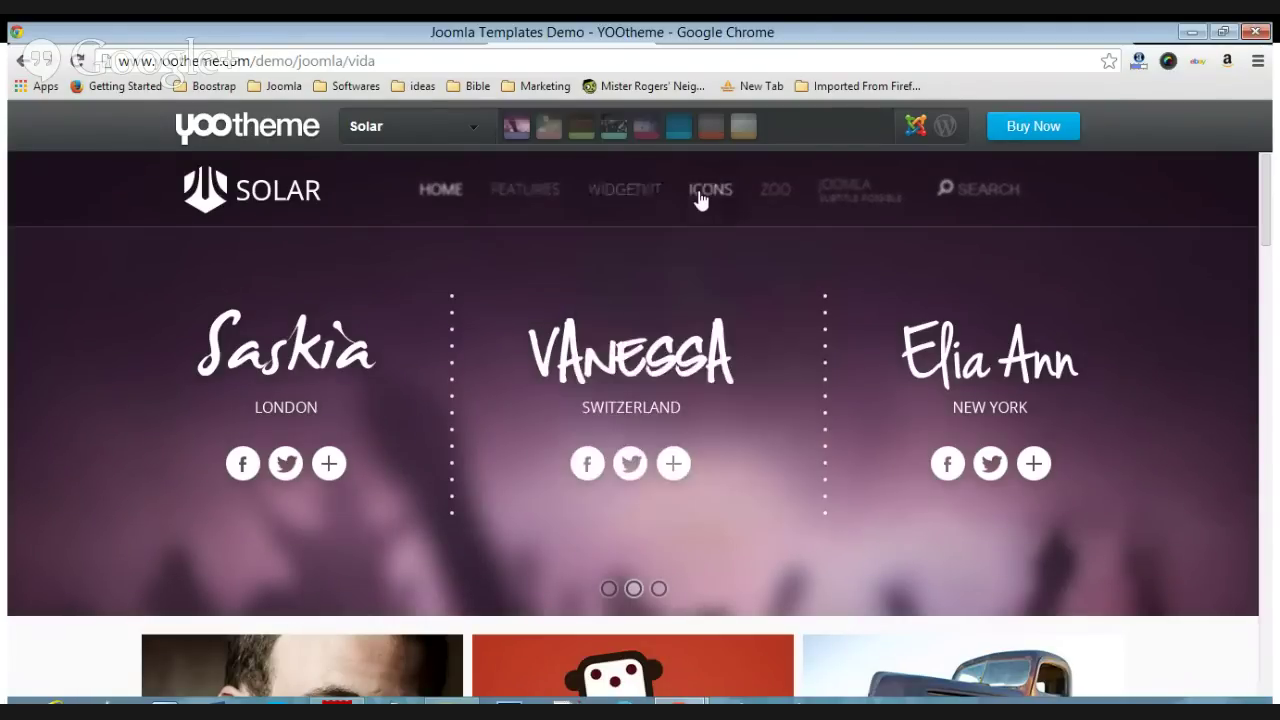
mouse_move(647, 200)
mouse_move(527, 198)
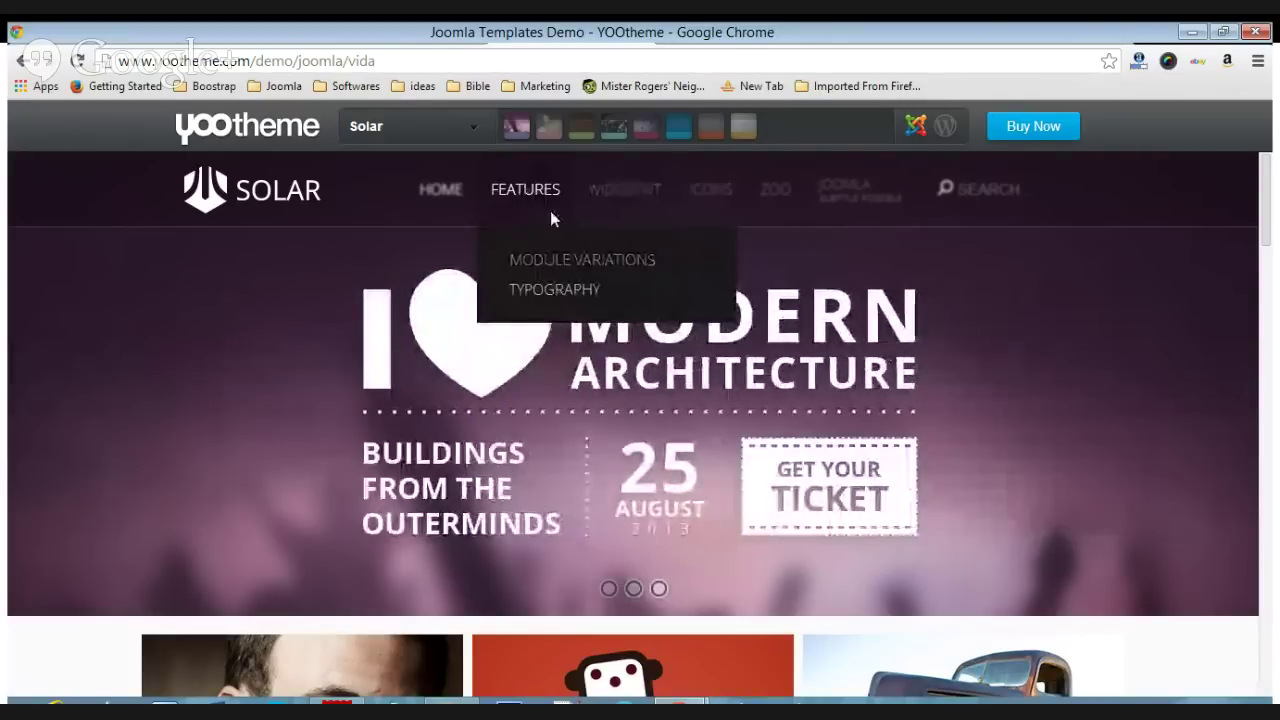
Open FEATURES > MODULE VARIATIONS and scroll through the Top, Inner Top and Sidebar examples.
click(540, 265)
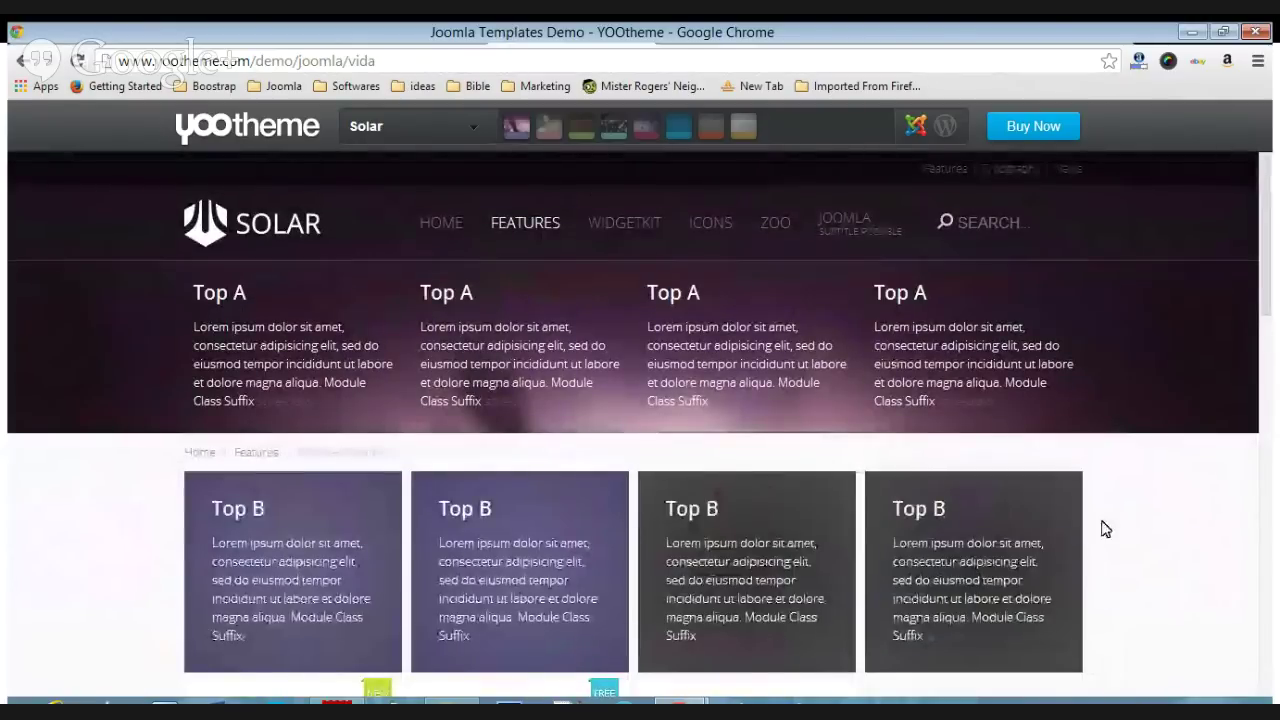
scroll(867, 516, down, 3)
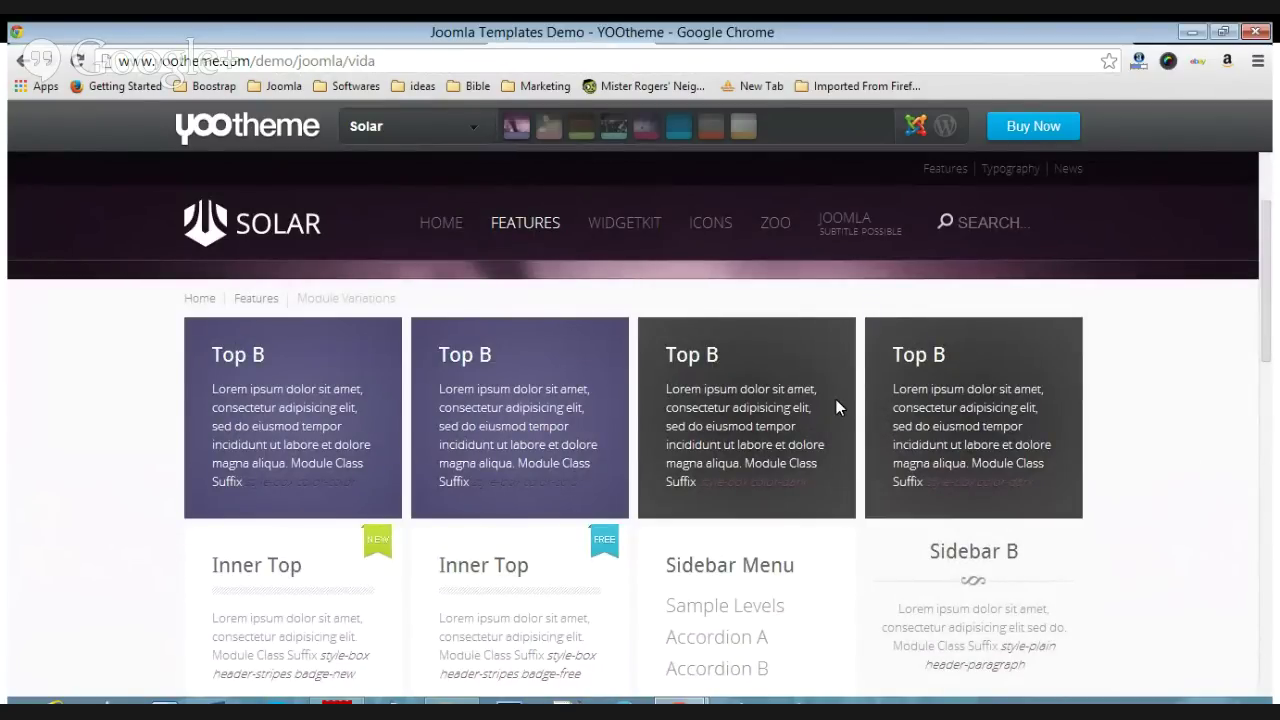
scroll(836, 399, down, 2)
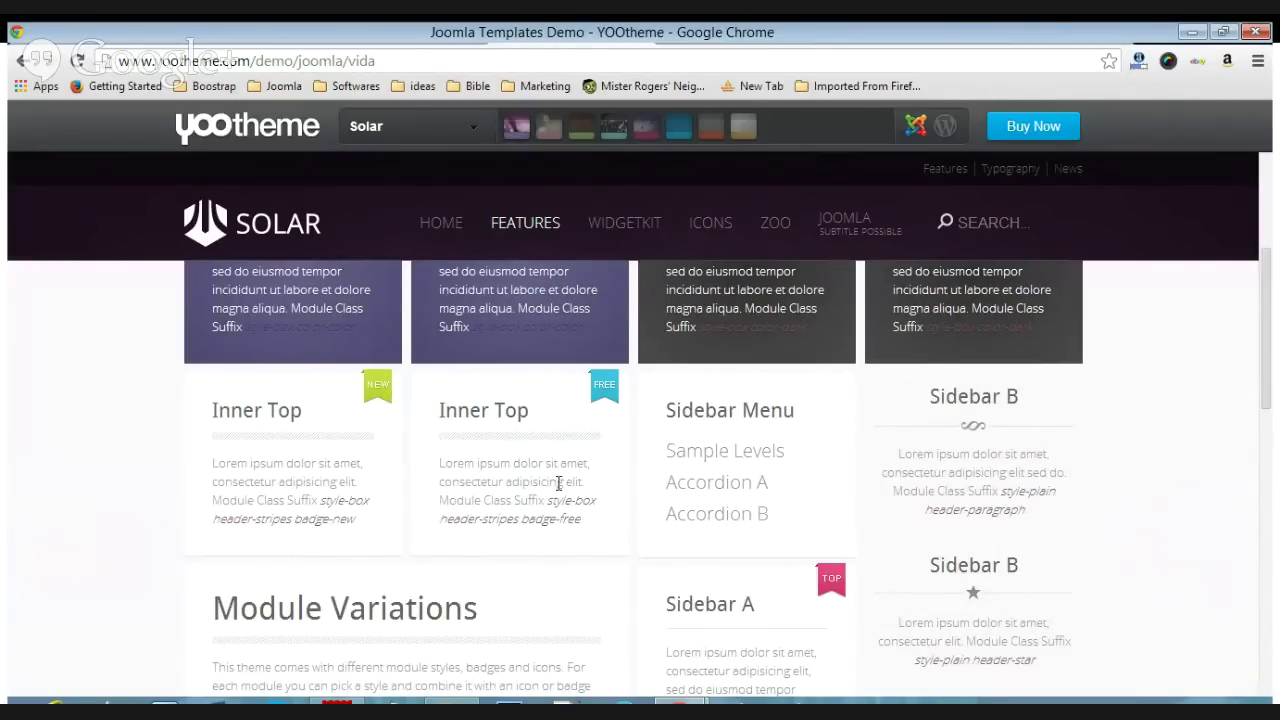
scroll(520, 553, up, 2)
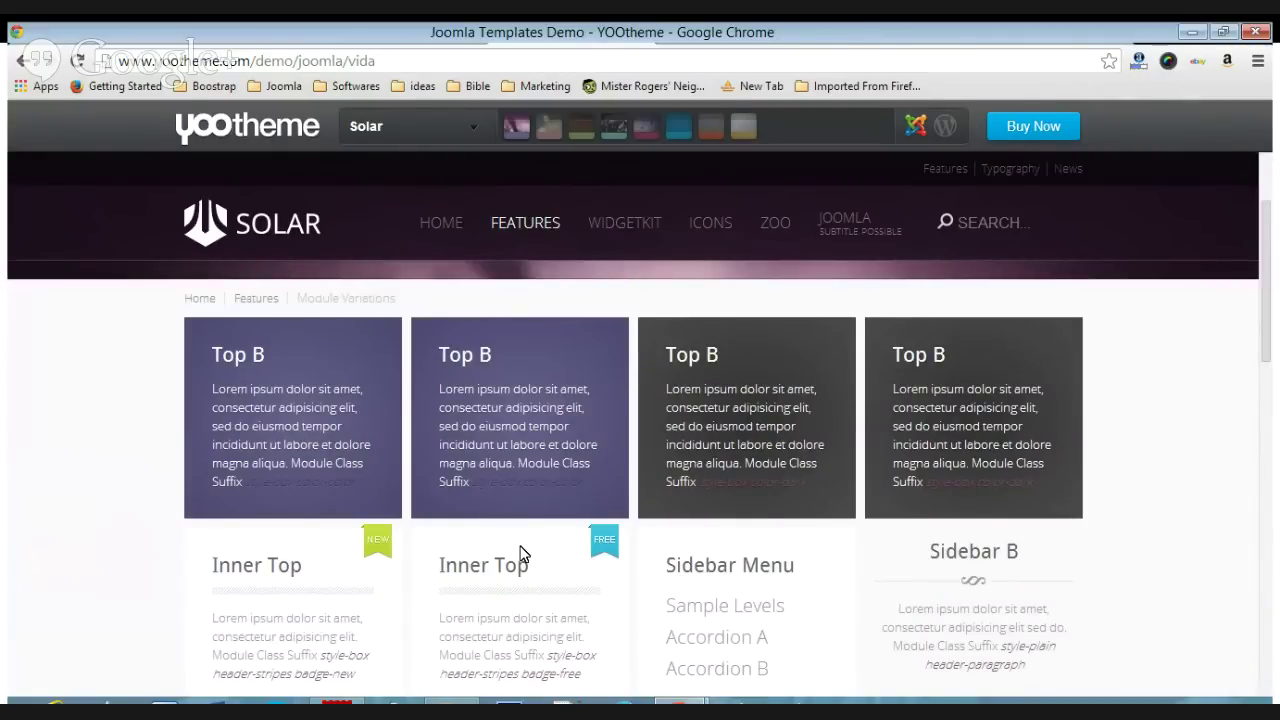
scroll(520, 553, down, 4)
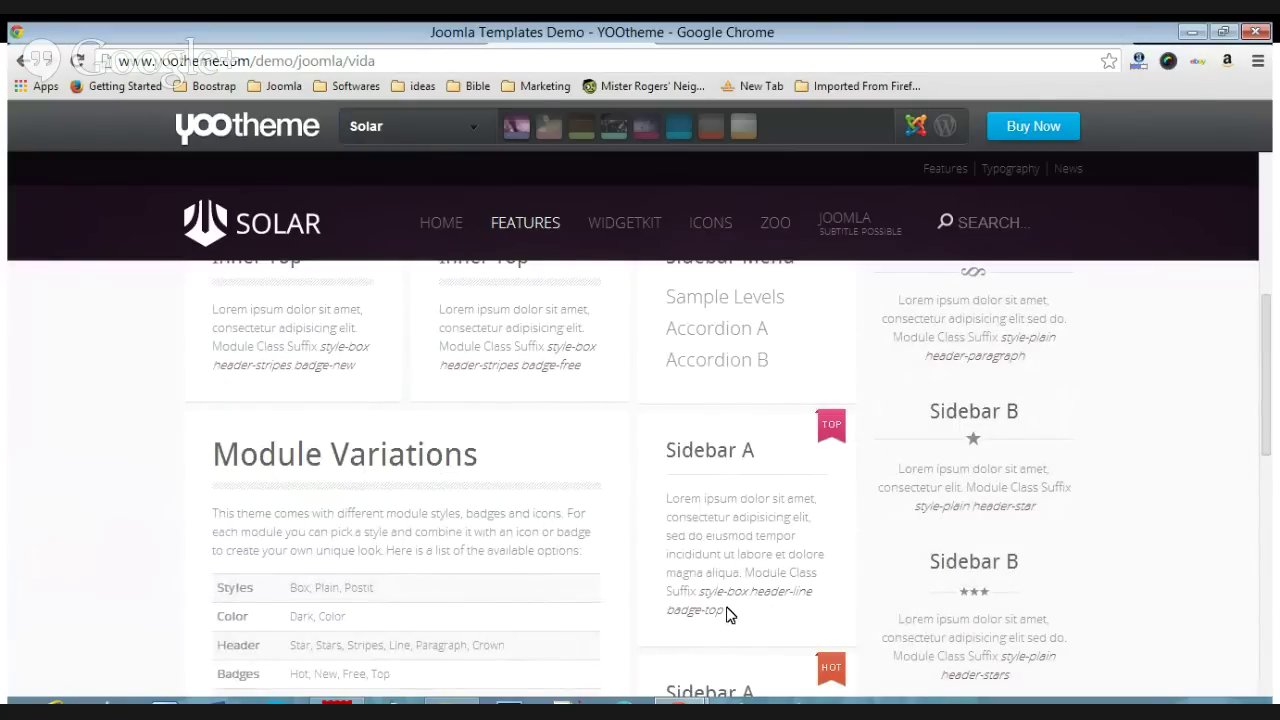
drag(1268, 400, 1271, 277)
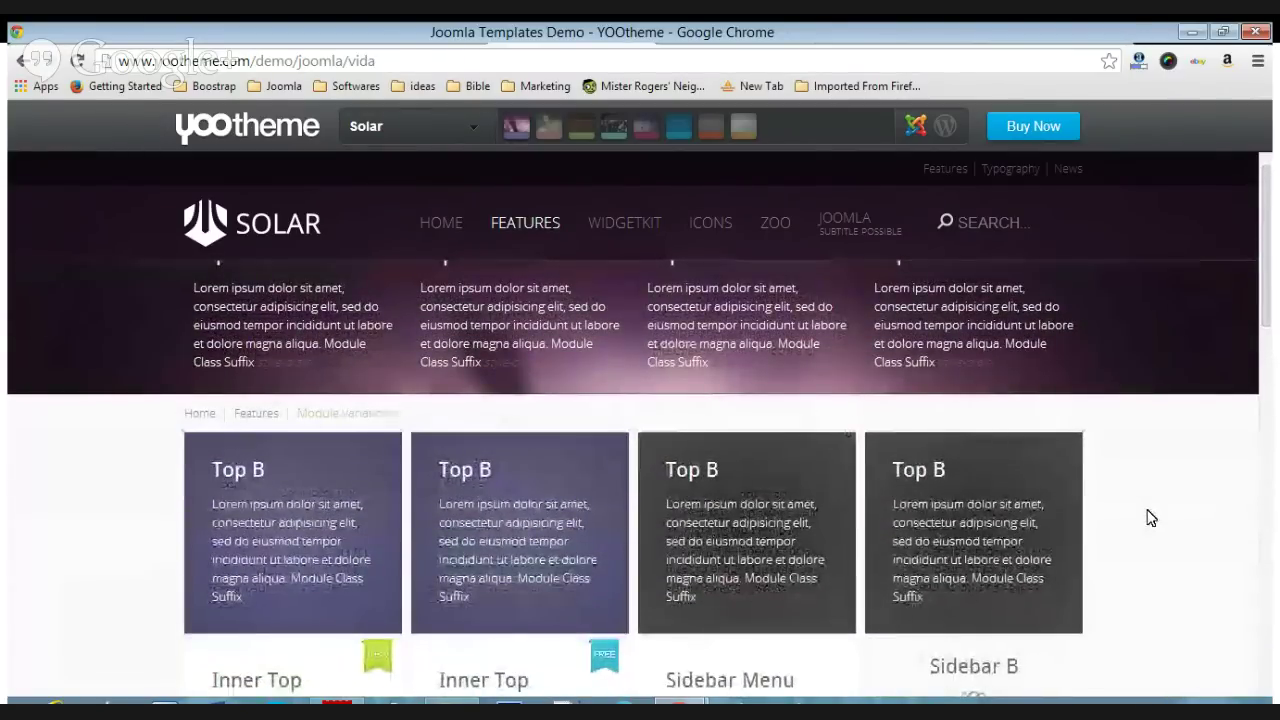
drag(1270, 297, 1270, 287)
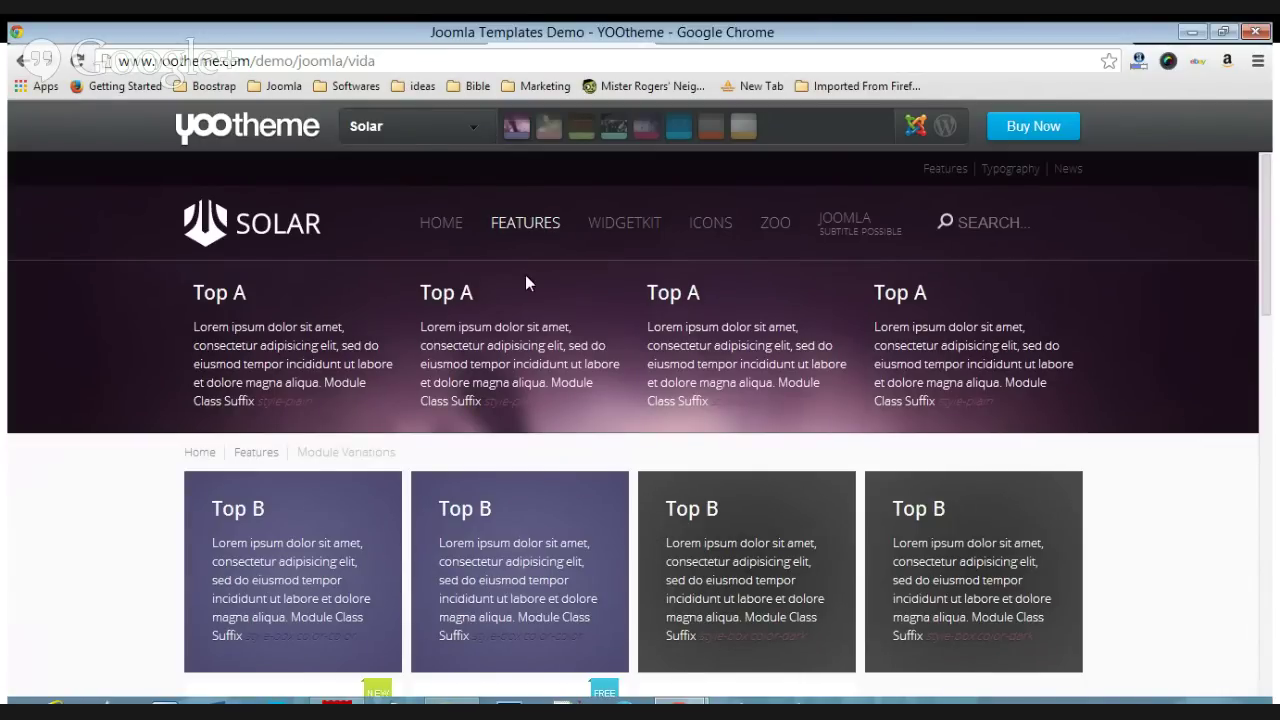
mouse_move(523, 229)
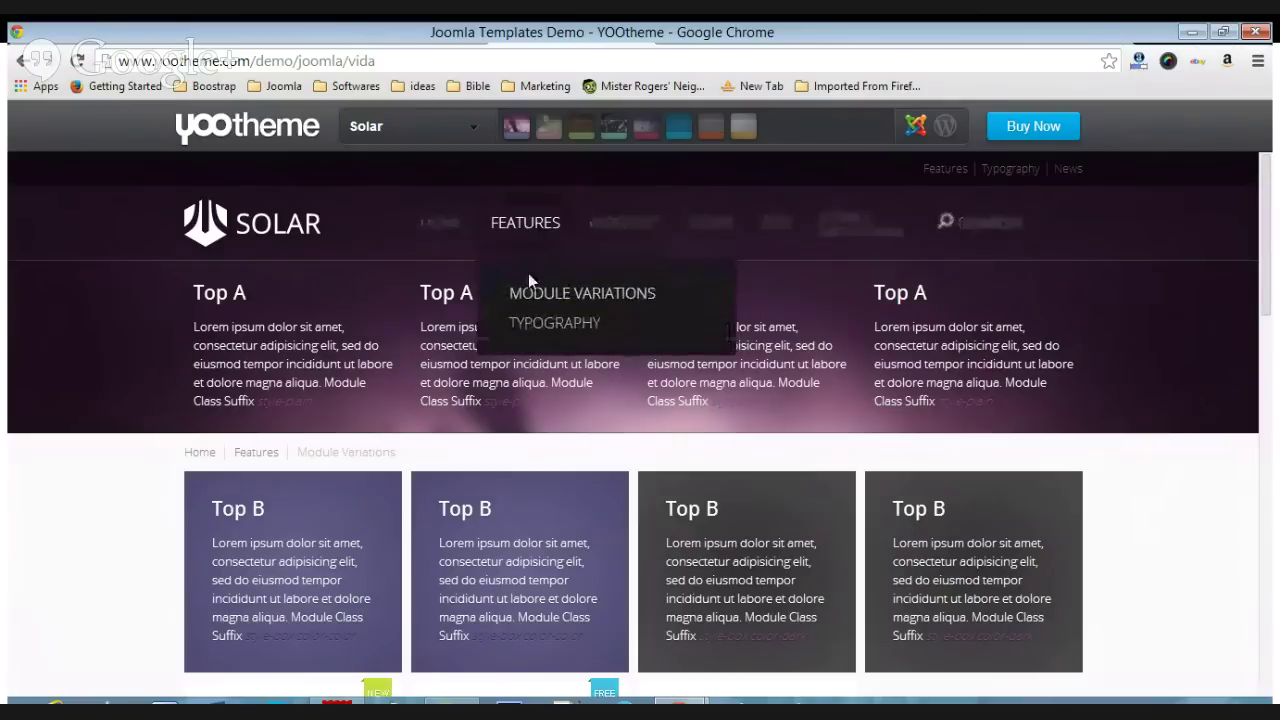
Open FEATURES > TYPOGRAPHY and highlight the box-warning class name in its examples.
click(548, 330)
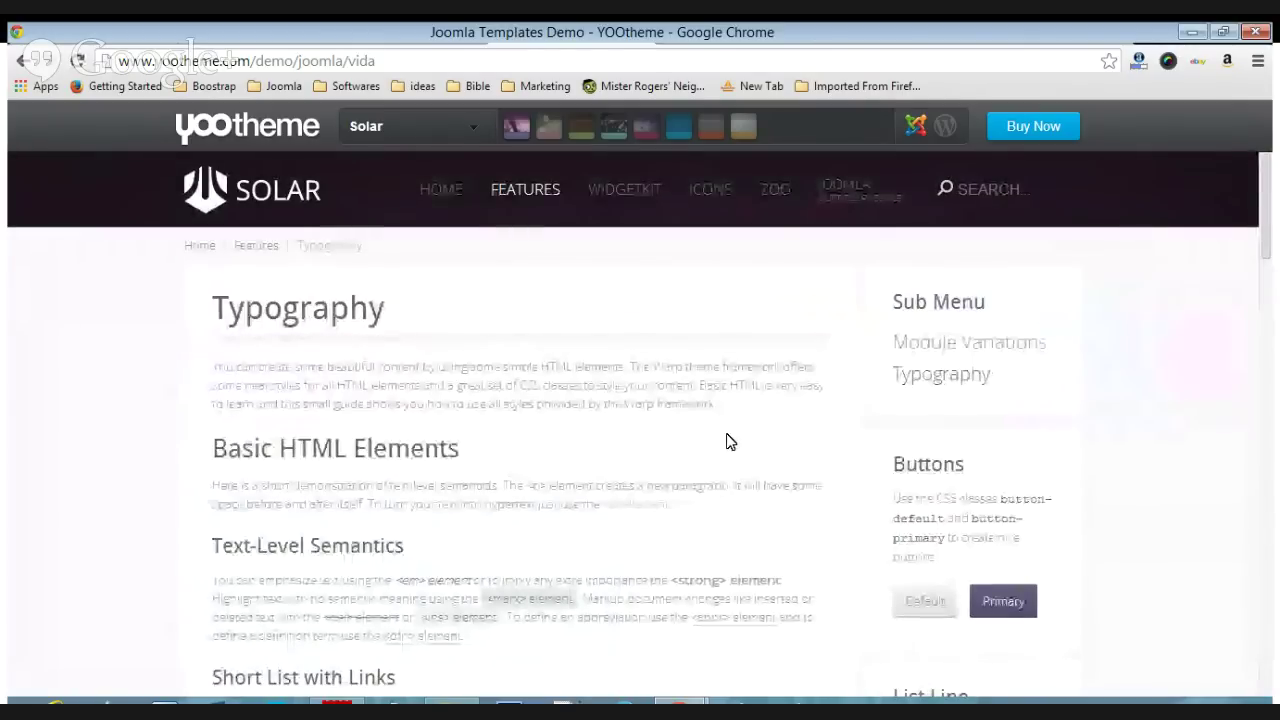
scroll(727, 441, down, 5)
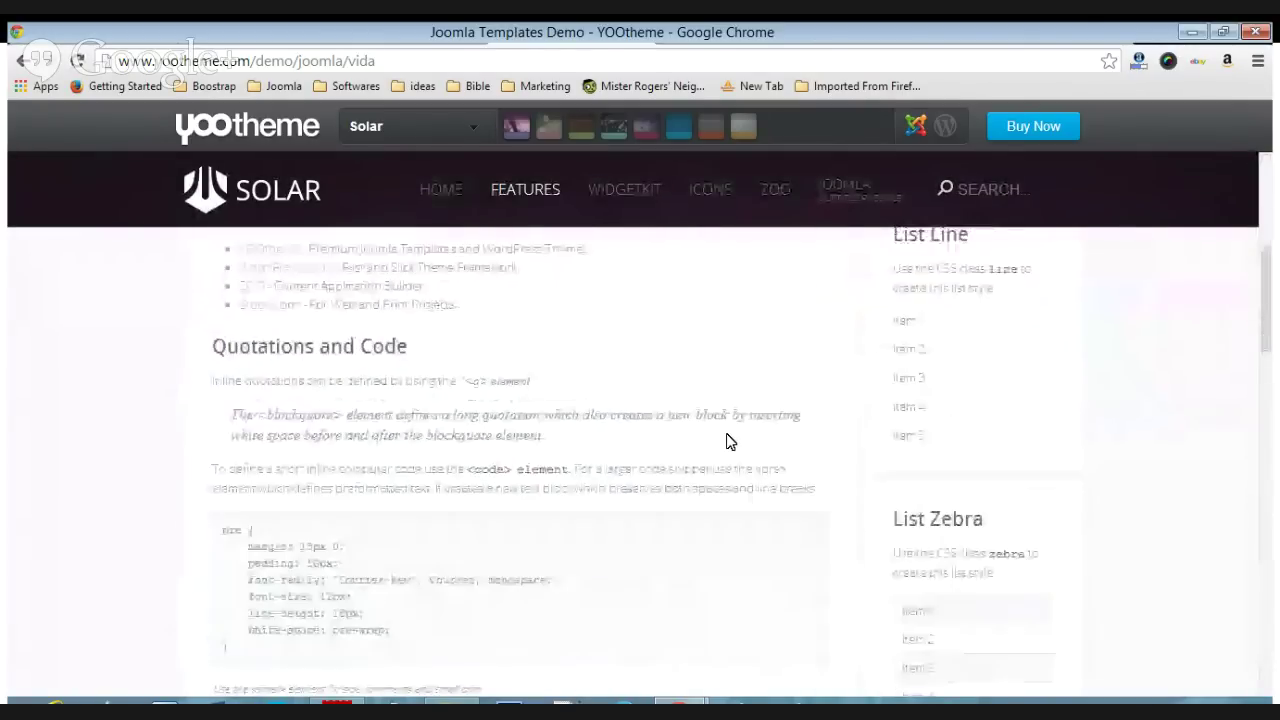
scroll(727, 441, down, 2)
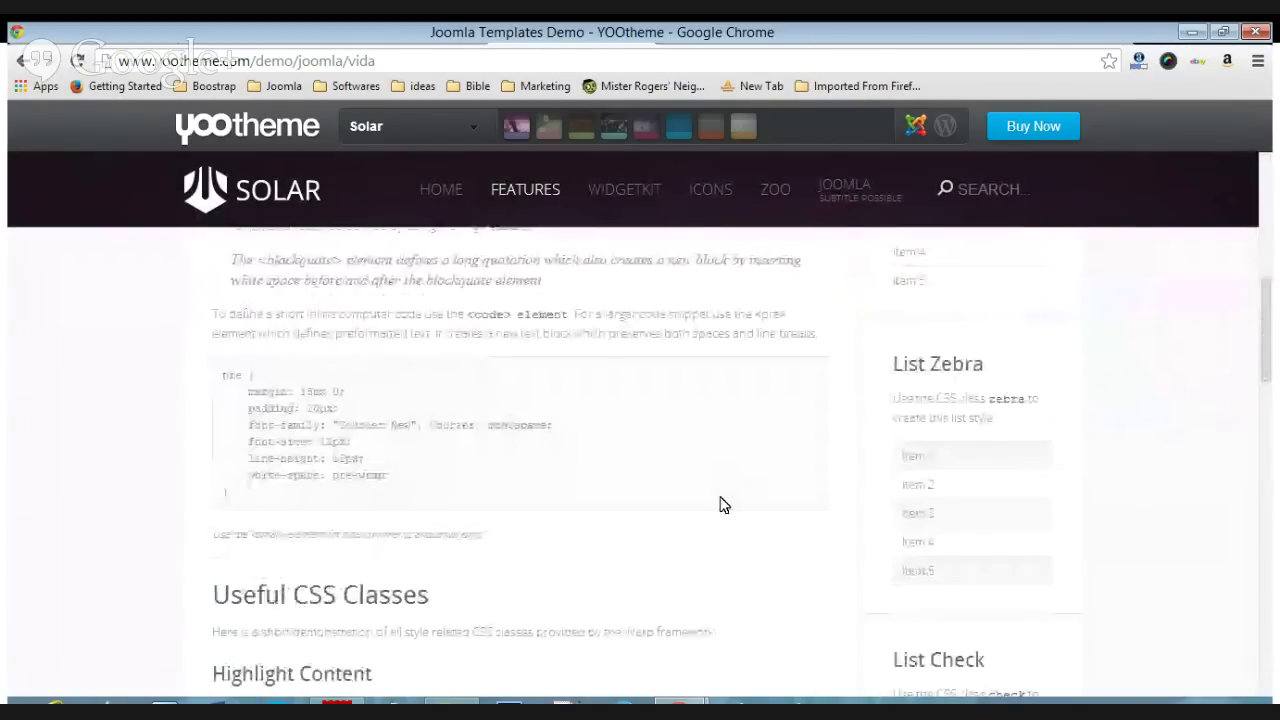
scroll(724, 505, down, 2)
scroll(724, 505, down, 5)
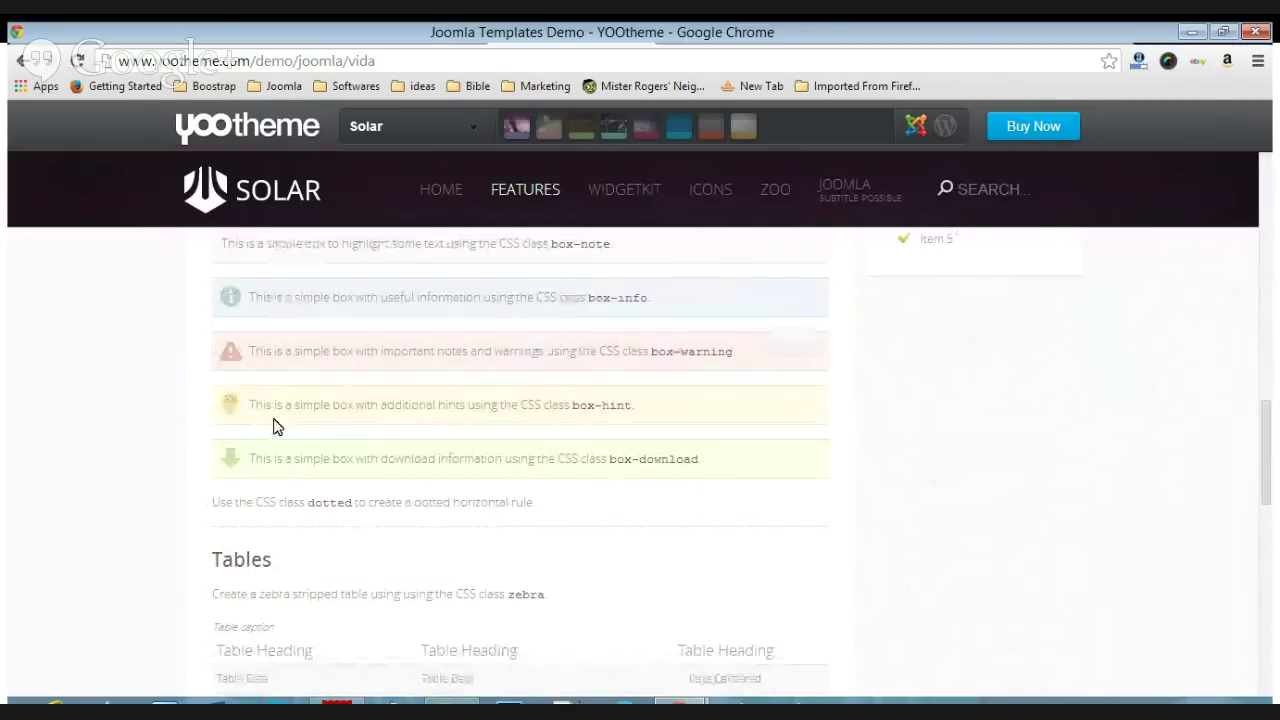
drag(736, 351, 674, 340)
click(474, 463)
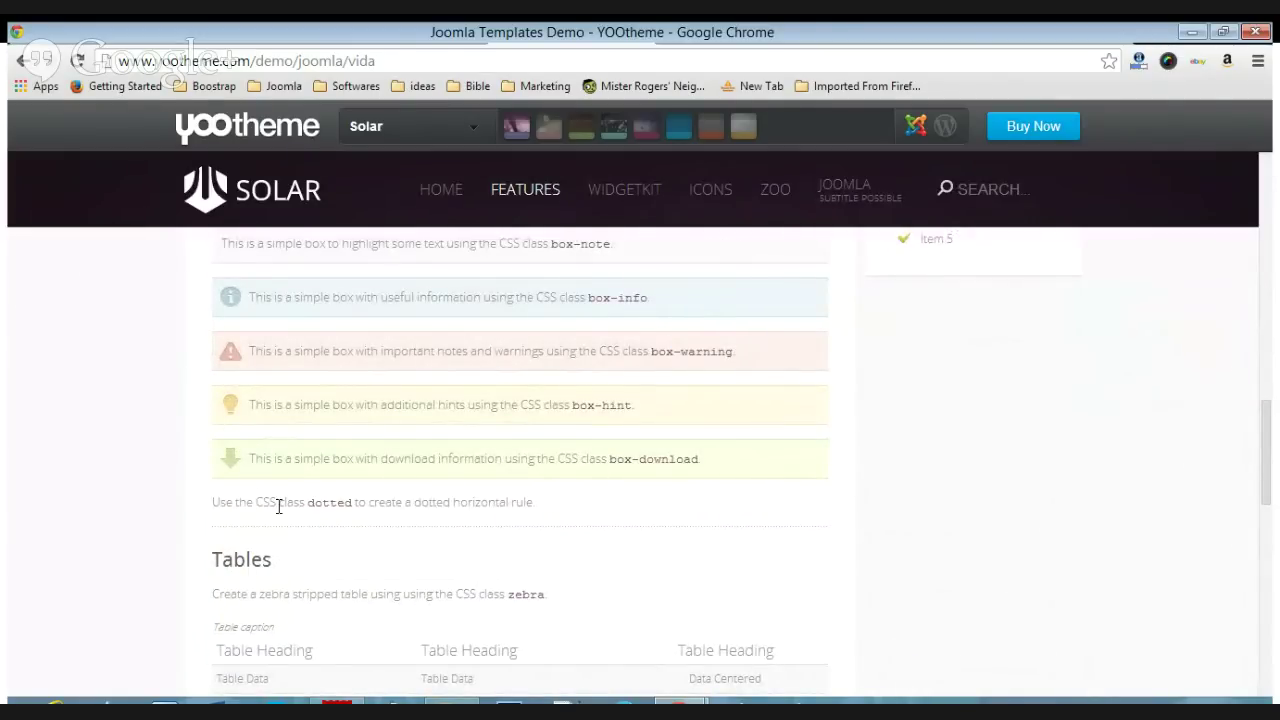
Scroll through the remaining list, table and form styles, then back to the top.
scroll(280, 505, down, 5)
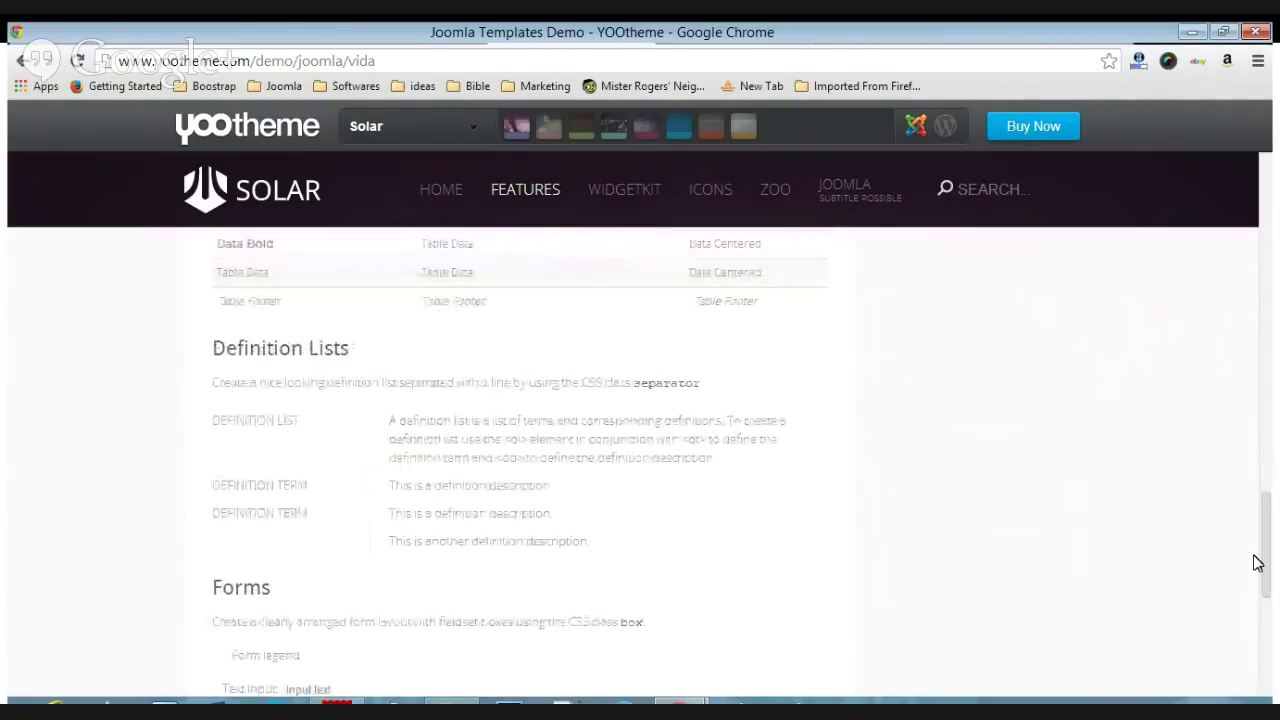
mouse_move(1274, 571)
mouse_down()
mouse_move(1274, 651)
mouse_move(1274, 547)
mouse_up()
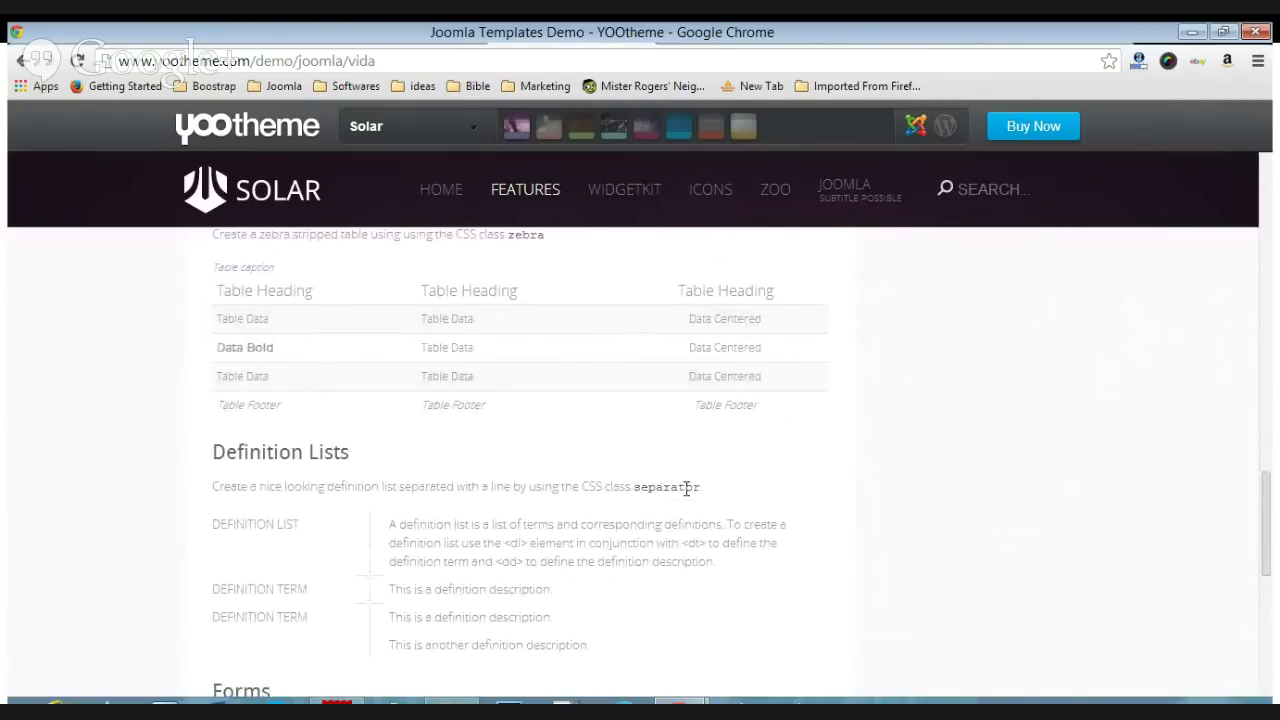
drag(1268, 560, 1214, 297)
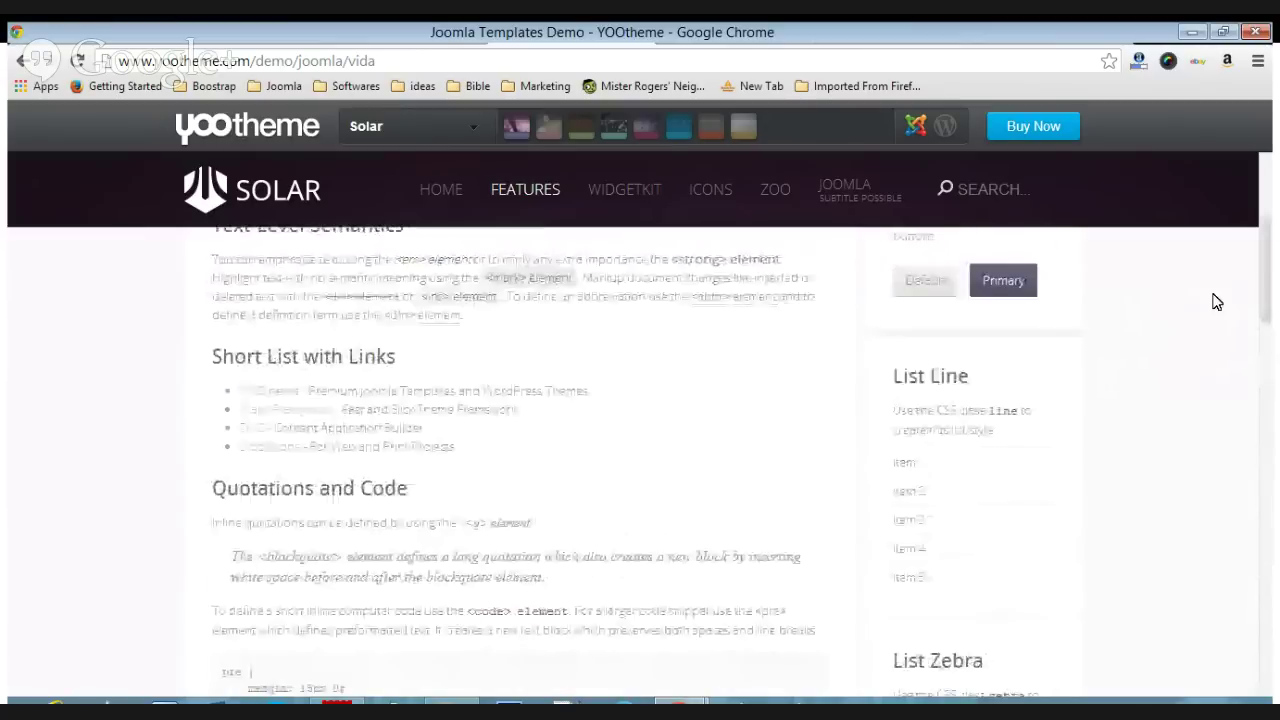
scroll(591, 466, up, 3)
scroll(572, 485, up, 1)
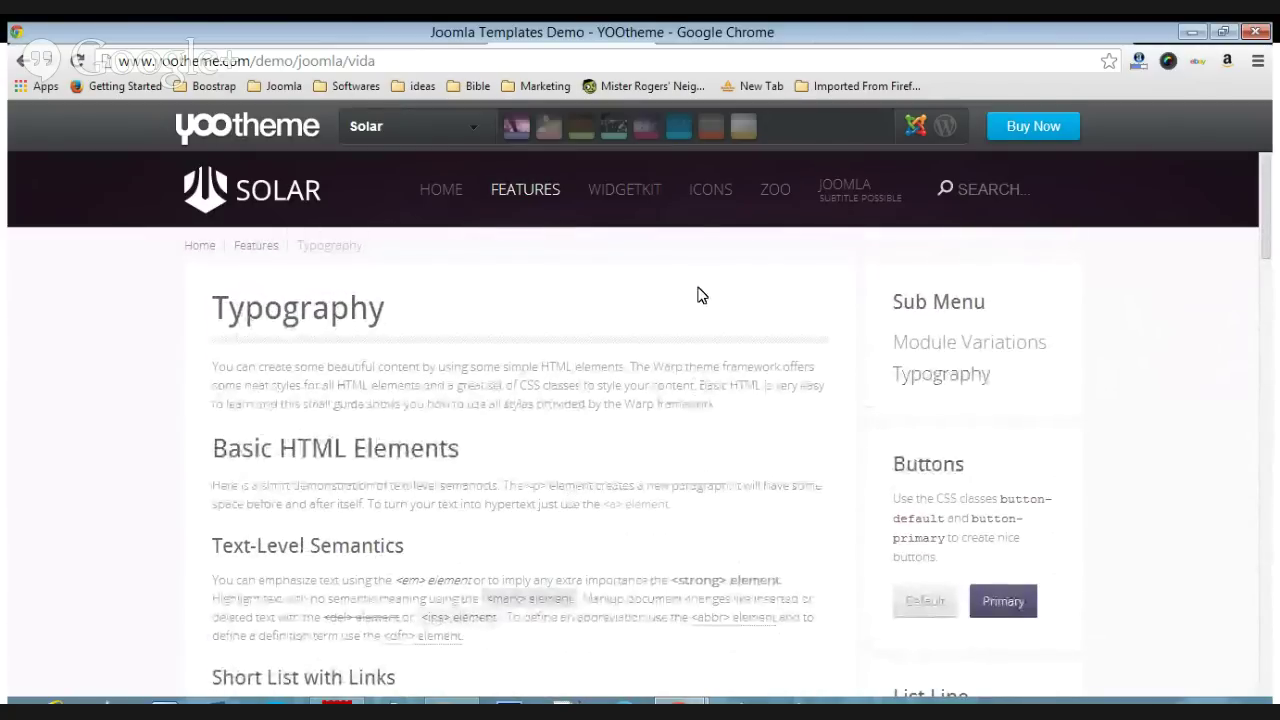
mouse_move(836, 198)
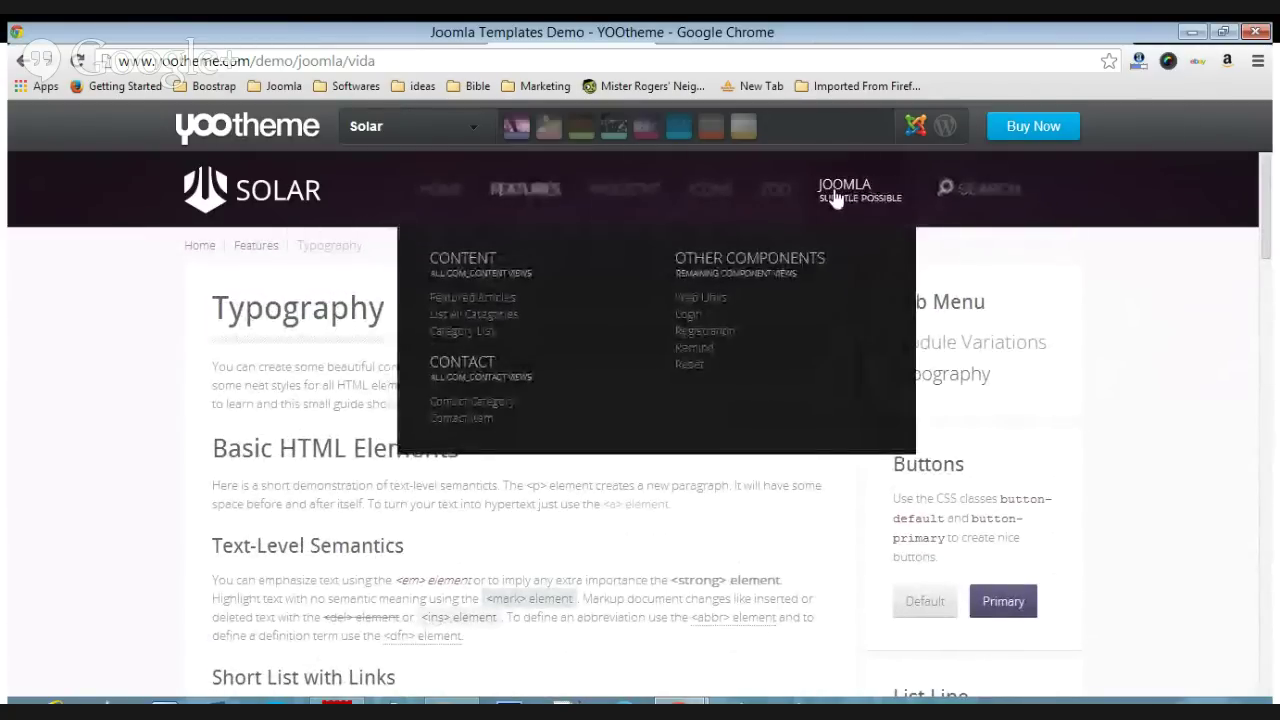
mouse_move(436, 193)
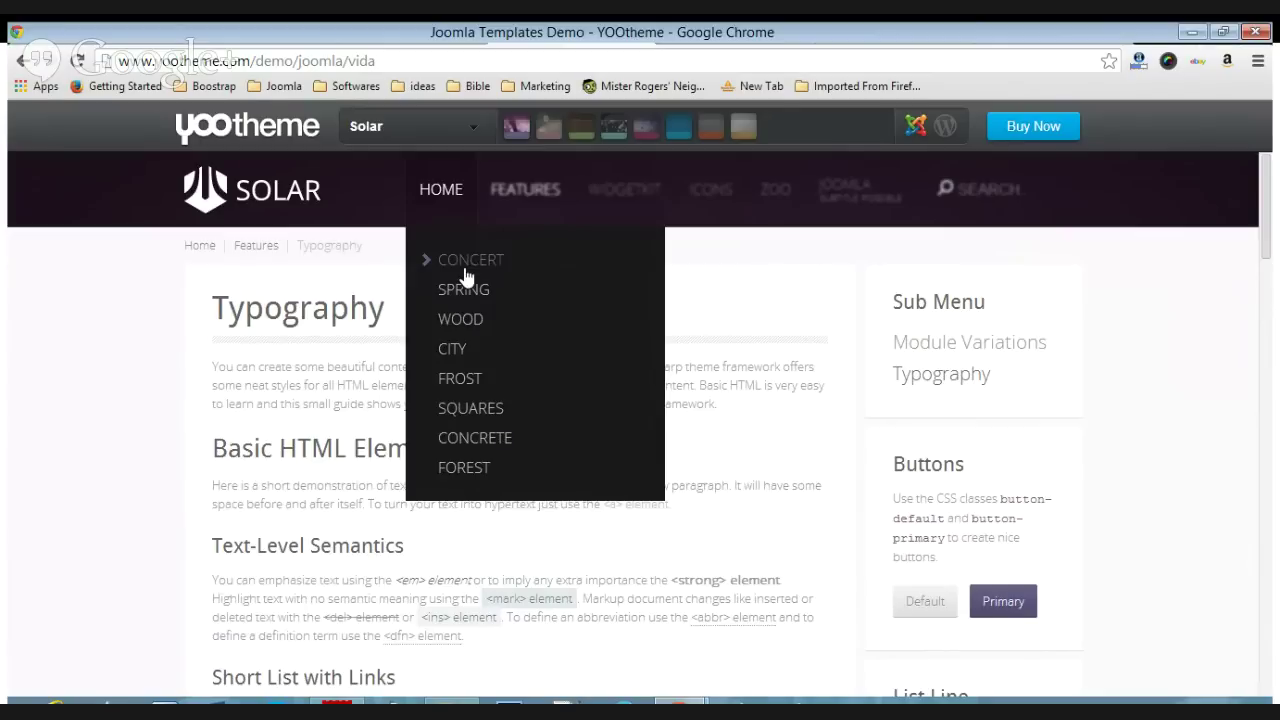
Return to the Solar home page and preview it in the Concert and Spring styles.
click(268, 200)
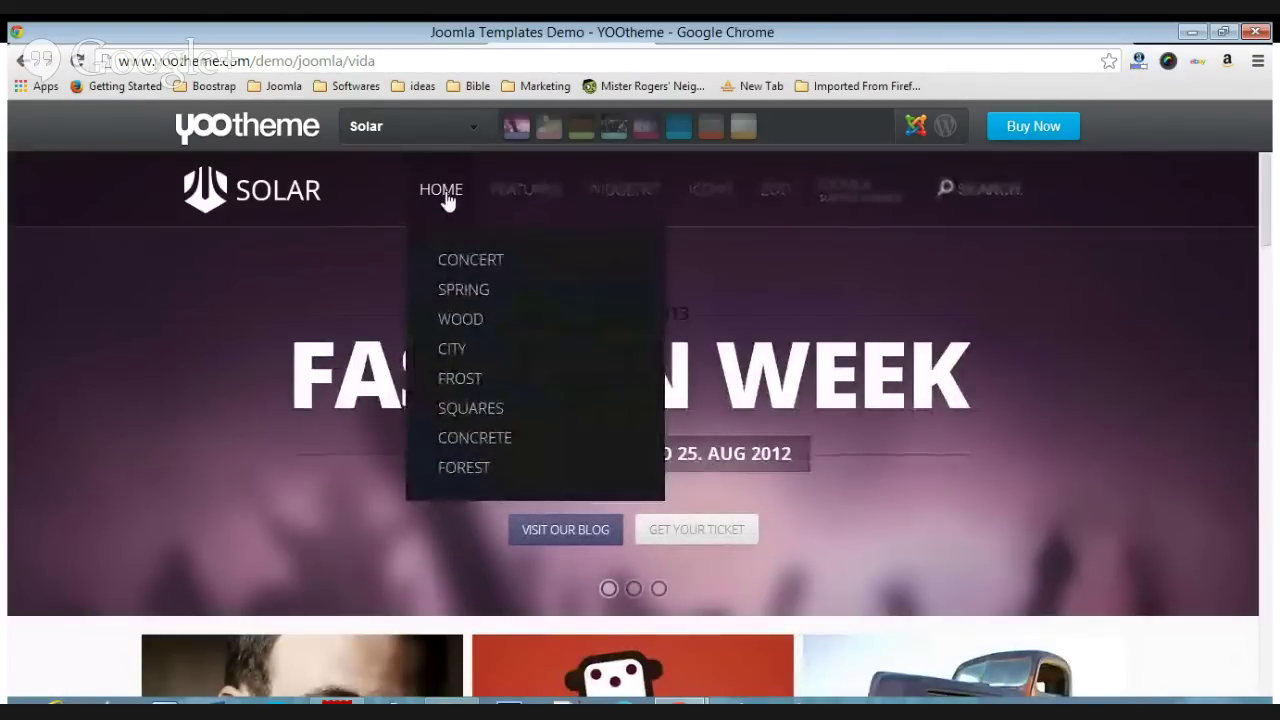
click(460, 271)
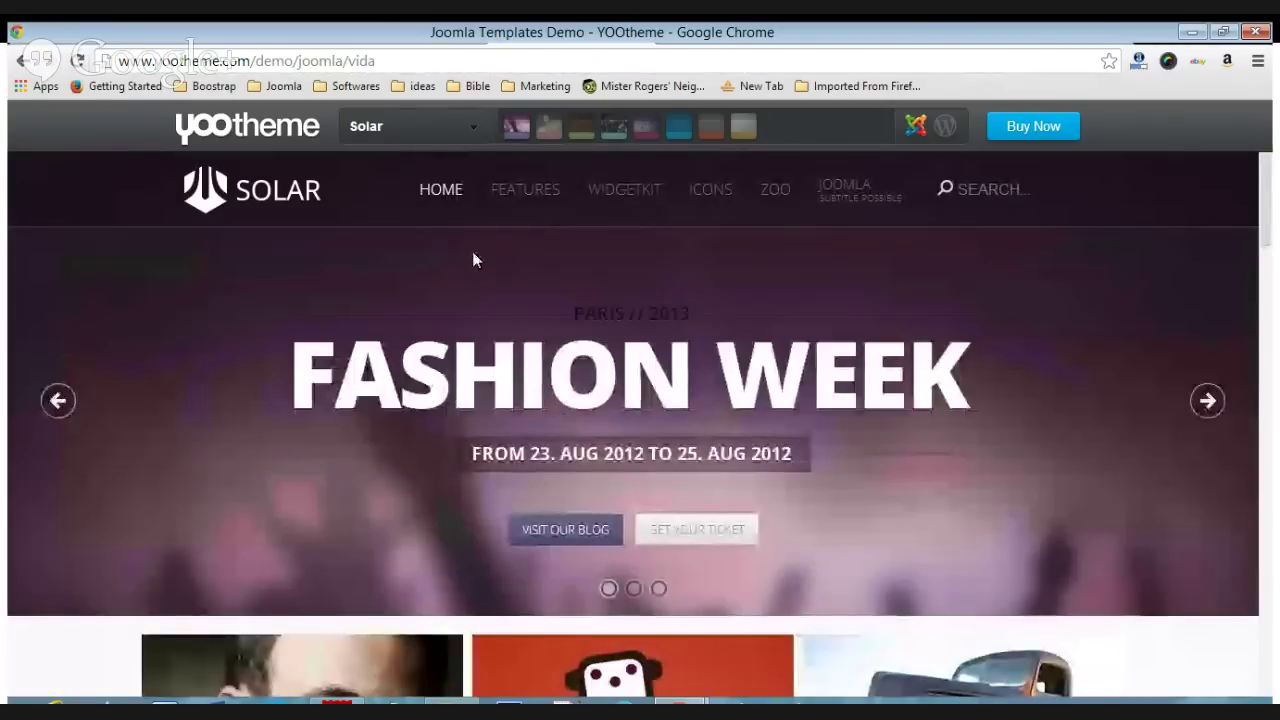
mouse_move(437, 200)
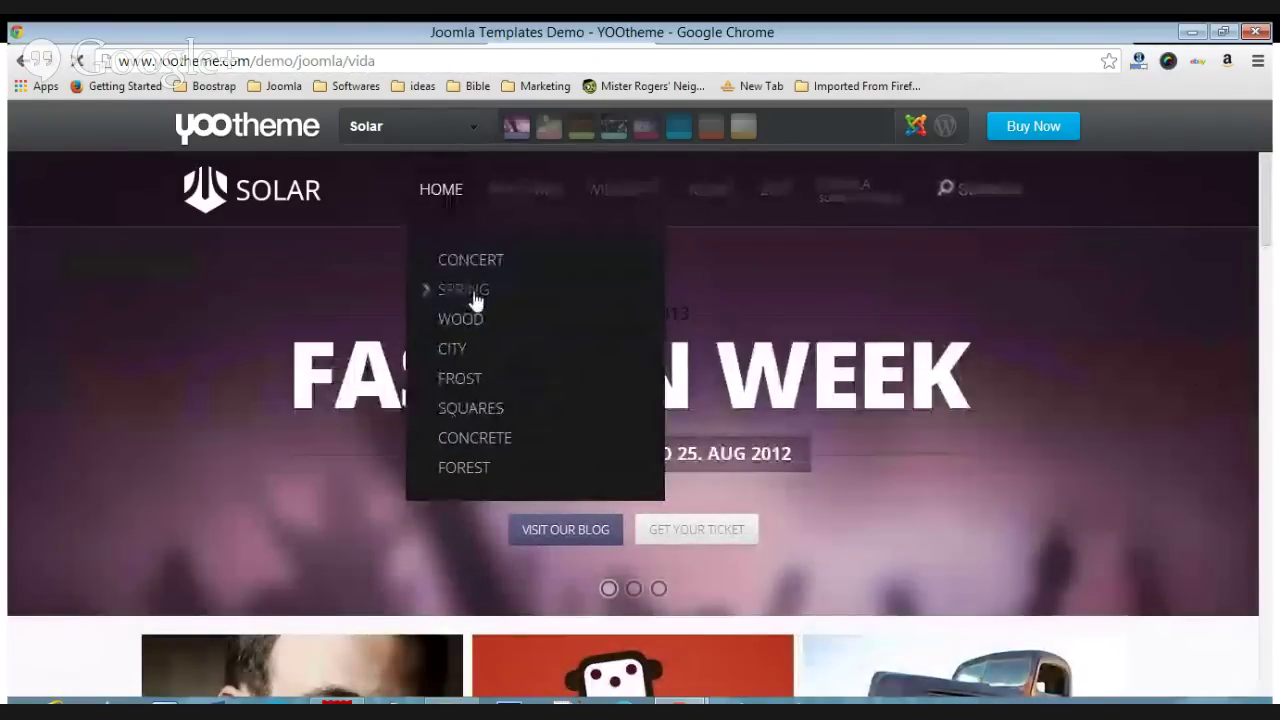
click(470, 292)
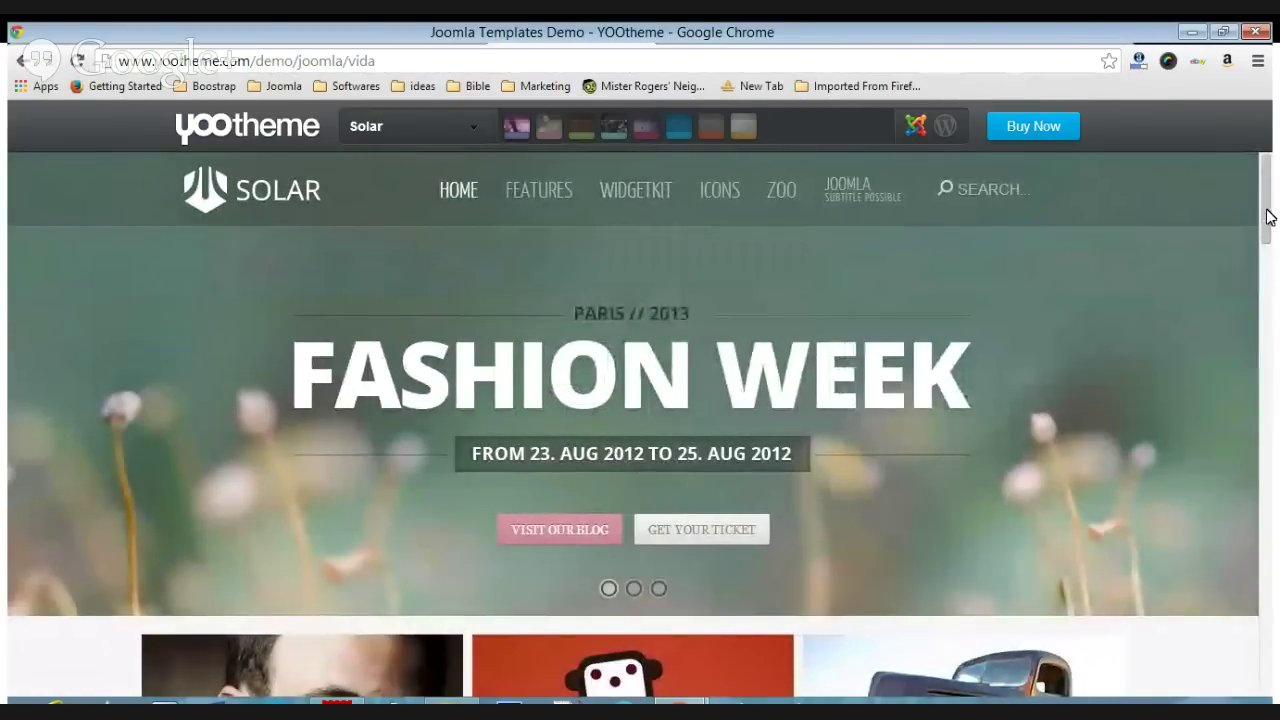
Reload the Spring style, then preview the City and finally the grey Squares styles.
mouse_move(1268, 217)
mouse_down()
mouse_move(1272, 645)
mouse_move(1265, 207)
mouse_up()
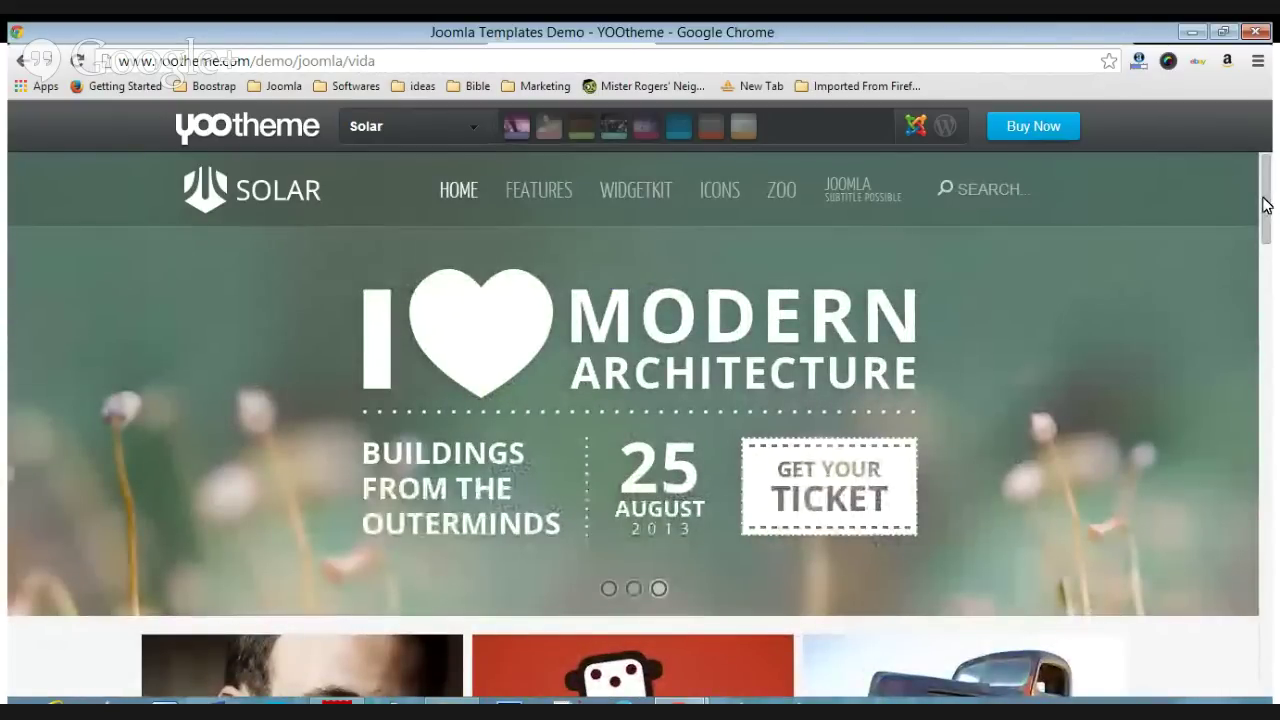
mouse_move(460, 195)
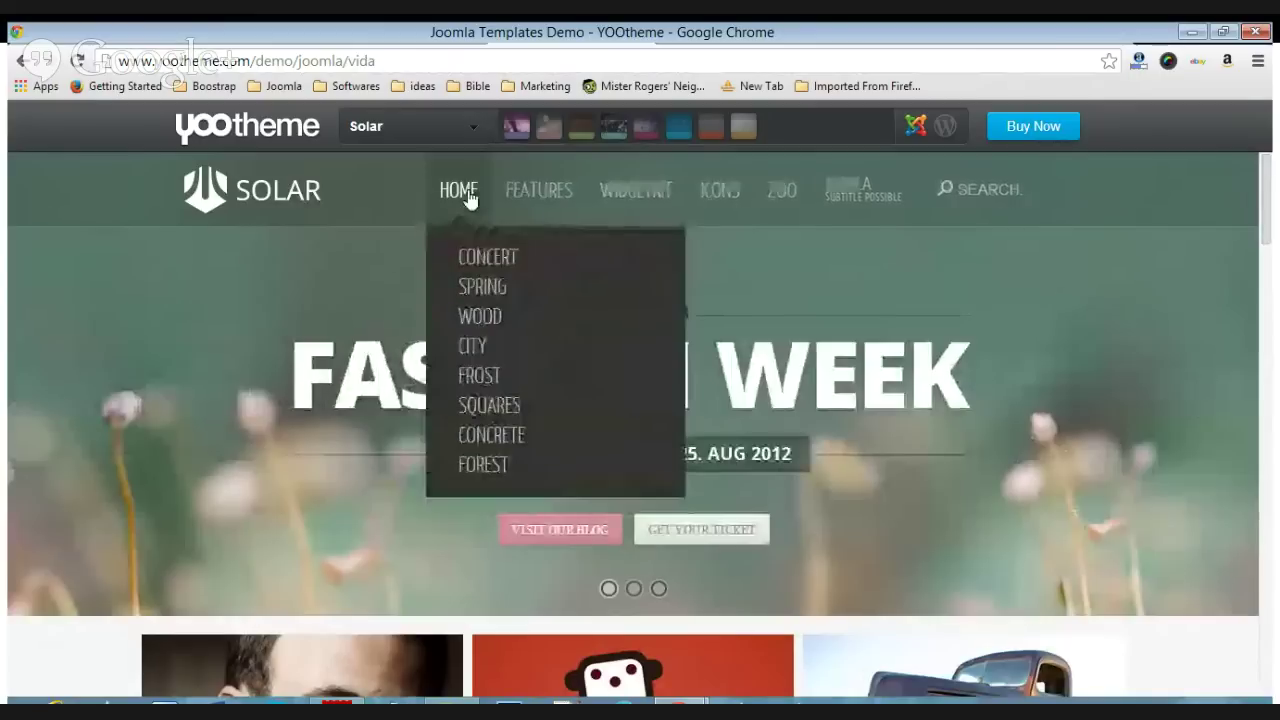
click(482, 292)
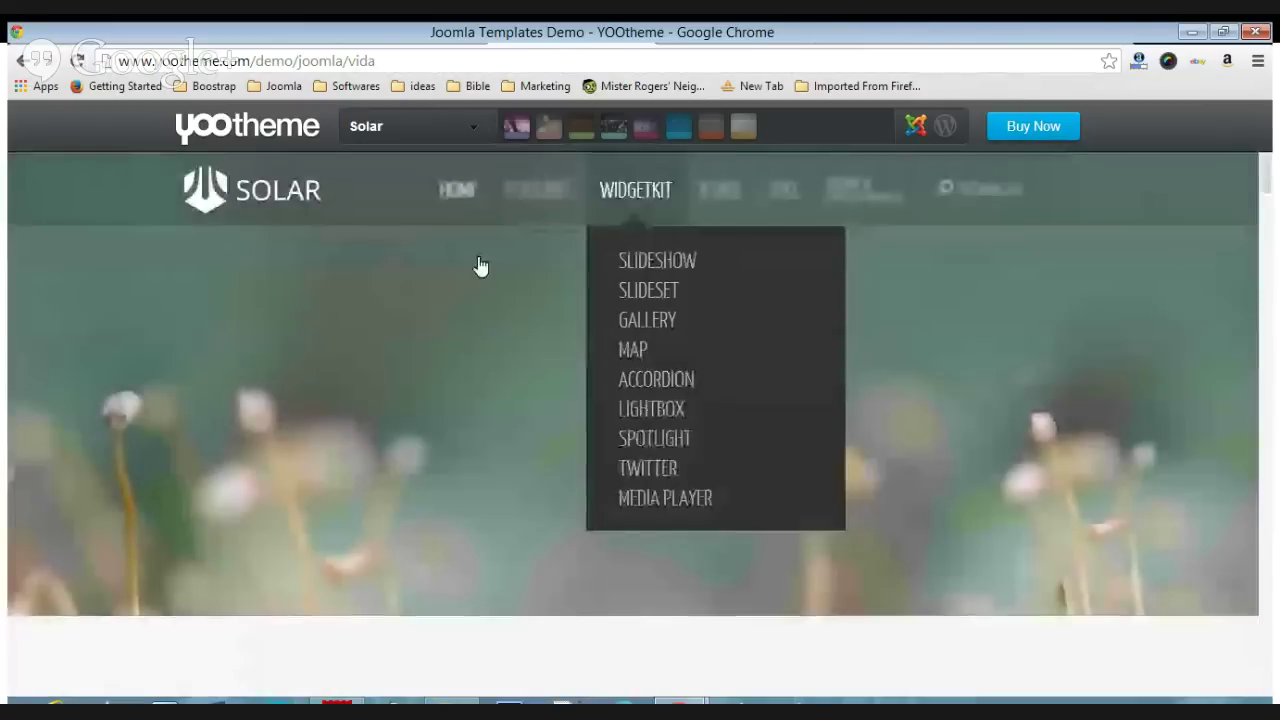
mouse_move(458, 190)
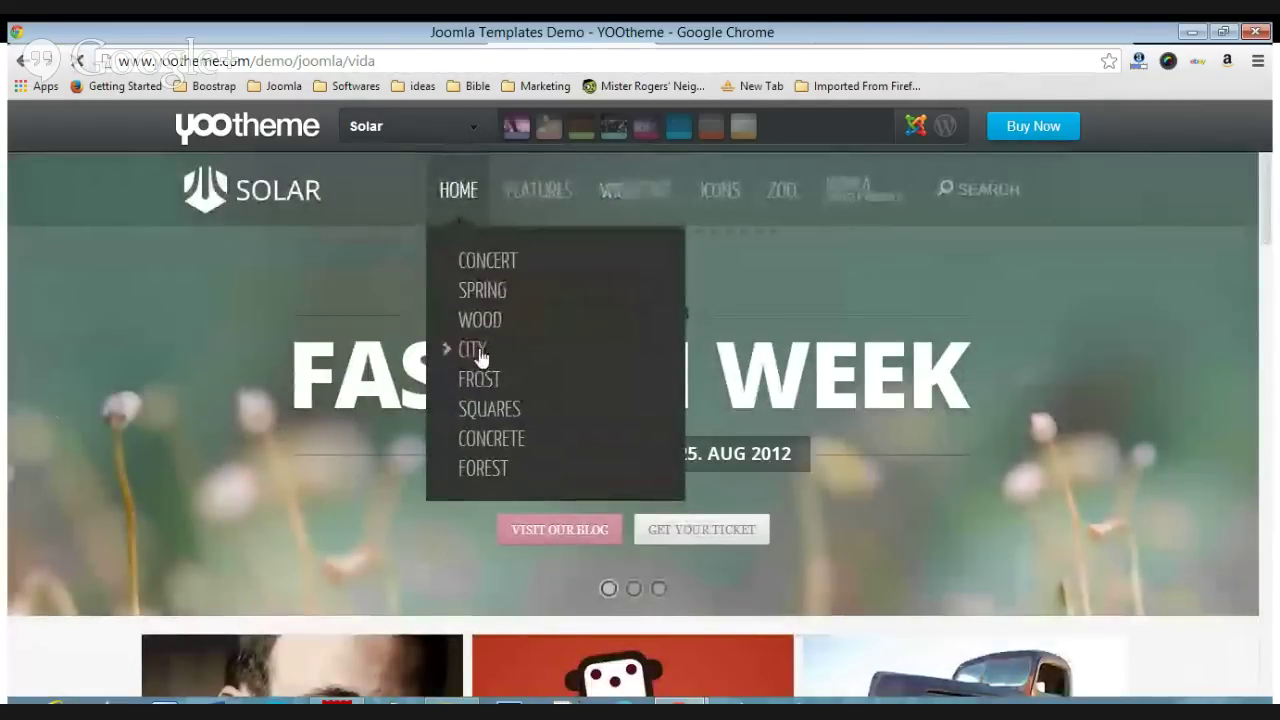
click(480, 352)
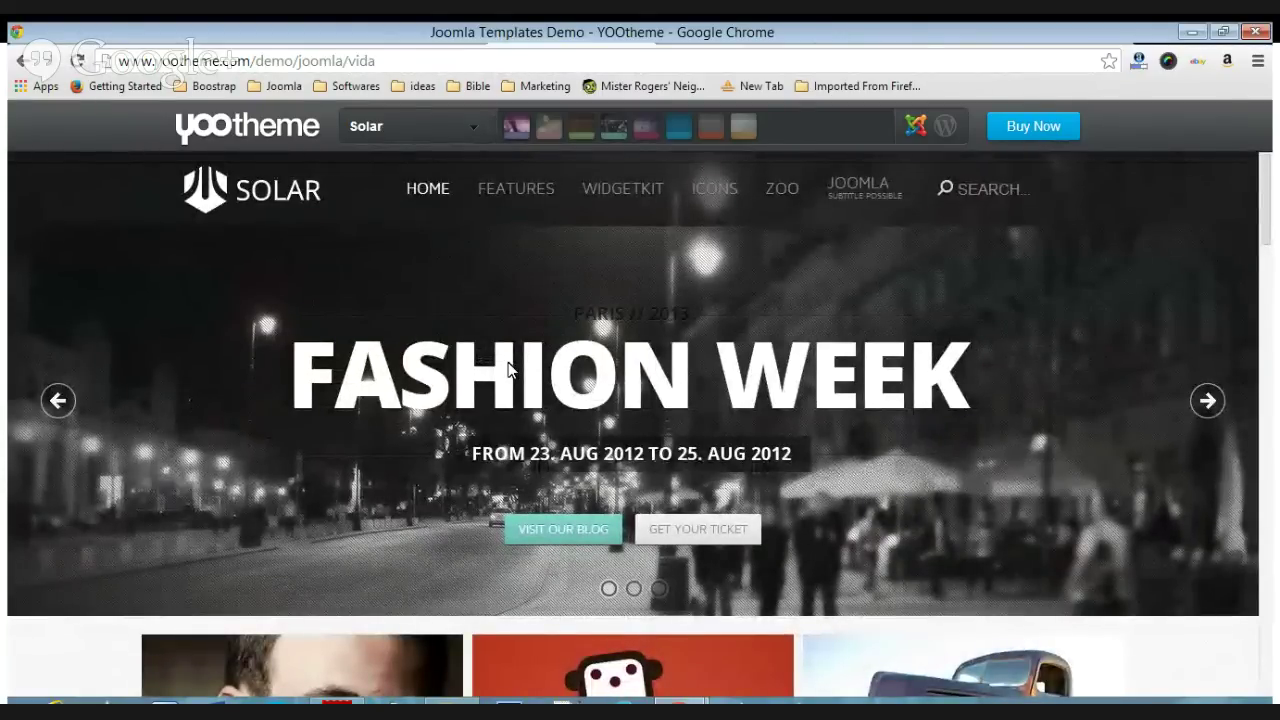
mouse_move(428, 200)
click(445, 417)
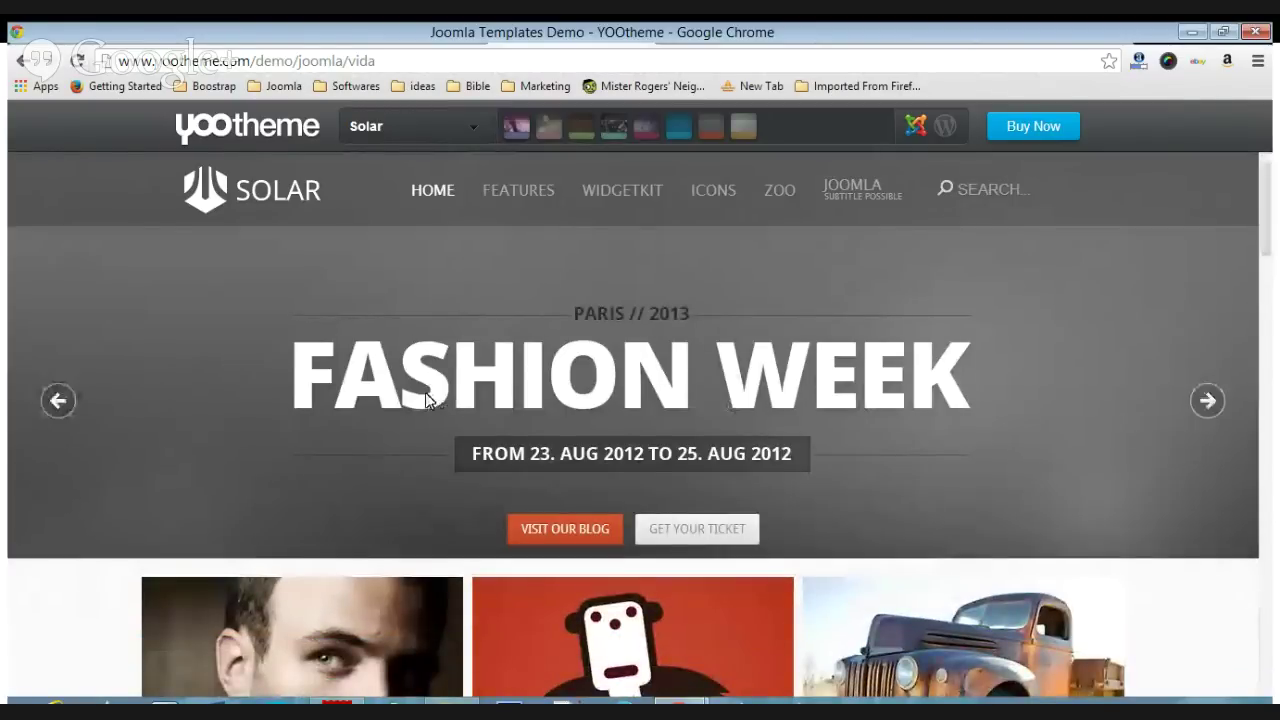
mouse_move(622, 195)
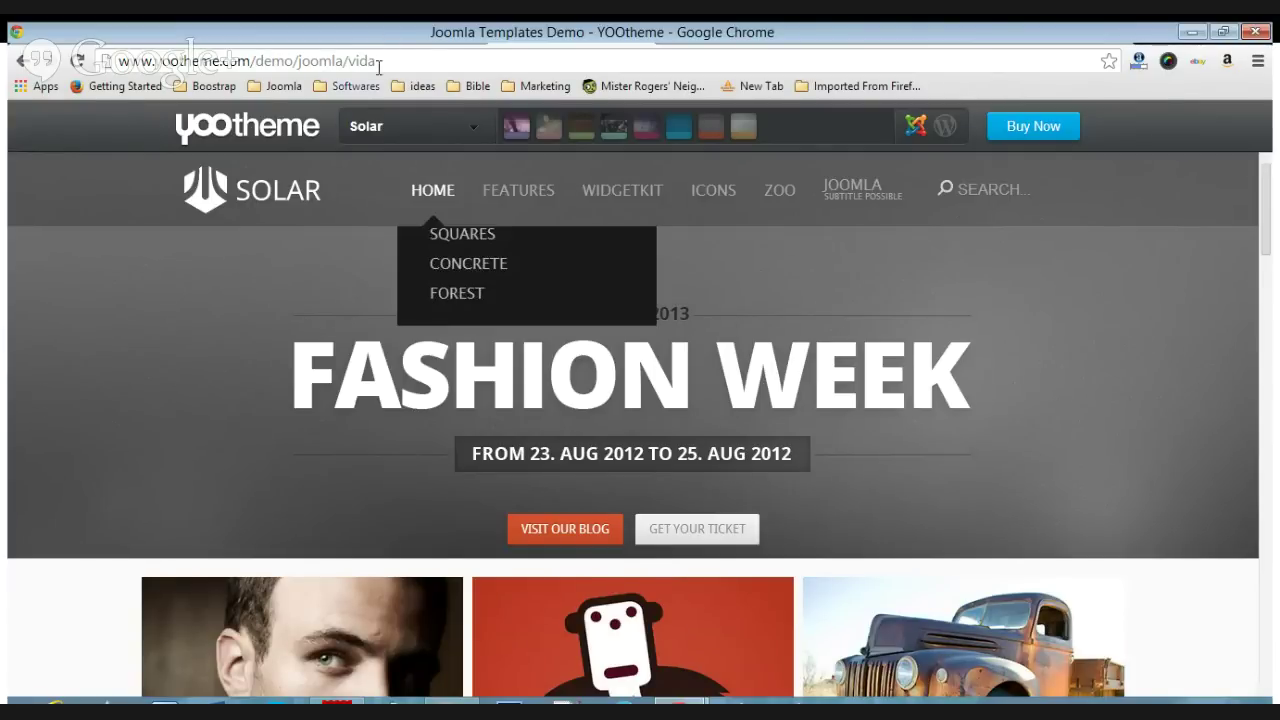
Return to the Sure Fire Business Concepts site and enlarge the first gallery photo.
key(alt+Left)
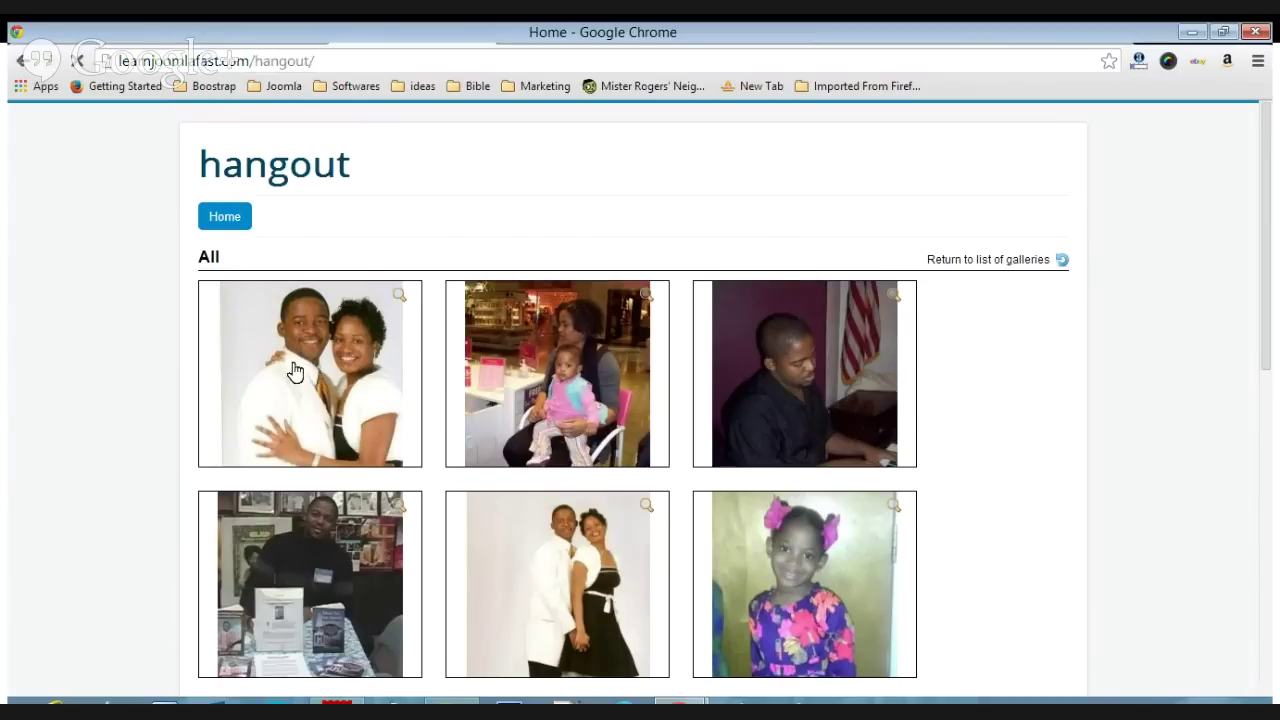
click(295, 372)
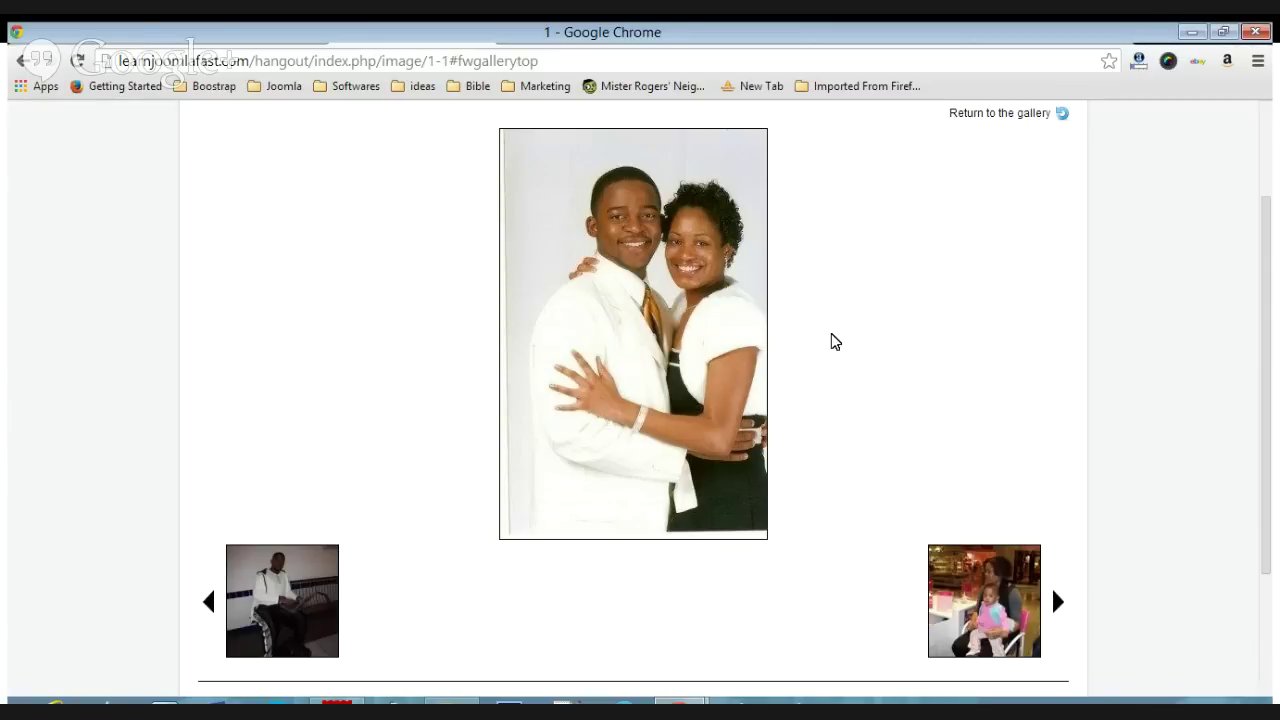
Advance two photos in the hangout gallery to photo 11, a man playing piano.
click(1060, 608)
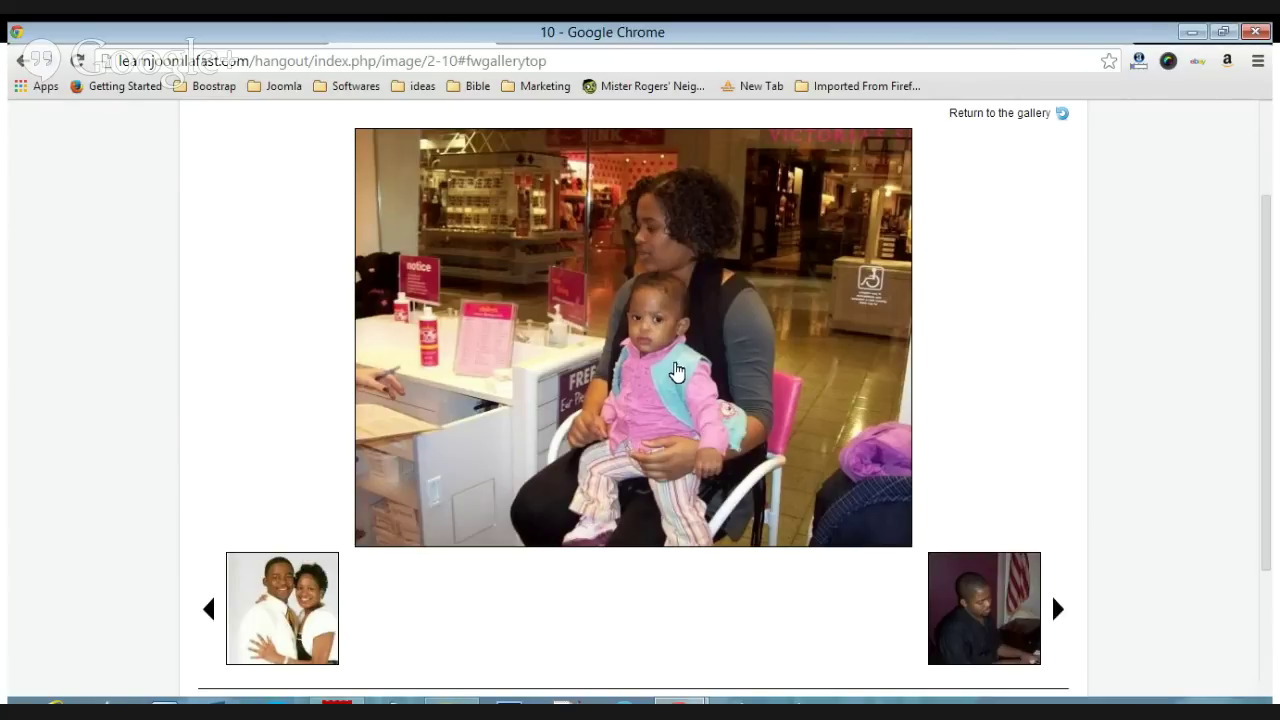
click(1058, 610)
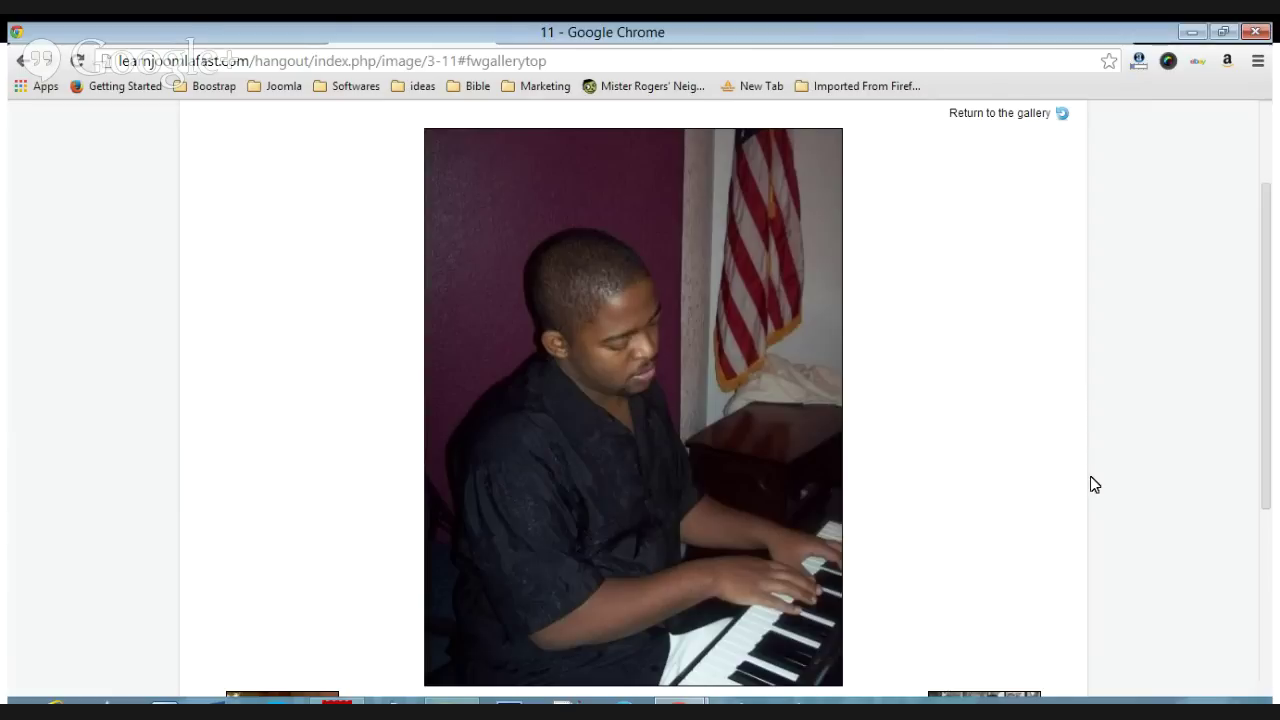
scroll(1094, 484, down, 3)
Move through the hangout gallery to photo 4-12, the man seated behind a table of books.
click(1058, 596)
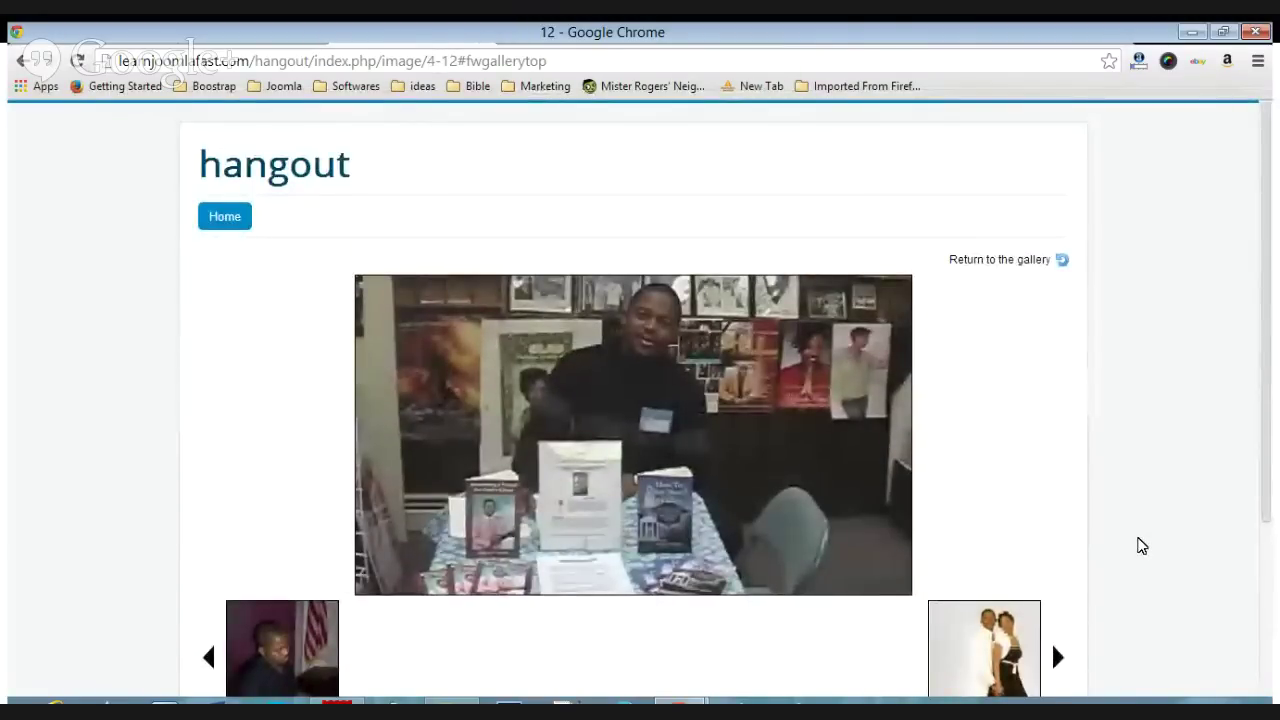
click(766, 434)
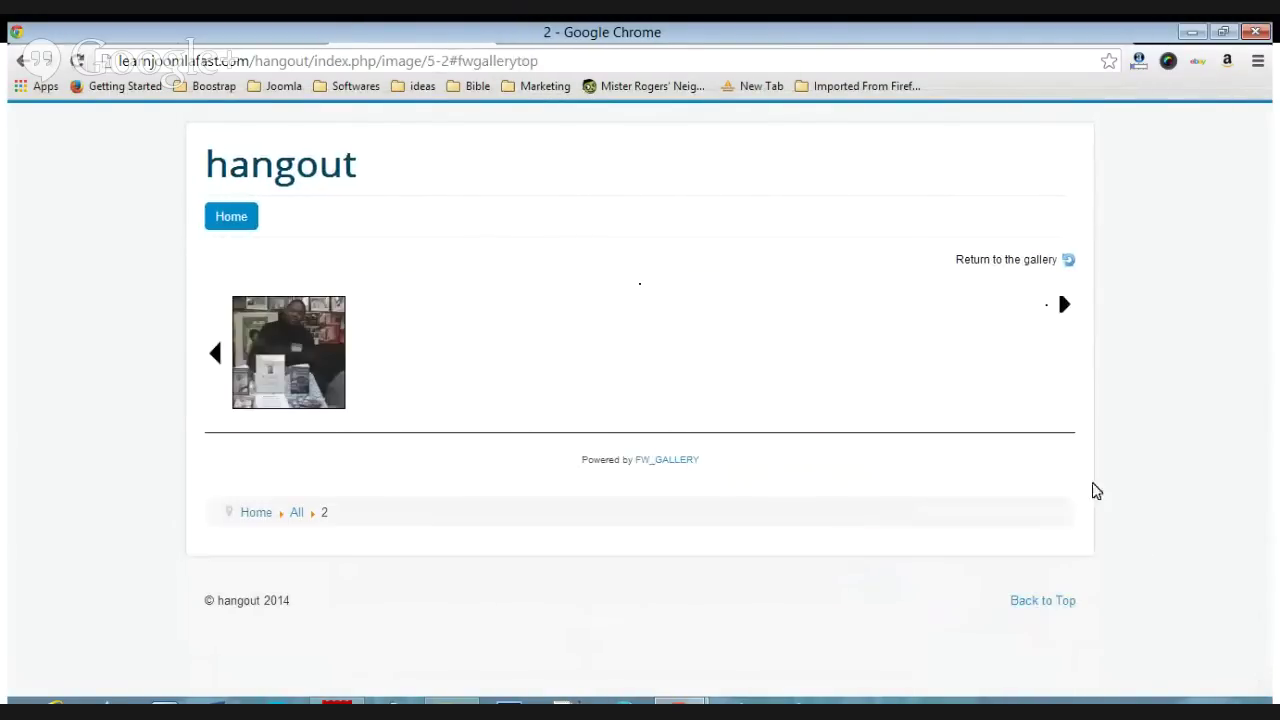
scroll(255, 442, down, 3)
click(255, 442)
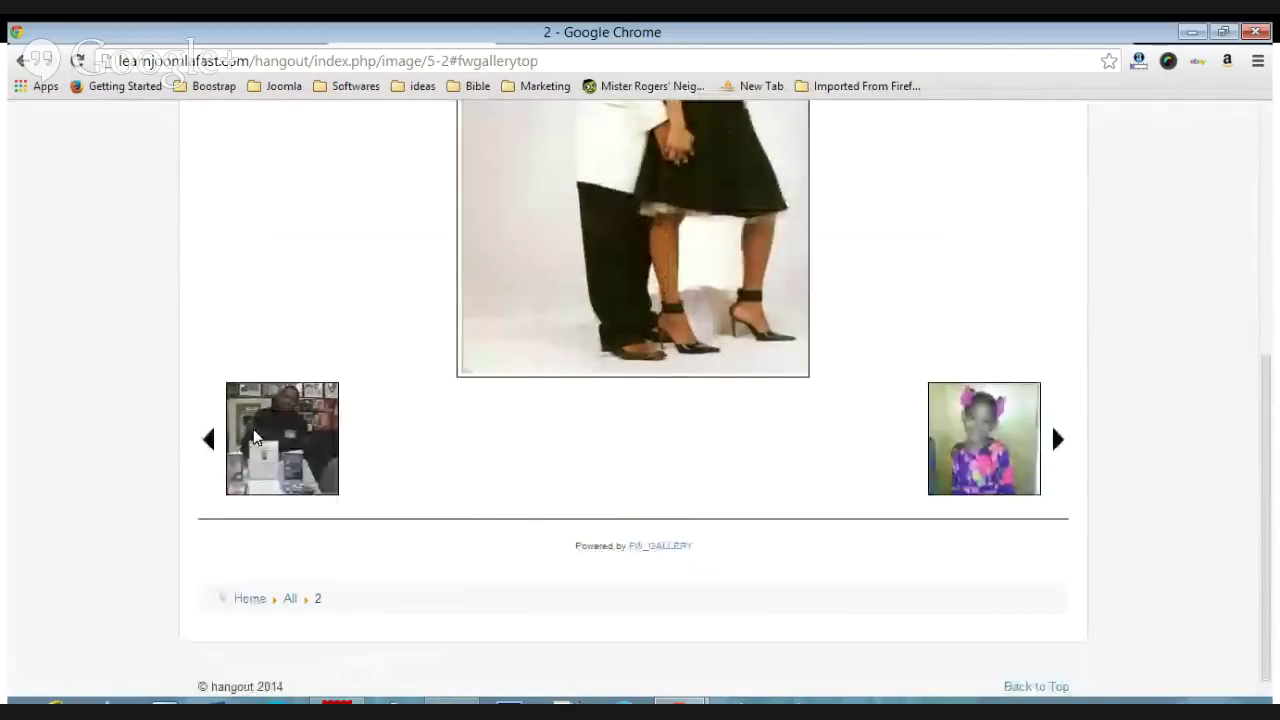
scroll(1162, 483, up, 2)
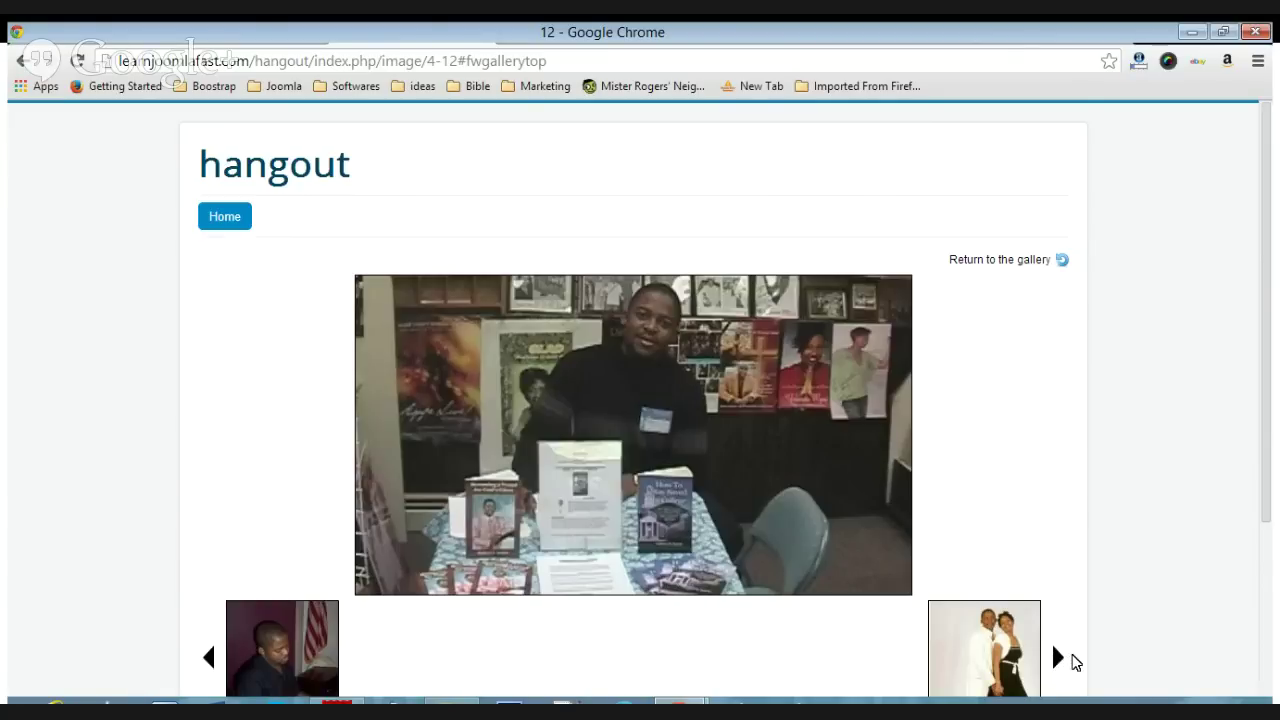
Advance the hangout gallery to photo 6-3, the young girl in a floral dress.
click(1058, 660)
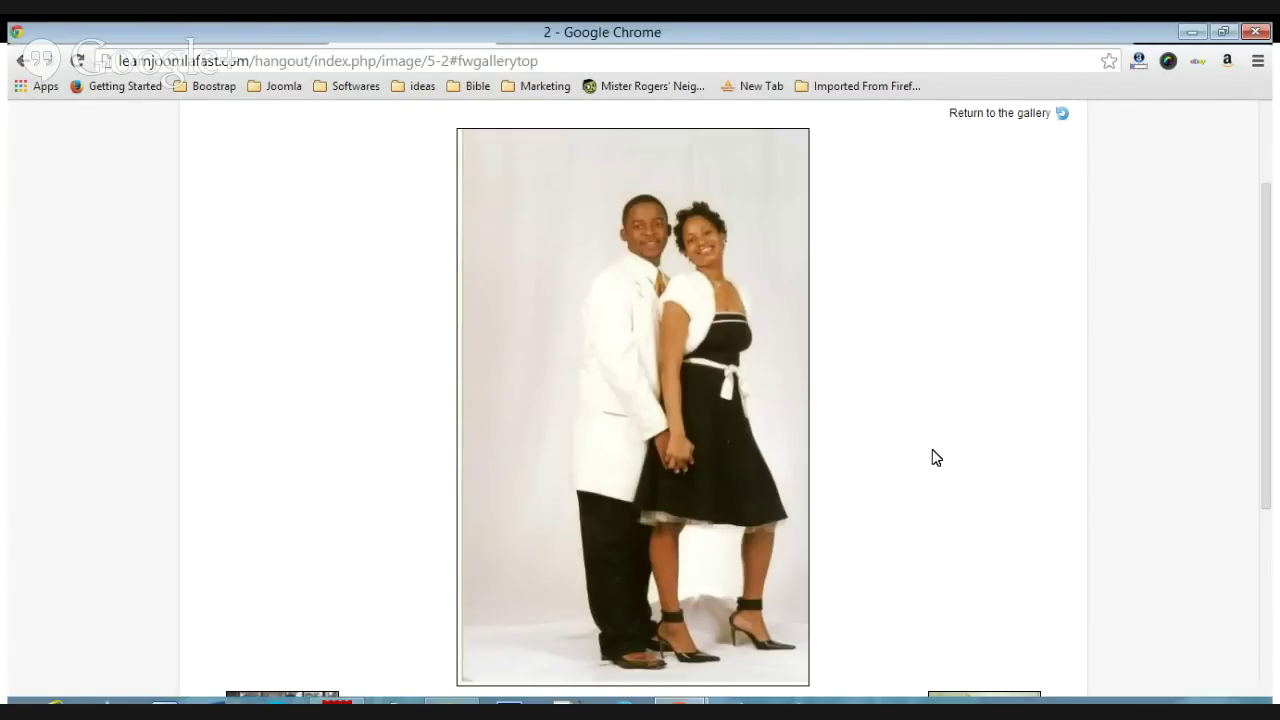
scroll(1060, 600, down, 2)
click(1058, 600)
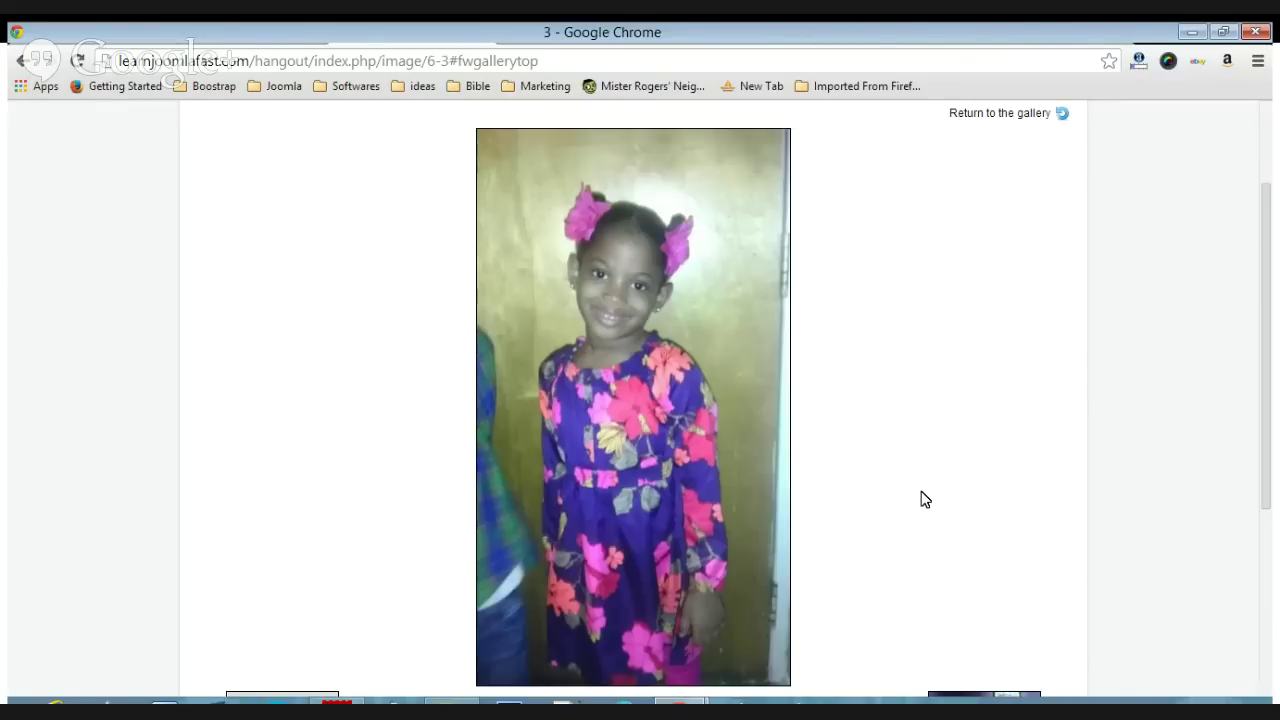
Step through the hangout gallery from photo 4 to photo 6.
scroll(922, 498, down, 2)
click(984, 582)
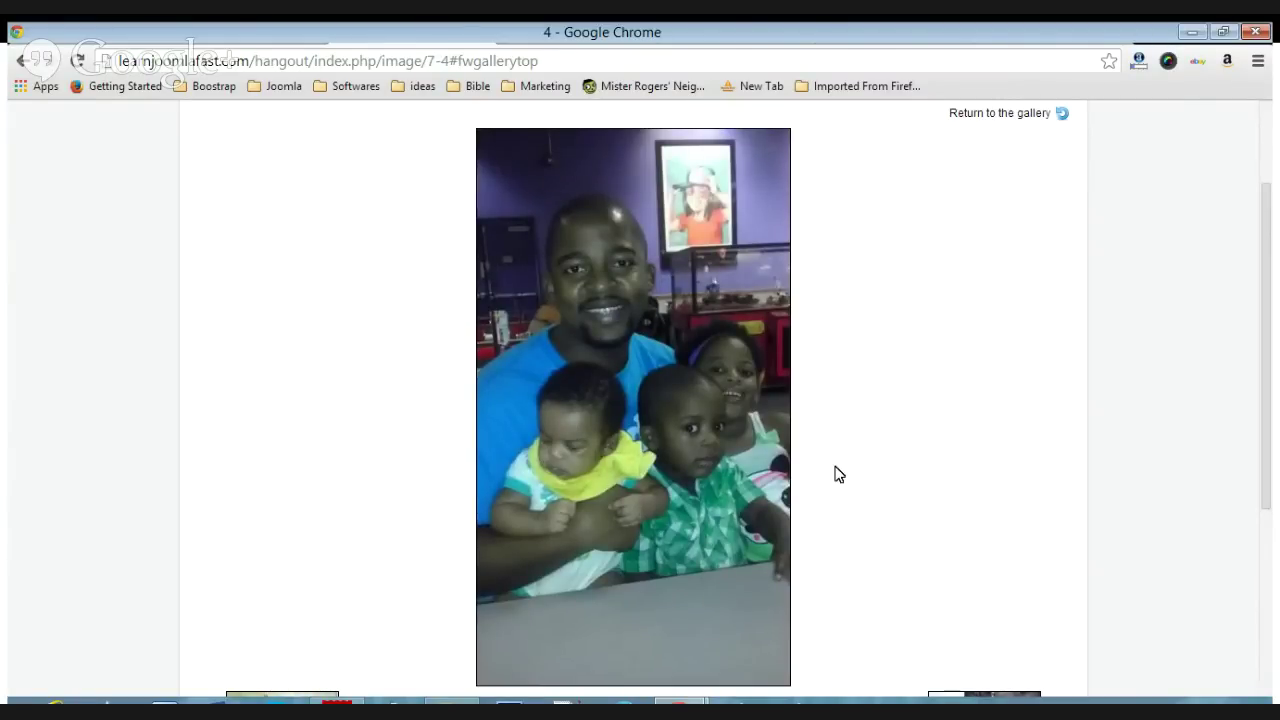
scroll(940, 461, down, 3)
click(1051, 576)
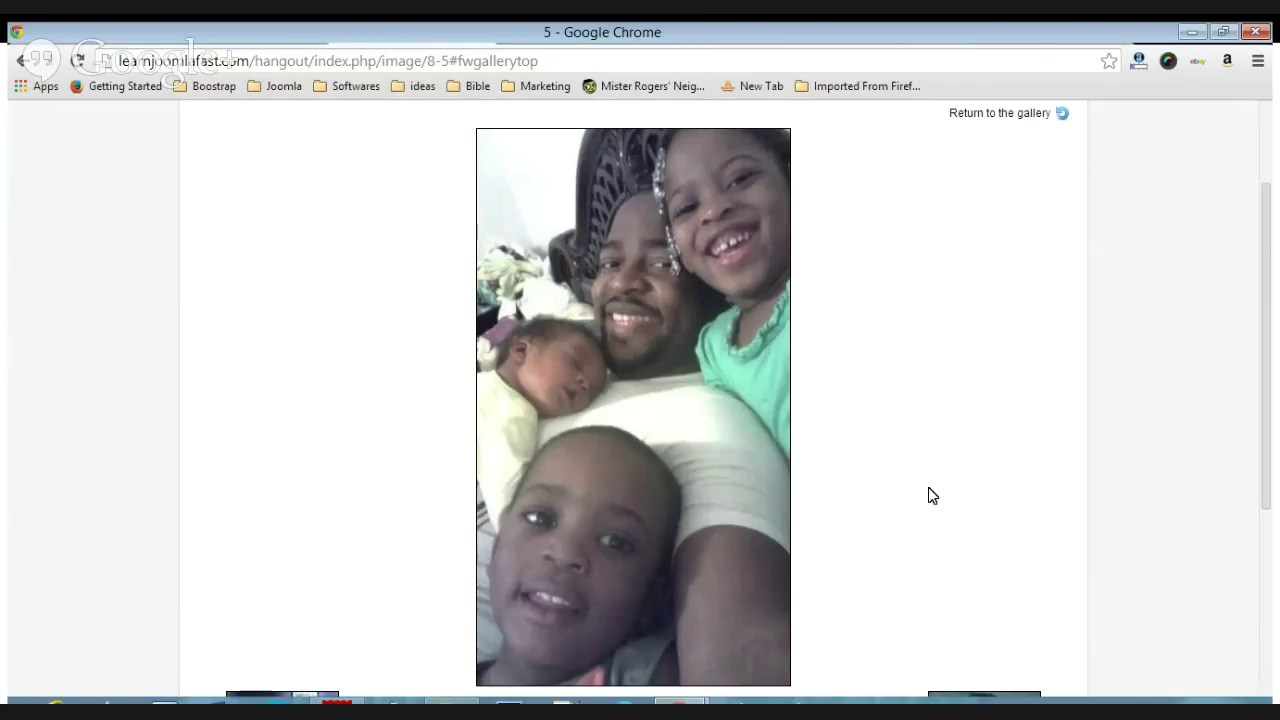
scroll(928, 495, down, 2)
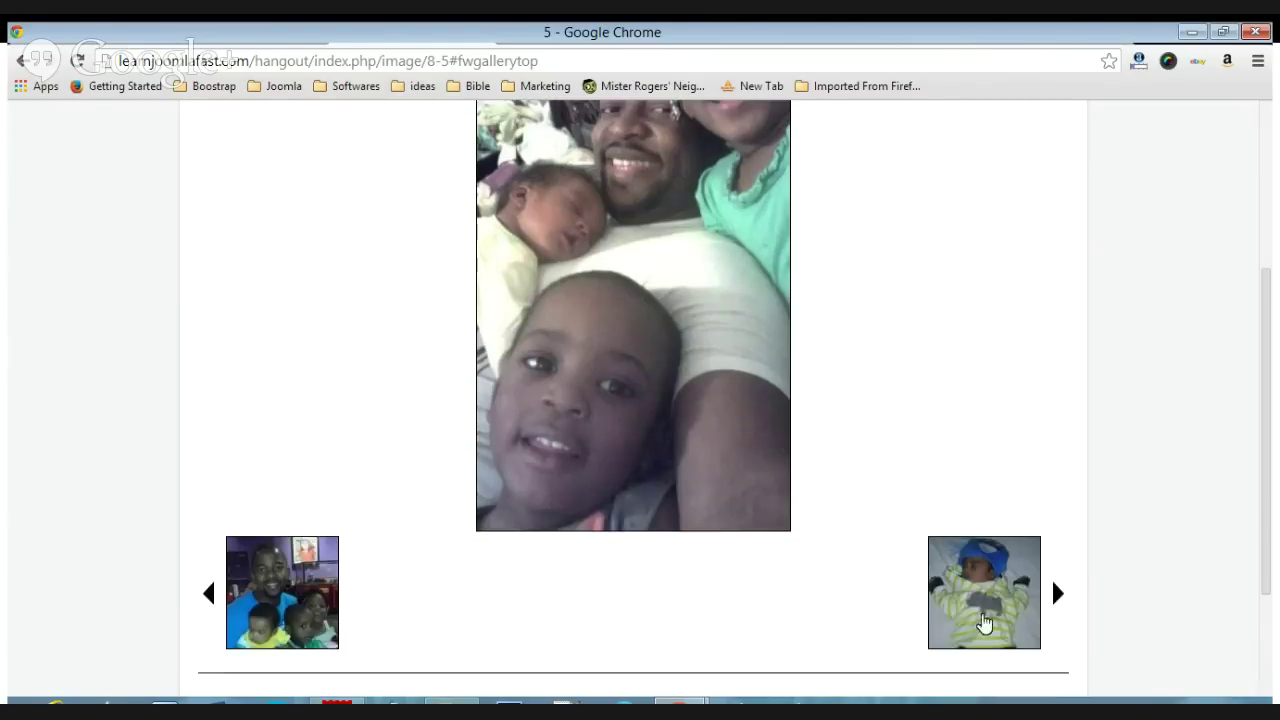
click(994, 540)
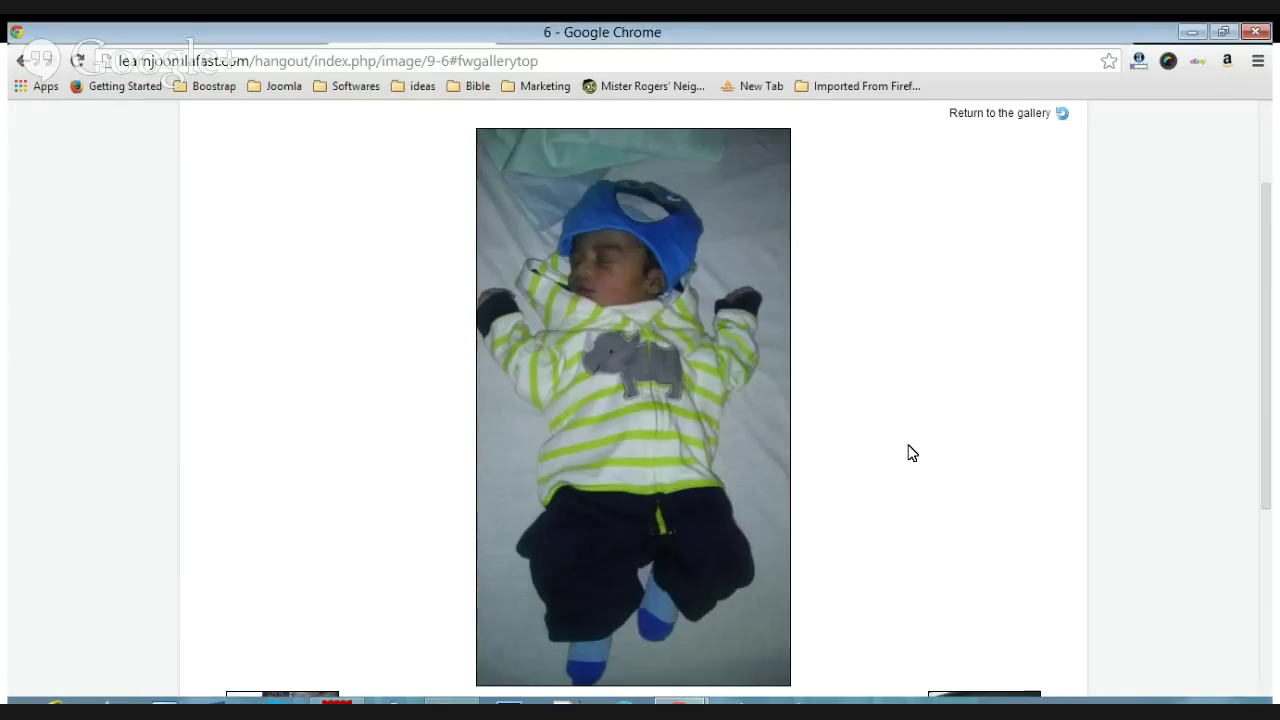
Continue to photo 11-8, the couple posing beside a boat.
drag(1266, 344, 1270, 420)
click(1003, 584)
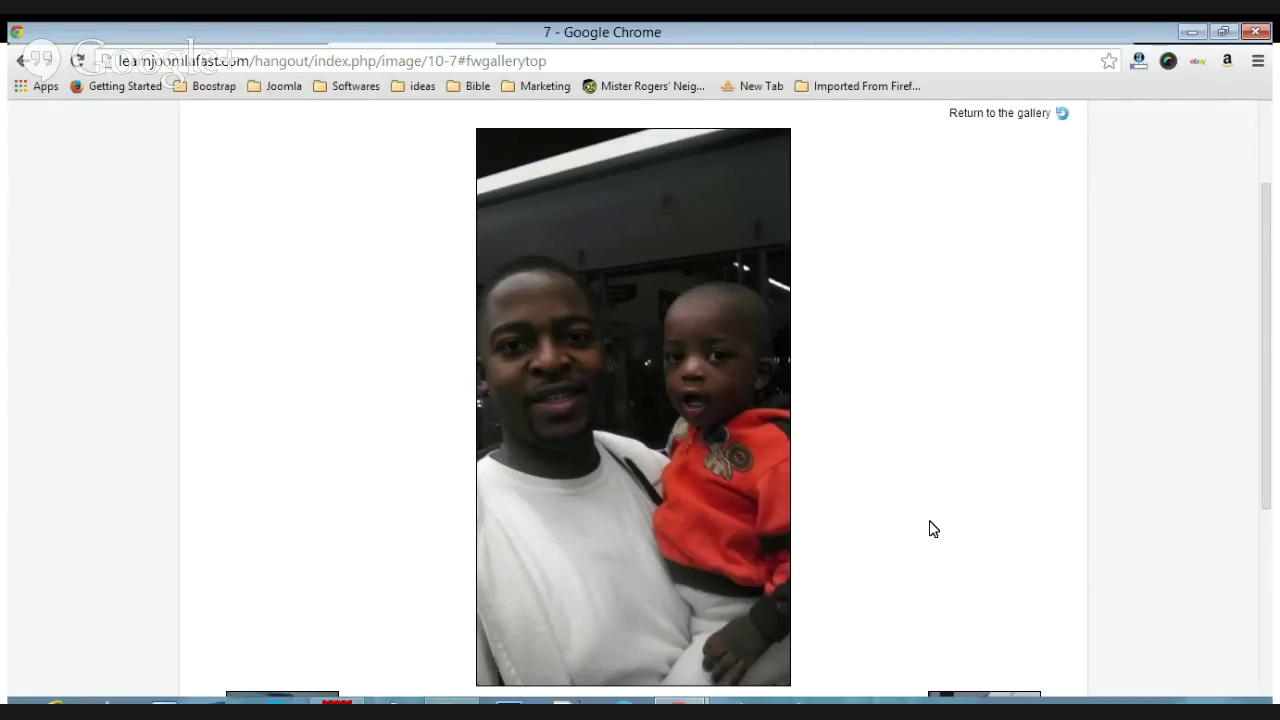
scroll(929, 529, down, 2)
scroll(990, 510, up, 2)
drag(1268, 478, 1266, 500)
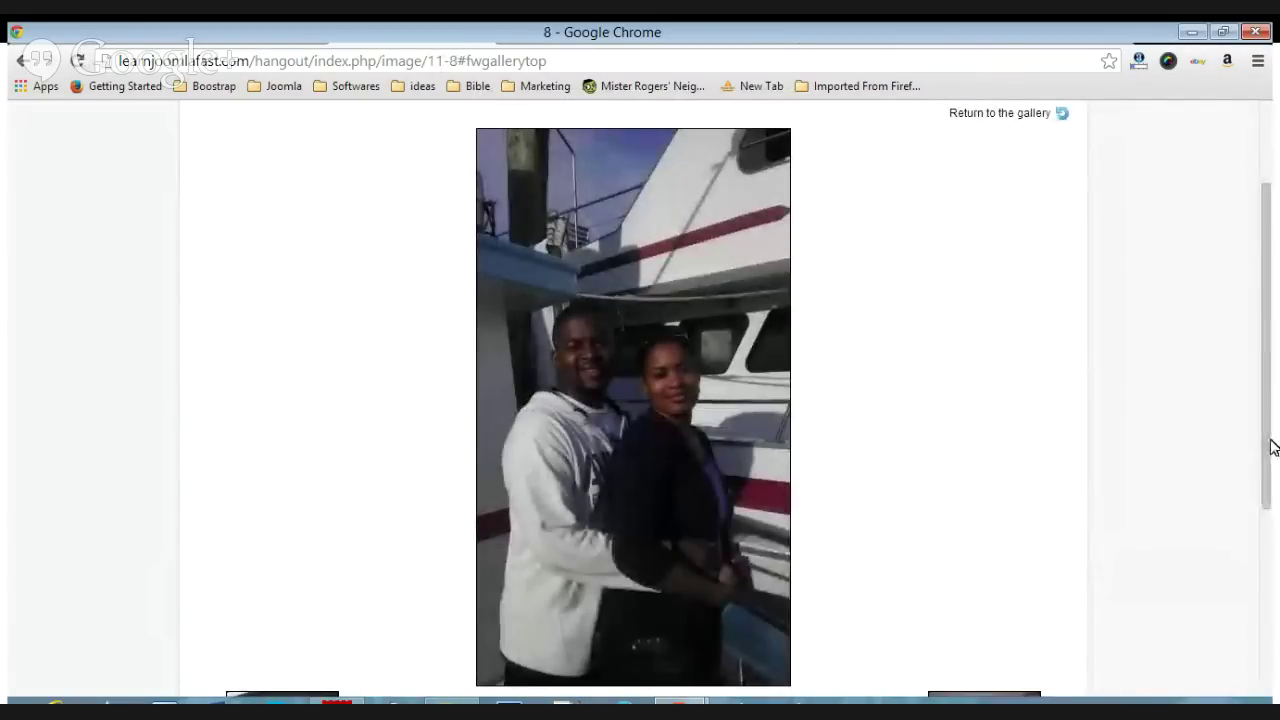
mouse_move(1274, 443)
mouse_down()
mouse_move(1274, 489)
mouse_move(1274, 457)
mouse_up()
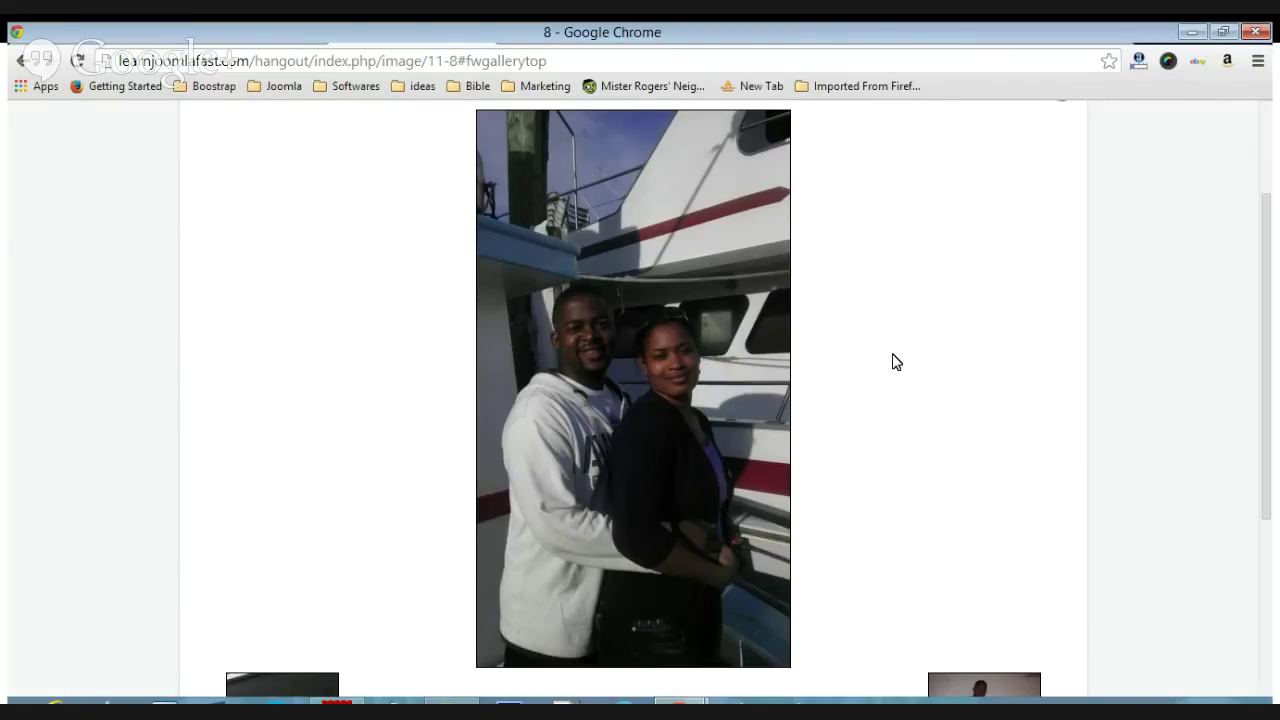
Load photo 12-9, the man with a laptop on a bench, and return to the page top.
scroll(896, 362, down, 2)
click(1011, 577)
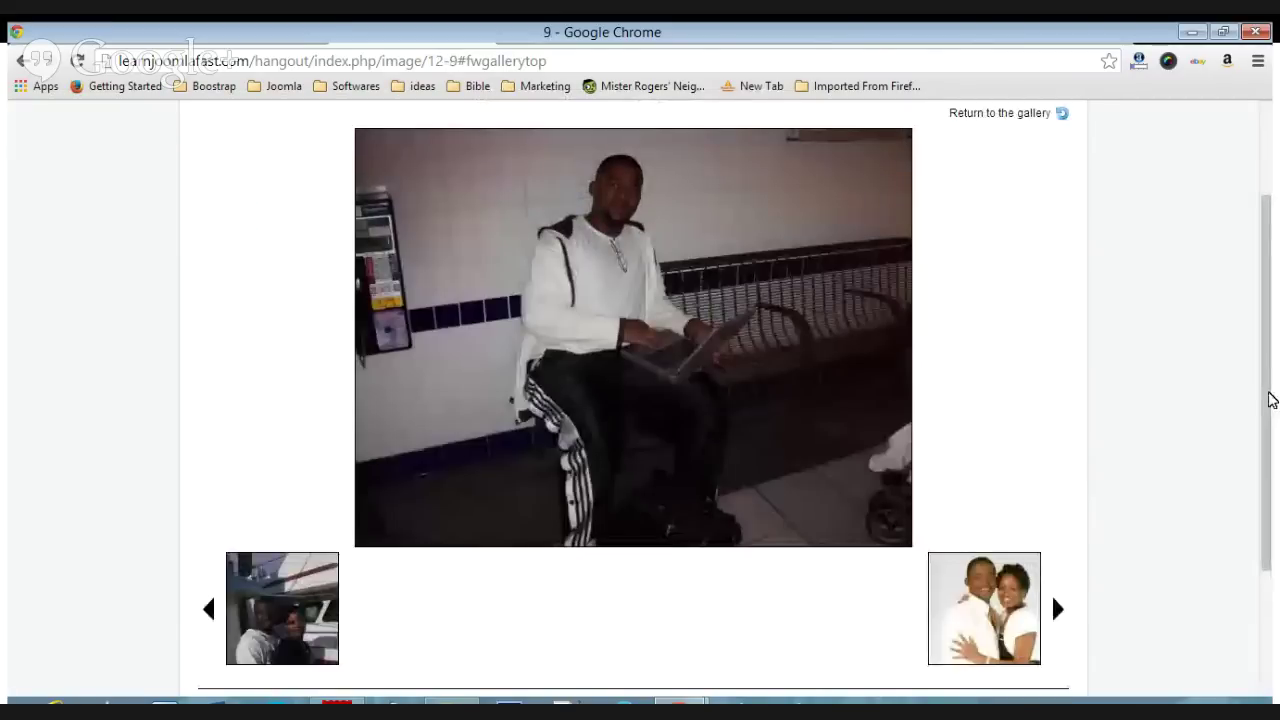
drag(1266, 400, 1262, 320)
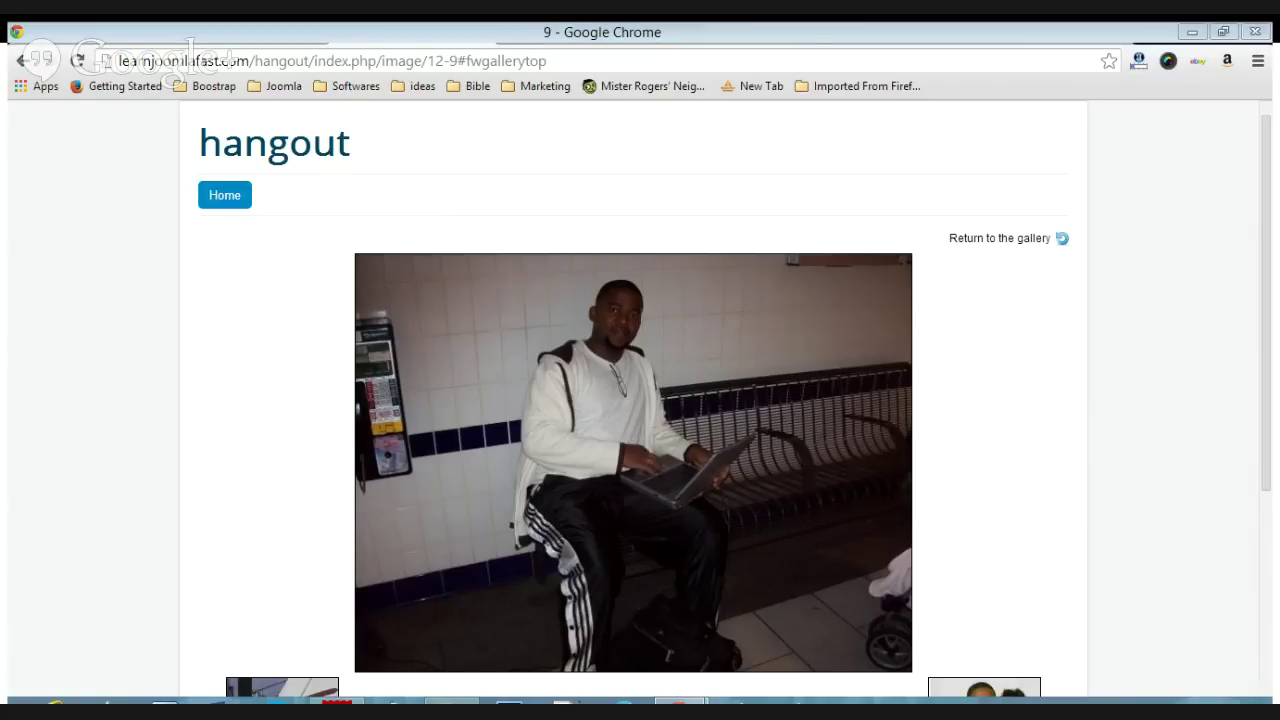
click(970, 498)
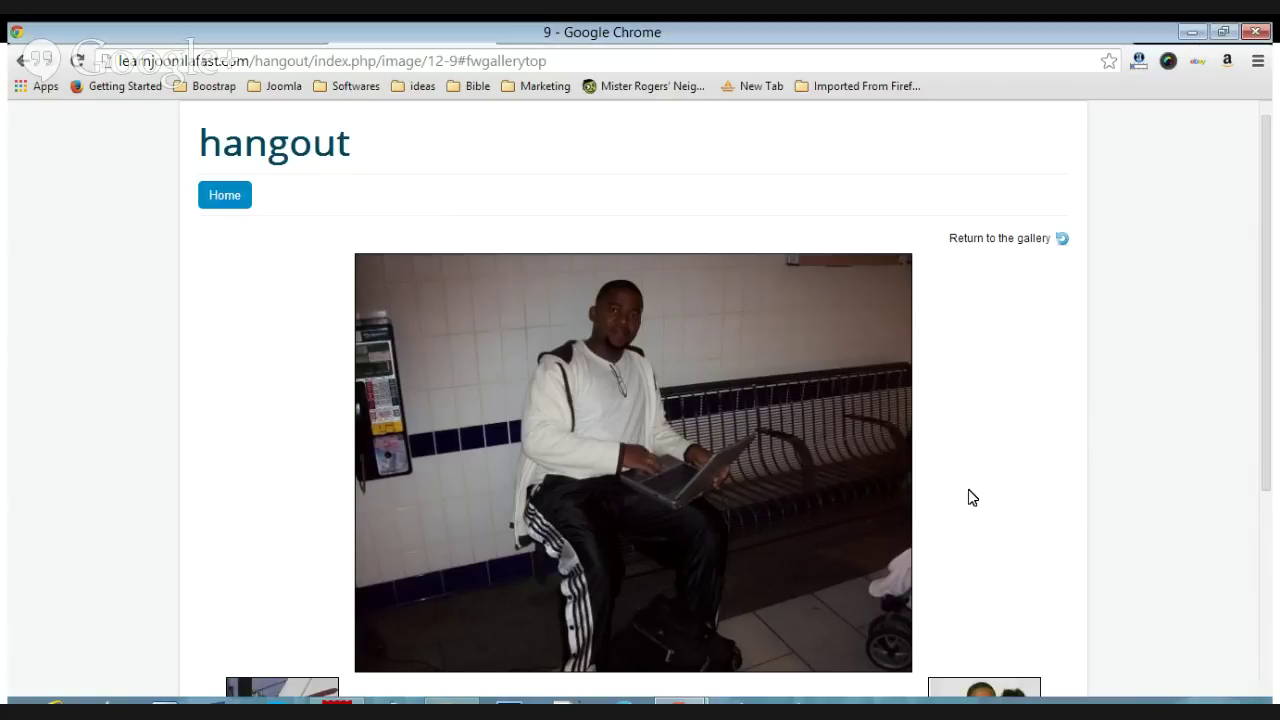
click(343, 695)
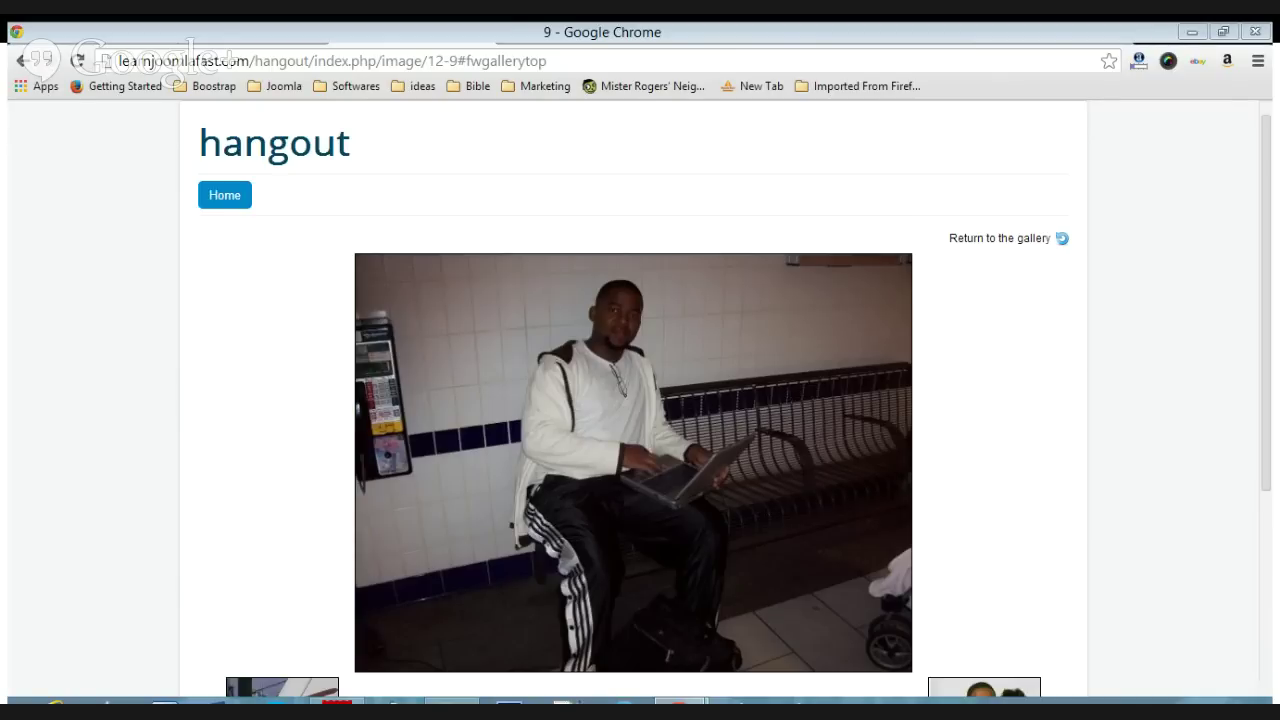
Refocus Chrome and switch tabs to the cPanel MySQL Databases page.
click(36, 325)
key(ctrl+Tab)
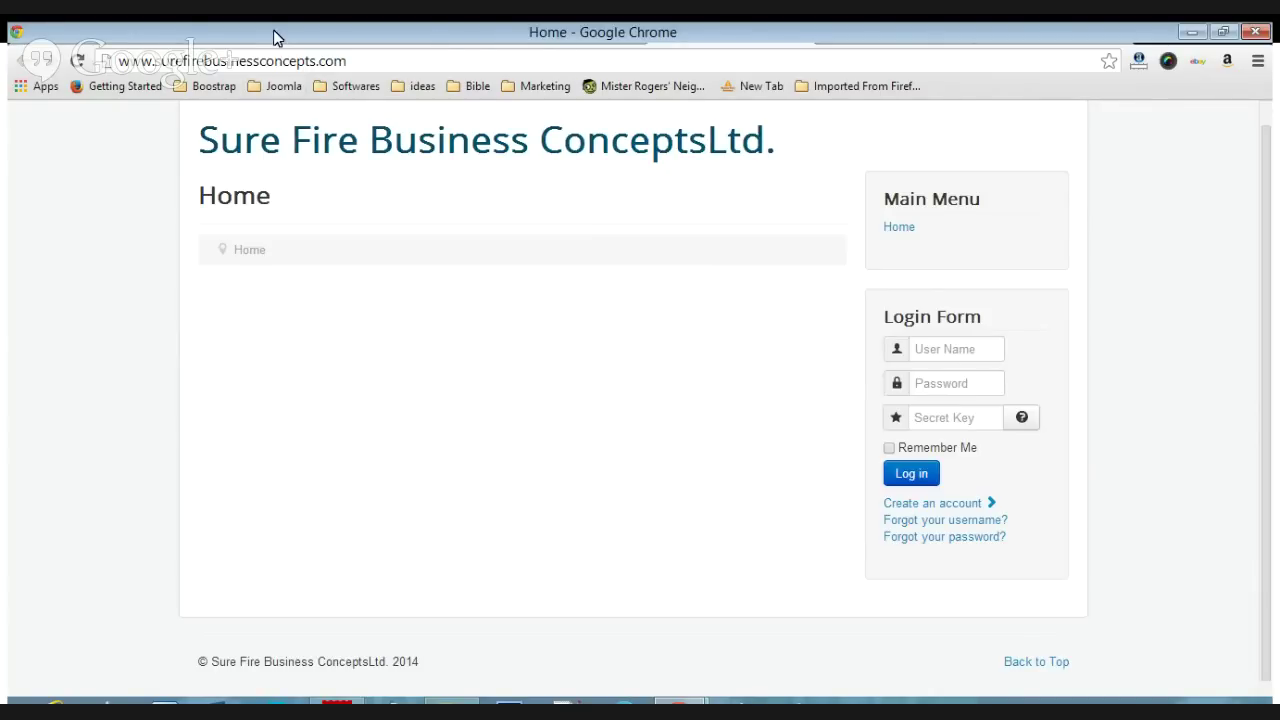
key(ctrl+Tab)
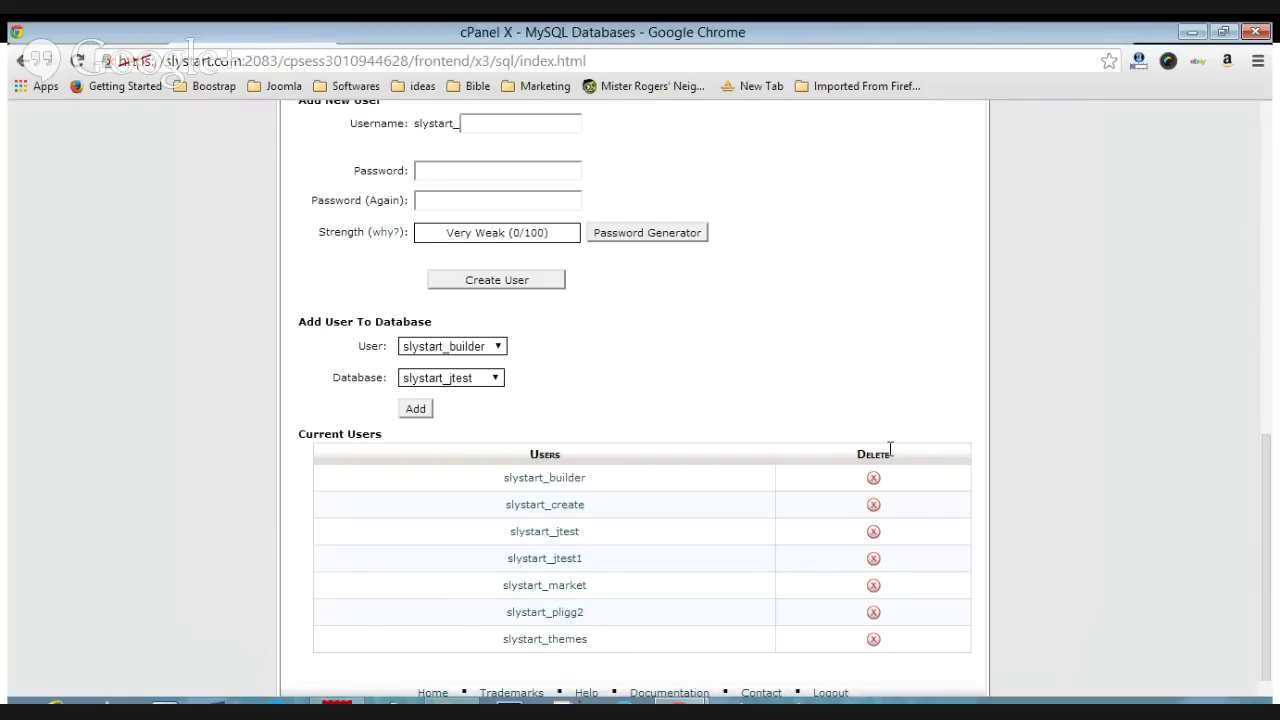
Scroll through the listed MySQL databases and users.
scroll(1077, 435, up, 15)
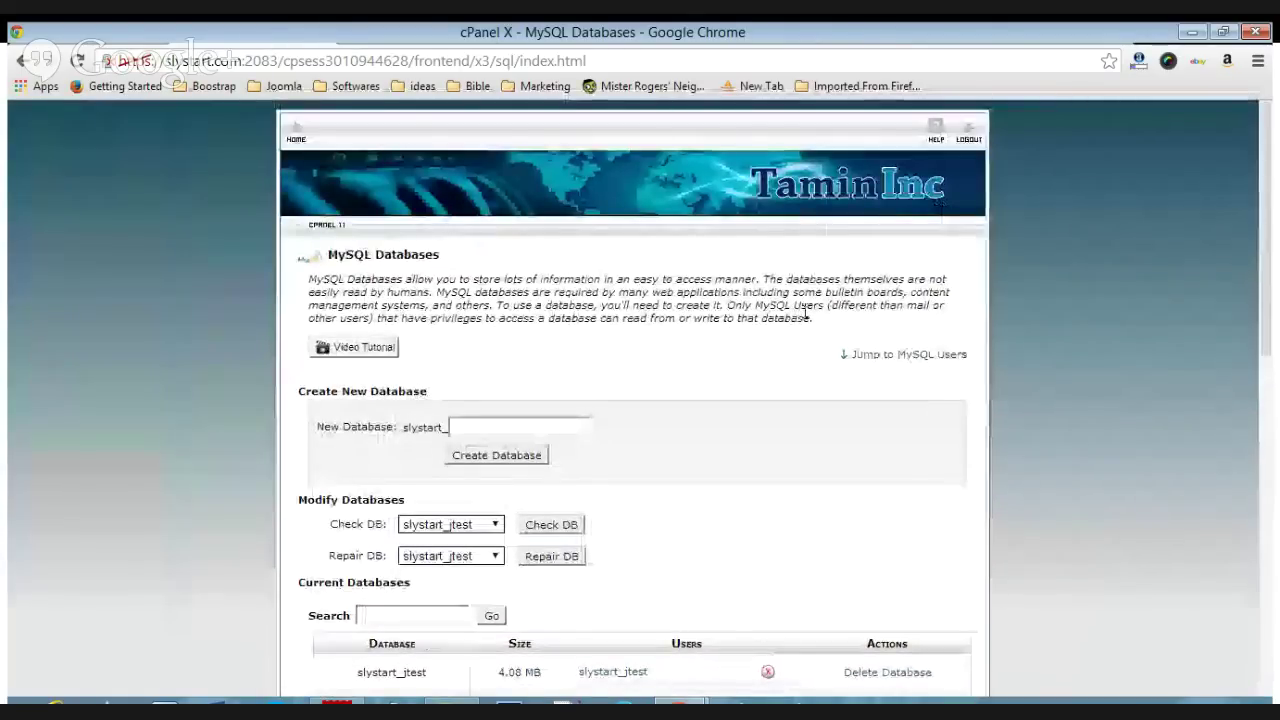
scroll(1004, 418, down, 3)
scroll(1004, 418, up, 3)
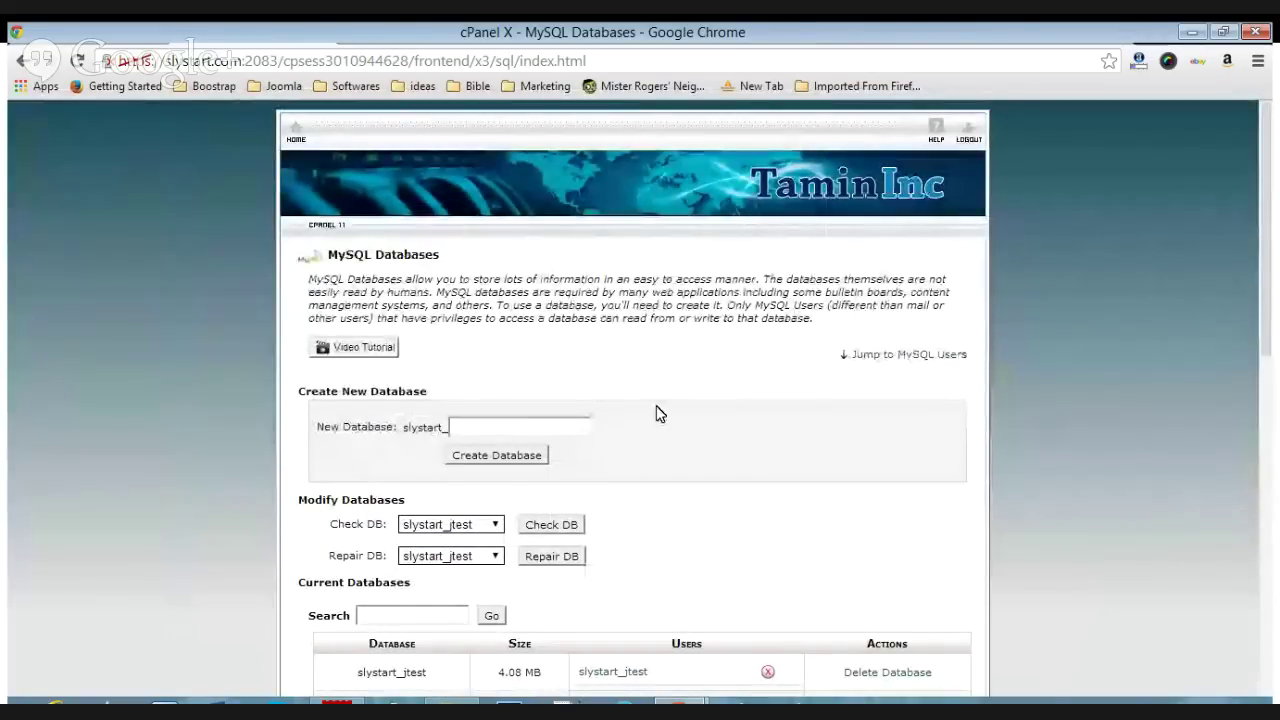
scroll(654, 411, down, 2)
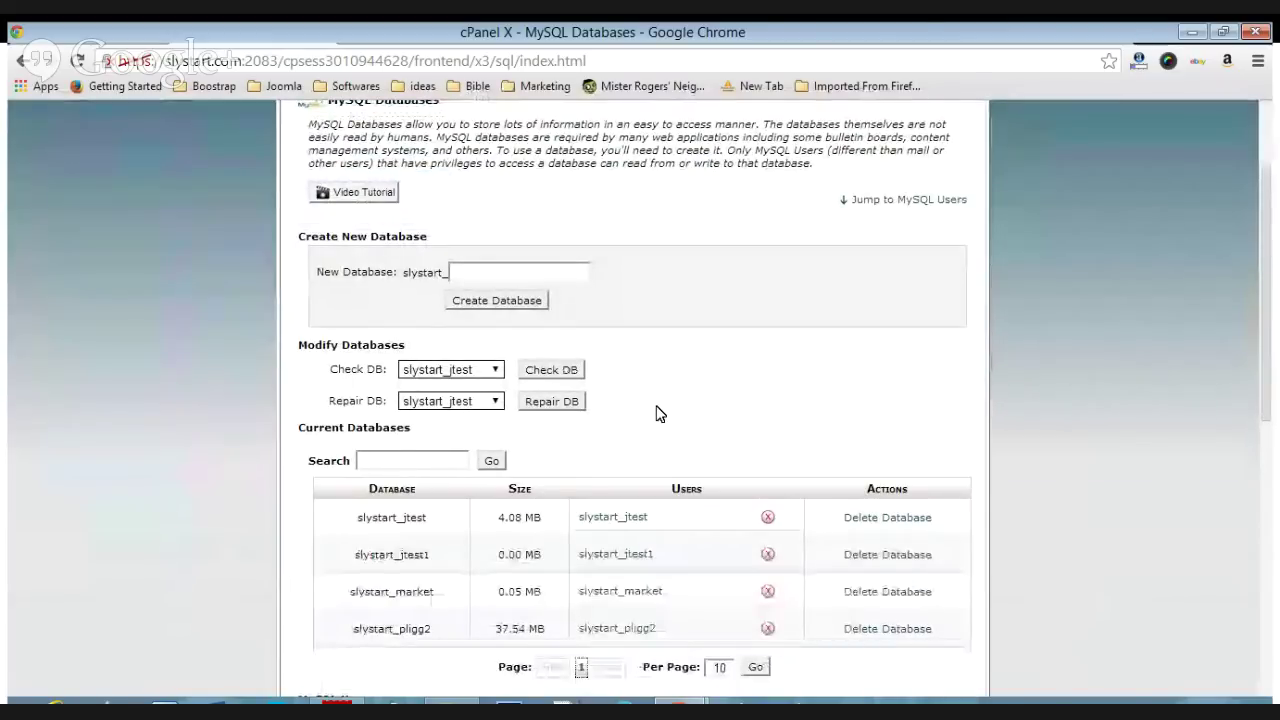
scroll(656, 413, up, 2)
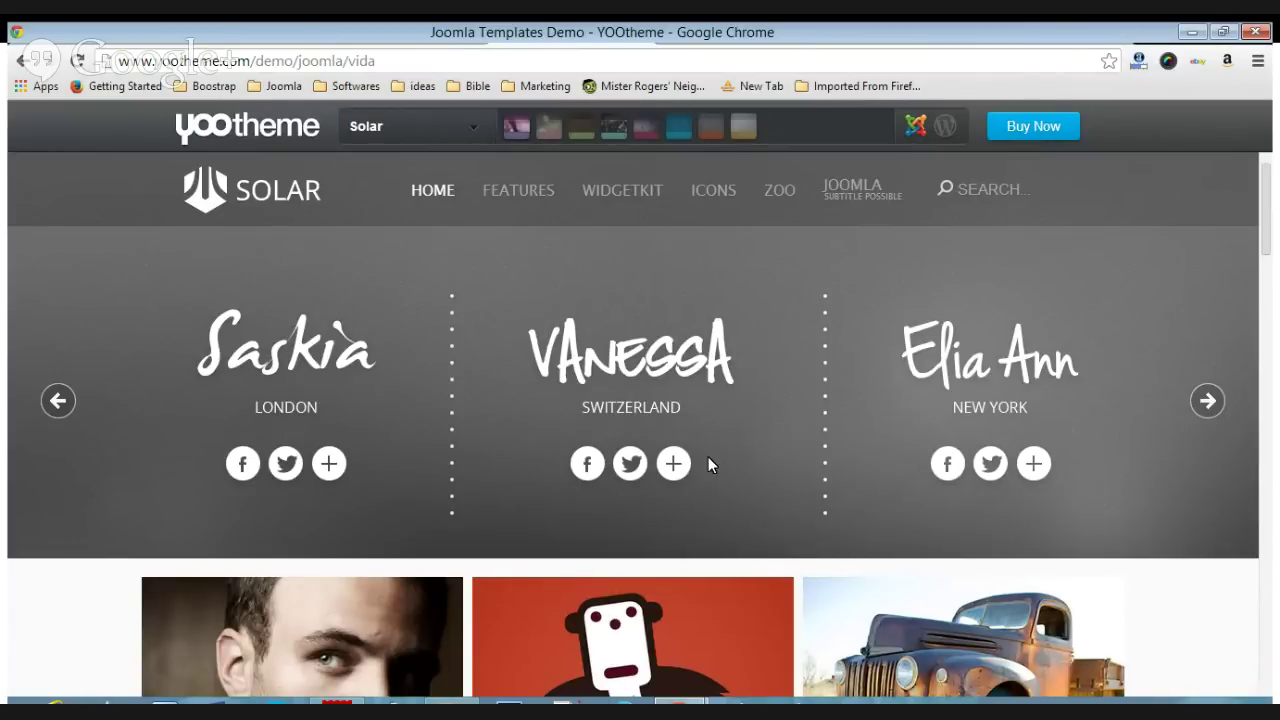
Go to learnjoomlafast.com/members/ from the address bar.
drag(1268, 232, 1268, 191)
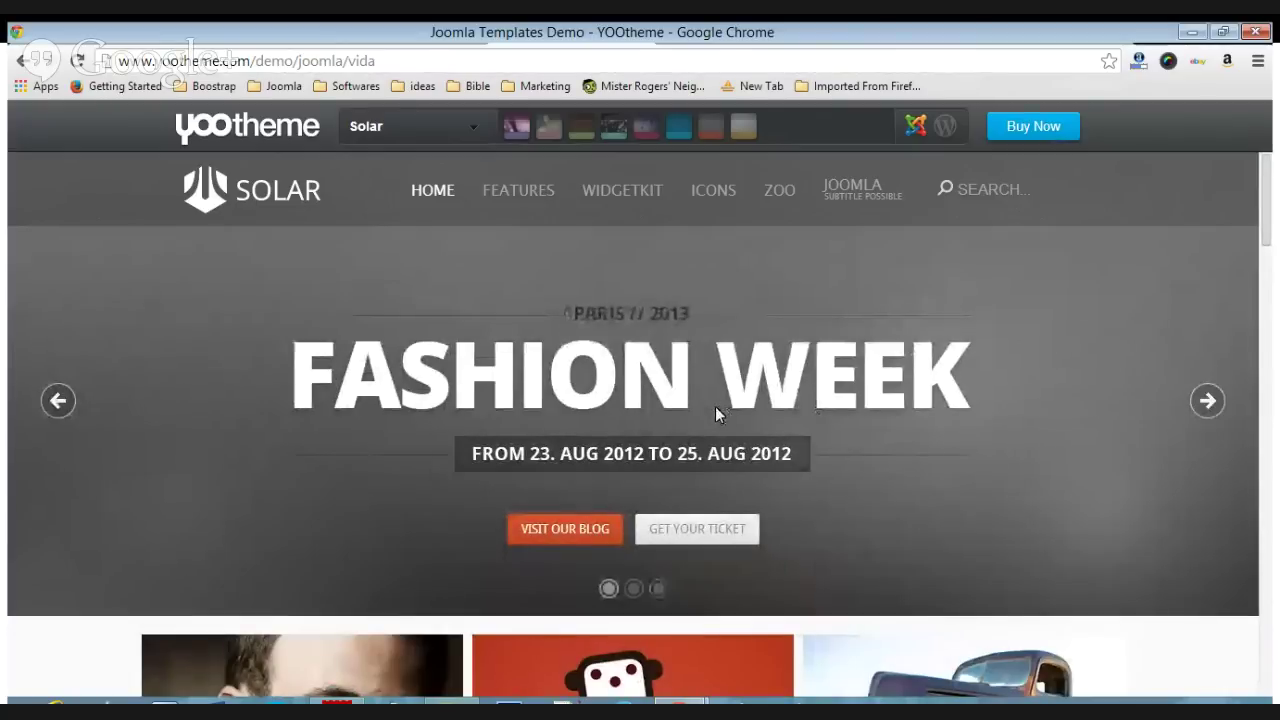
mouse_move(608, 208)
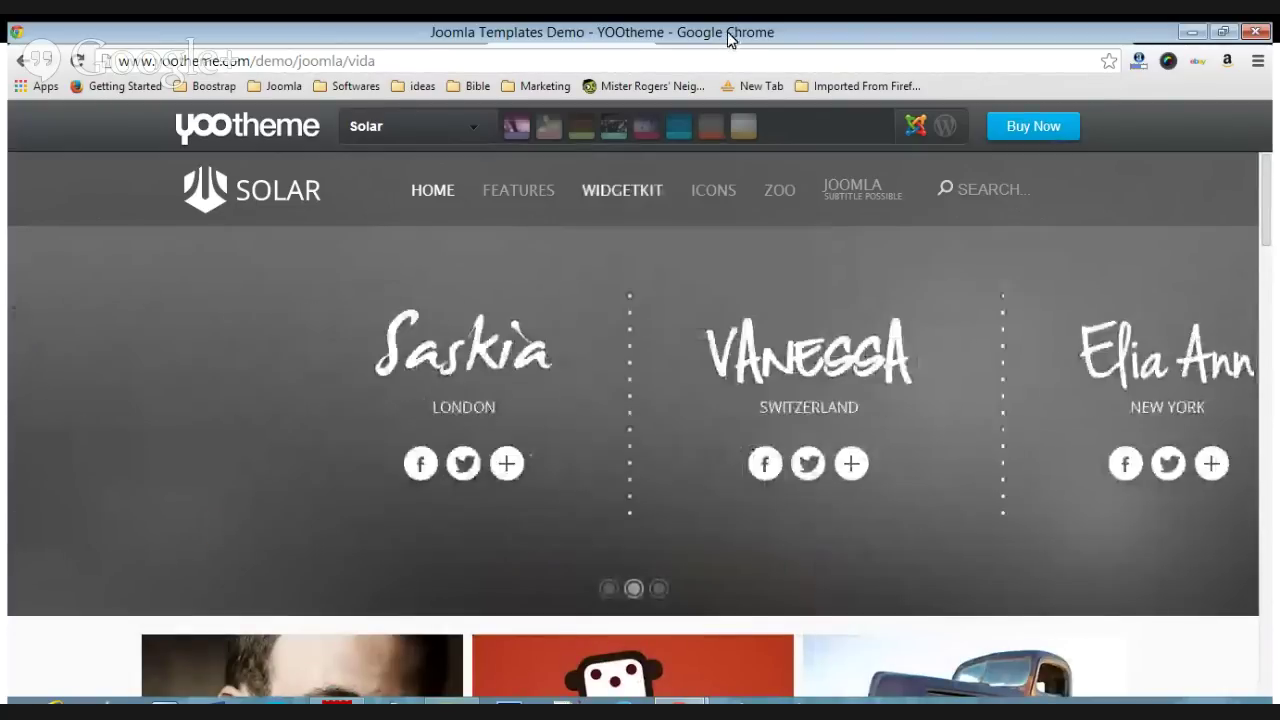
mouse_move(533, 198)
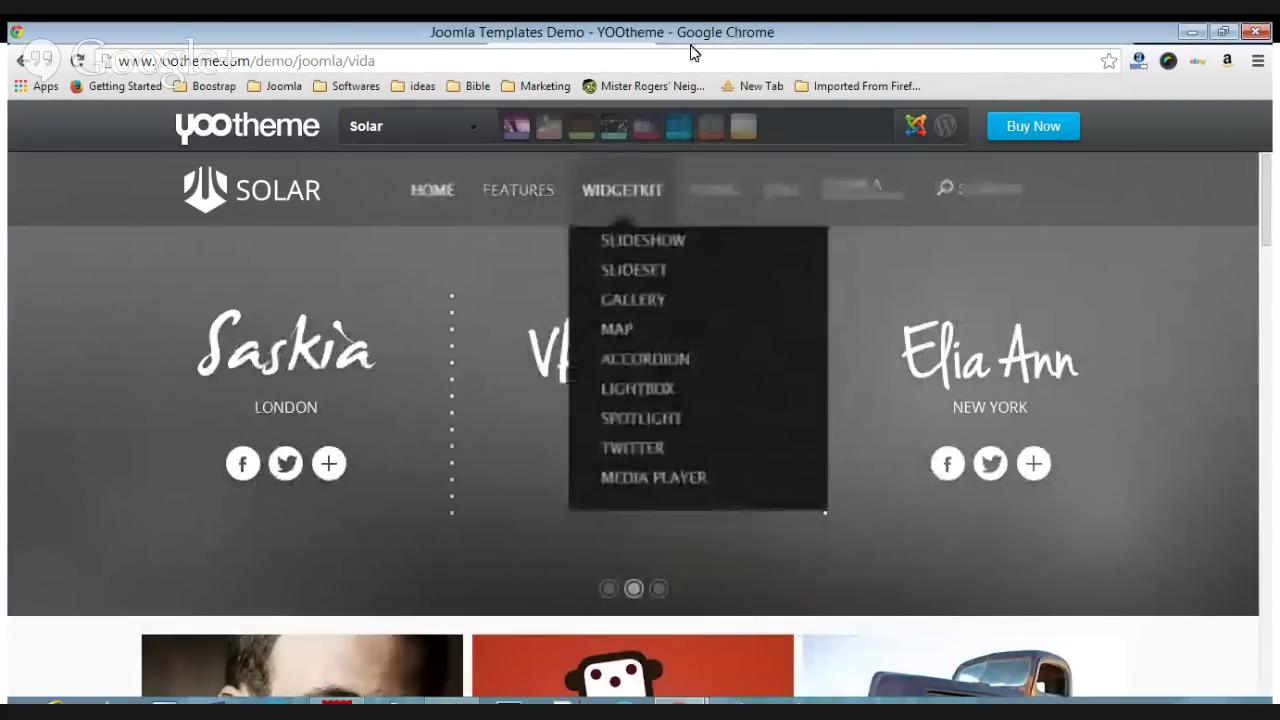
mouse_move(452, 197)
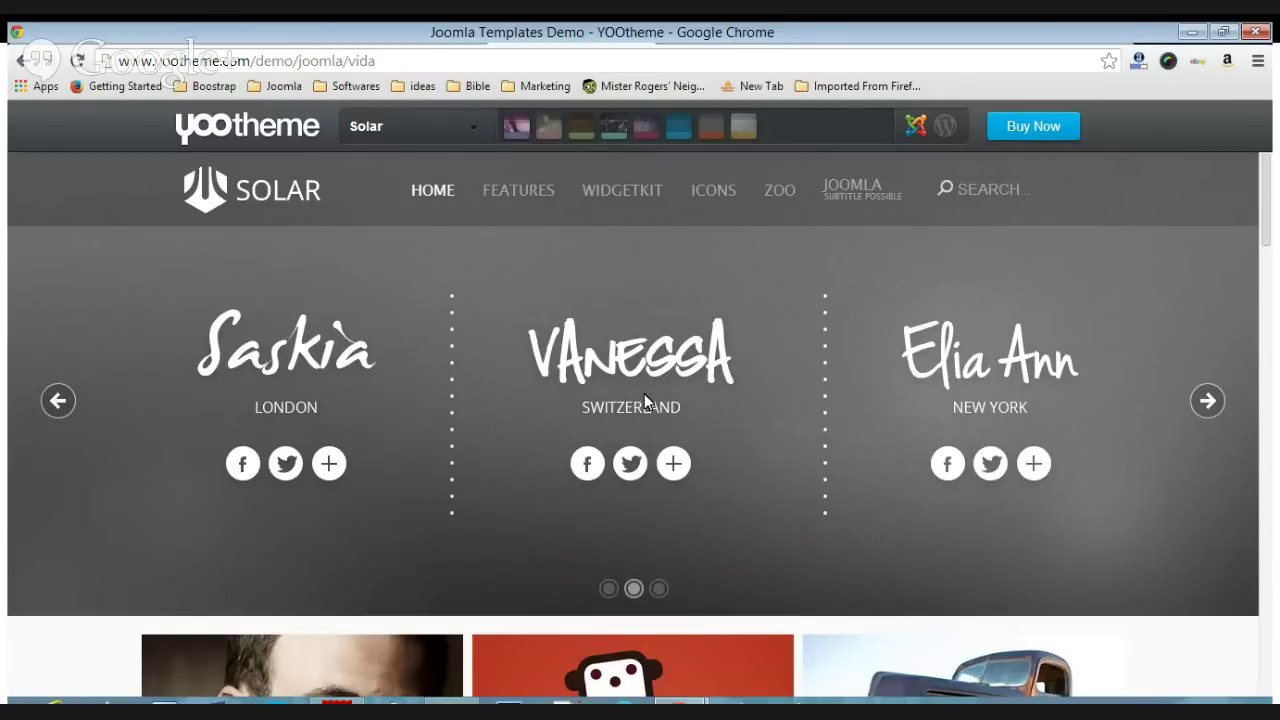
click(457, 61)
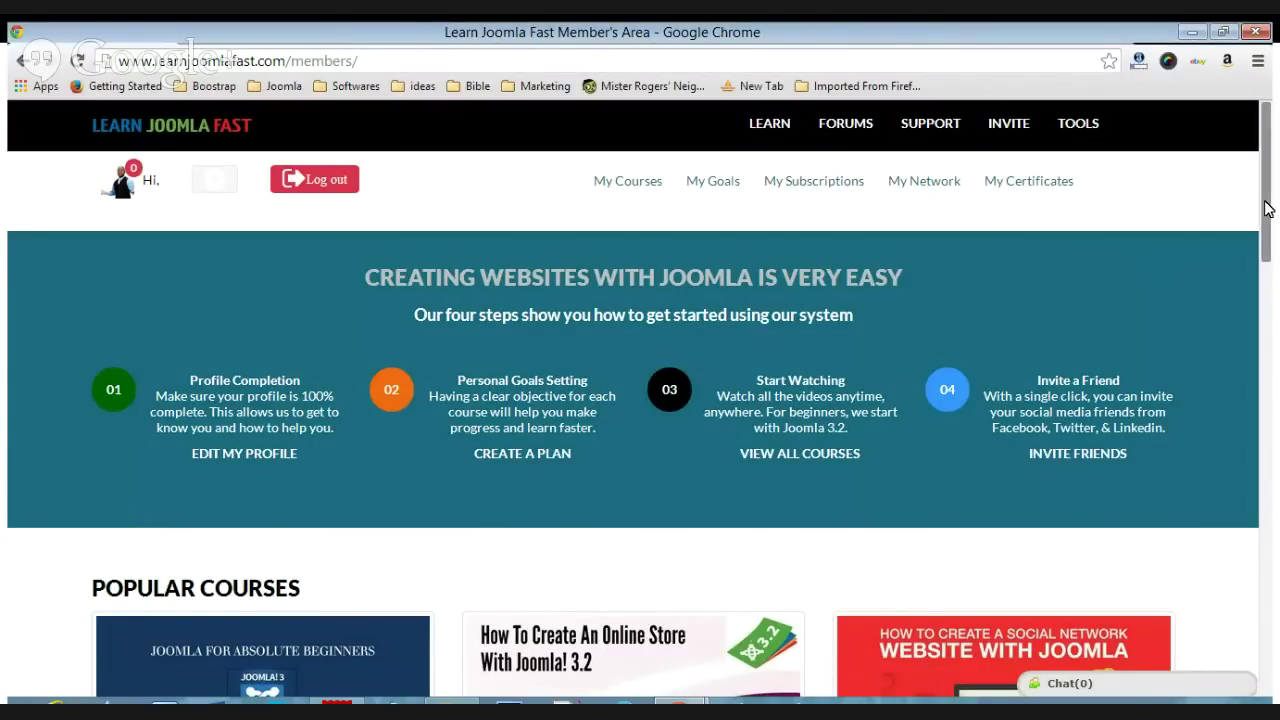
mouse_move(1267, 208)
mouse_down()
mouse_move(1273, 620)
mouse_move(1262, 187)
mouse_up()
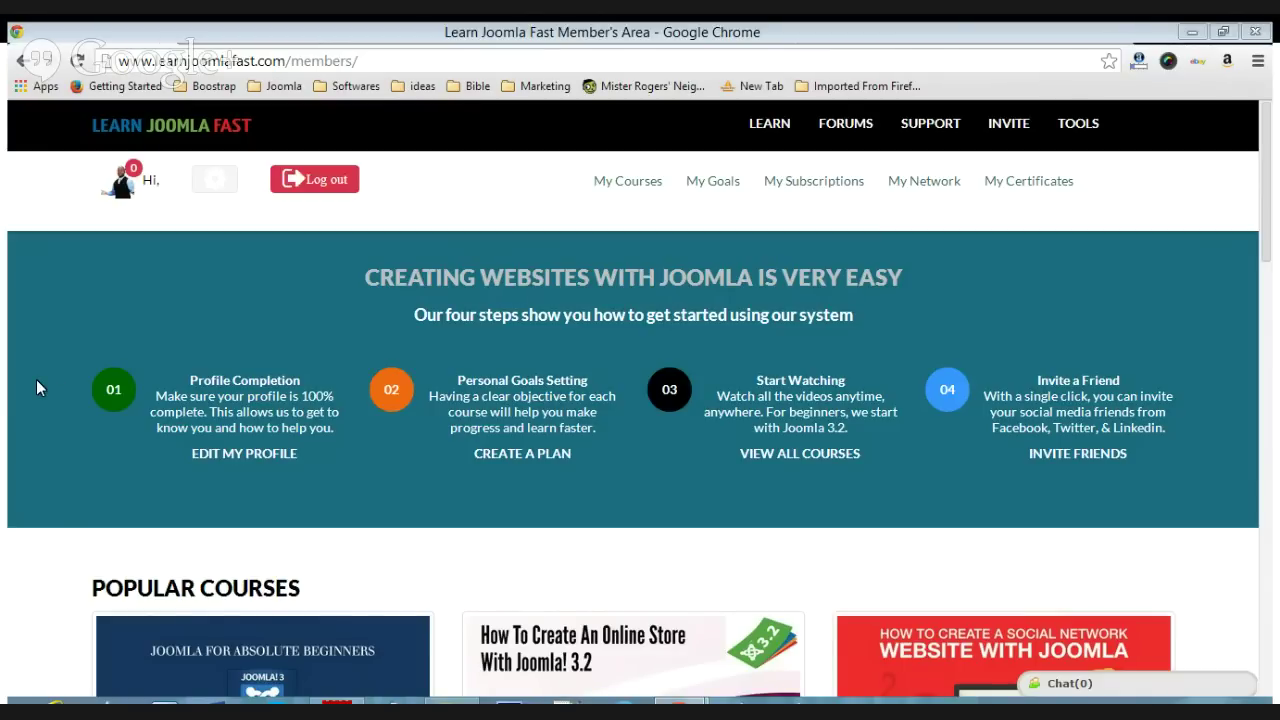
Browse the LEARN course categories and choose Joomla 3.2 (1 course).
click(775, 132)
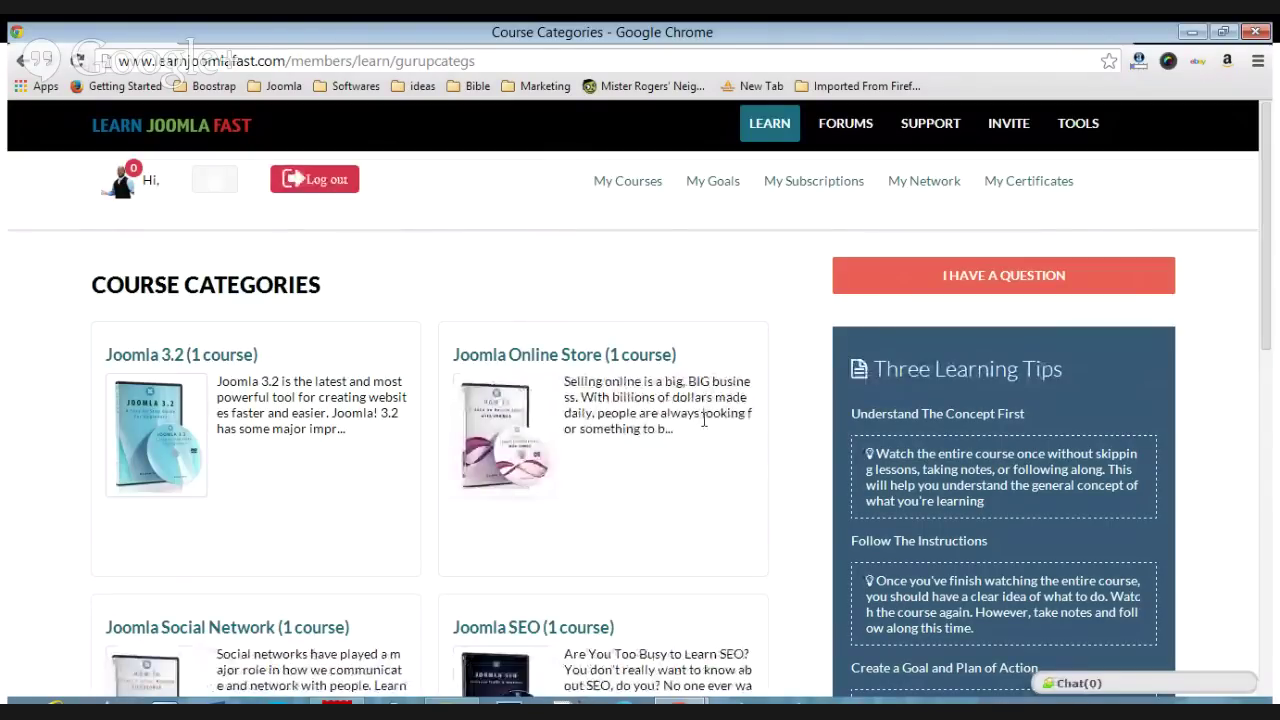
scroll(703, 420, down, 3)
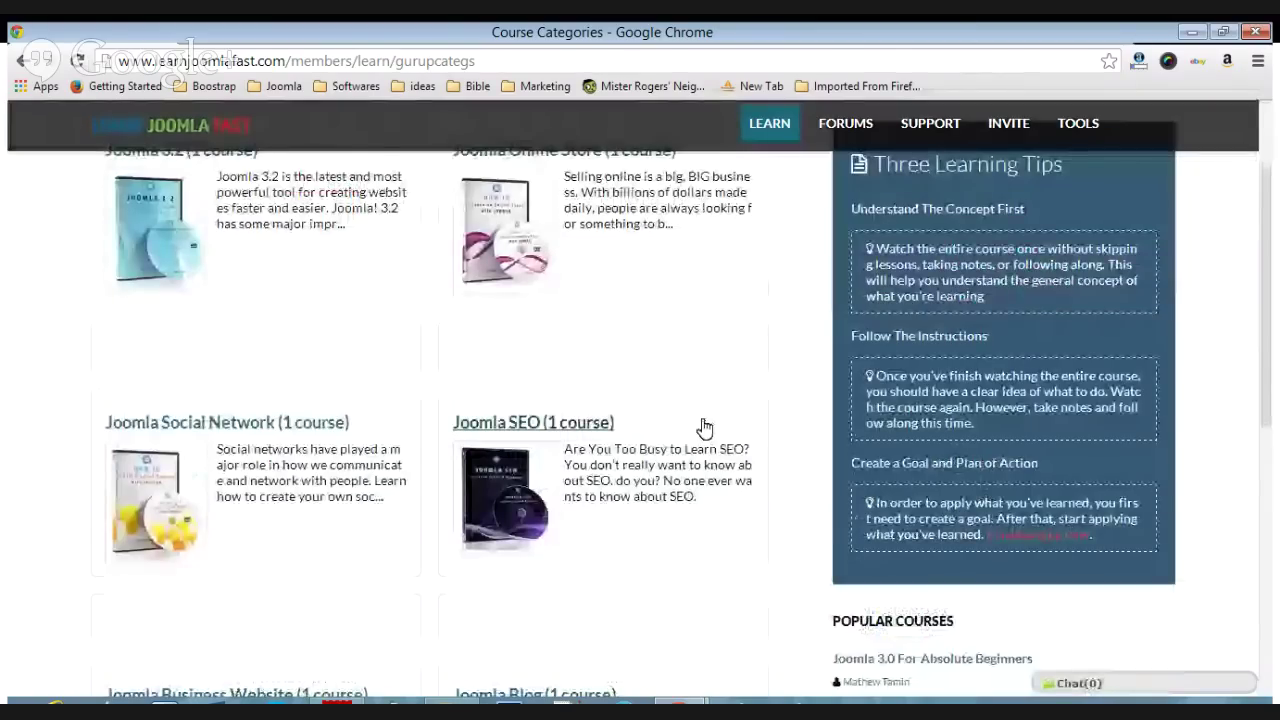
scroll(703, 420, up, 3)
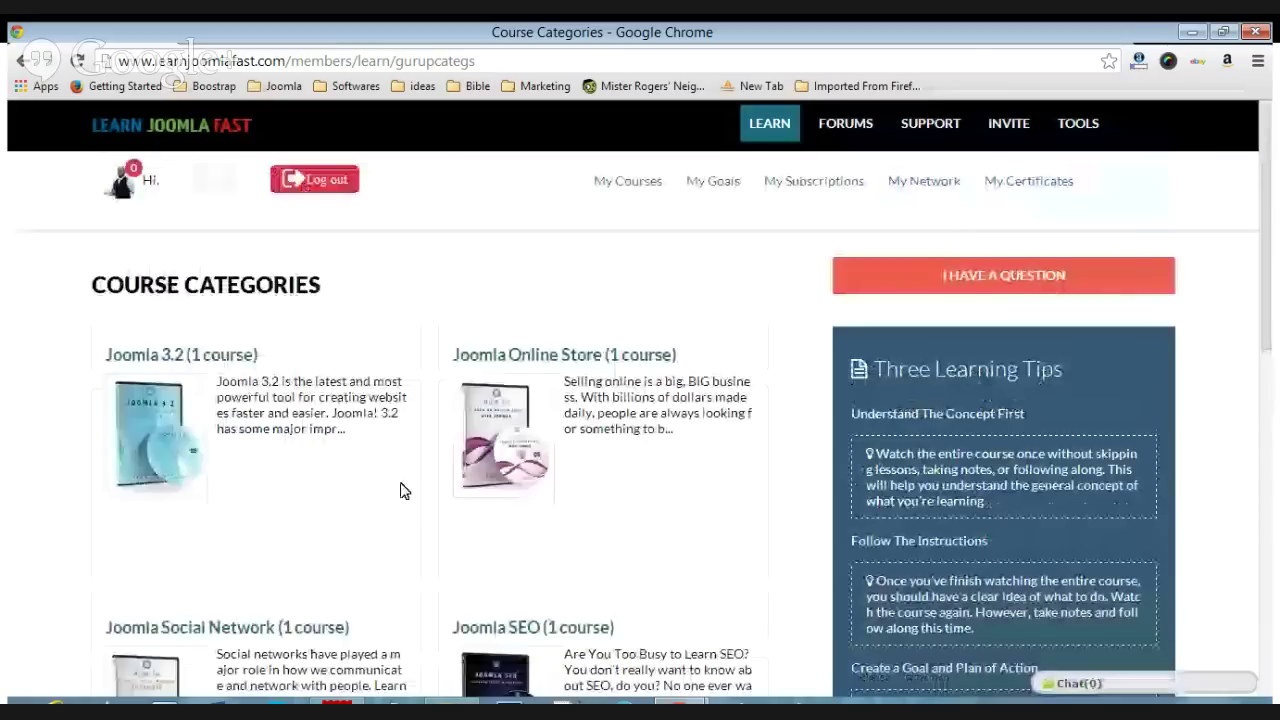
click(218, 365)
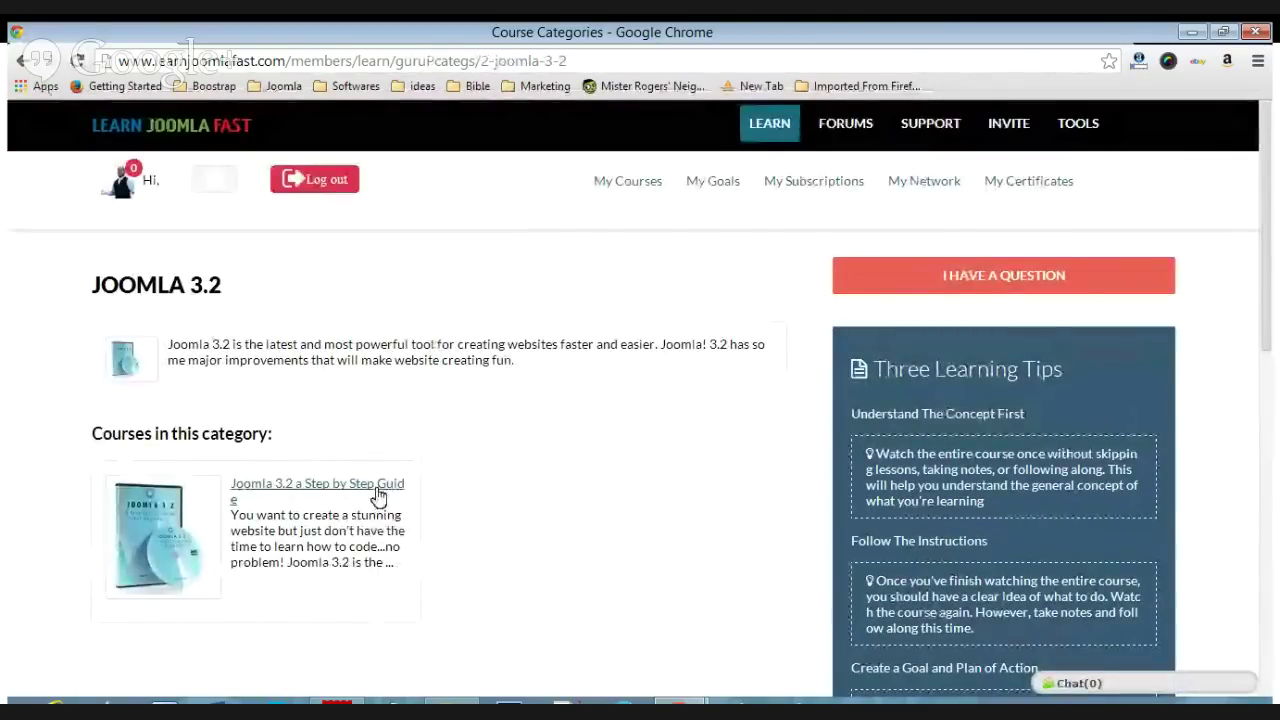
Open 'Joomla 3.2 a Step by Step Guide', review its lecture list, and enroll for free.
click(380, 492)
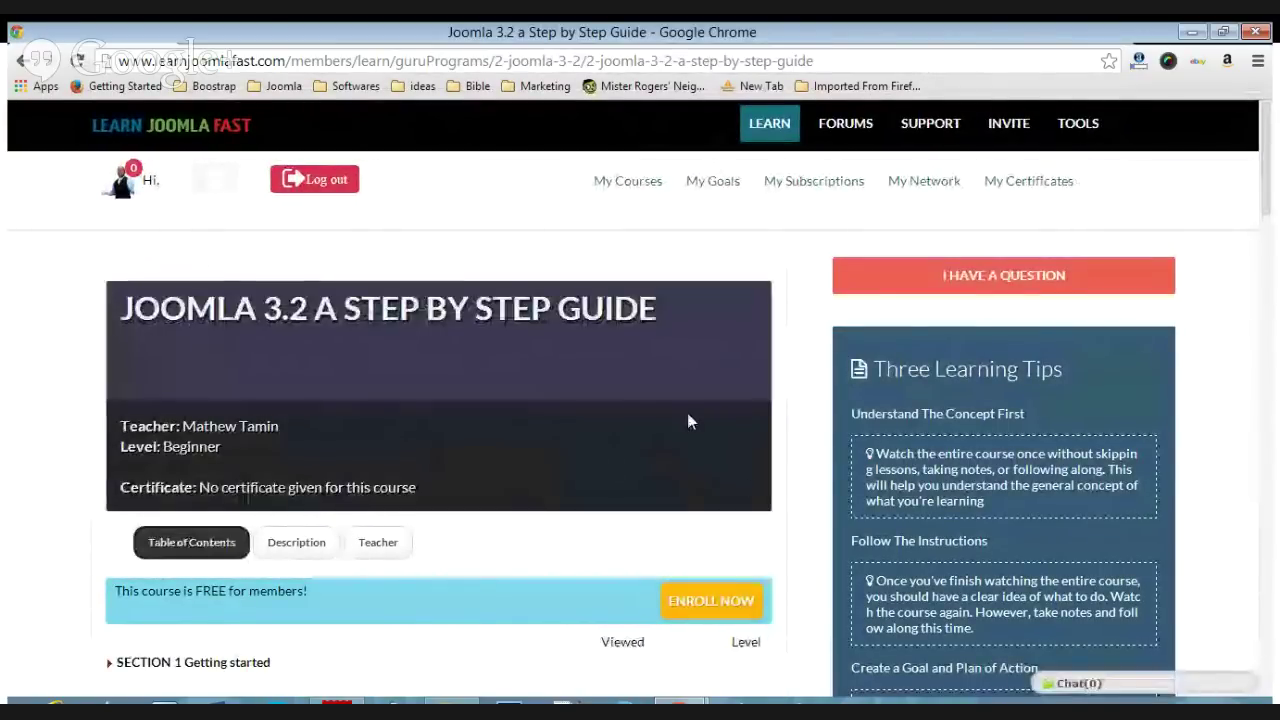
scroll(807, 545, down, 2)
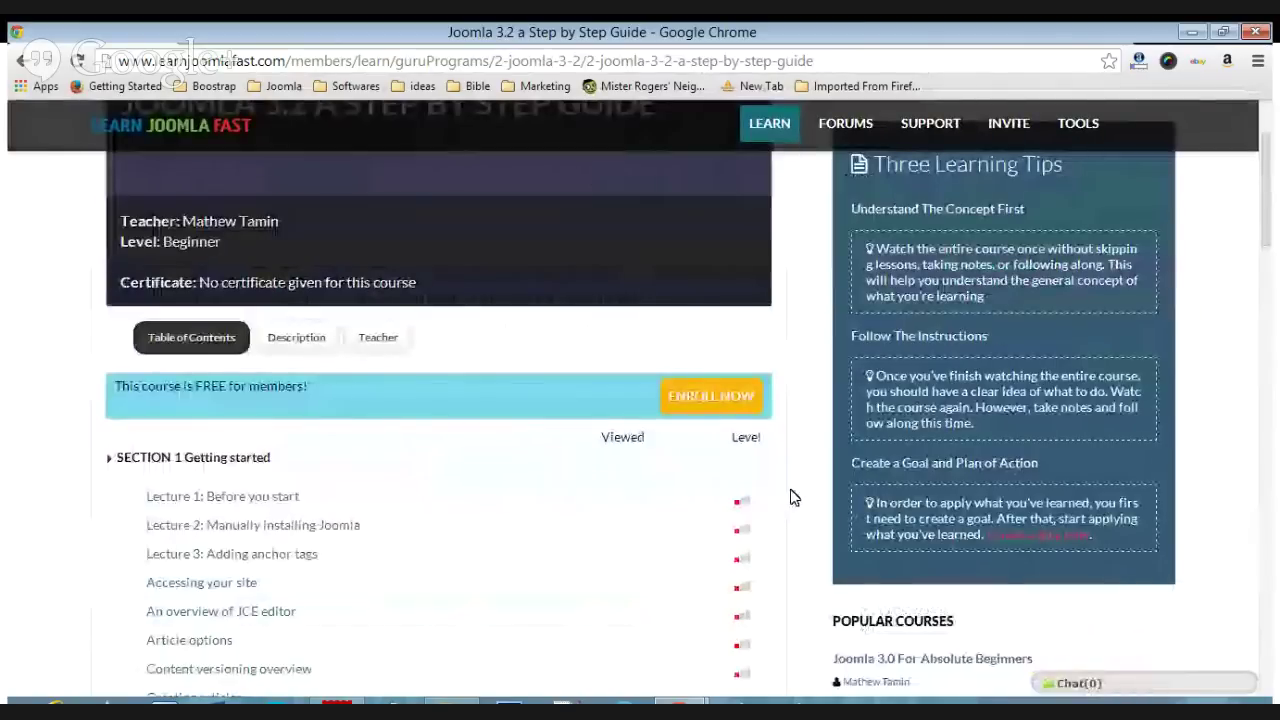
scroll(791, 497, down, 2)
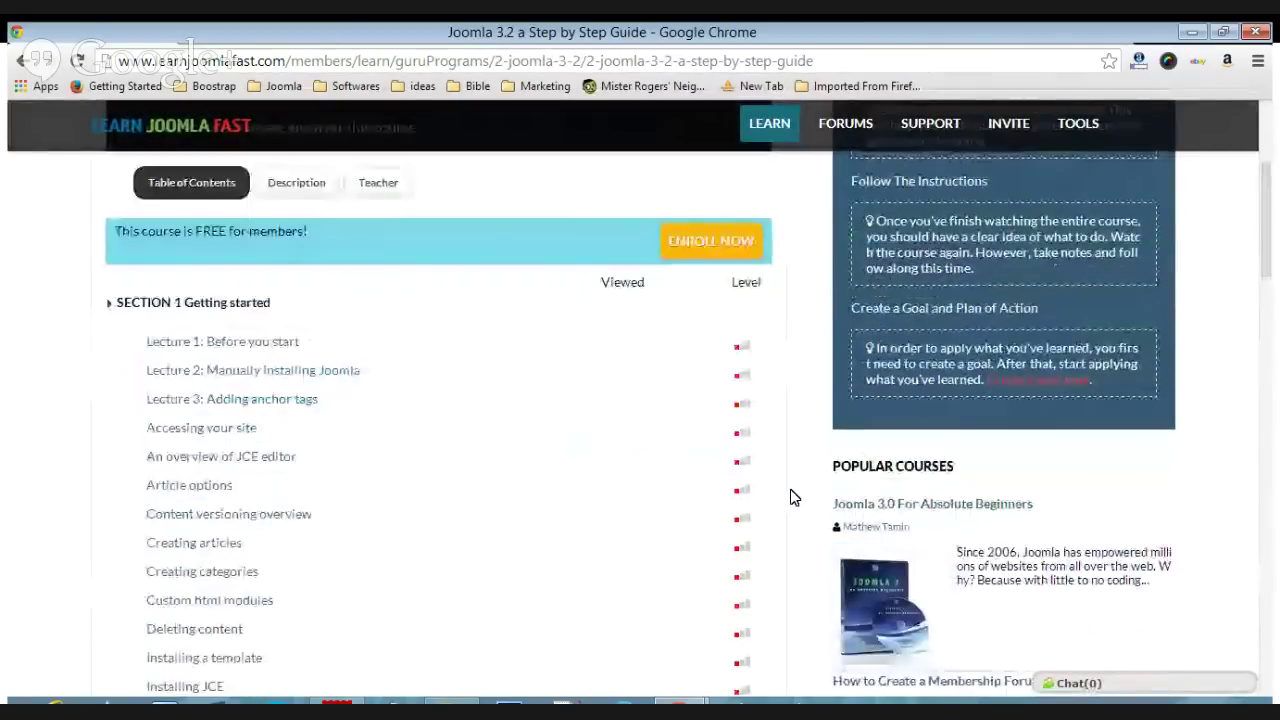
drag(1266, 243, 1273, 261)
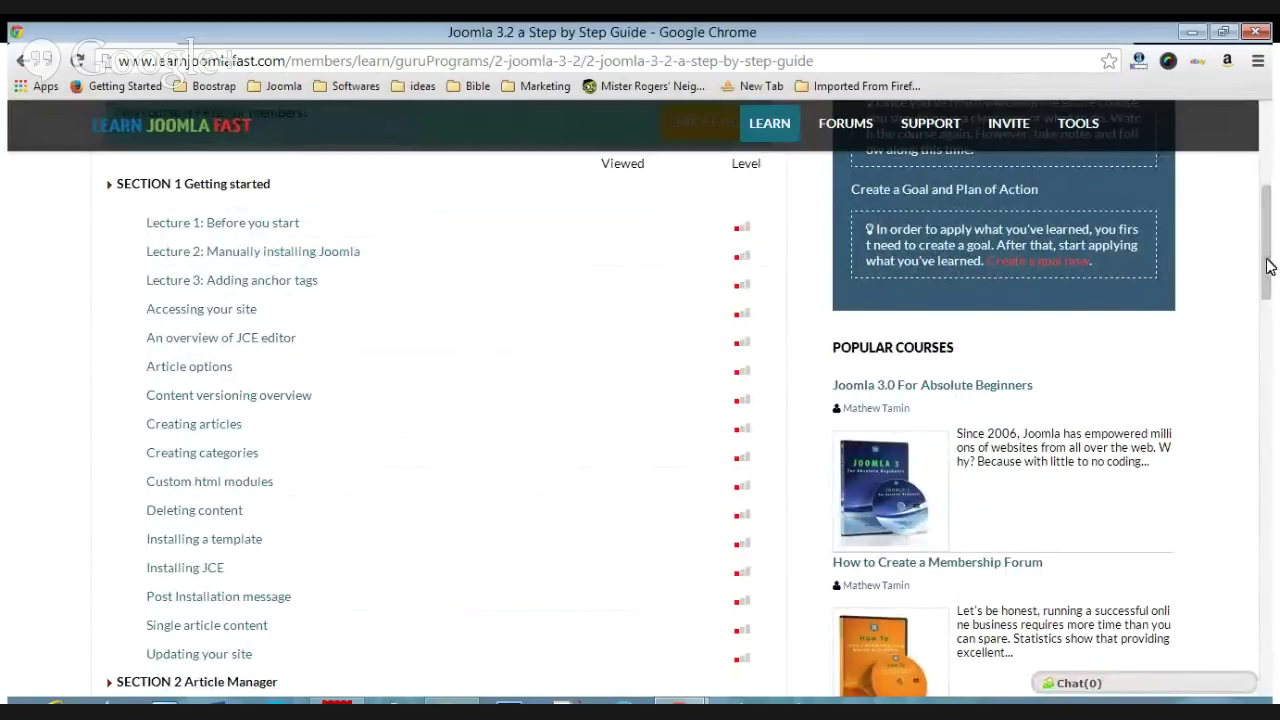
drag(1268, 266, 1272, 220)
click(690, 312)
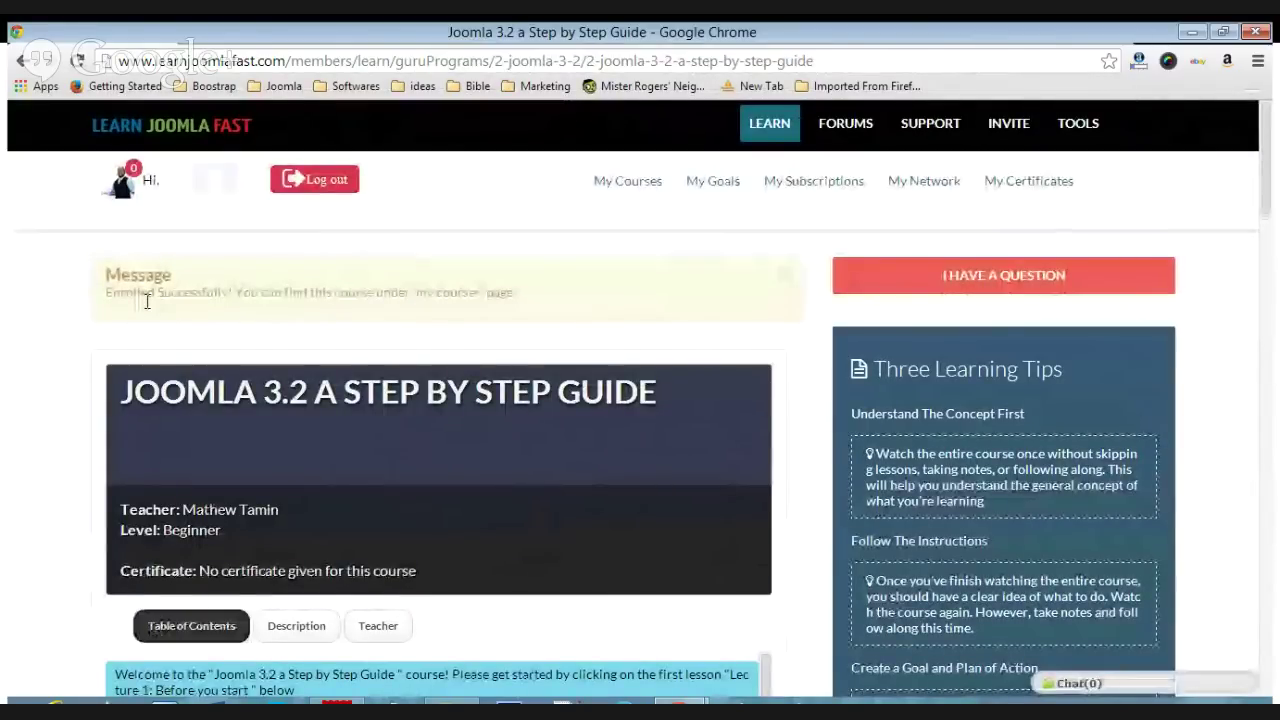
Look over the Lecture 2: Manually installing Joomla page, then return to the members area.
scroll(347, 509, down, 3)
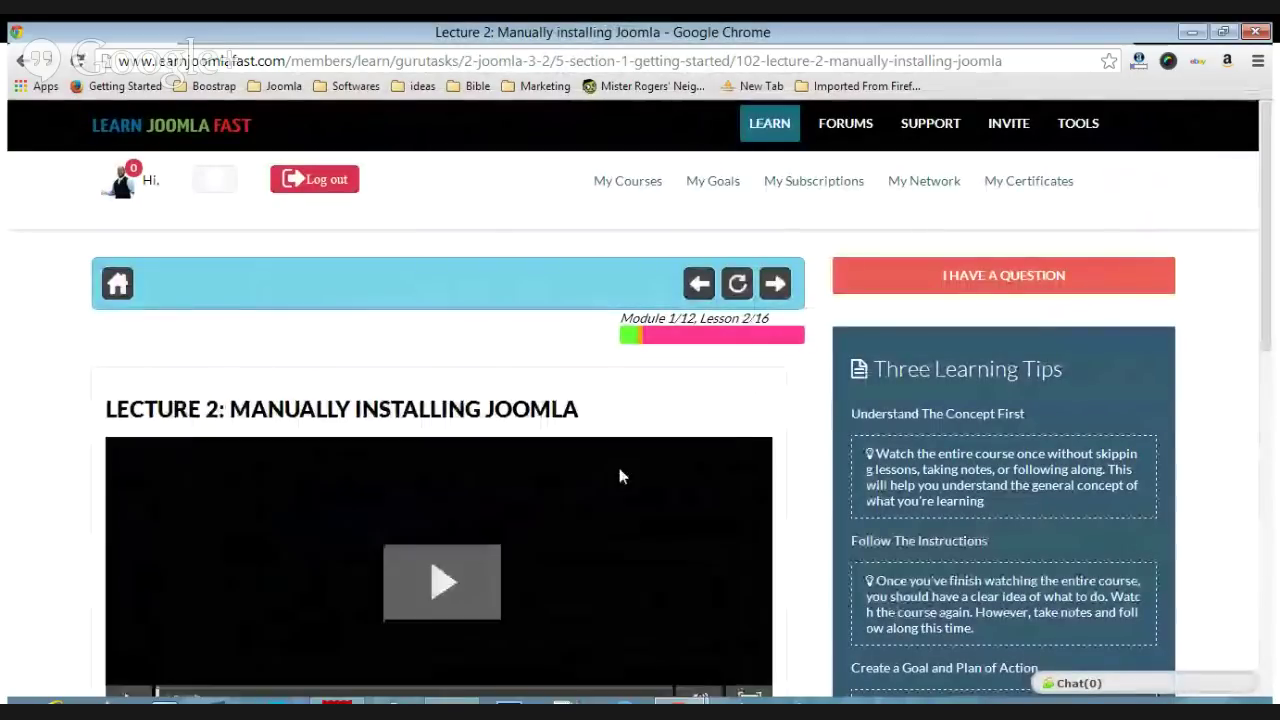
scroll(656, 487, down, 4)
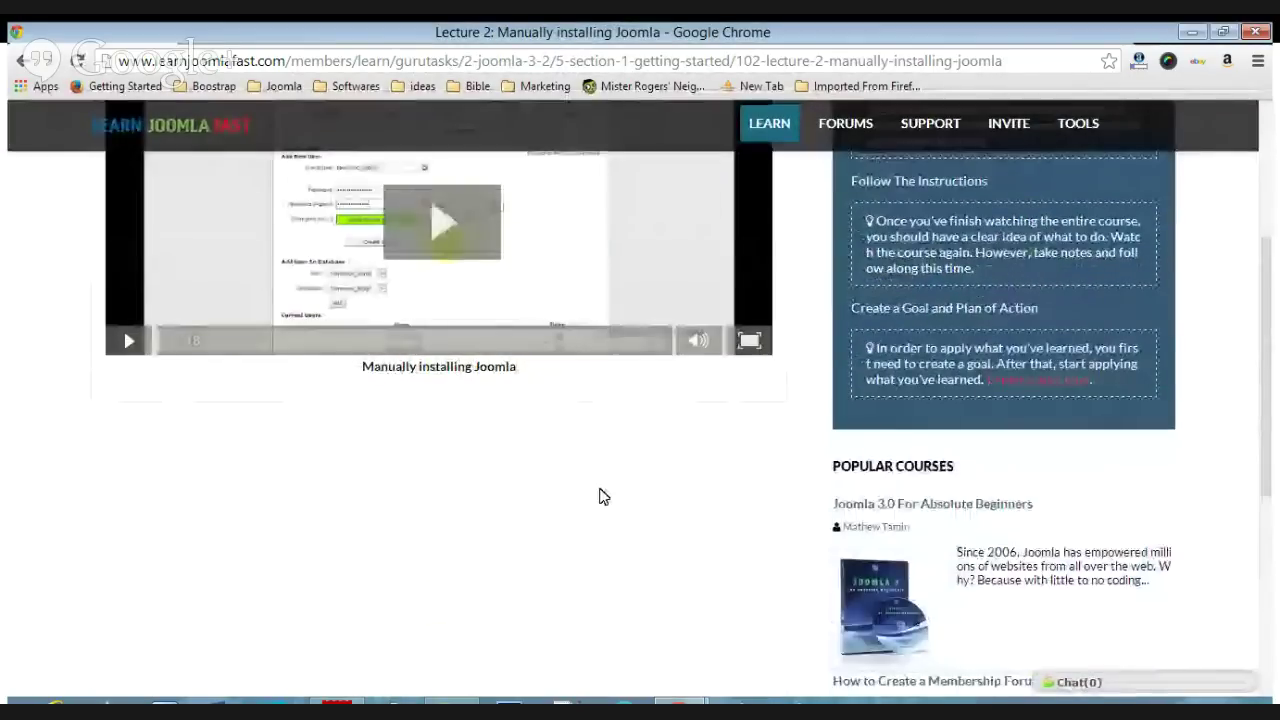
scroll(600, 494, up, 2)
scroll(600, 494, up, 2)
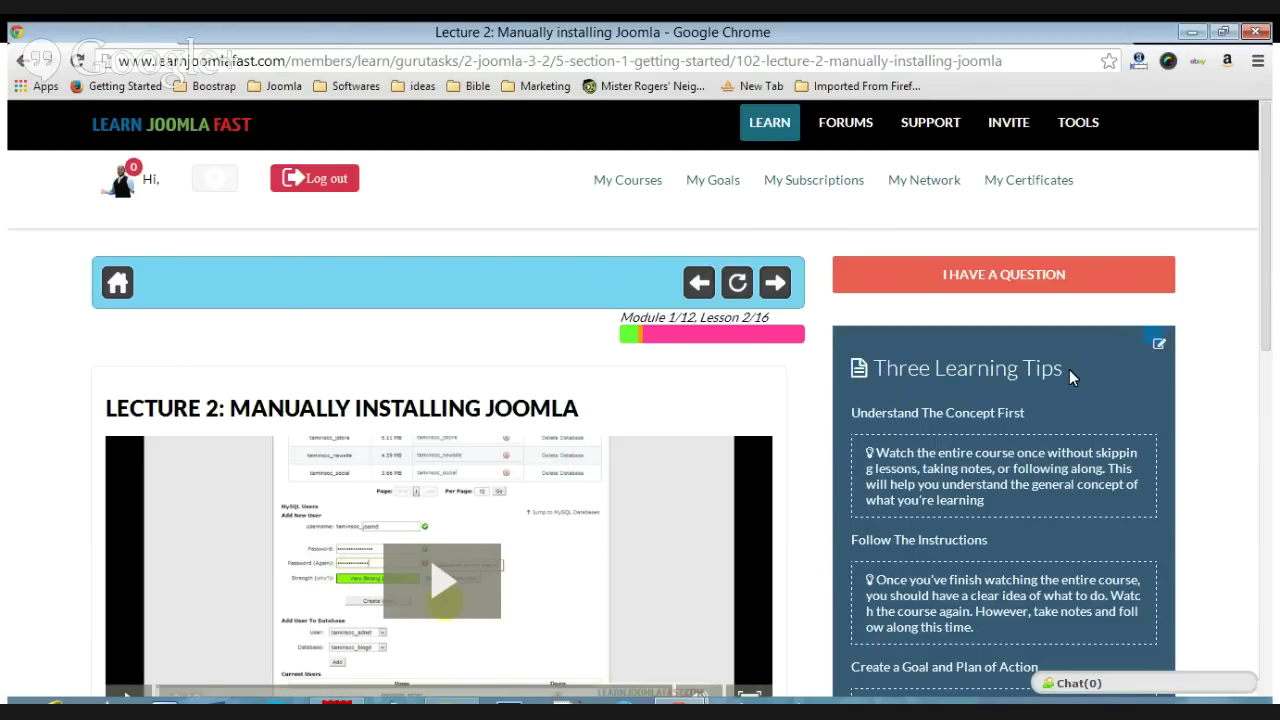
click(178, 131)
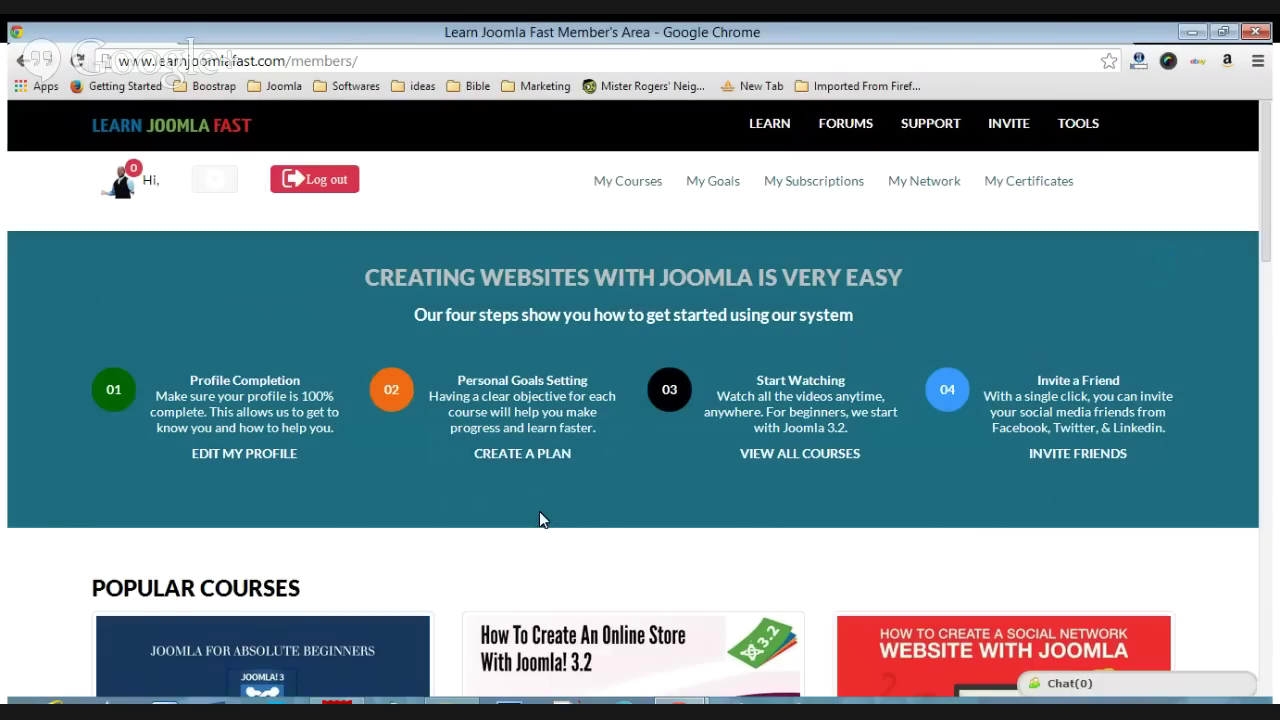
Open My Certificates from the member menu.
click(1022, 190)
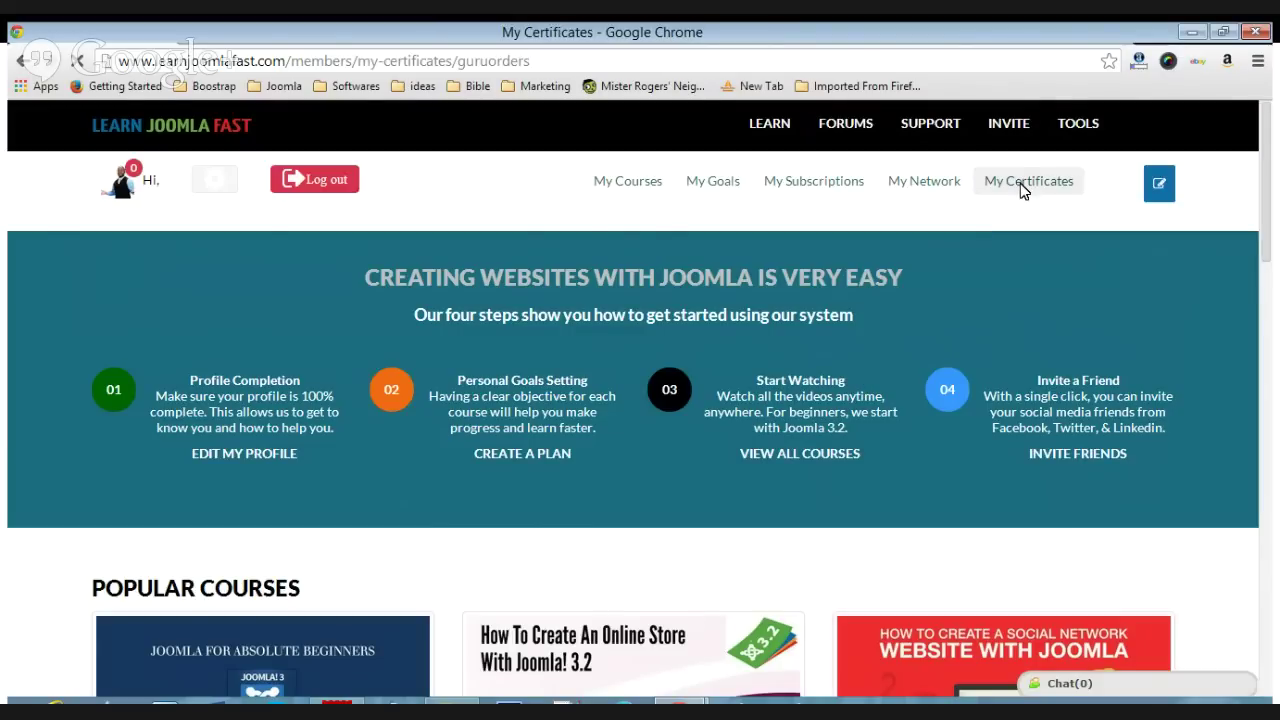
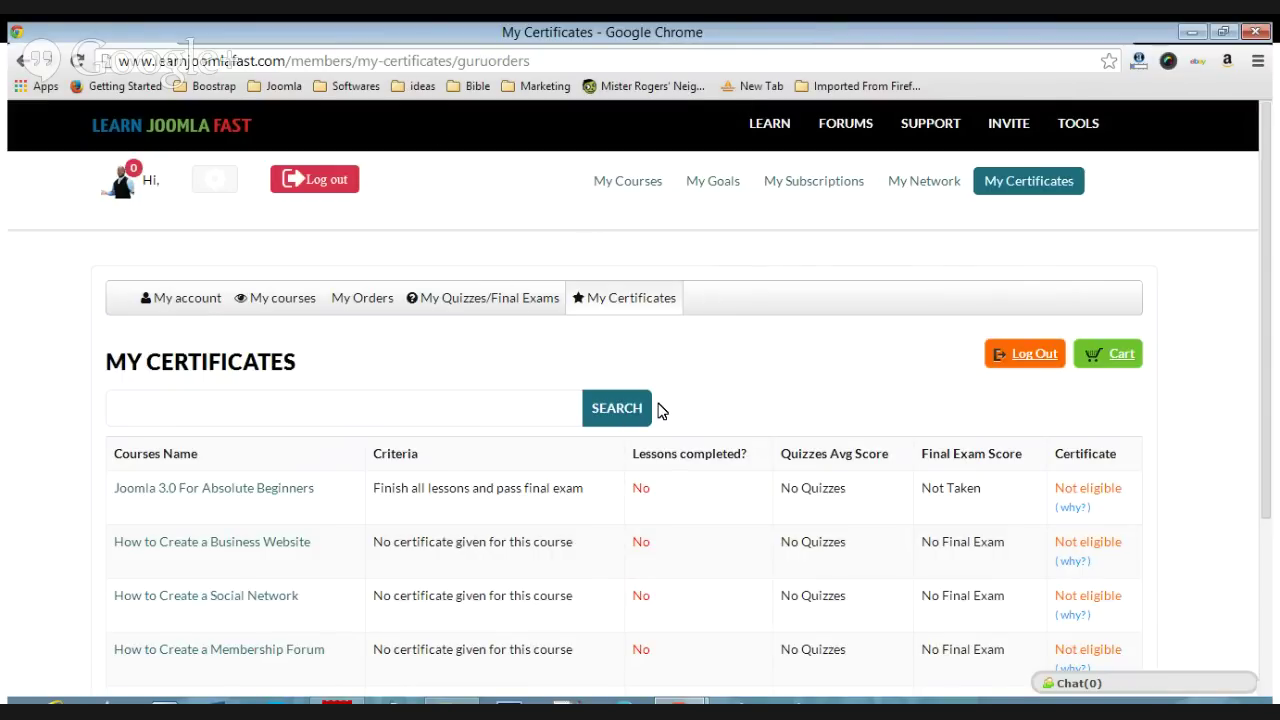
View the HTML source of the My Certificates page with Ctrl+U.
key(ctrl+u)
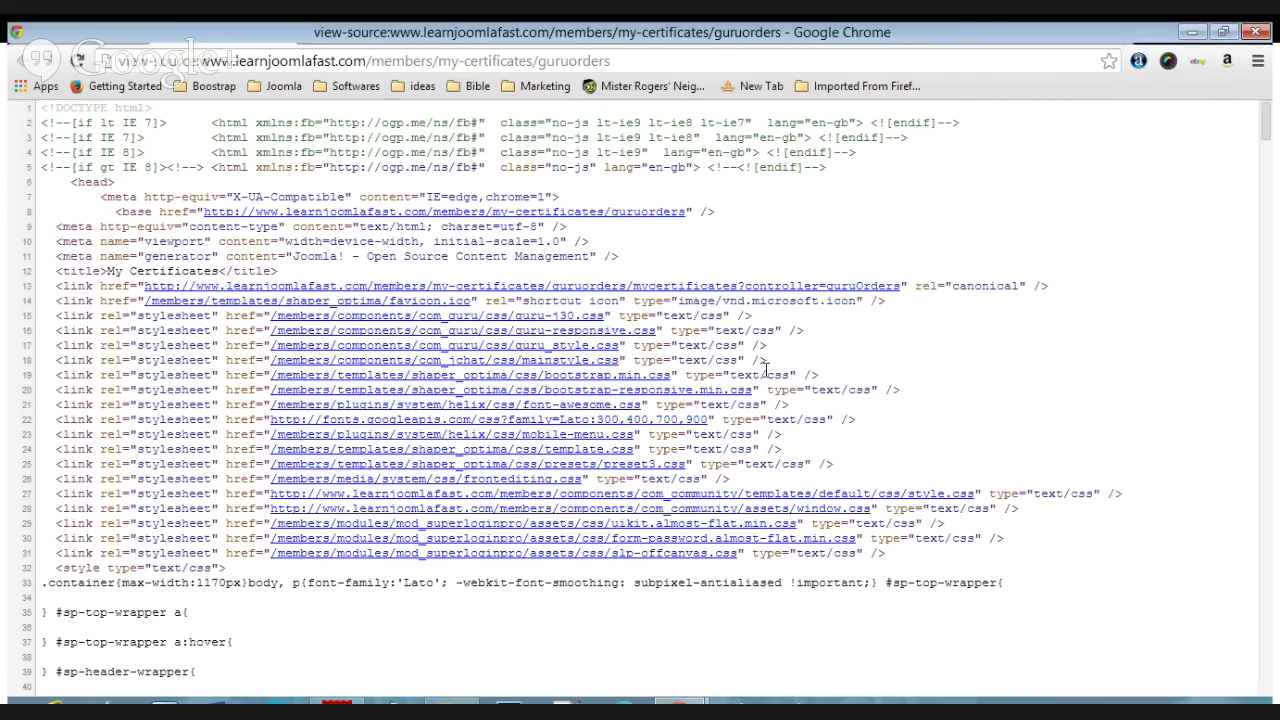
drag(70, 182, 73, 198)
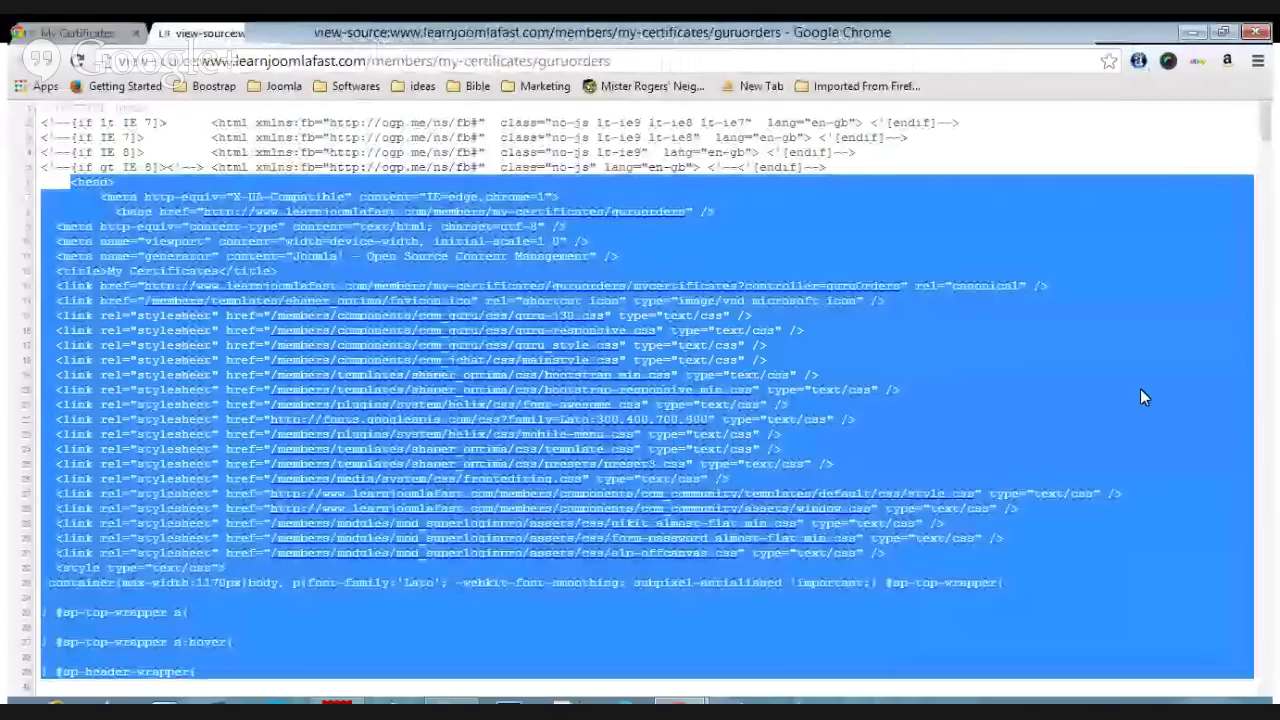
click(1143, 396)
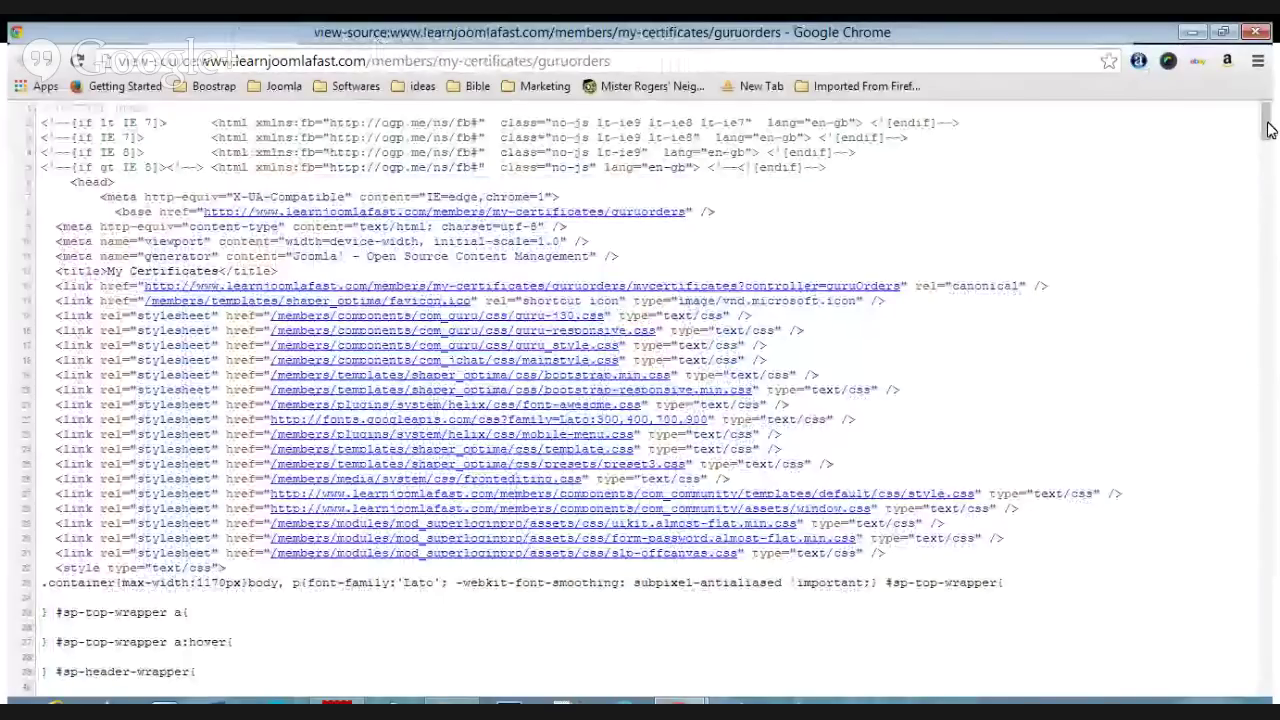
drag(1268, 130, 1250, 272)
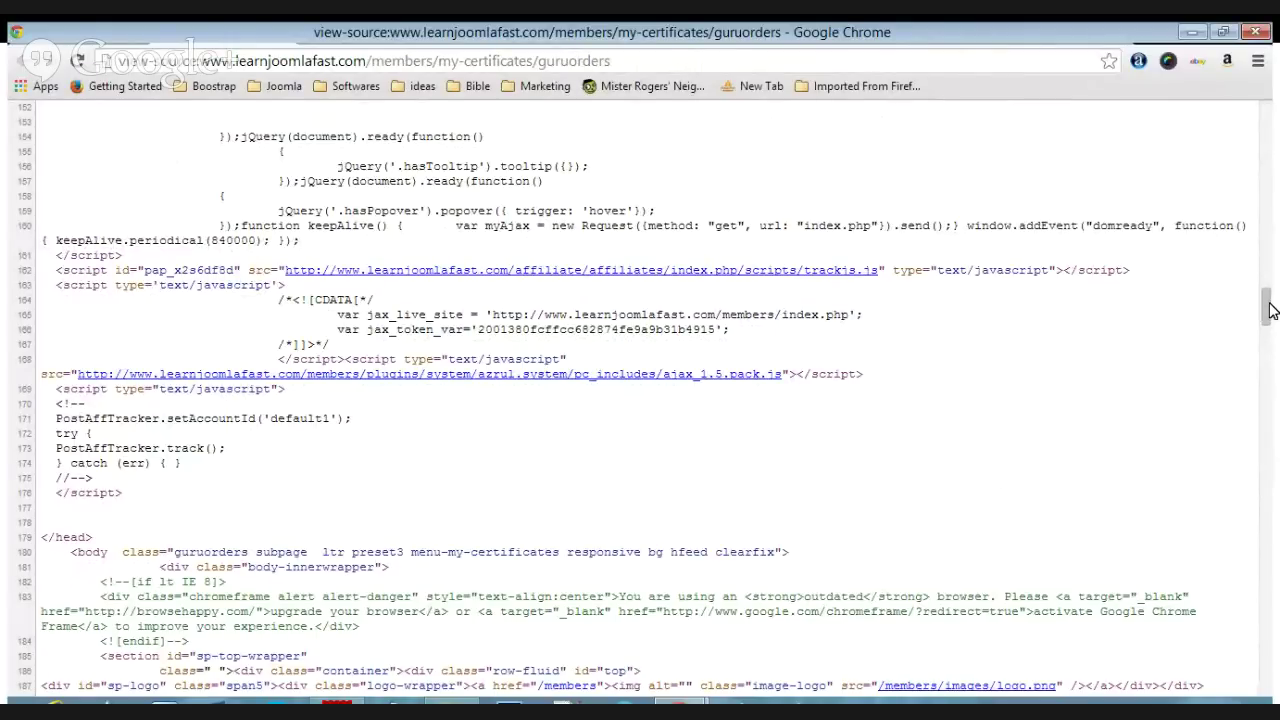
click(1267, 307)
drag(1267, 307, 1268, 453)
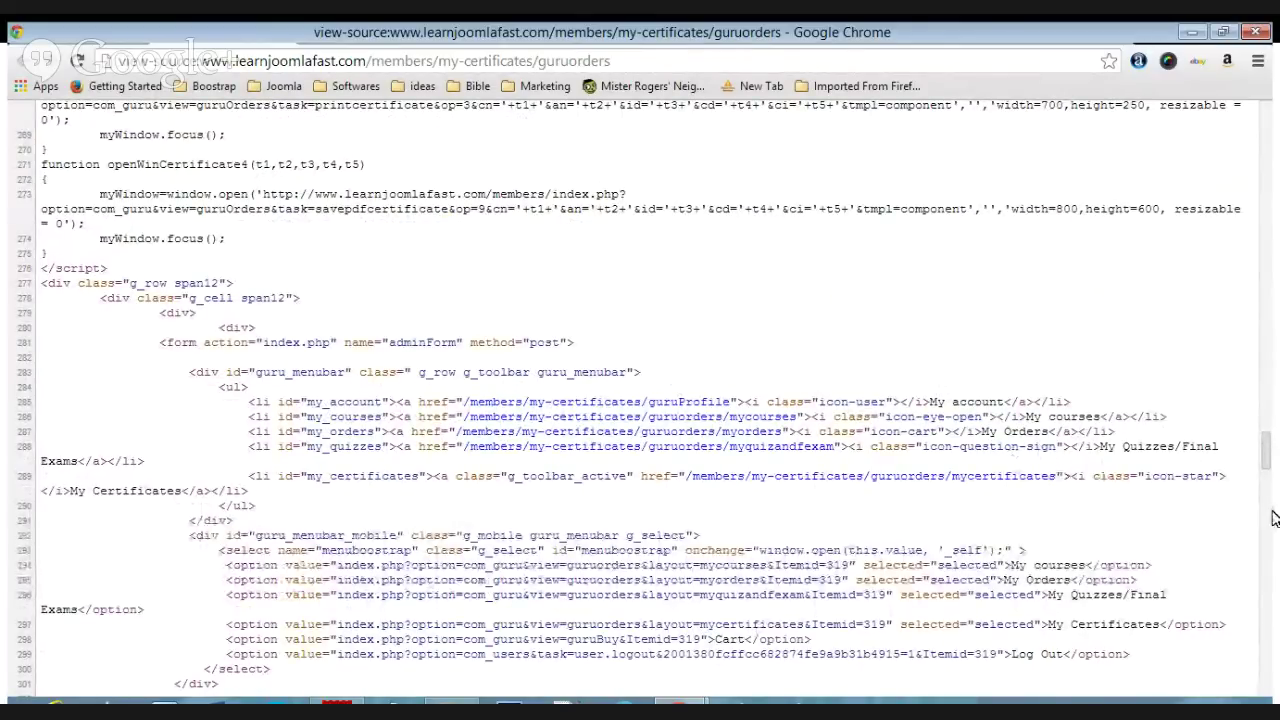
drag(1271, 449, 1267, 595)
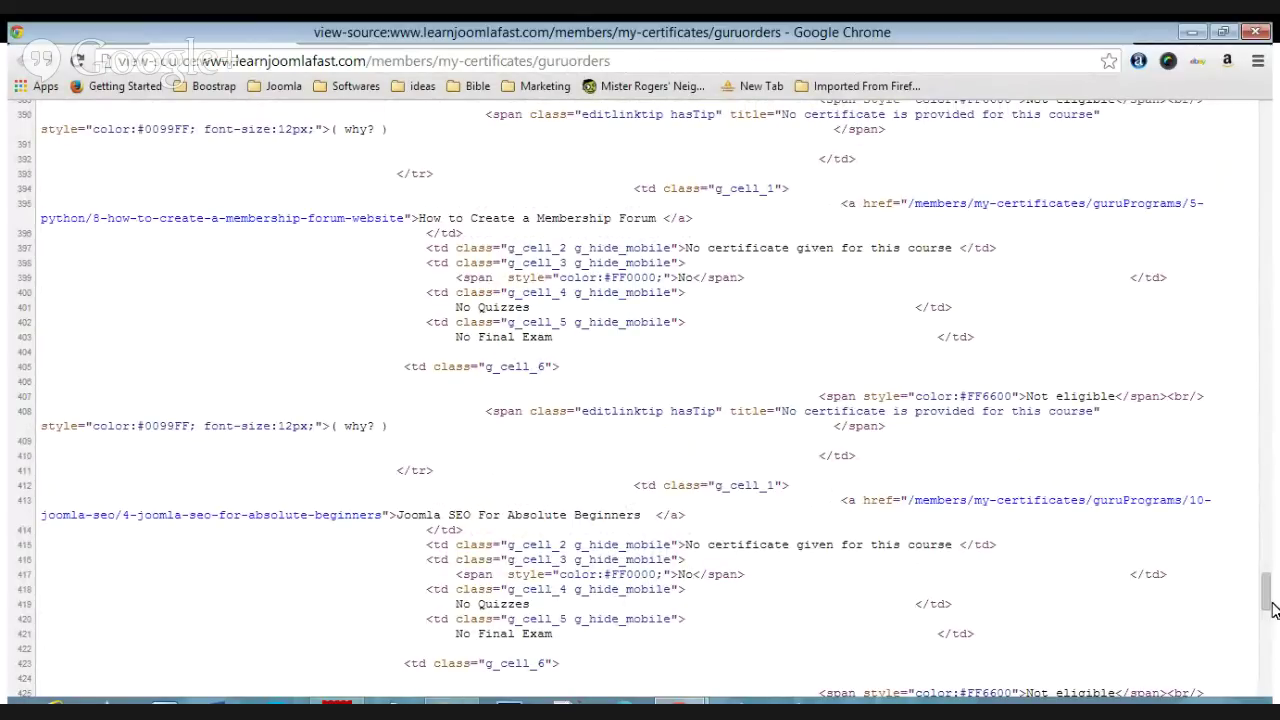
drag(1267, 594, 1270, 119)
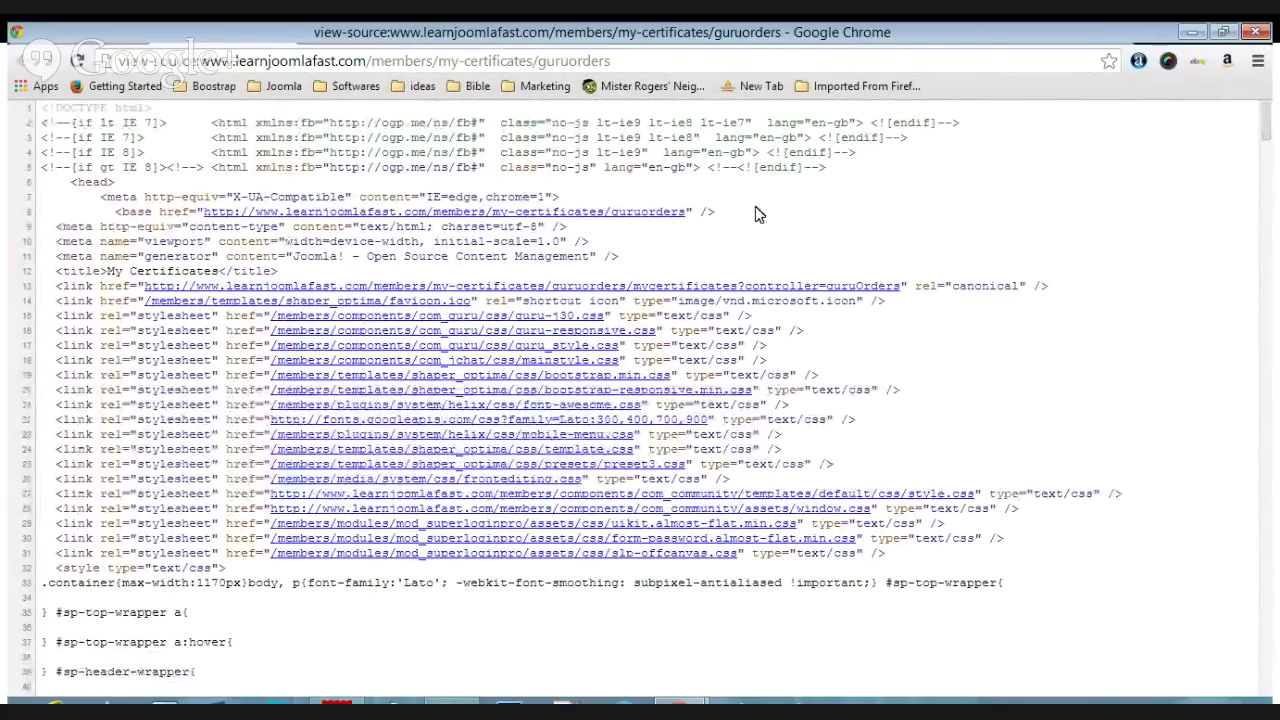
scroll(868, 433, down, 3)
scroll(868, 433, down, 3)
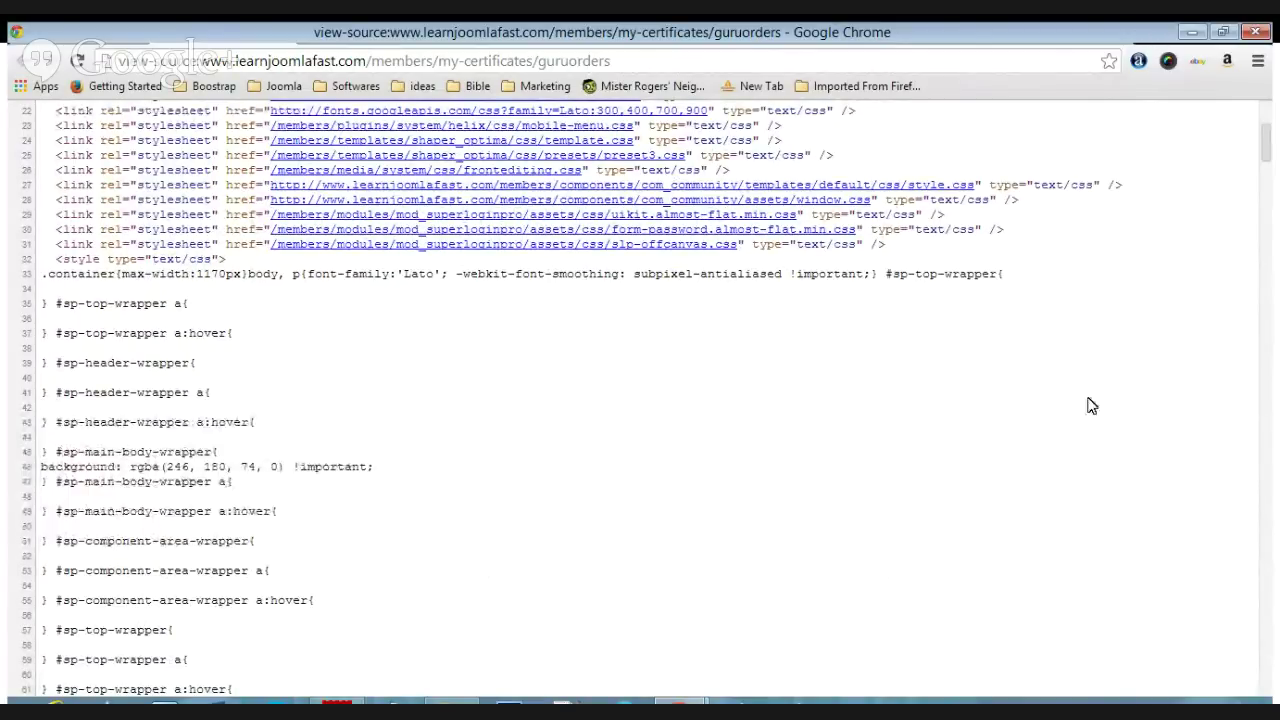
Return to the rendered My Certificates page, then go to the My Network activity page.
click(86, 46)
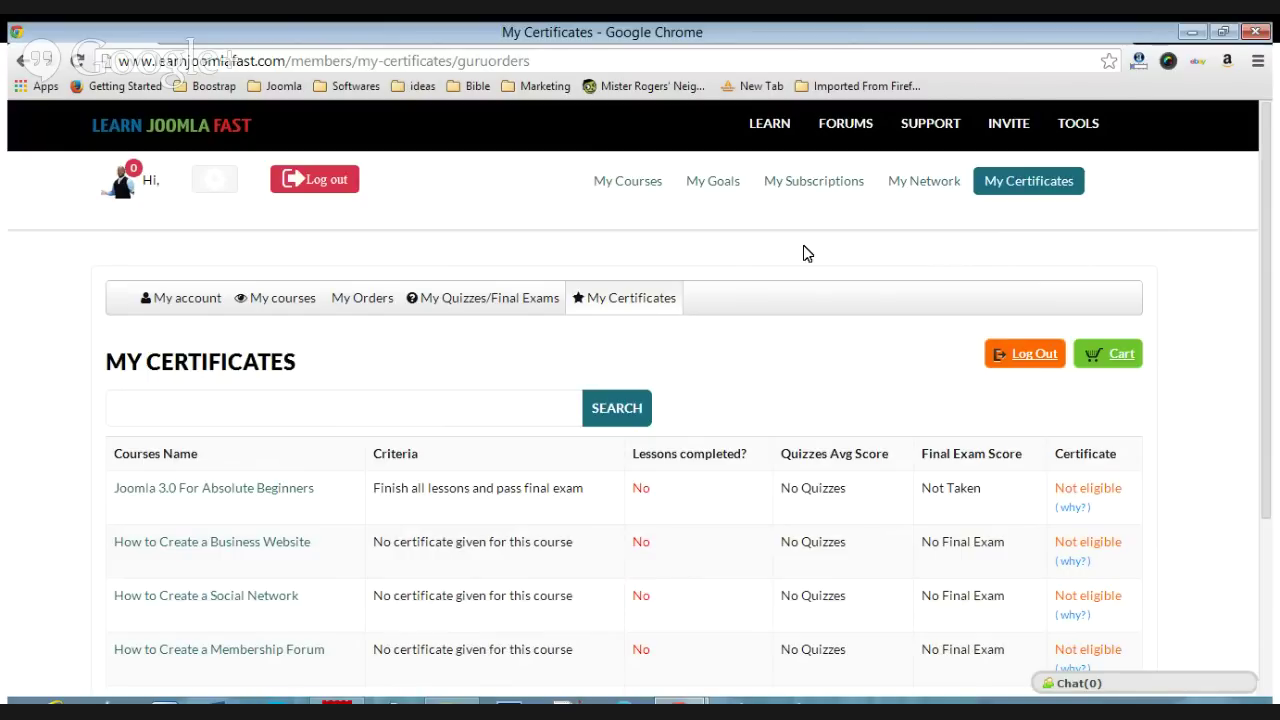
click(922, 190)
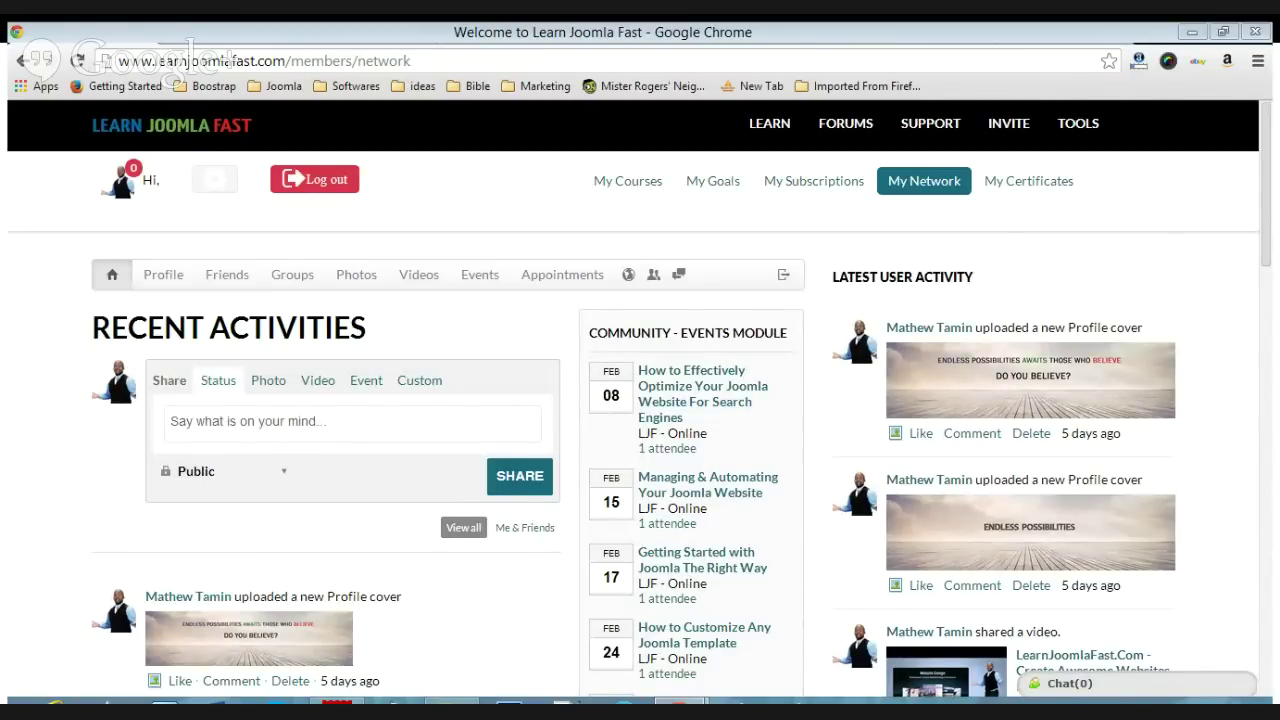
Look over the Profile and Friends menus and start writing a status update.
click(573, 563)
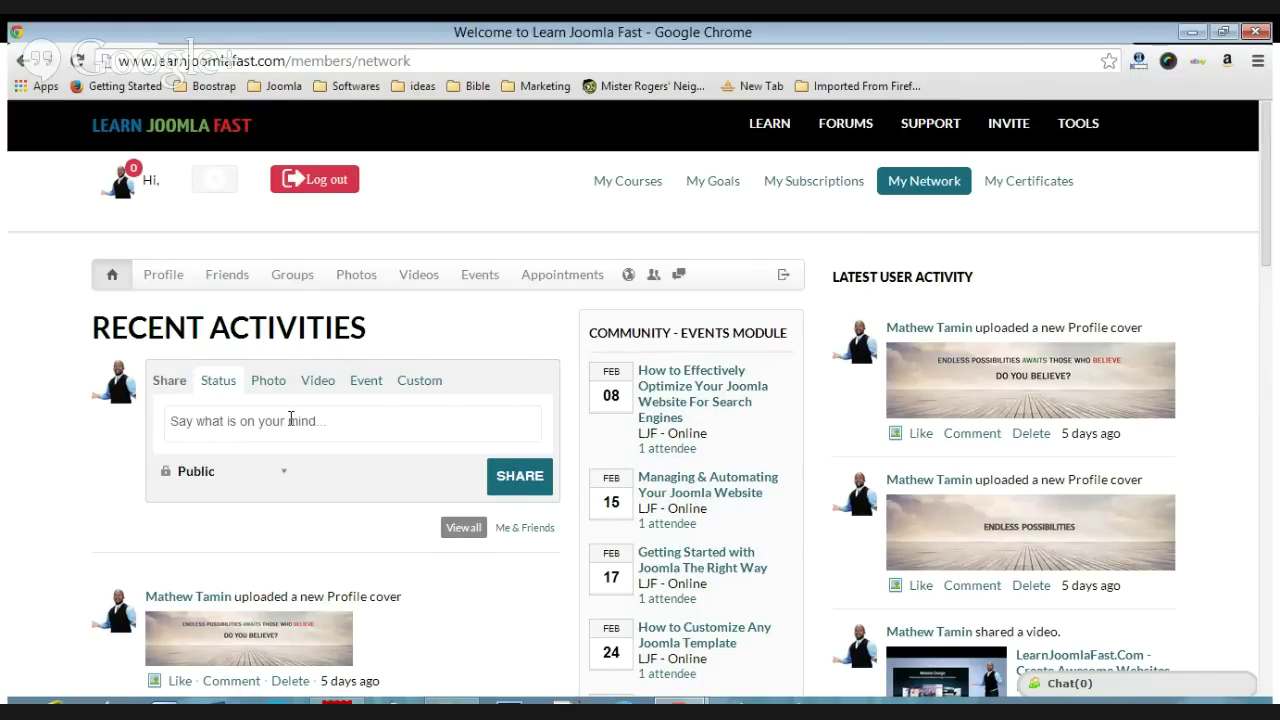
mouse_move(165, 280)
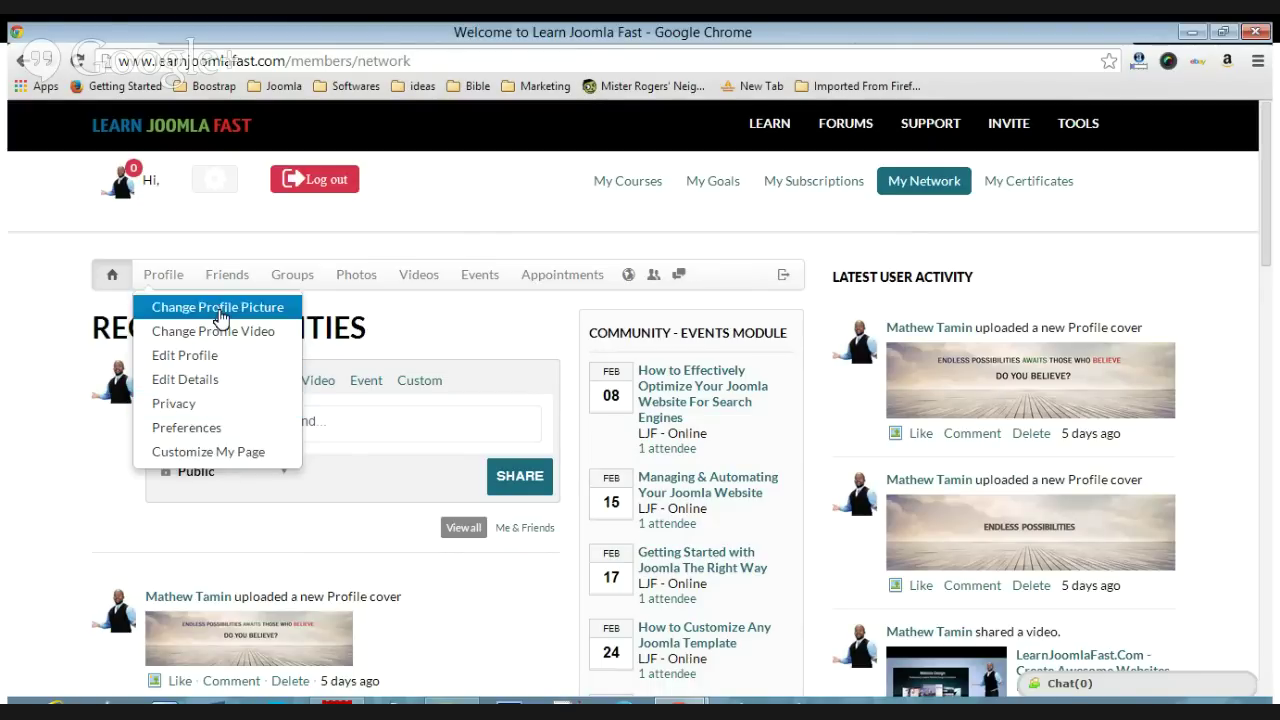
mouse_move(224, 278)
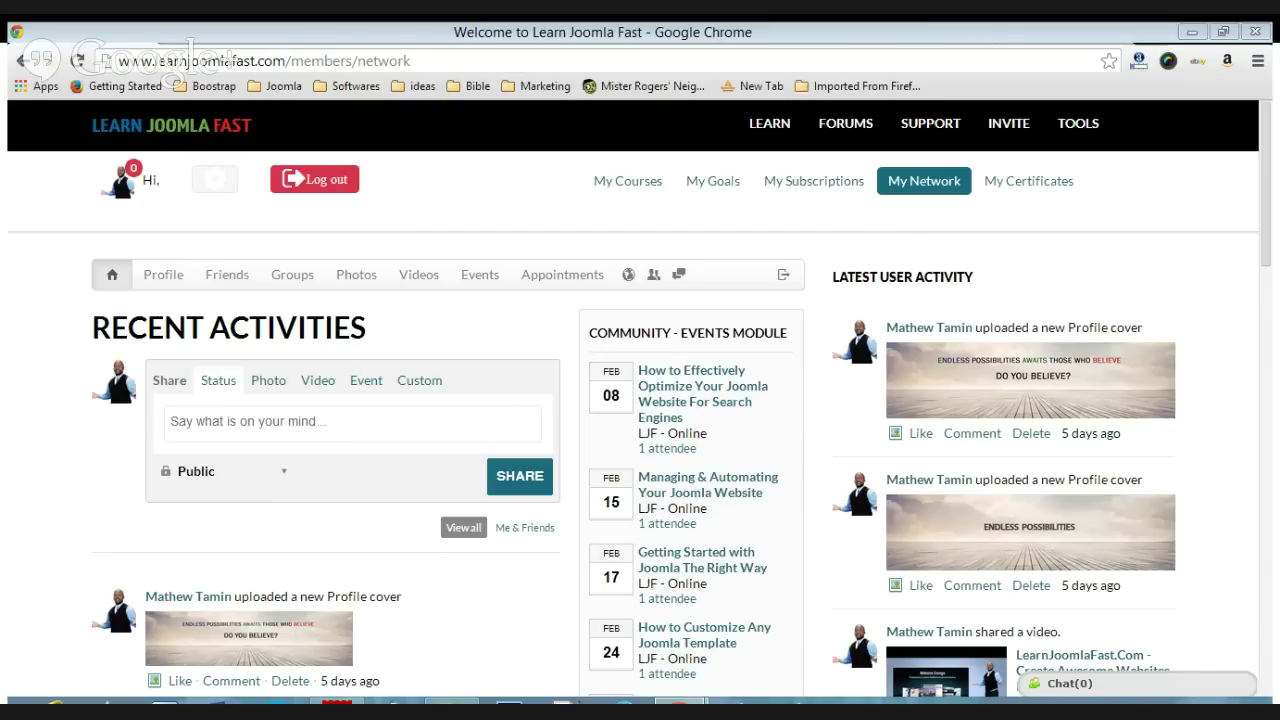
click(349, 437)
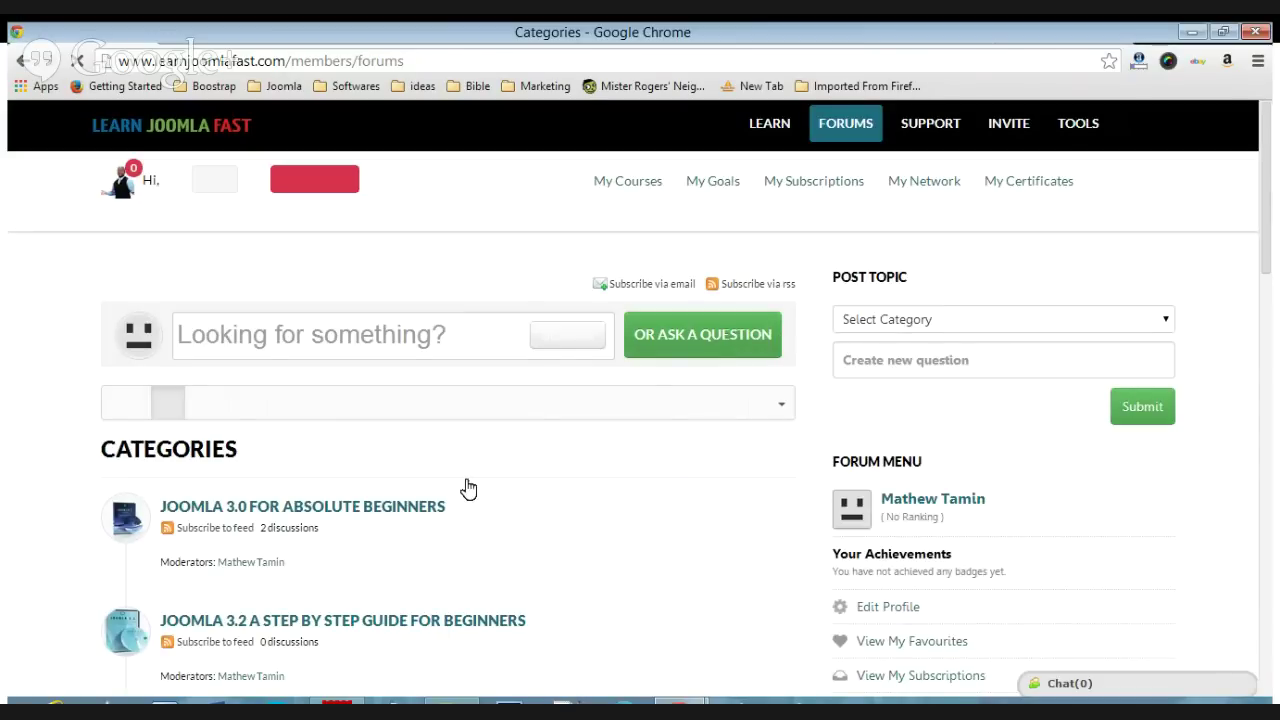
Scroll through the forum categories, then go to the INVITE friends page.
scroll(470, 477, down, 2)
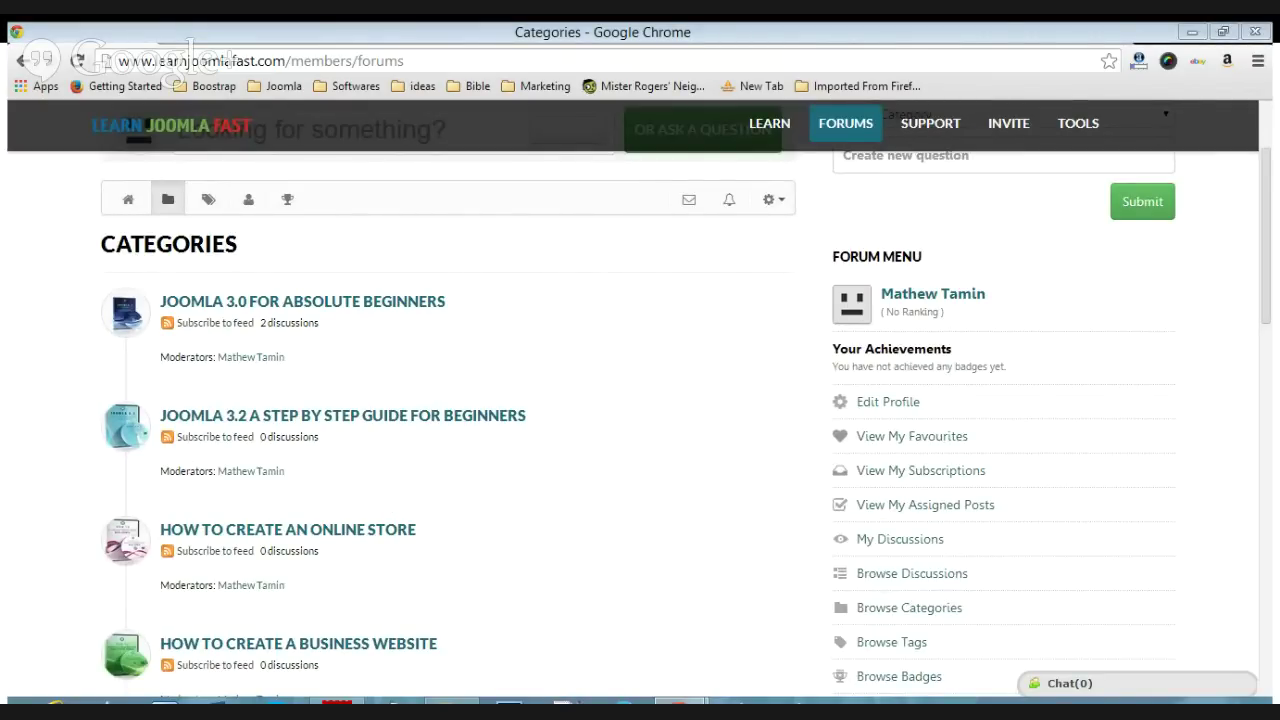
mouse_move(1176, 412)
scroll(1176, 412, down, 2)
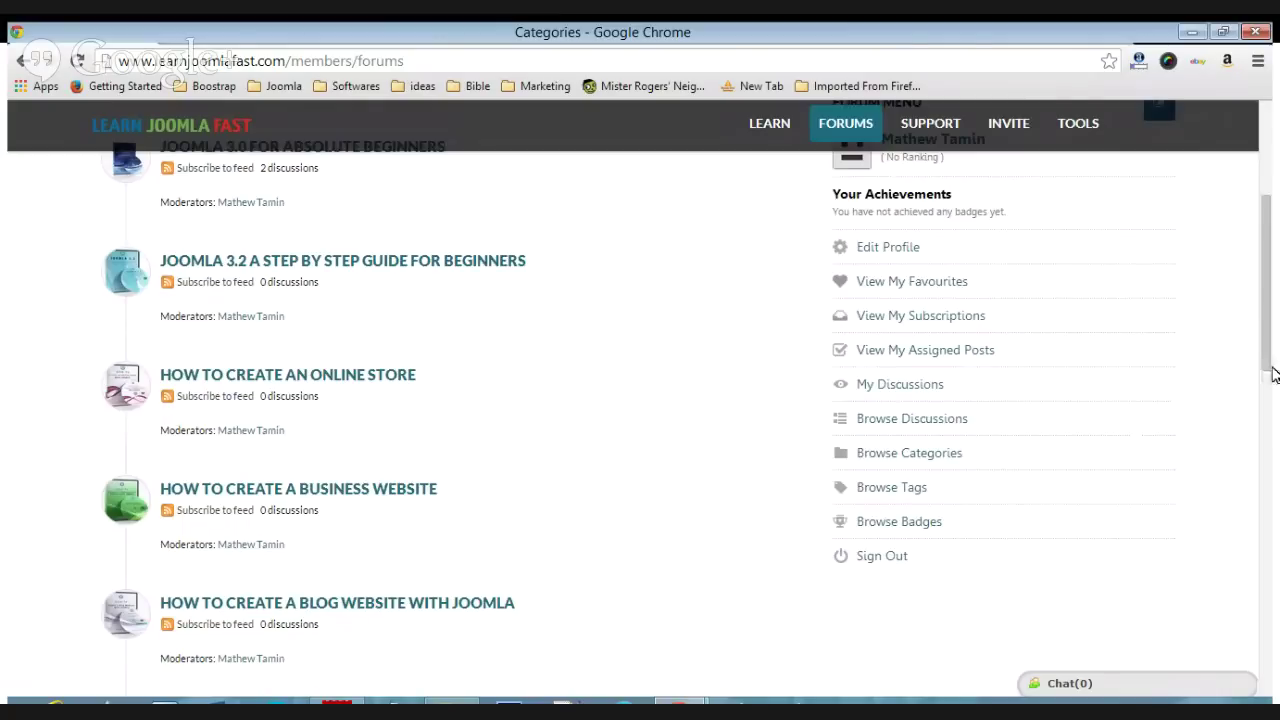
drag(1271, 337, 1270, 268)
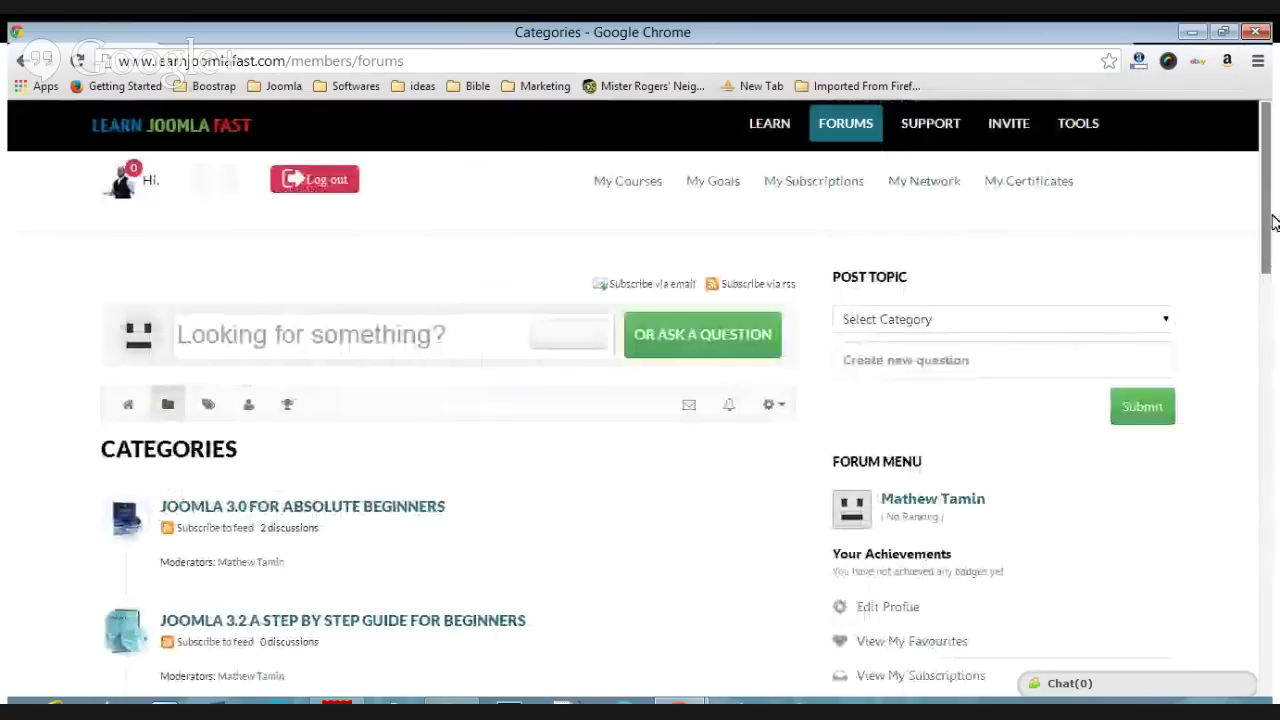
click(1008, 128)
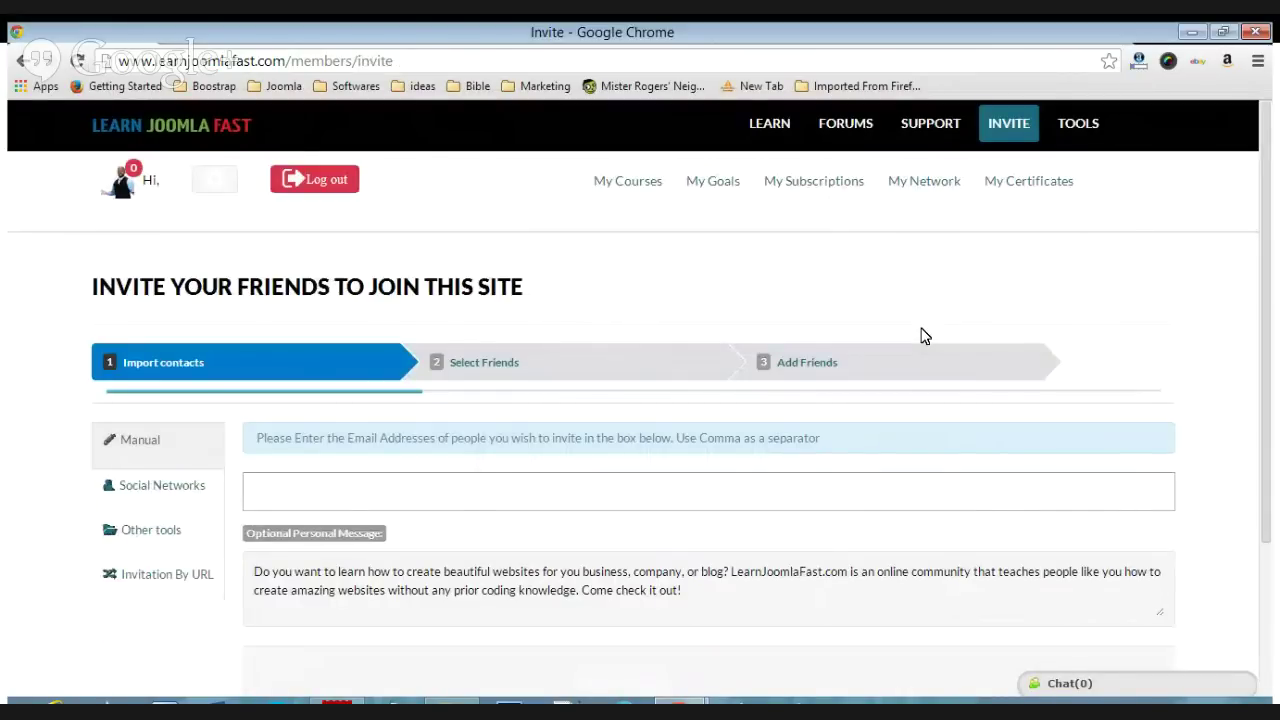
Show the Social Networks invitation options, then go to the My Goals page.
click(185, 489)
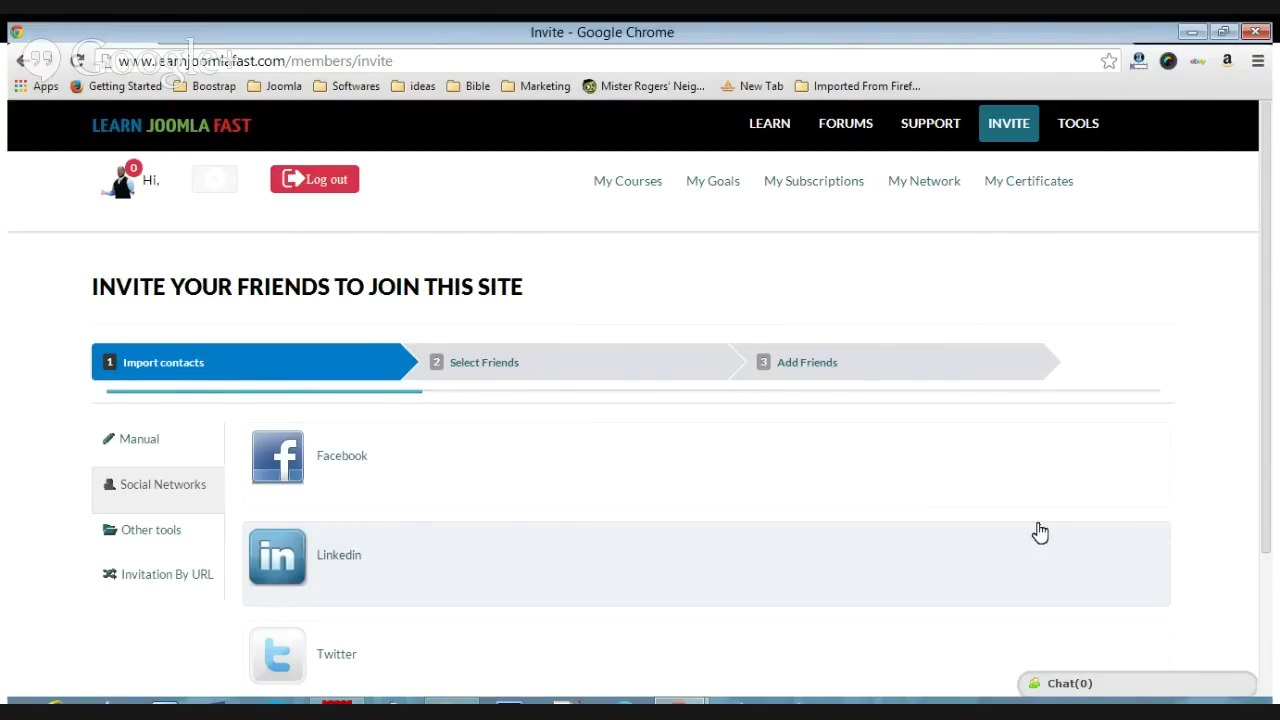
drag(1271, 377, 1273, 281)
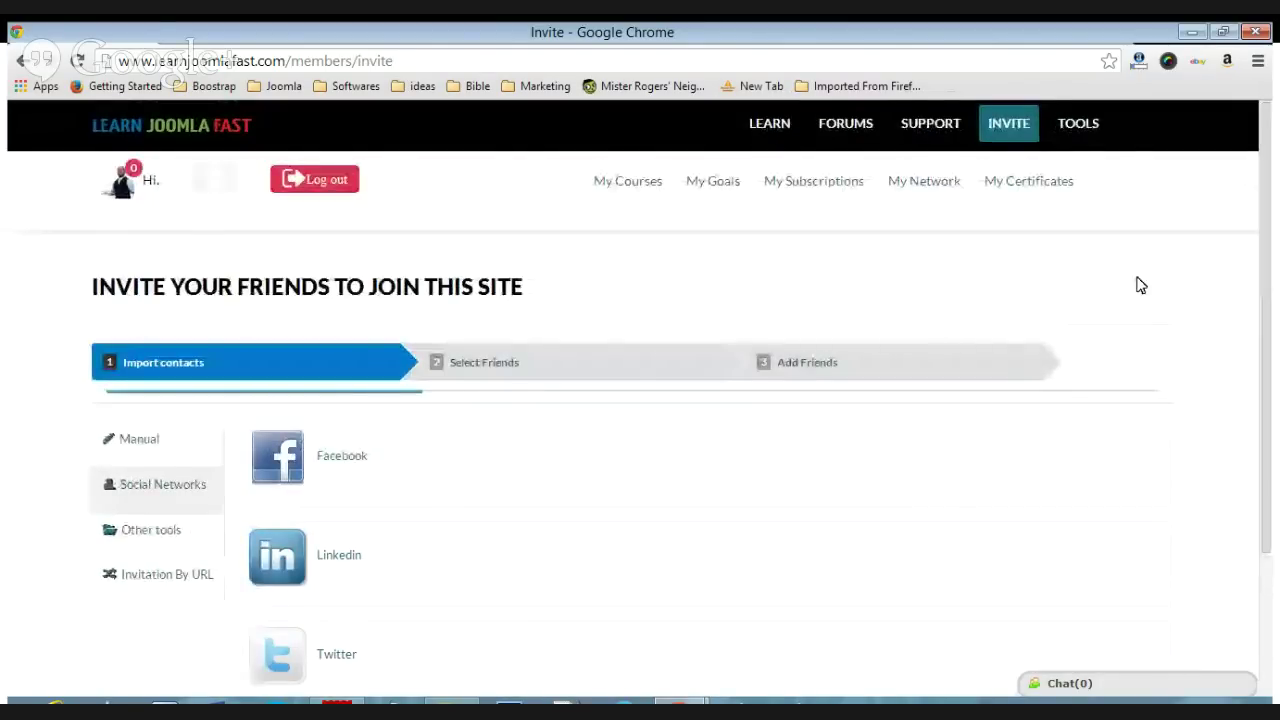
click(712, 186)
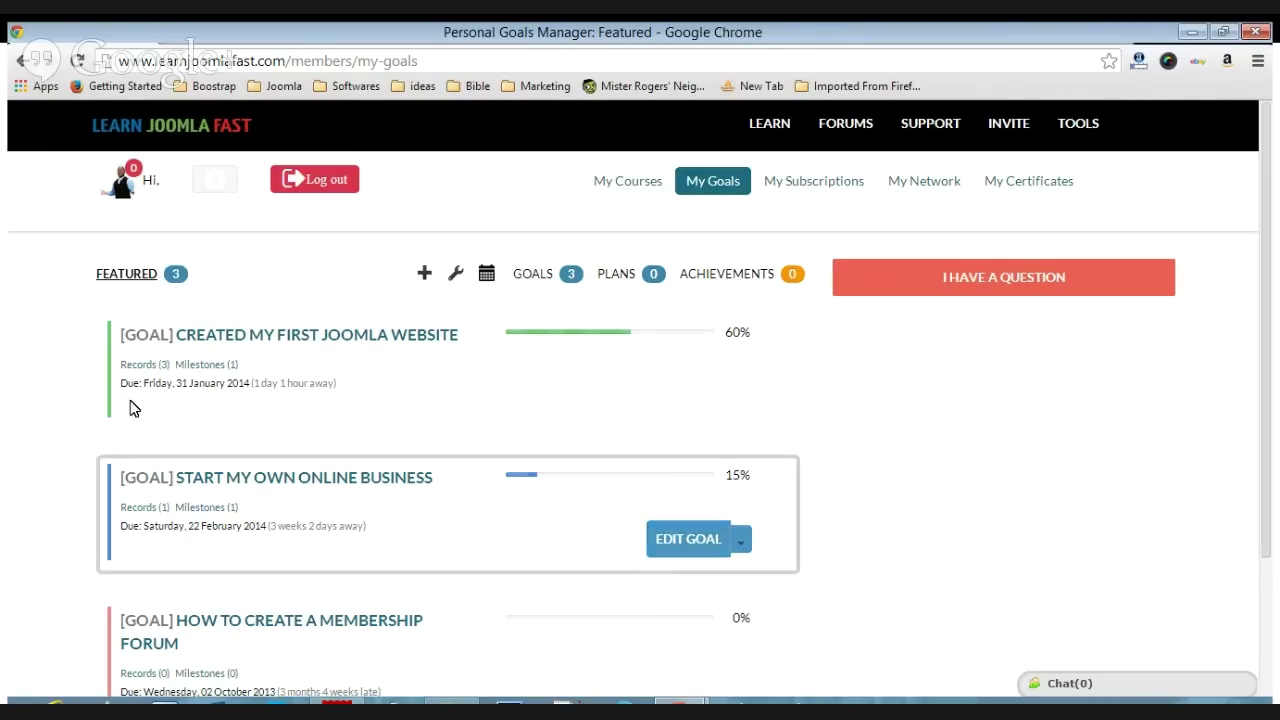
Go to the detail page of the goal 'Created My First Joomla Website'.
mouse_move(97, 417)
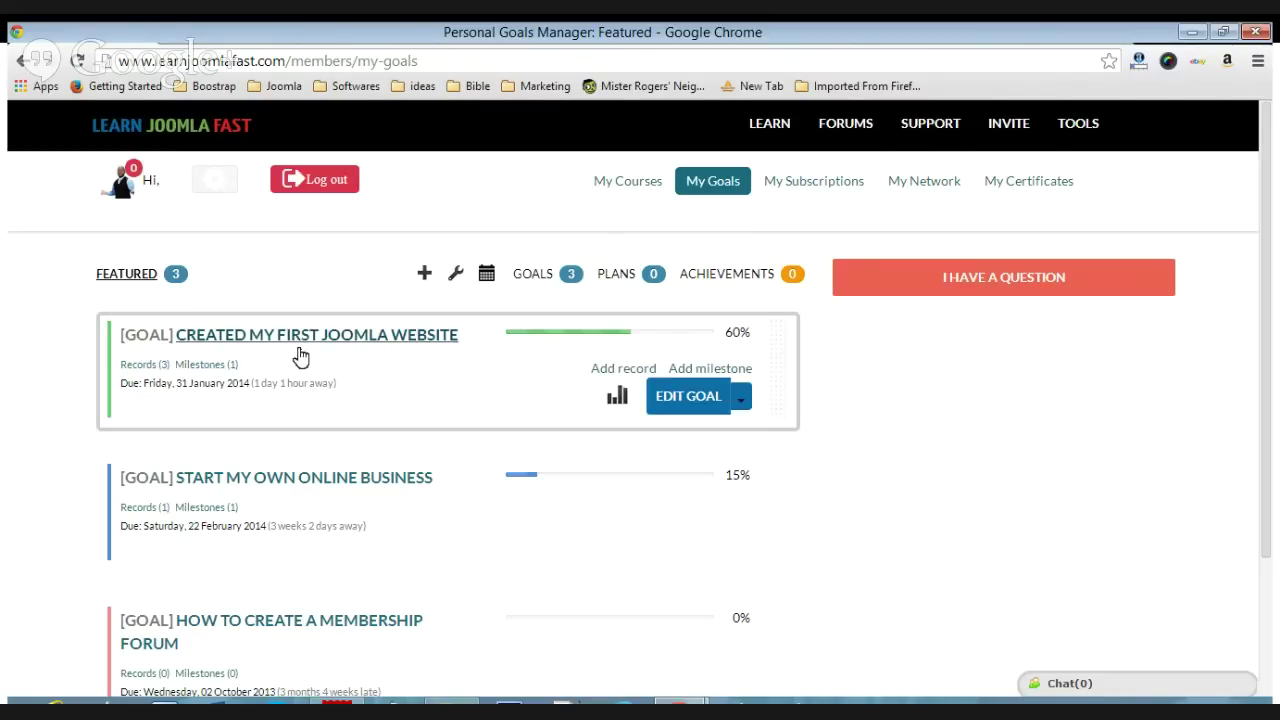
click(441, 337)
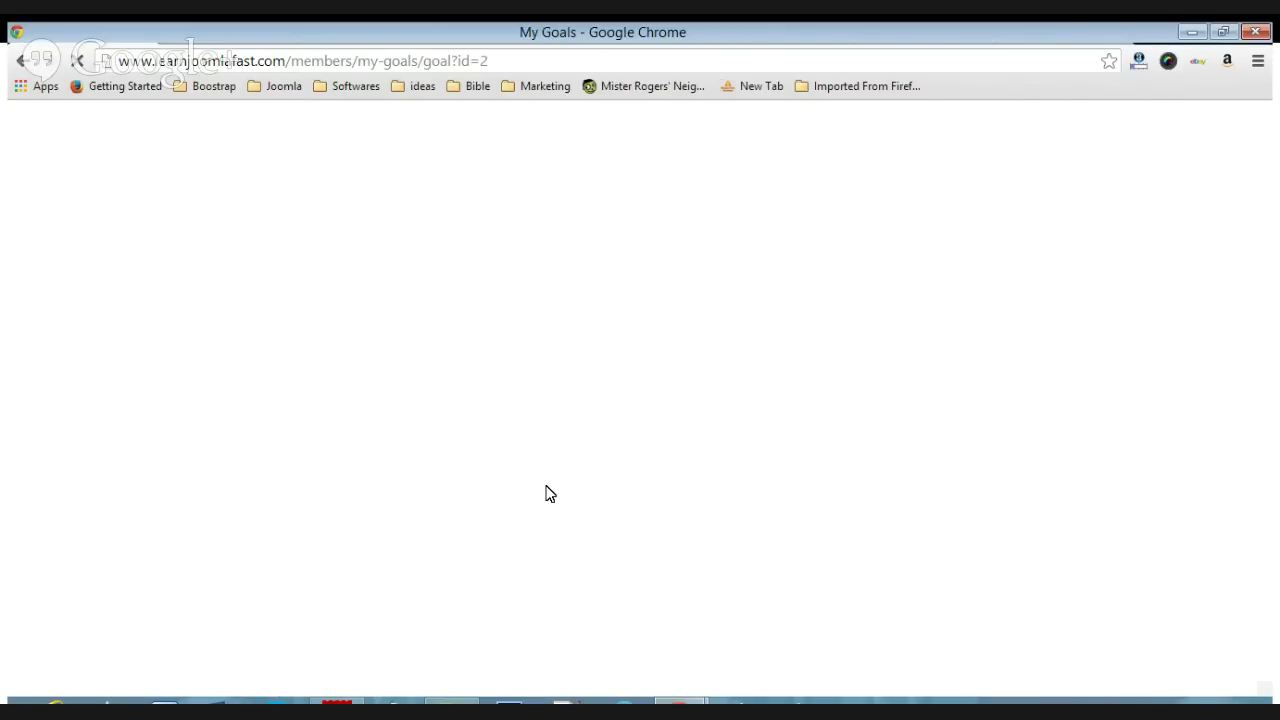
scroll(455, 441, down, 2)
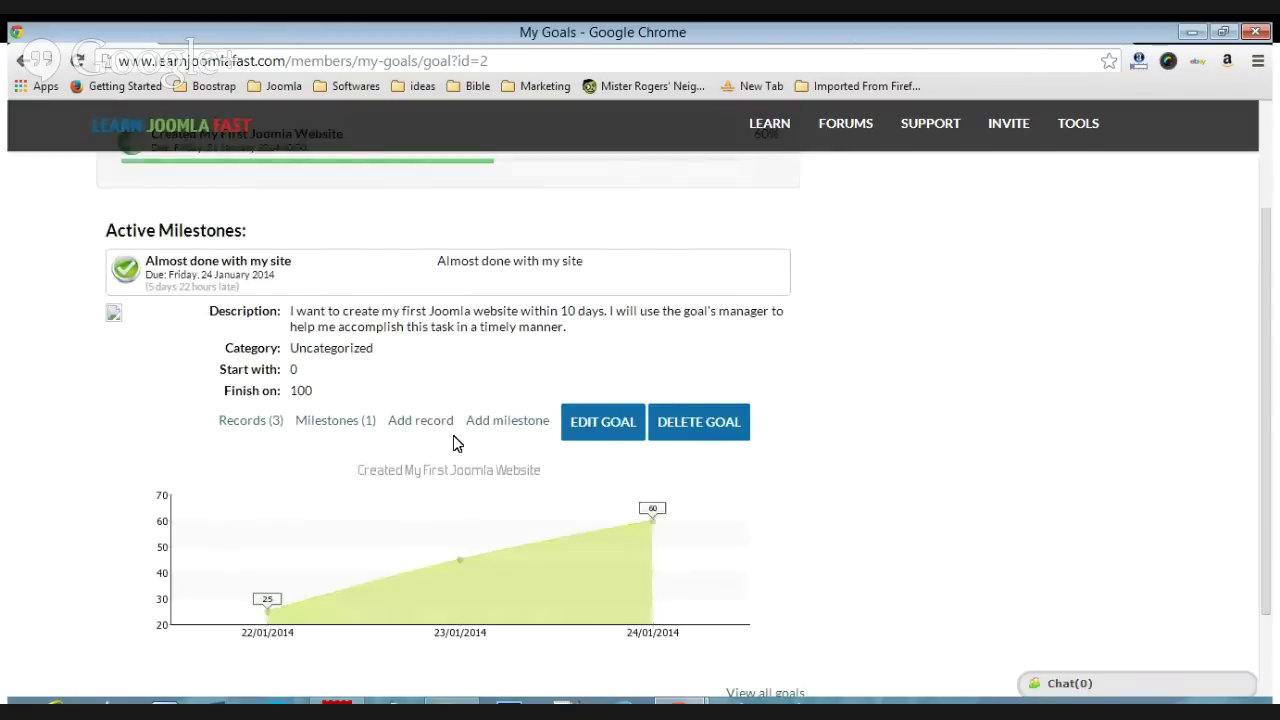
scroll(455, 441, down, 1)
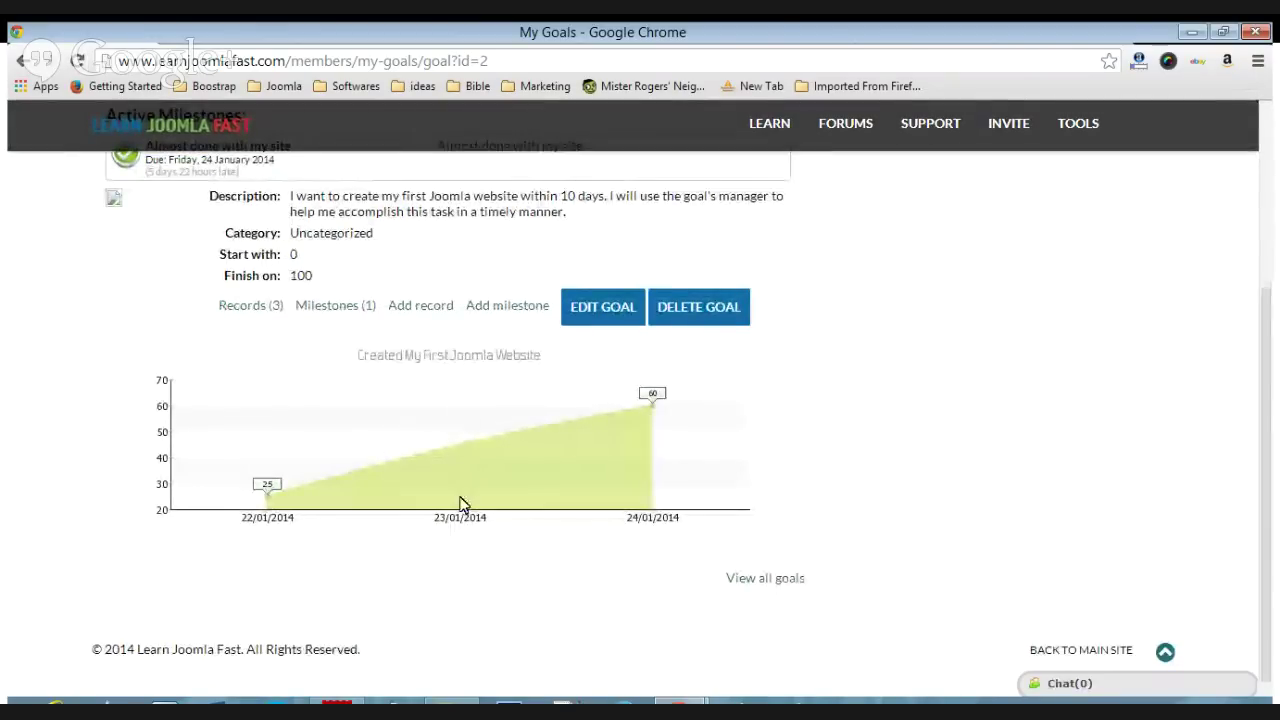
scroll(462, 504, up, 3)
scroll(438, 534, down, 2)
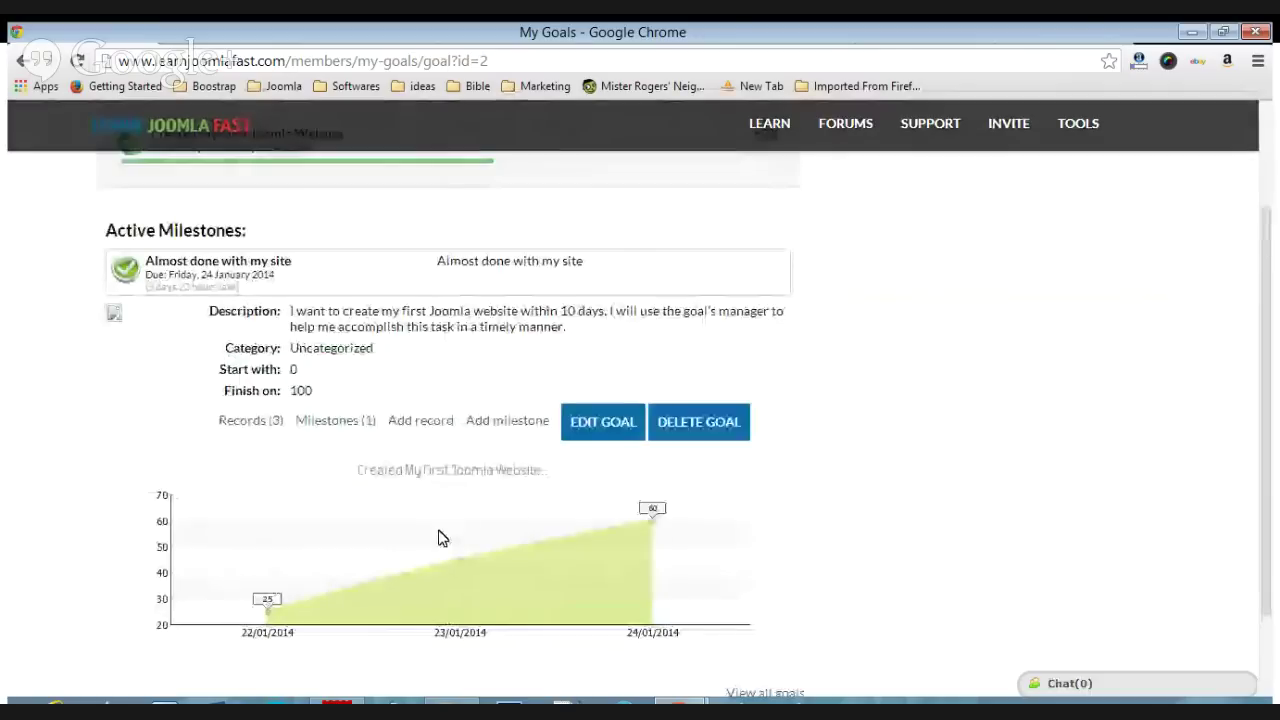
scroll(443, 538, up, 2)
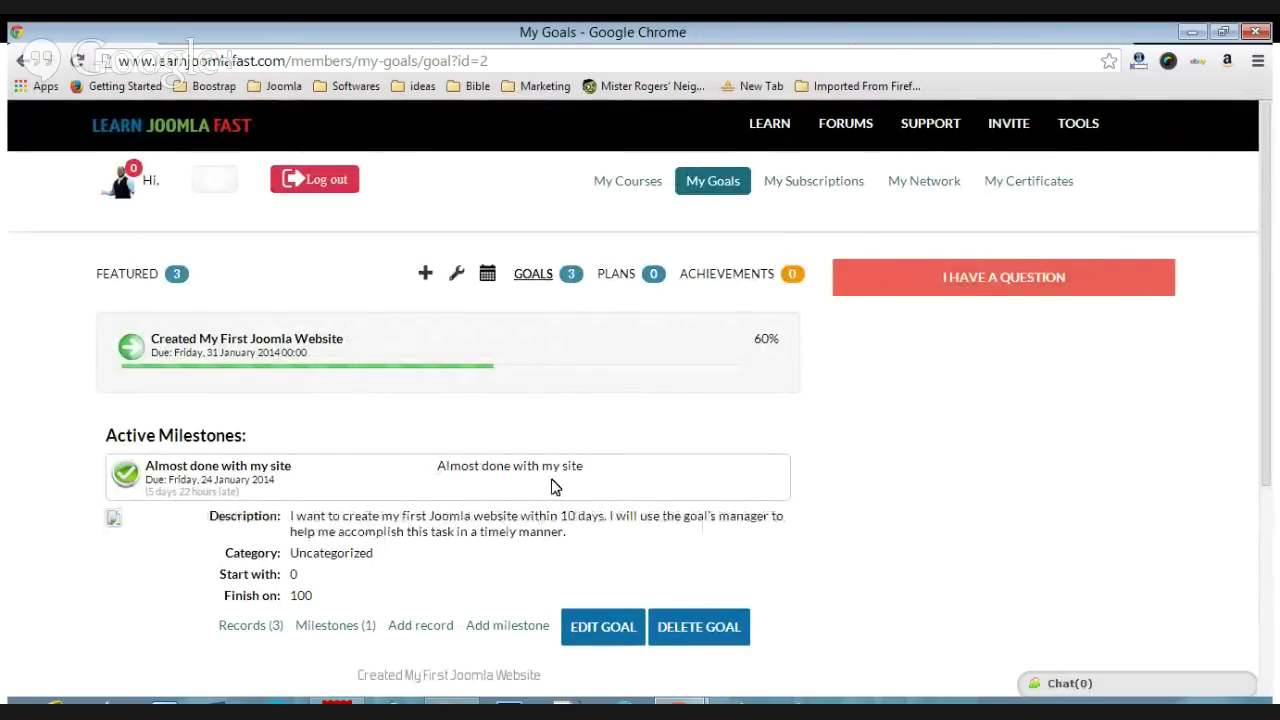
scroll(551, 486, down, 2)
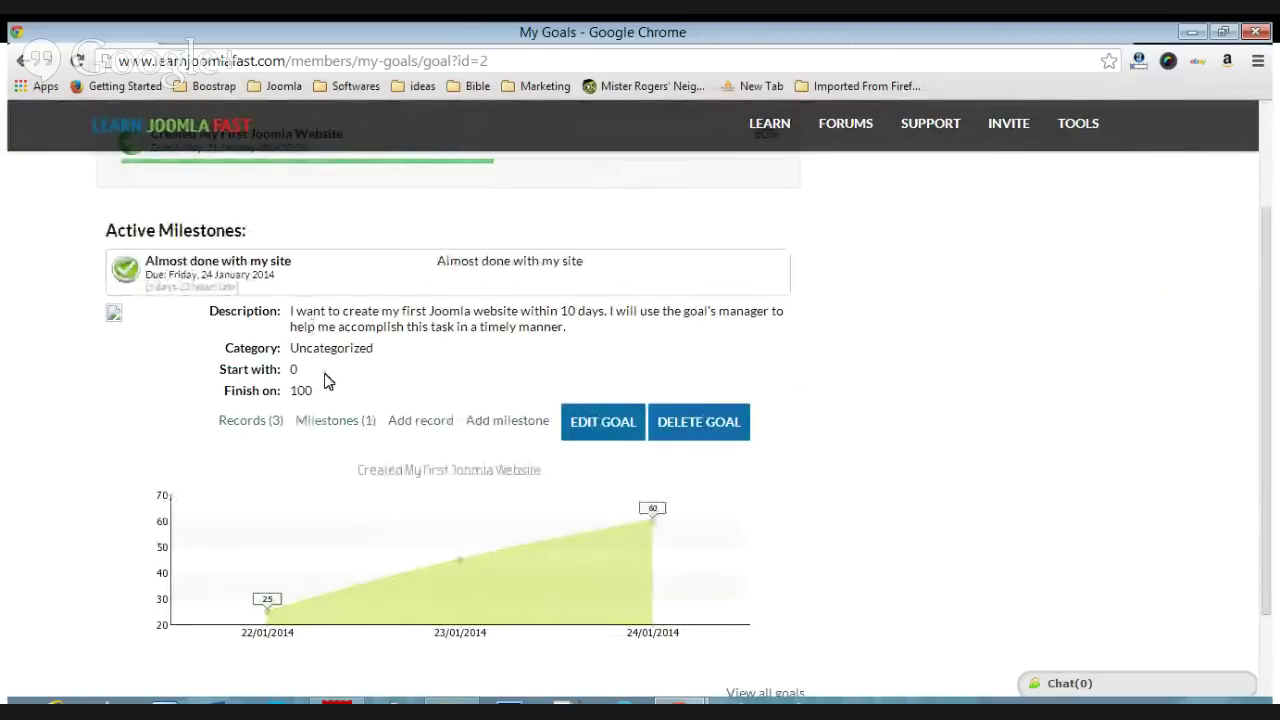
scroll(518, 551, down, 1)
click(612, 307)
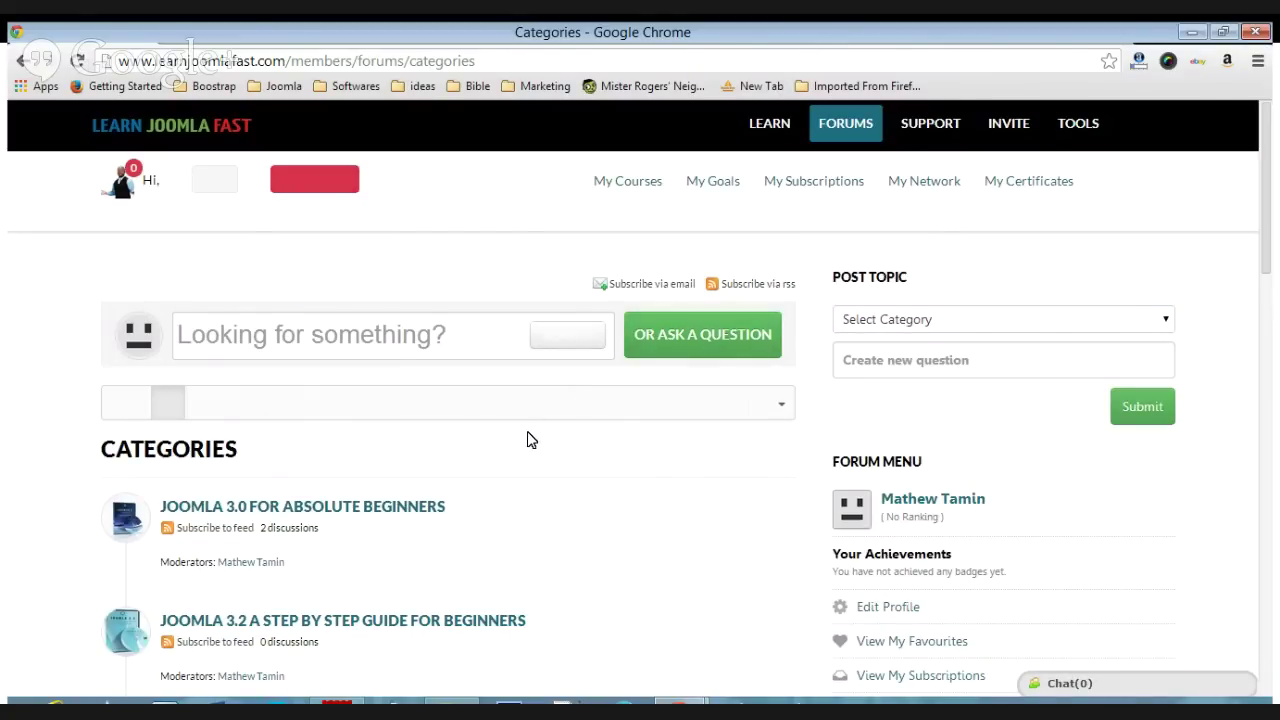
Scroll down and back up the forum categories page listing the Joomla beginner courses.
scroll(530, 440, down, 4)
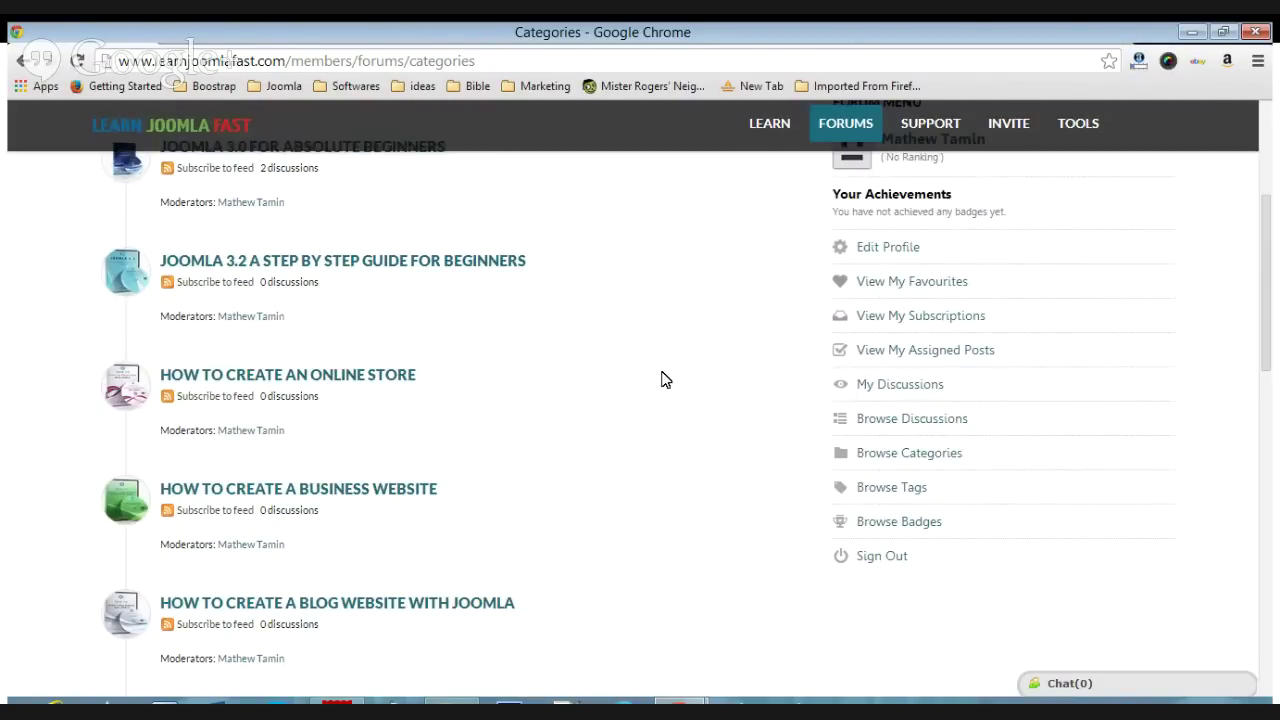
scroll(661, 379, up, 4)
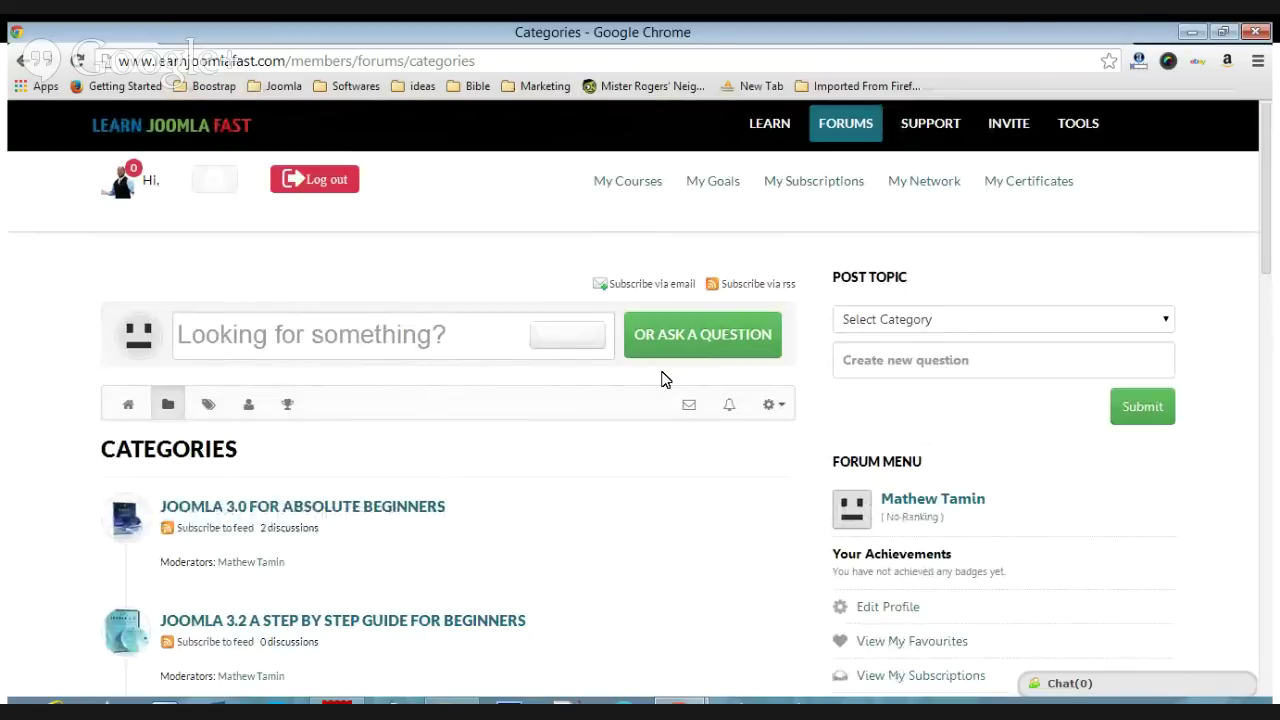
Open the YOOtheme Solar demo bookmark and scroll past the slideshow to the feature cards.
click(645, 86)
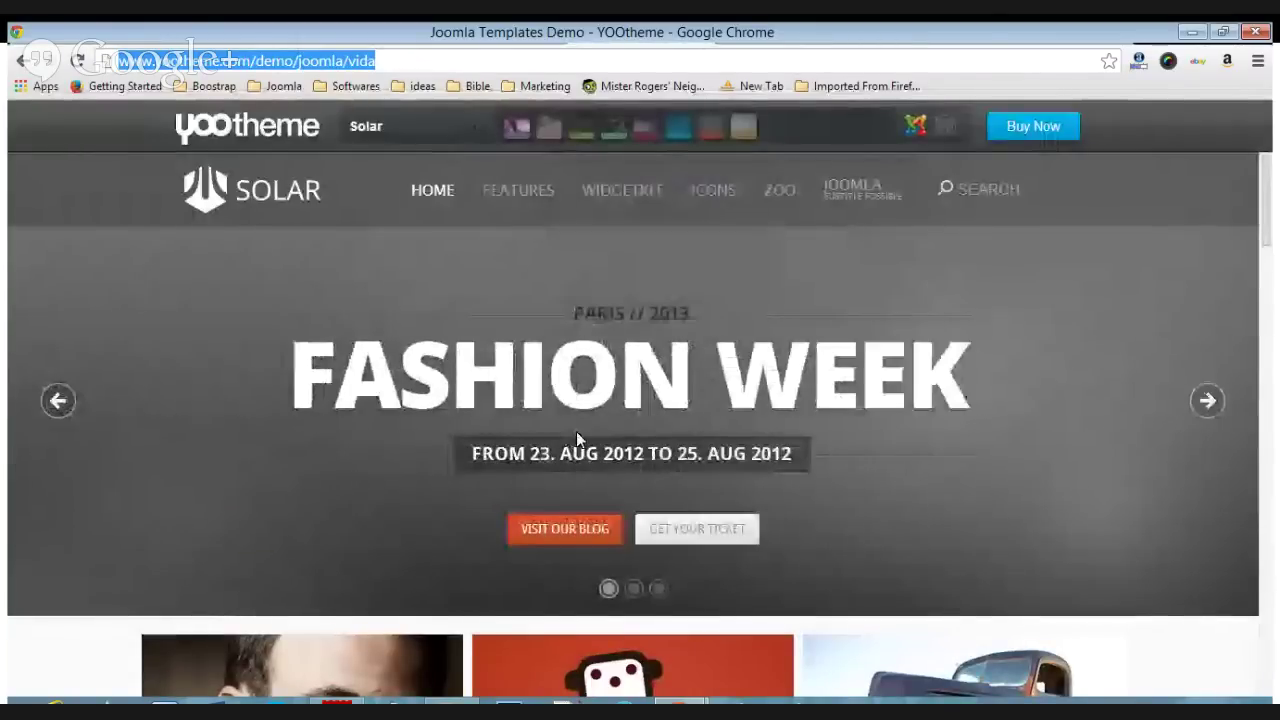
scroll(577, 438, down, 3)
click(1268, 260)
drag(1266, 260, 1266, 337)
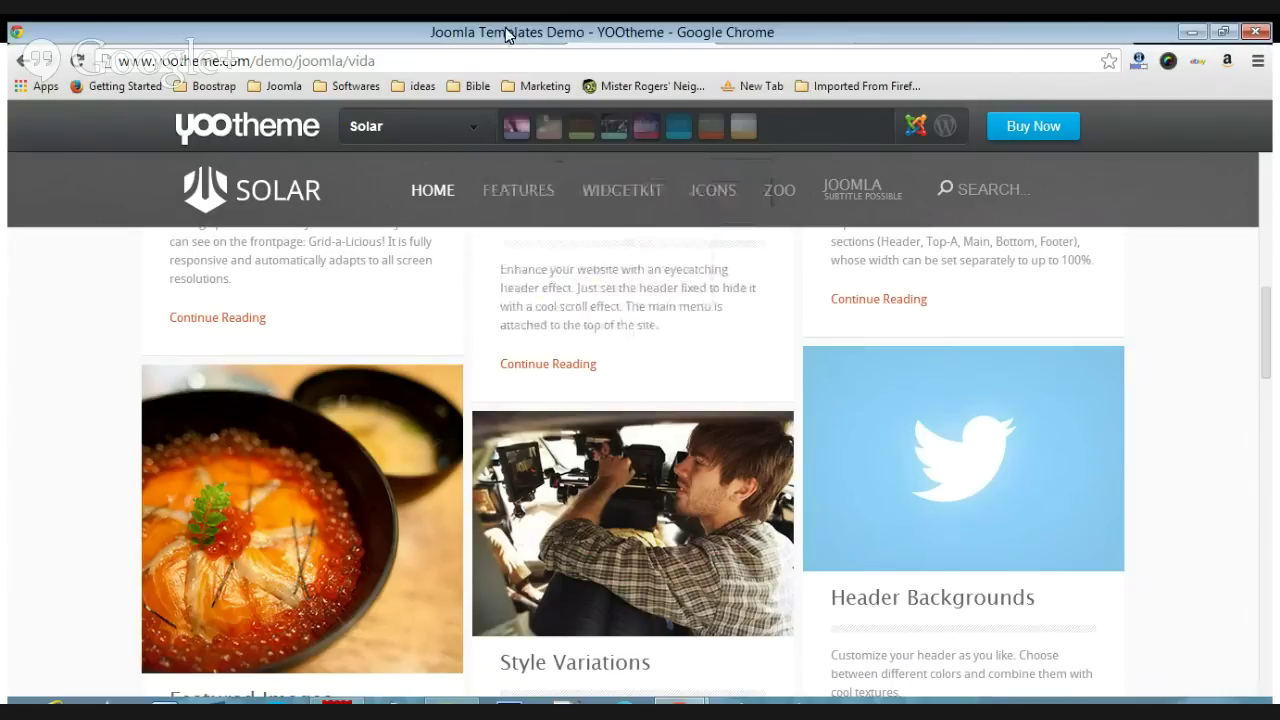
Load getbootstrap.com from the address bar.
click(474, 60)
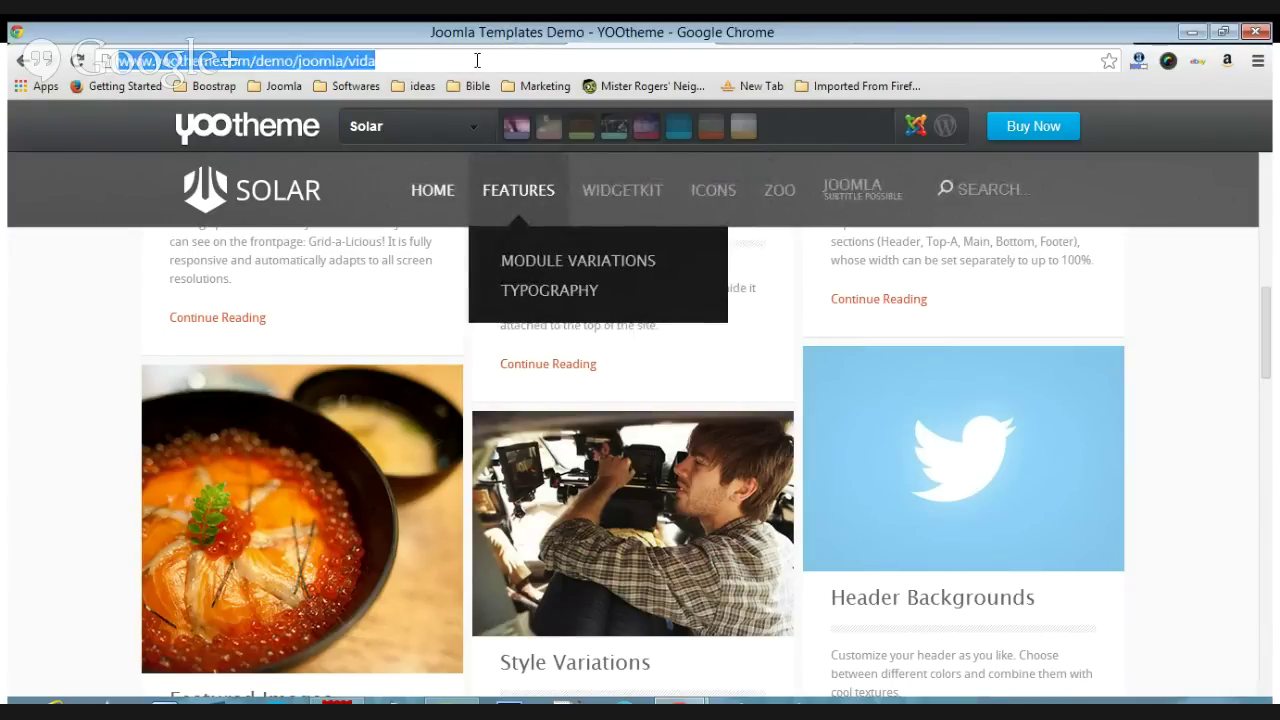
text(getboot)
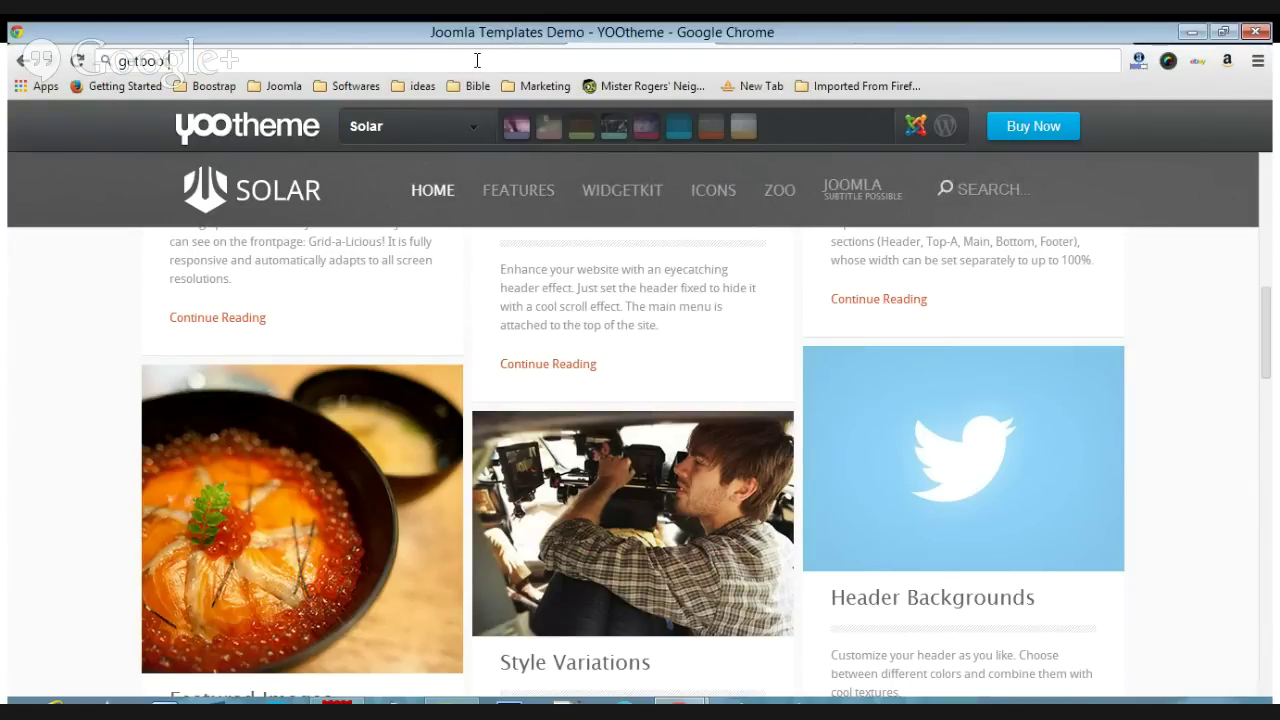
text(strap.com)
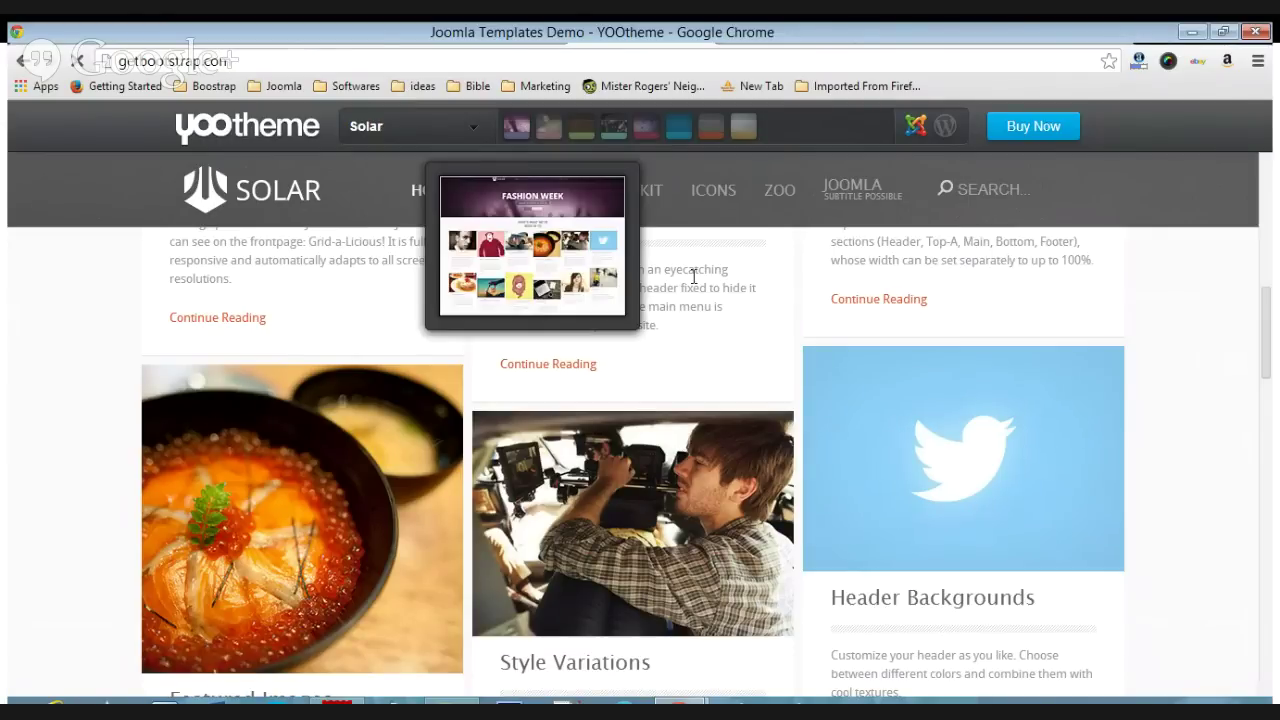
key(Return)
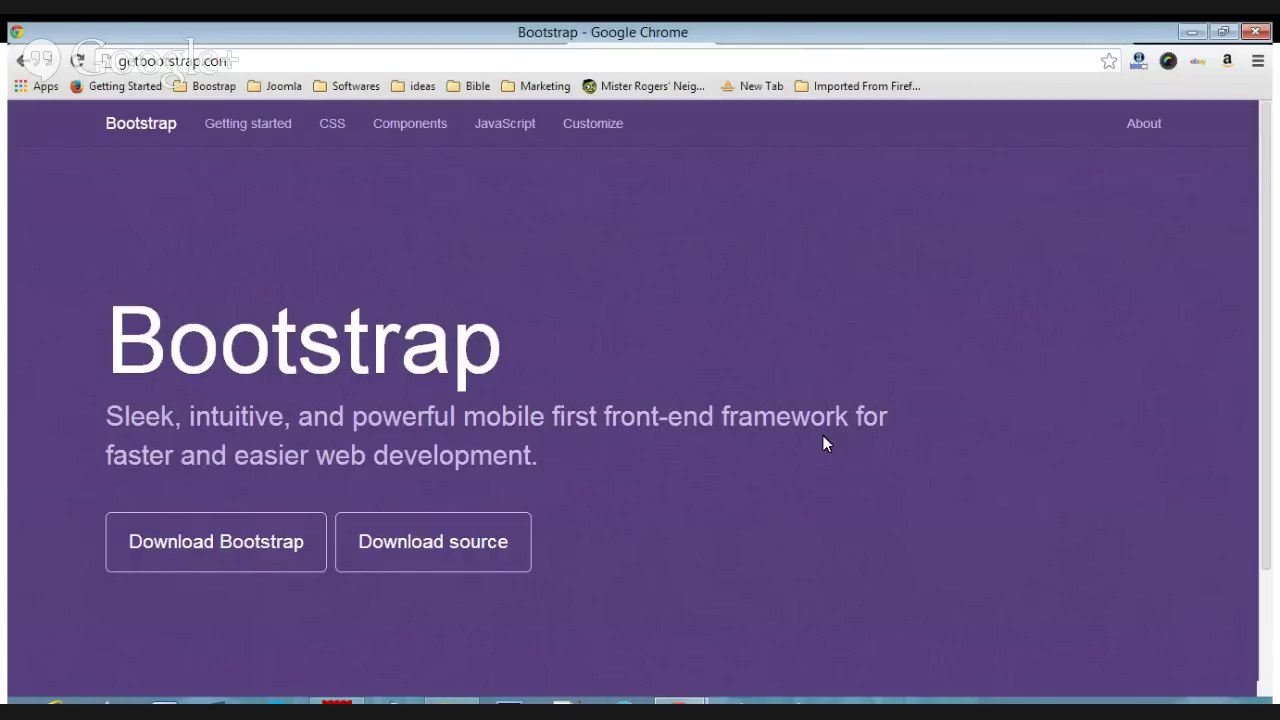
Browse Bootstrap's CSS docs through Overview and Grid system, then go to Components.
click(330, 123)
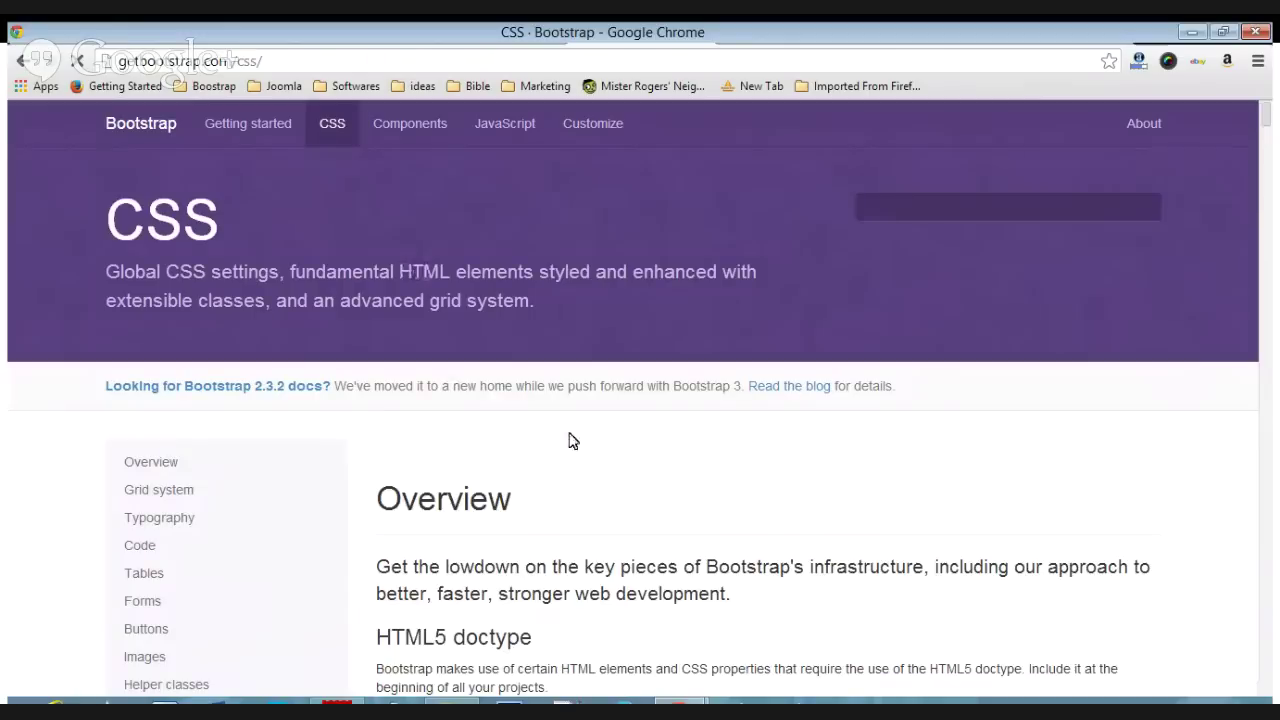
scroll(798, 439, down, 3)
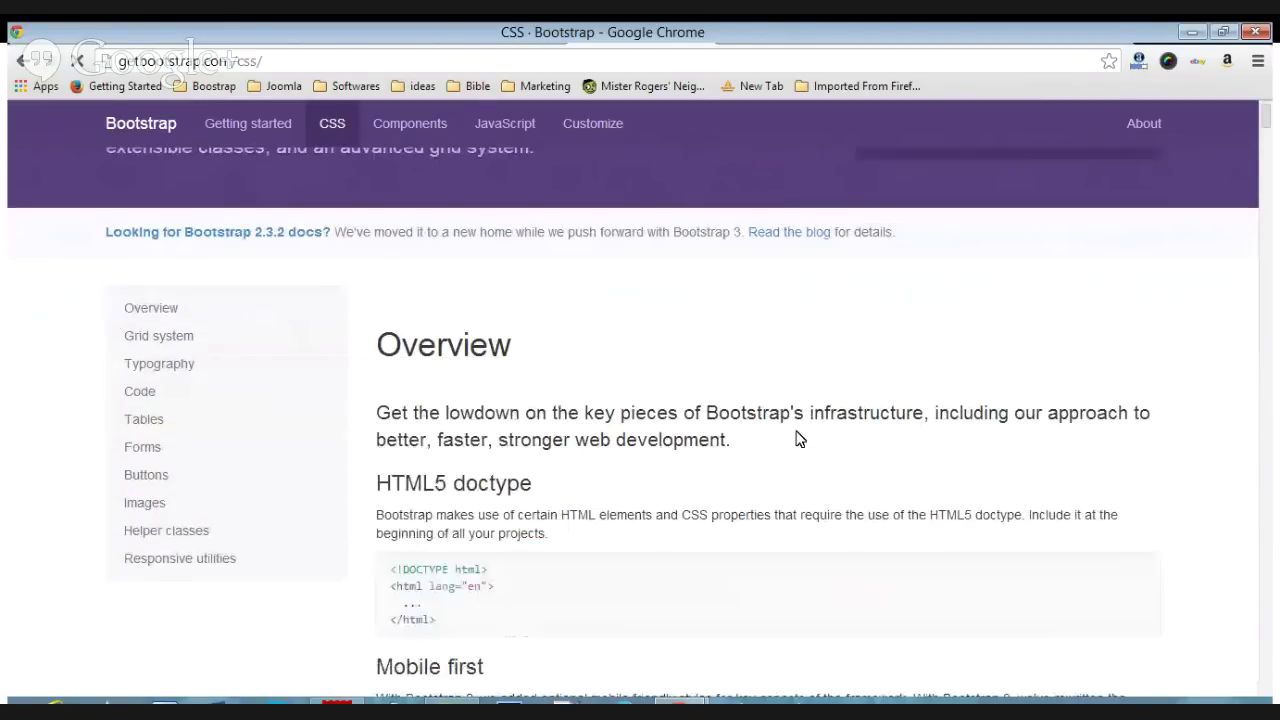
scroll(798, 439, down, 3)
scroll(572, 413, down, 15)
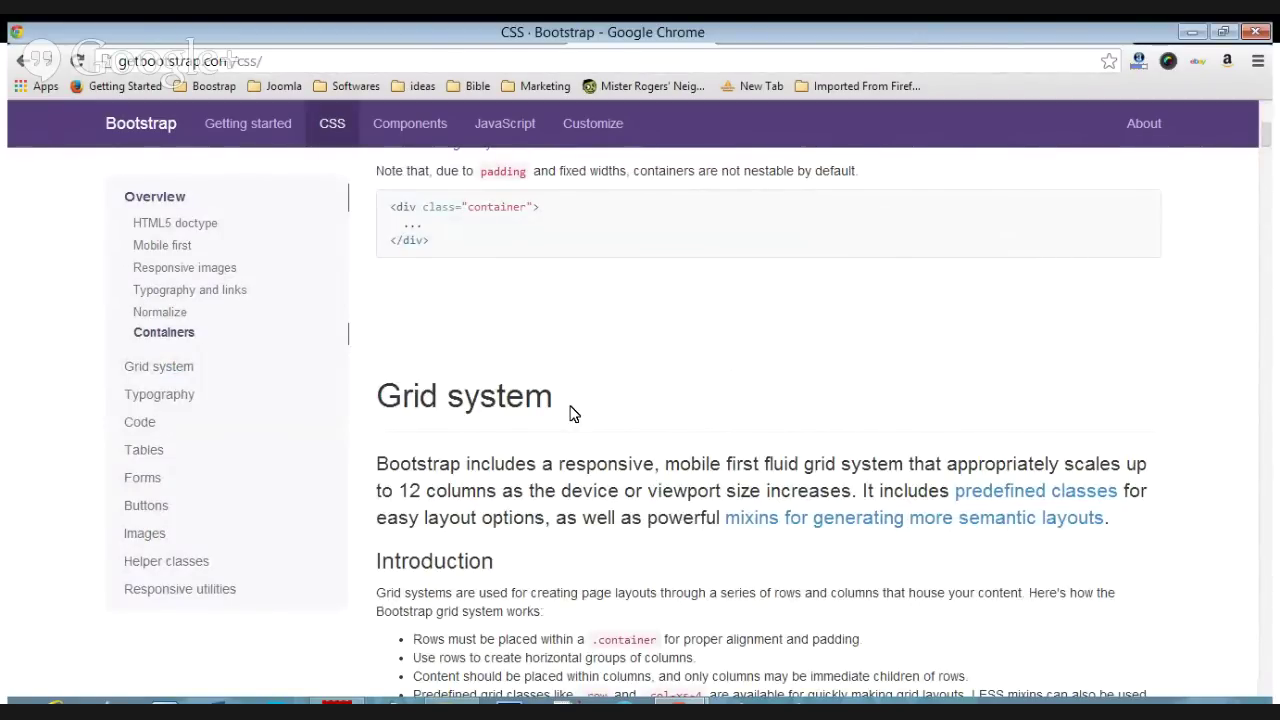
scroll(575, 413, down, 3)
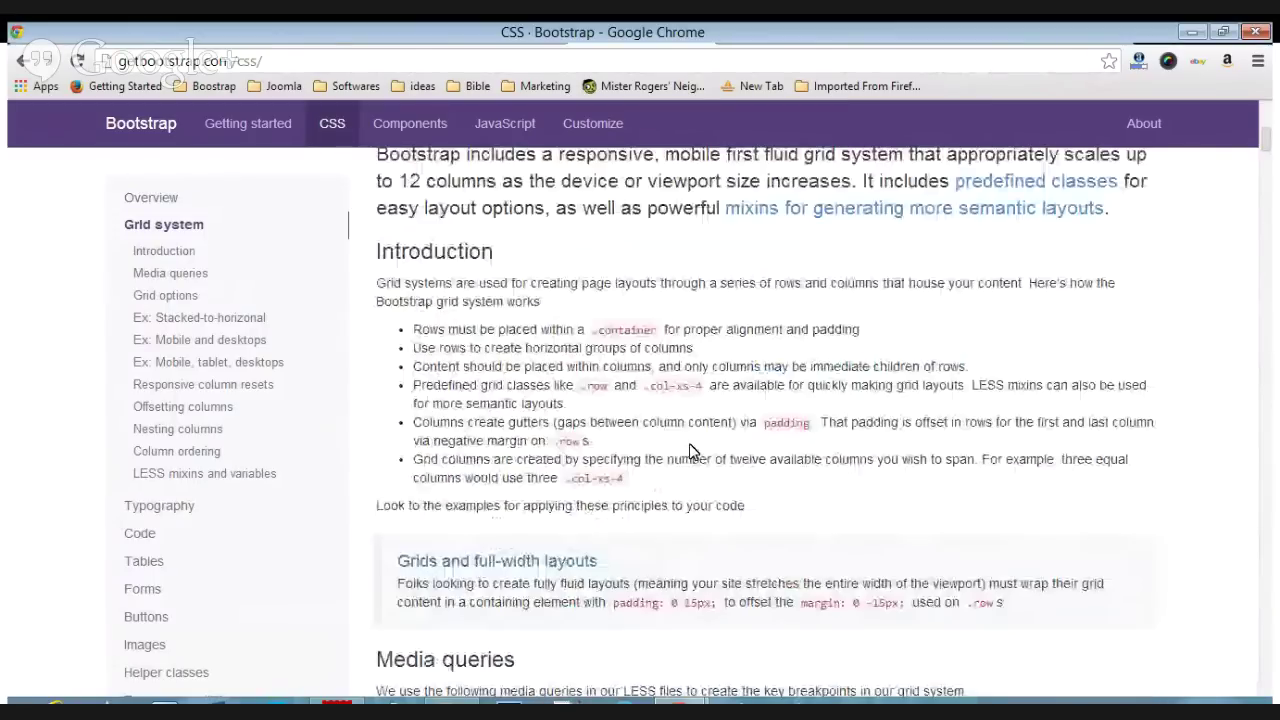
scroll(690, 450, down, 5)
scroll(657, 434, up, 10)
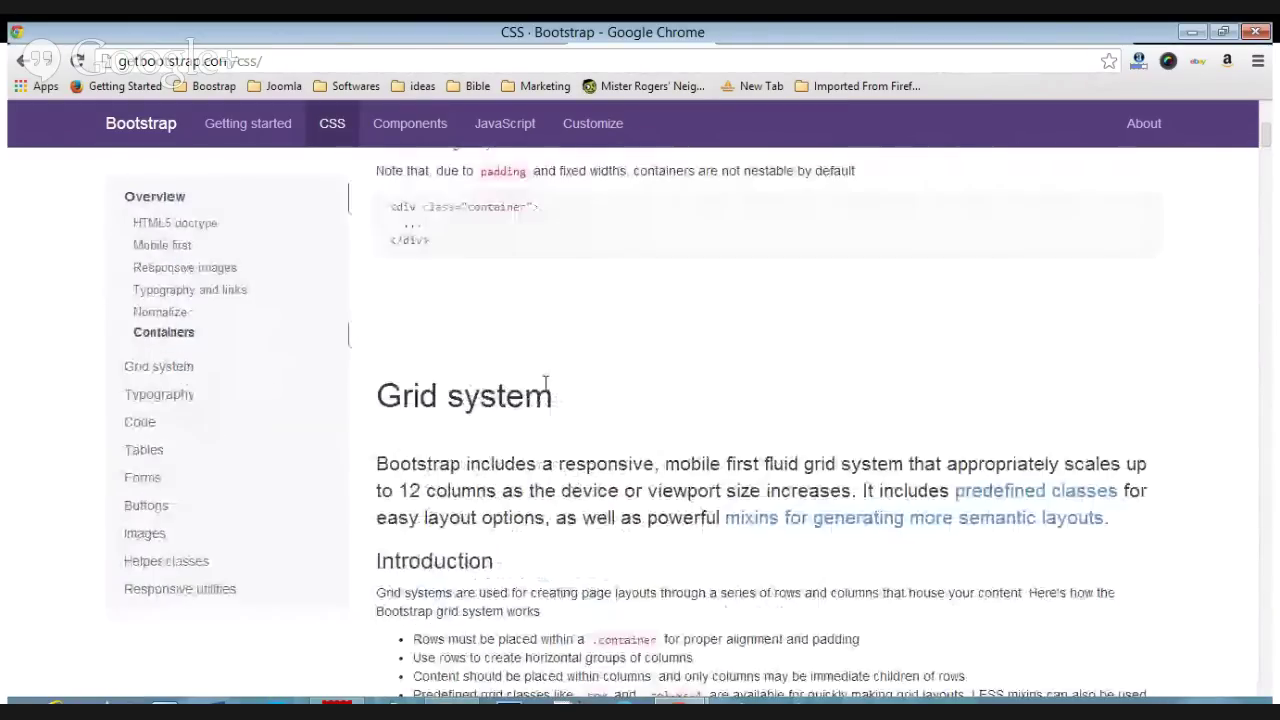
scroll(552, 389, up, 8)
scroll(555, 388, up, 5)
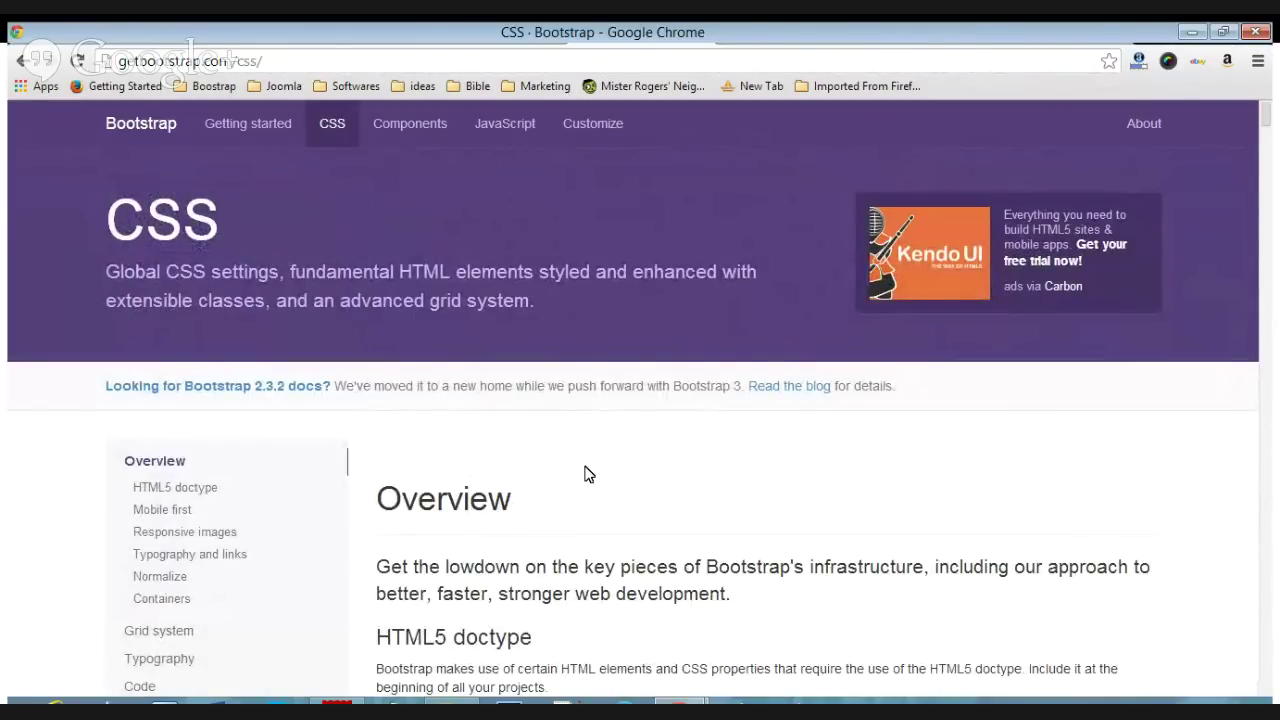
scroll(500, 485, down, 2)
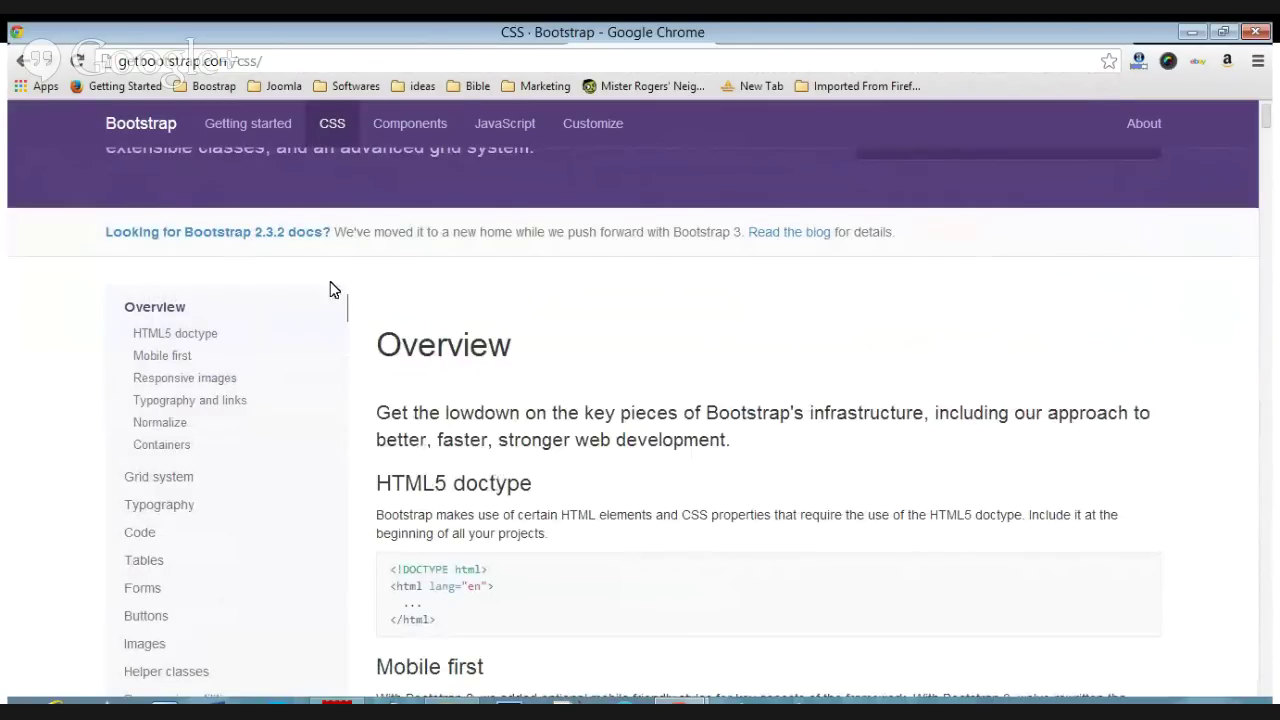
click(422, 136)
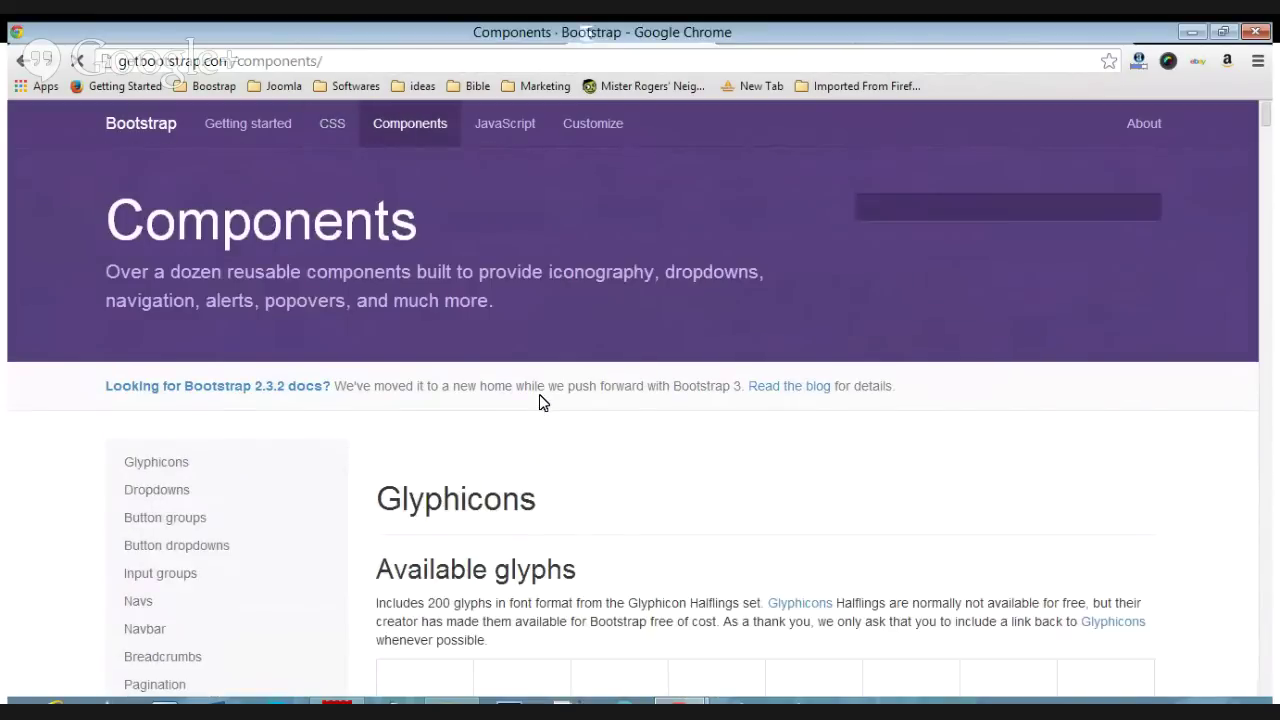
Jump to the Button groups section of Bootstrap's Components documentation.
click(285, 521)
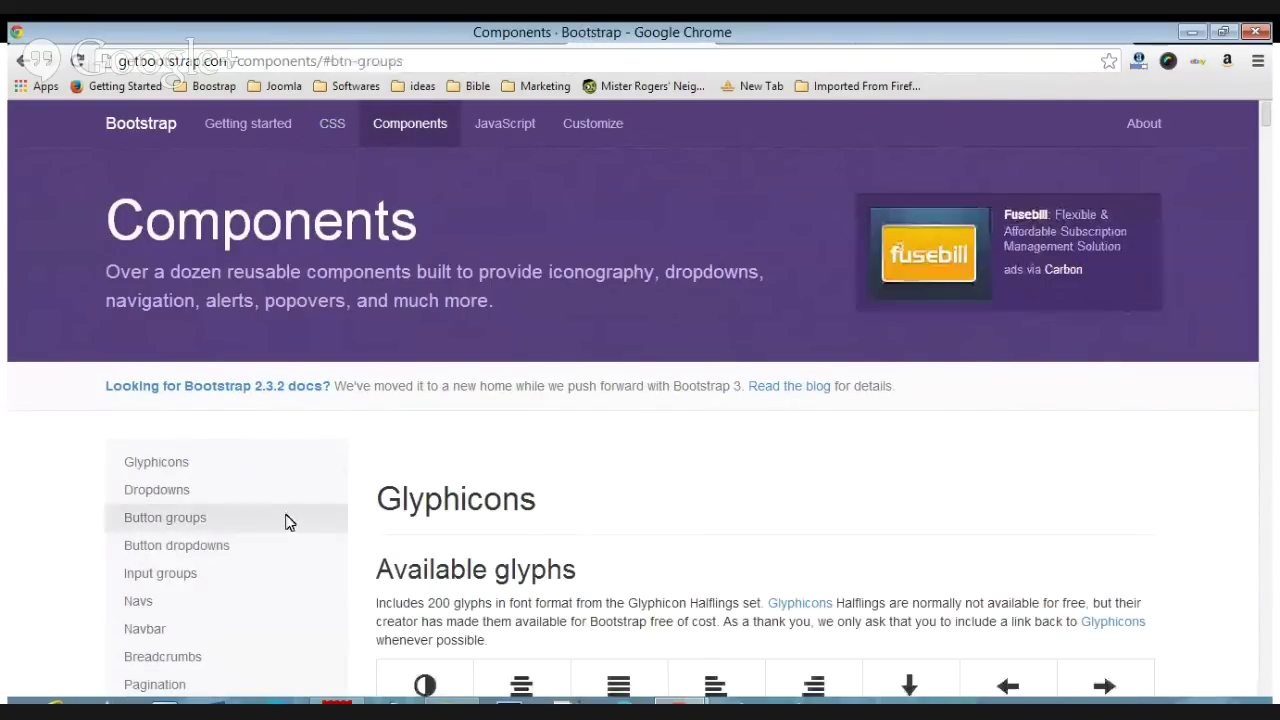
scroll(460, 437, down, 2)
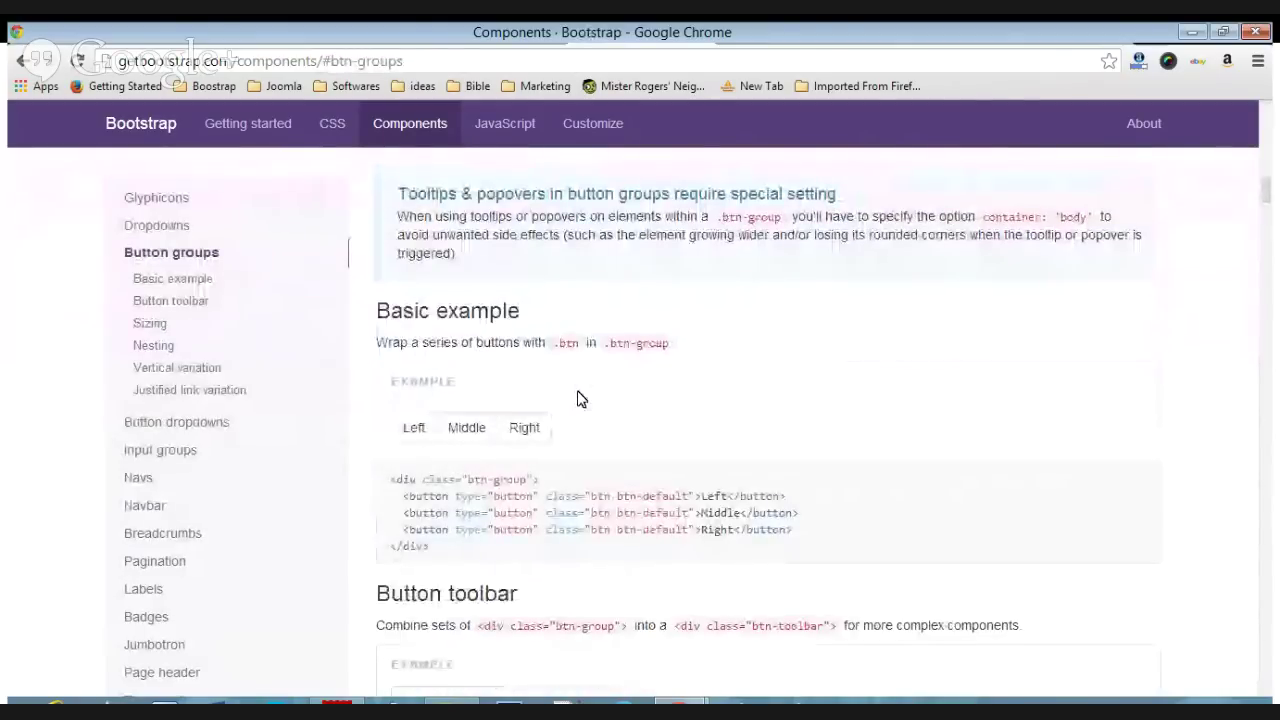
scroll(578, 399, down, 3)
scroll(594, 400, up, 1)
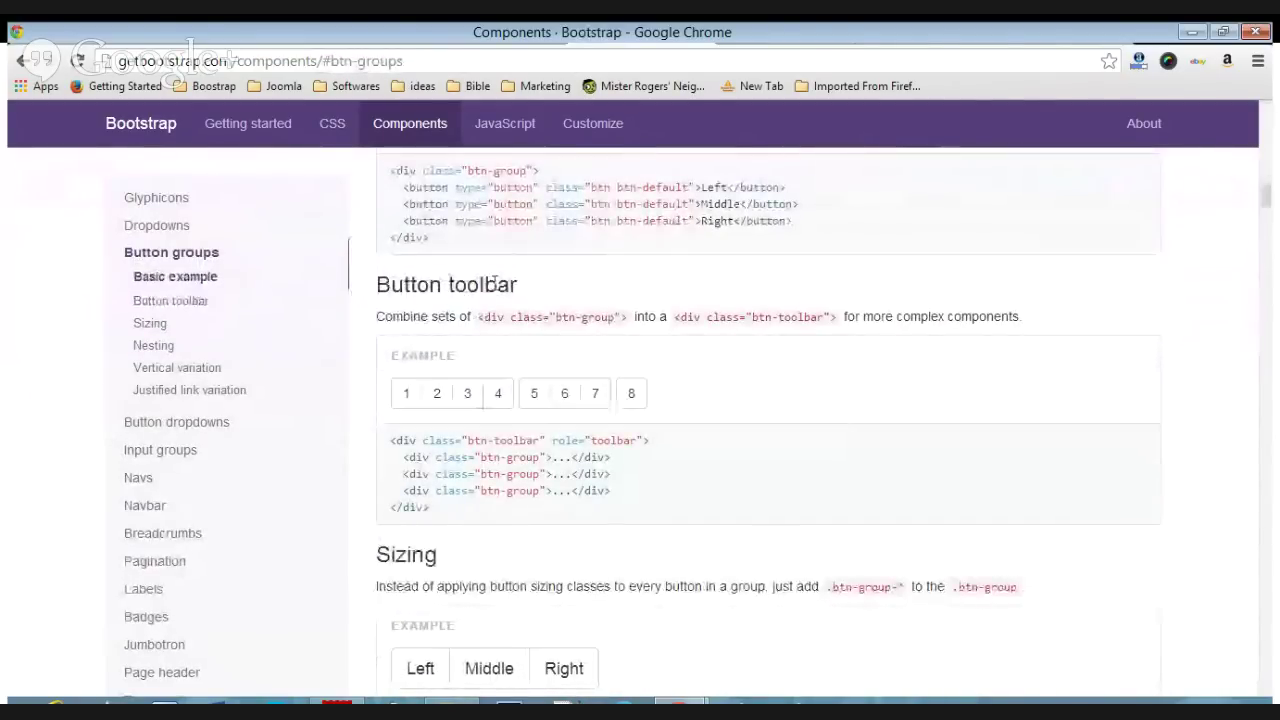
Highlight the Button toolbar heading and its example code, then go to the Button toolbar section.
drag(520, 285, 374, 286)
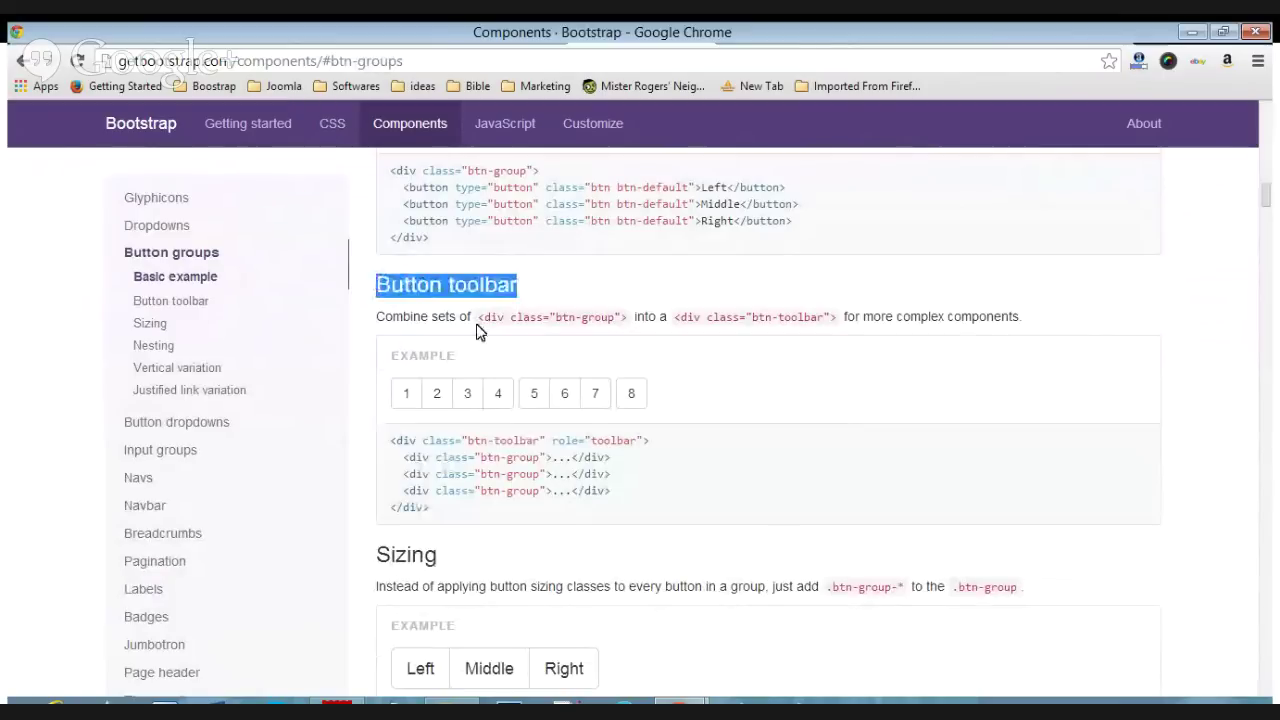
click(597, 343)
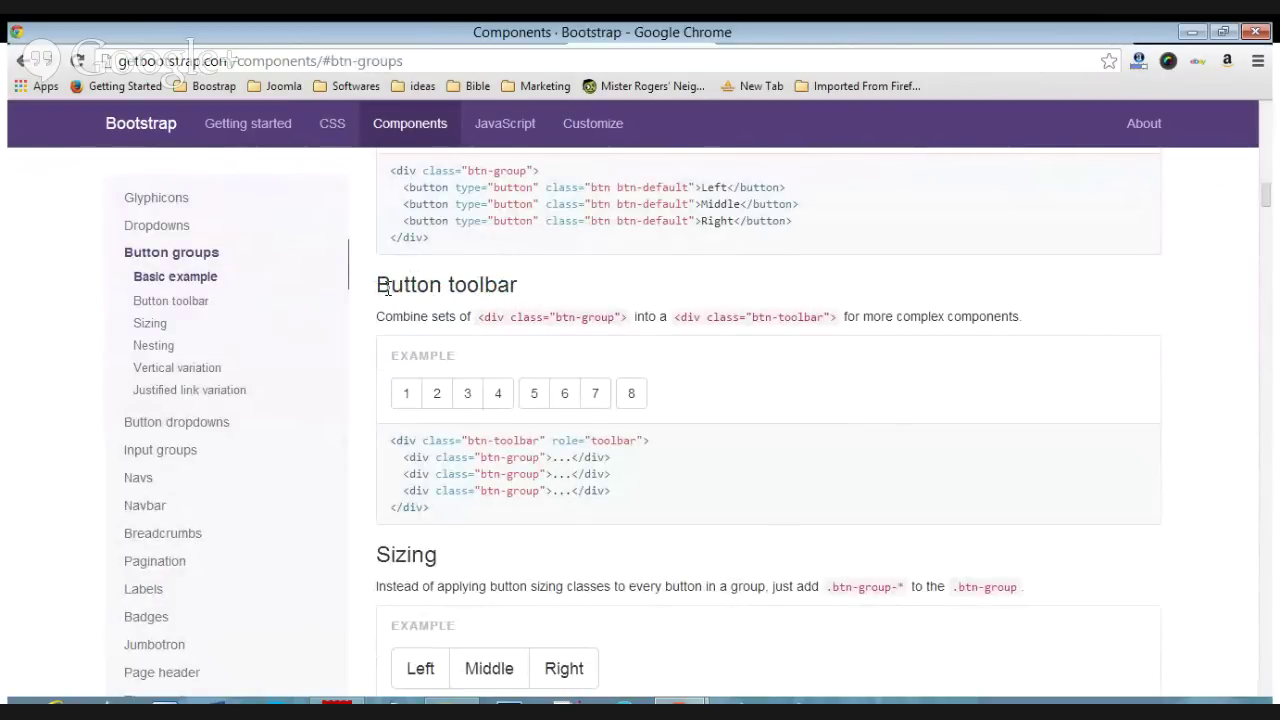
drag(381, 286, 497, 286)
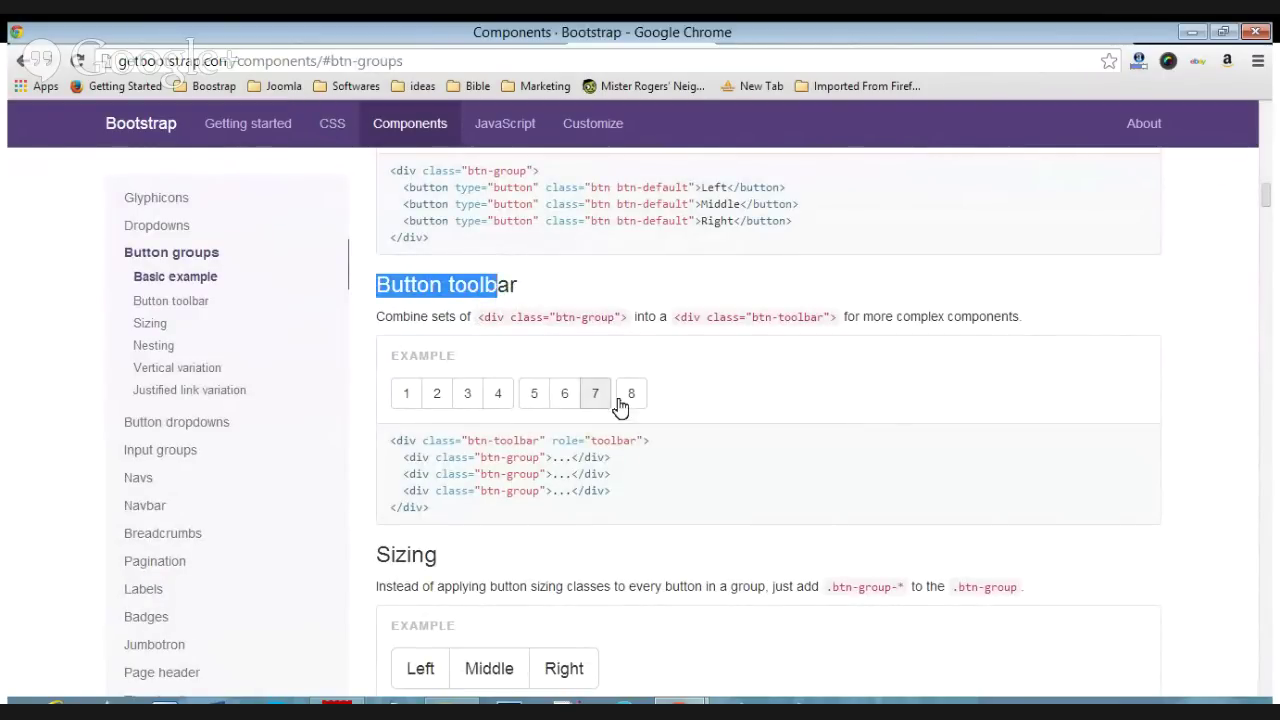
click(722, 385)
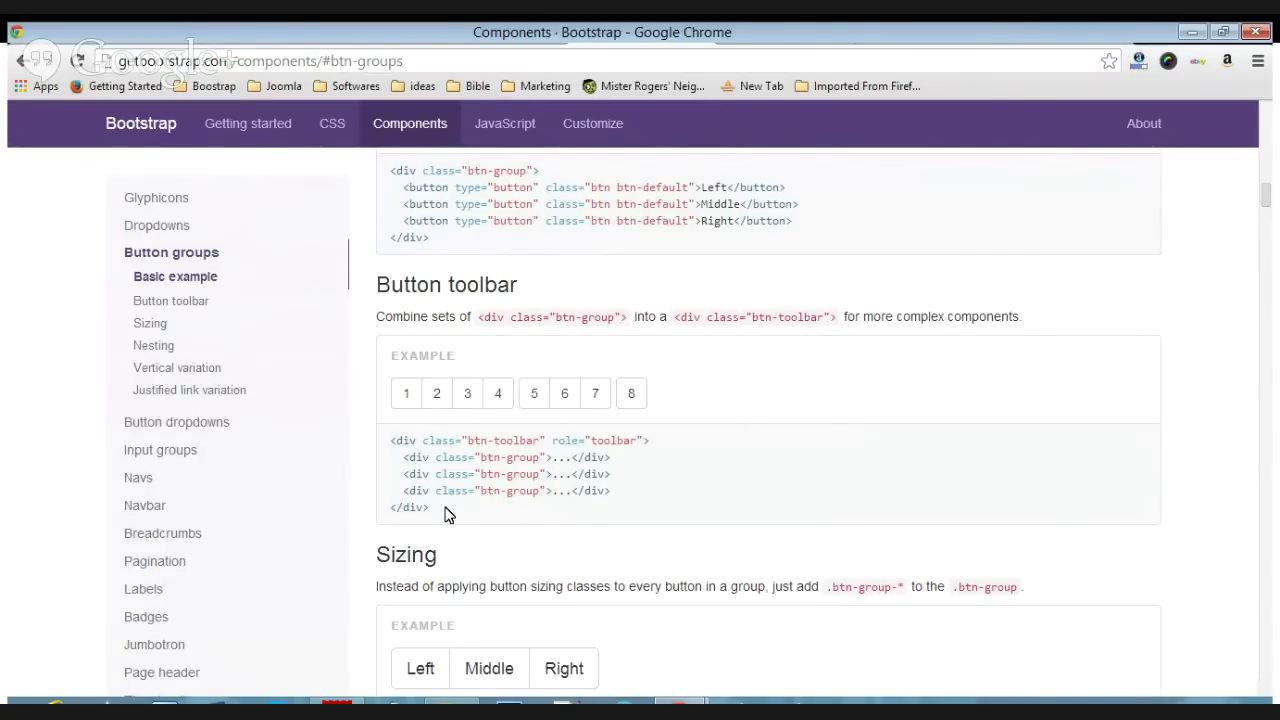
drag(430, 508, 390, 440)
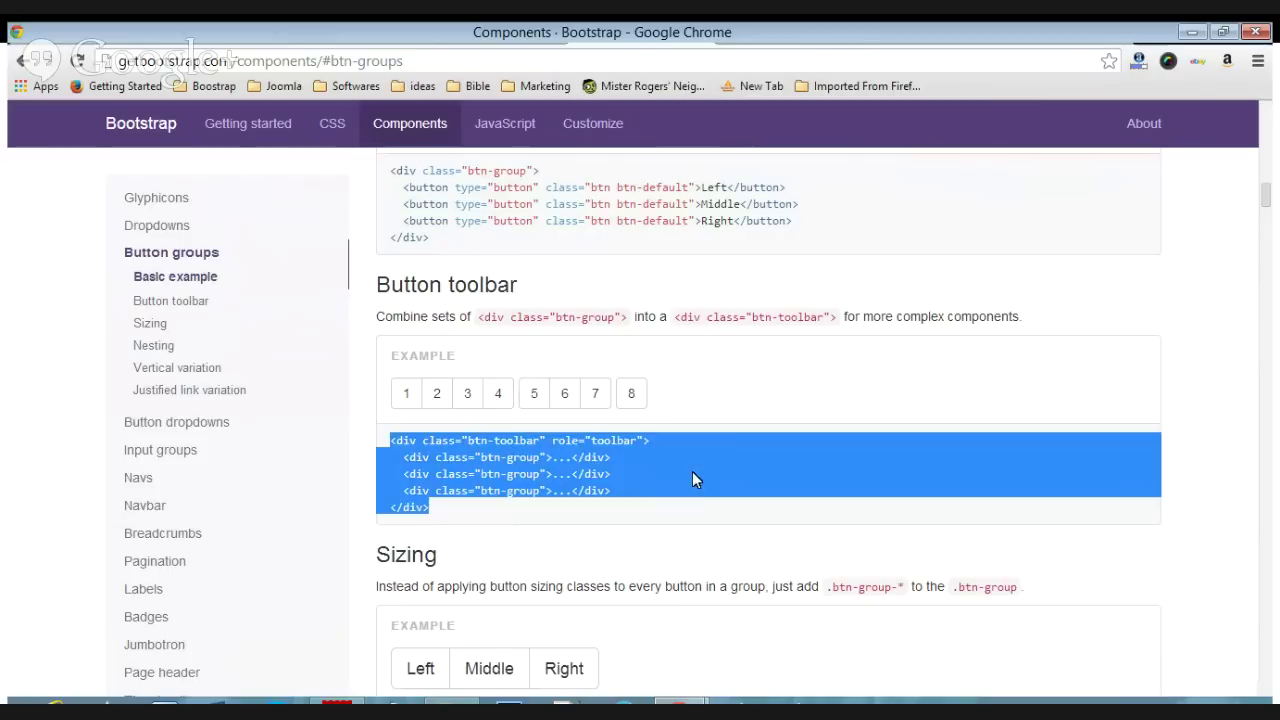
click(703, 510)
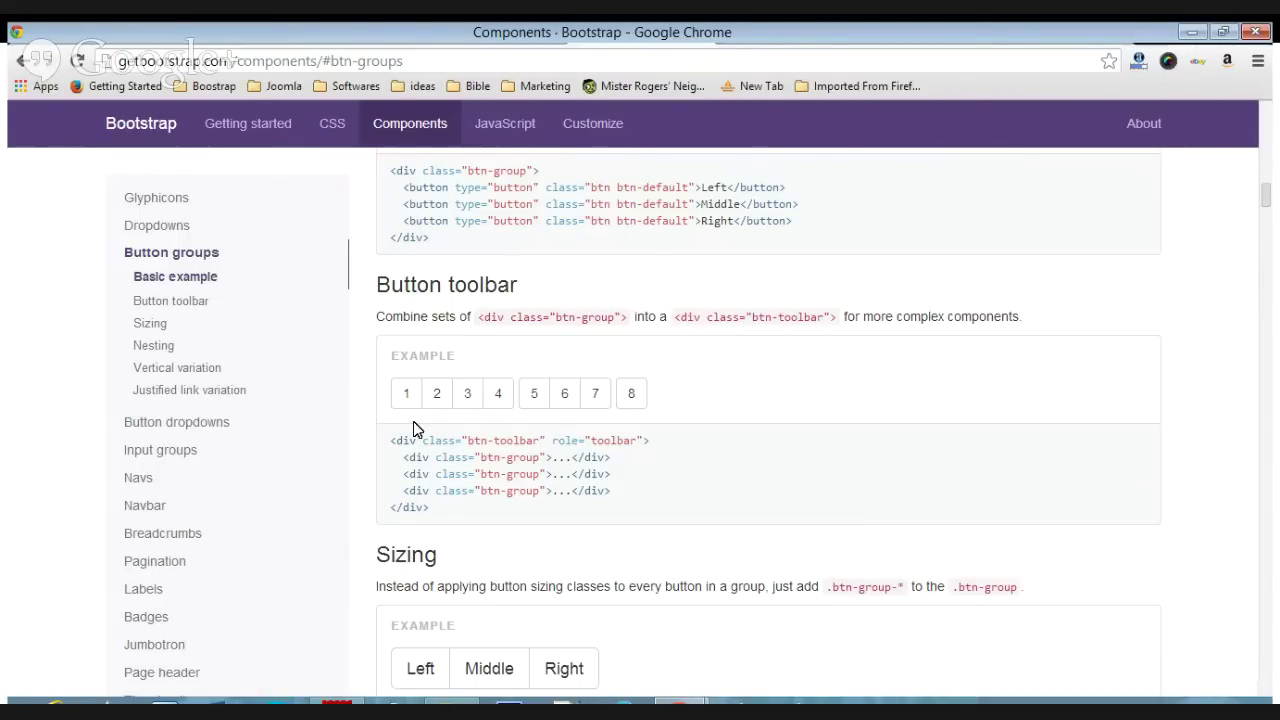
click(170, 300)
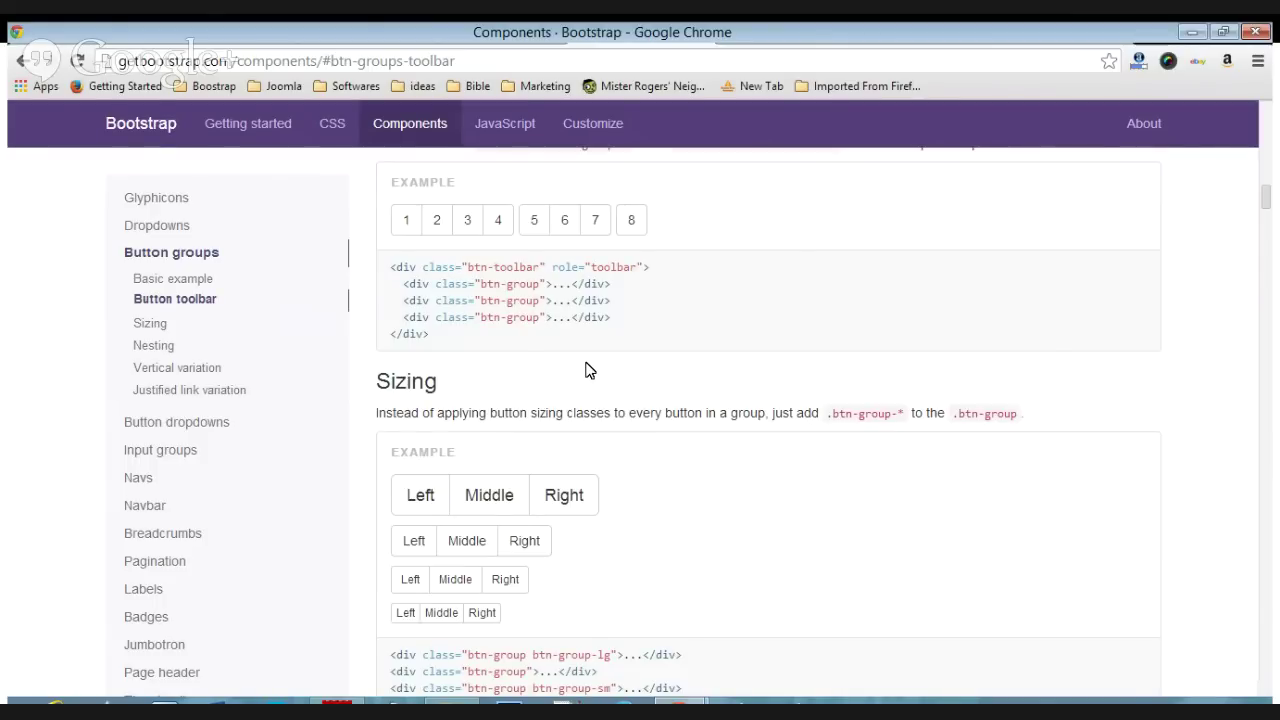
Jump to the Button dropdowns section and show the single button dropdown examples.
scroll(286, 357, down, 2)
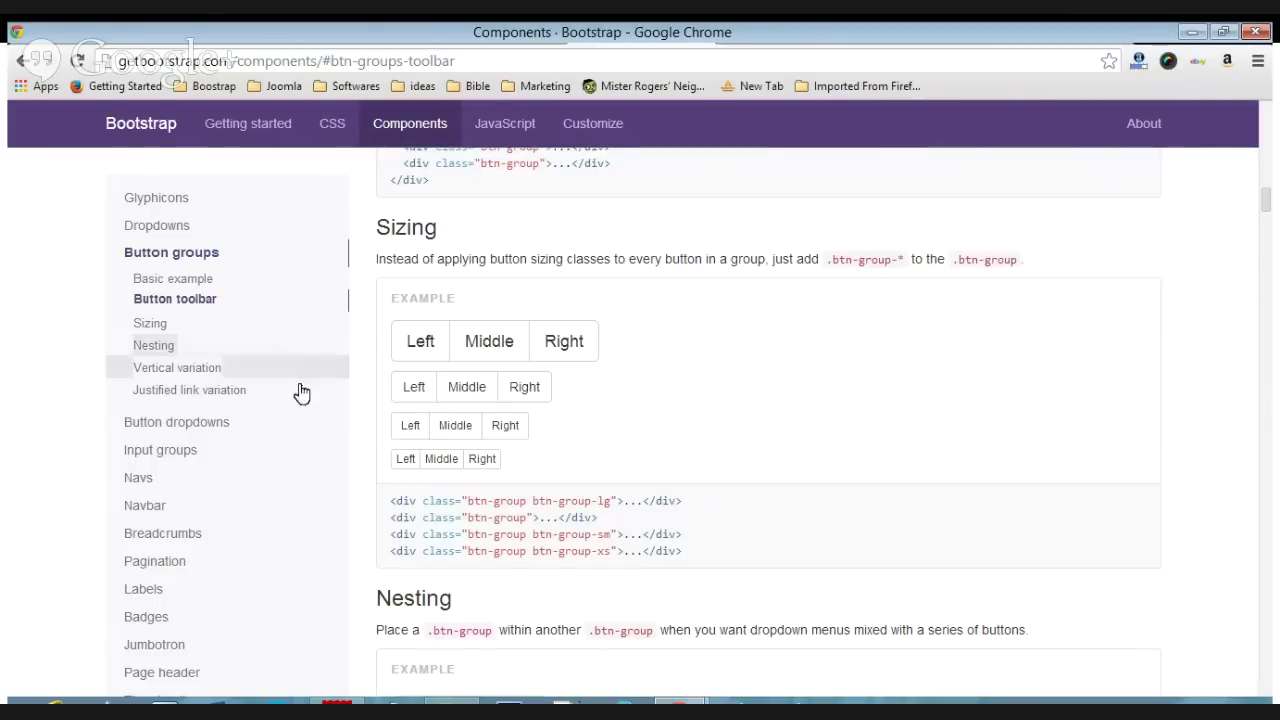
click(233, 435)
scroll(800, 325, down, 4)
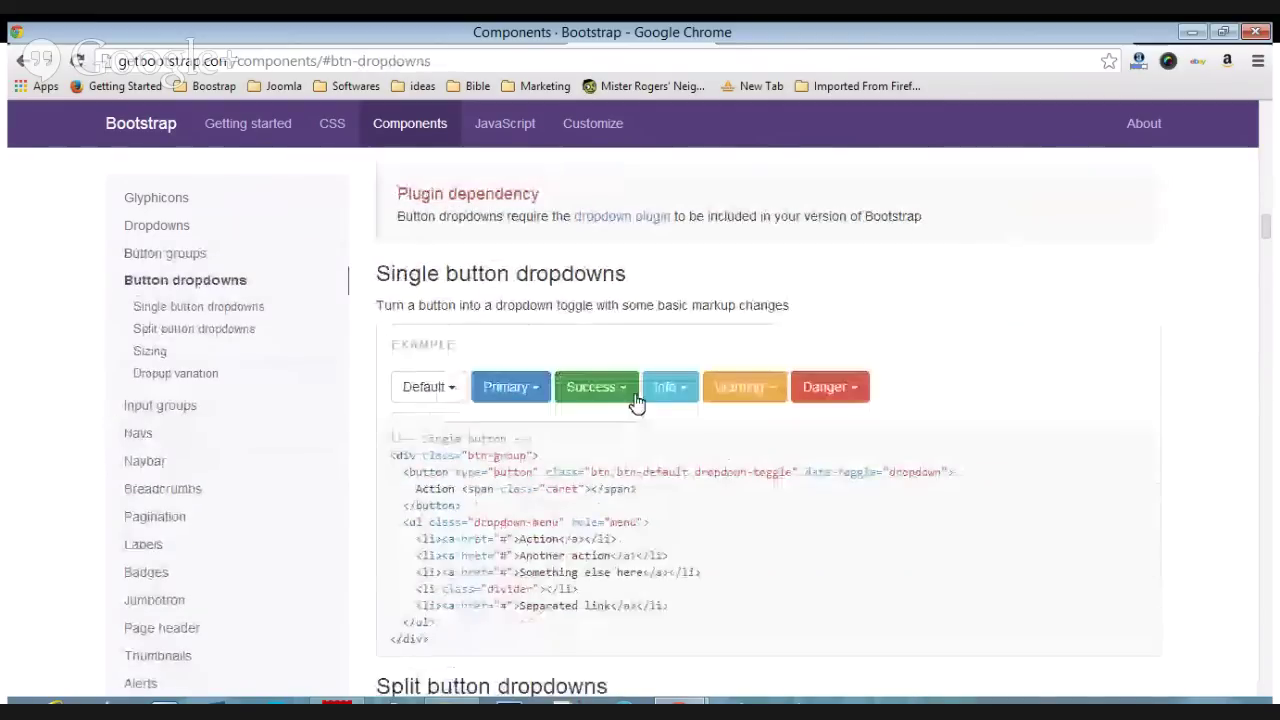
Open and close the Danger, Warning, Info, Success and Primary example dropdowns.
click(830, 232)
click(825, 232)
click(780, 240)
click(766, 240)
click(690, 240)
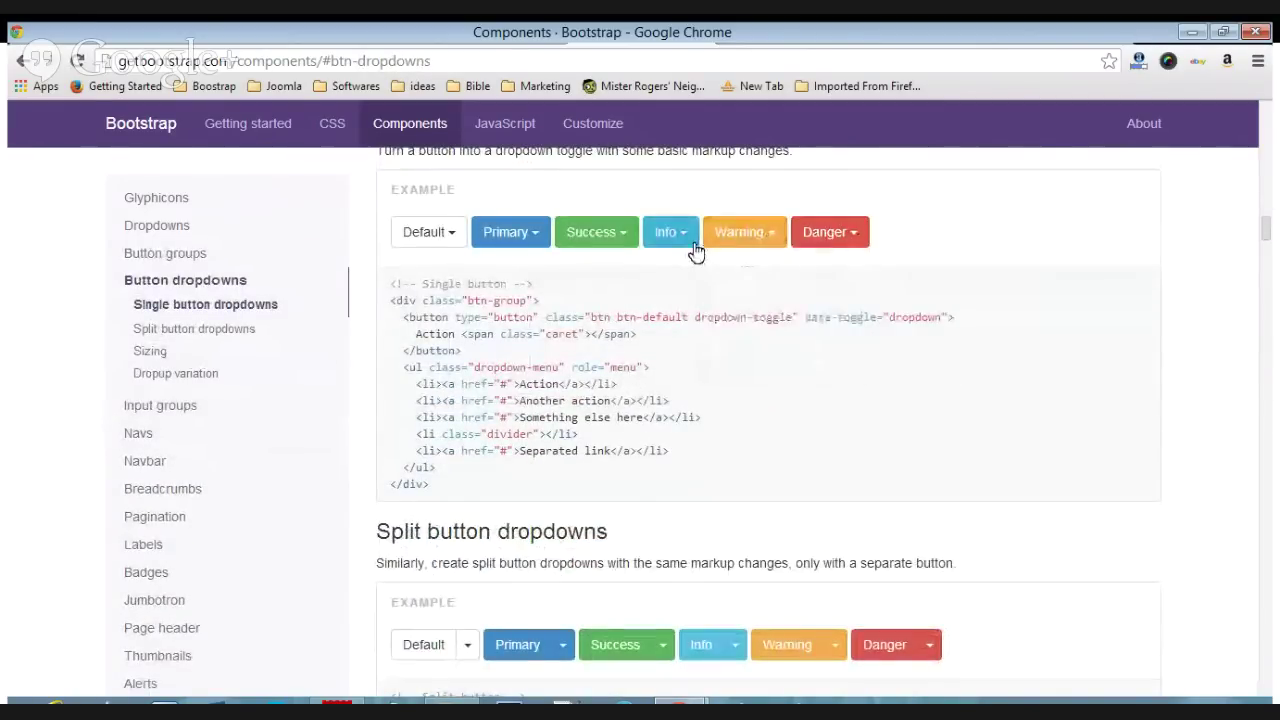
click(690, 240)
click(624, 238)
click(618, 238)
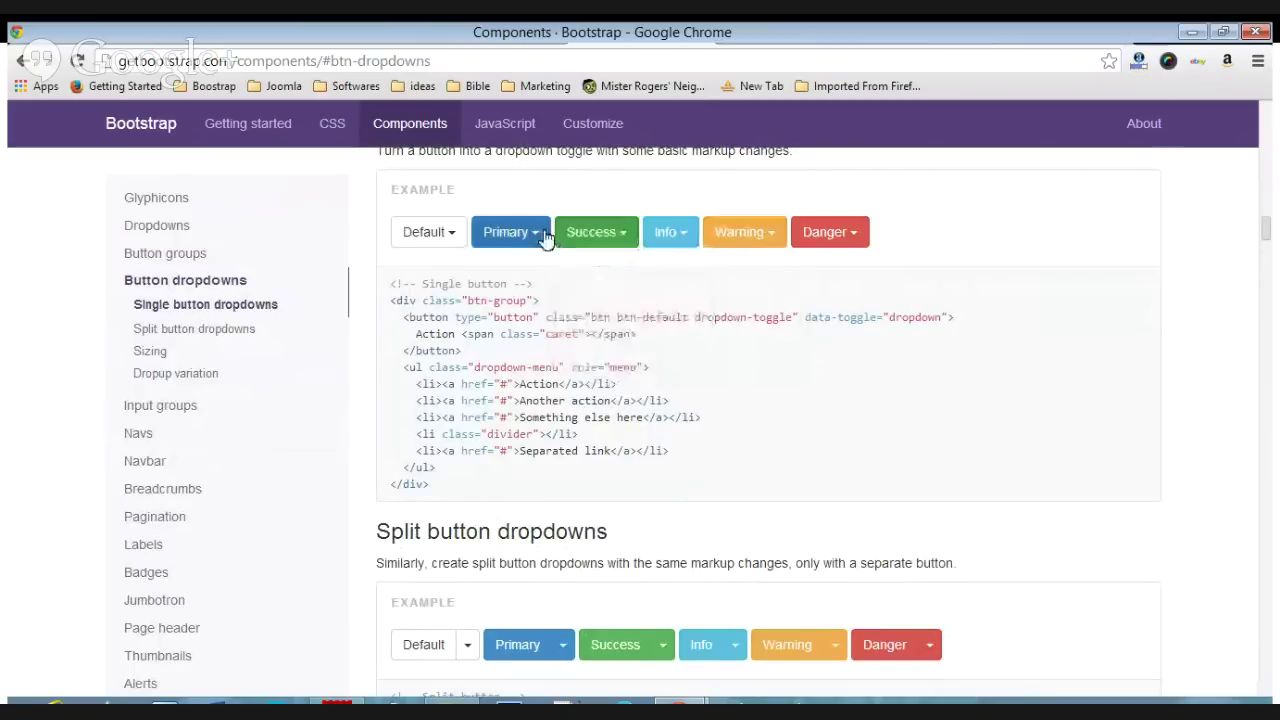
click(536, 236)
click(537, 236)
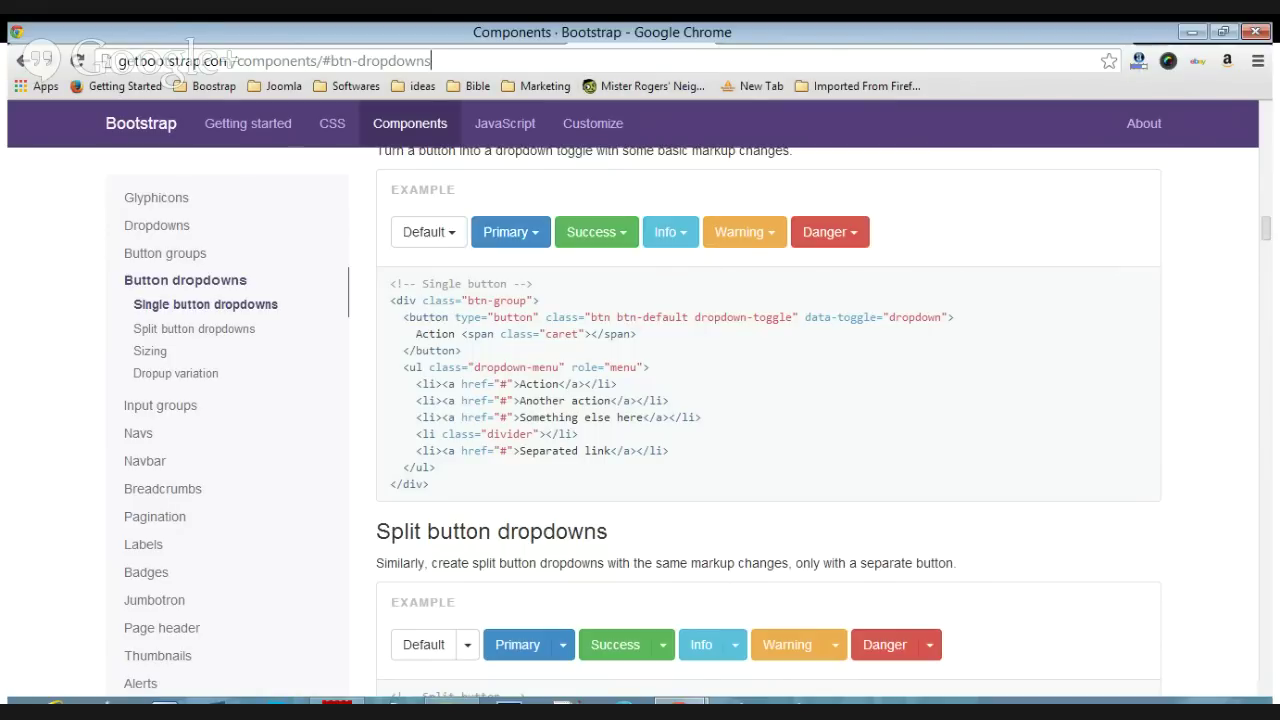
Load the Learn Joomla Fast website from the address bar.
click(232, 61)
text(www.)
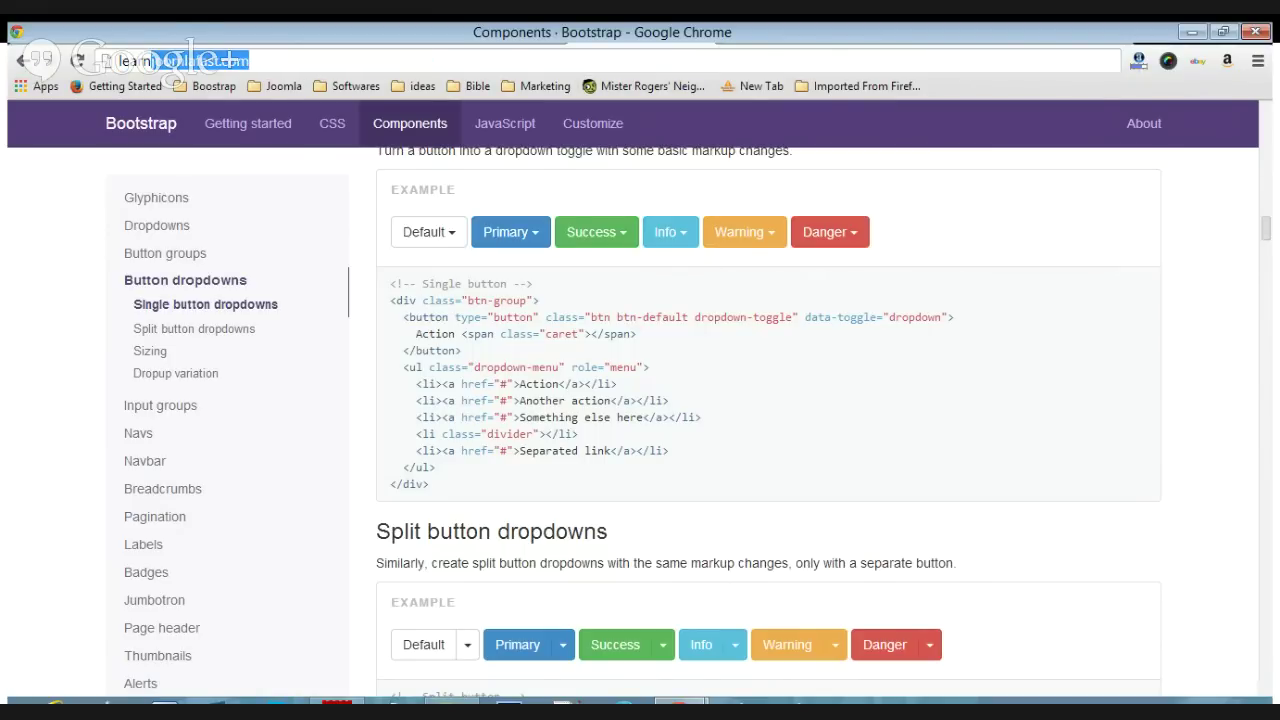
key(Return)
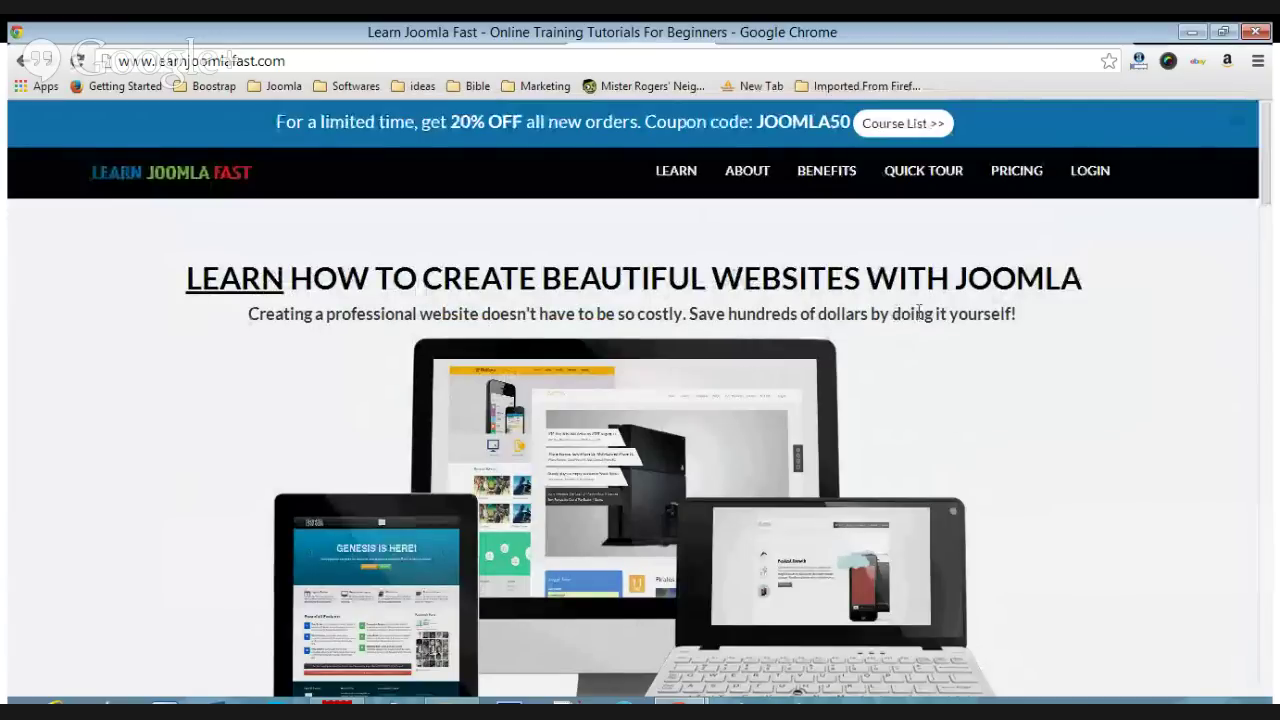
Scroll the homepage down to the footer, past the 2,000 students, 30+ countries and 300+ lessons stats.
scroll(918, 318, down, 2)
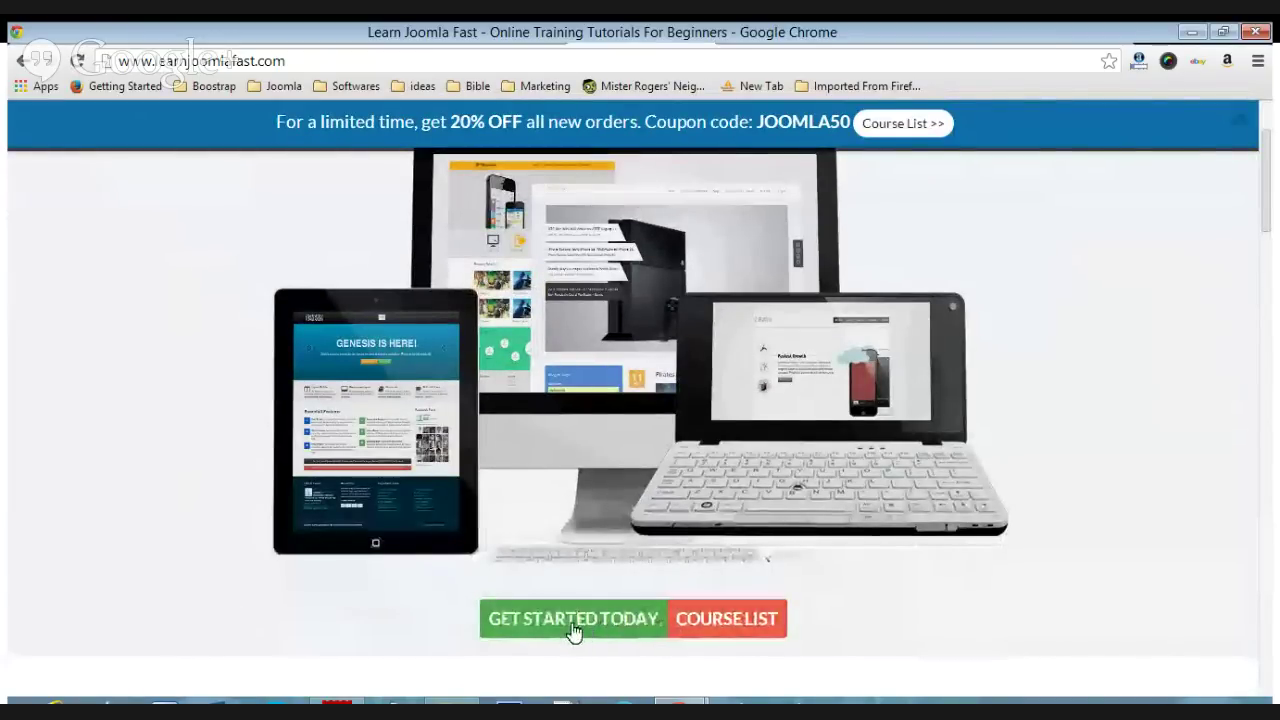
scroll(940, 512, down, 2)
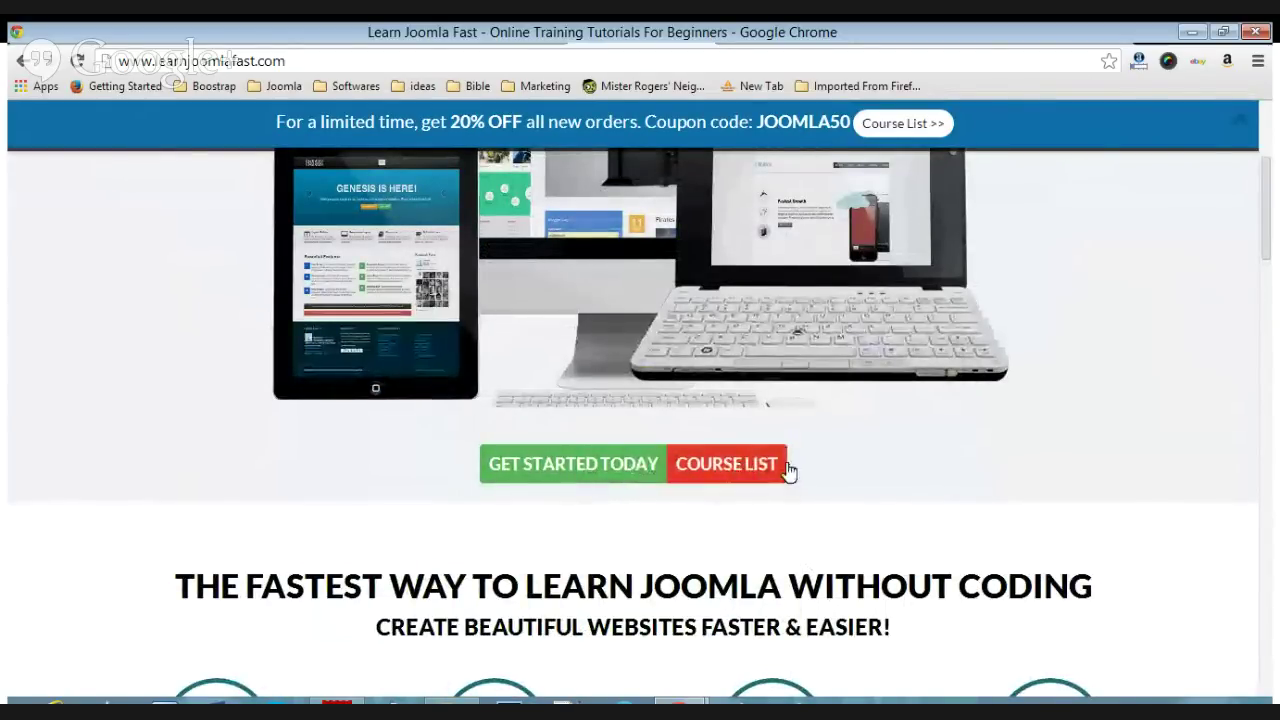
scroll(835, 465, down, 4)
scroll(838, 453, down, 8)
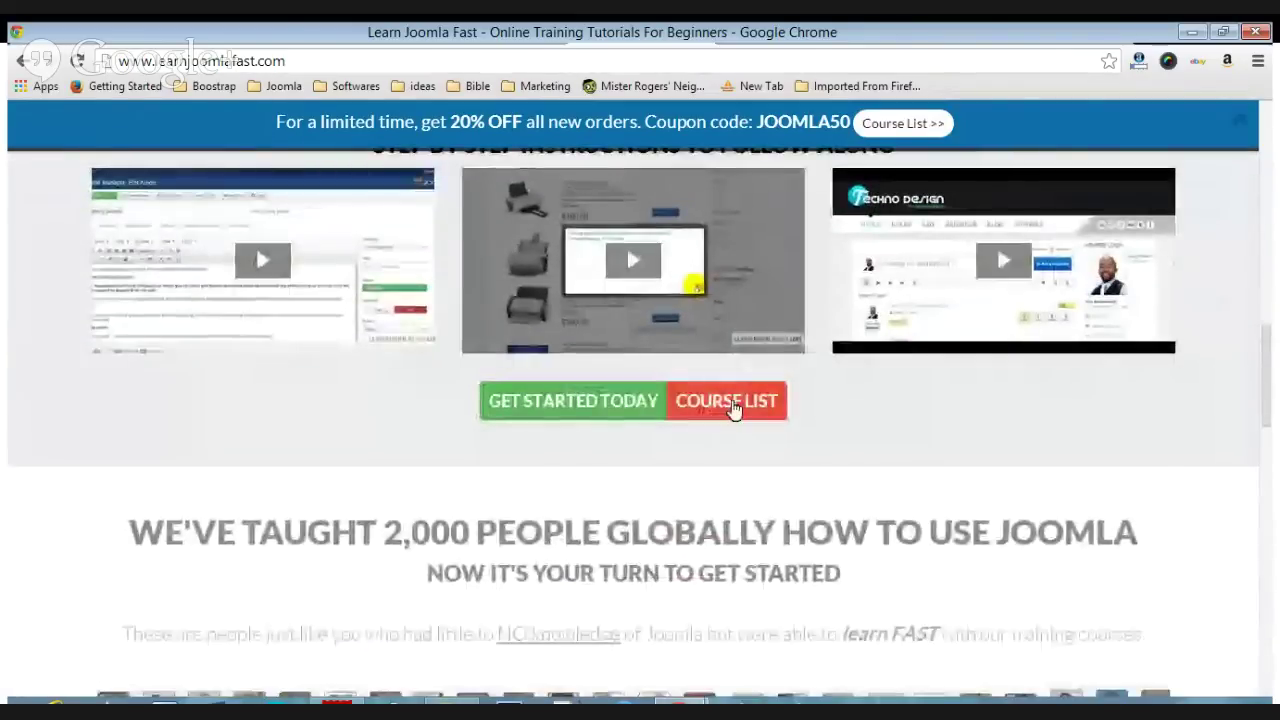
scroll(783, 408, down, 14)
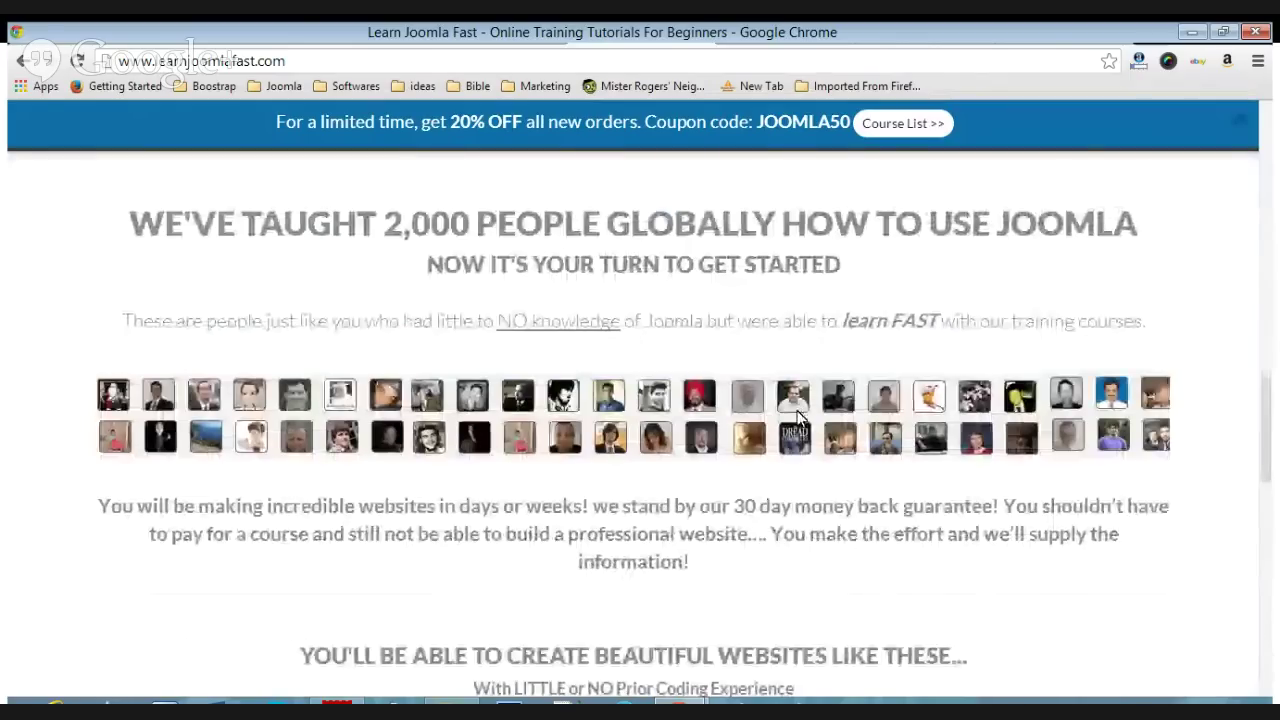
scroll(743, 437, down, 2)
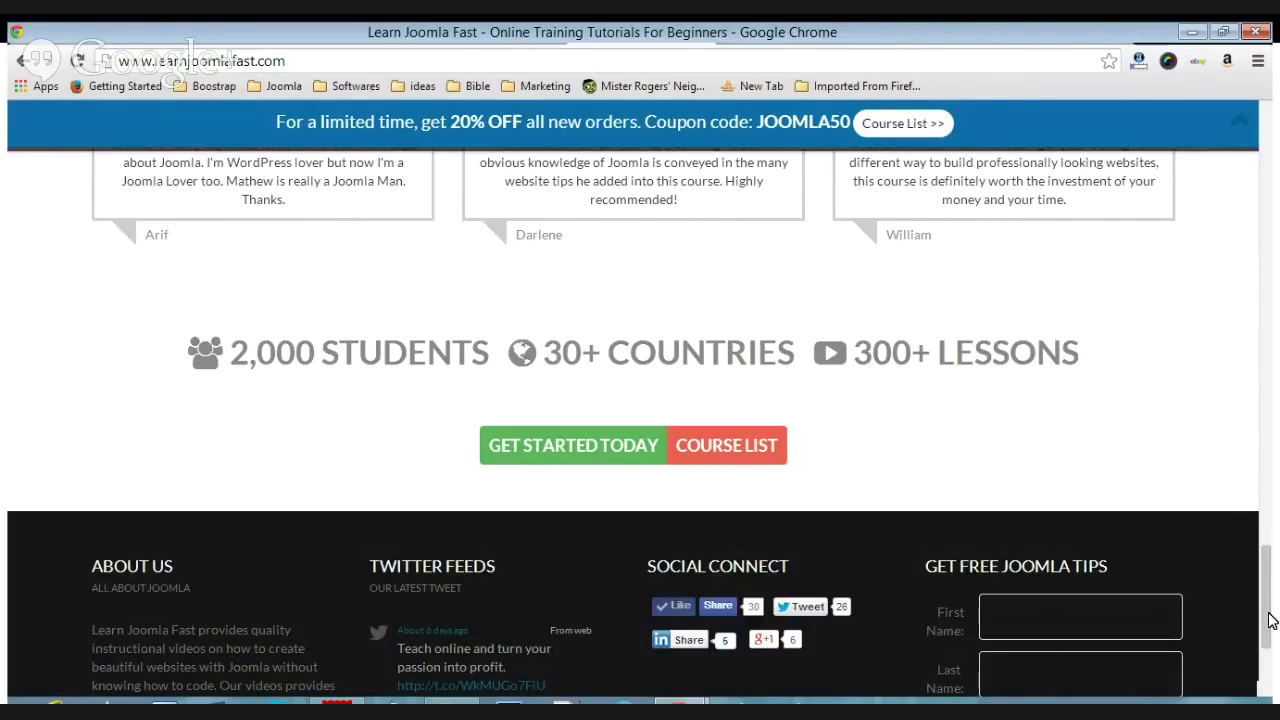
Return to the top of the homepage showing 'Learn How to Create Beautiful Websites with Joomla'.
drag(1266, 620, 1262, 166)
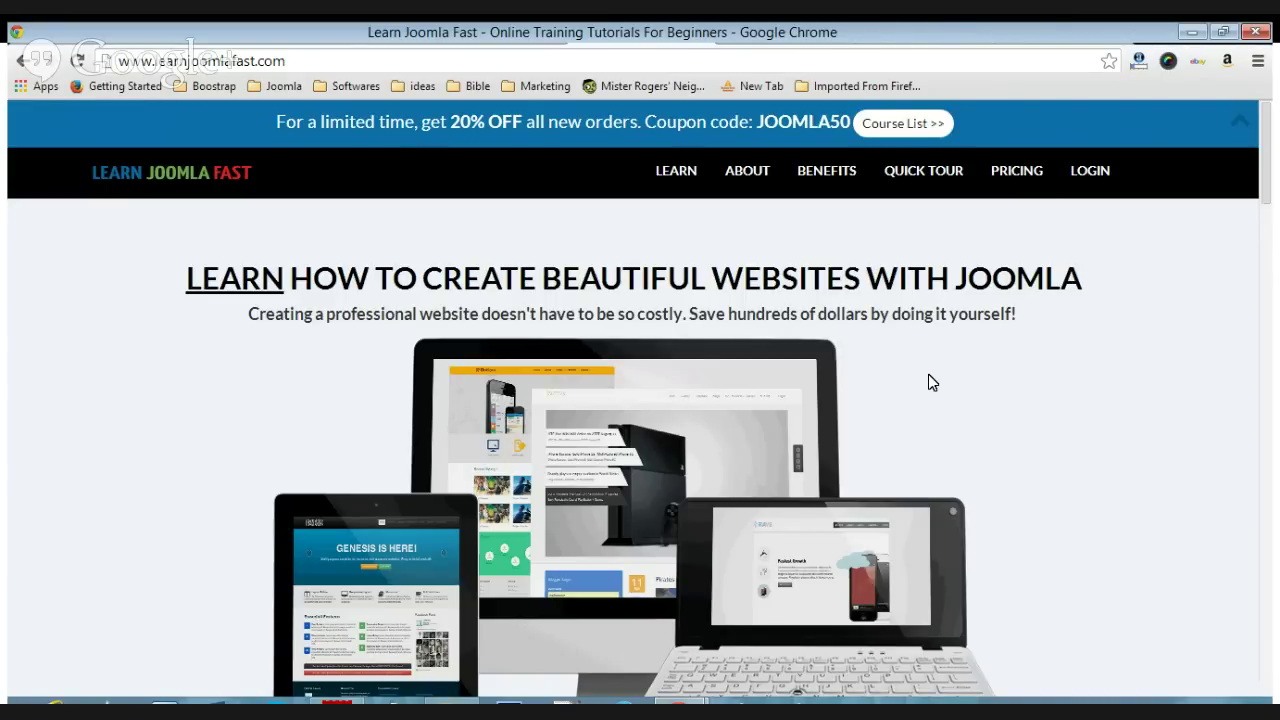
scroll(896, 384, down, 4)
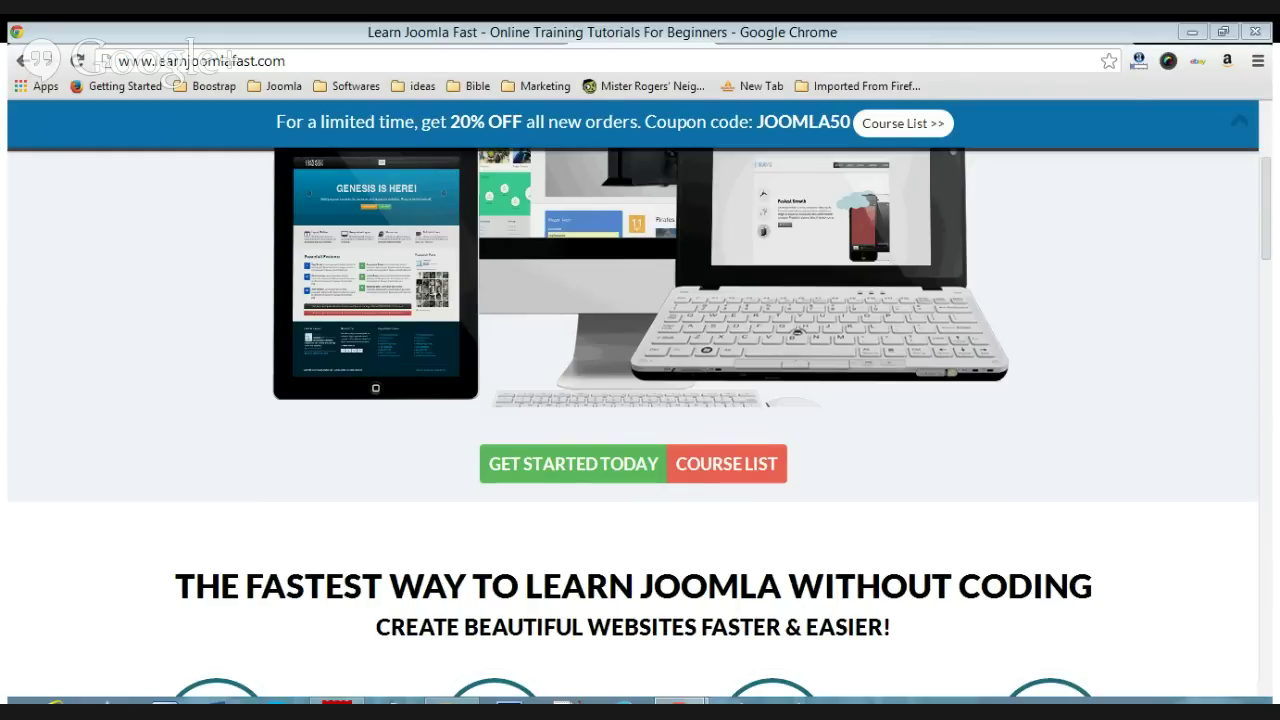
scroll(998, 313, up, 4)
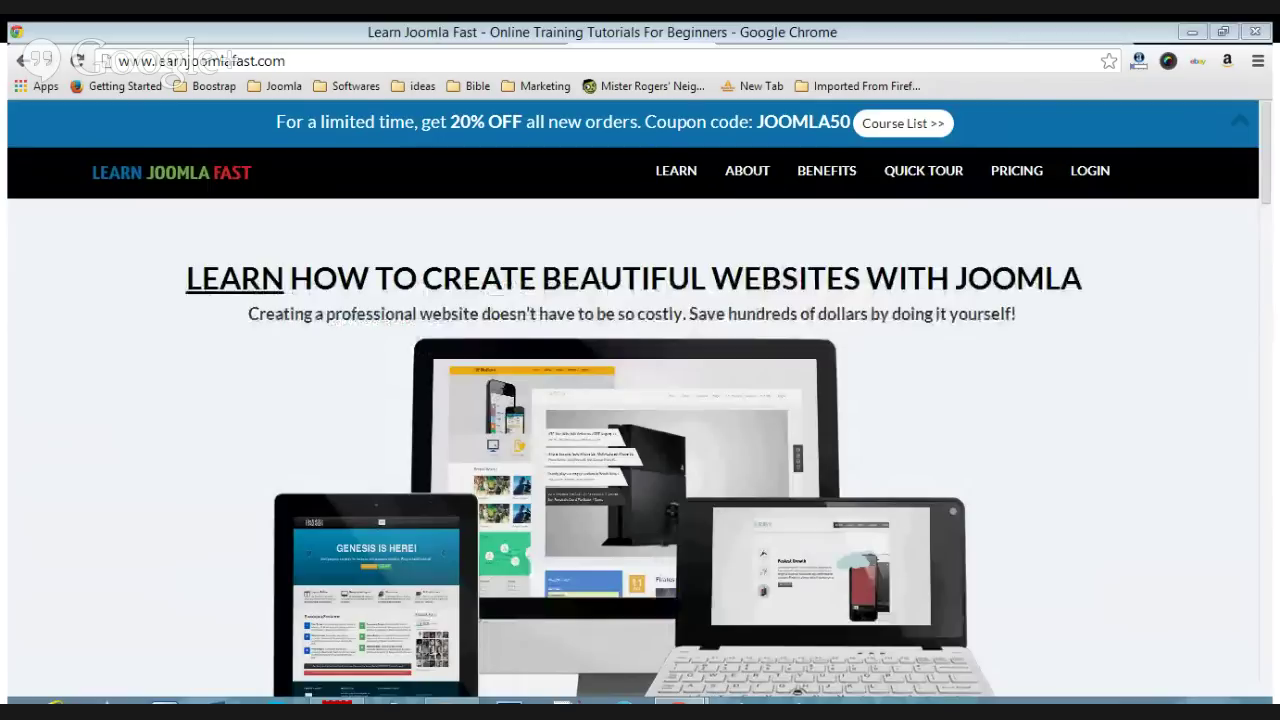
Load the jtest Joomla installer page by adding /jtest to the site address.
click(346, 61)
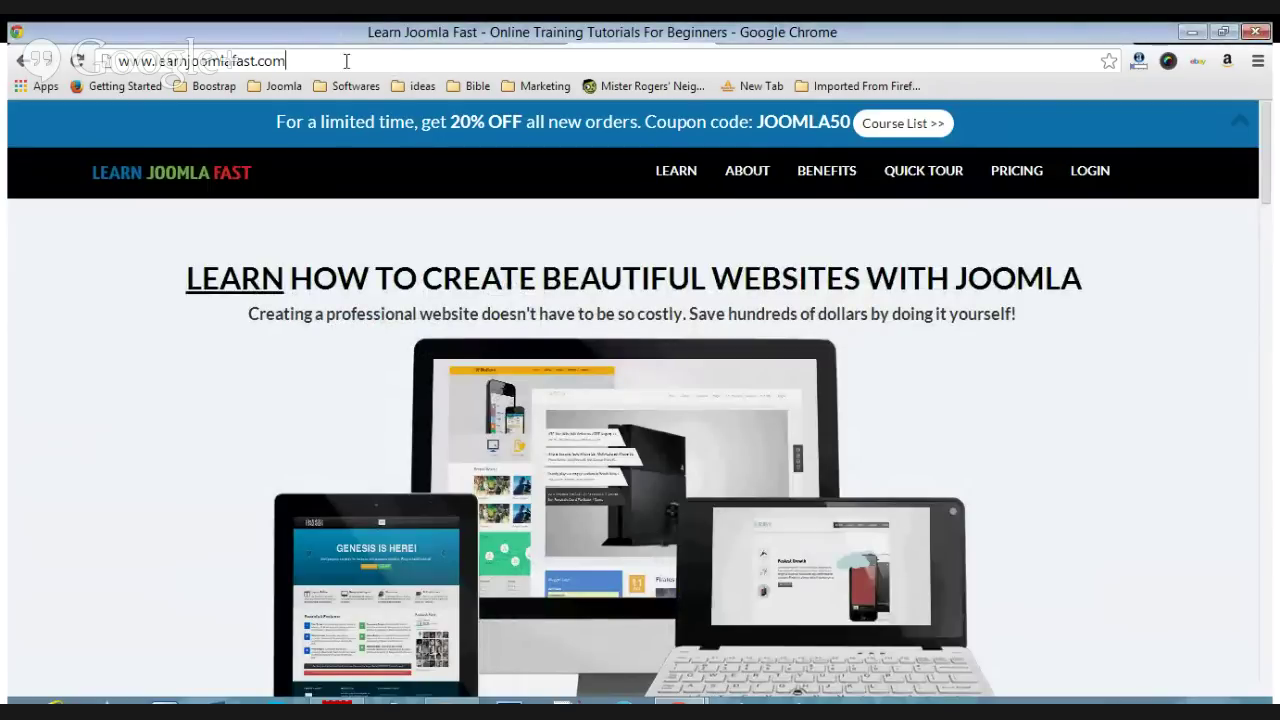
text(/jtest)
key(Return)
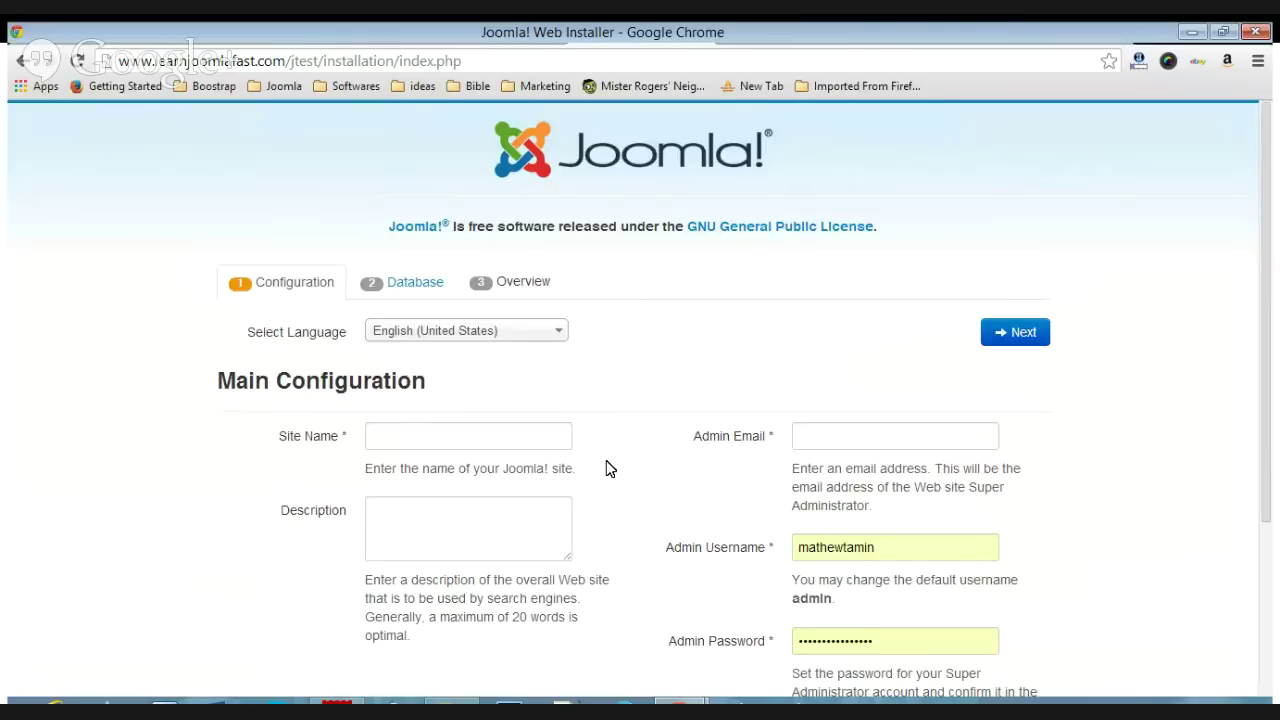
Keep English (United States) as the installer language and start entering Jtest as Site Name.
click(526, 441)
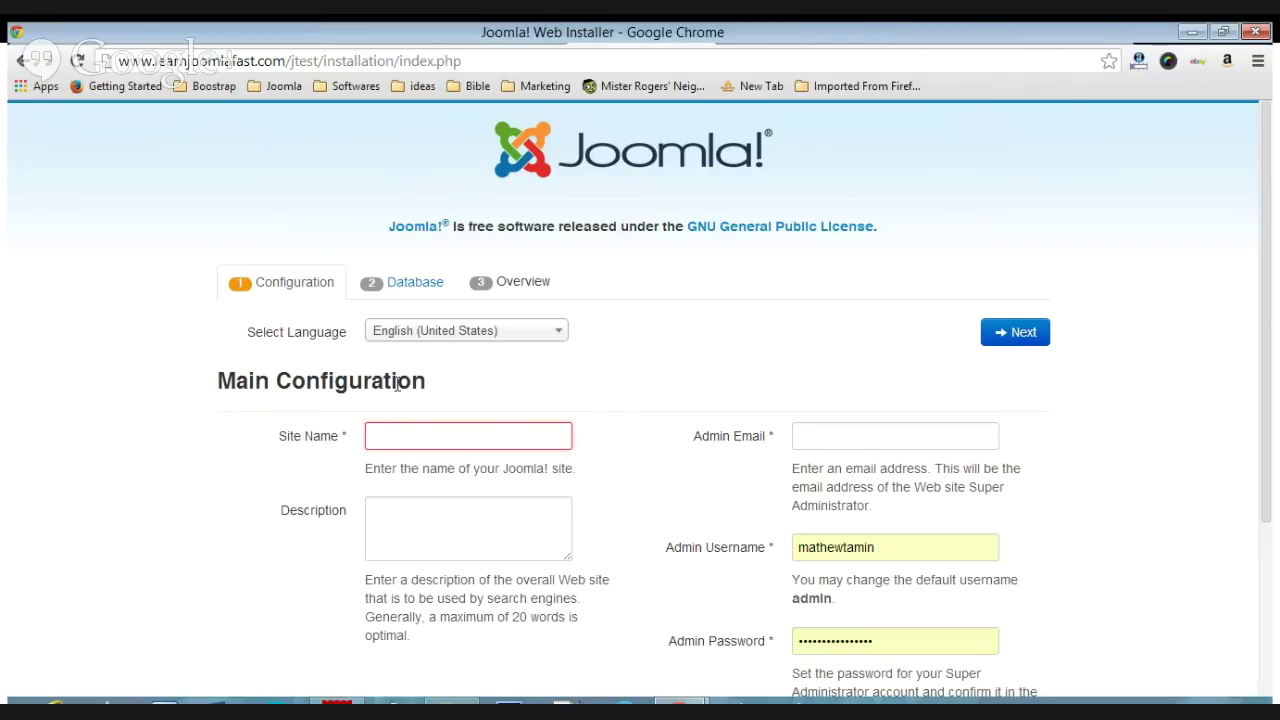
click(465, 335)
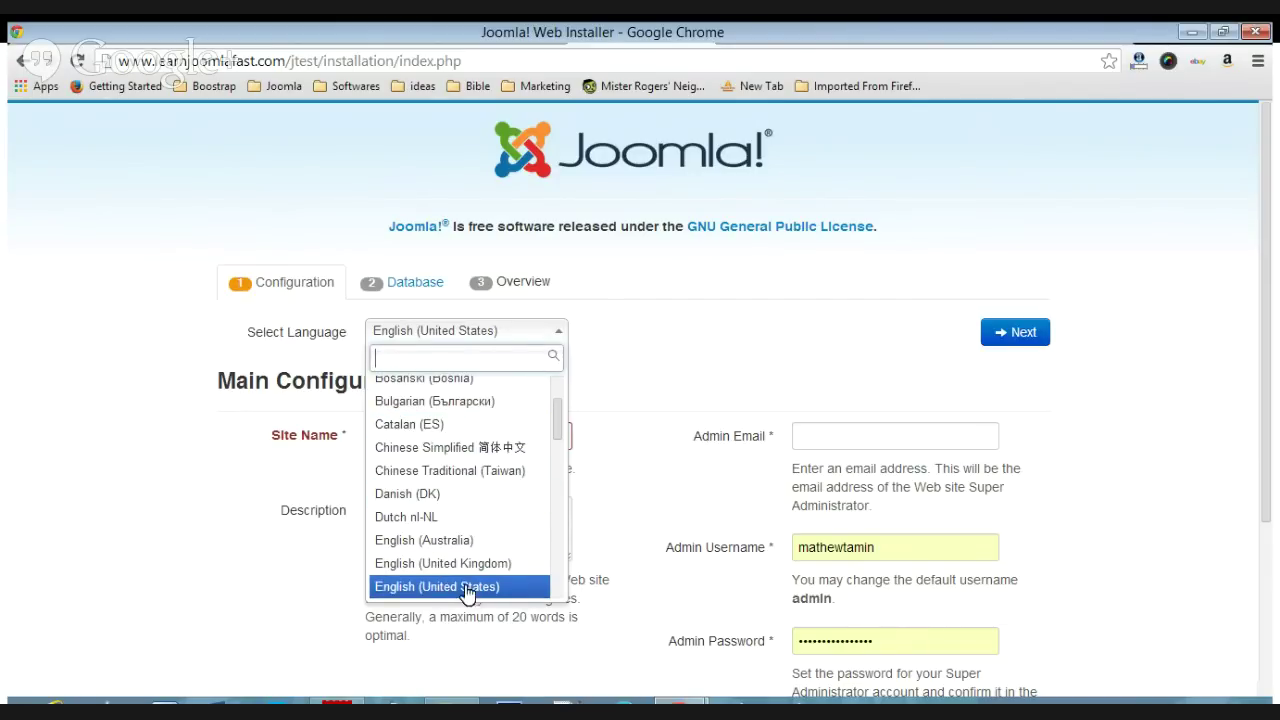
click(592, 443)
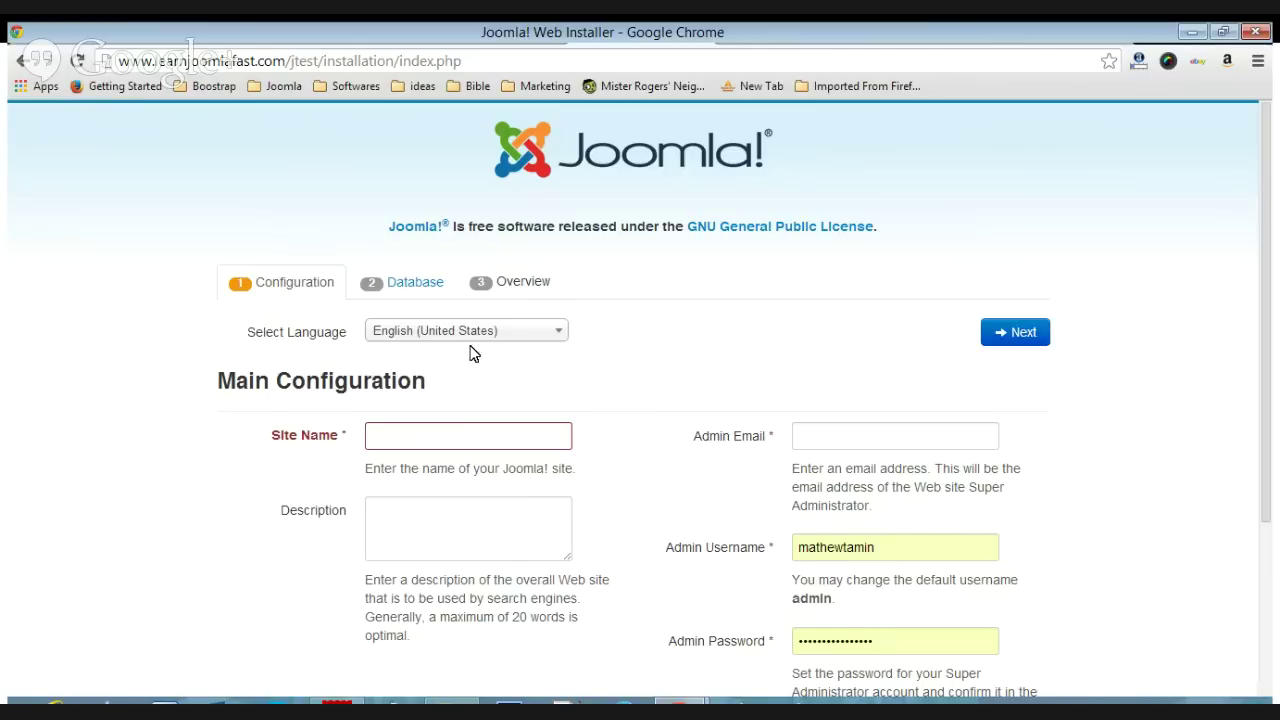
click(425, 432)
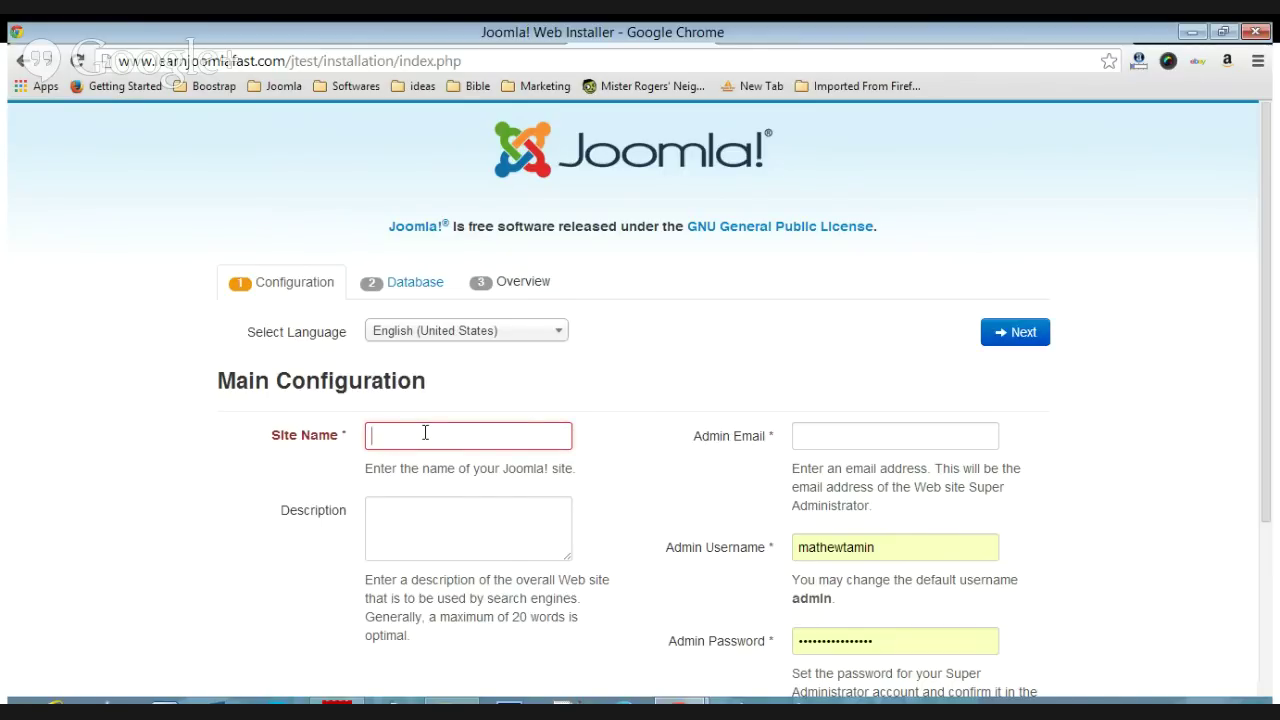
text(Jtest)
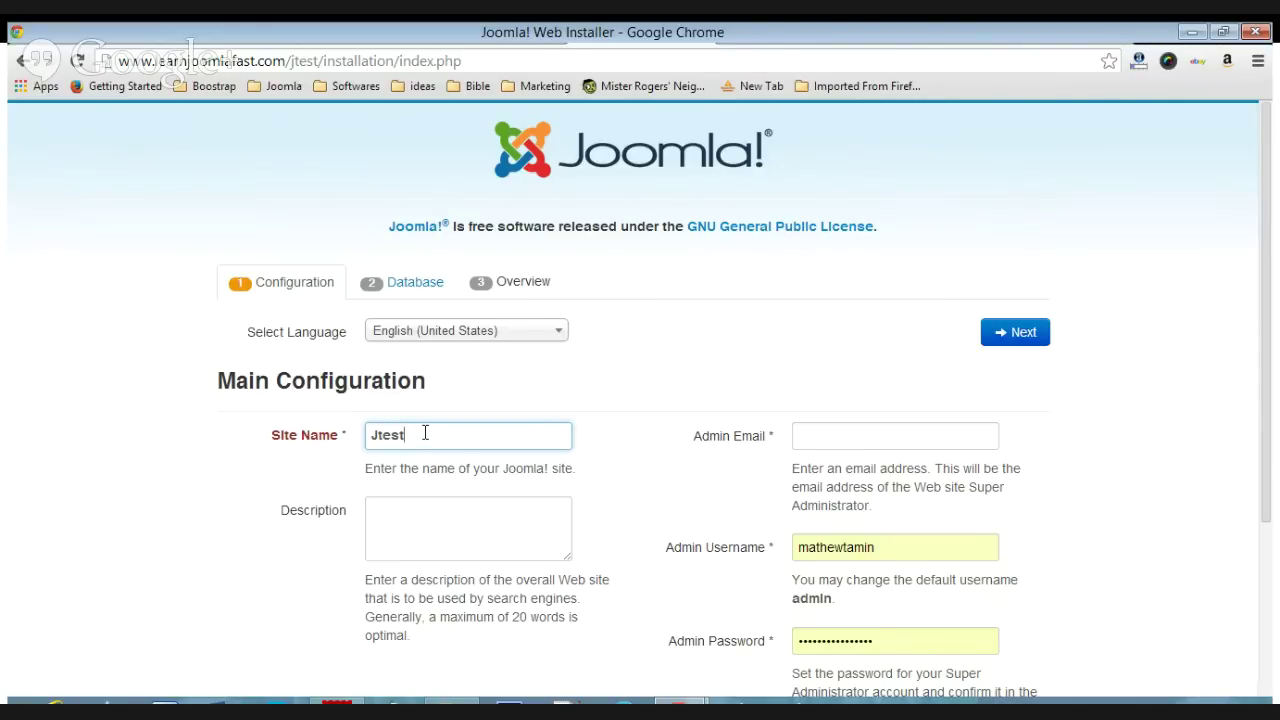
Replace the site name with 'Sure Fire Business Concept'.
scroll(430, 435, down, 2)
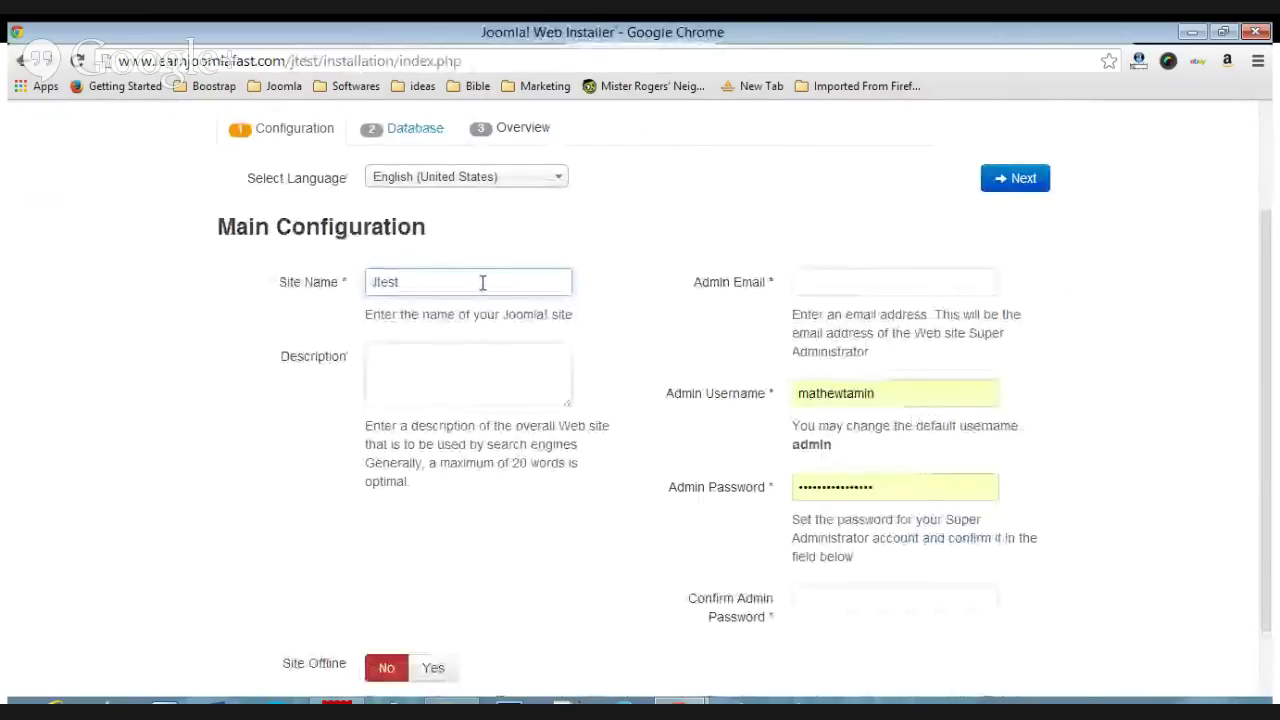
double_click(482, 283)
text(Sure Fire Bu)
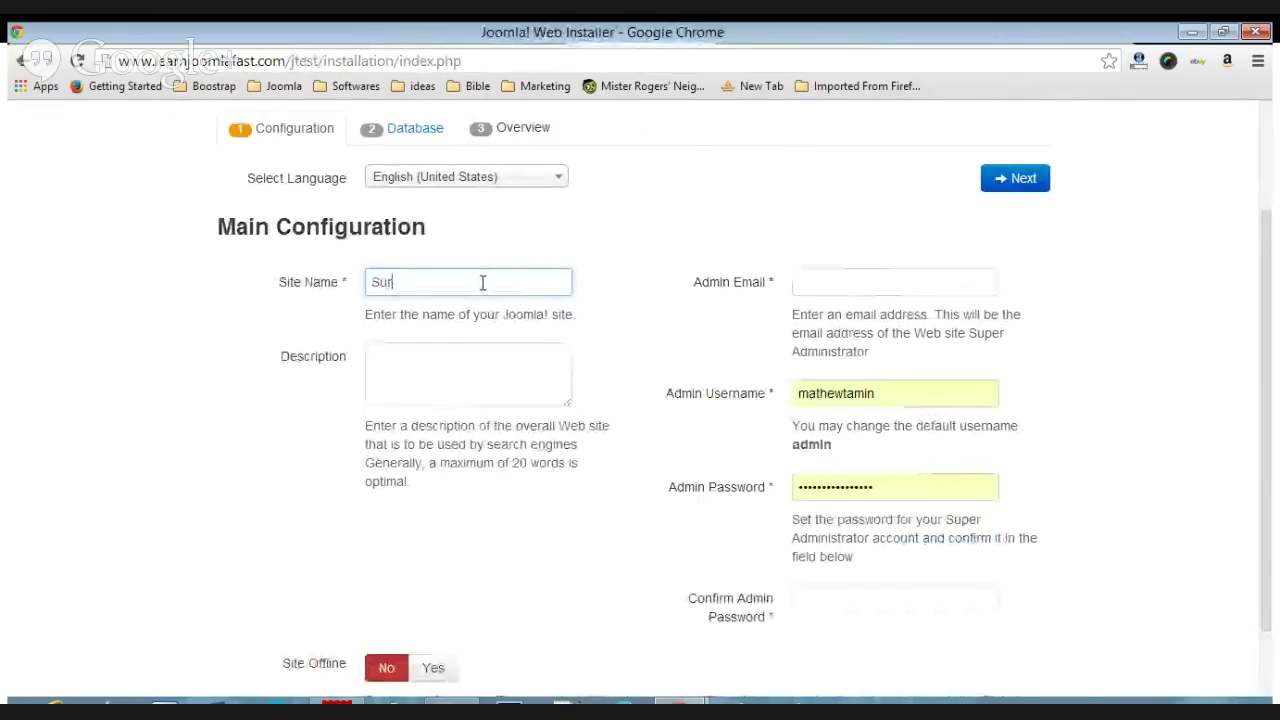
key(BackSpace)
key(BackSpace)
key(BackSpace)
key(BackSpace)
key(BackSpace)
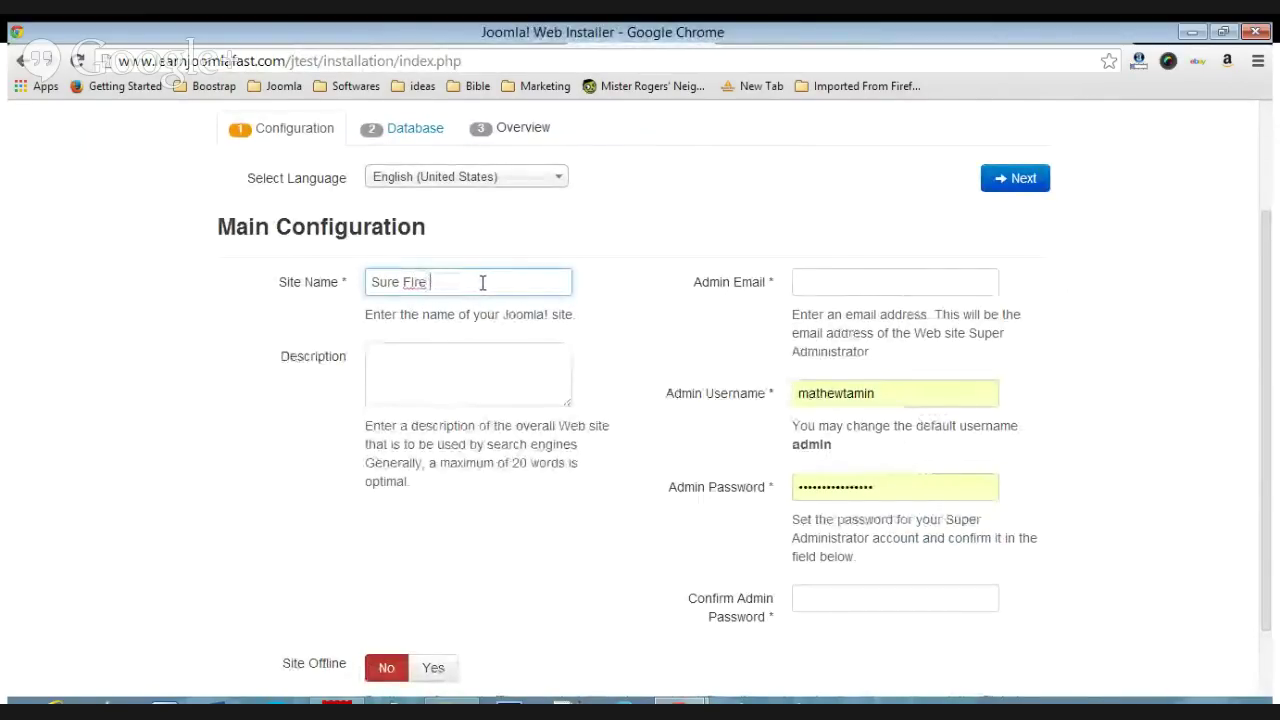
text(re Business Concept)
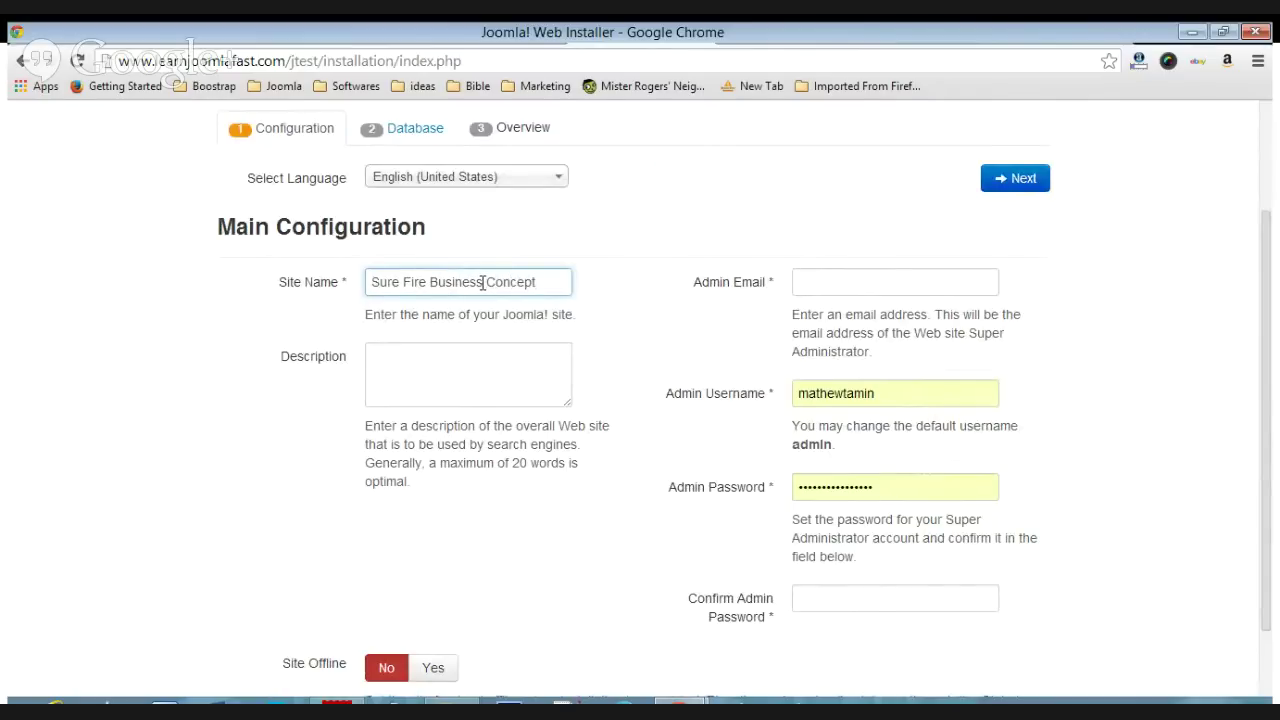
Enter the admin e-mail address and set the admin username to admin.
click(832, 284)
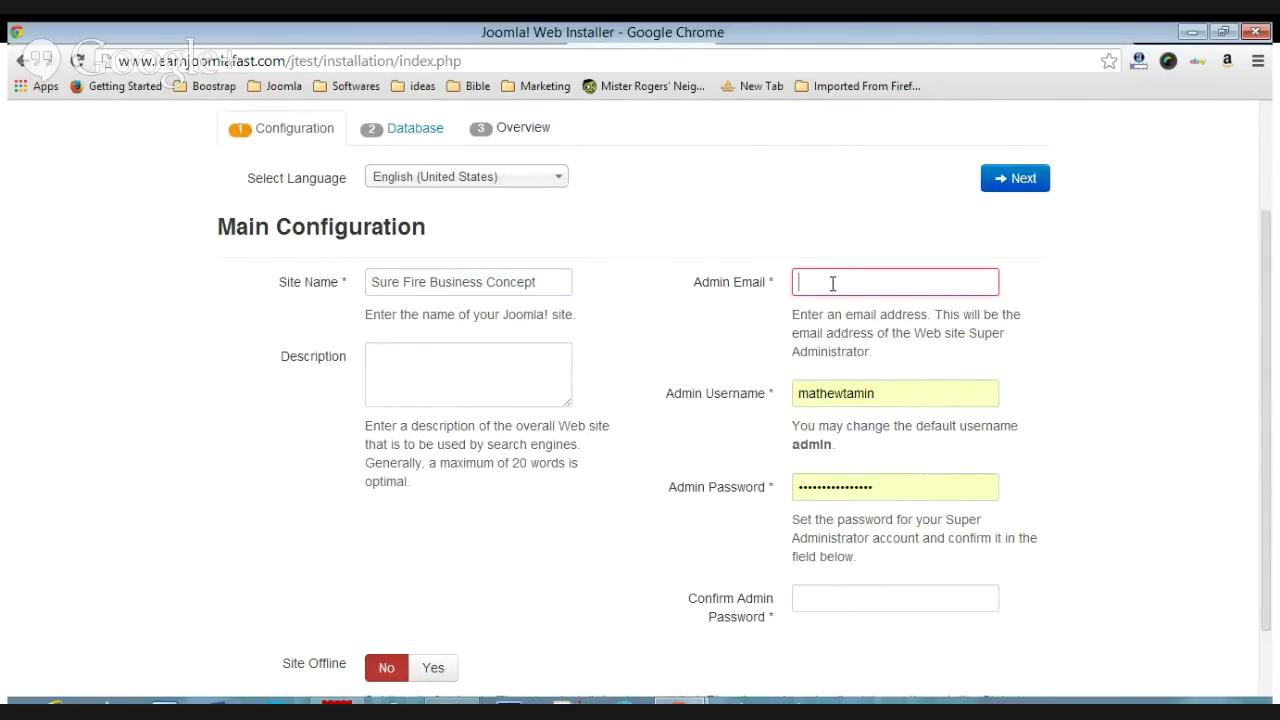
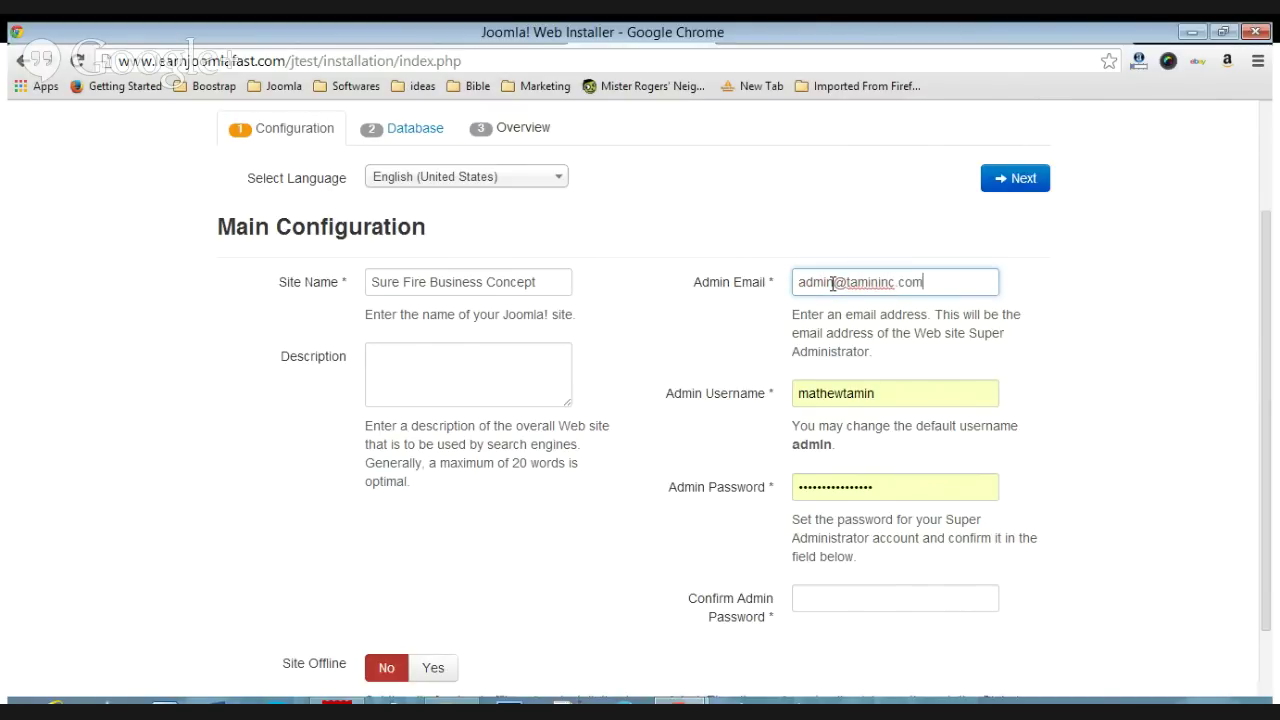
key(Tab)
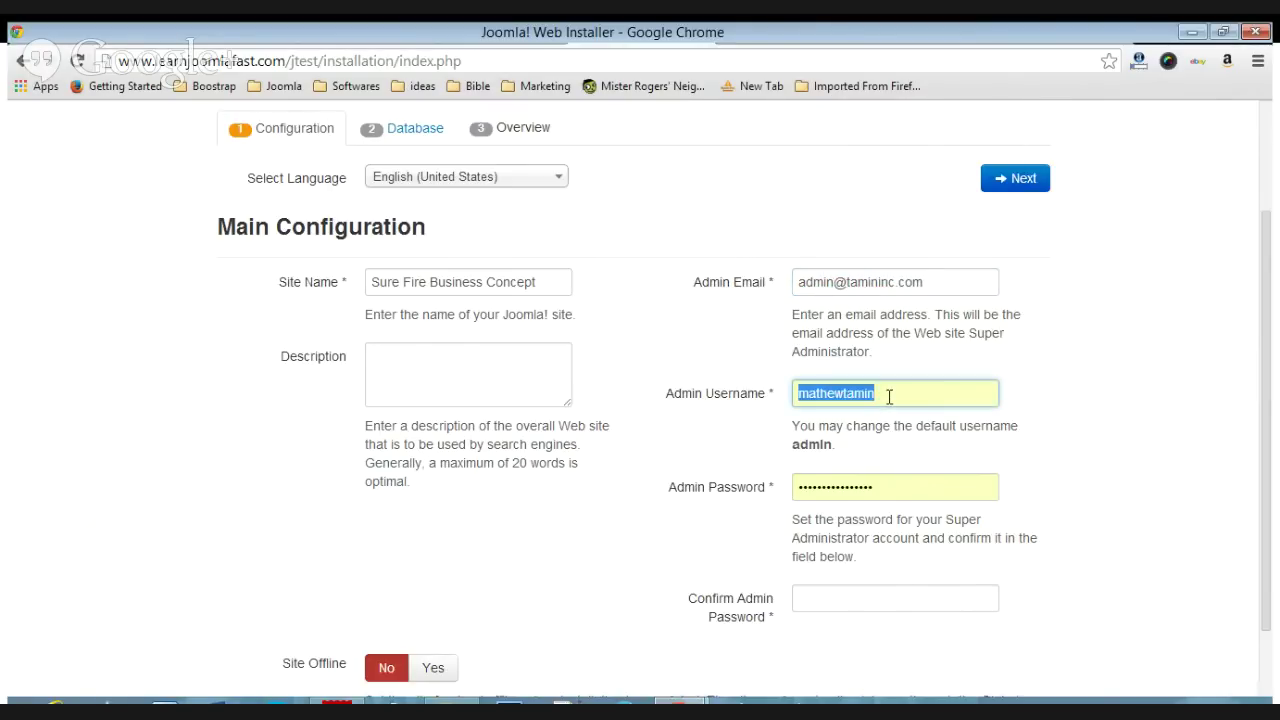
text(admin)
Enter and confirm the admin password.
key(Tab)
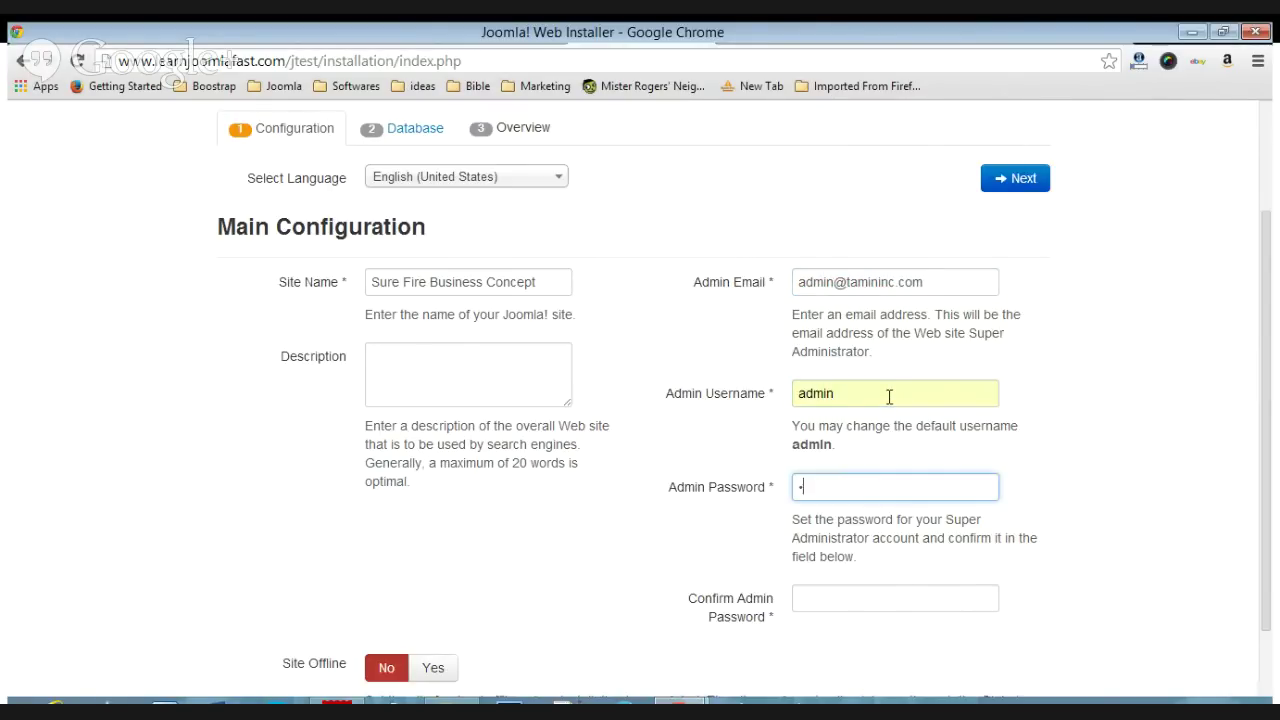
click(881, 595)
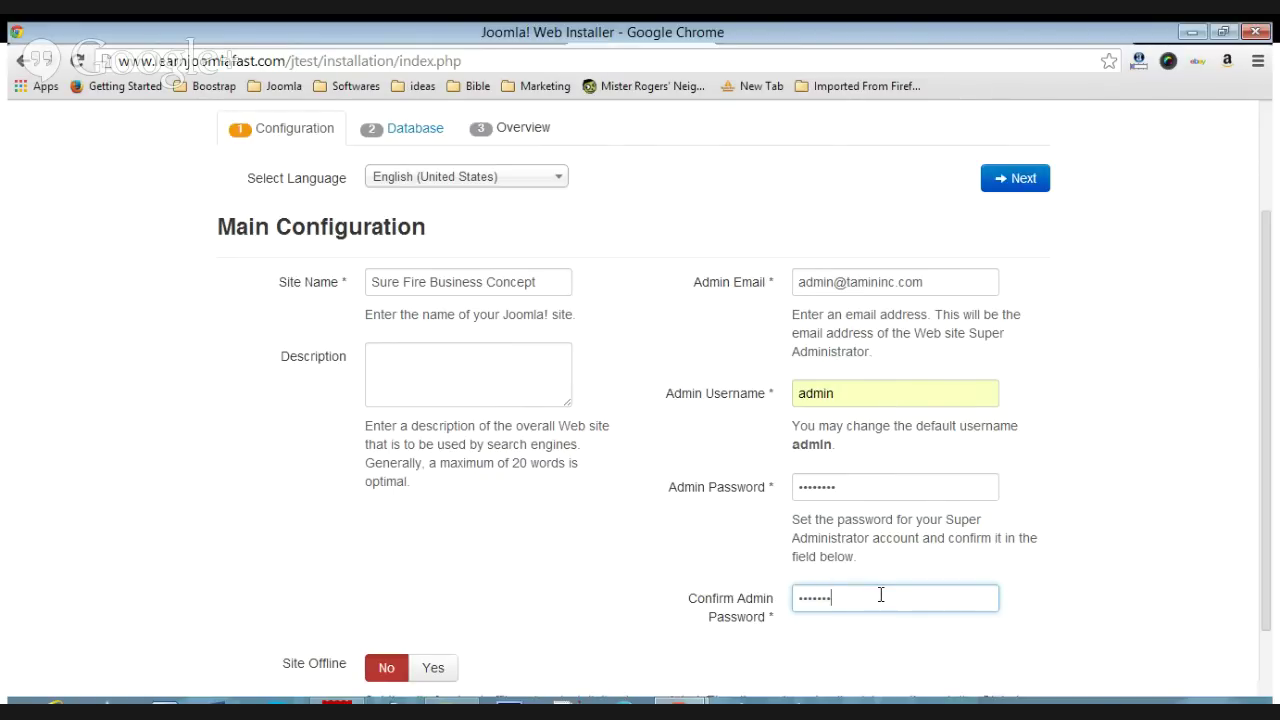
scroll(1106, 491, up, 3)
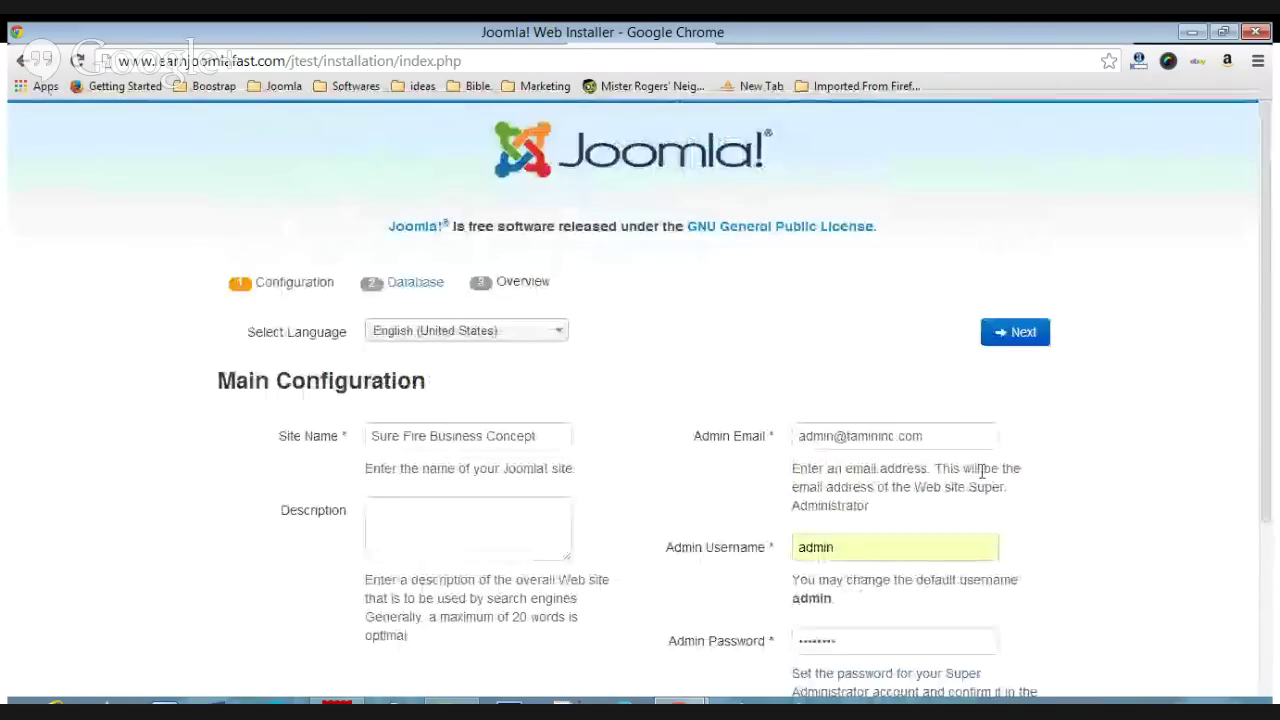
Advance to the Database Configuration step and bring up cPanel's Current Databases list.
click(1022, 334)
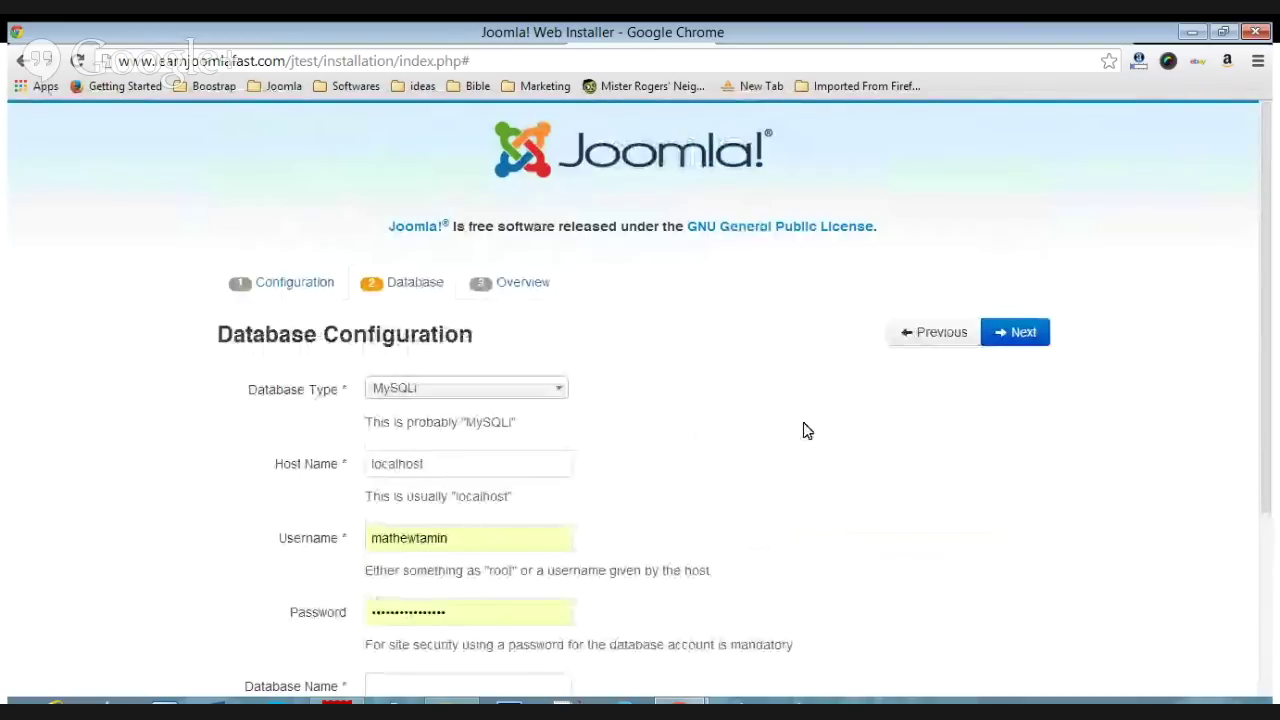
scroll(805, 430, down, 3)
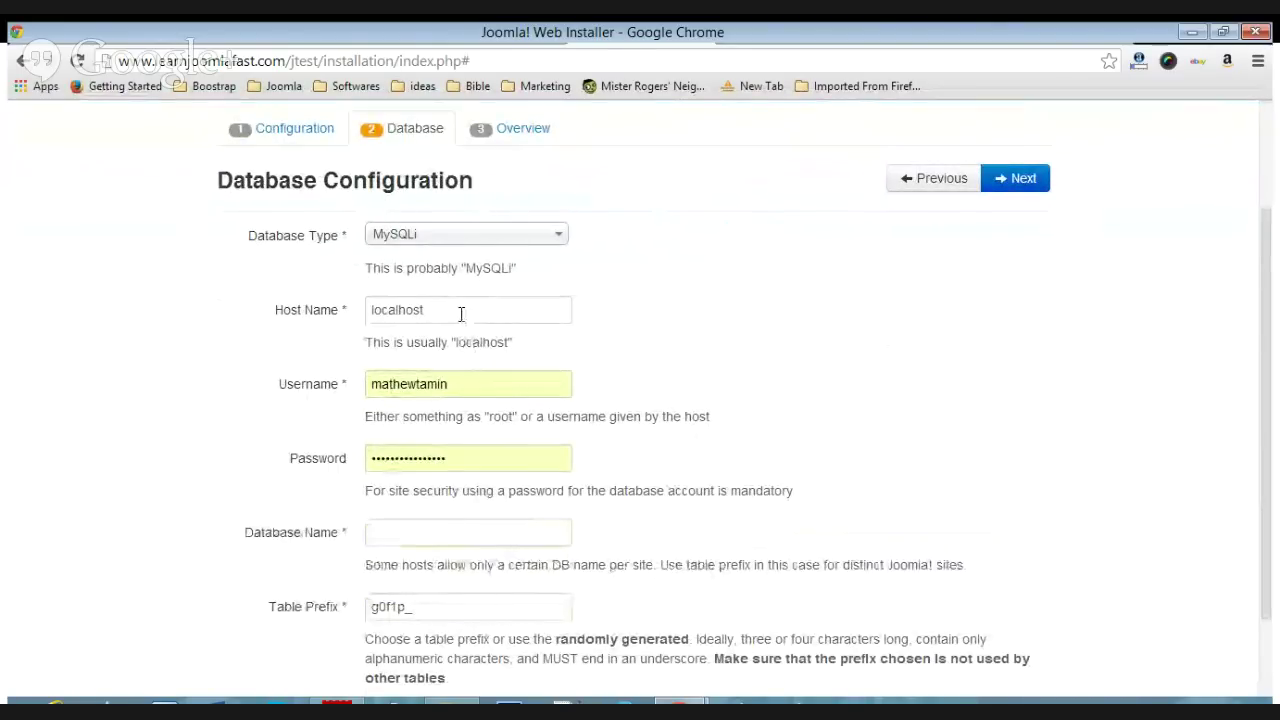
key(alt+Tab)
scroll(520, 350, down, 3)
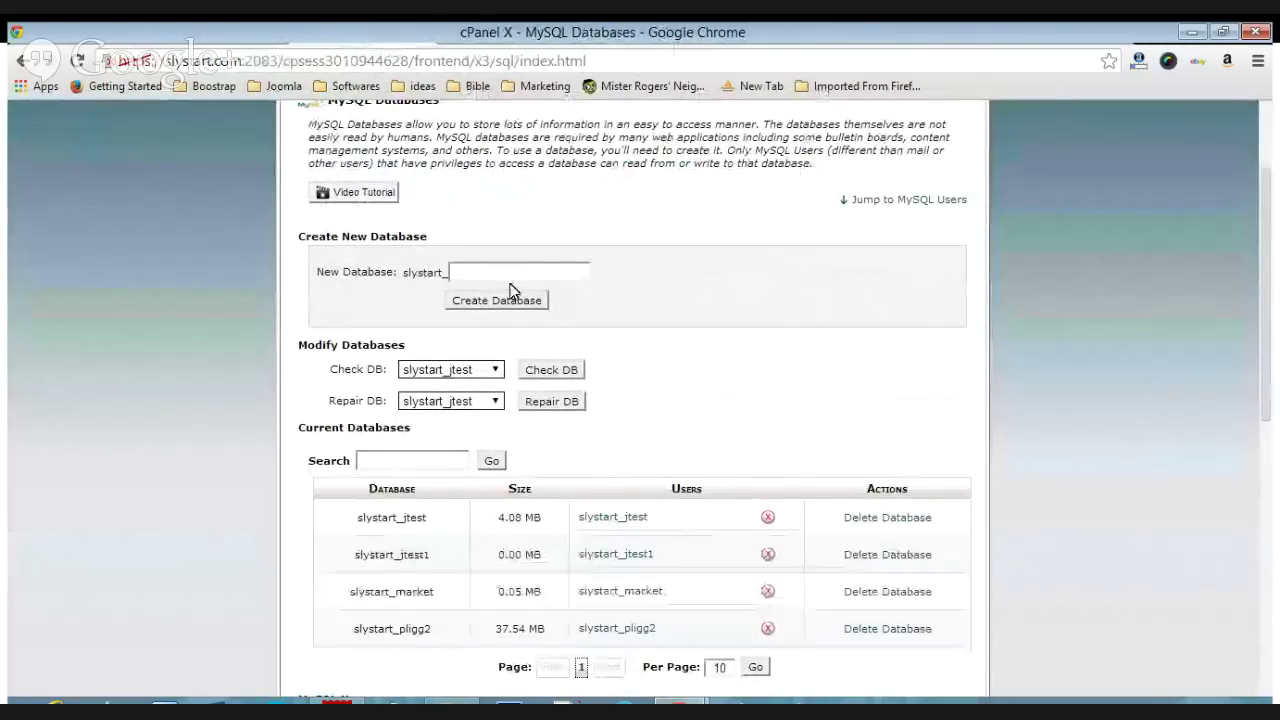
scroll(641, 420, down, 3)
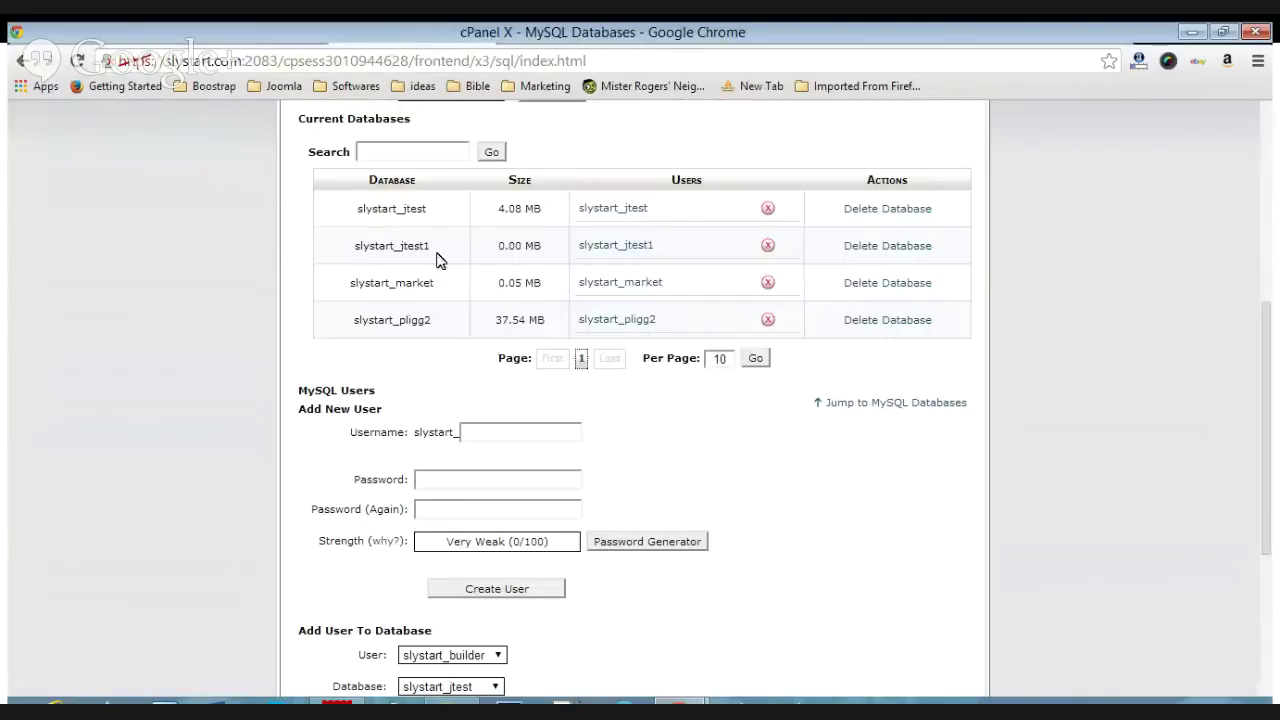
Copy the slystart_jtest1 database name and paste it into the installer's database Username.
drag(432, 247, 377, 238)
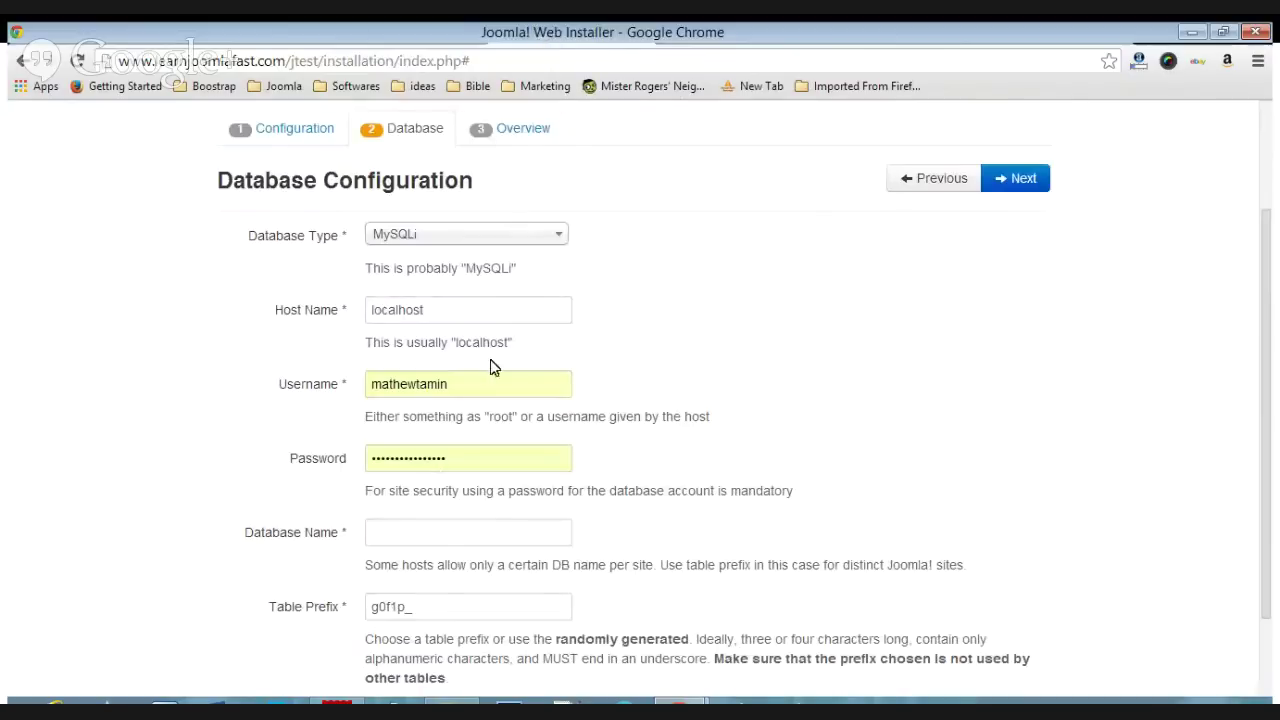
double_click(458, 391)
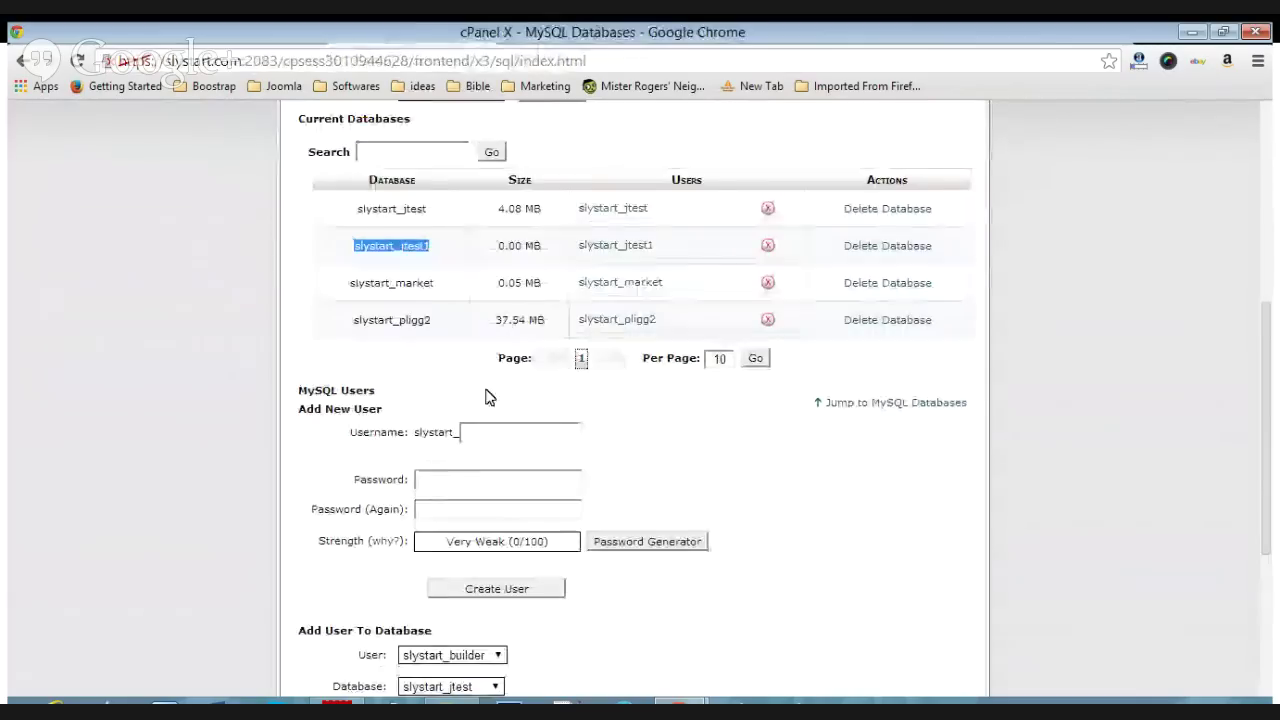
key(ctrl+Tab)
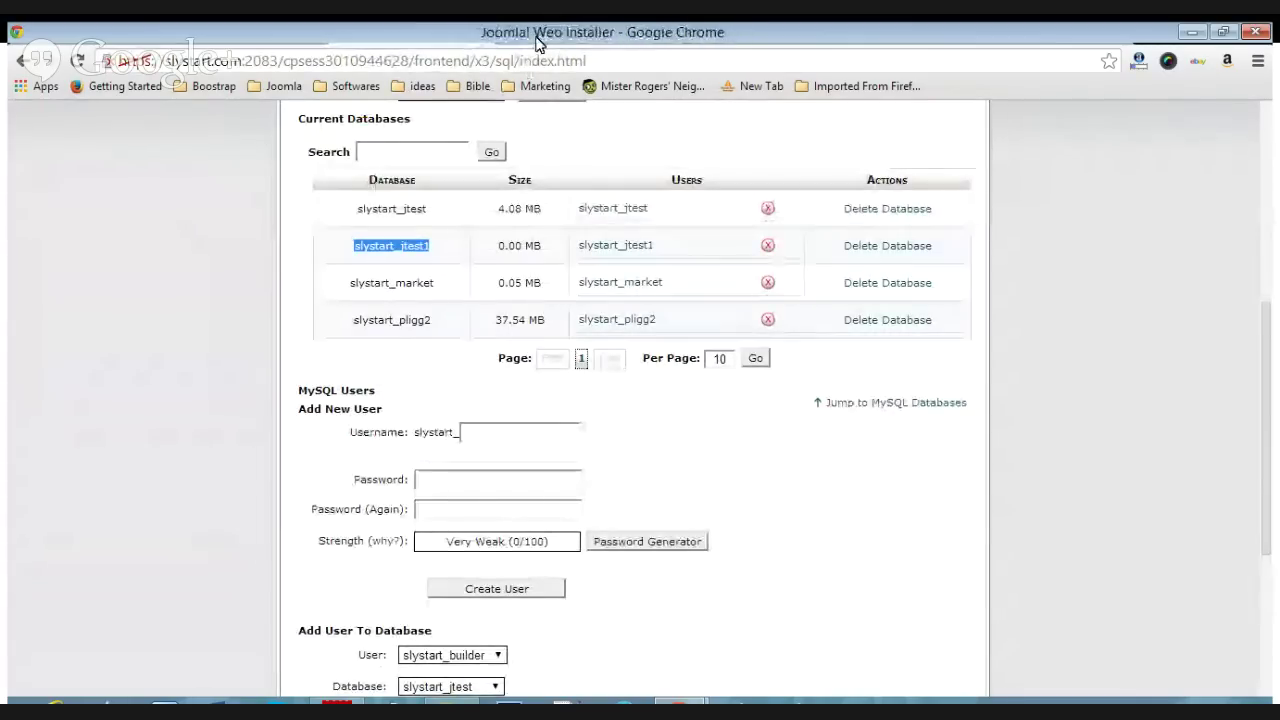
text(slystart_jtest1)
Paste slystart_jtest1 as Database Name, fill the database password, keep prefix g0f1p_, and continue.
click(426, 540)
text(slystart_jtest1)
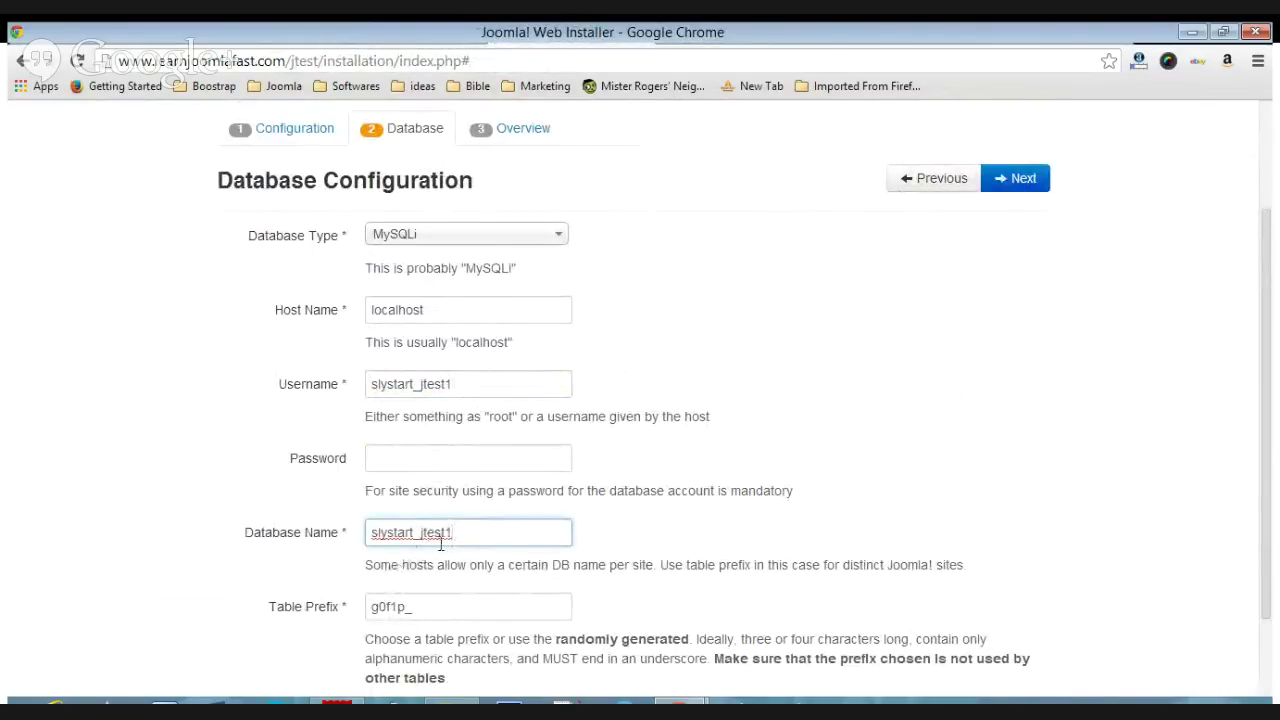
click(452, 456)
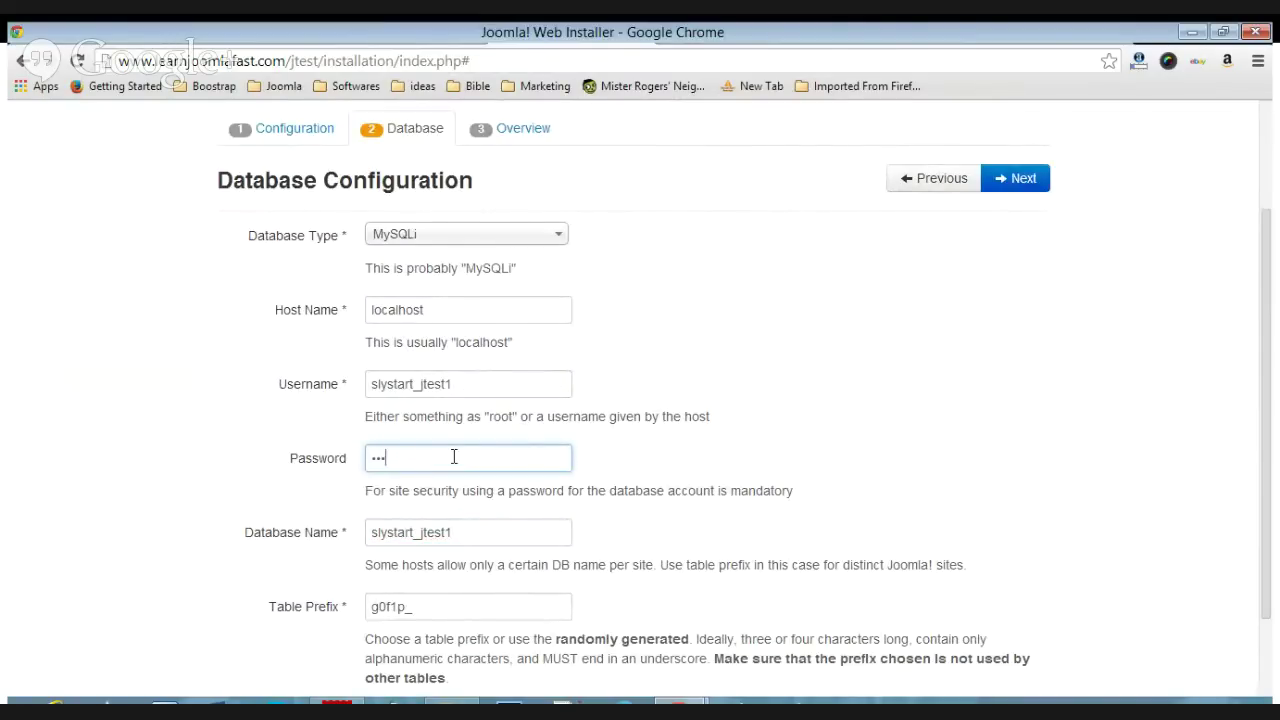
scroll(410, 505, down, 2)
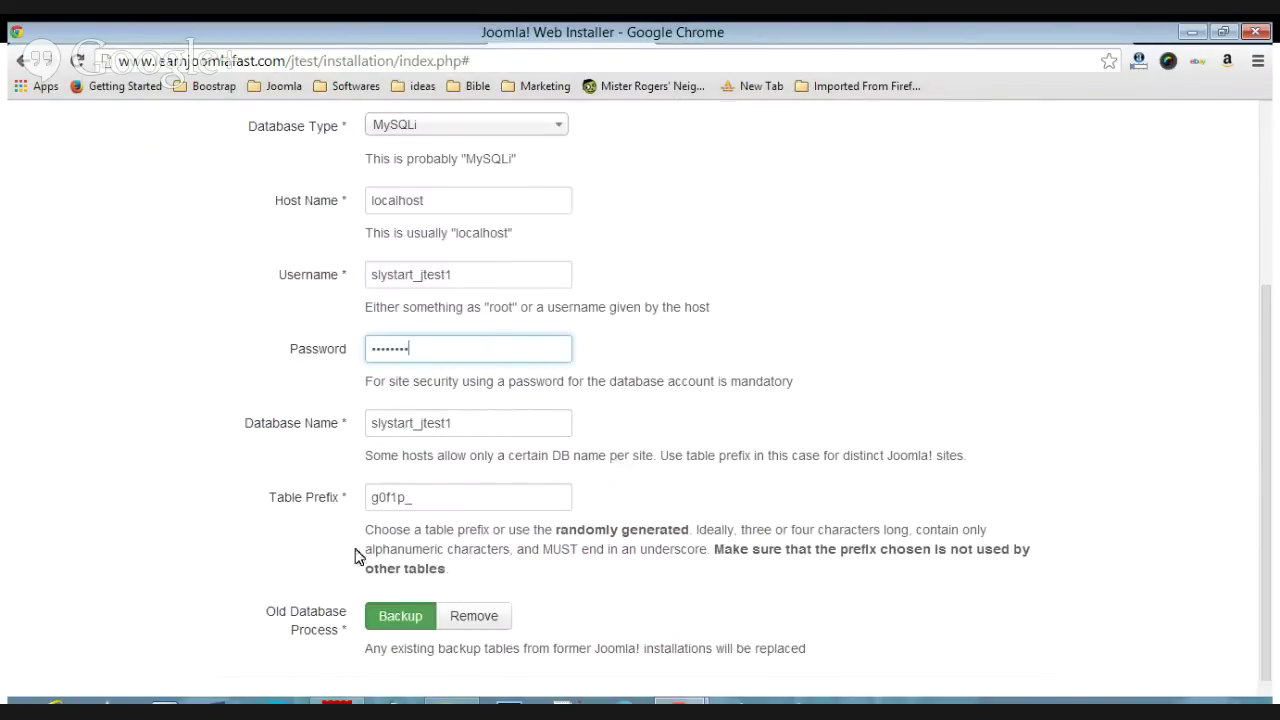
double_click(470, 492)
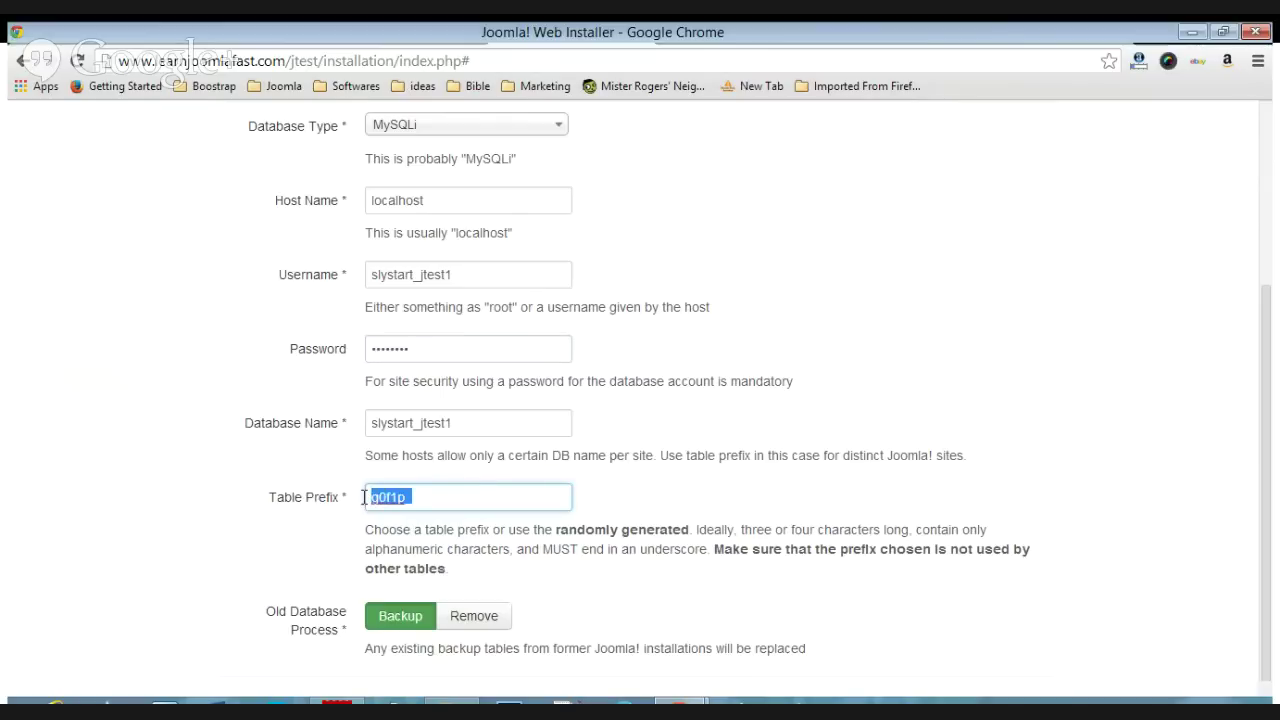
scroll(586, 417, up, 3)
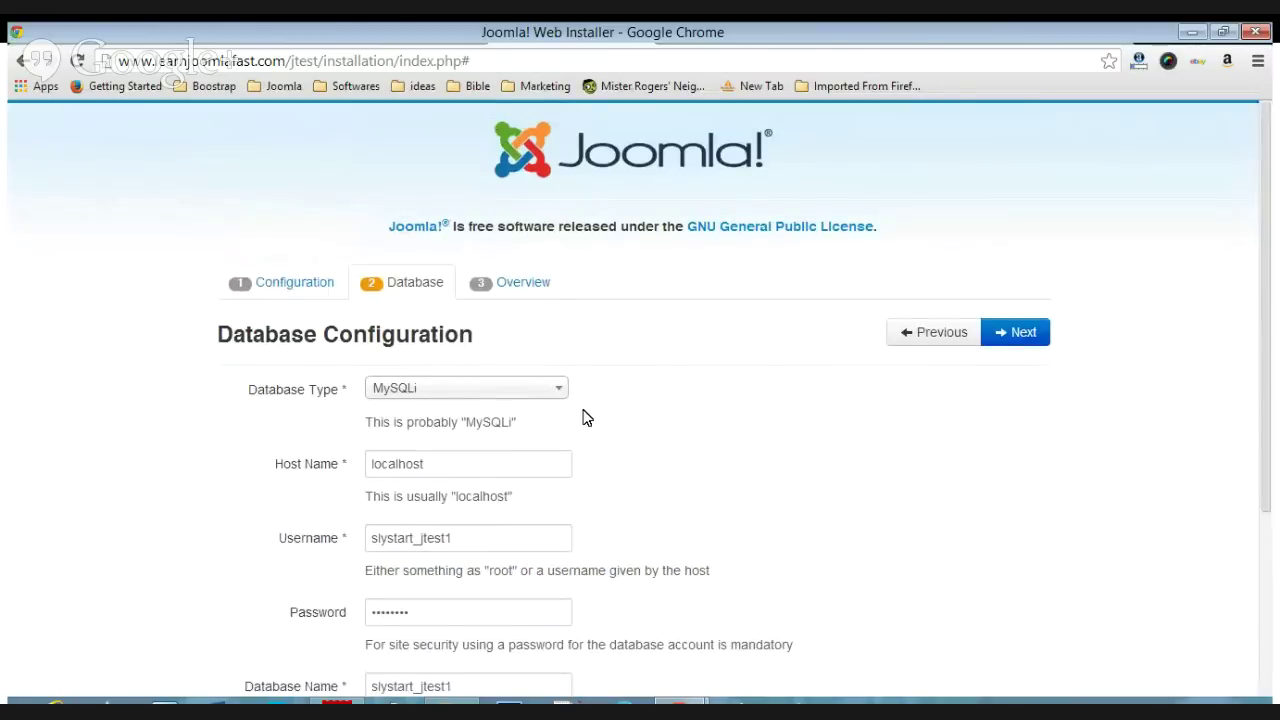
click(1016, 333)
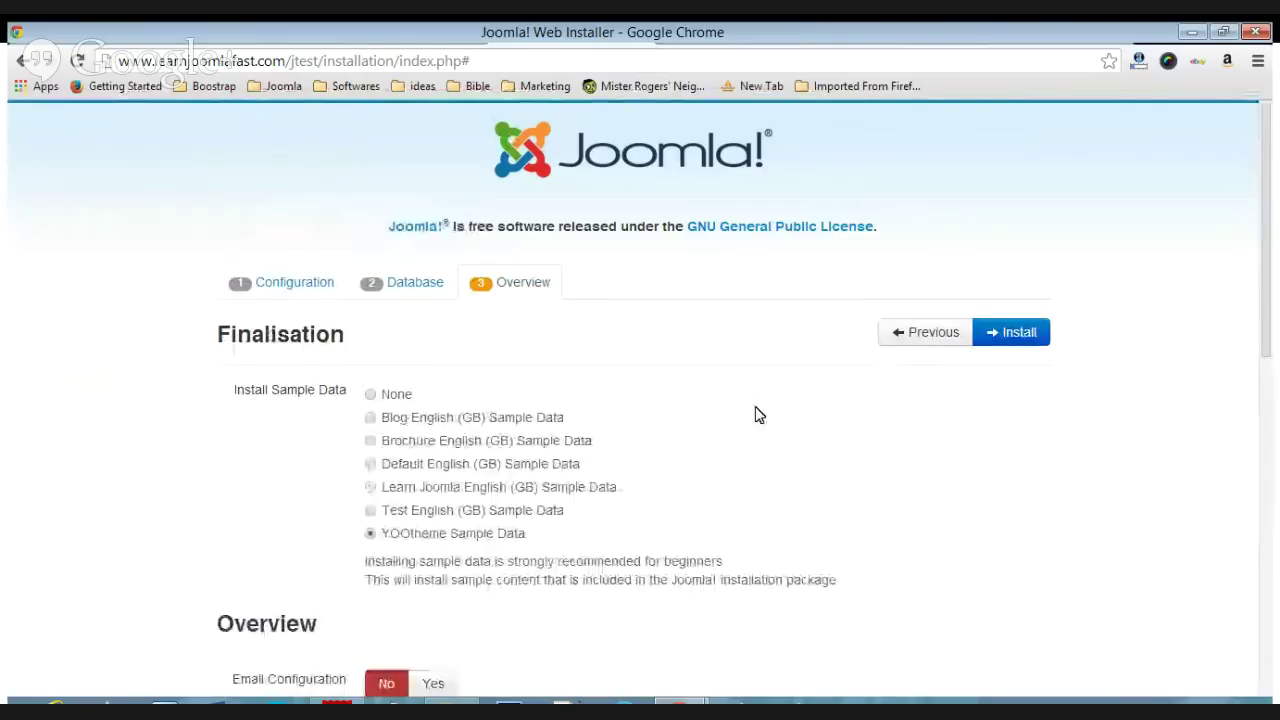
Scroll through the installer's Overview and Pre-Installation Check lists.
scroll(643, 488, down, 2)
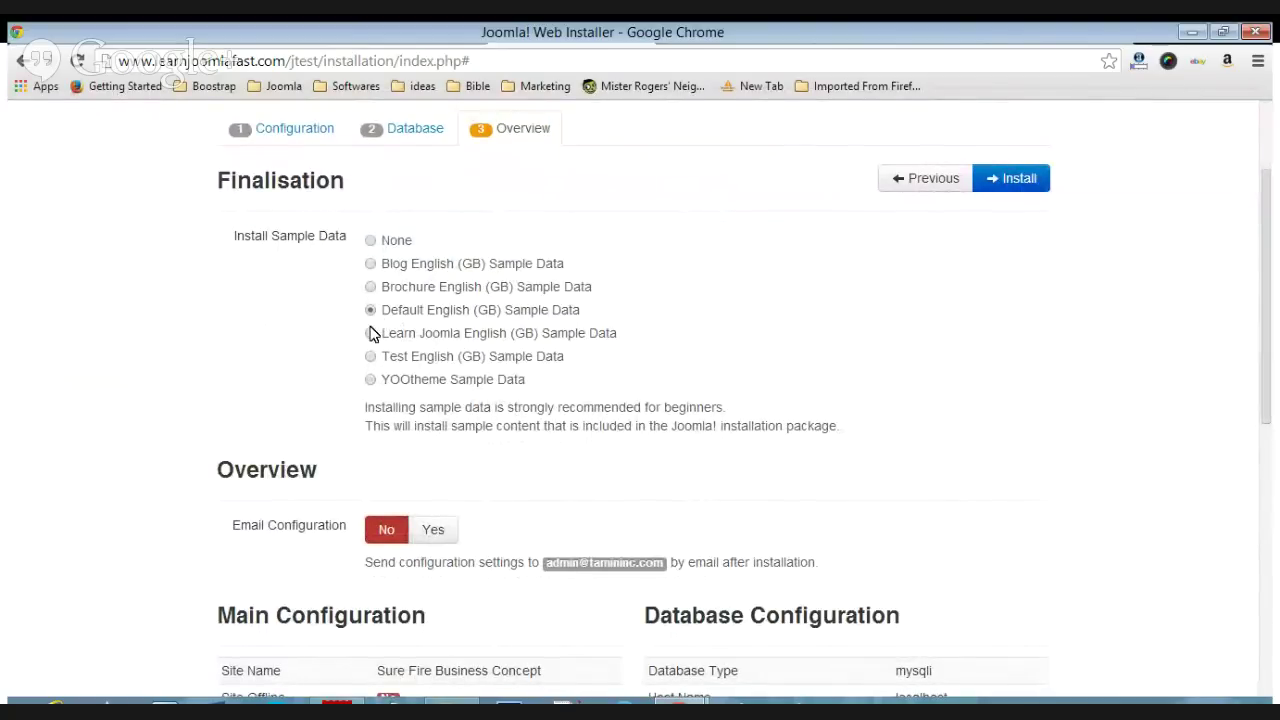
scroll(1100, 481, down, 3)
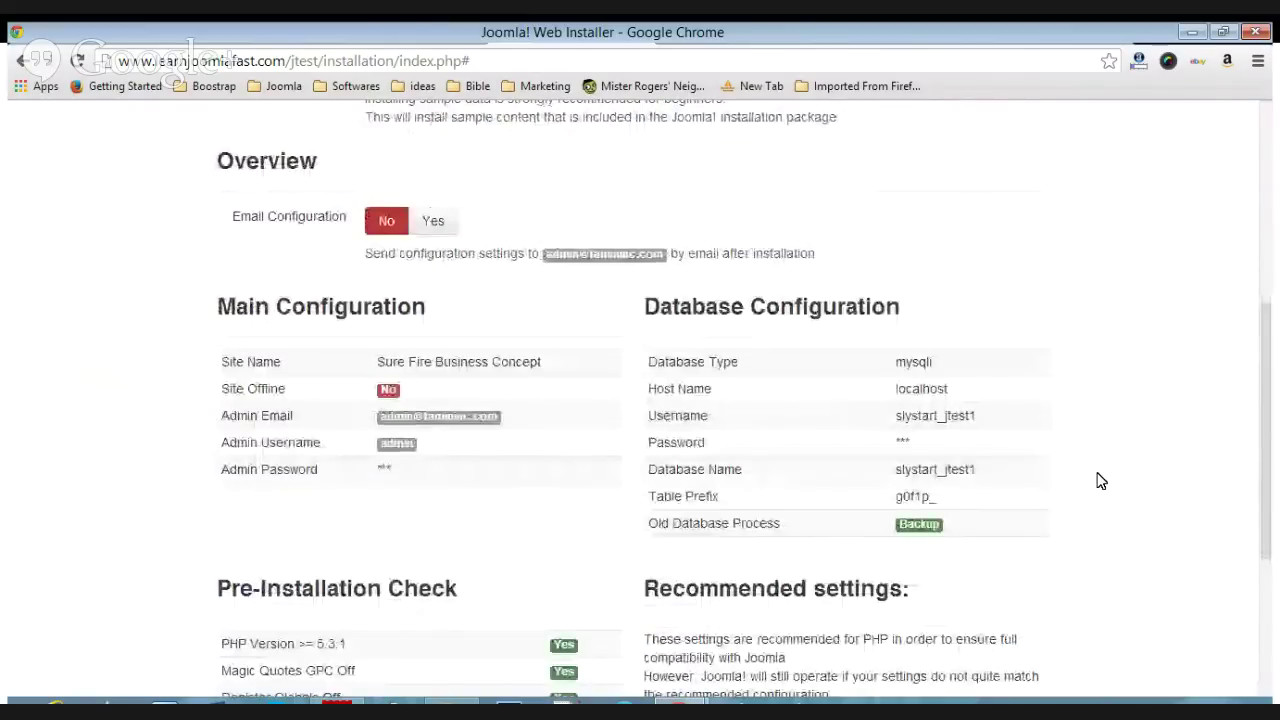
drag(1263, 371, 1272, 405)
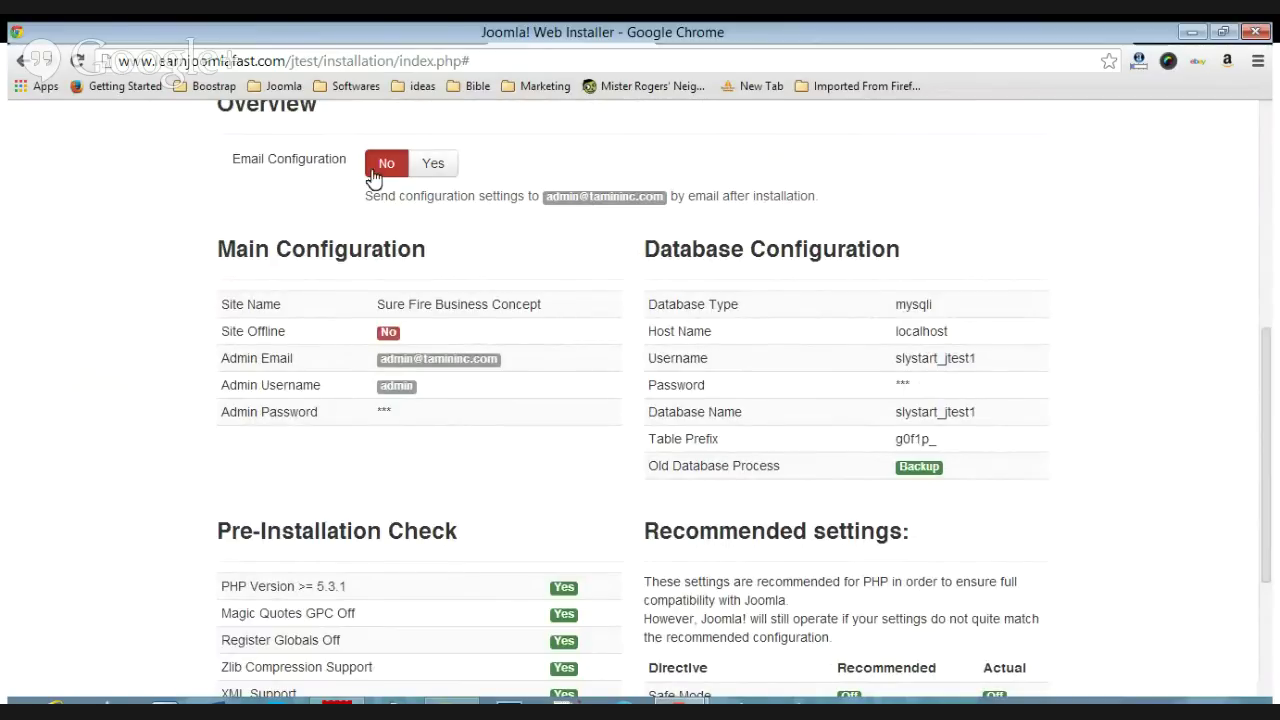
drag(1270, 480, 1266, 523)
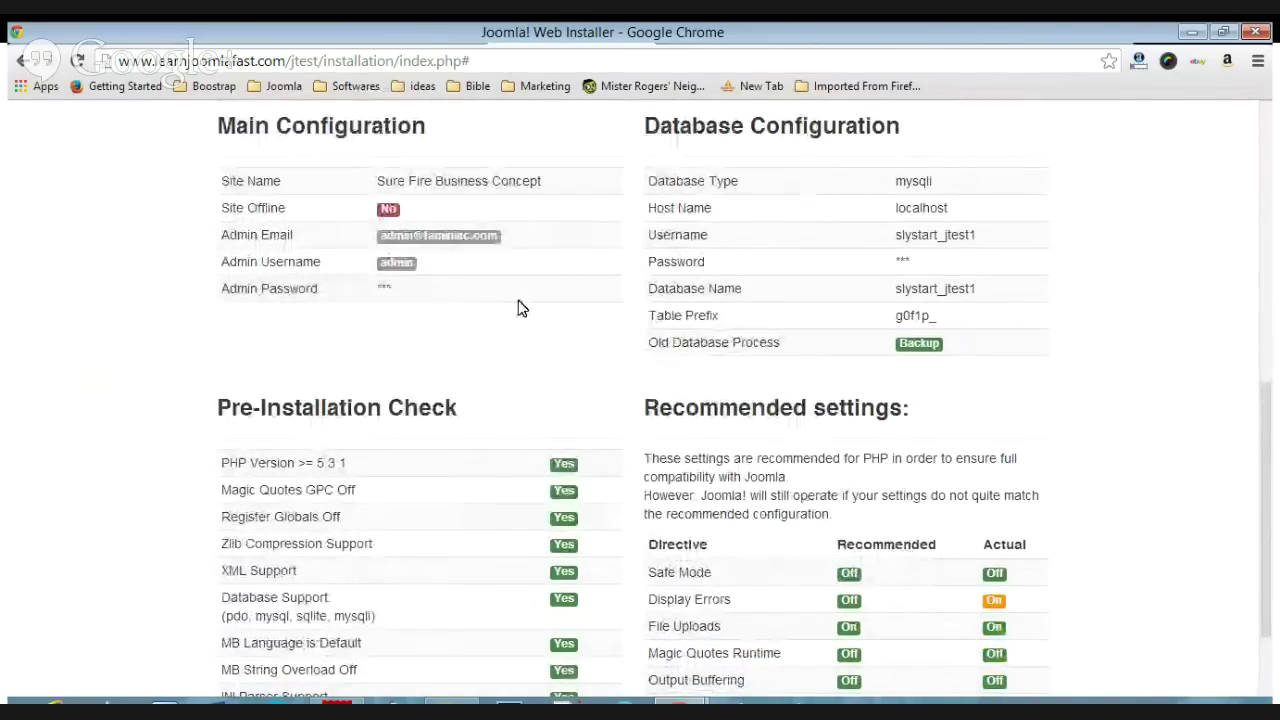
drag(1273, 459, 1273, 522)
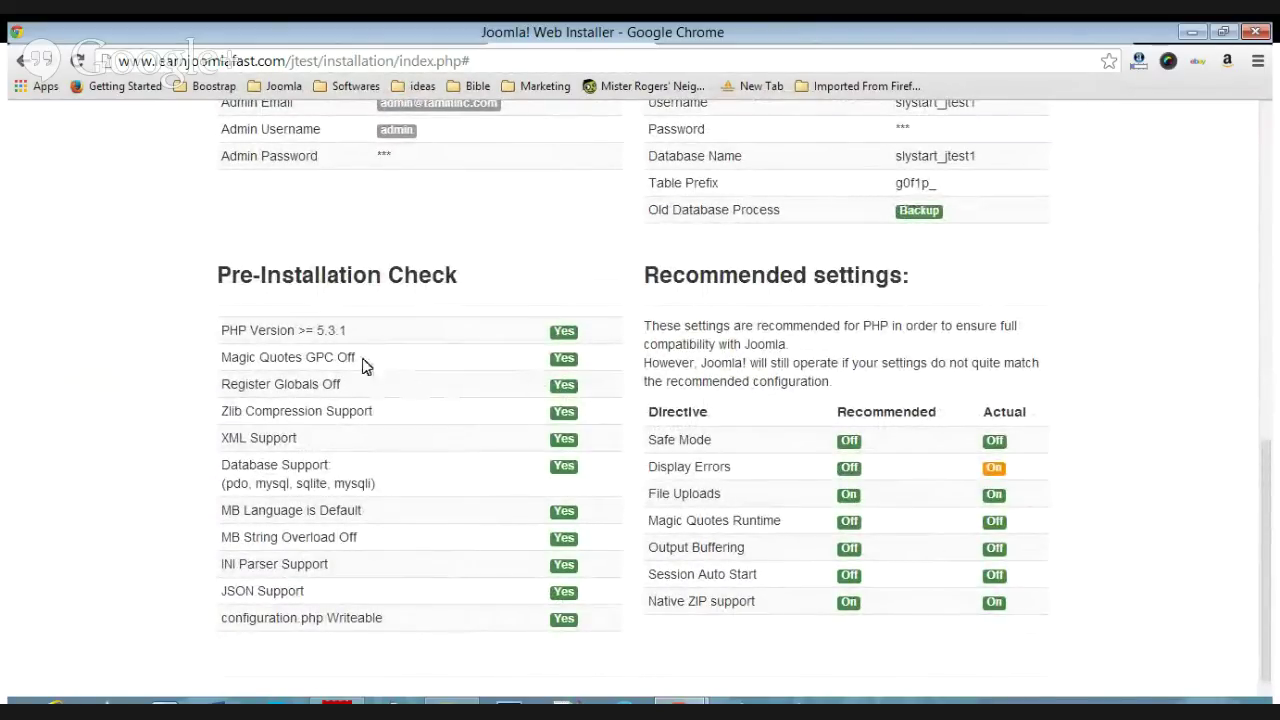
Check the Magic Quotes GPC Off and PHP Version >= 5.3.1 rows, then install Joomla.
drag(343, 364, 232, 362)
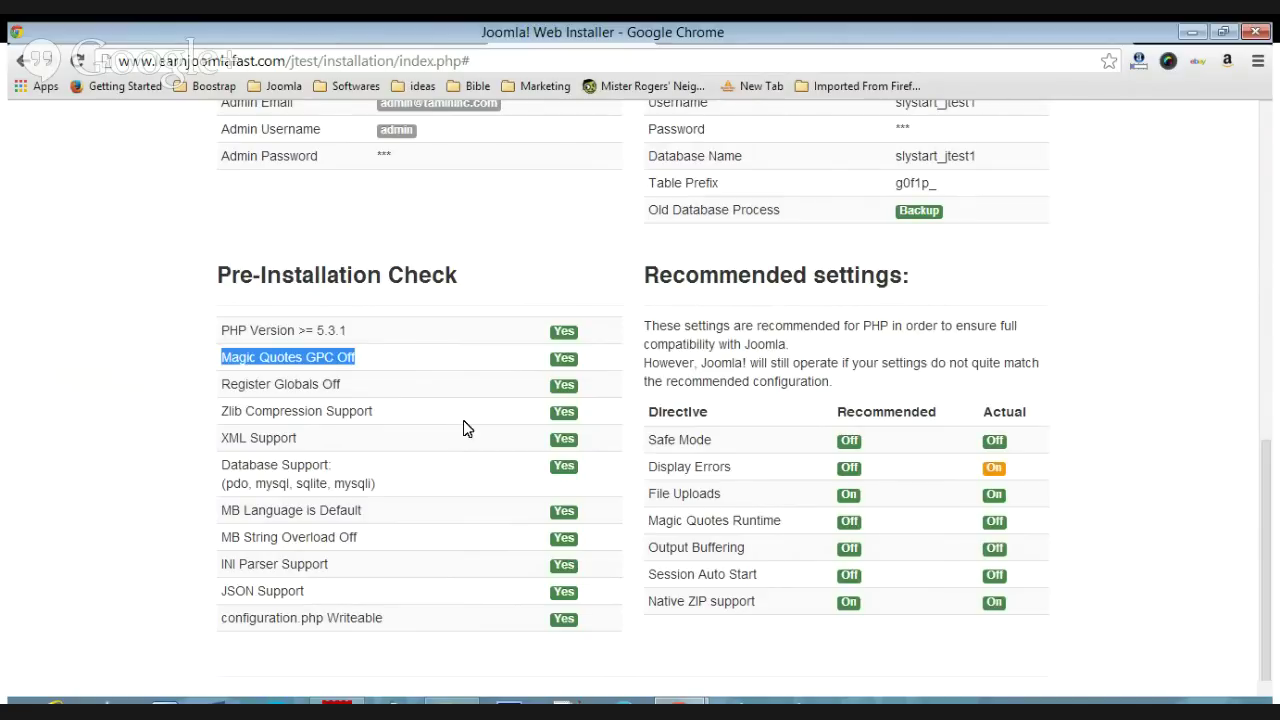
click(370, 362)
drag(365, 340, 226, 331)
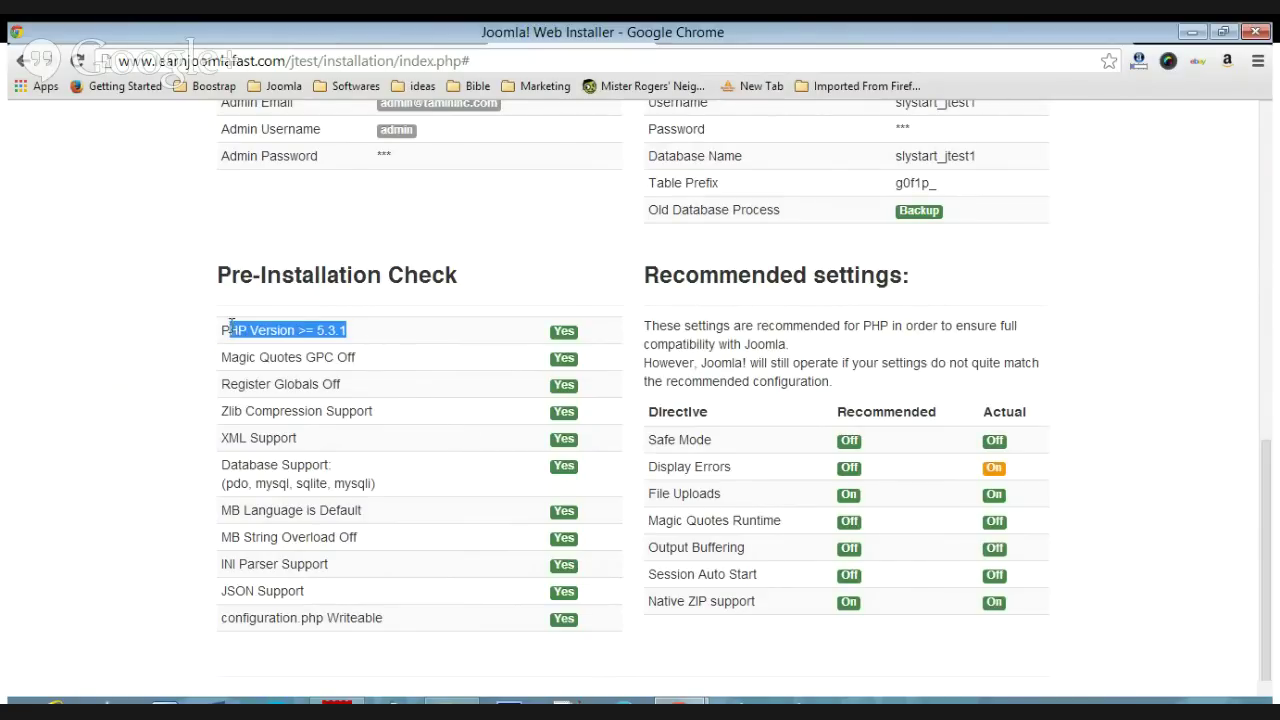
click(258, 357)
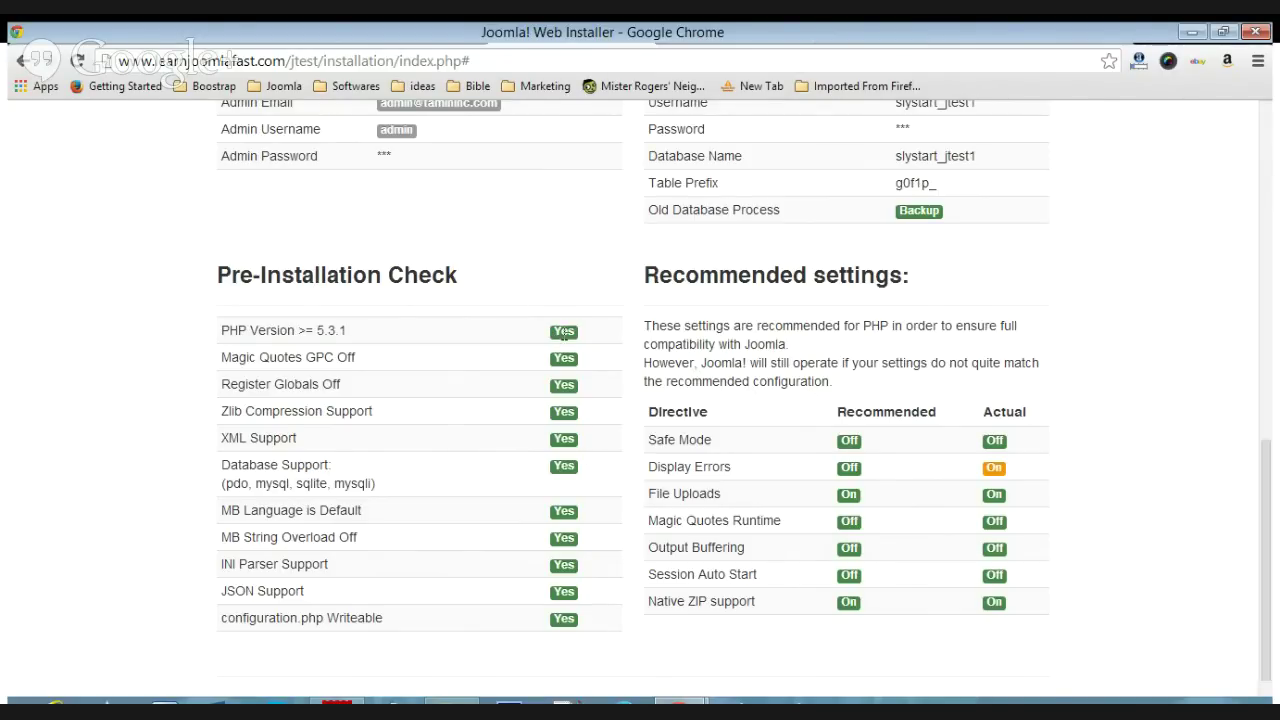
scroll(985, 388, up, 15)
click(1020, 334)
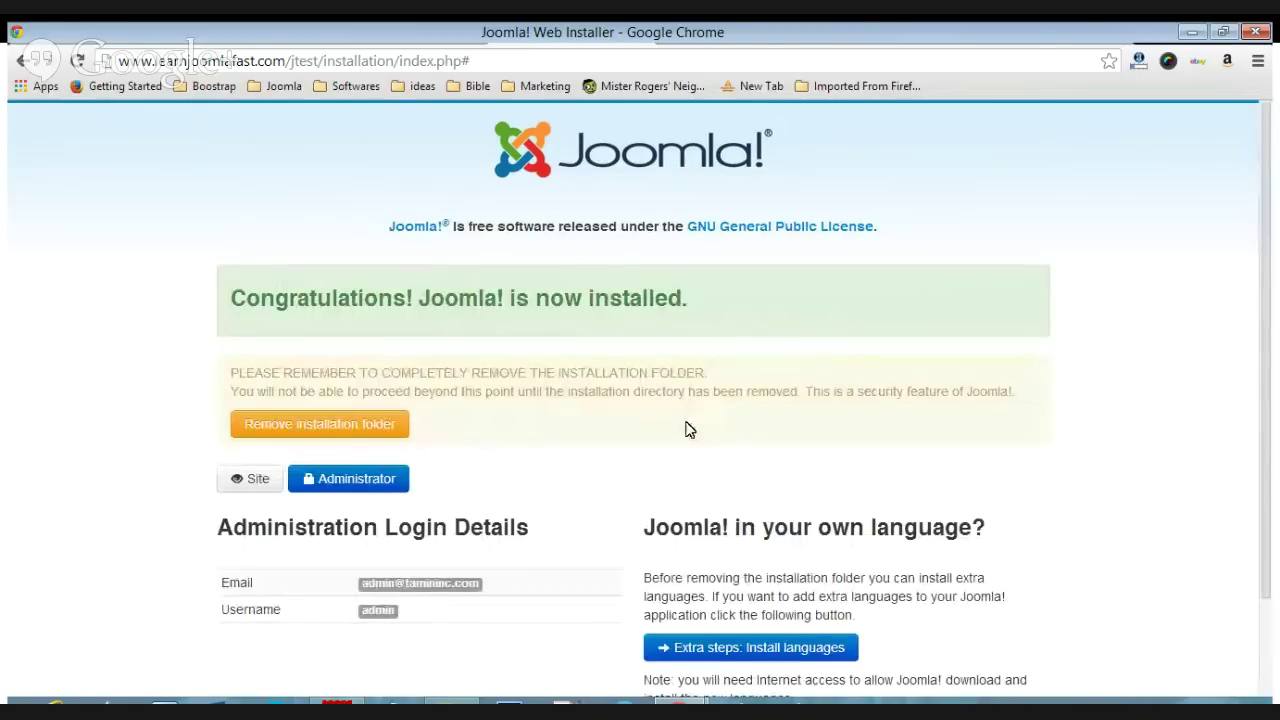
Remove the installation folder and go to the new site's Administrator login.
scroll(686, 430, down, 2)
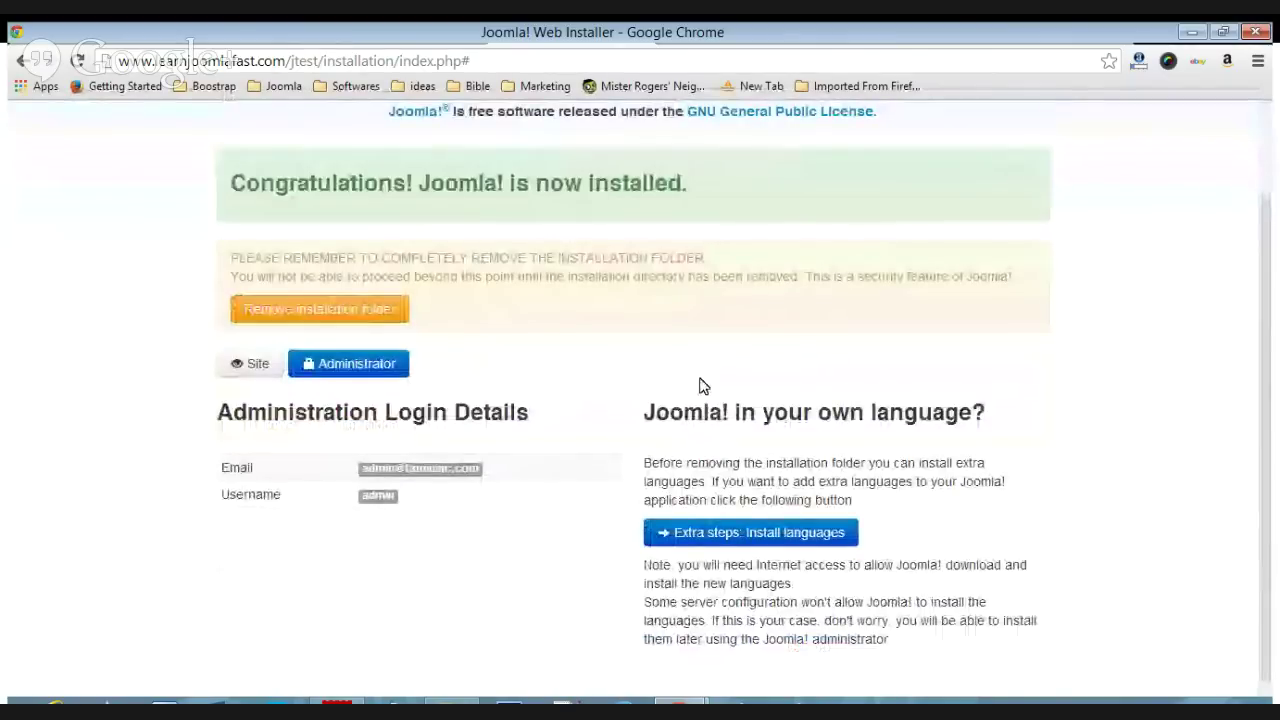
click(303, 310)
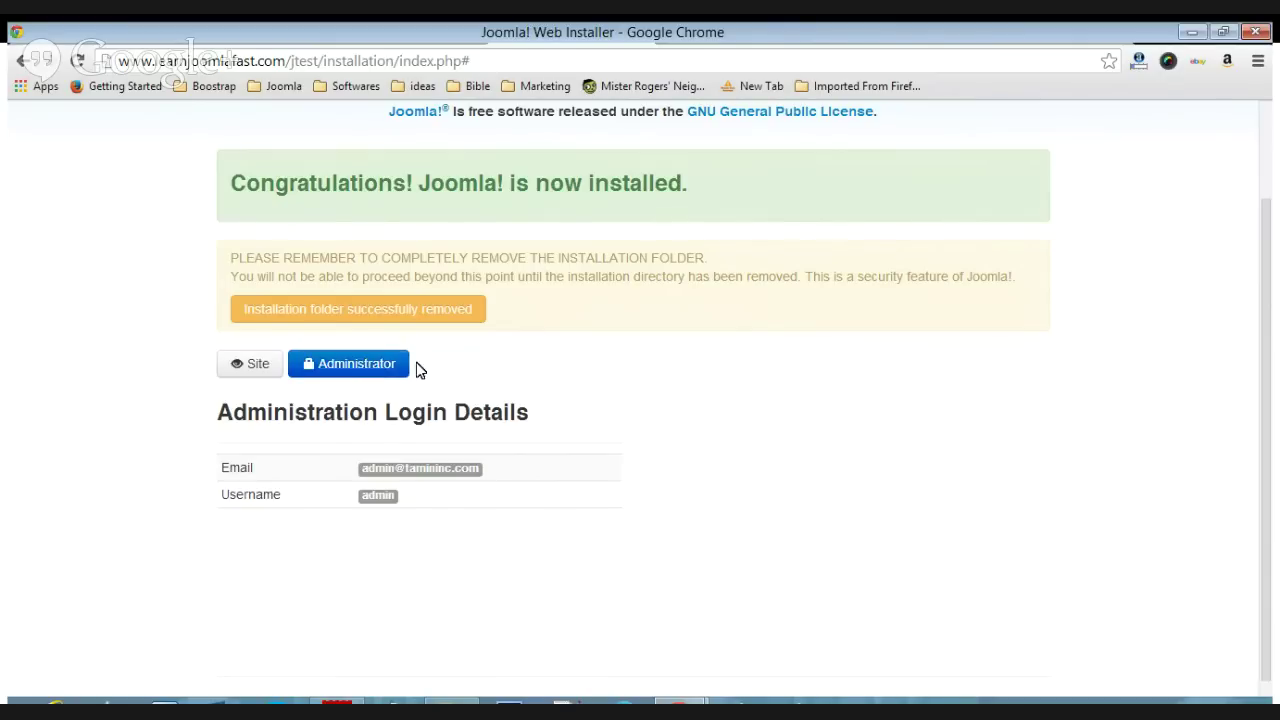
click(340, 368)
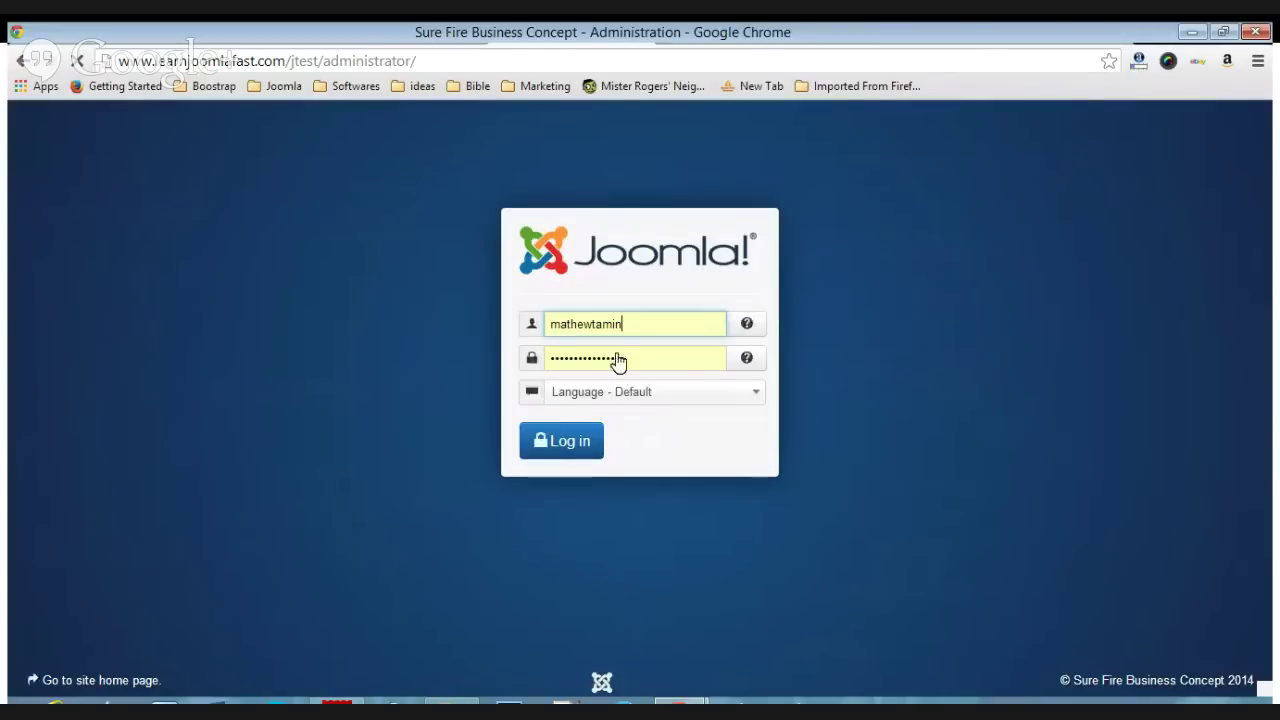
Log in to Joomla Administrator with the admin account and open the site's public front end.
double_click(624, 324)
text(ad)
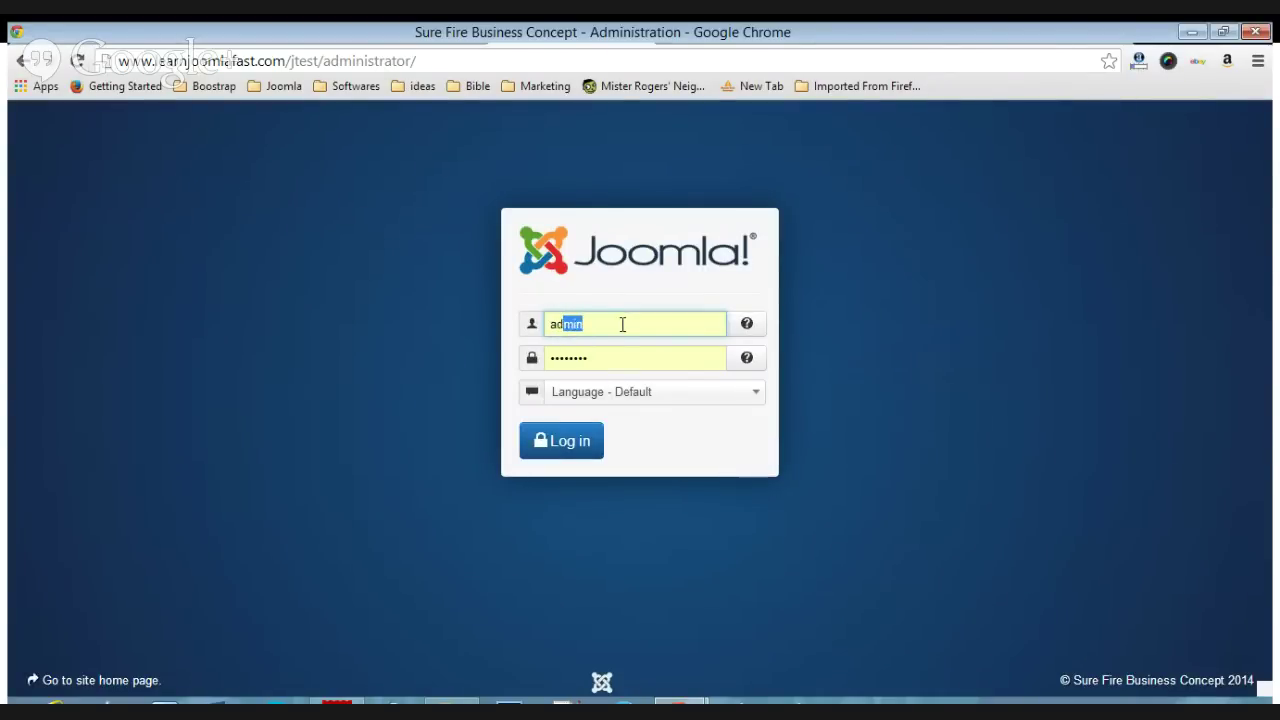
key(Tab)
text(••)
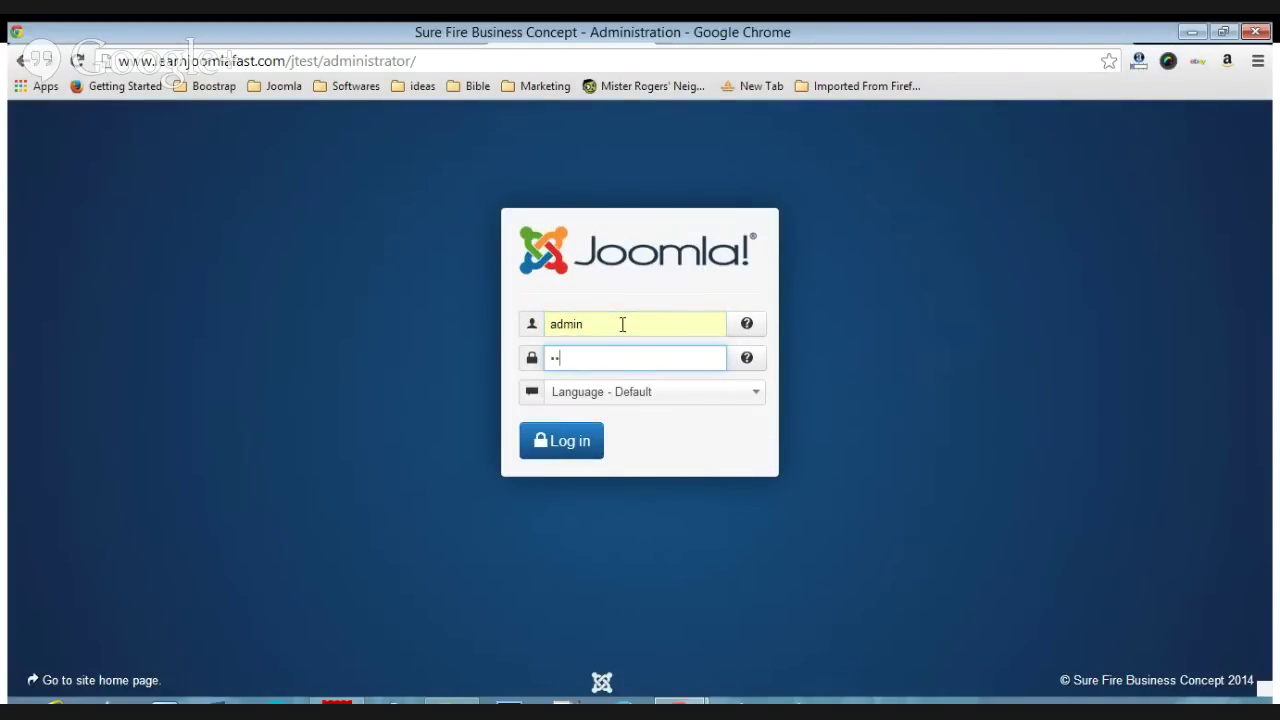
click(575, 450)
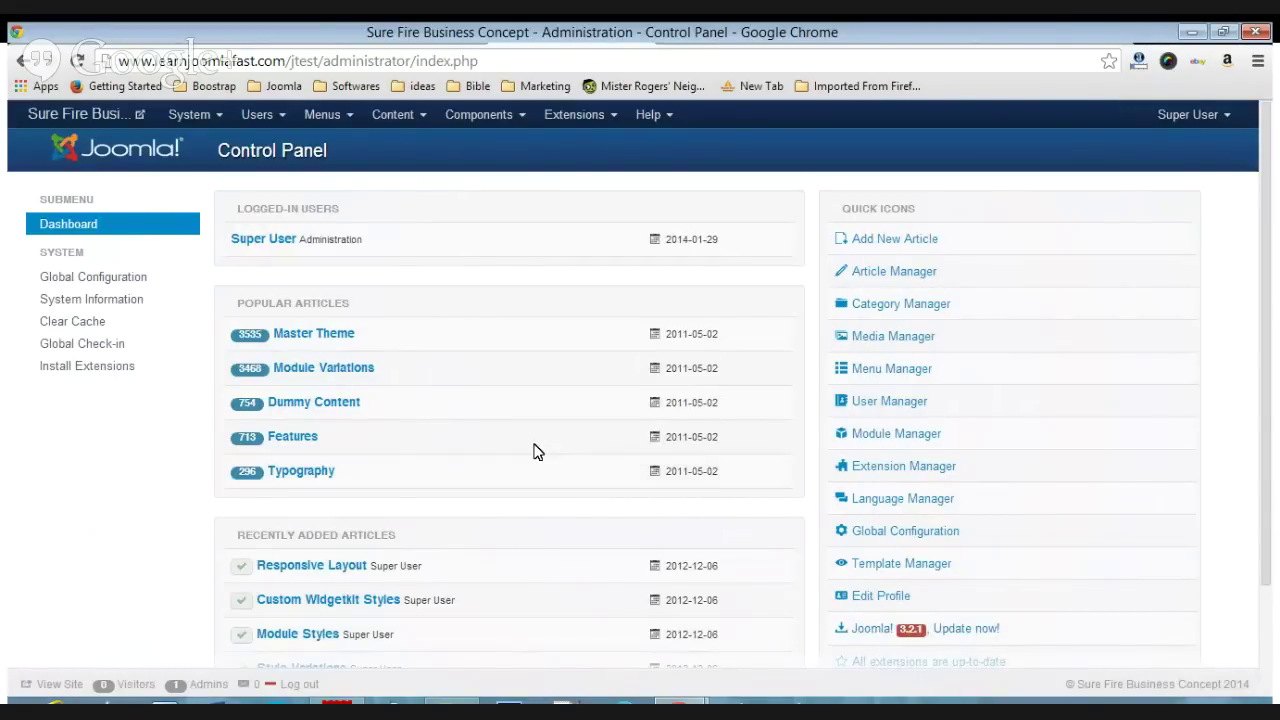
click(93, 116)
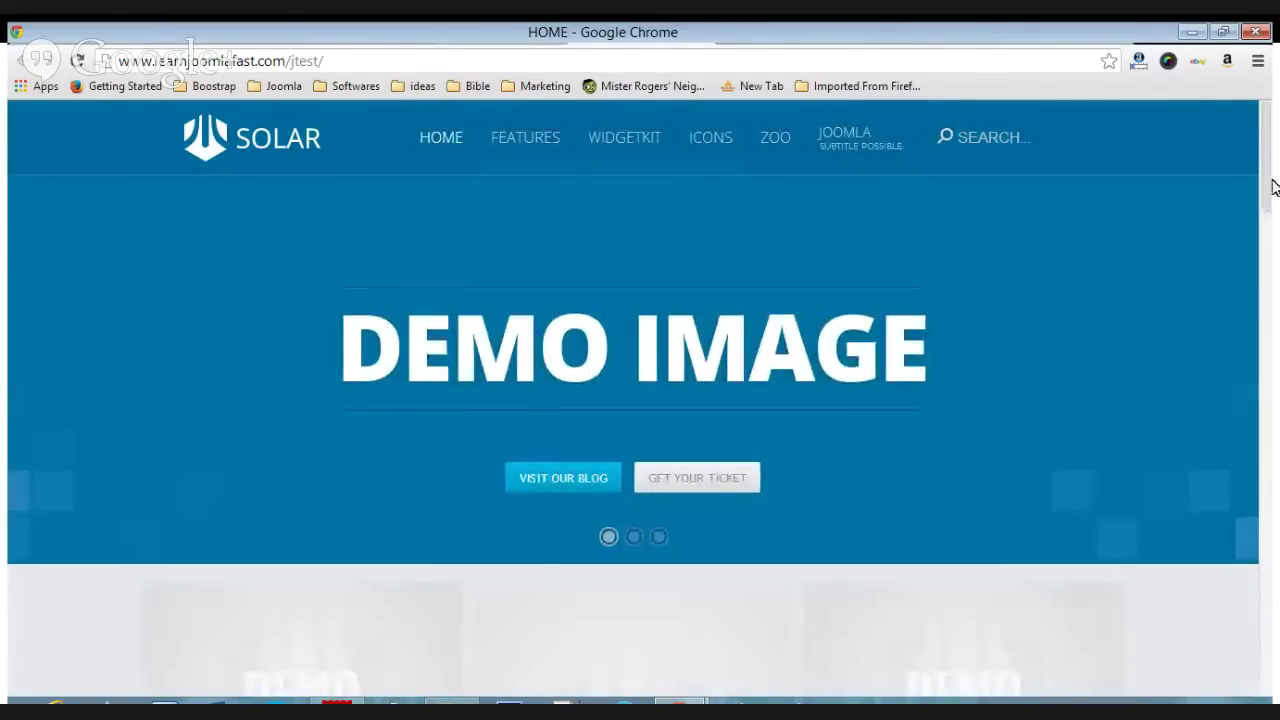
Browse the Solar-template homepage's sample-data menus, then return to the administrator tab.
drag(1267, 218, 1266, 190)
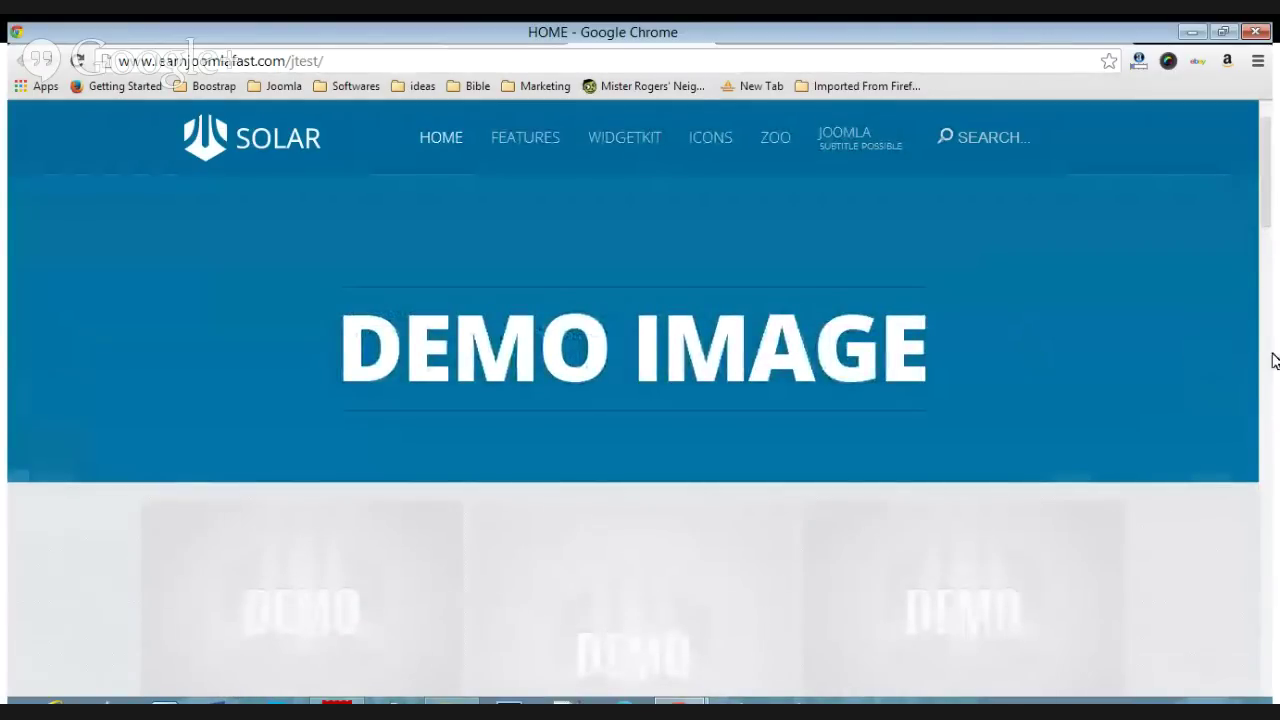
drag(1268, 198, 1272, 283)
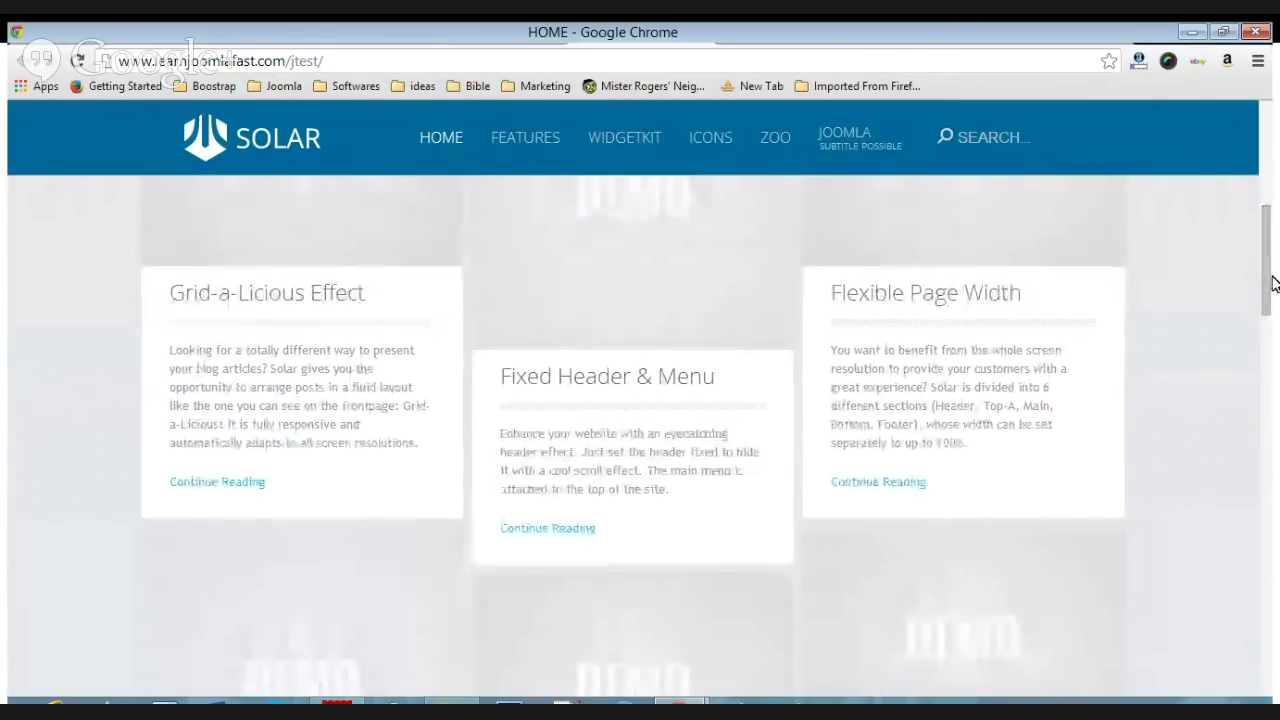
drag(1268, 290, 1270, 150)
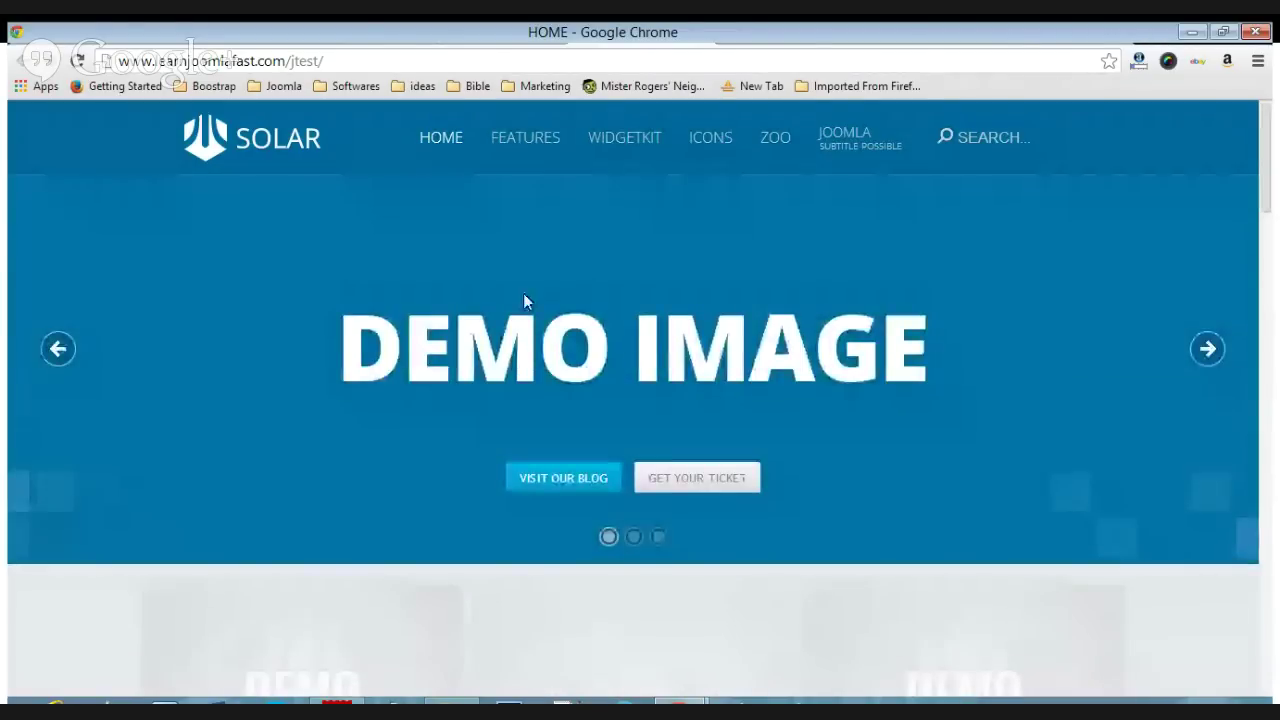
key(alt+Left)
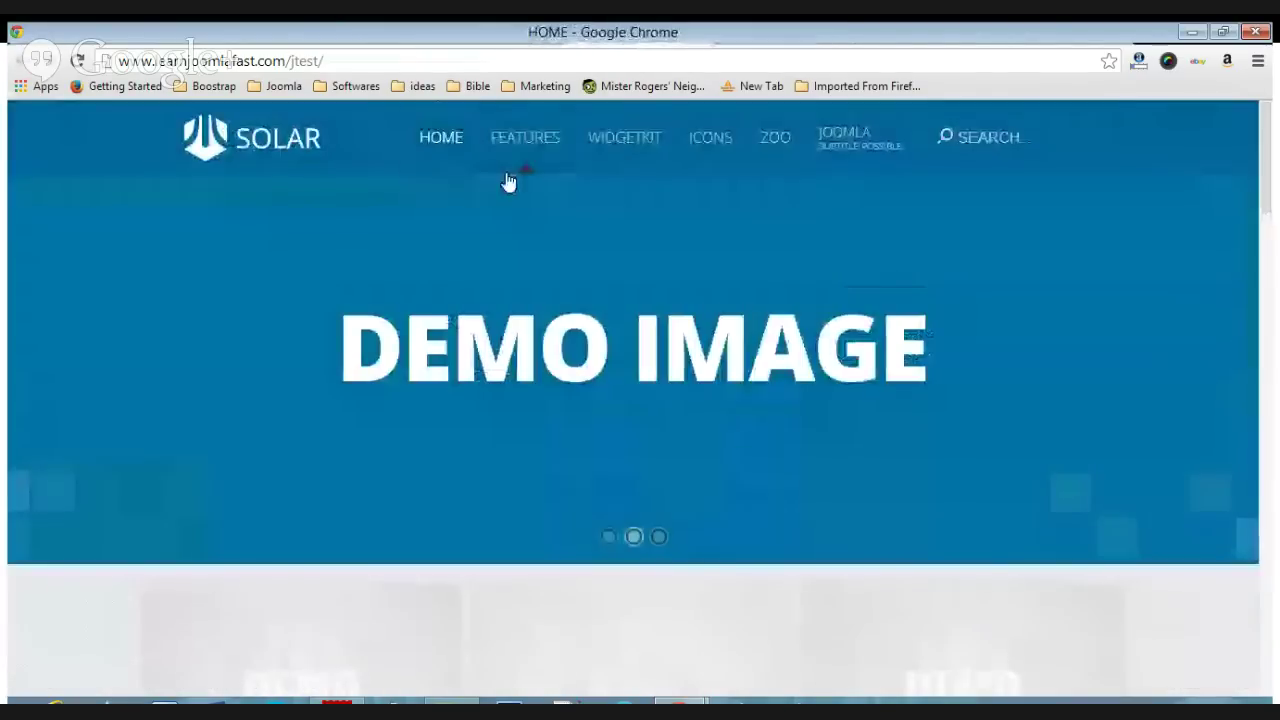
mouse_move(518, 145)
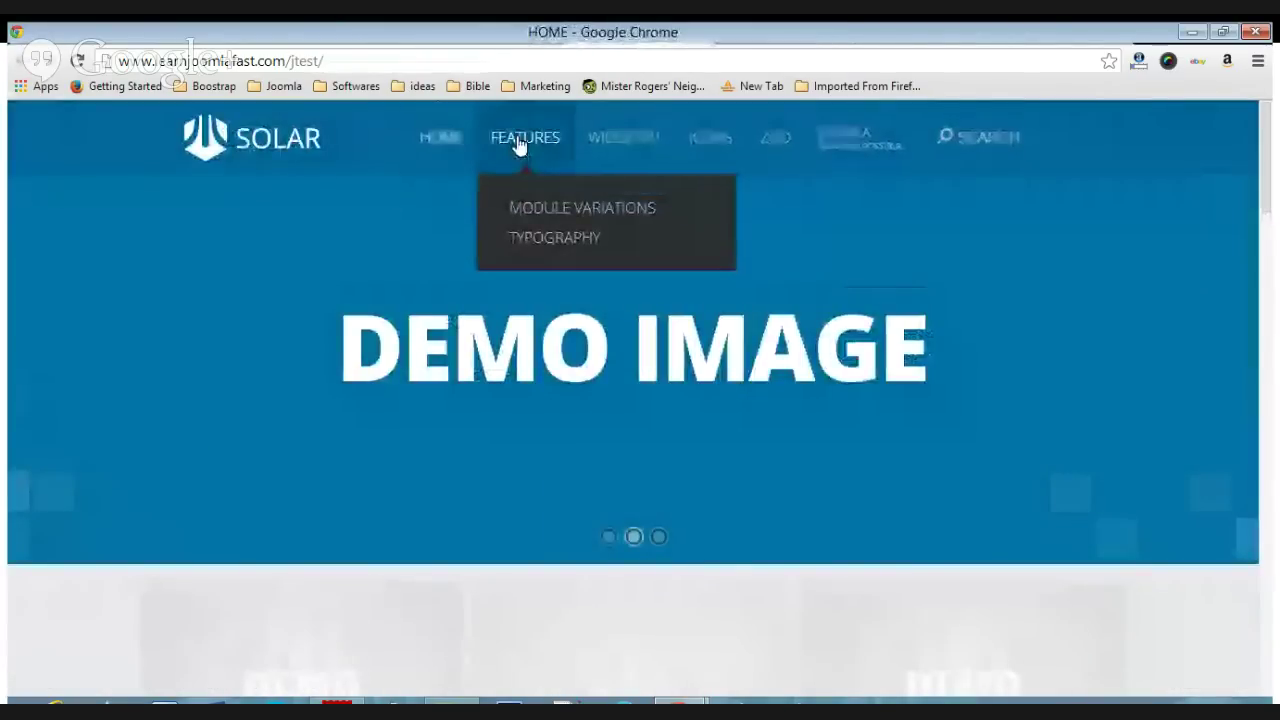
mouse_move(1268, 200)
mouse_down()
mouse_move(1269, 290)
mouse_move(1266, 186)
mouse_up()
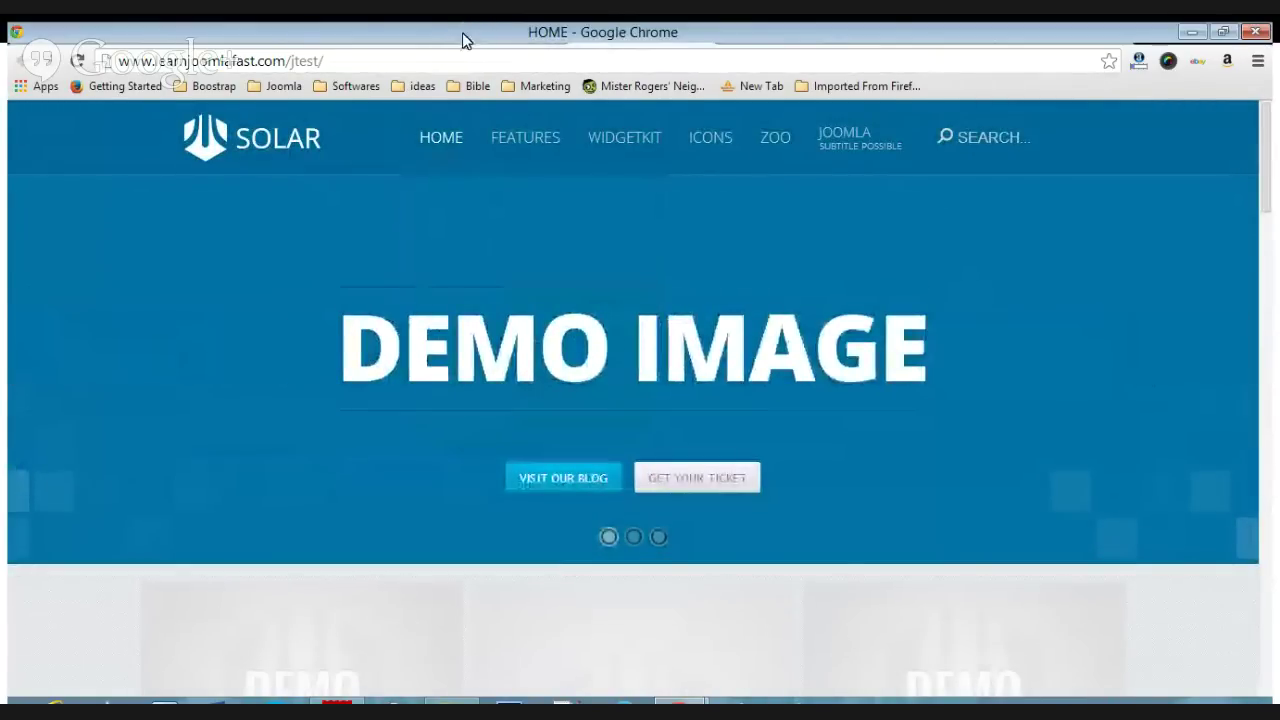
mouse_move(623, 168)
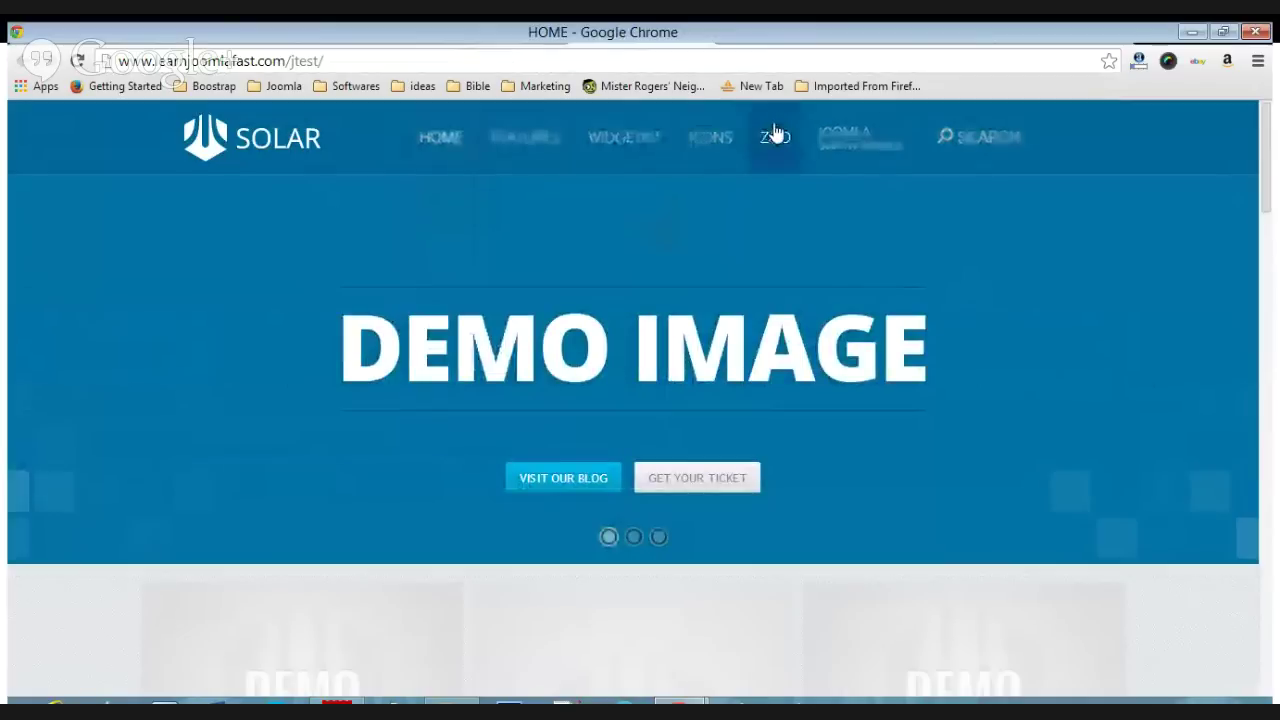
mouse_move(525, 172)
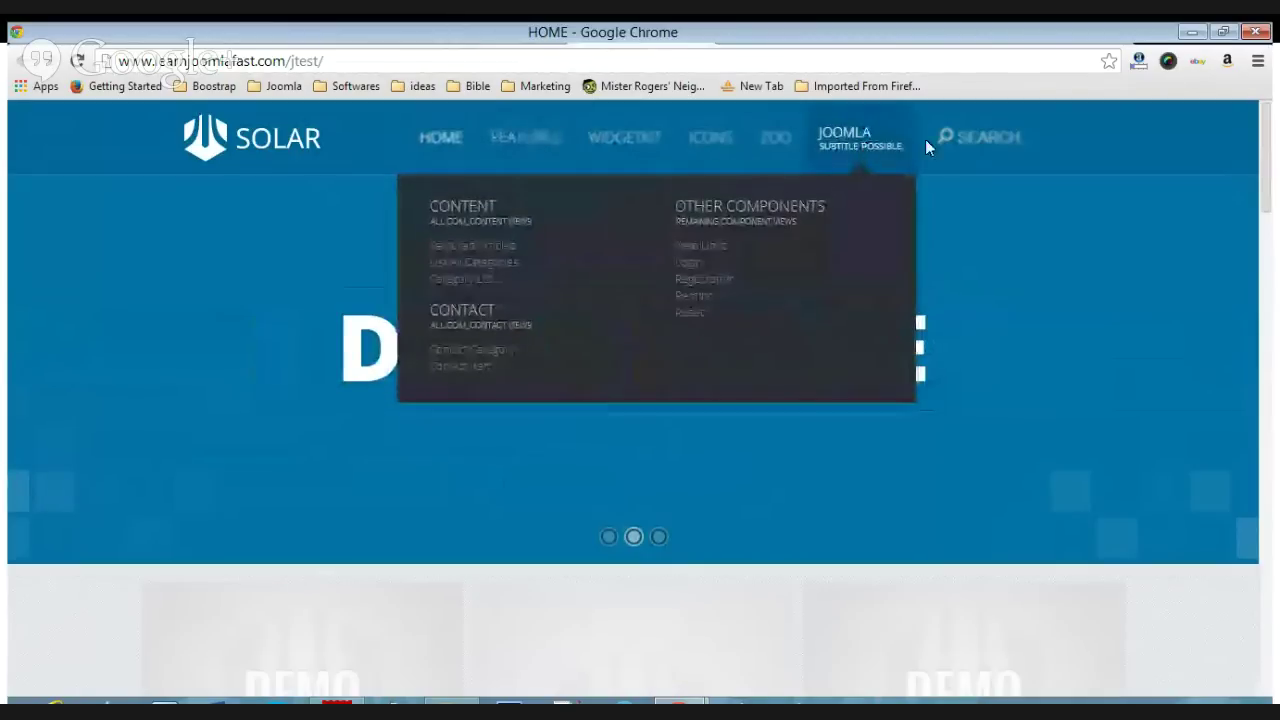
mouse_move(457, 148)
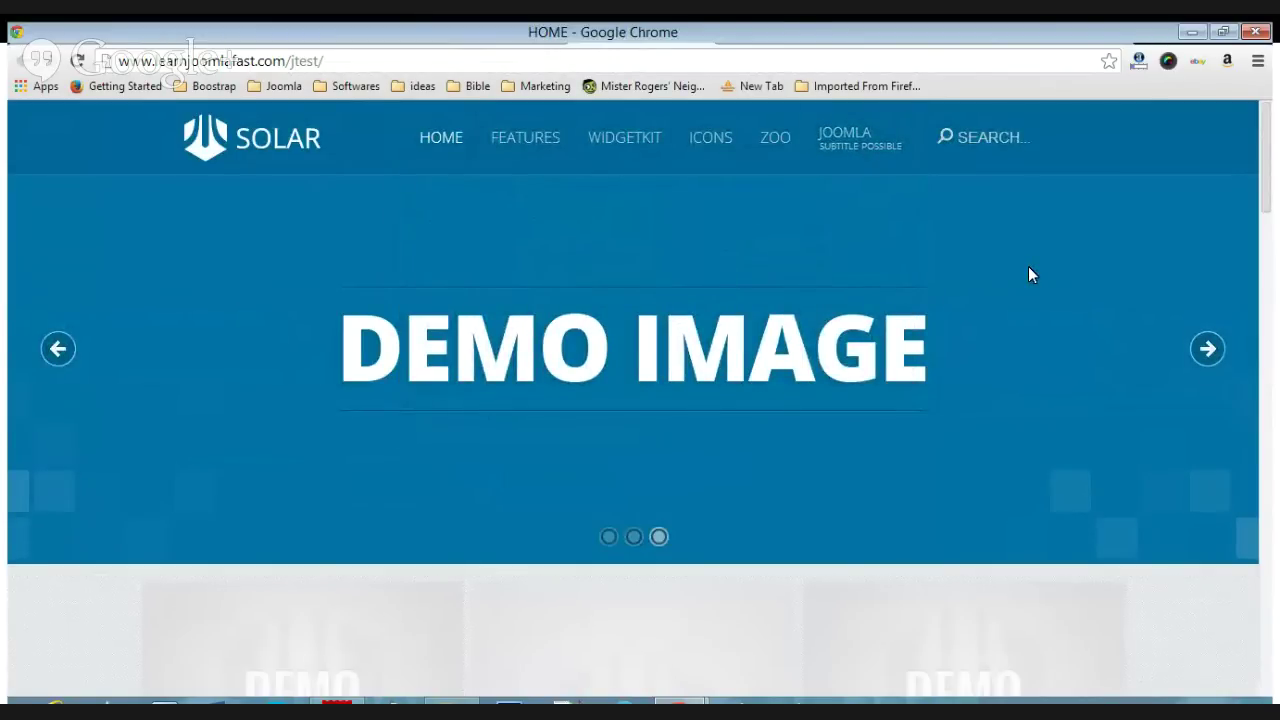
click(490, 28)
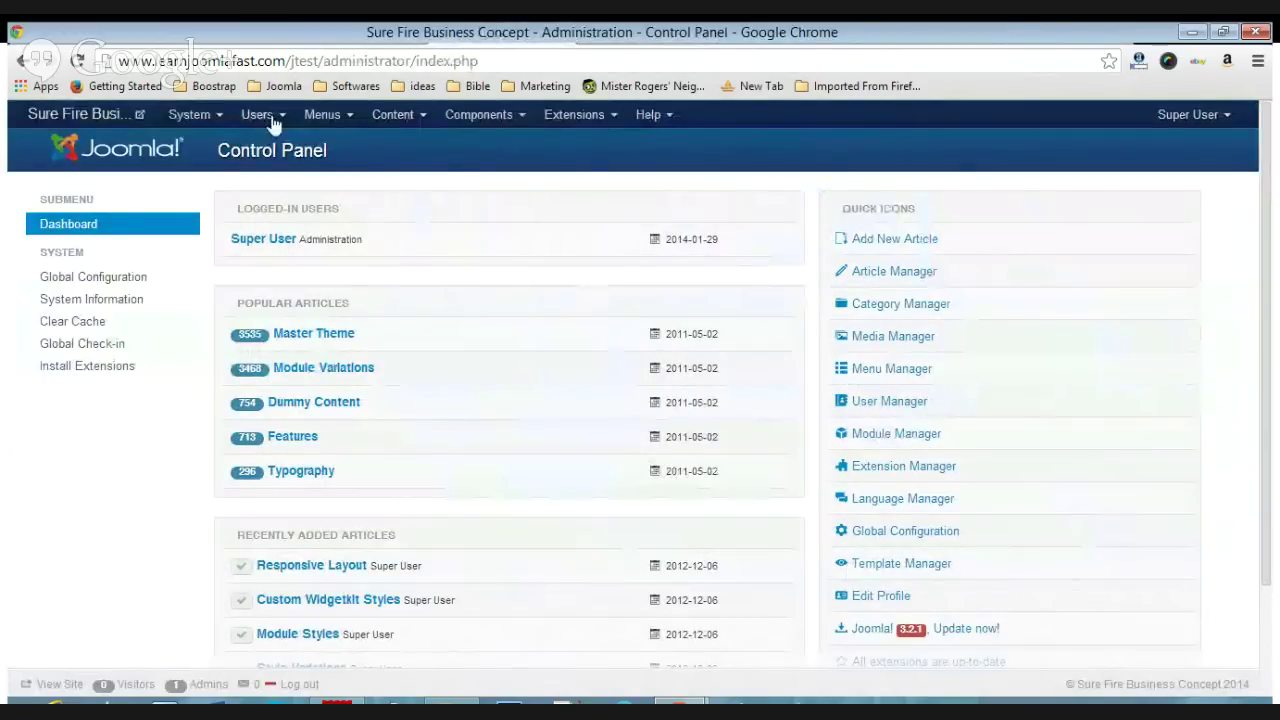
Open the Main Menu's menu items list from the Menus menu.
click(318, 116)
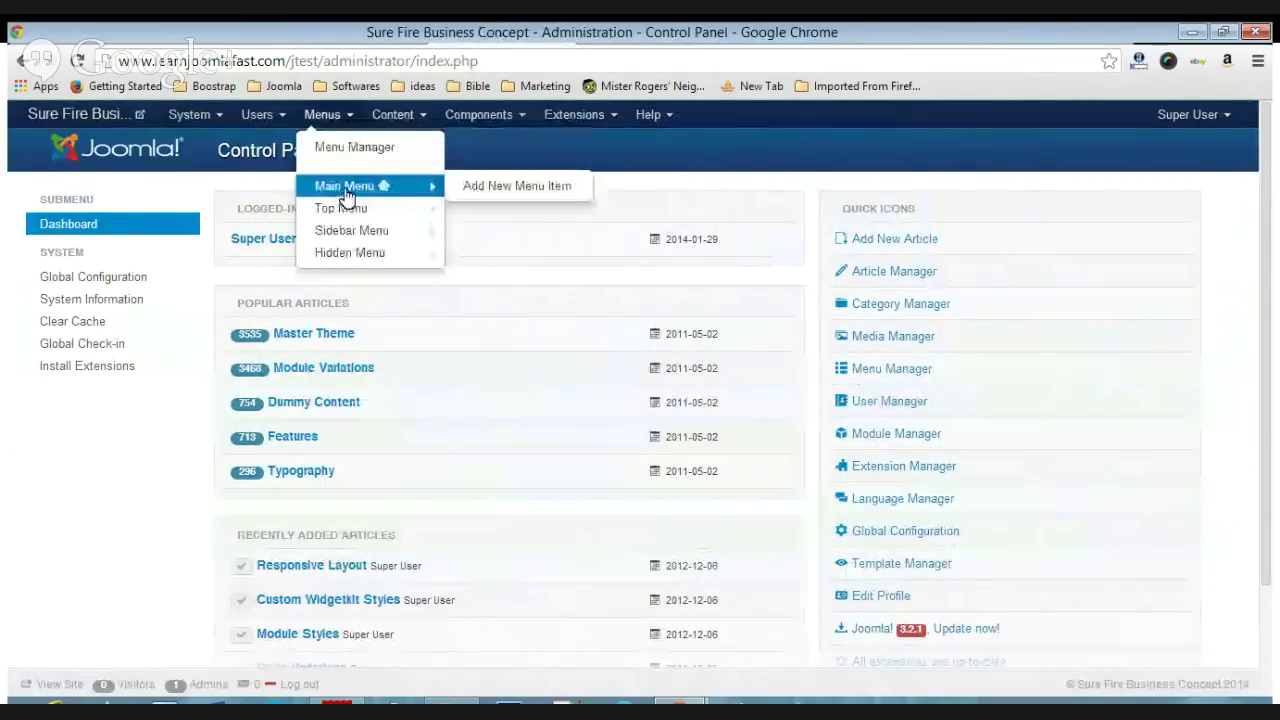
click(348, 192)
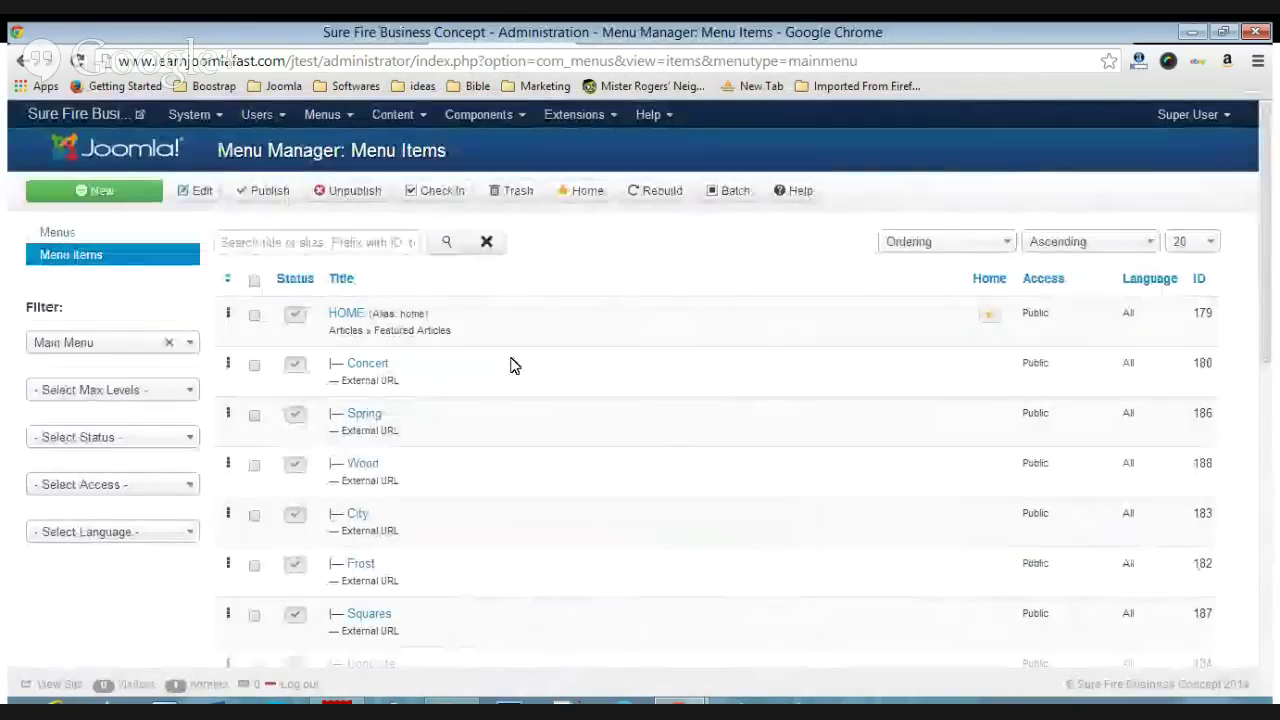
drag(1275, 397, 1273, 540)
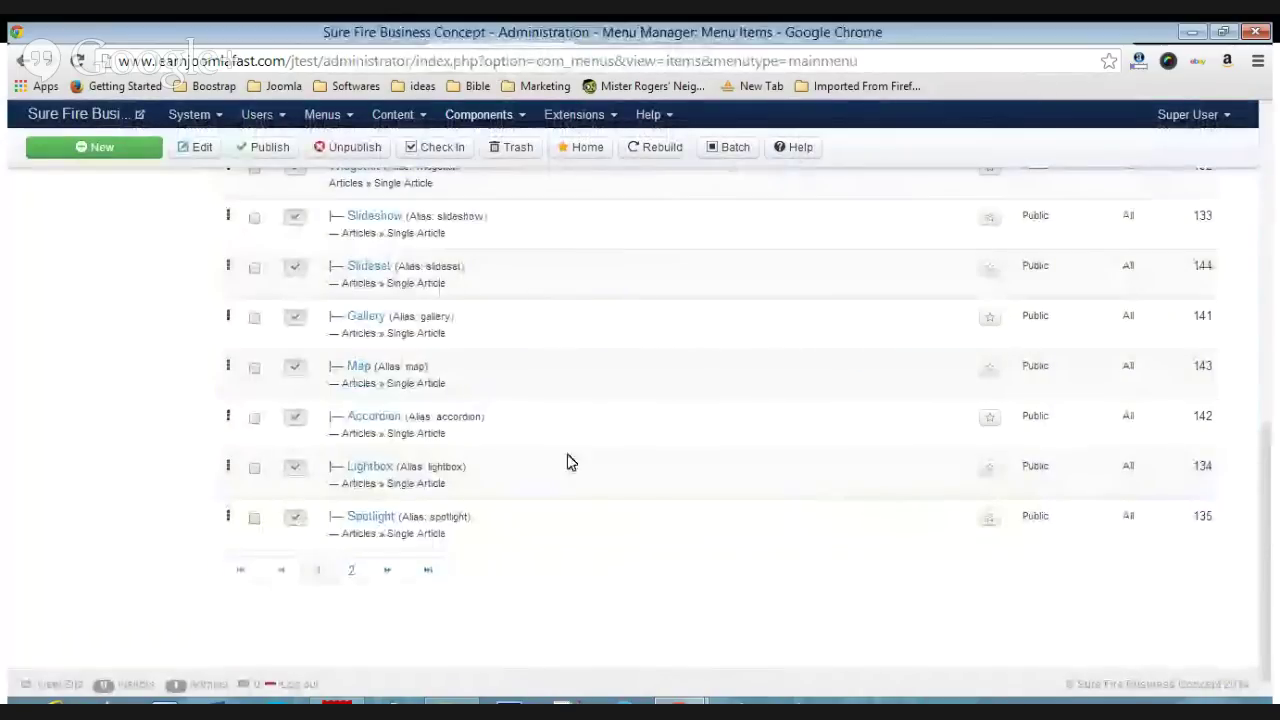
scroll(587, 571, up, 3)
scroll(587, 571, up, 2)
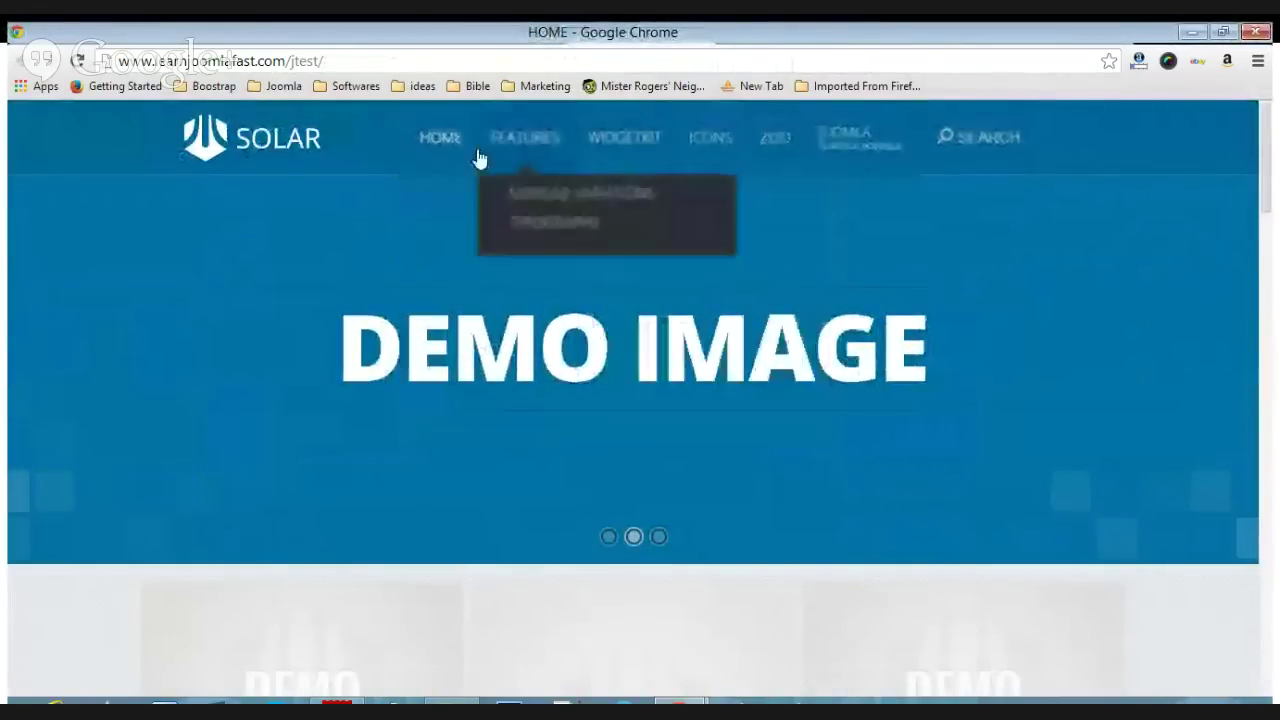
mouse_move(845, 186)
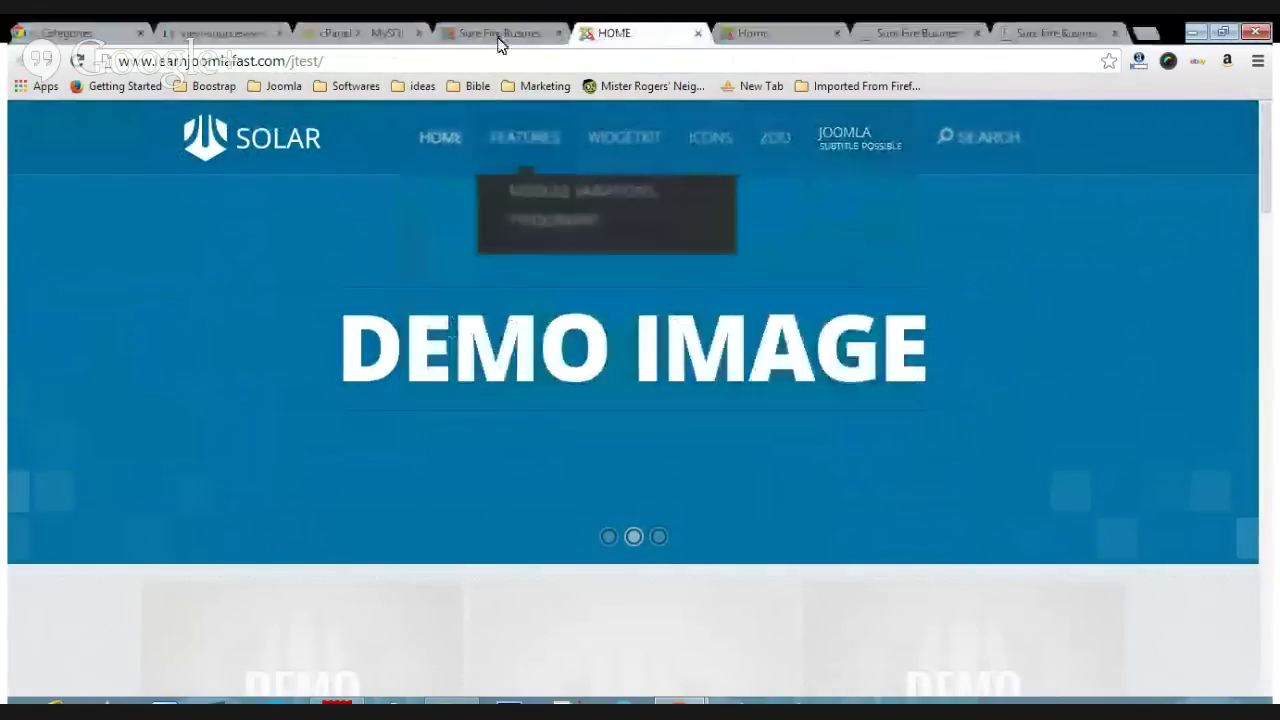
click(500, 34)
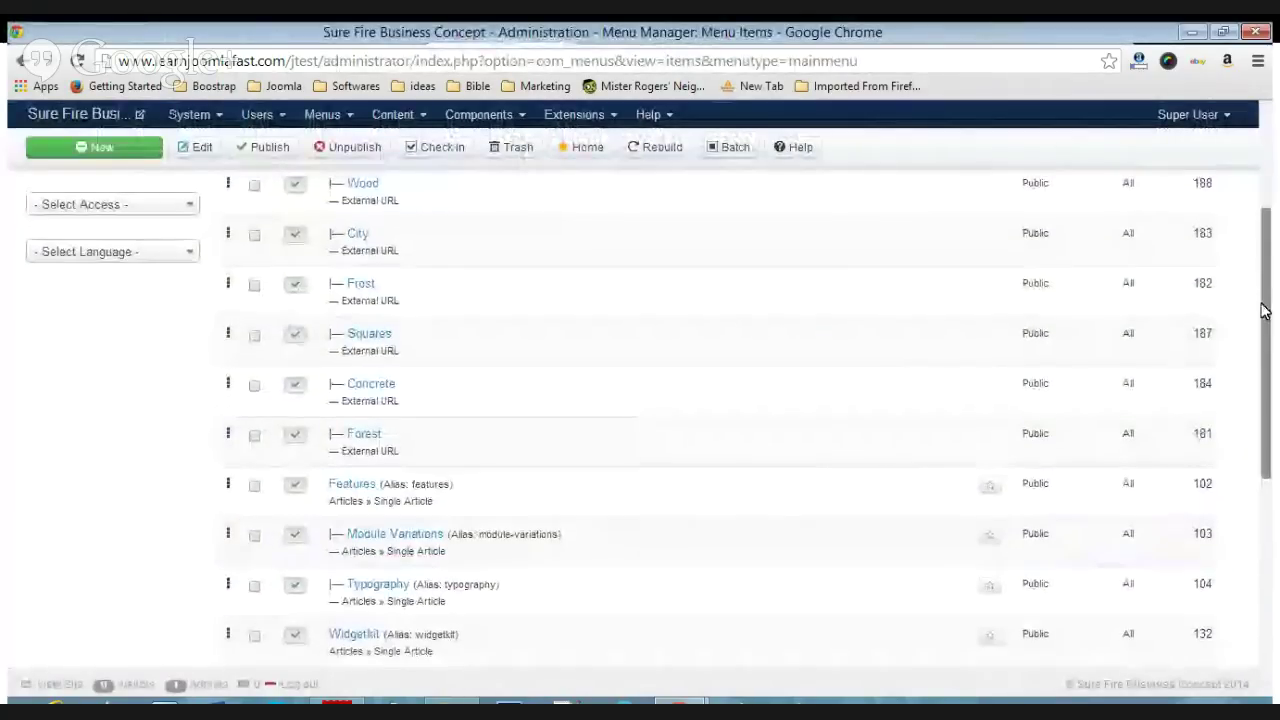
scroll(1272, 400, up, 2)
drag(1273, 262, 1272, 100)
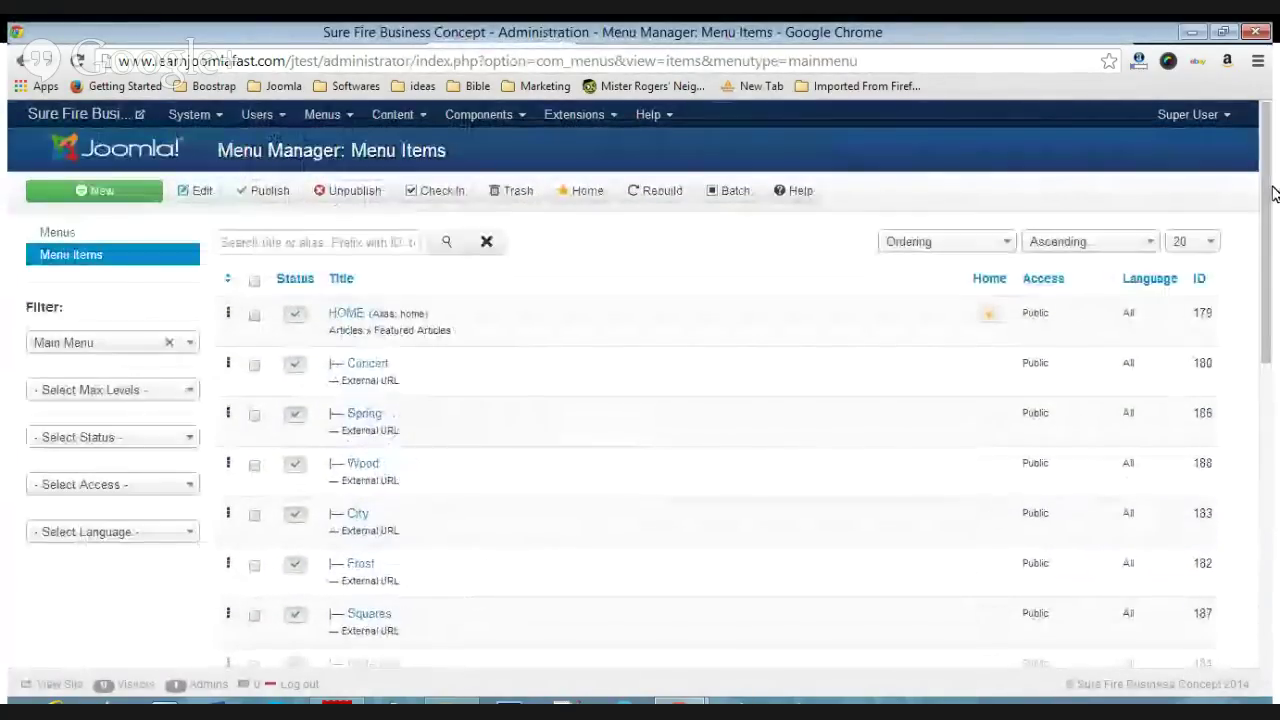
drag(1272, 300, 1255, 278)
Set the items-per-page limit to All so every Main Menu item shows.
click(1208, 250)
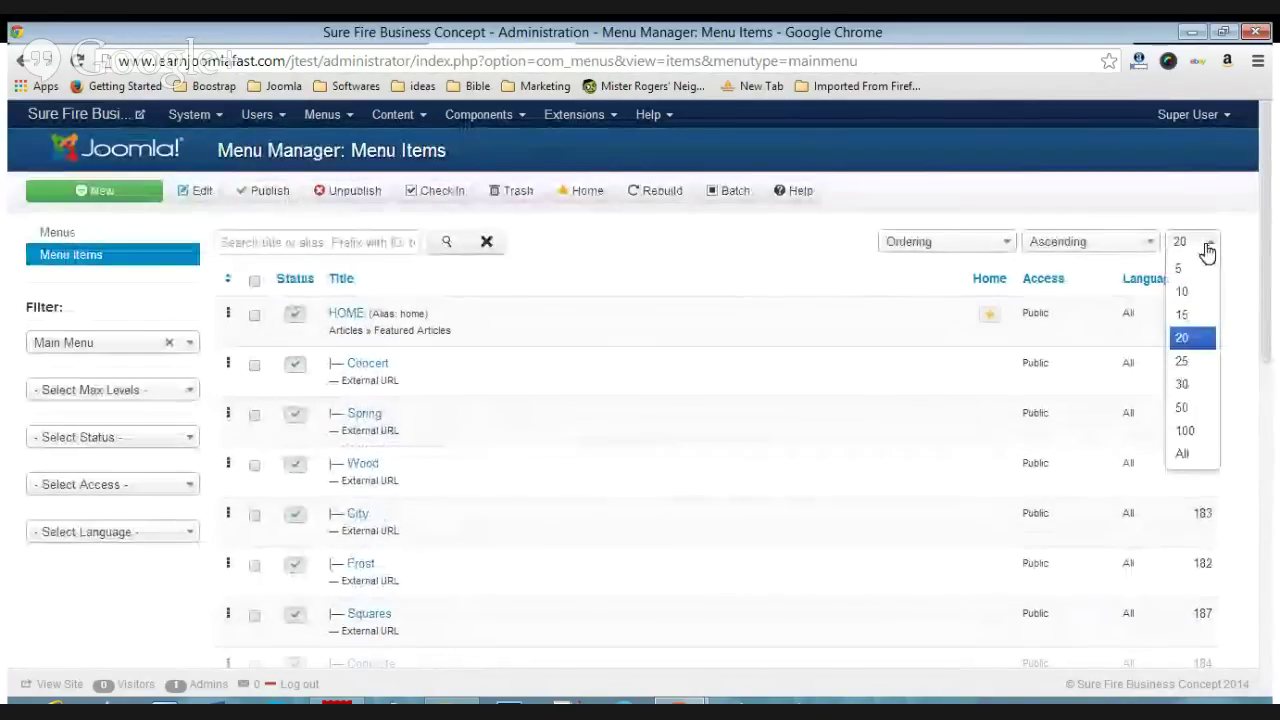
click(1268, 316)
scroll(705, 541, down, 8)
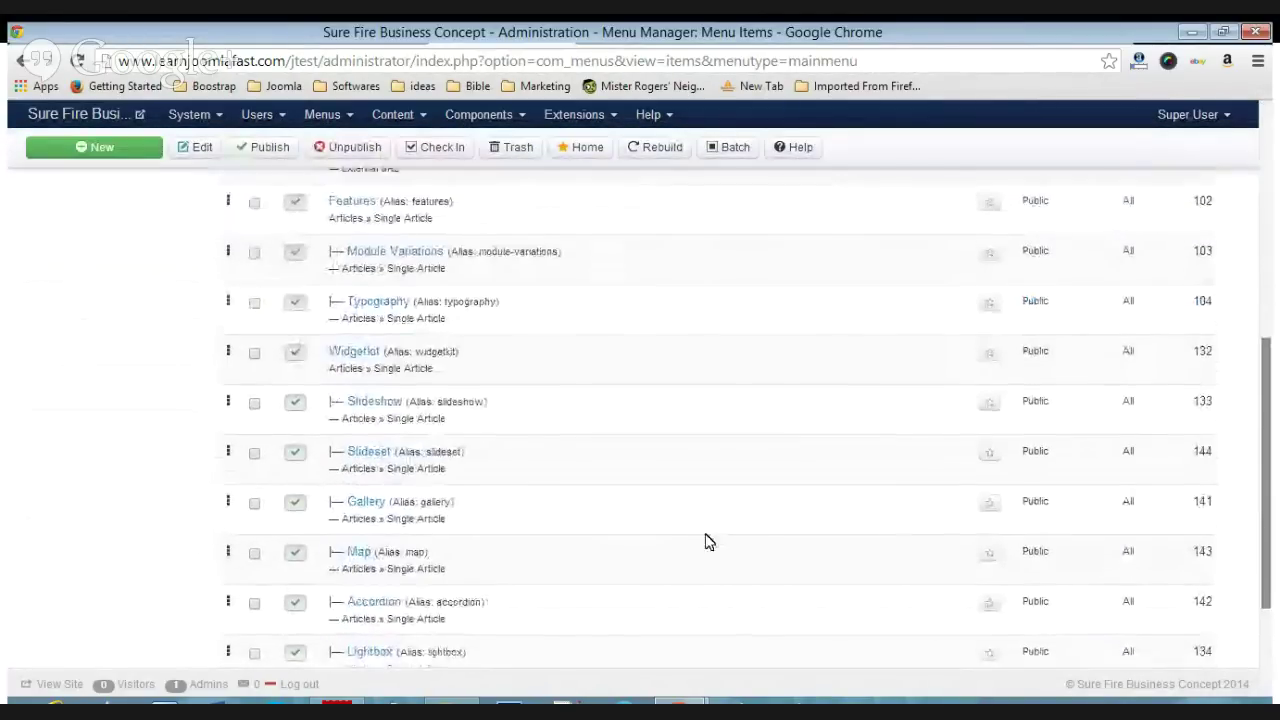
scroll(705, 541, down, 3)
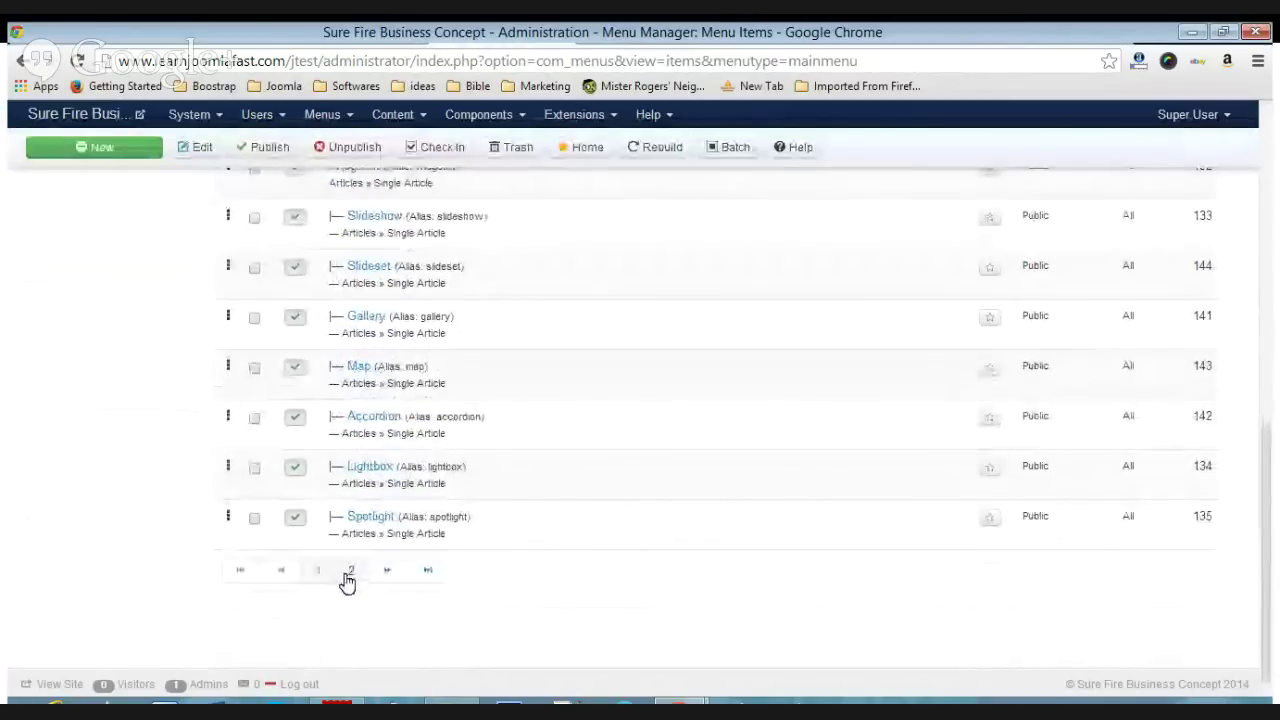
scroll(1270, 512, up, 7)
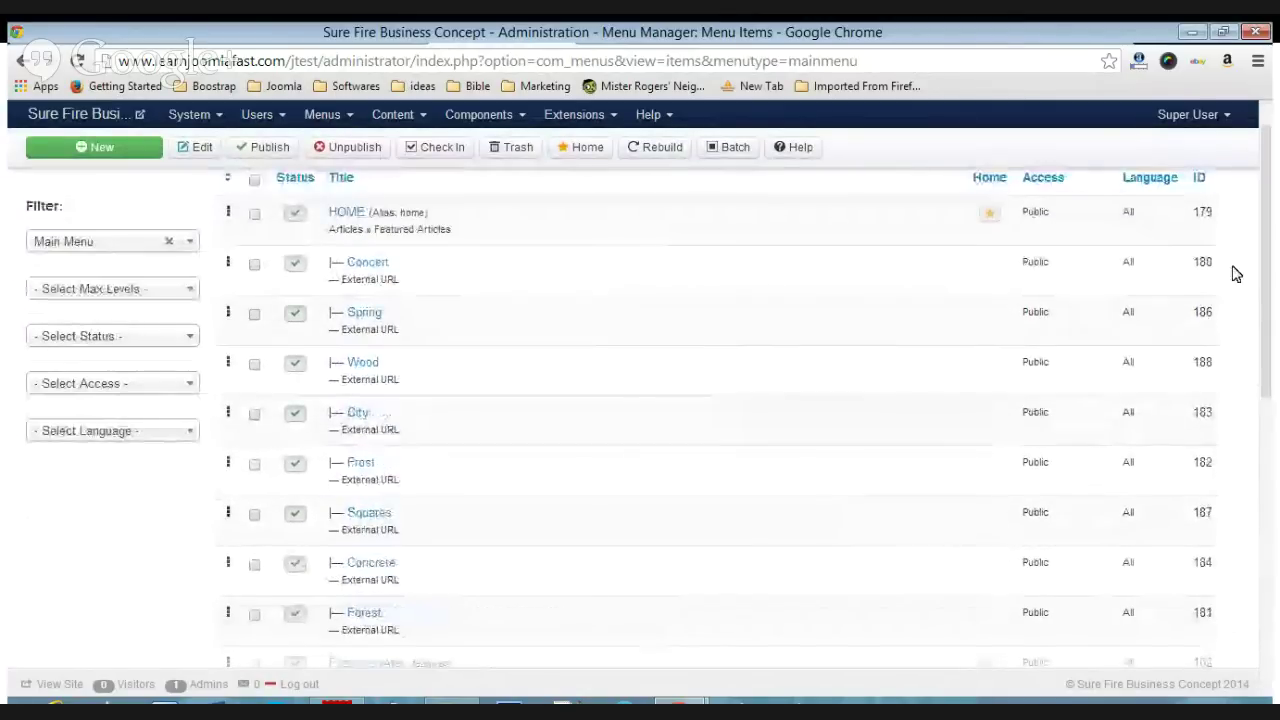
scroll(1236, 274, up, 1)
click(1200, 243)
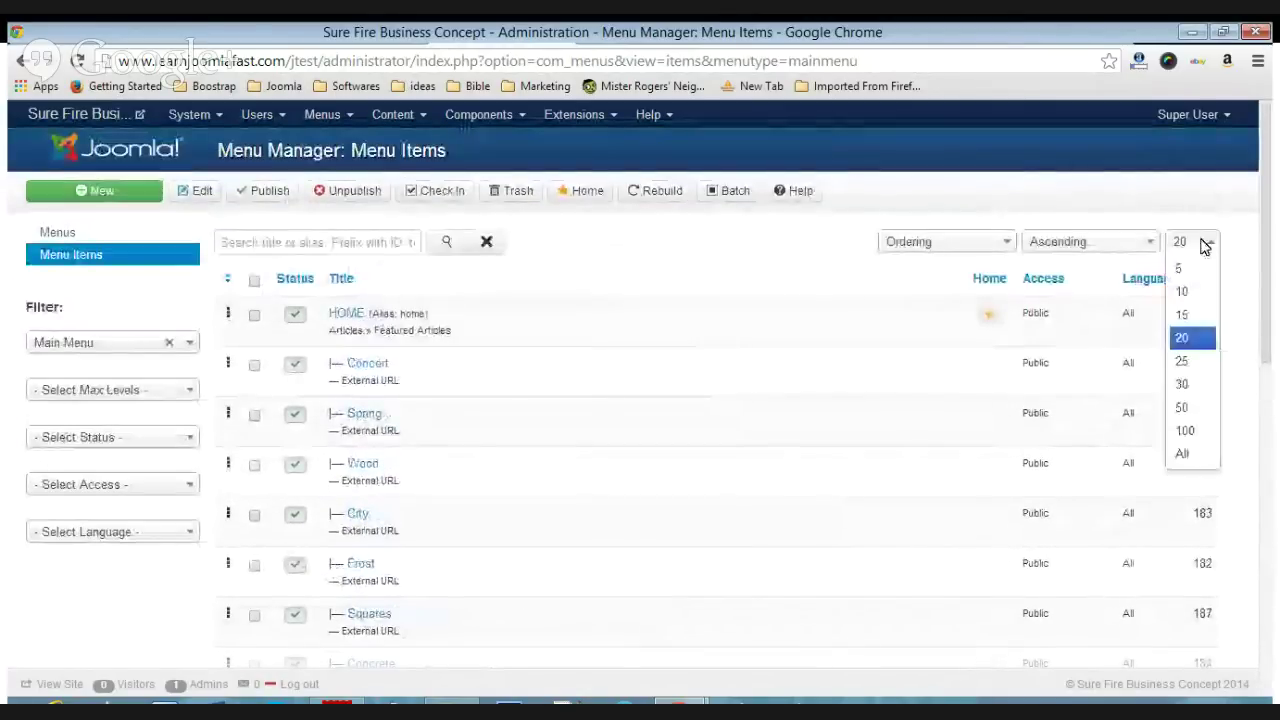
click(1184, 453)
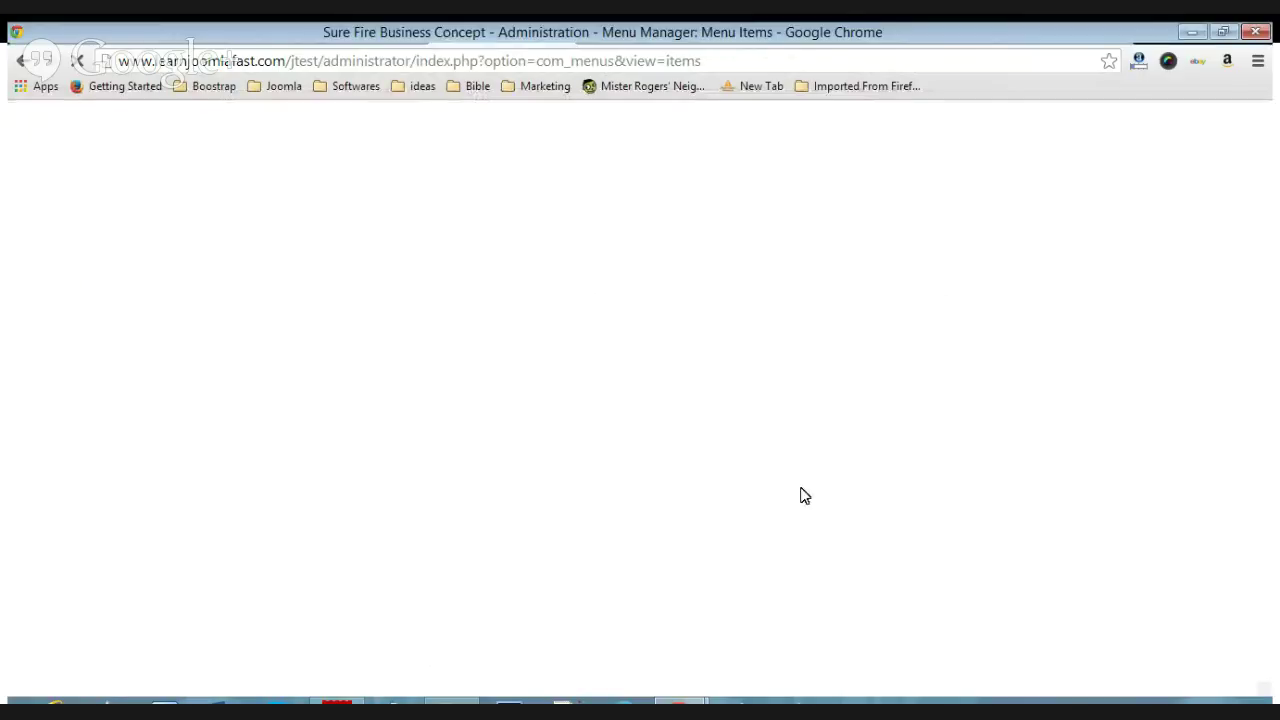
scroll(1268, 330, down, 9)
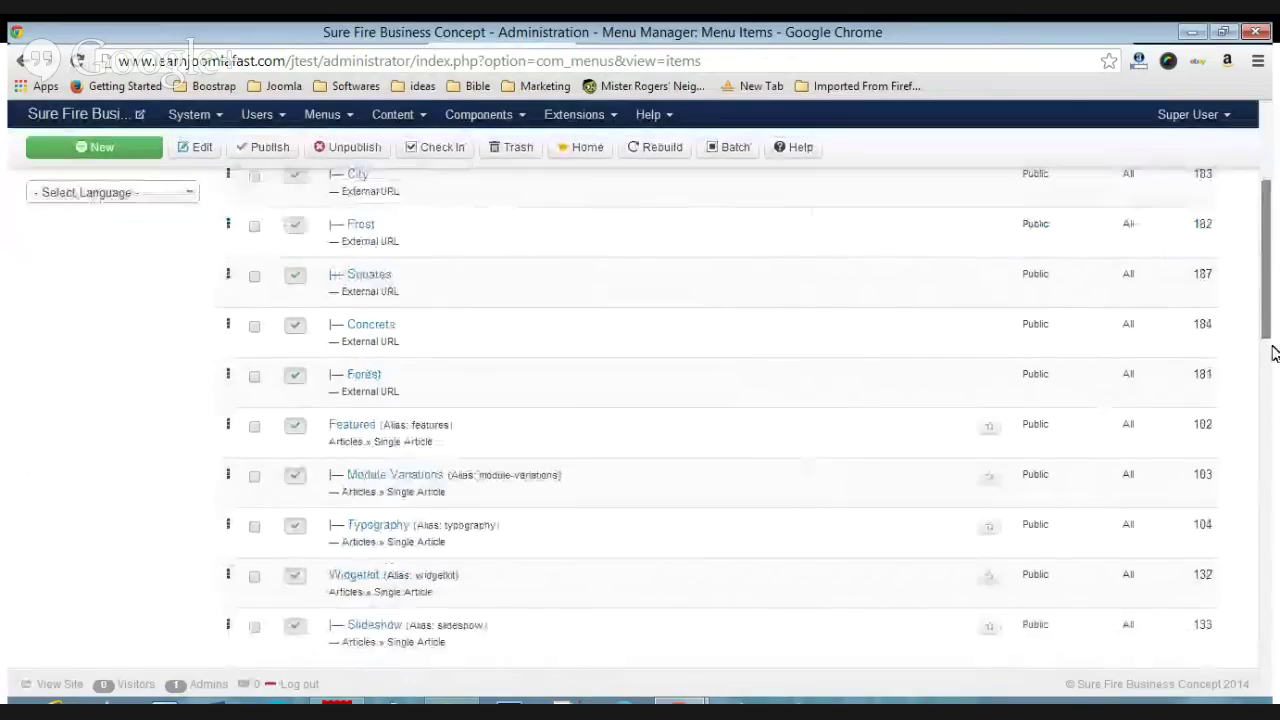
scroll(1274, 577, down, 3)
scroll(663, 234, up, 15)
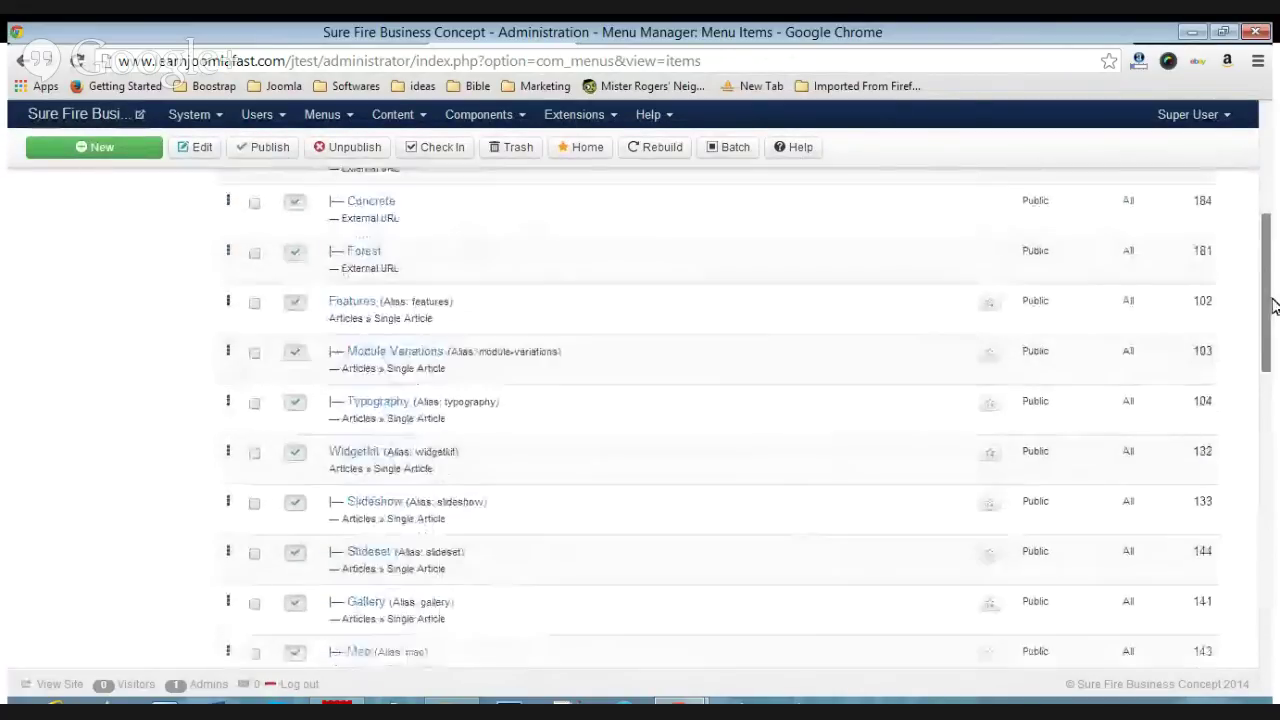
scroll(694, 391, up, 4)
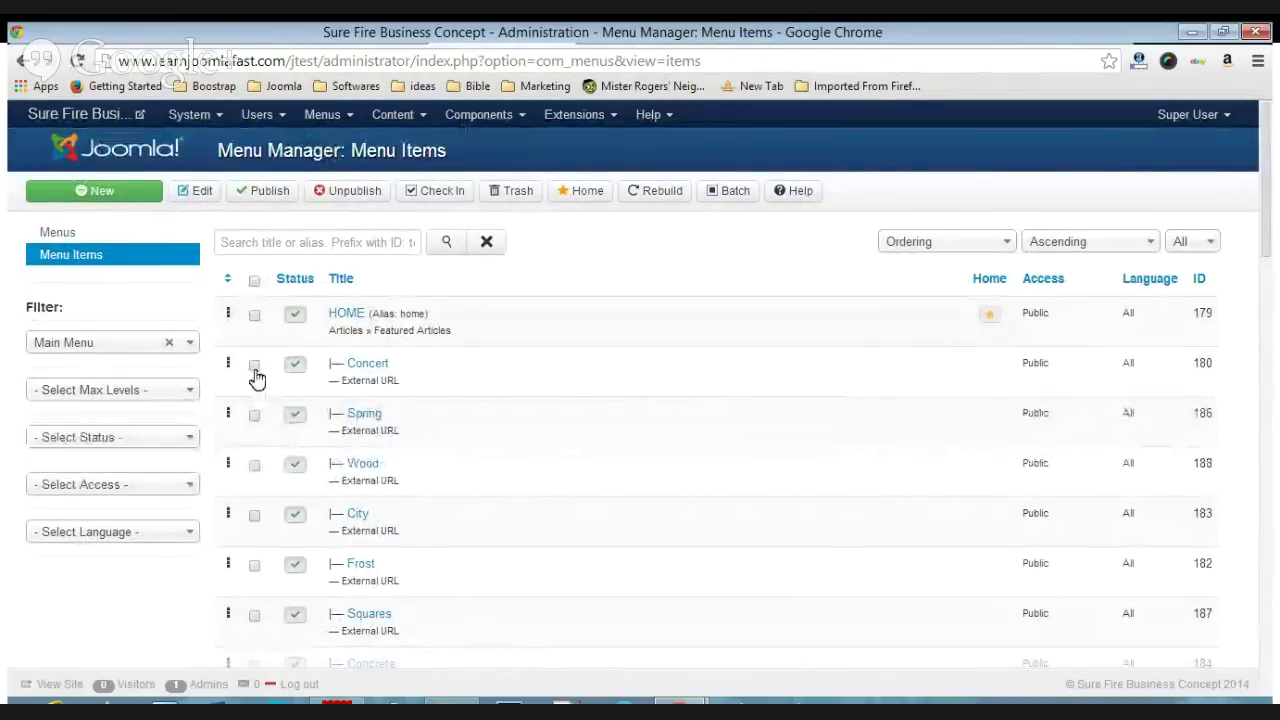
Tick the check-all box to select every Main Menu item.
click(1272, 276)
scroll(435, 350, up, 4)
click(256, 284)
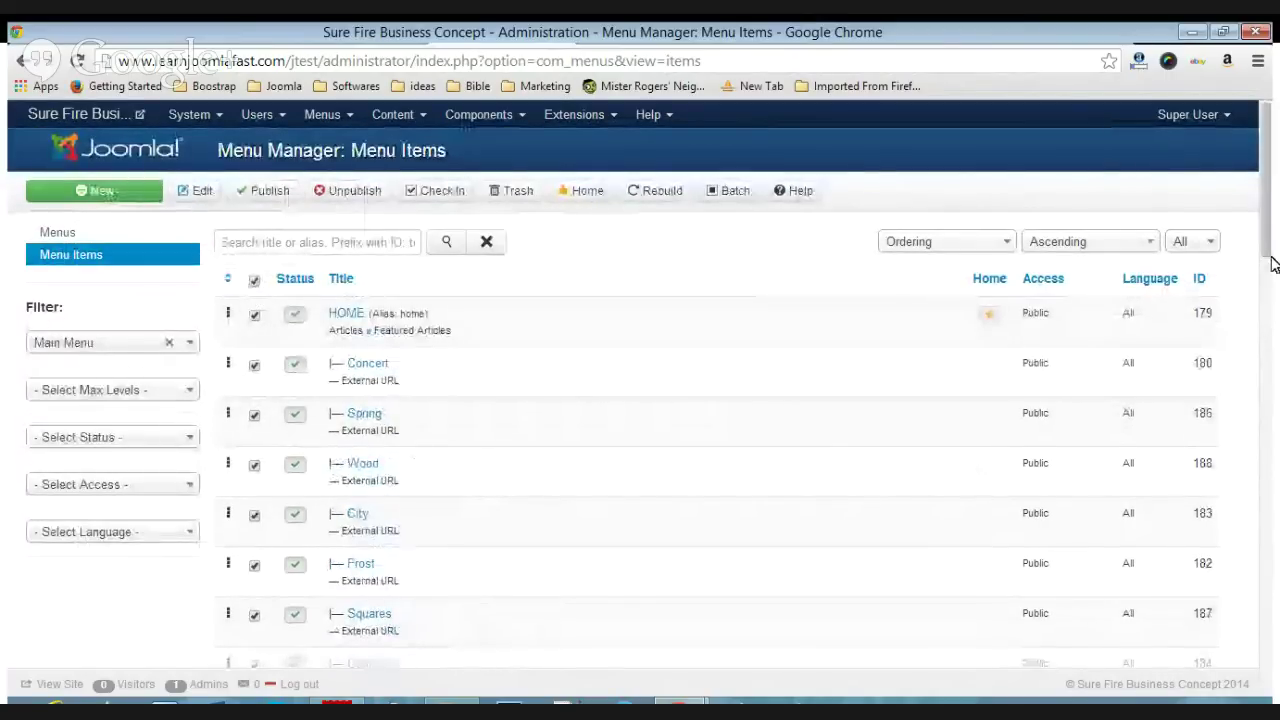
drag(1268, 245, 1250, 226)
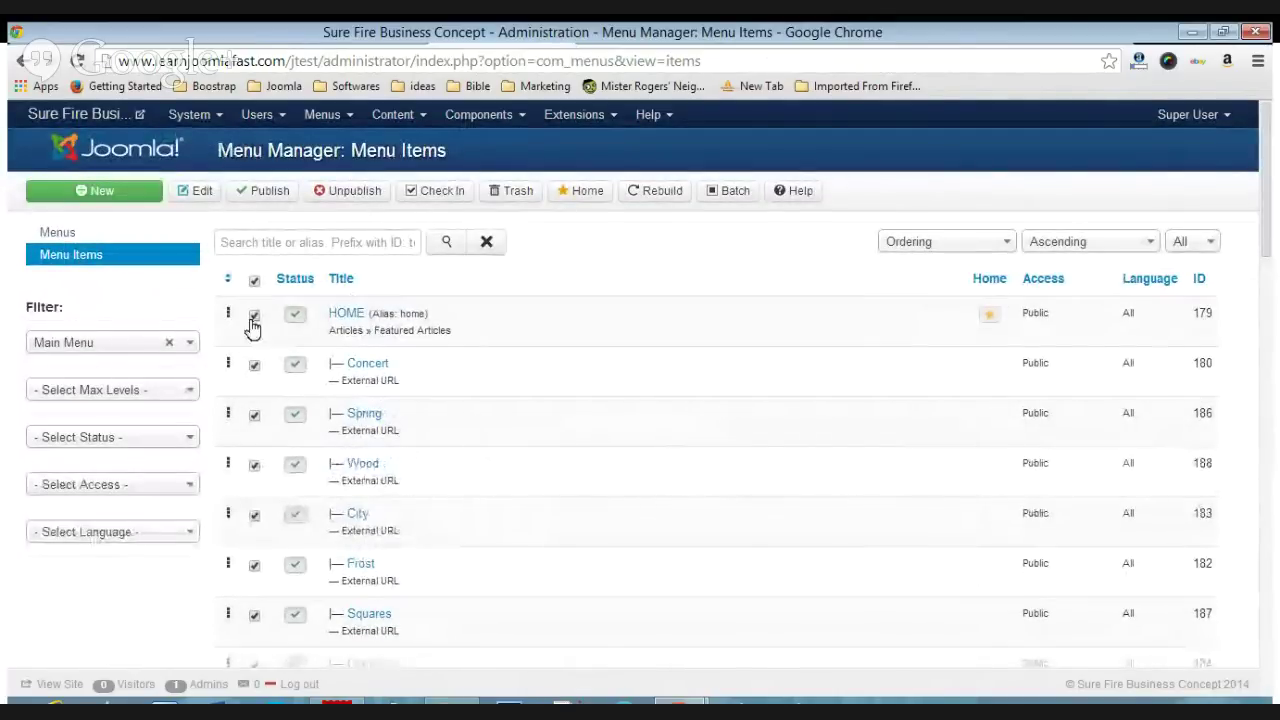
scroll(285, 398, down, 2)
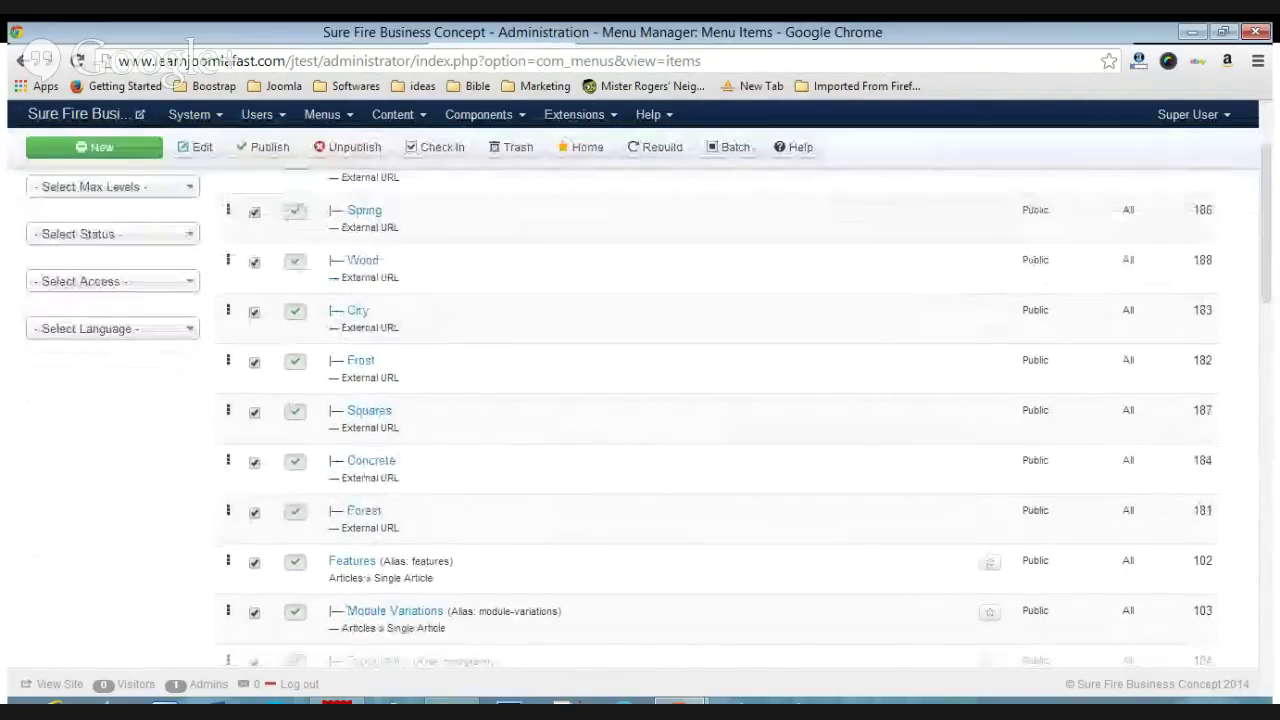
mouse_move(522, 157)
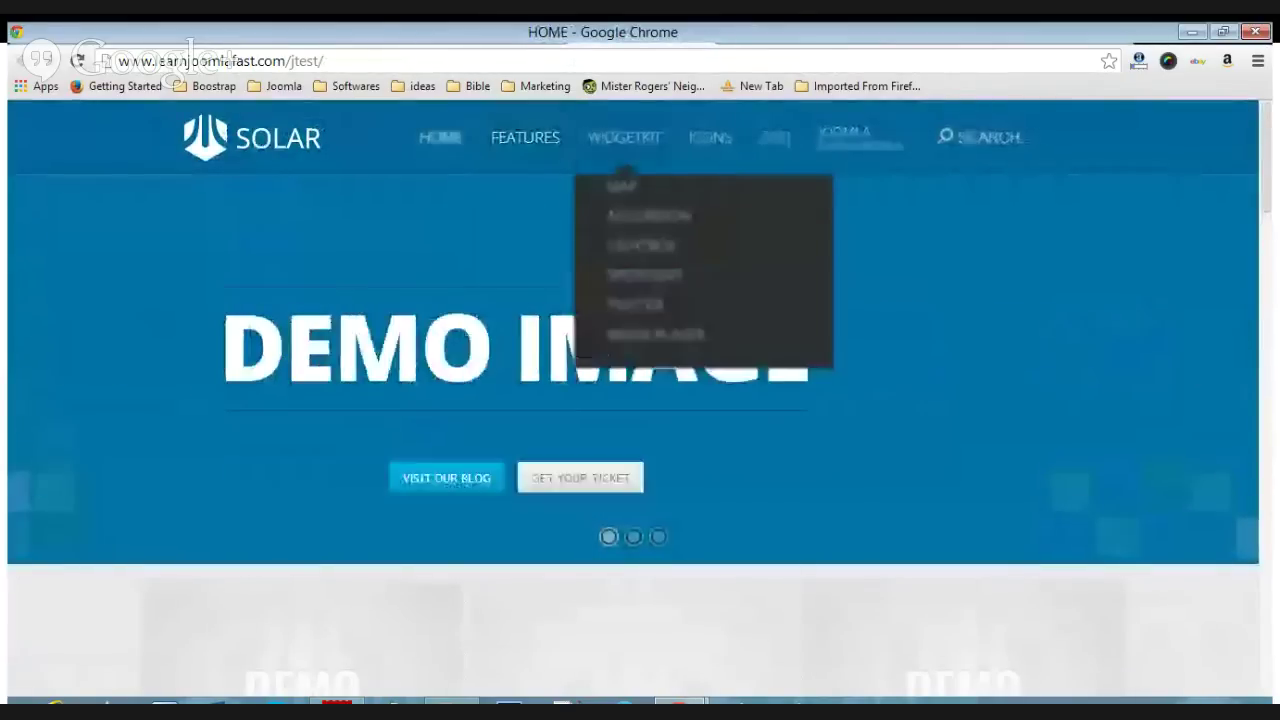
key(alt+Tab)
Deselect the Features, Widgetkit, Icons and ZOO items so they stay published.
scroll(483, 356, down, 2)
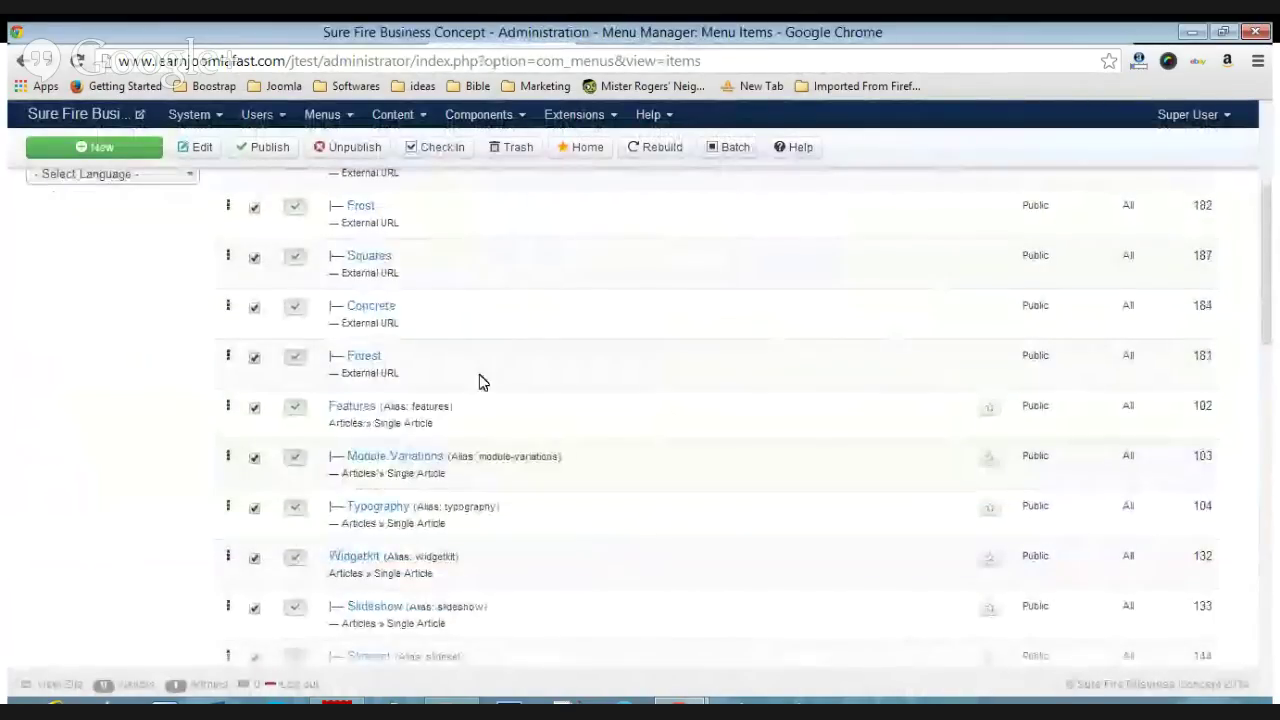
click(254, 409)
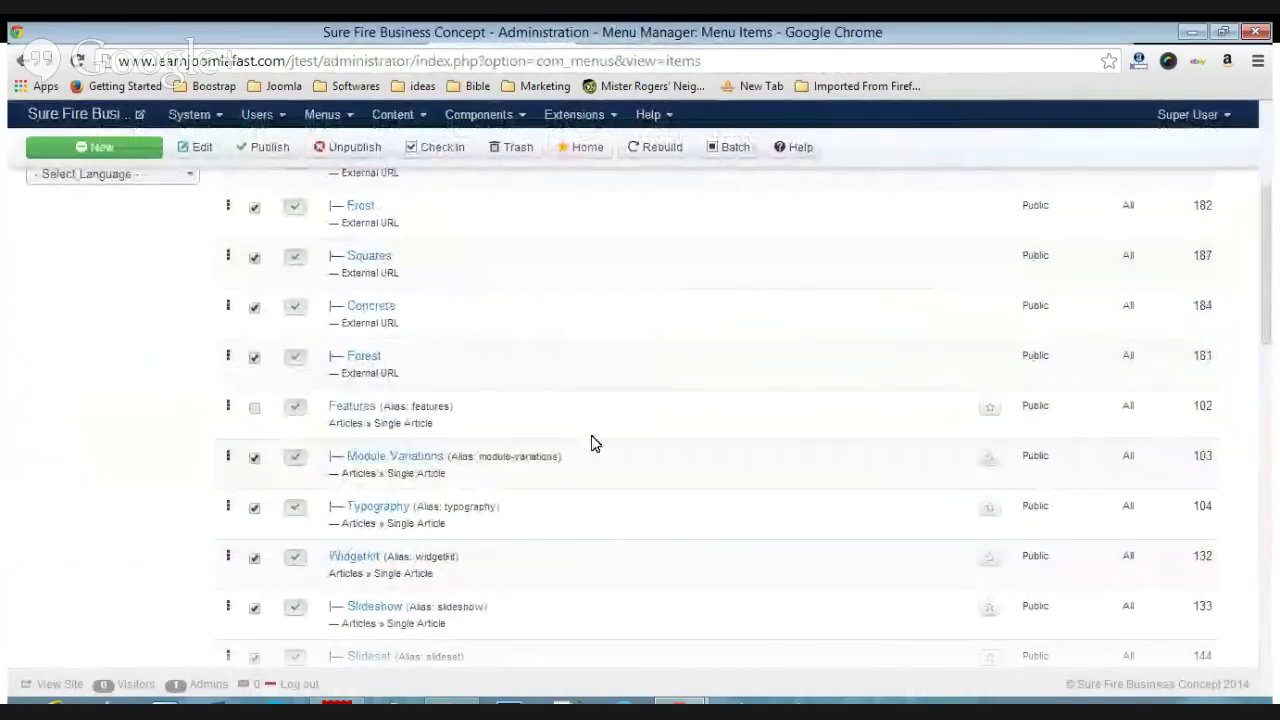
scroll(591, 443, down, 4)
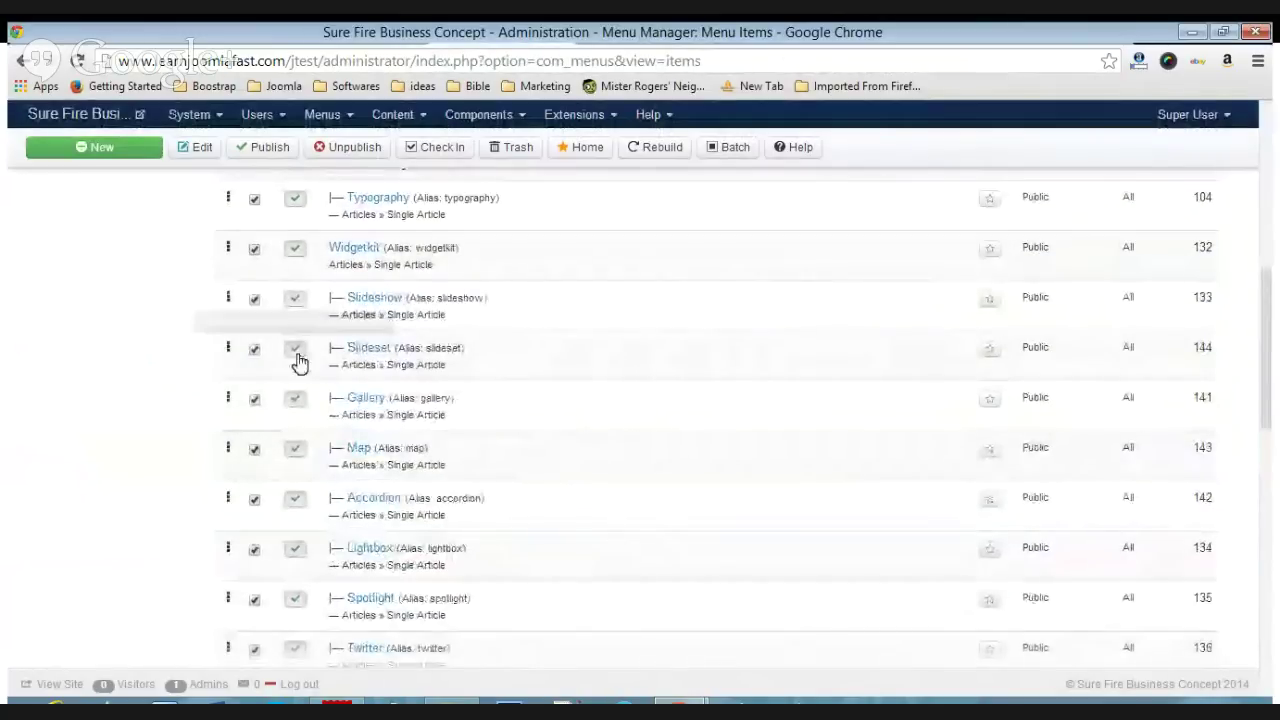
click(254, 250)
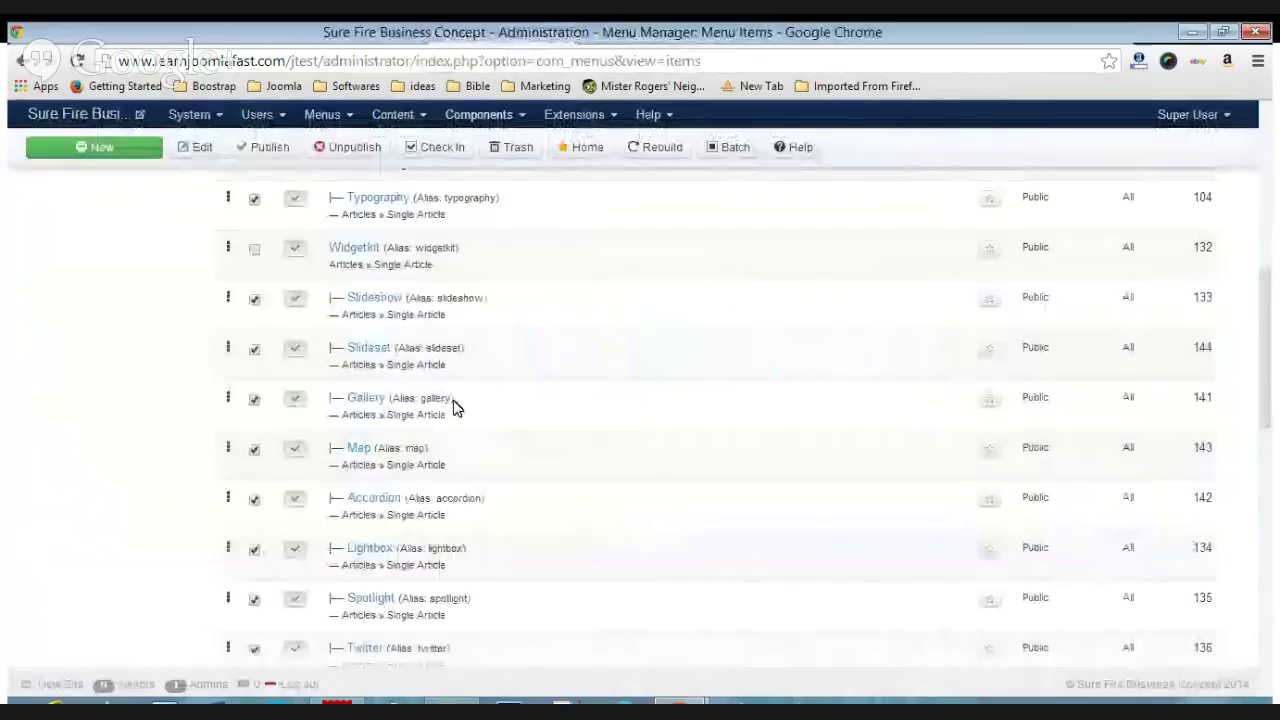
scroll(452, 442, down, 2)
scroll(451, 442, down, 4)
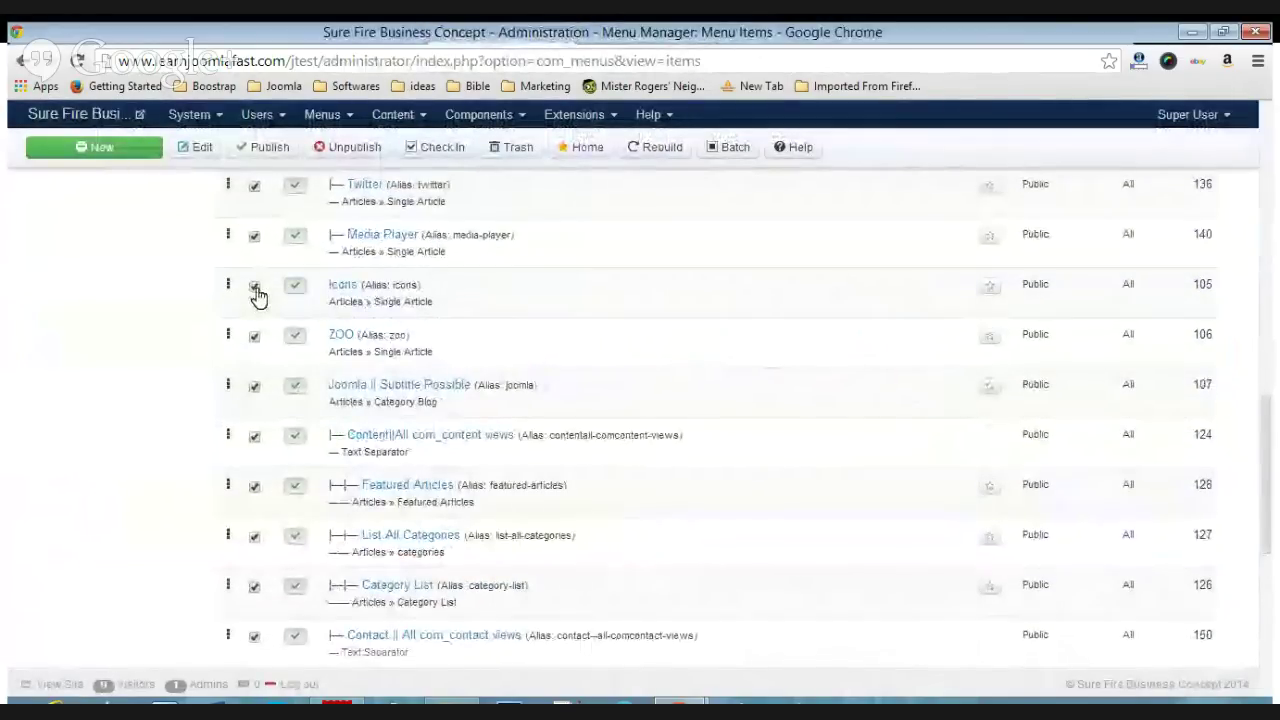
click(254, 290)
click(255, 340)
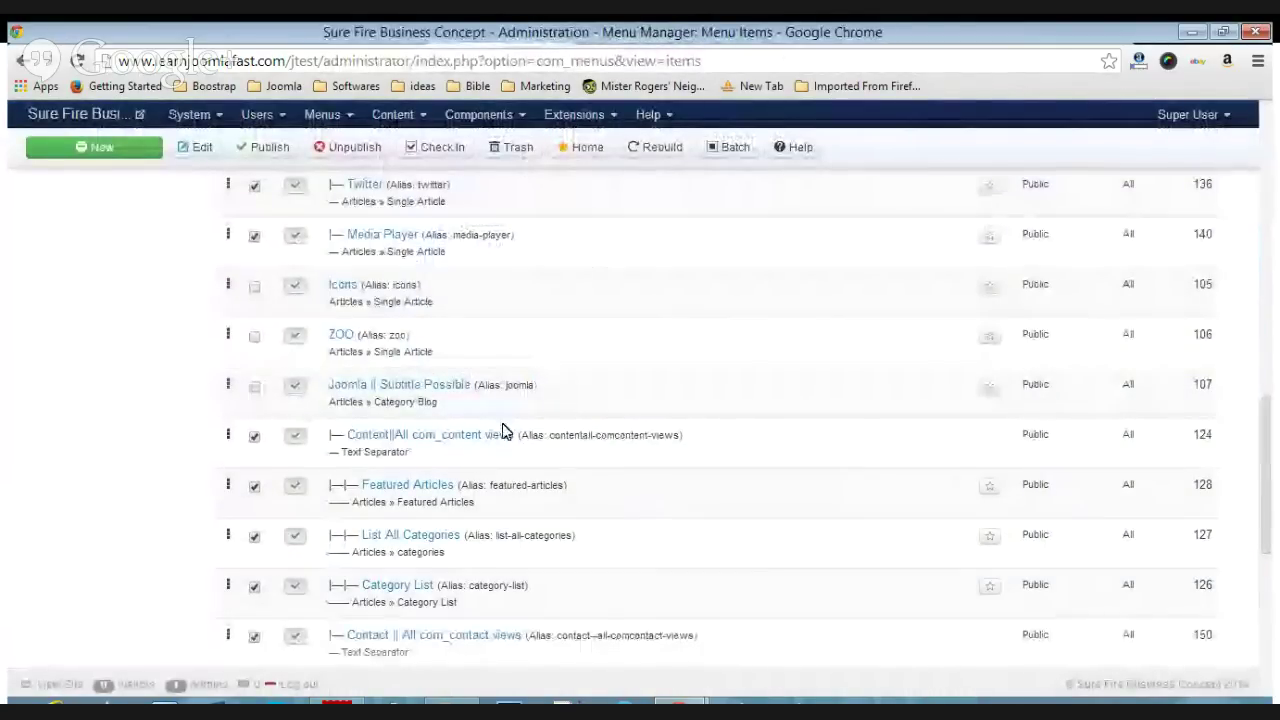
drag(1268, 528, 1268, 118)
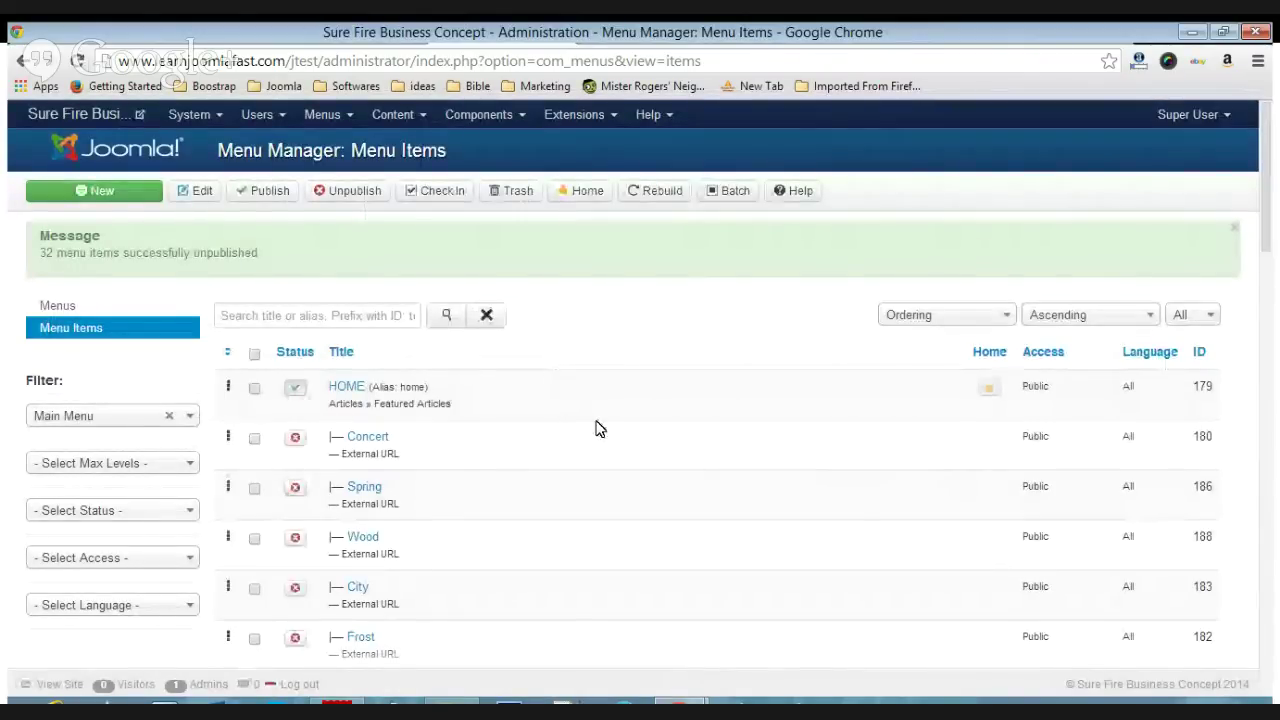
Filter the Main Menu items list to Published status only.
scroll(597, 426, down, 4)
drag(1270, 528, 1270, 150)
scroll(654, 466, down, 2)
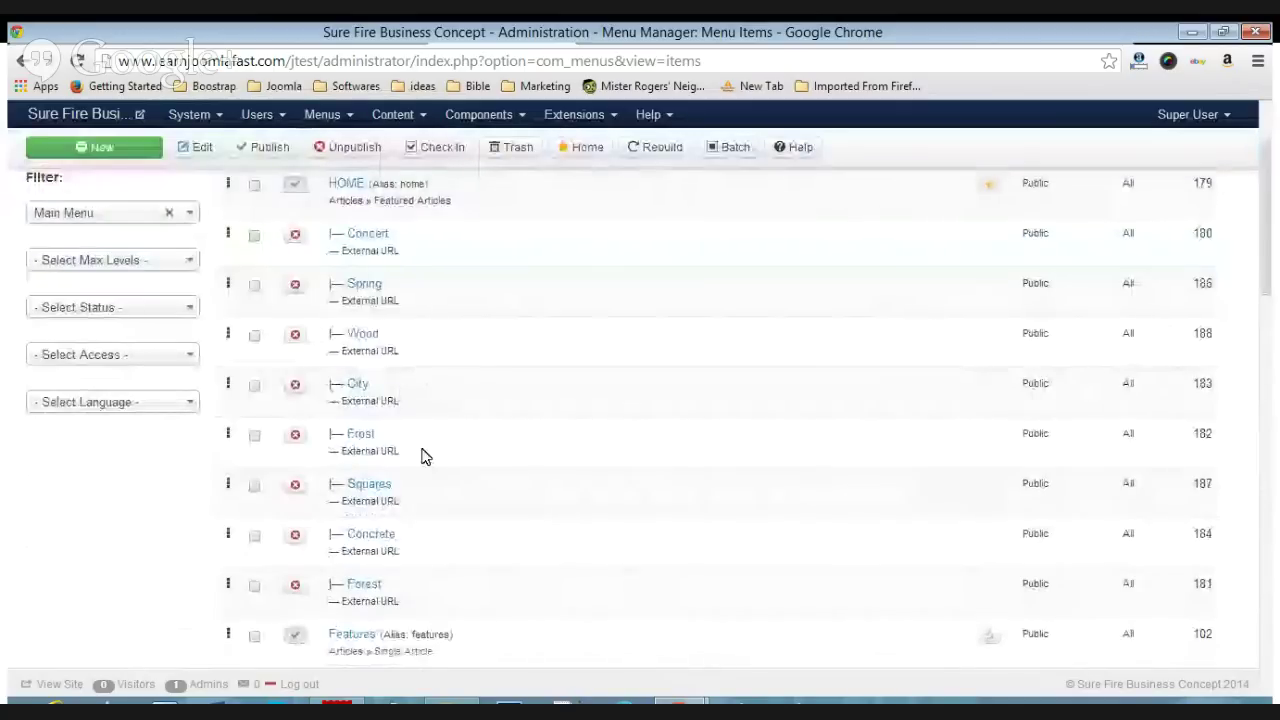
click(88, 313)
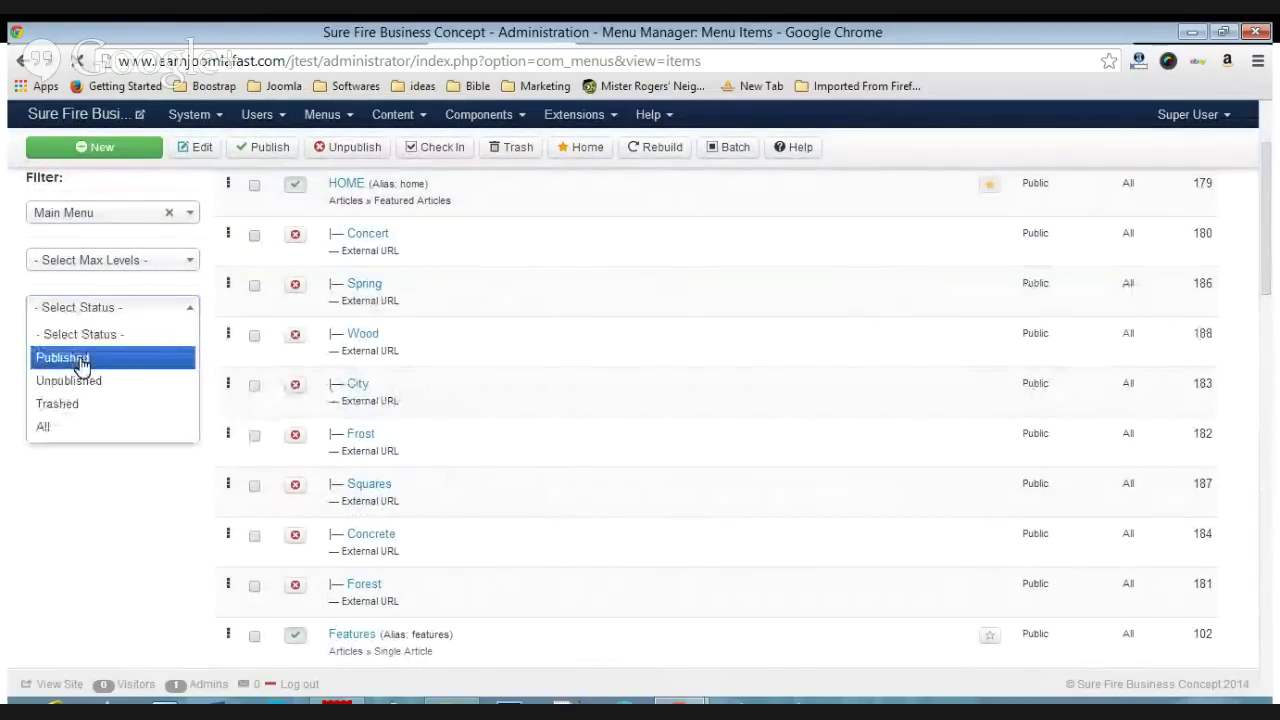
click(82, 358)
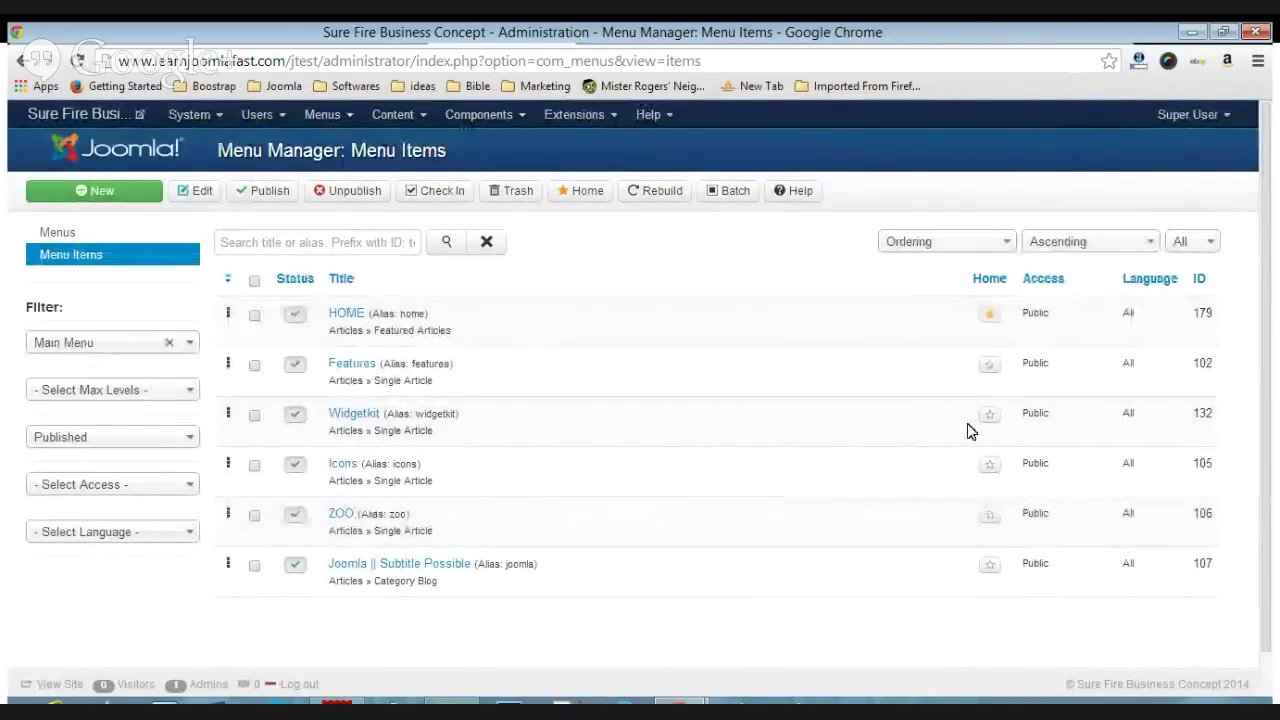
Preview the live site, then move to the Zoho Writer website content document.
click(140, 114)
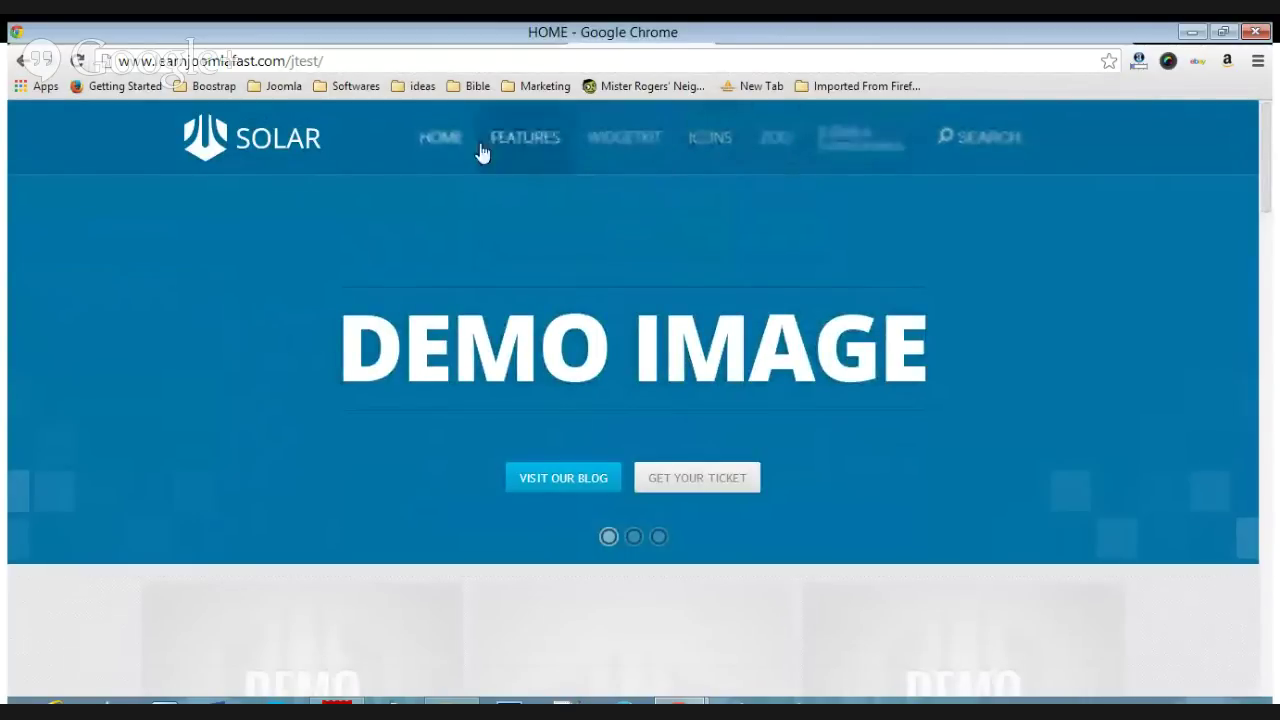
key(ctrl+Tab)
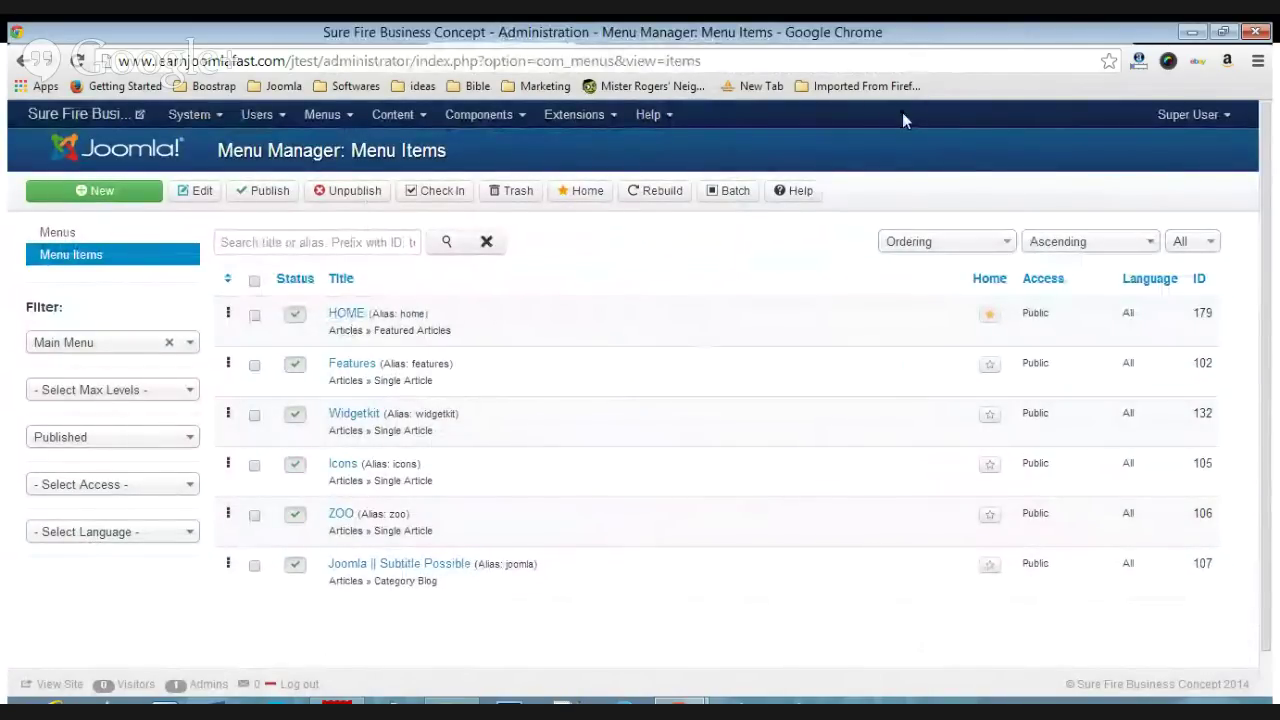
key(ctrl+Tab)
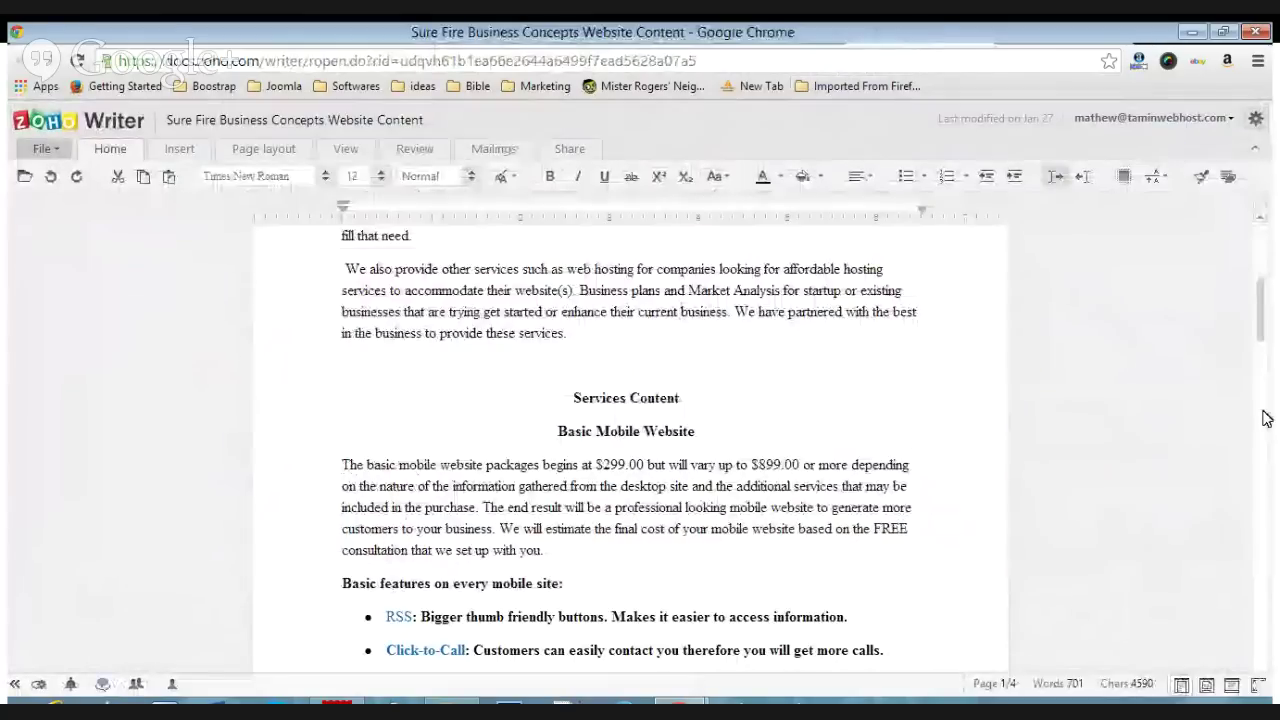
Scroll the Zoho Writer document up to About Us, then go back to Joomla's Menu Items tab.
drag(1260, 323, 1260, 277)
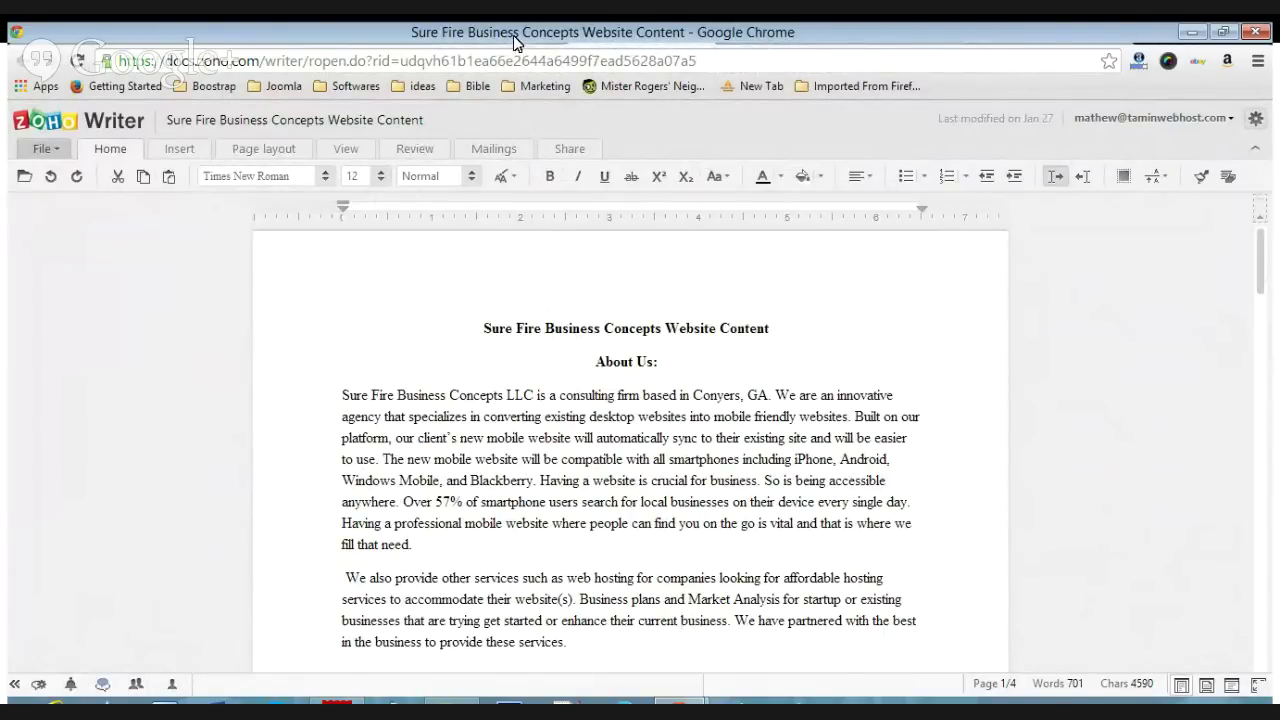
key(ctrl+Tab)
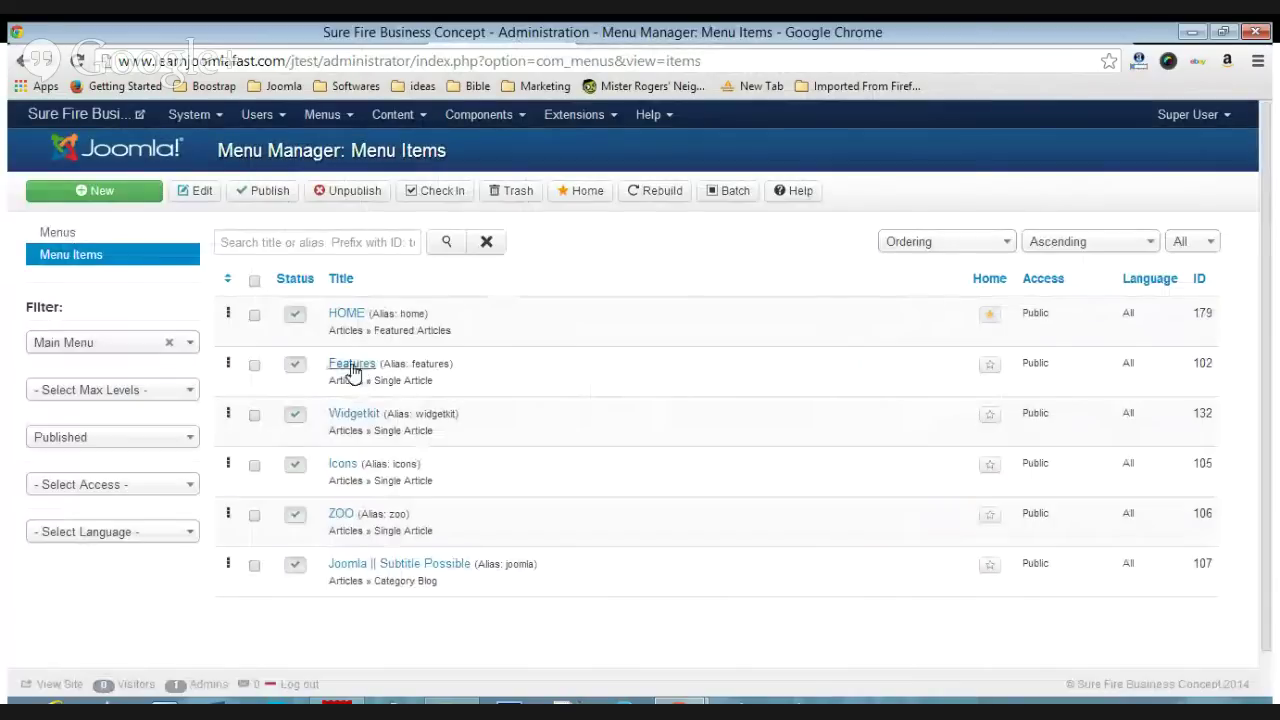
Retitle the Features menu item 'About us', clear its features alias, and Save & Close.
click(352, 364)
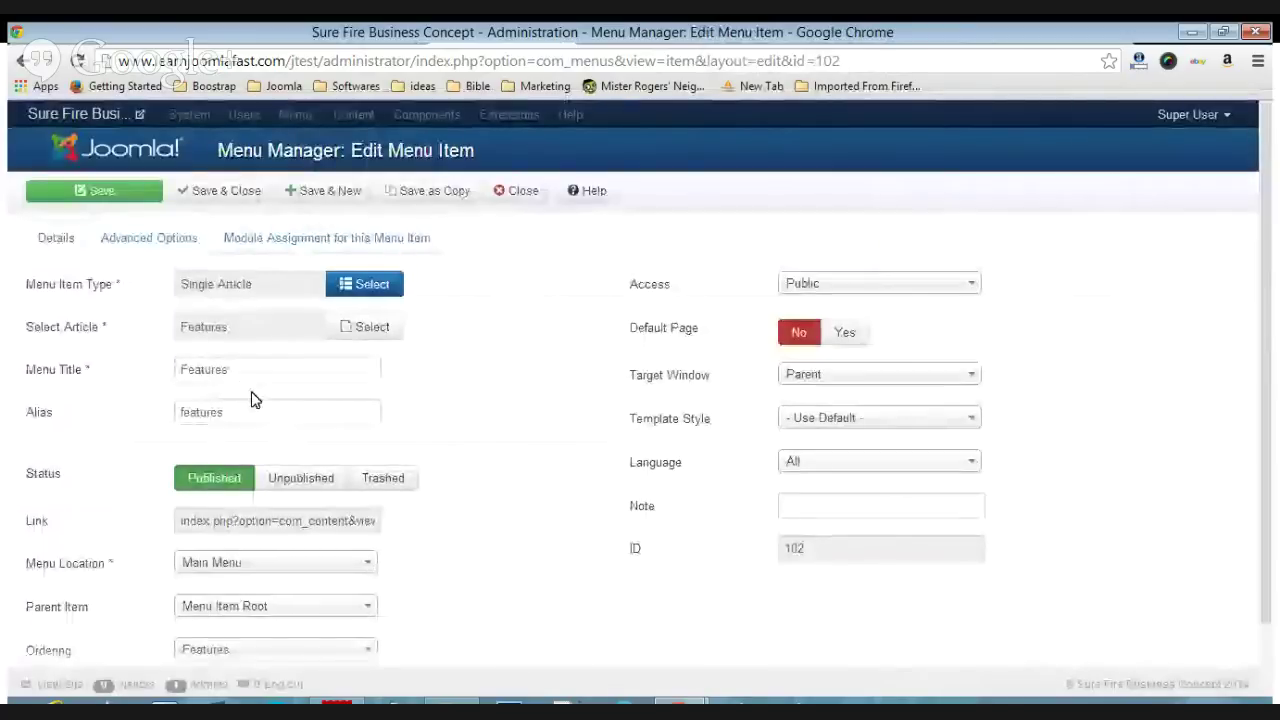
double_click(258, 362)
text(About us)
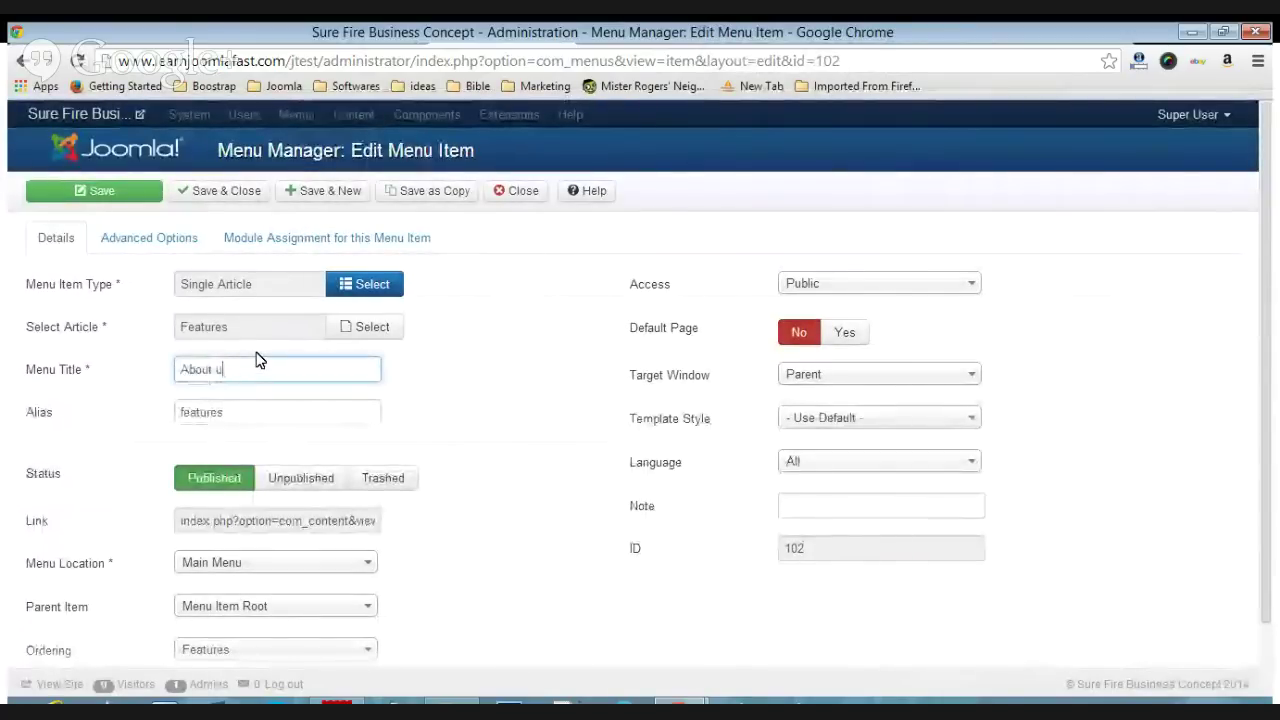
key(Tab)
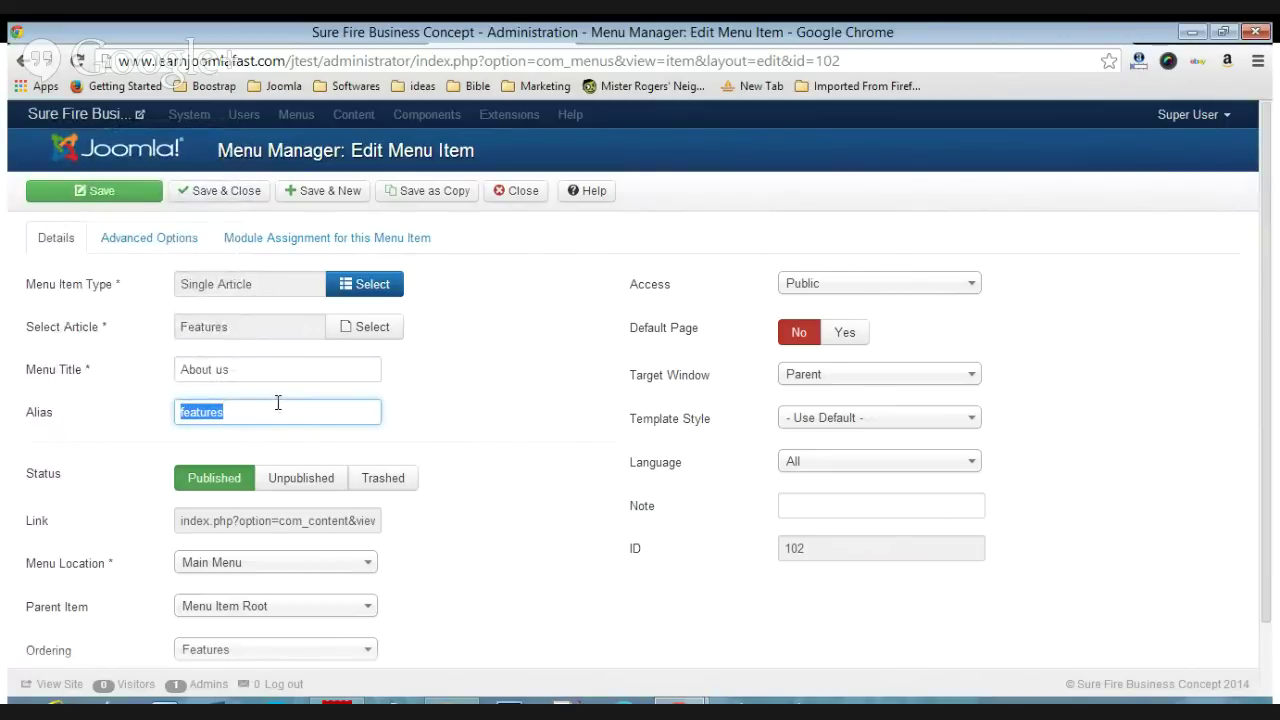
click(785, 45)
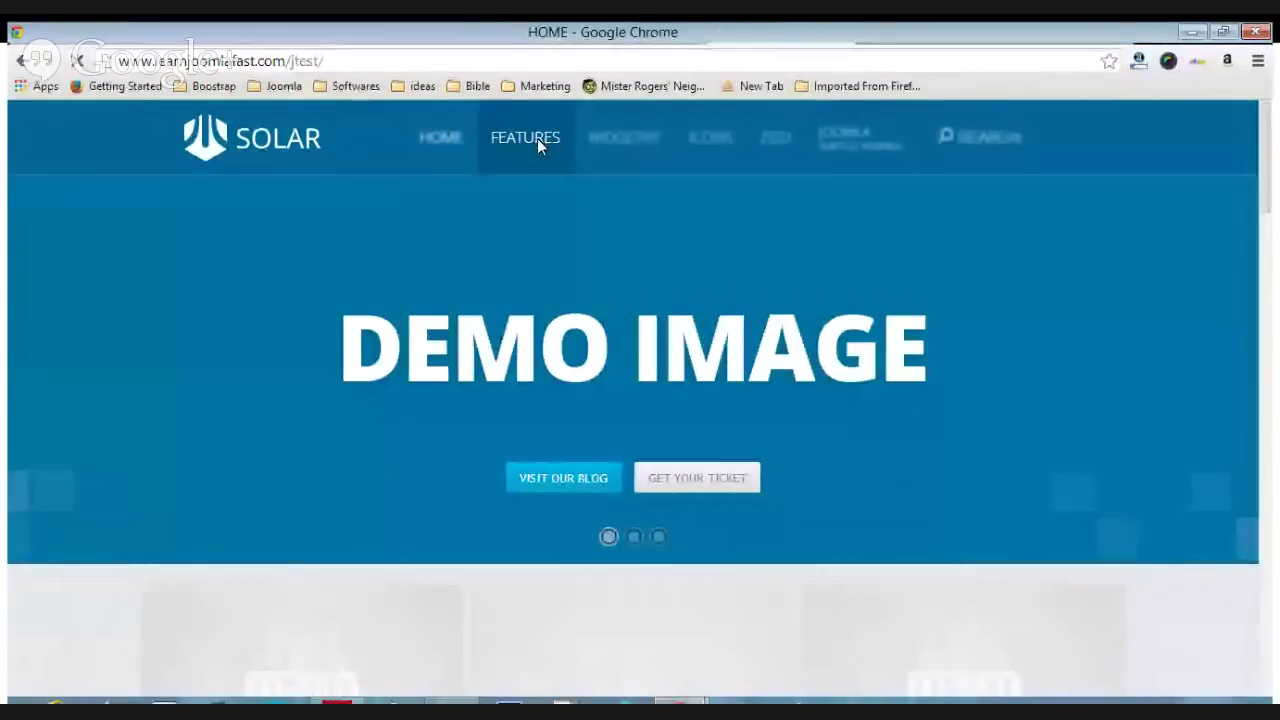
click(537, 145)
drag(460, 61, 392, 61)
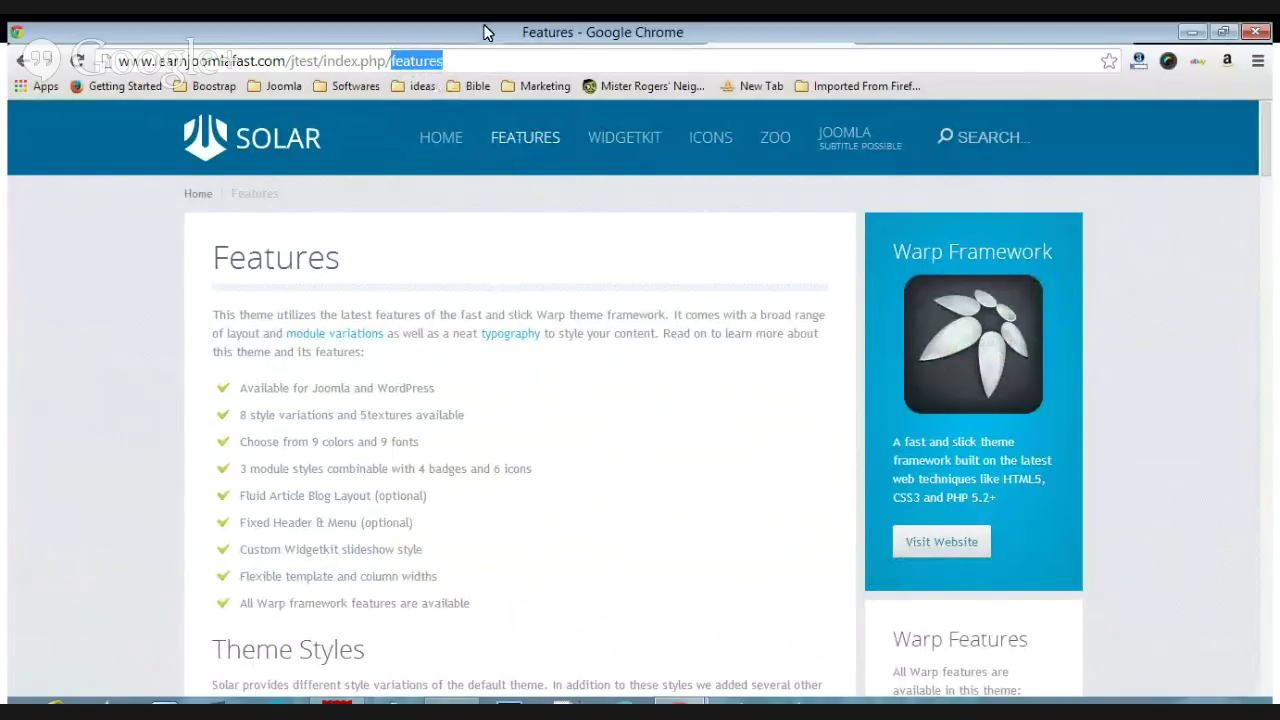
key(alt+Tab)
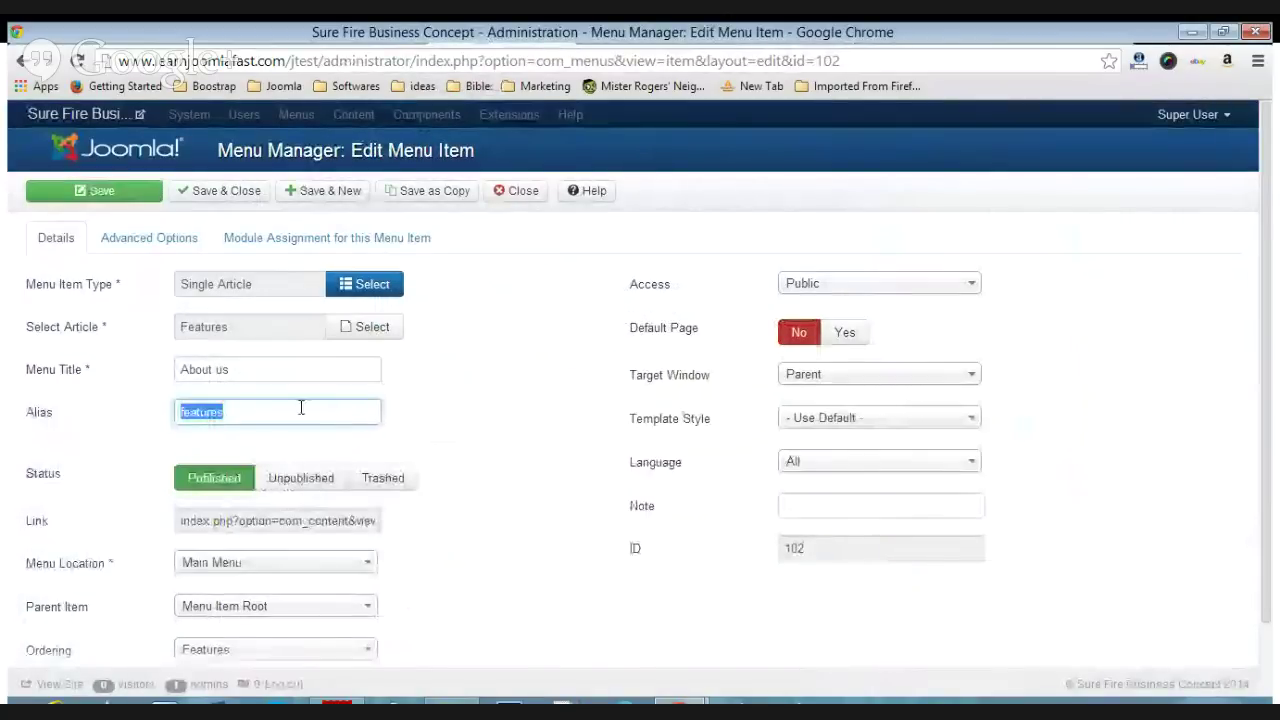
key(BackSpace)
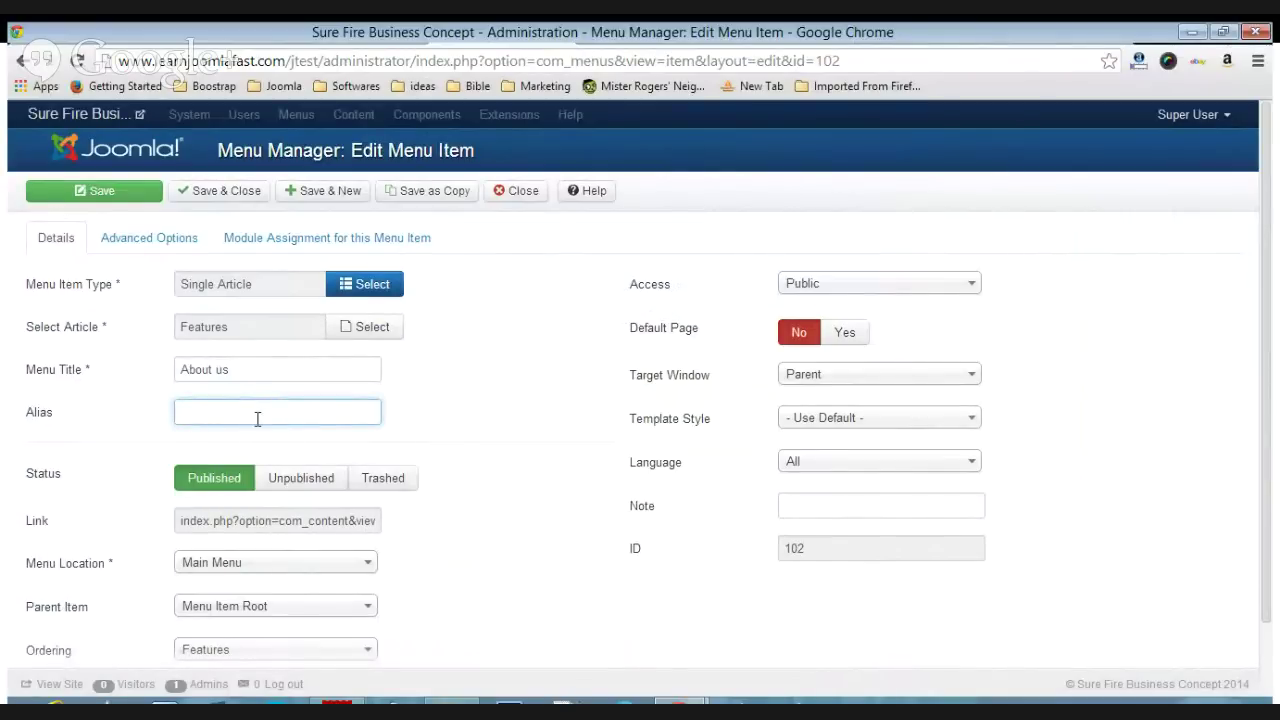
click(237, 197)
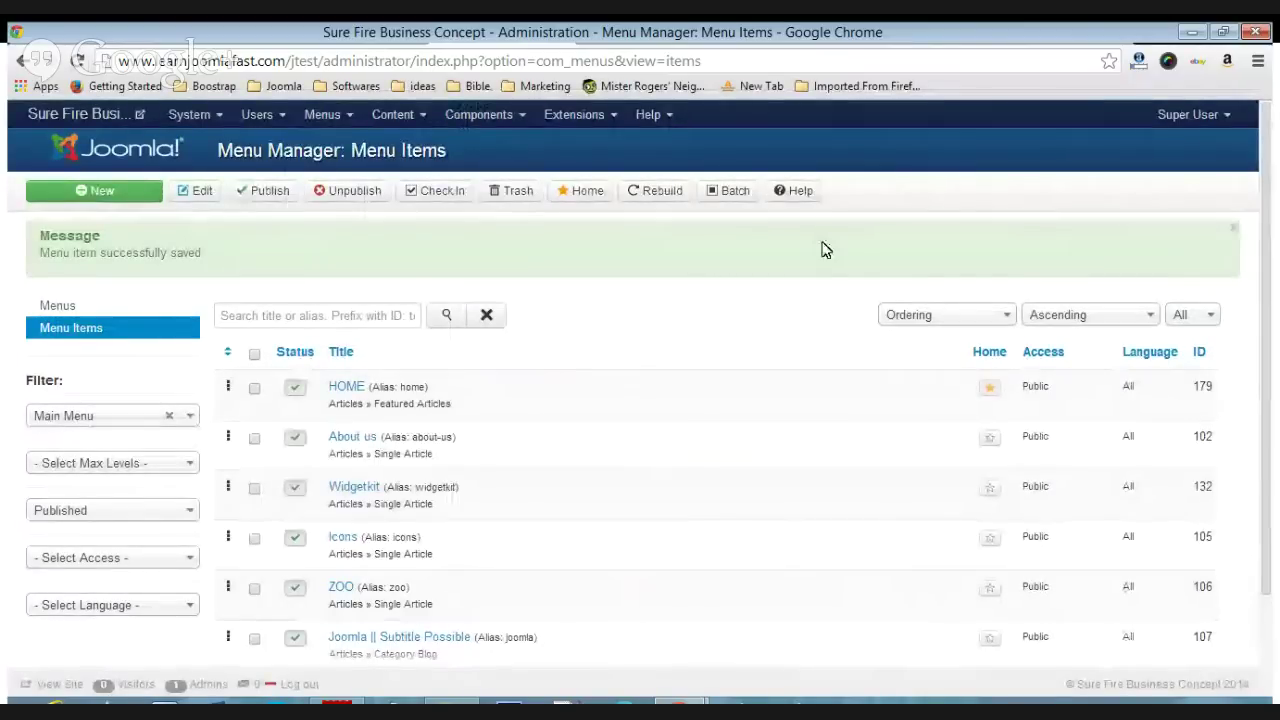
key(ctrl+Tab)
Rename the Widgetkit menu item to 'Services', clear its alias, and Save & Close.
scroll(755, 390, down, 3)
scroll(676, 400, up, 3)
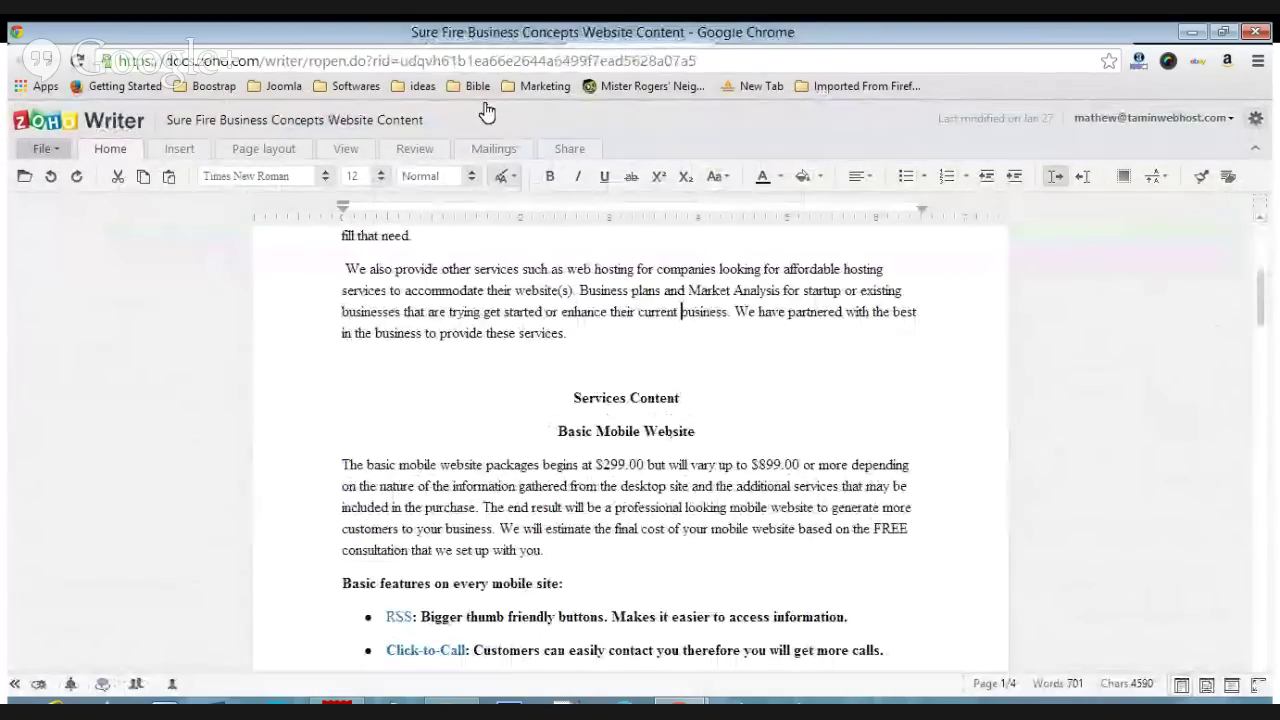
key(ctrl+Tab)
click(353, 487)
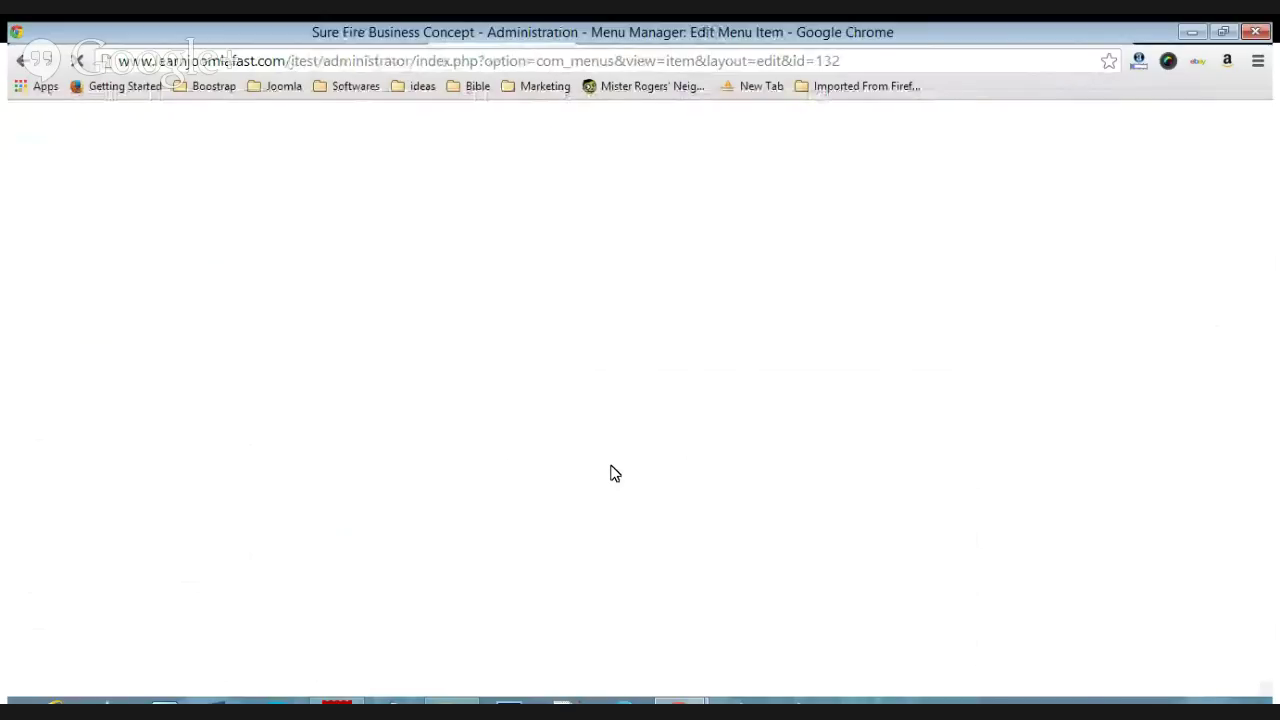
double_click(251, 363)
text(Services)
key(Tab)
key(BackSpace)
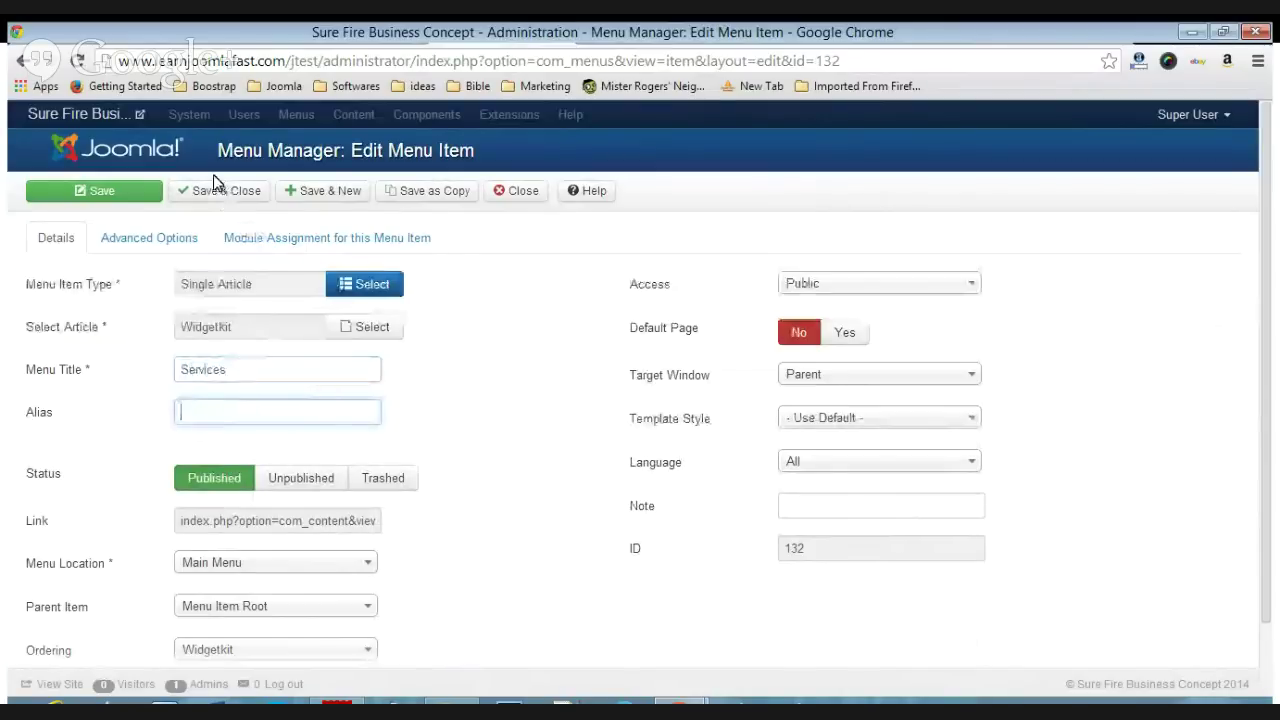
click(219, 195)
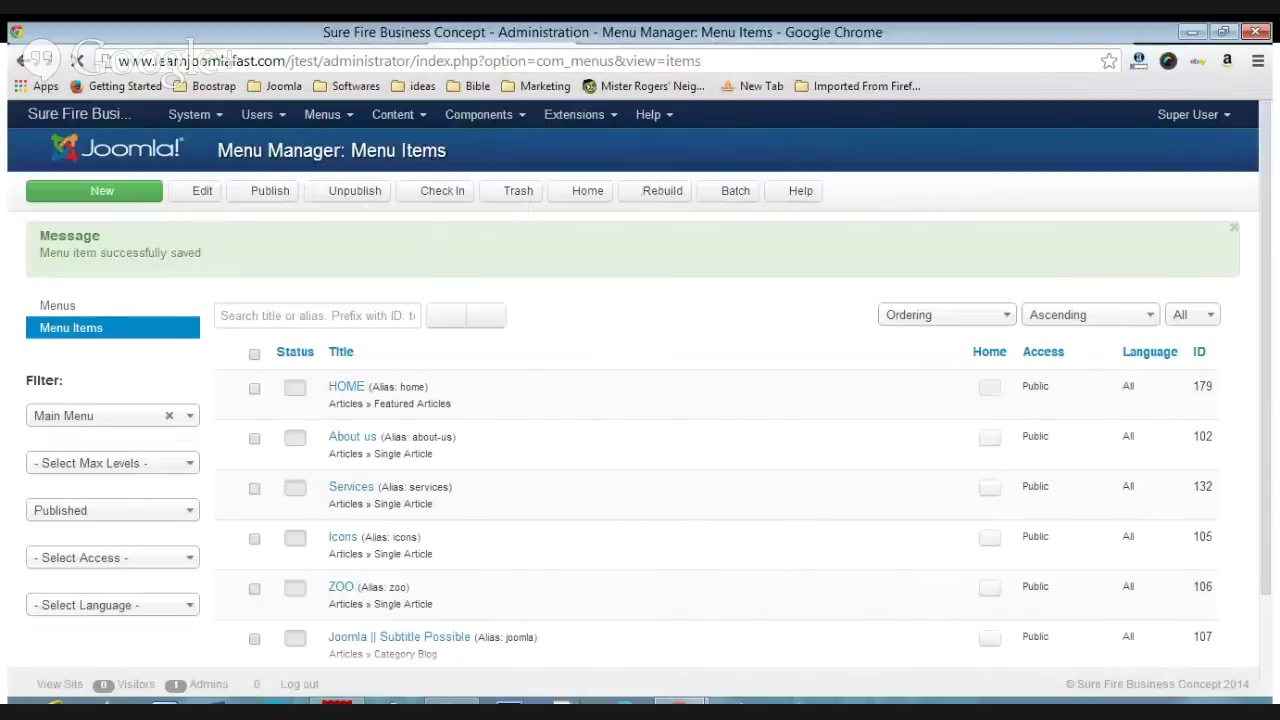
After checking the Zoho Writer headings, rename Icons to 'Online Strategy' and save it.
key(ctrl+Tab)
scroll(630, 404, down, 1)
scroll(630, 404, down, 8)
scroll(633, 405, up, 2)
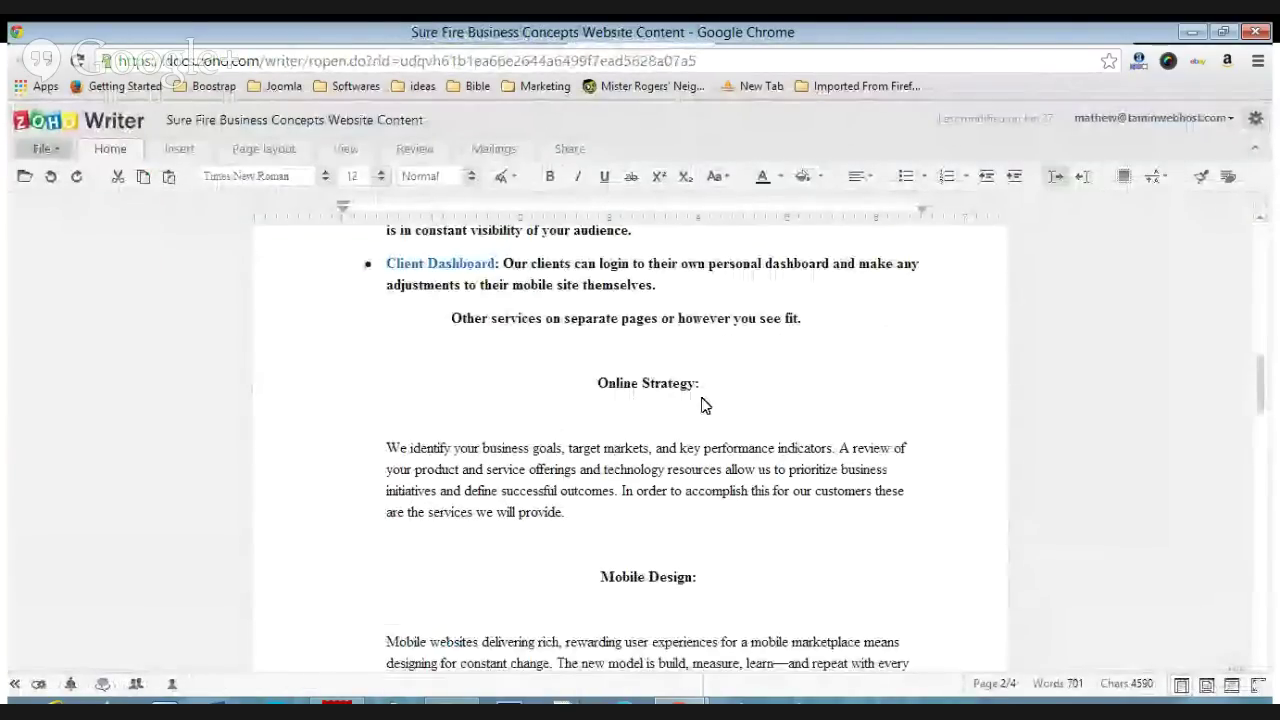
key(ctrl+Tab)
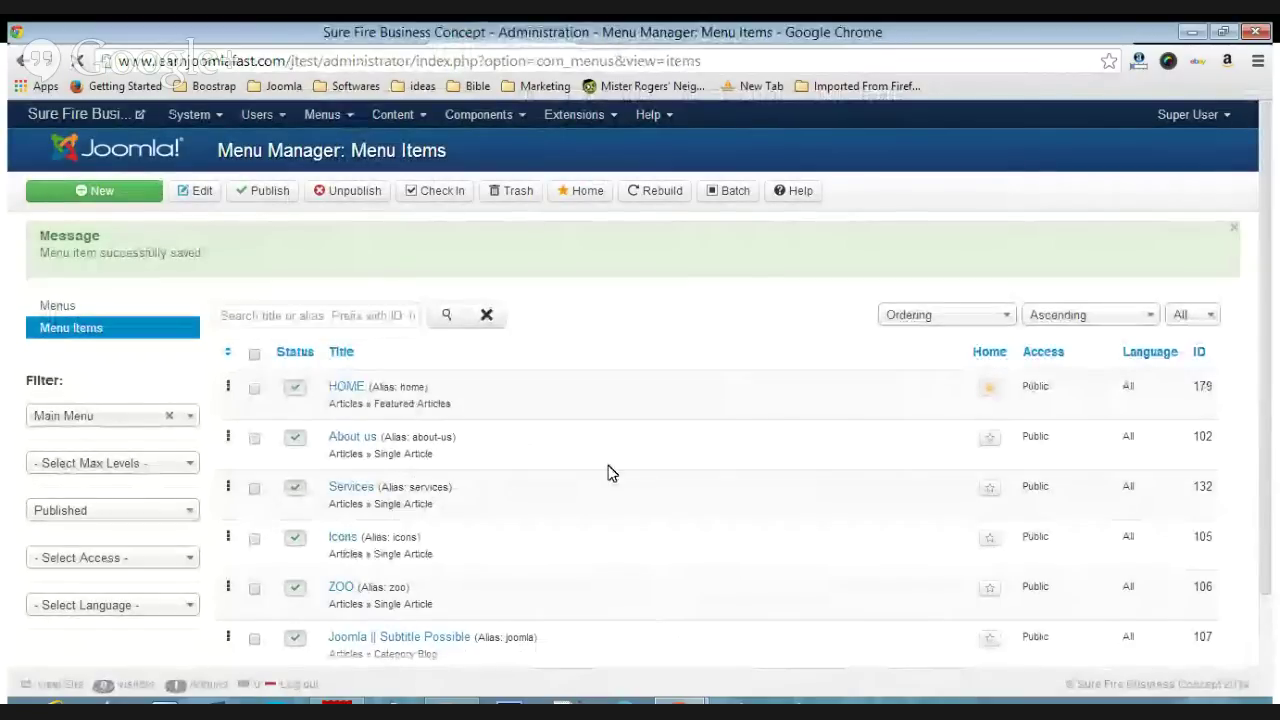
key(ctrl+Tab)
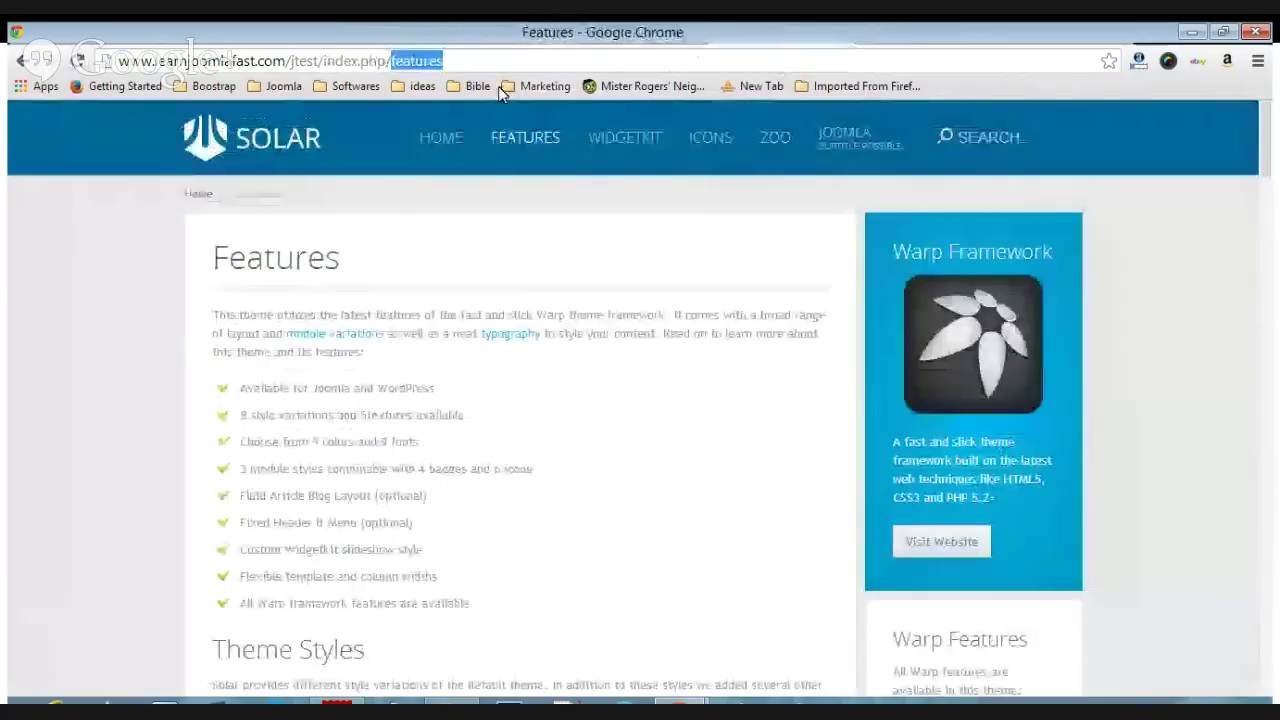
key(ctrl+Tab)
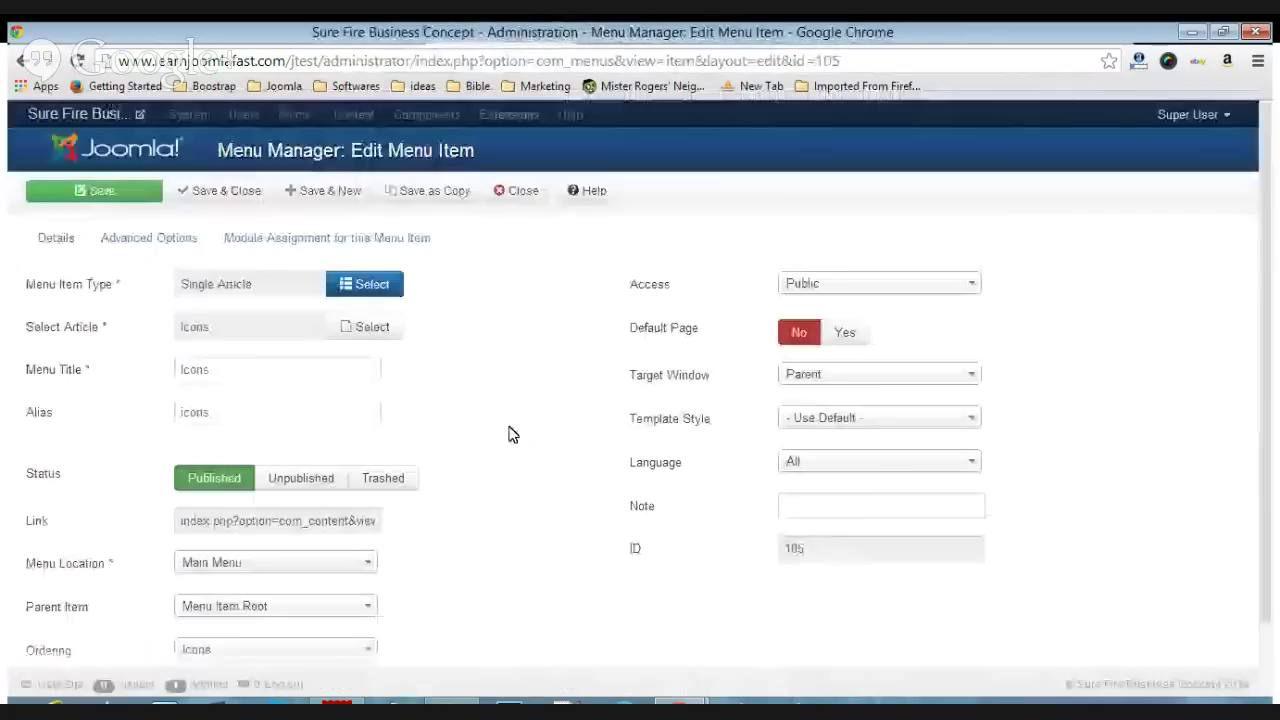
double_click(246, 368)
text(Online Stra)
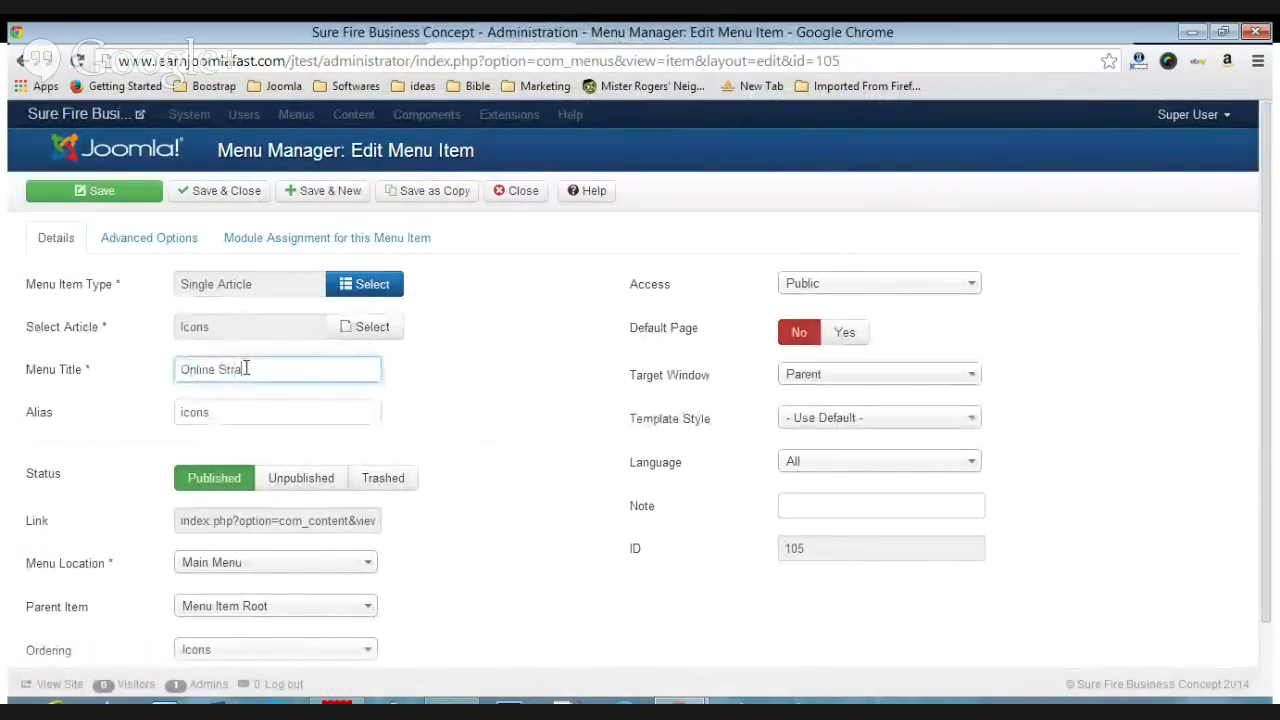
text(tegy)
key(Tab)
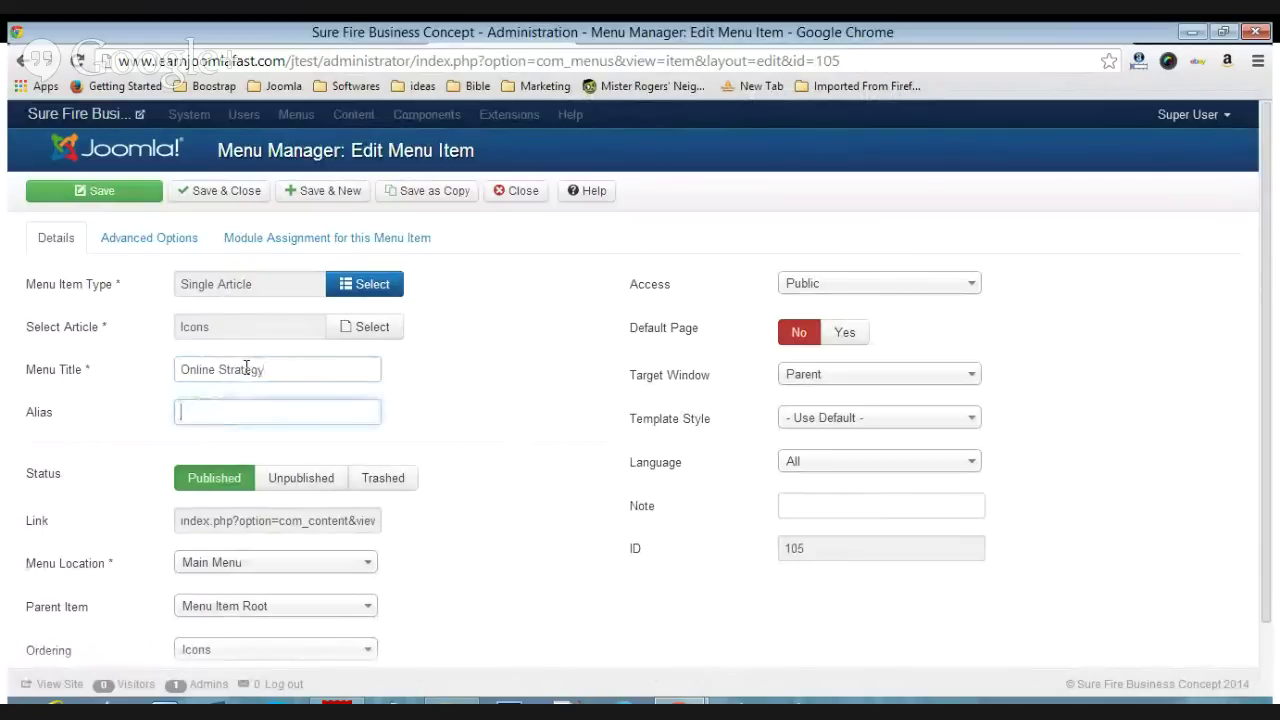
click(239, 199)
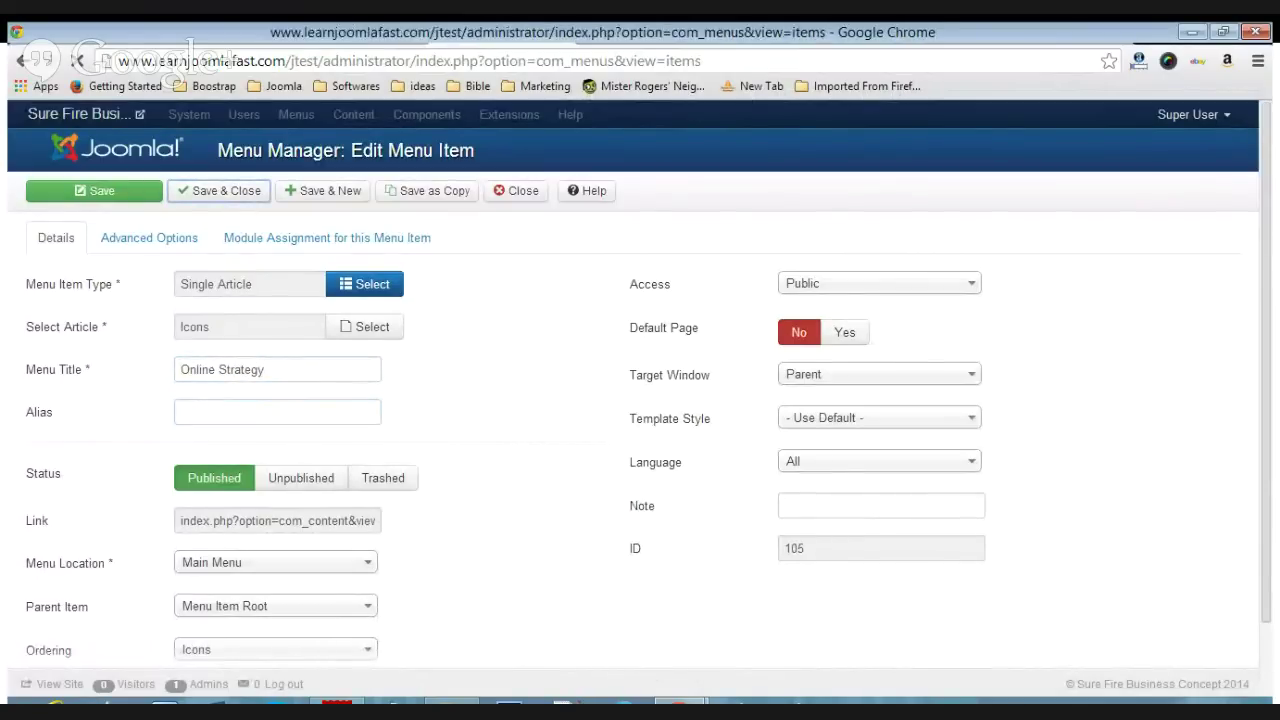
key(ctrl+Tab)
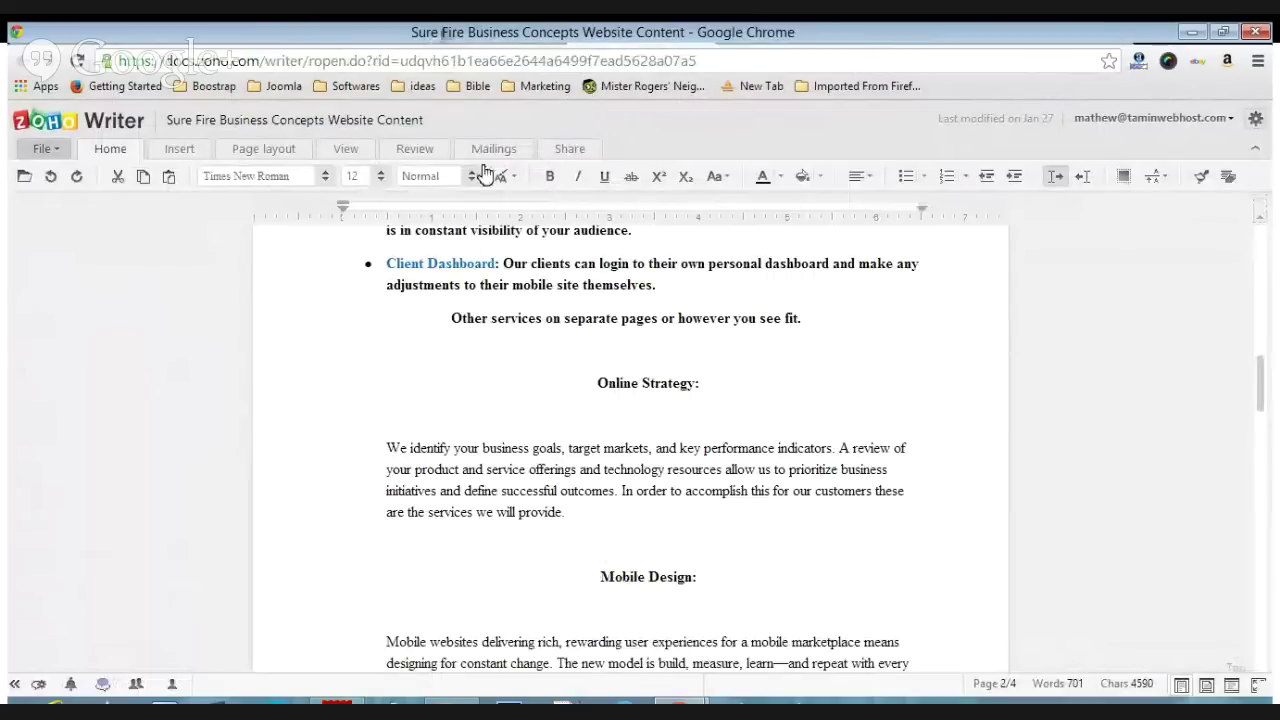
scroll(628, 487, down, 3)
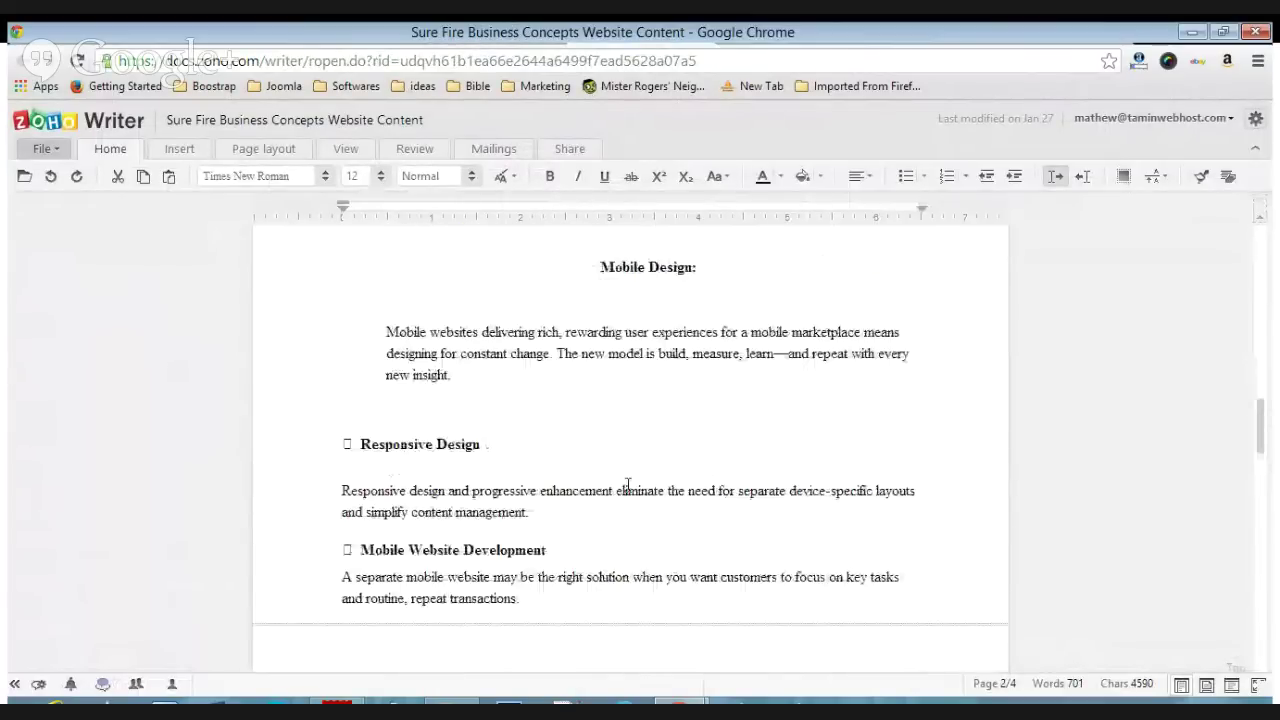
scroll(628, 487, down, 5)
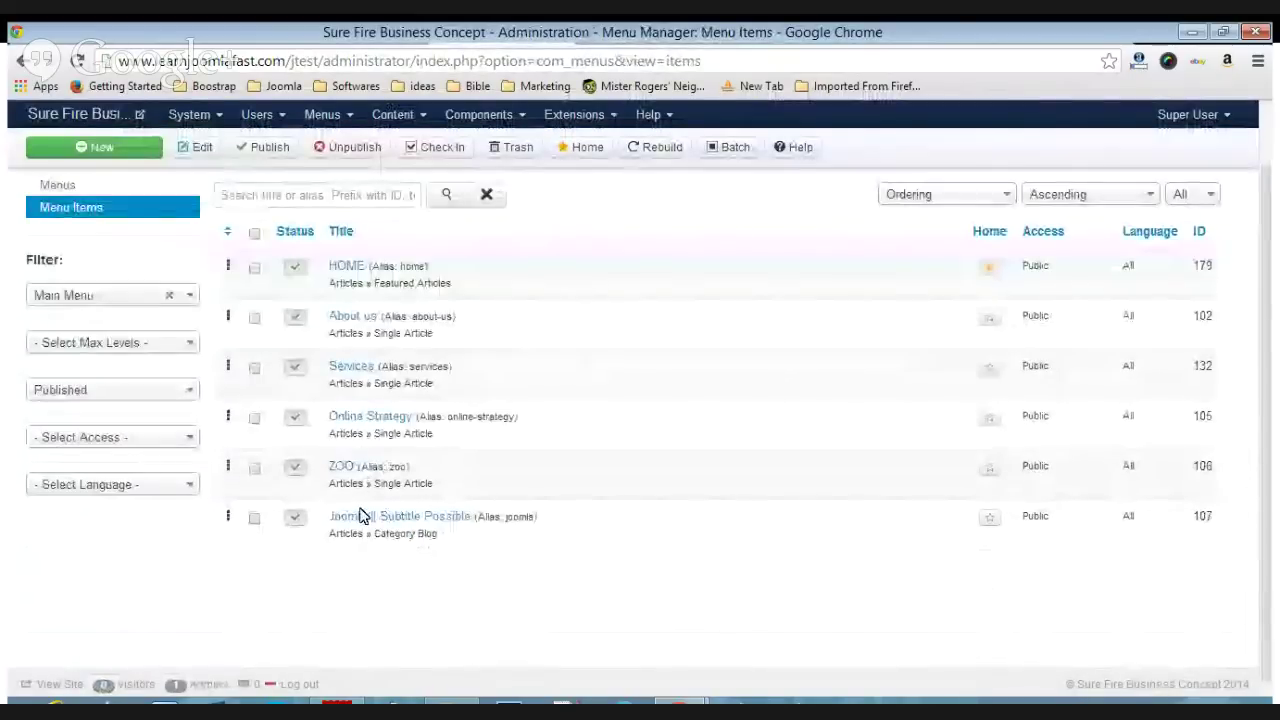
Rename the ZOO menu item to 'Mobile Design', clear its alias, and Save & Close.
click(341, 467)
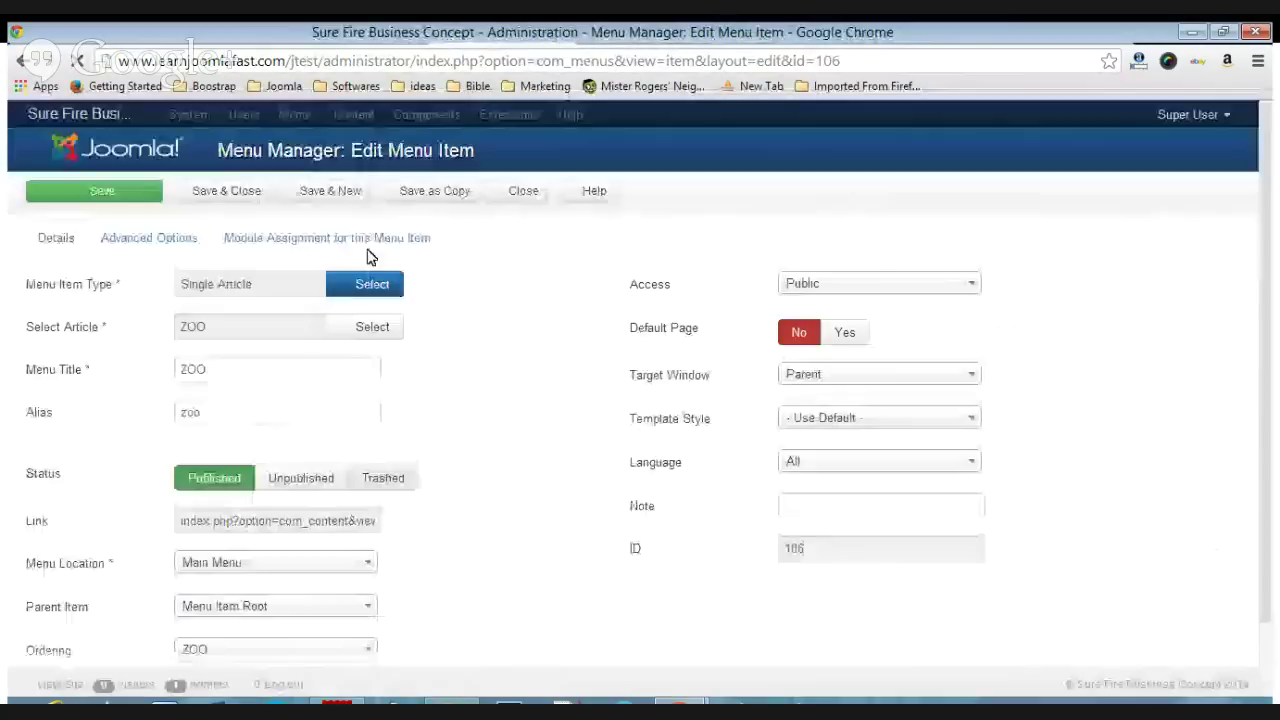
double_click(280, 371)
text(Mobile)
key(BackSpace)
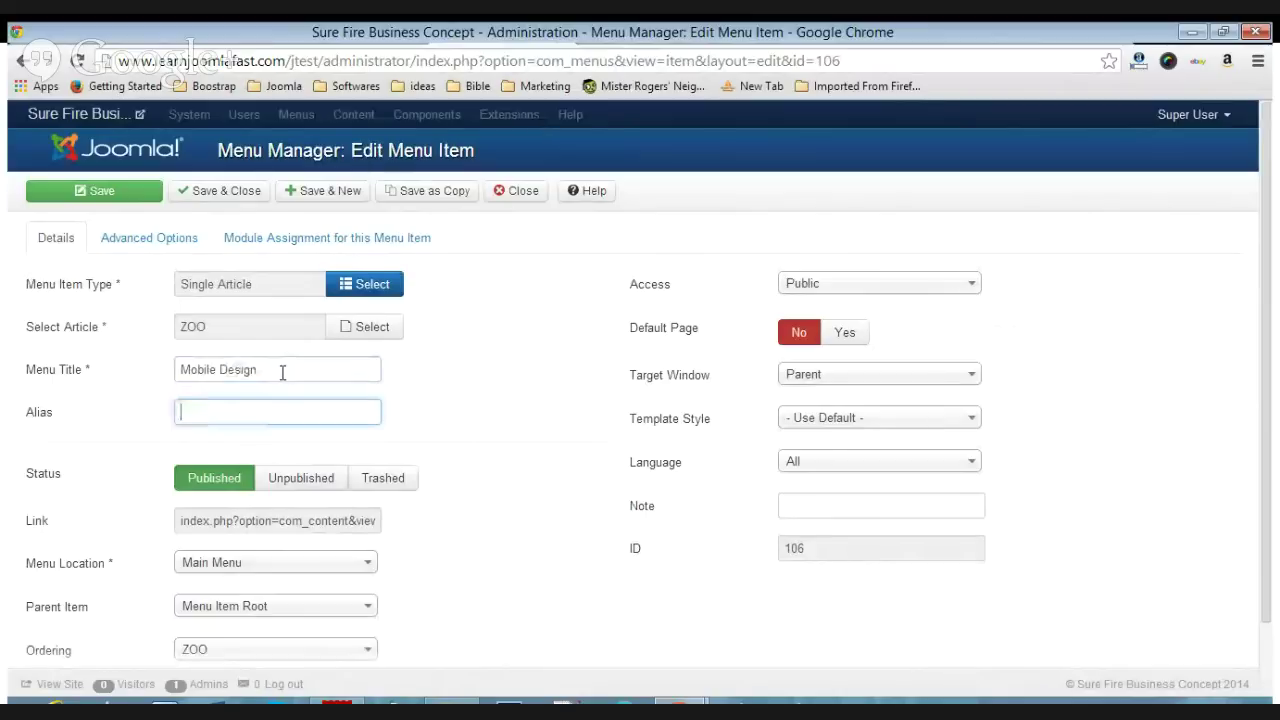
click(216, 193)
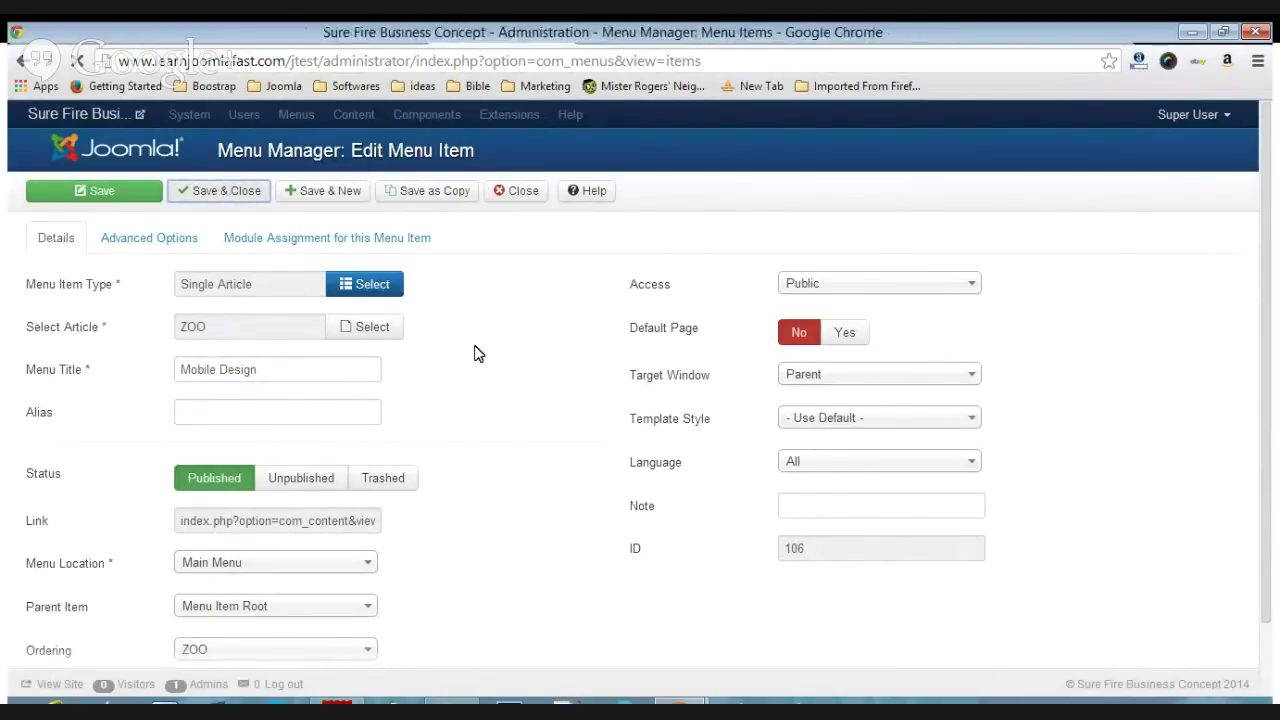
Retitle 'Joomla || Subtitle Possible' as 'Web Design', clear its alias, and Save & New.
key(alt+Tab)
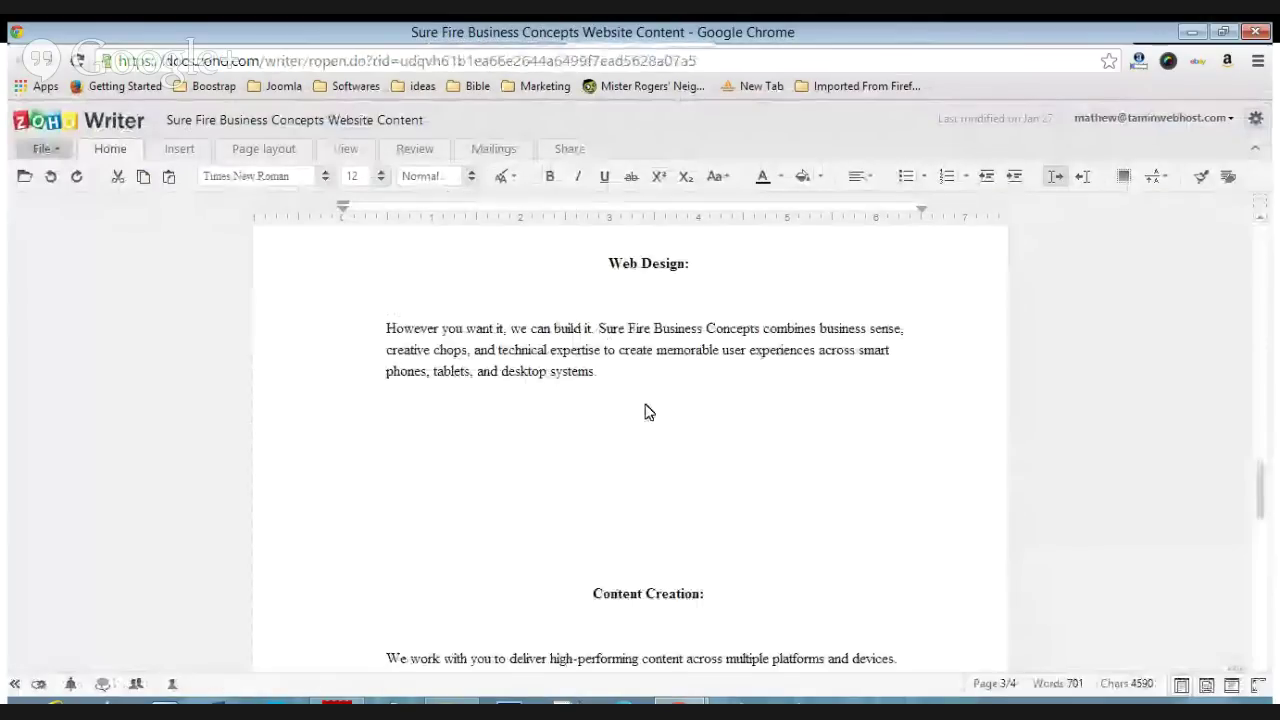
scroll(610, 390, down, 3)
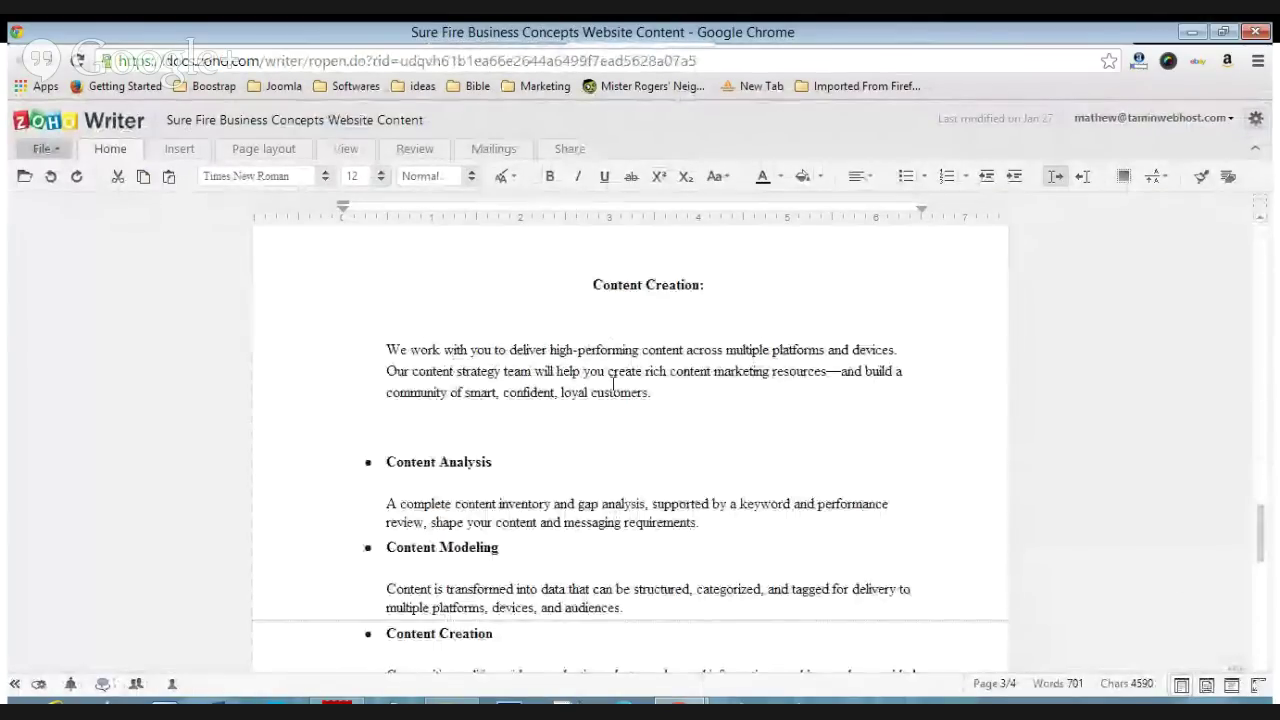
scroll(609, 391, up, 3)
key(alt+Tab)
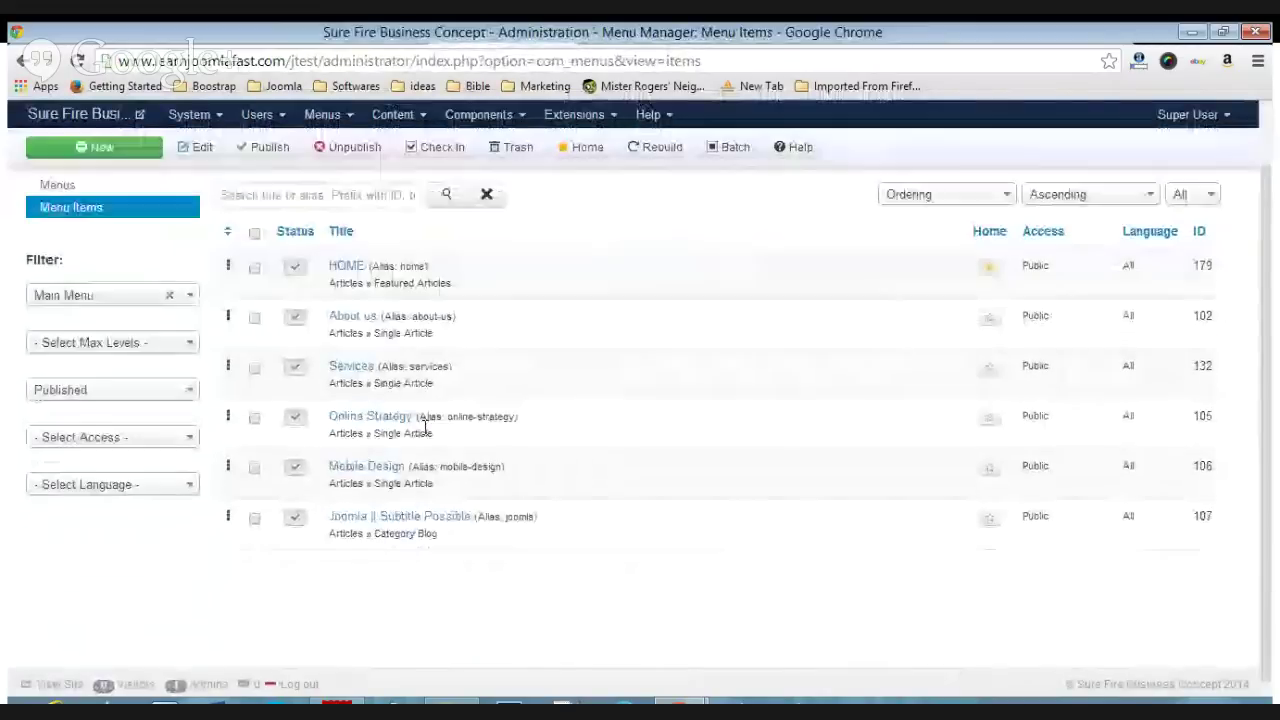
click(390, 519)
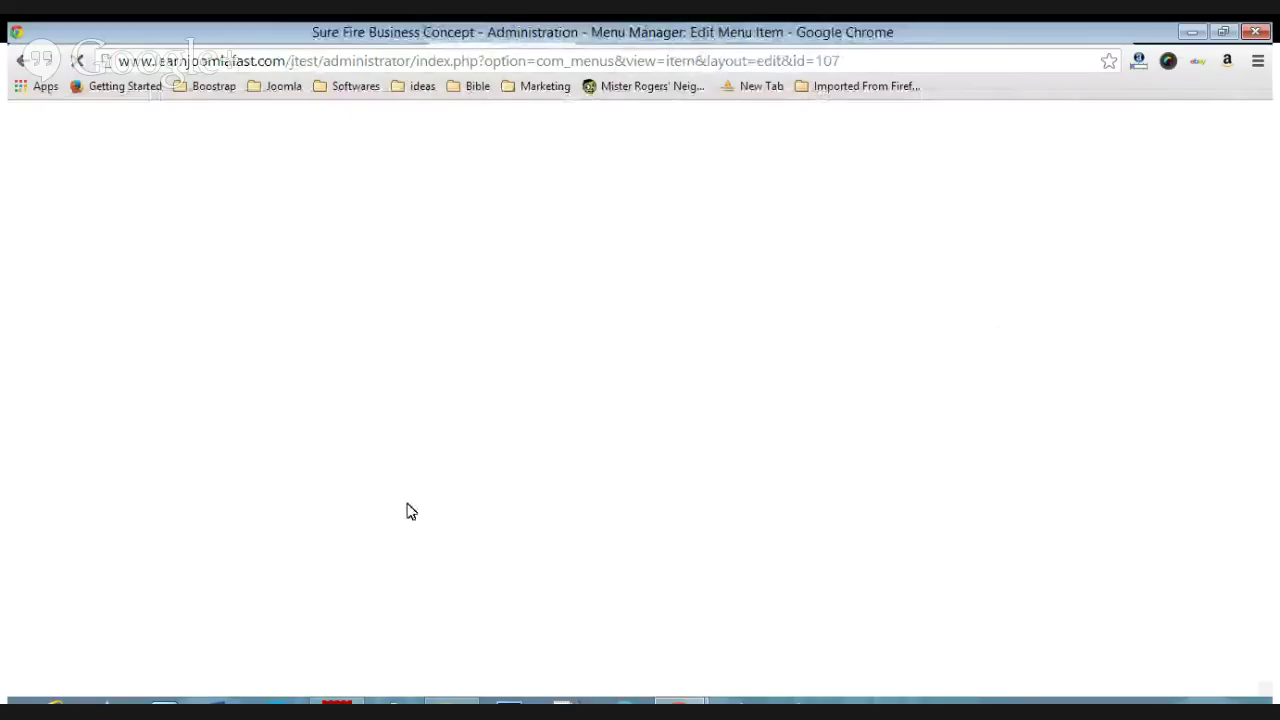
triple_click(258, 372)
text(Web Design)
key(Tab)
key(BackSpace)
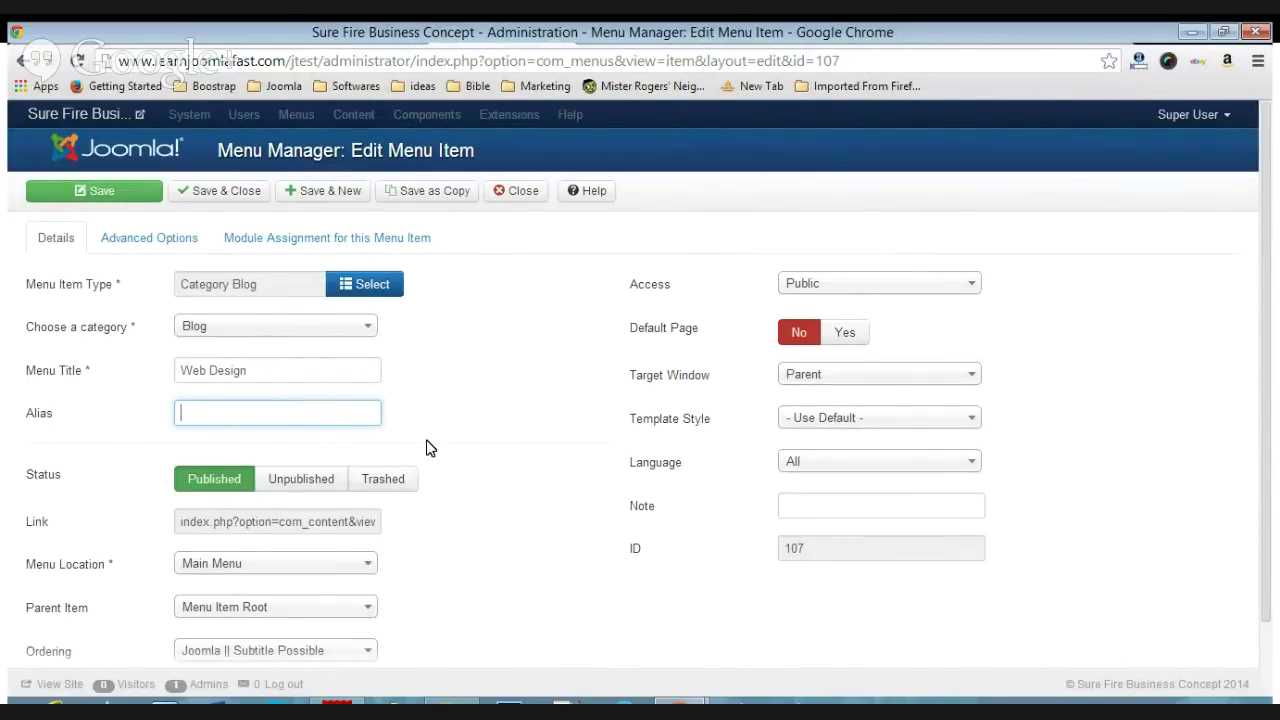
click(326, 200)
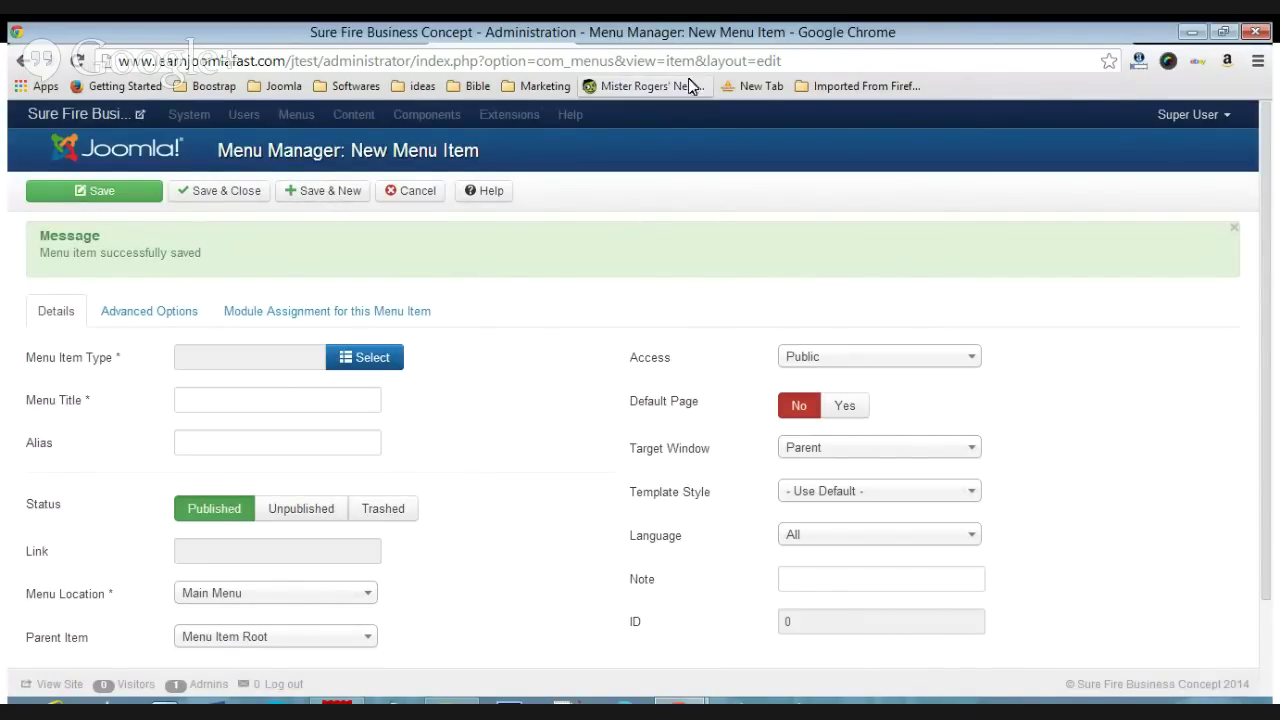
Check Zoho Writer, then enter 'Content Creation' as the new item's Menu Title.
key(alt+Tab)
scroll(687, 457, down, 3)
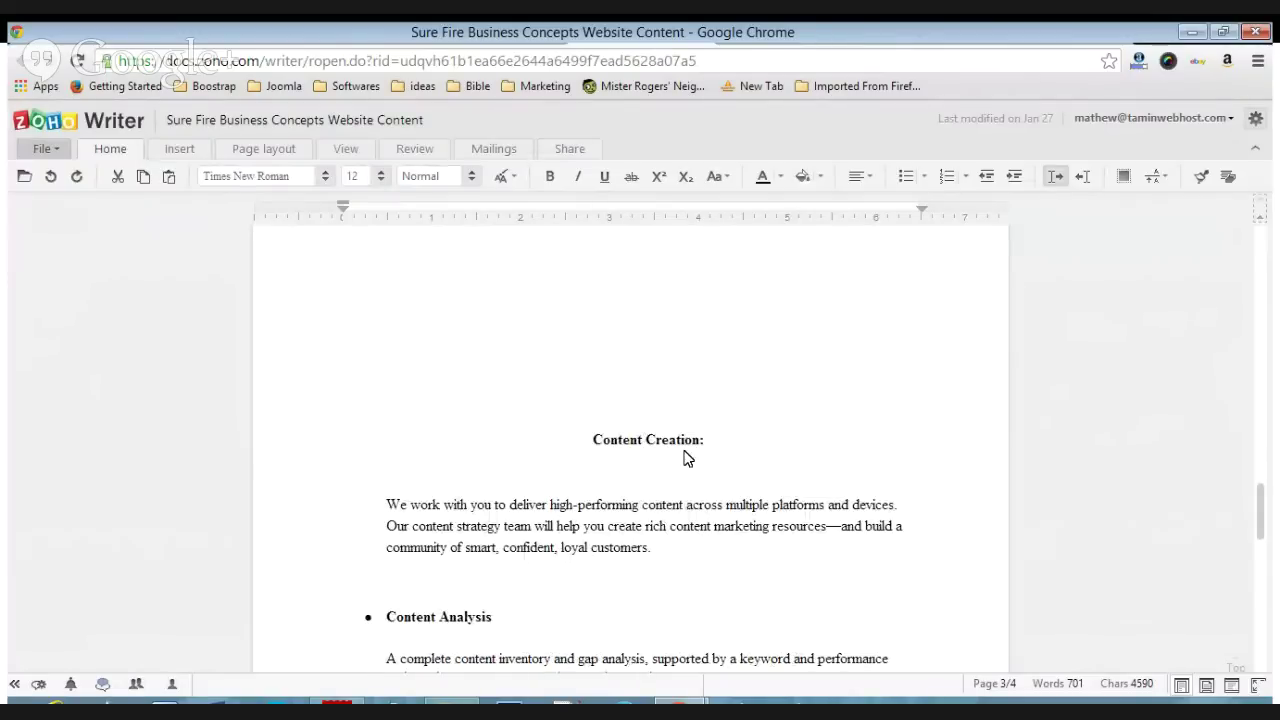
key(alt+Tab)
click(287, 404)
text(Content Creation)
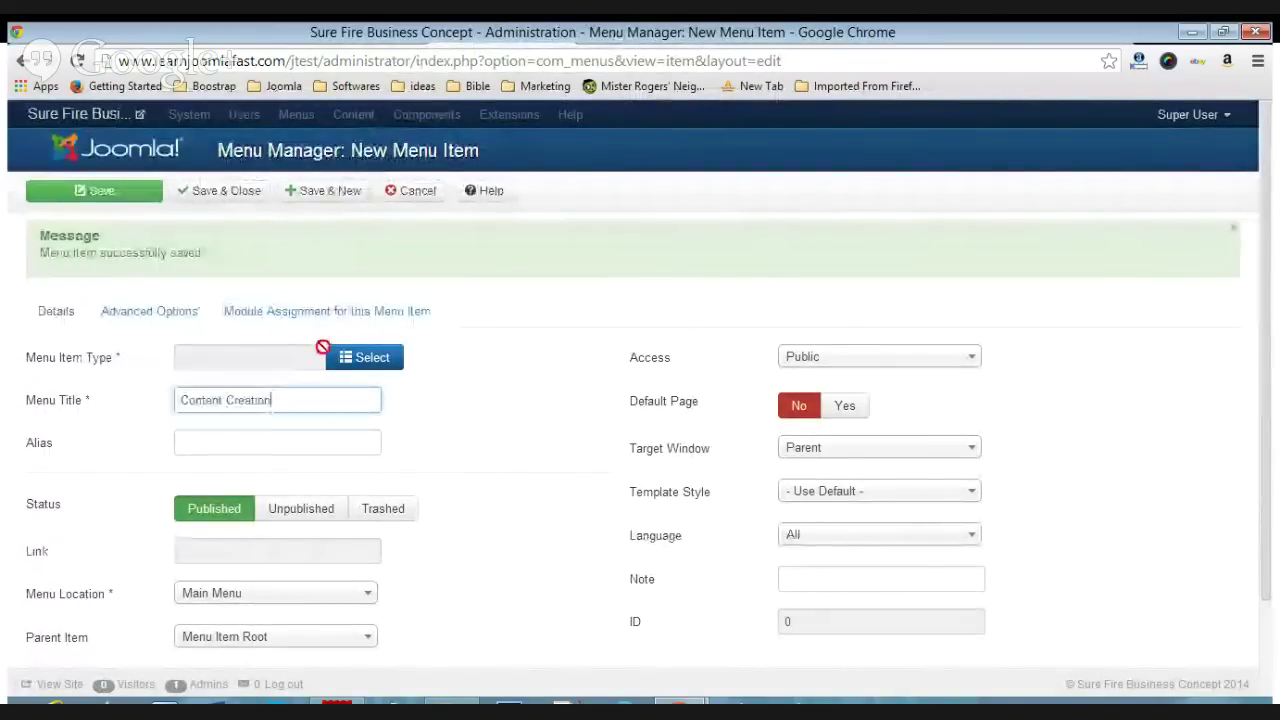
Set the menu item type to Articles > Single Article, linking the Accordion article.
click(366, 360)
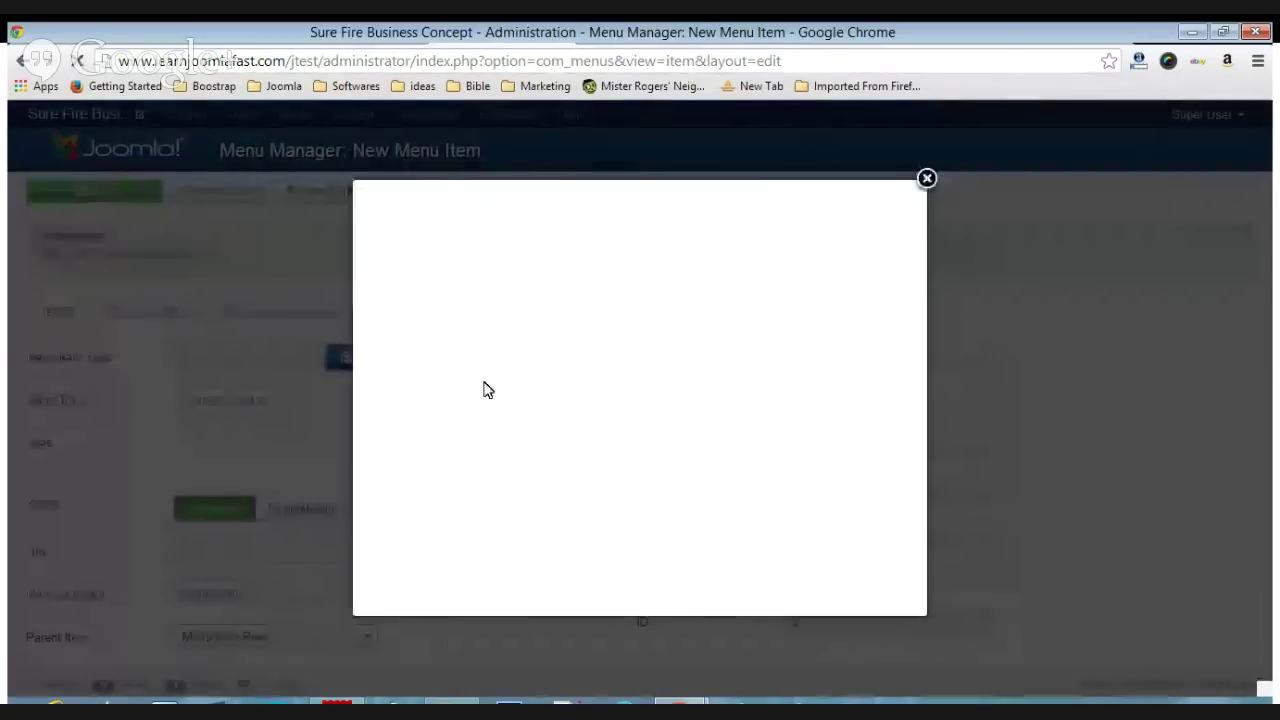
click(416, 244)
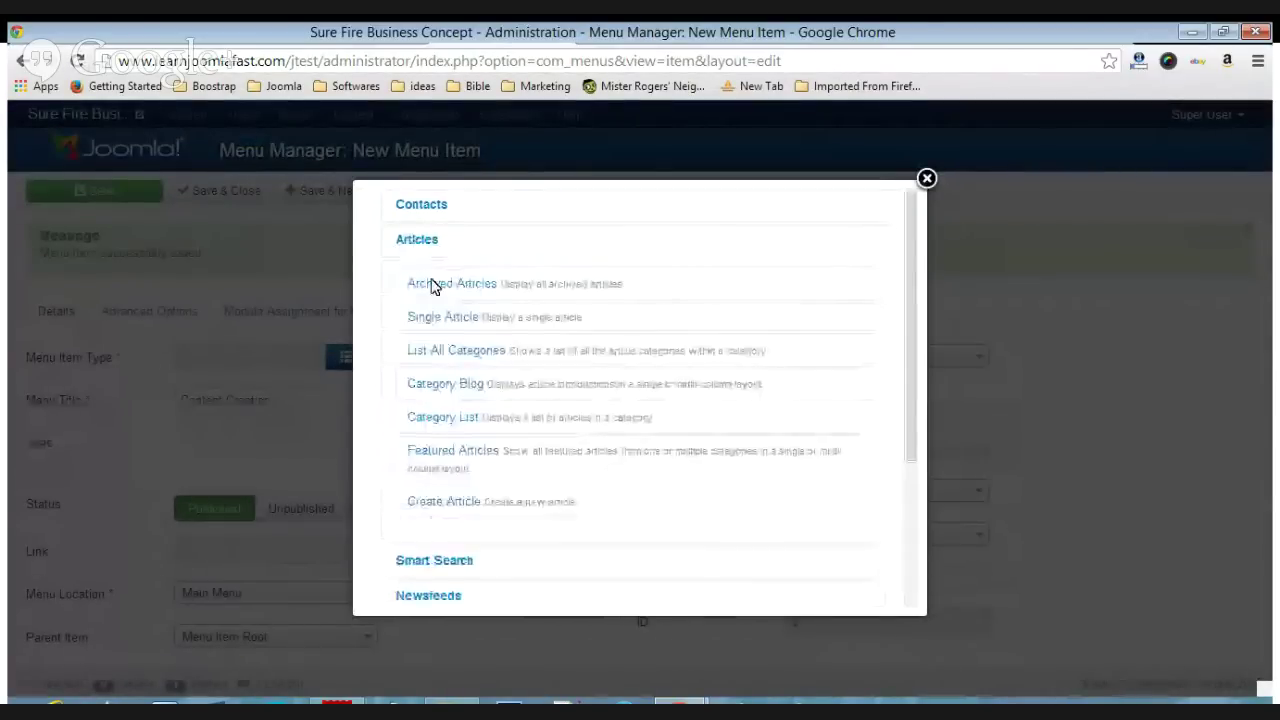
click(443, 502)
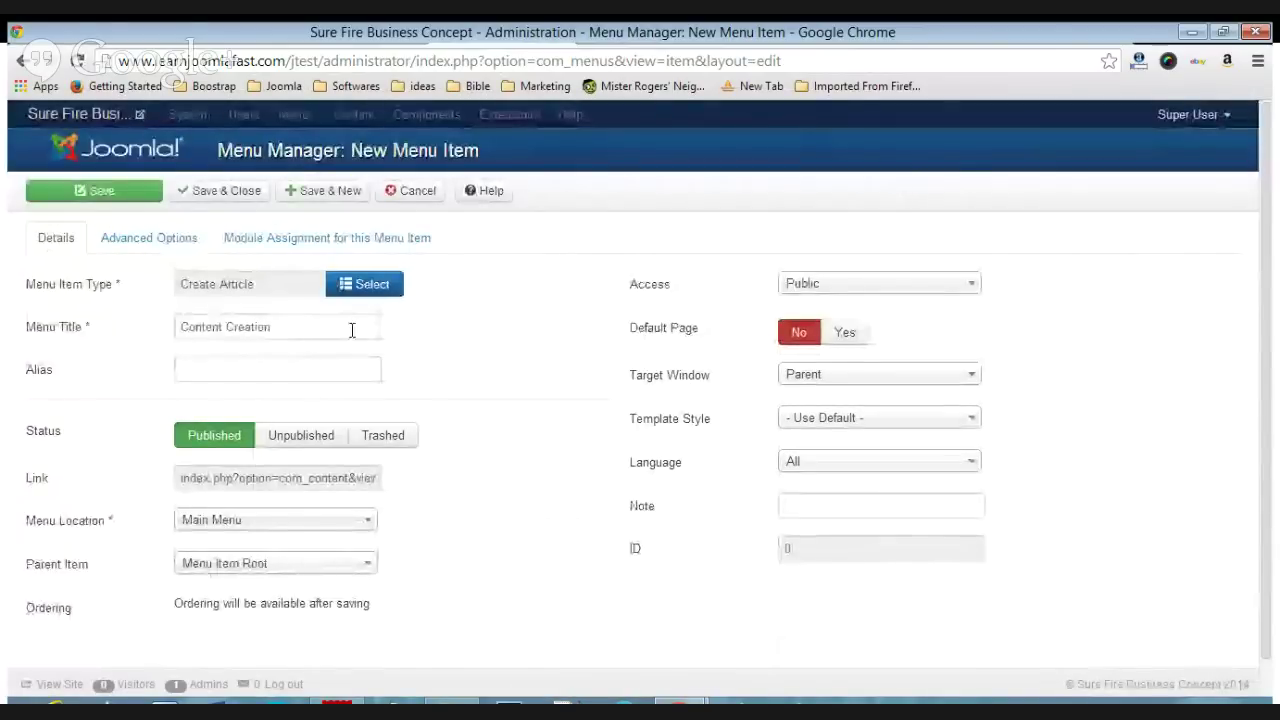
click(352, 329)
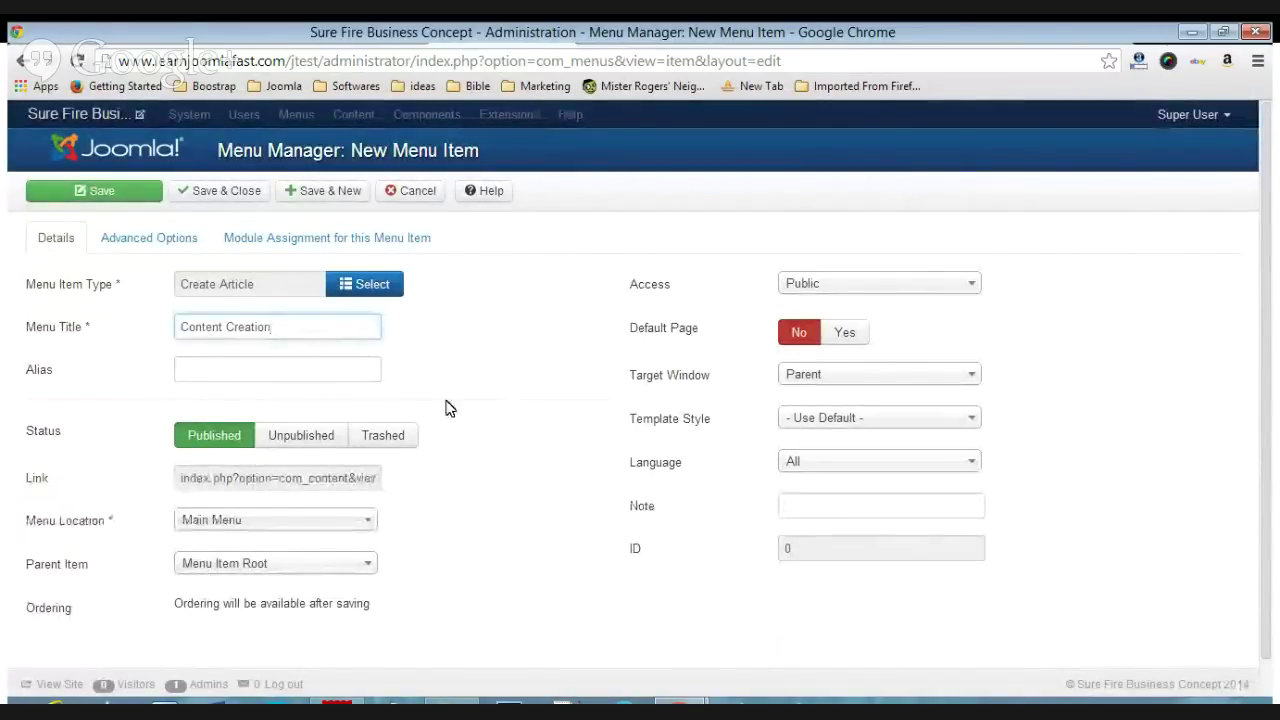
click(366, 288)
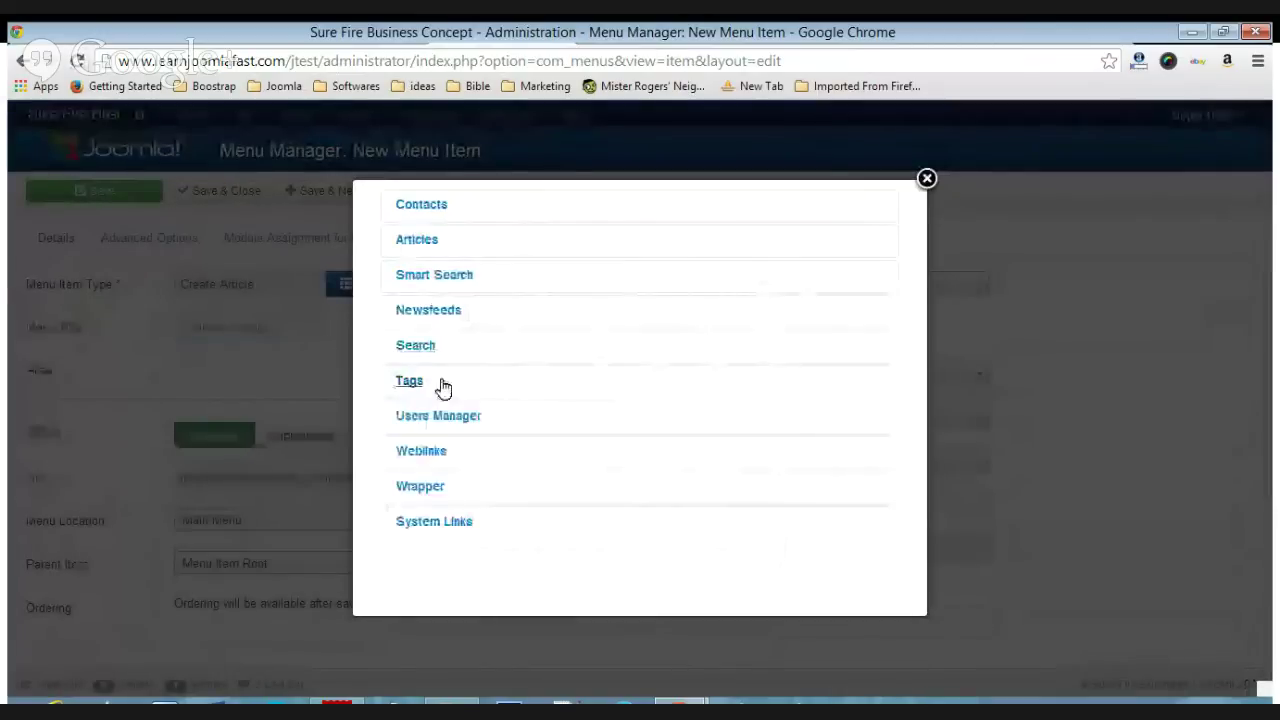
click(421, 248)
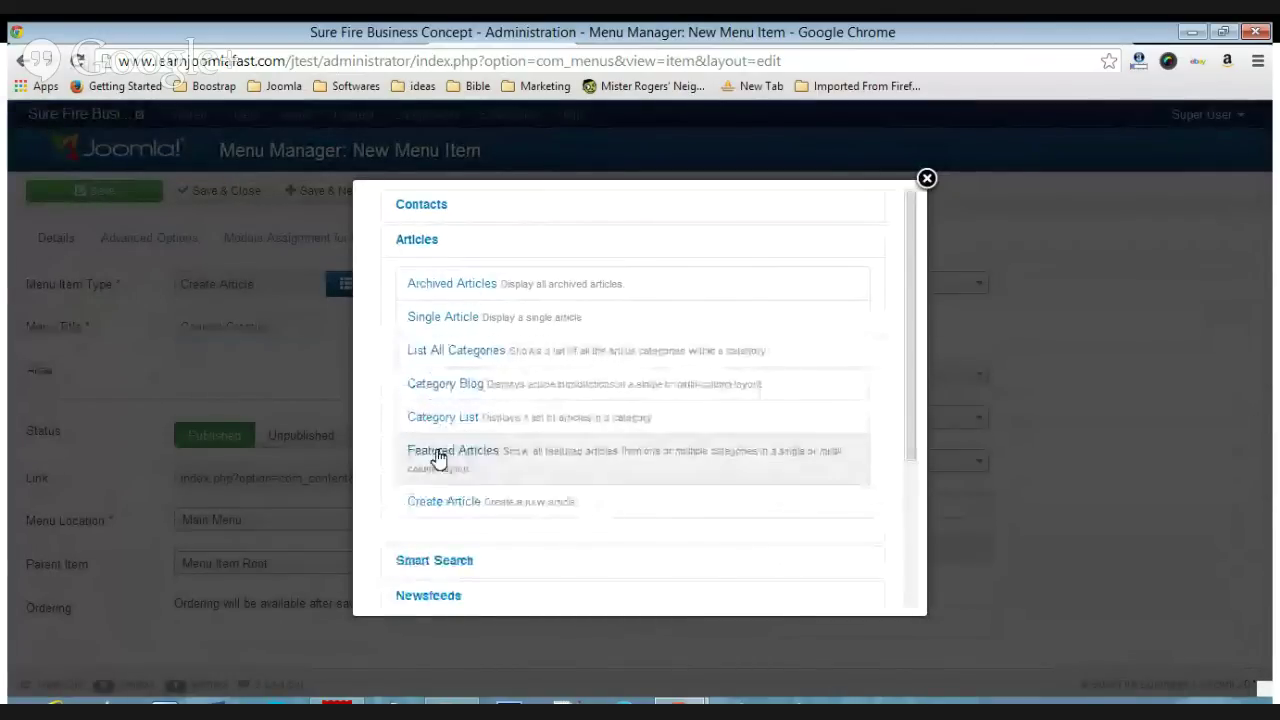
click(443, 320)
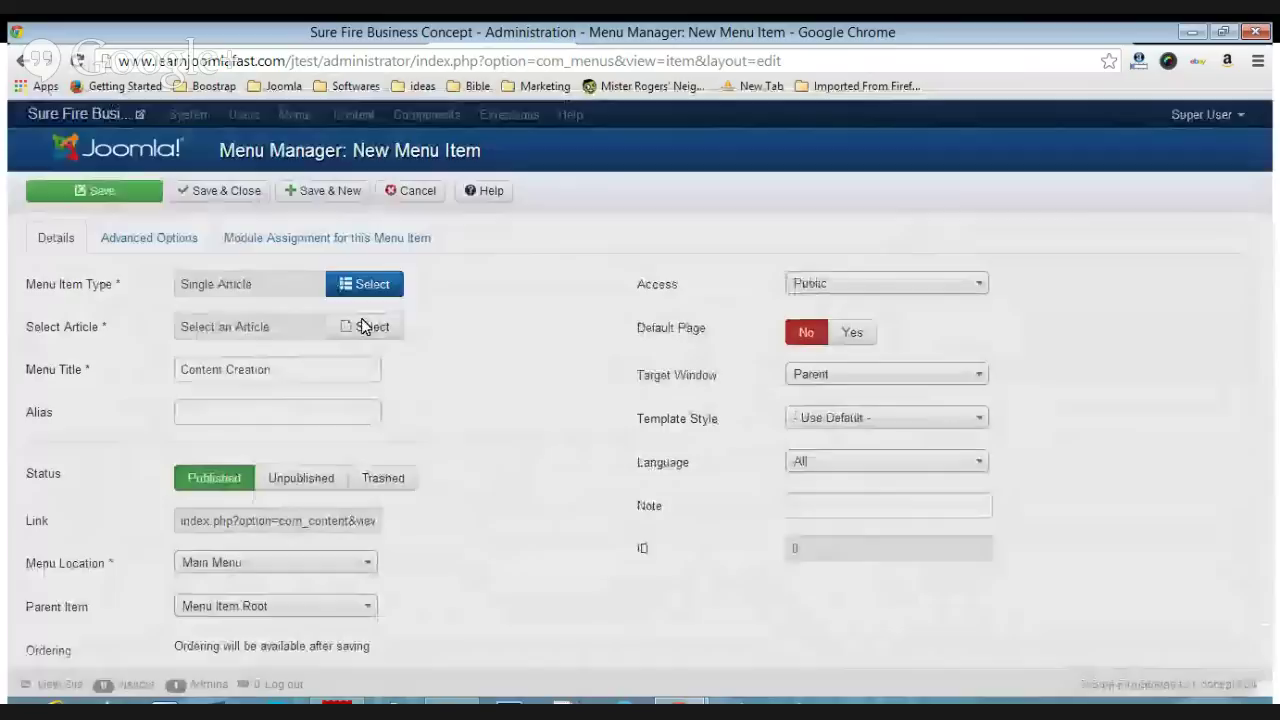
click(367, 328)
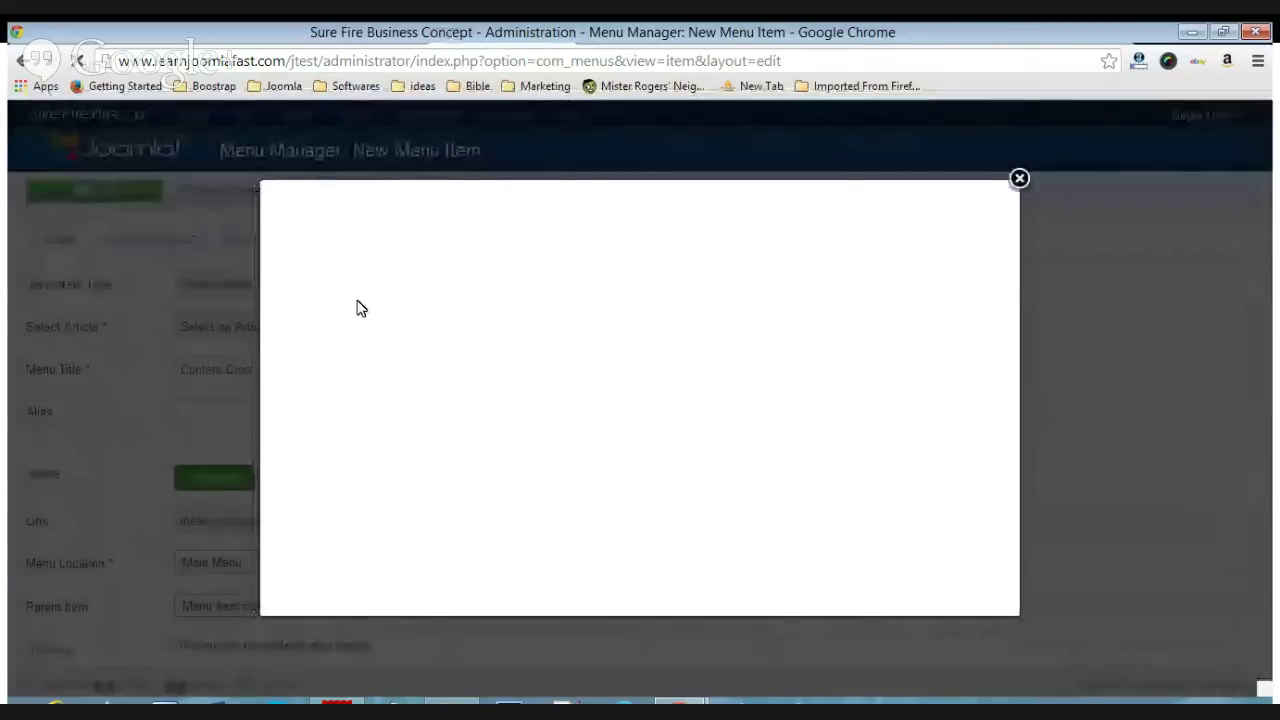
click(303, 309)
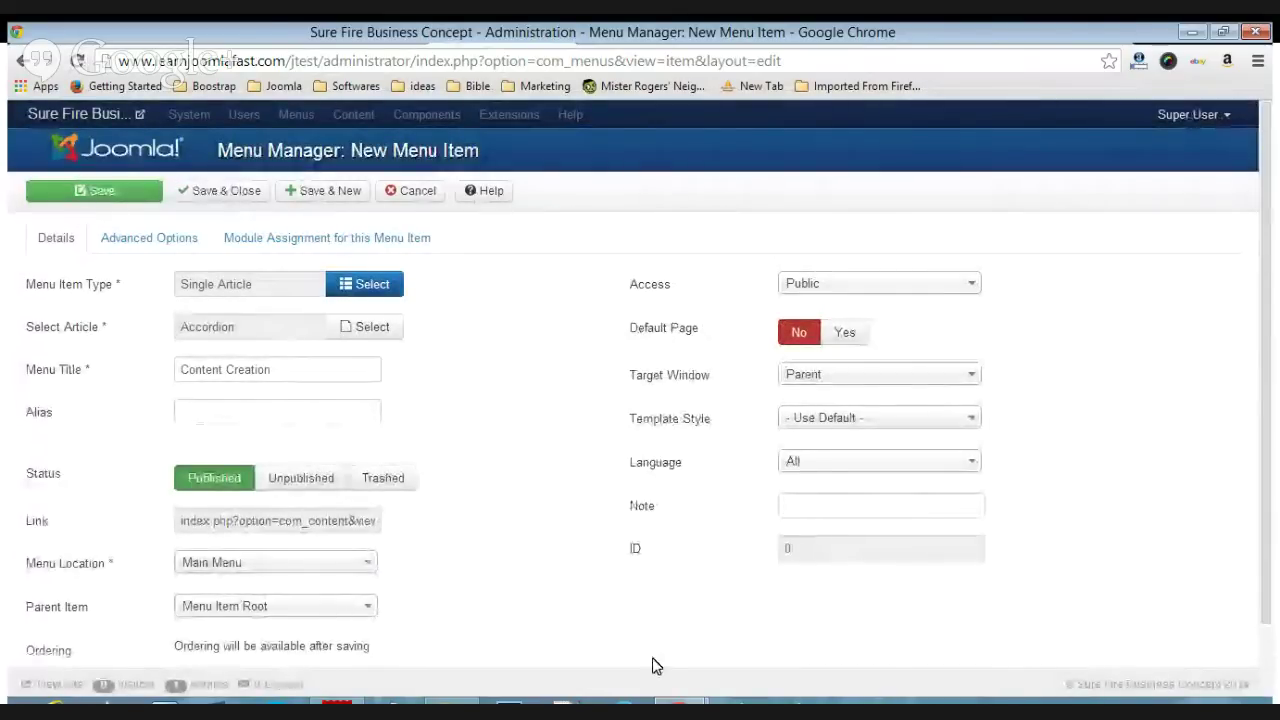
Review the Zoho Writer content document again before returning to the menu item form.
key(alt+Tab)
scroll(697, 371, down, 3)
scroll(697, 371, up, 3)
scroll(697, 371, down, 3)
scroll(699, 366, down, 3)
scroll(699, 366, up, 3)
key(alt+Tab)
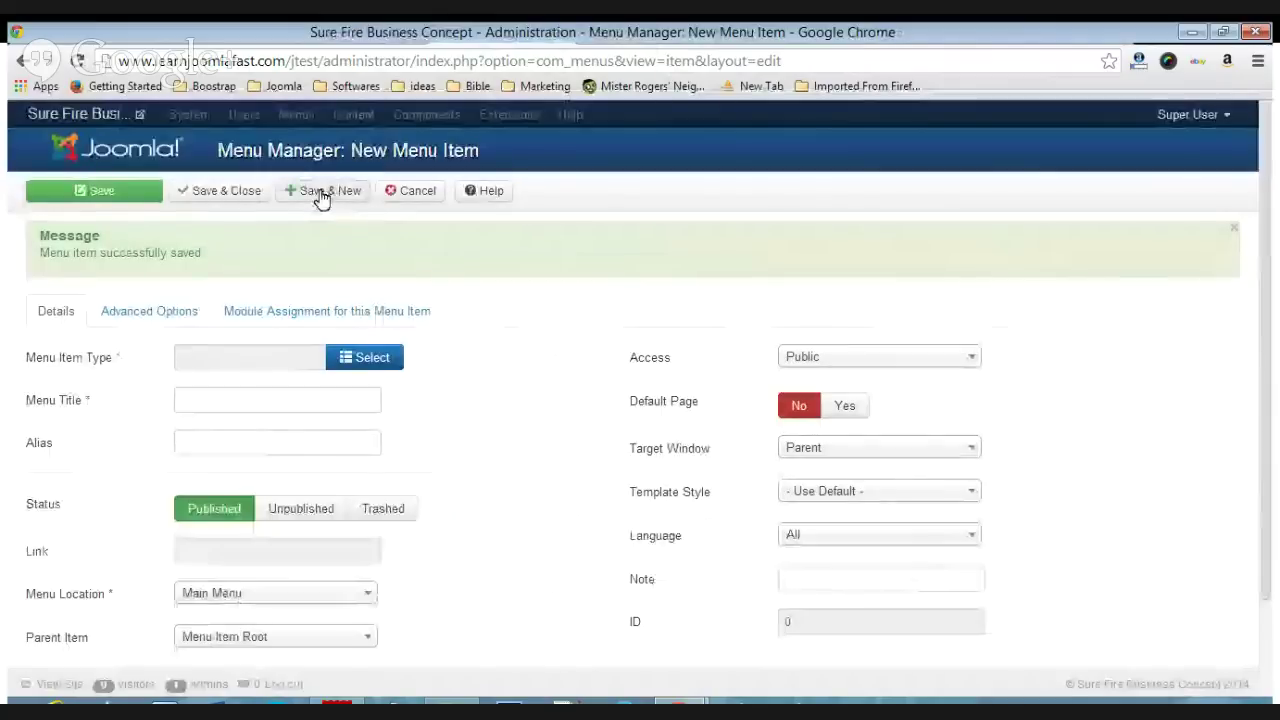
Title the new menu item 'Contact' and set its type to Contacts > Single Contact.
click(317, 400)
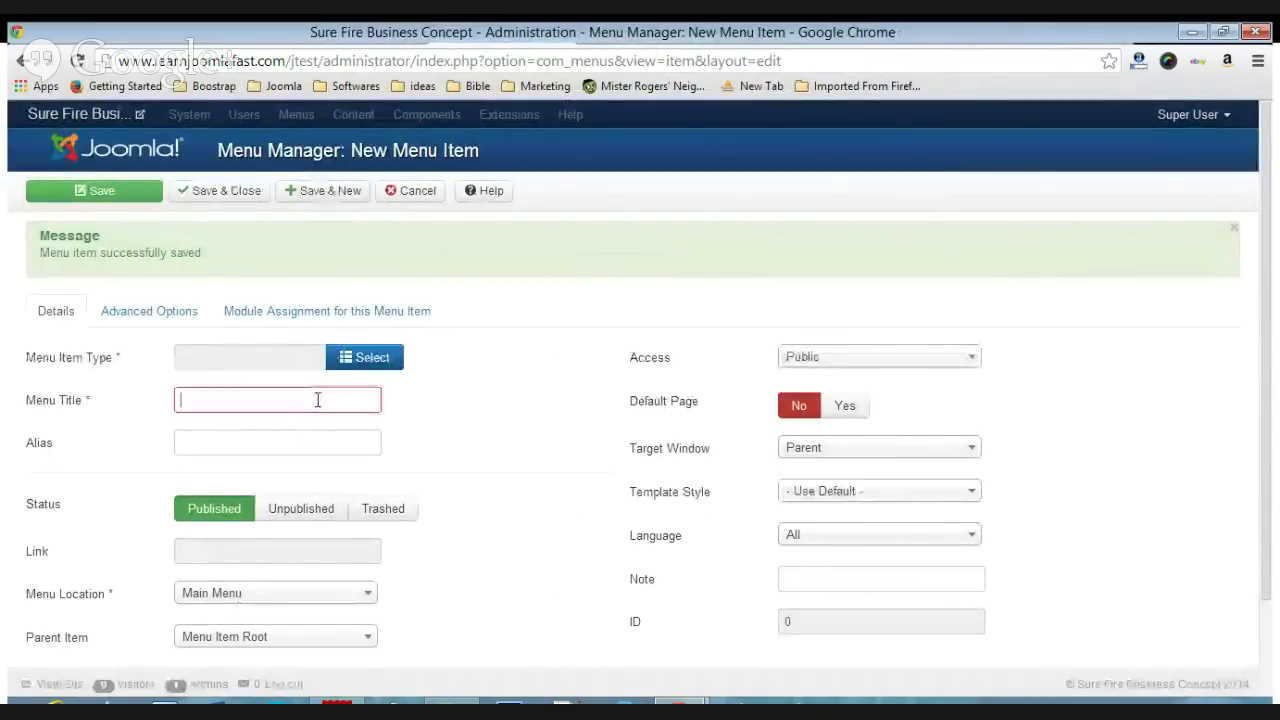
text(Contact)
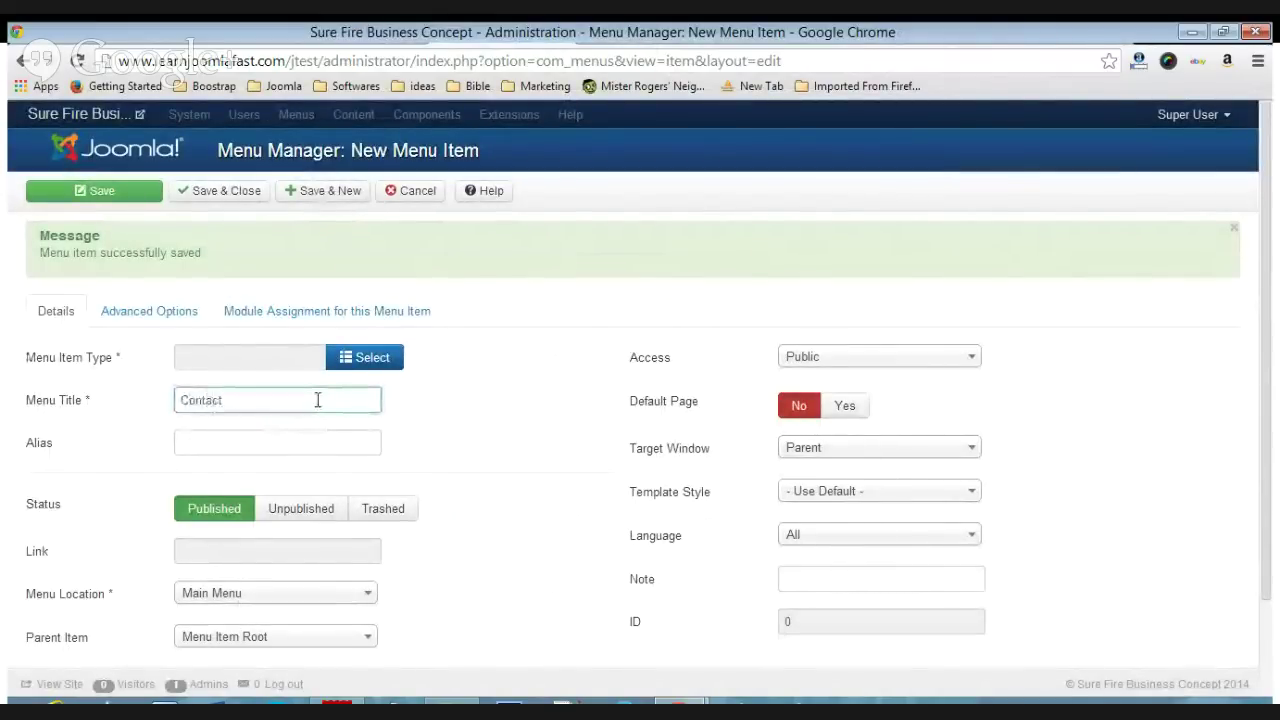
click(374, 368)
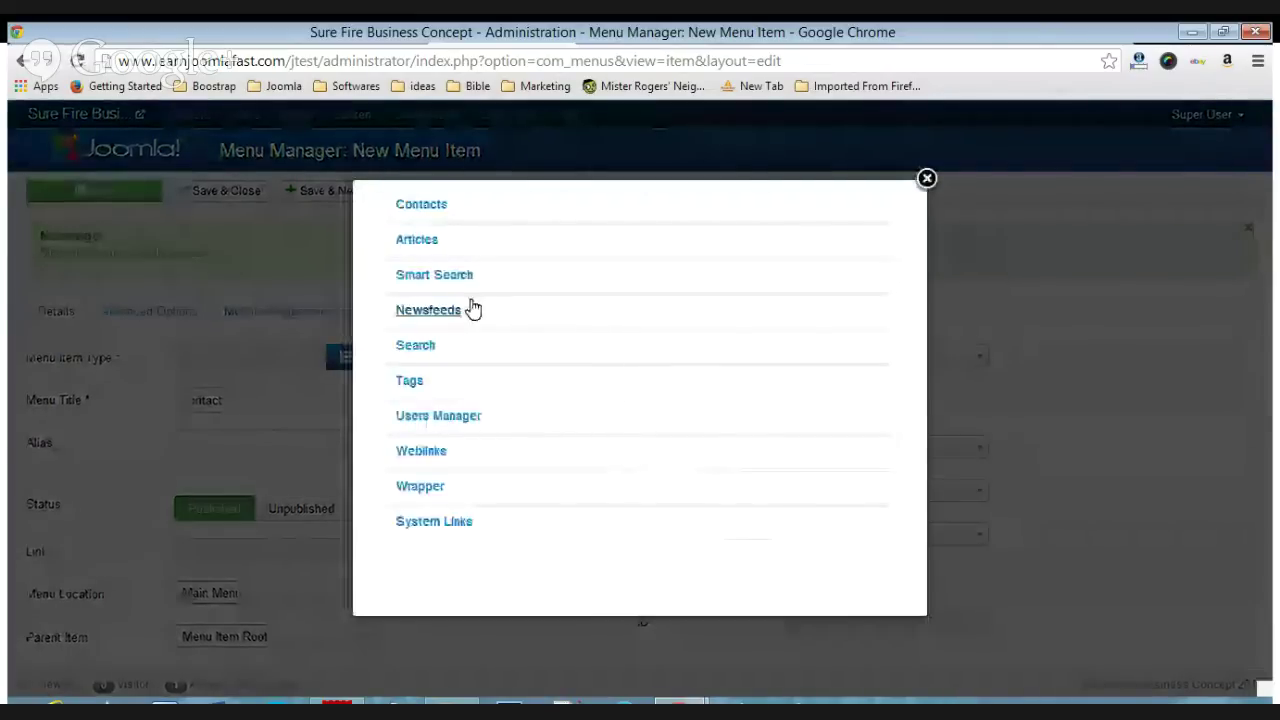
click(426, 204)
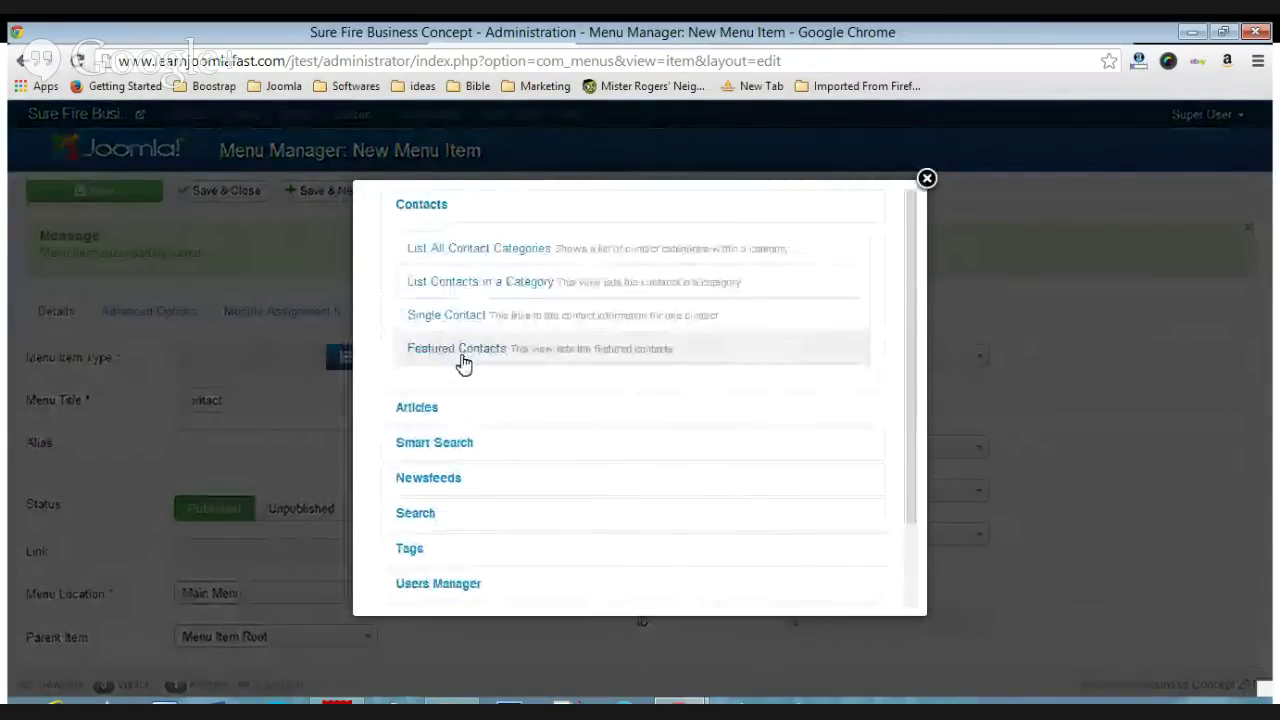
click(448, 314)
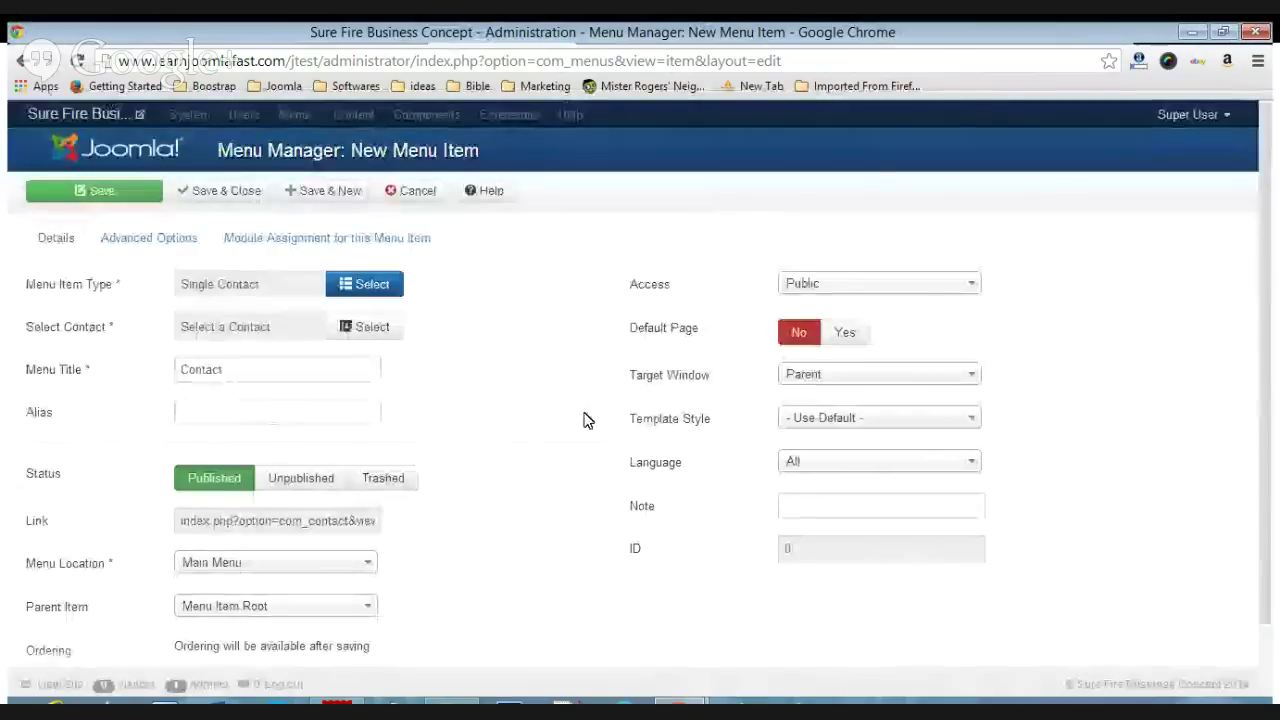
Link the first sample contact, save and close the item, then go to the site's home page.
click(366, 327)
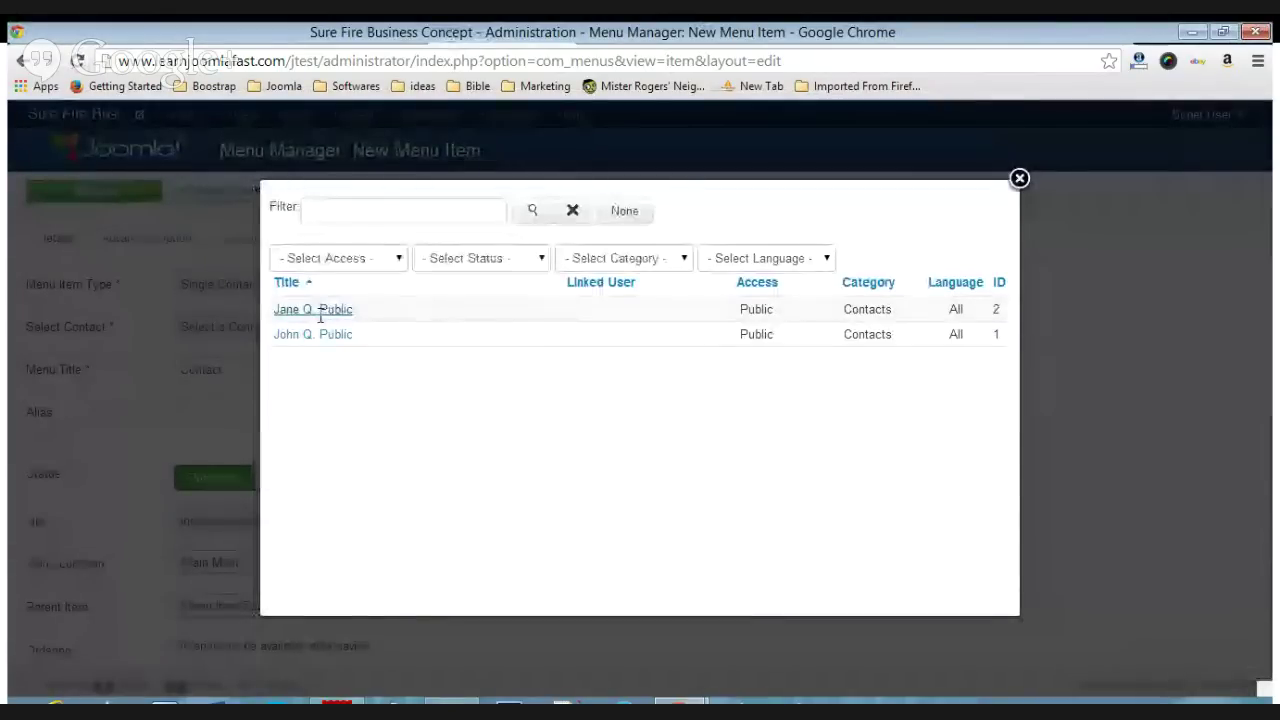
click(326, 310)
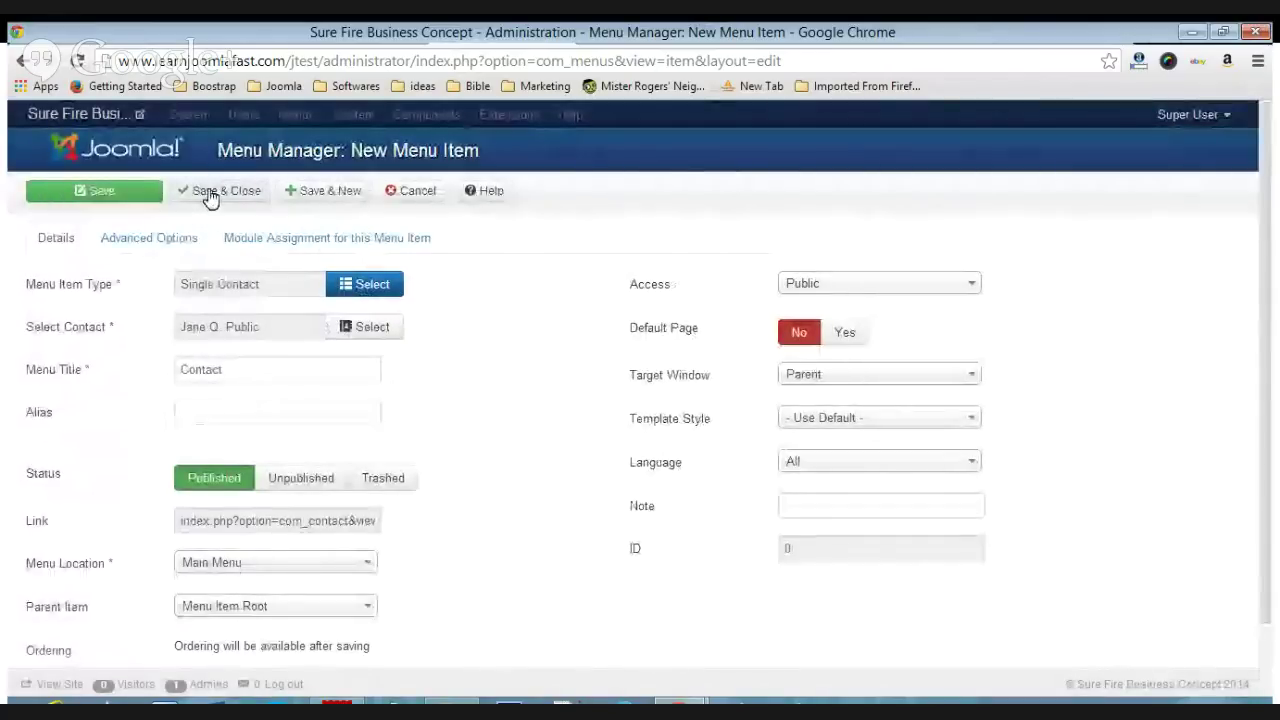
click(210, 195)
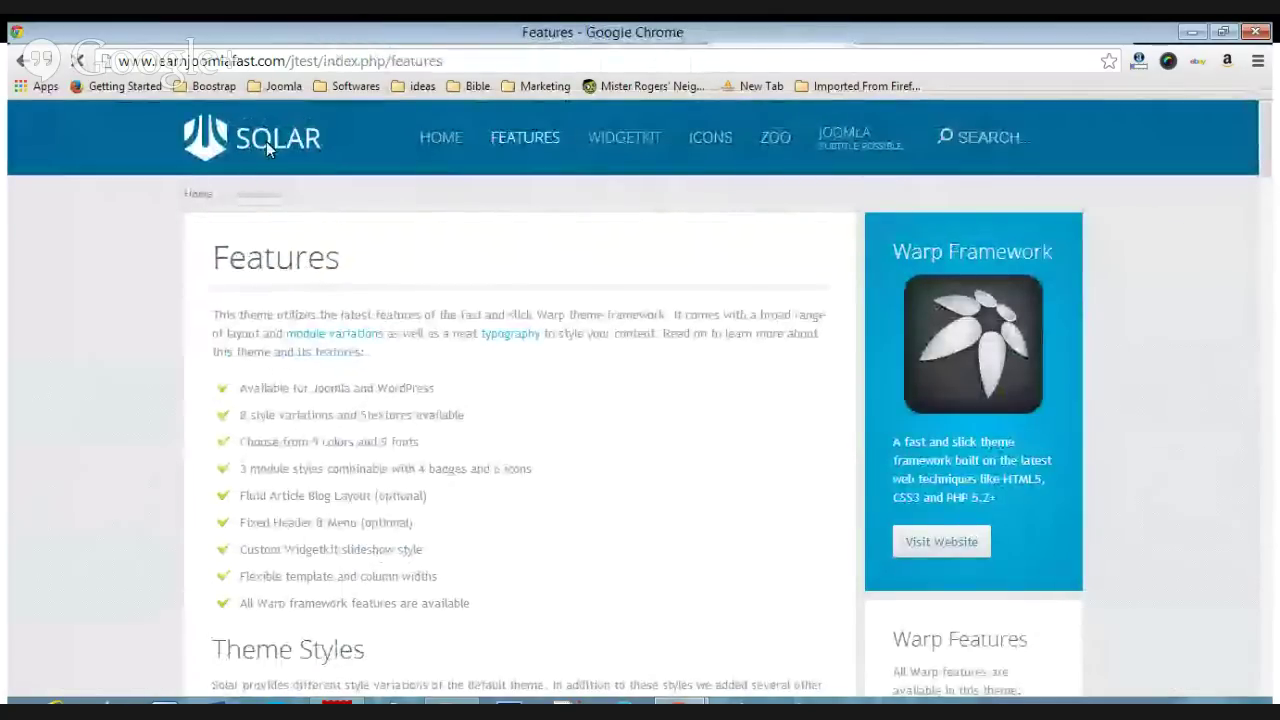
click(266, 141)
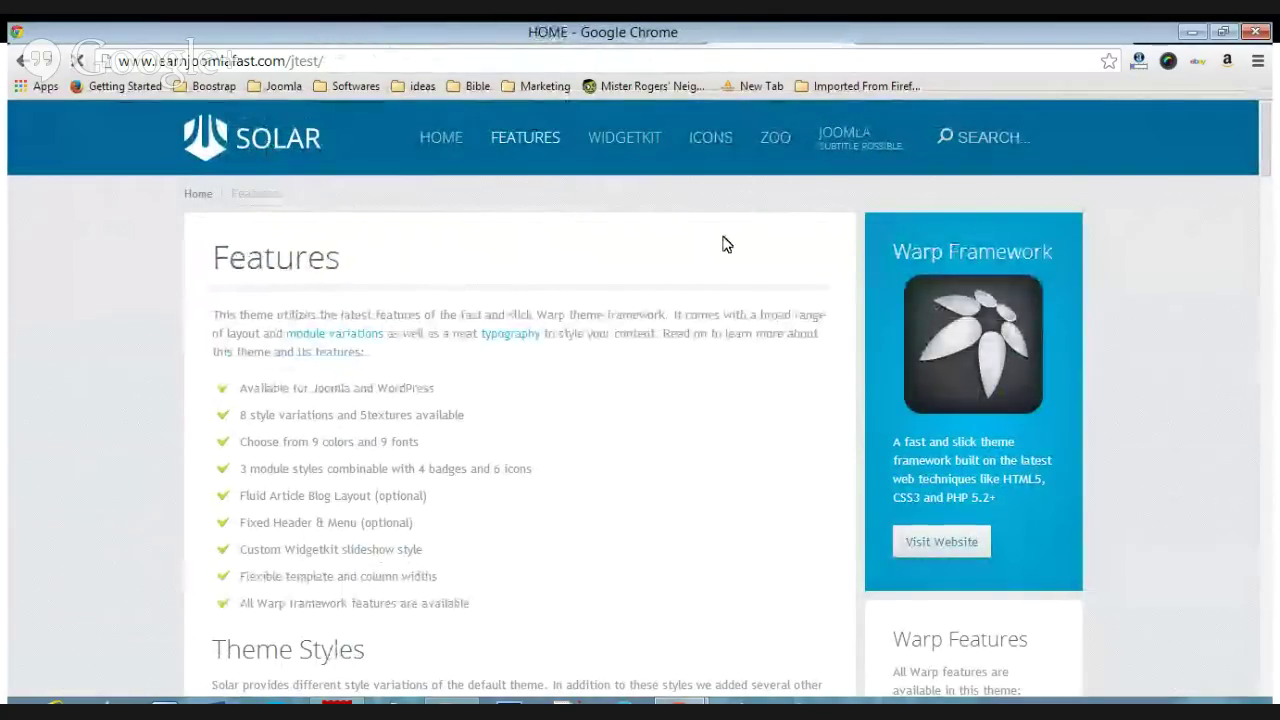
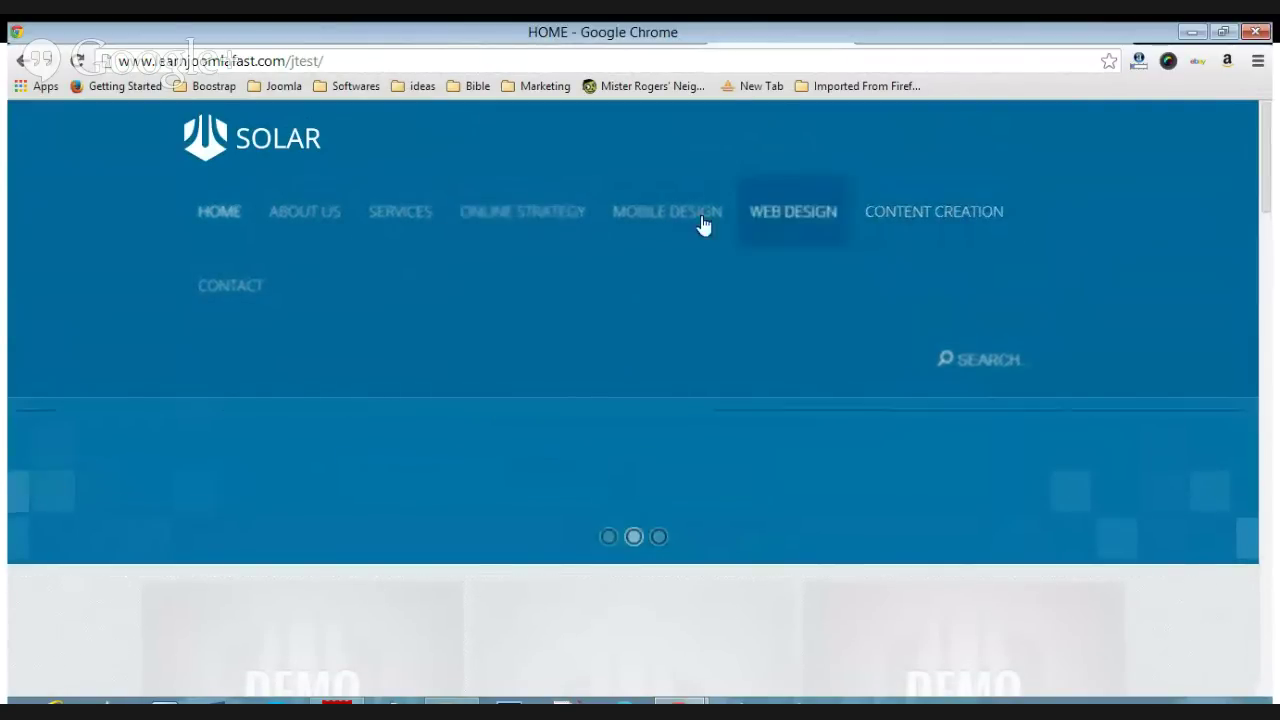
Rename the Online Strategy menu item to eStrategy and save it.
click(491, 34)
scroll(553, 408, down, 2)
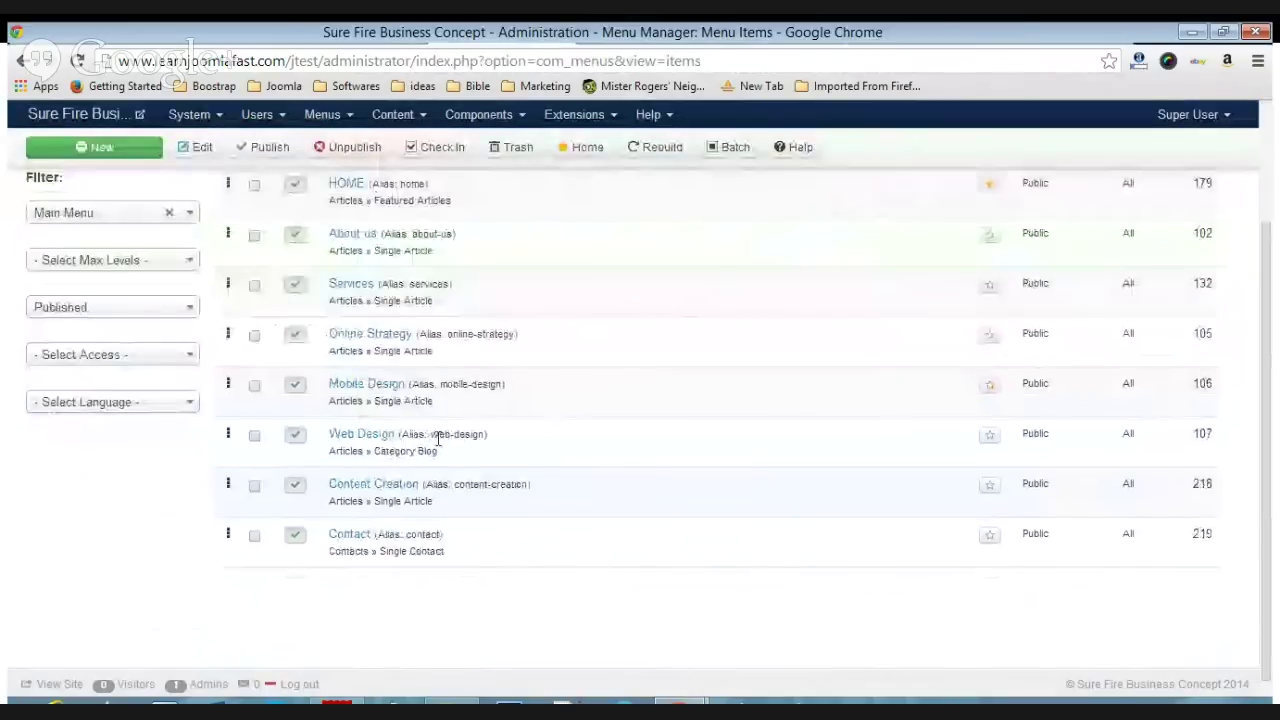
click(373, 340)
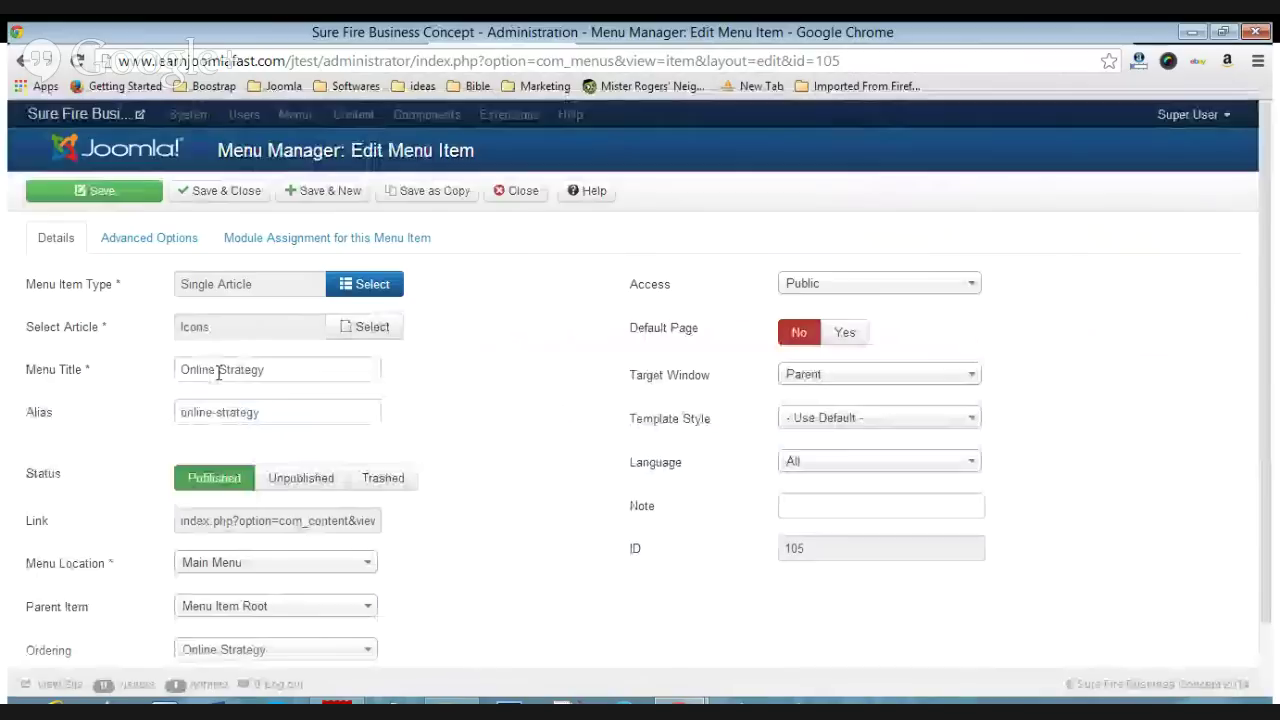
drag(222, 372, 157, 374)
text(s)
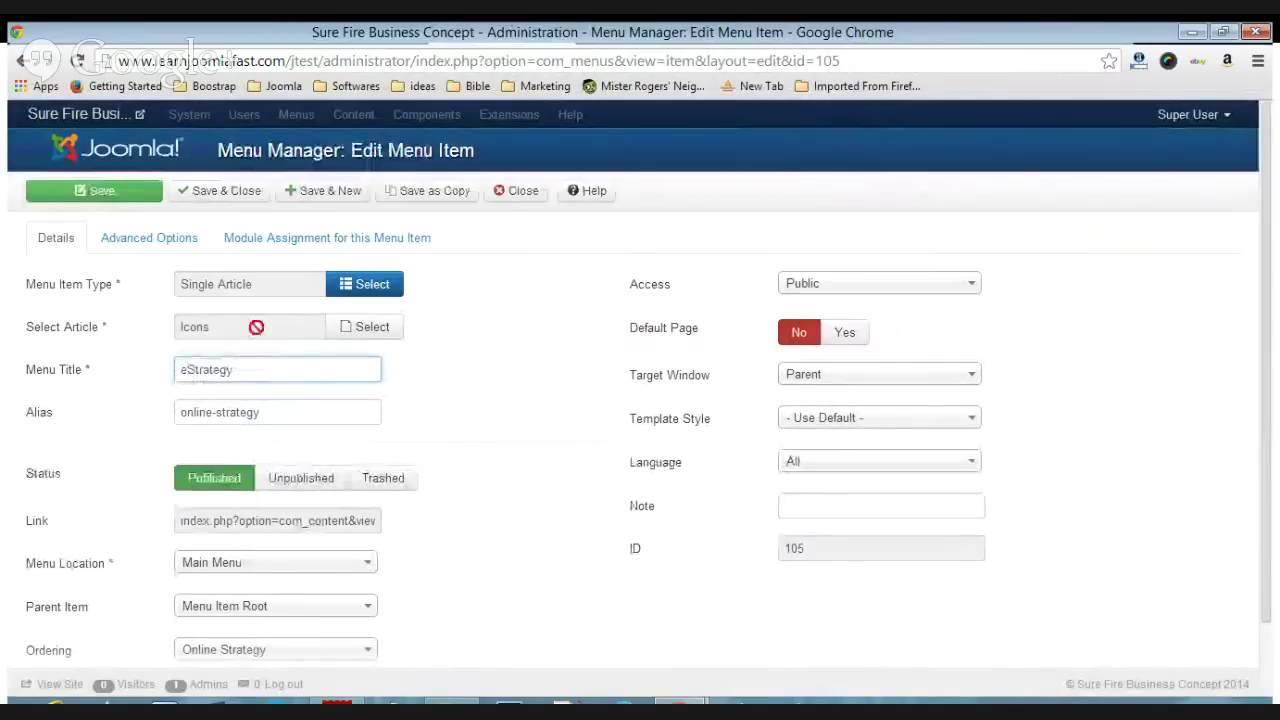
click(223, 192)
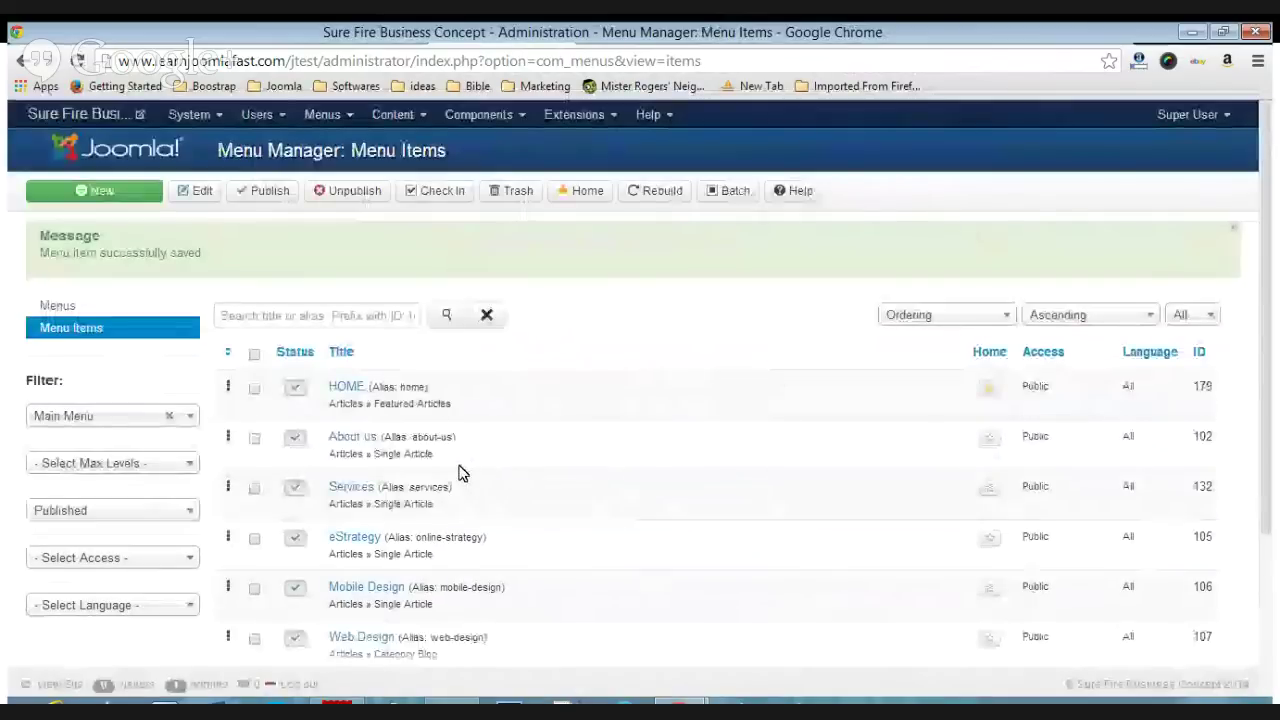
Rename the Mobile Design menu item to Mobile and save it.
click(372, 592)
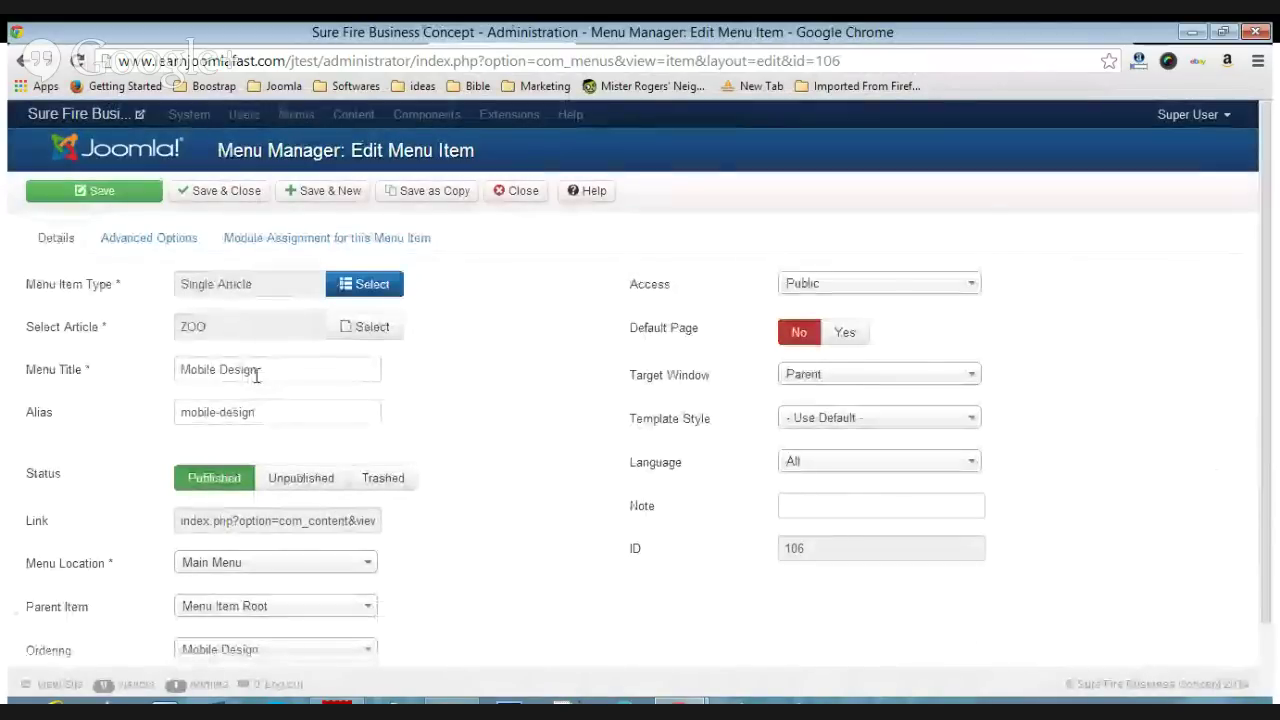
double_click(237, 372)
key(BackSpace)
key(BackSpace)
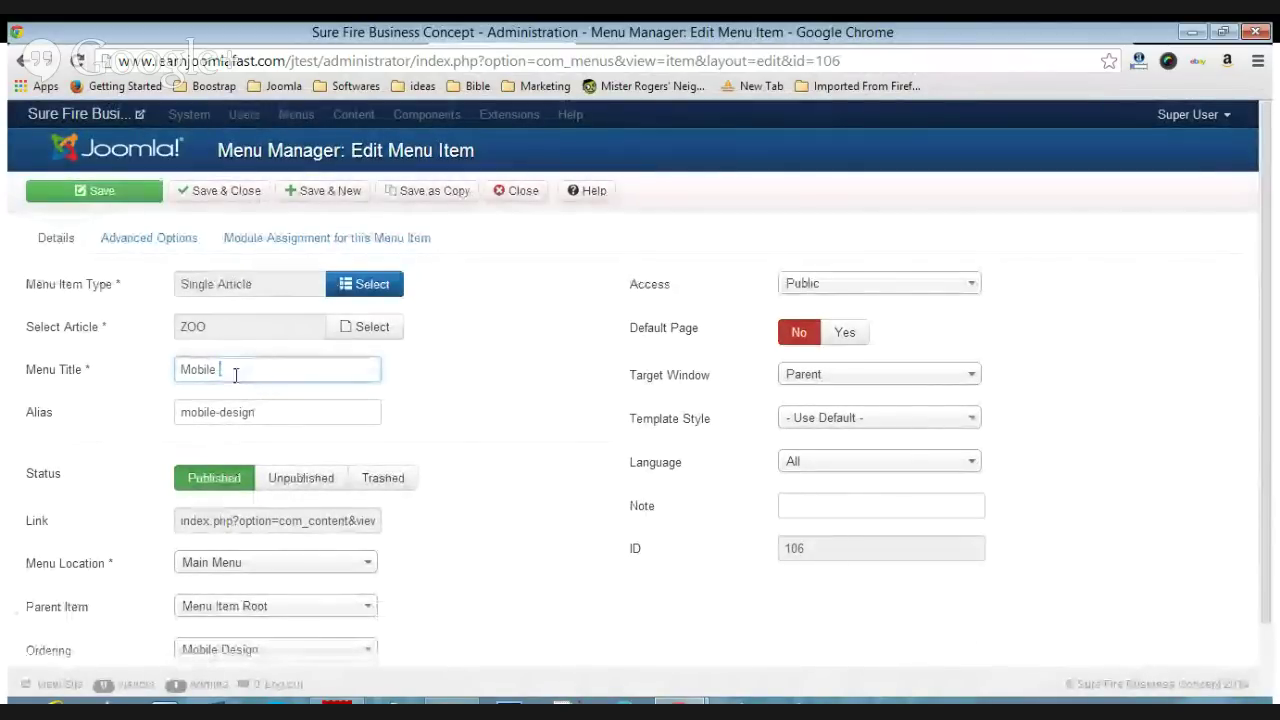
click(228, 198)
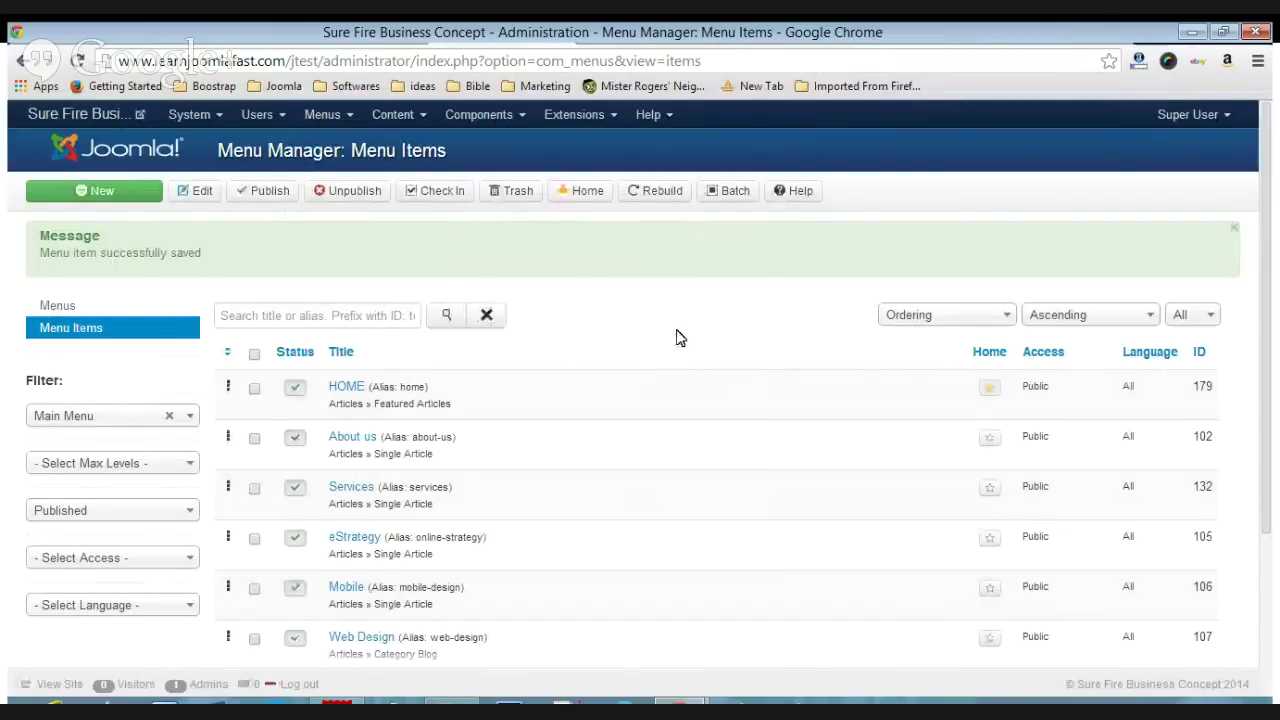
Reload the front end to confirm the eStrategy and Mobile menu titles.
scroll(672, 360, down, 2)
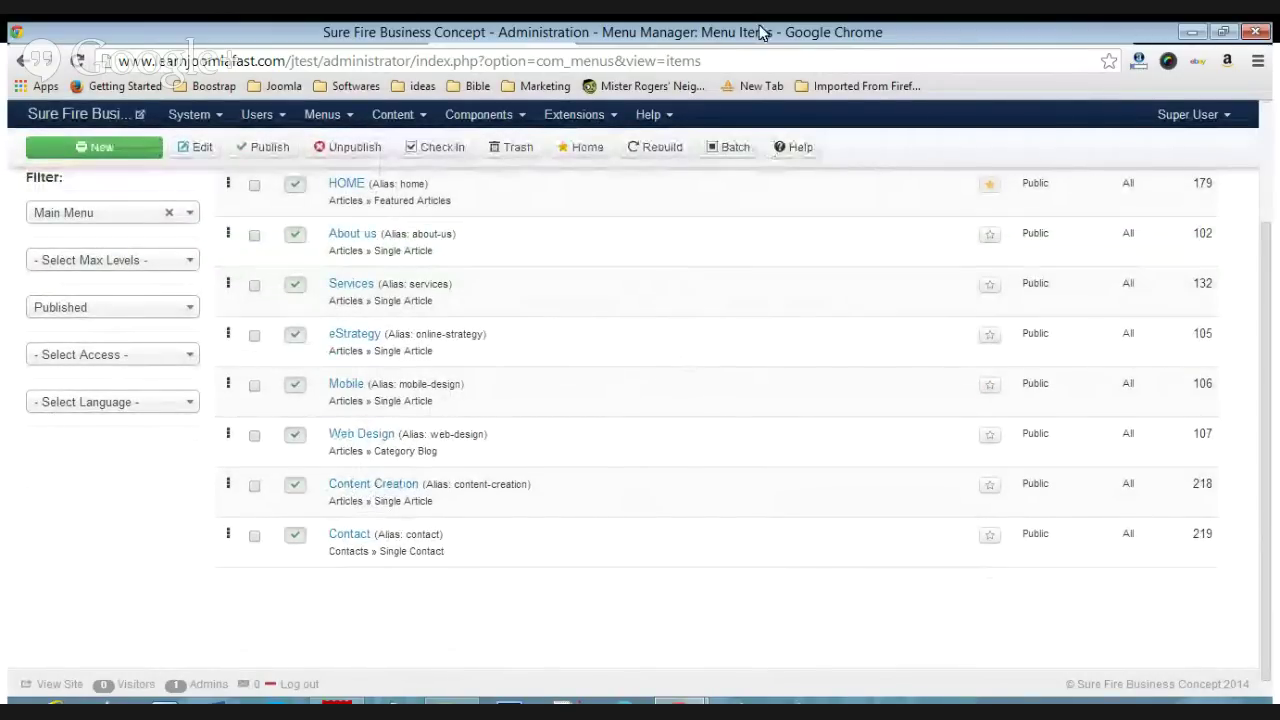
key(alt+Tab)
key(F5)
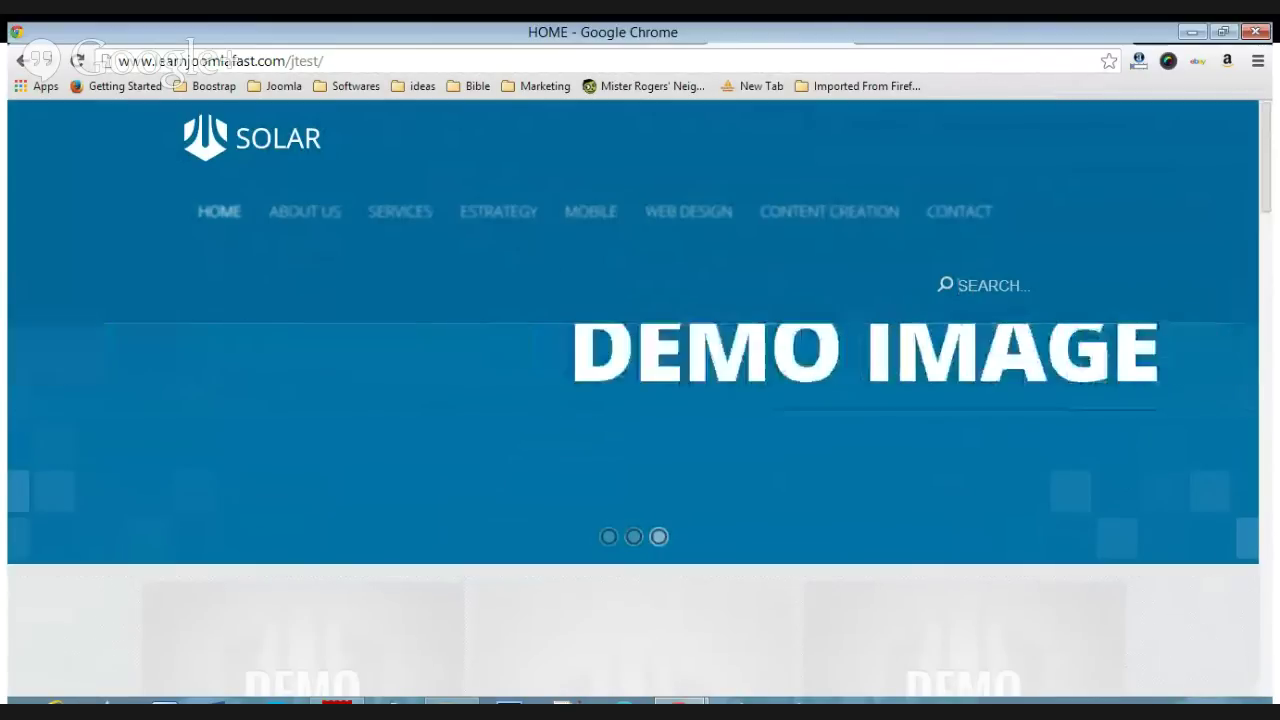
key(ctrl+Tab)
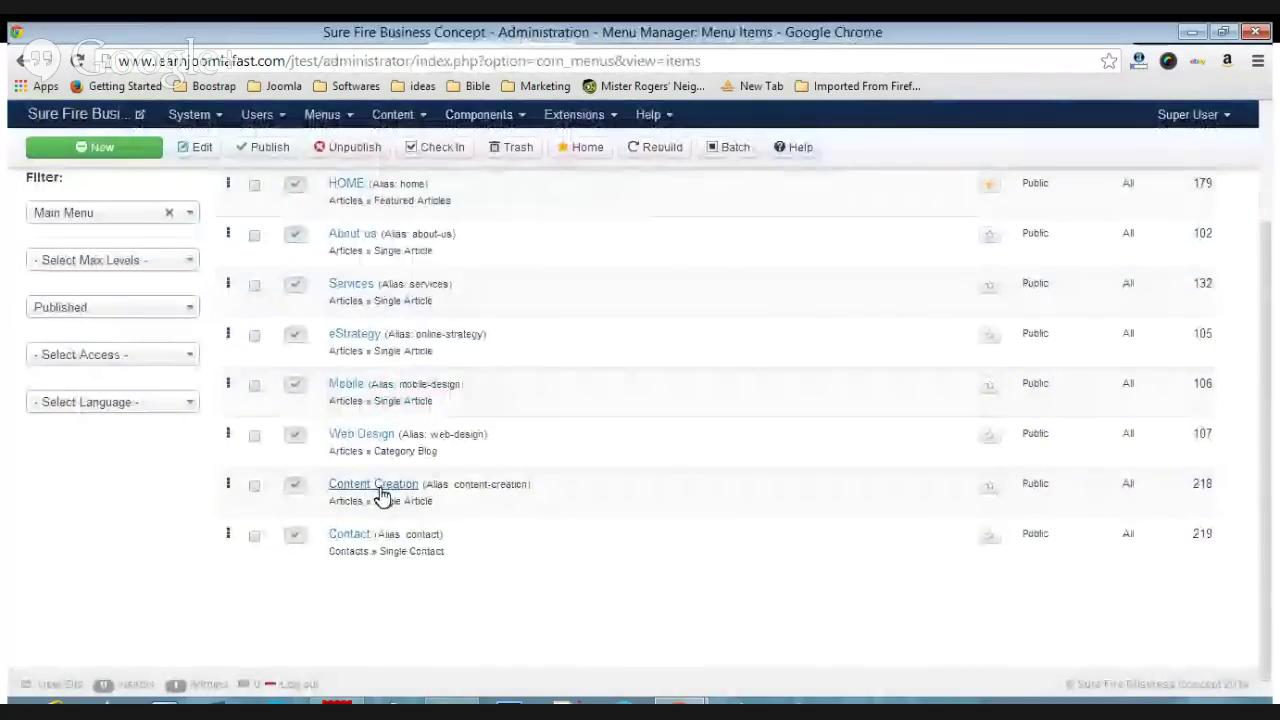
Shorten the Content Creation menu title to Content and save it.
click(378, 488)
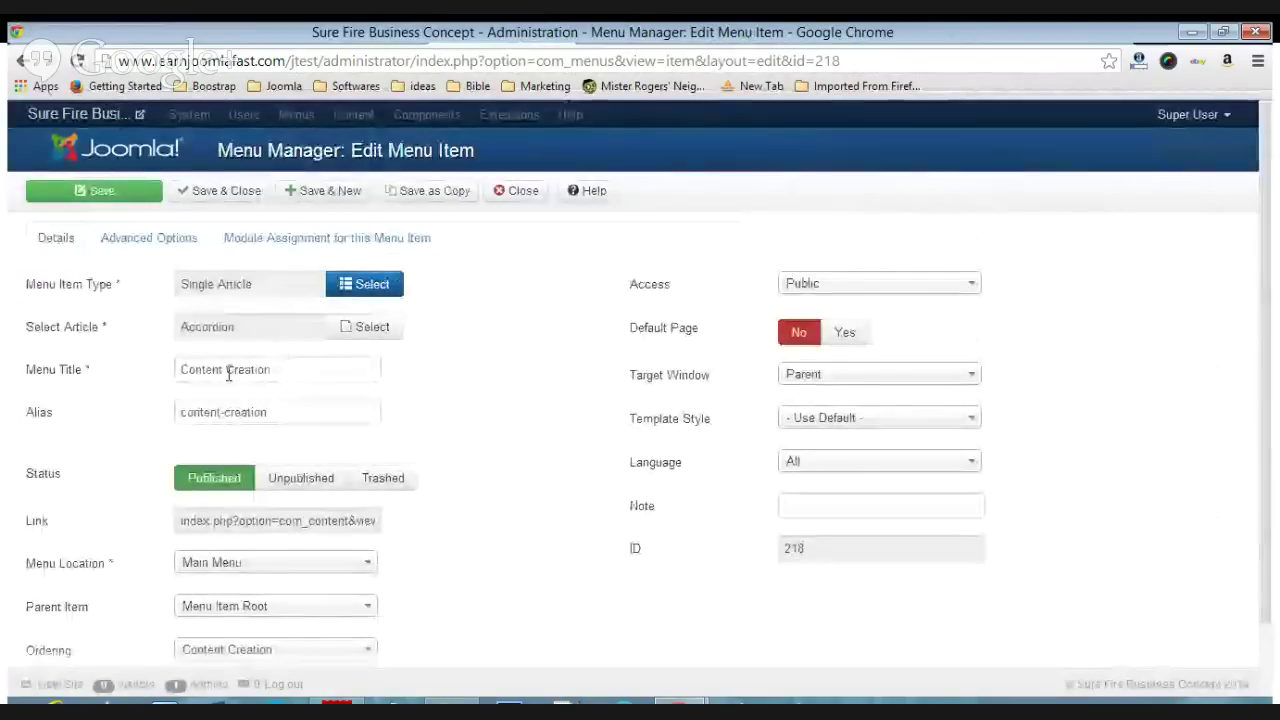
drag(268, 370, 229, 373)
key(BackSpace)
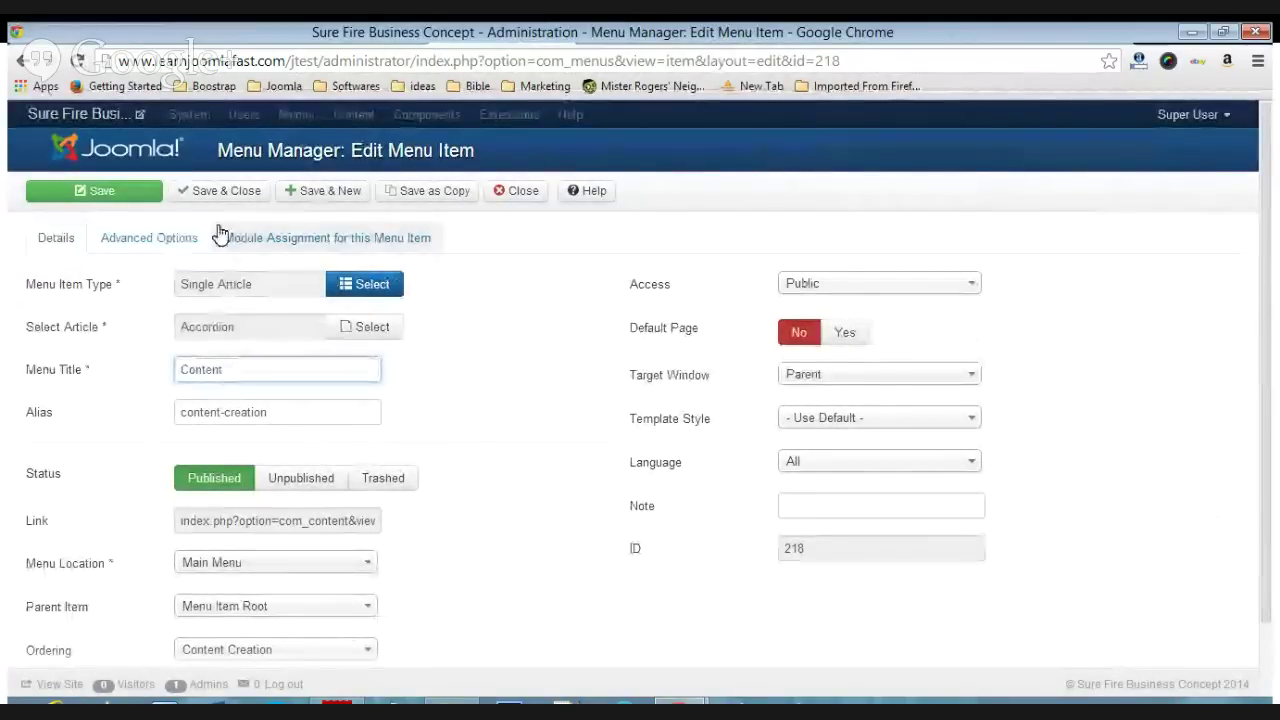
click(210, 192)
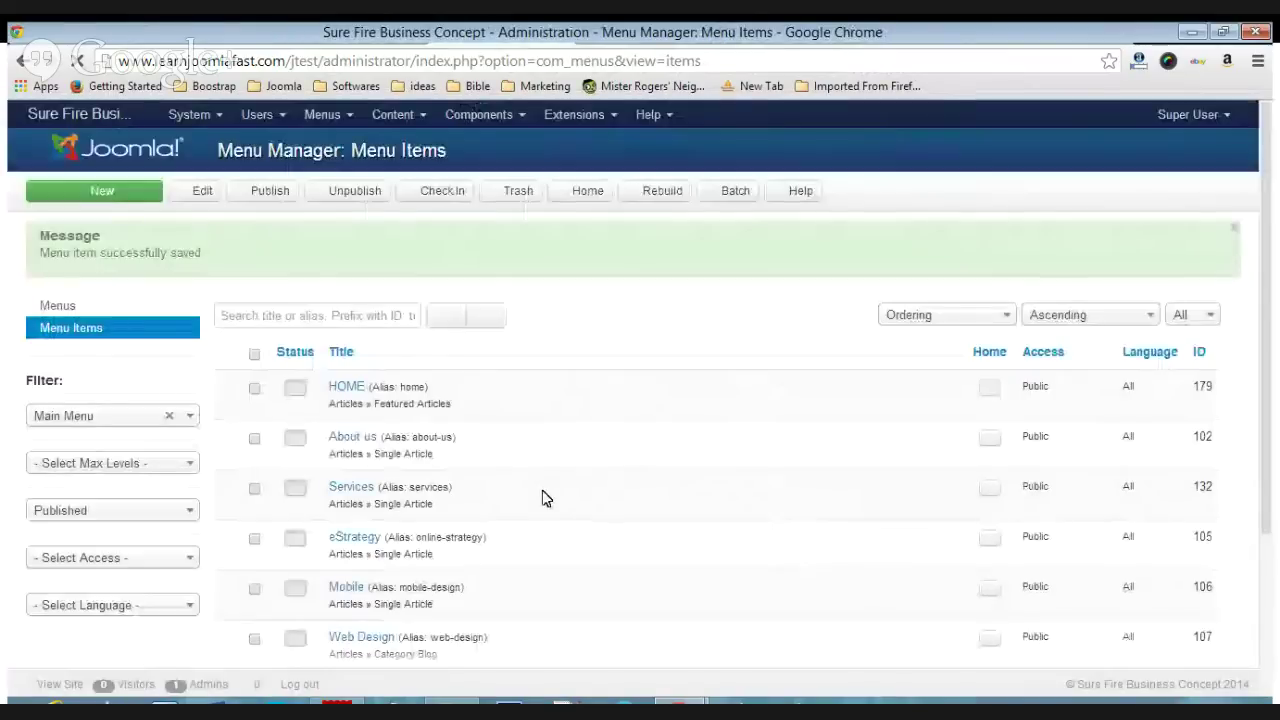
Shorten Web Design to Design, then reload the front end to verify the menu.
scroll(543, 497, down, 3)
click(357, 436)
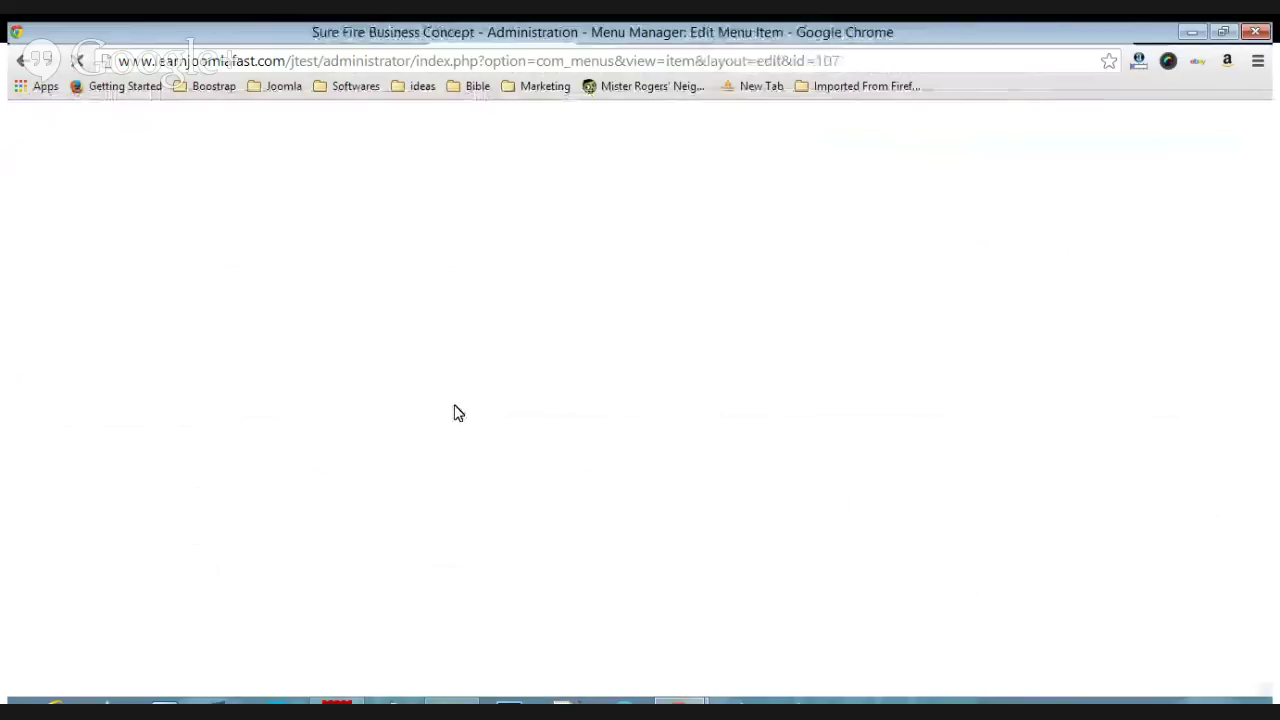
double_click(189, 372)
key(Delete)
key(Delete)
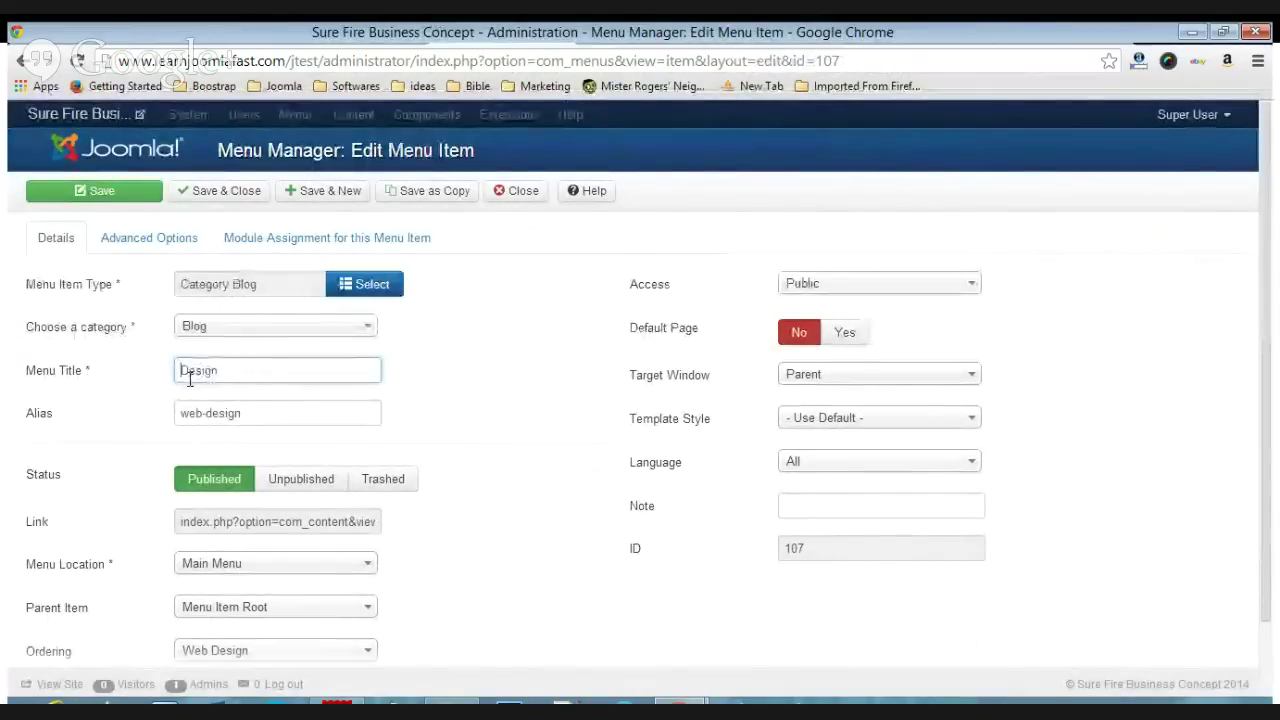
click(227, 190)
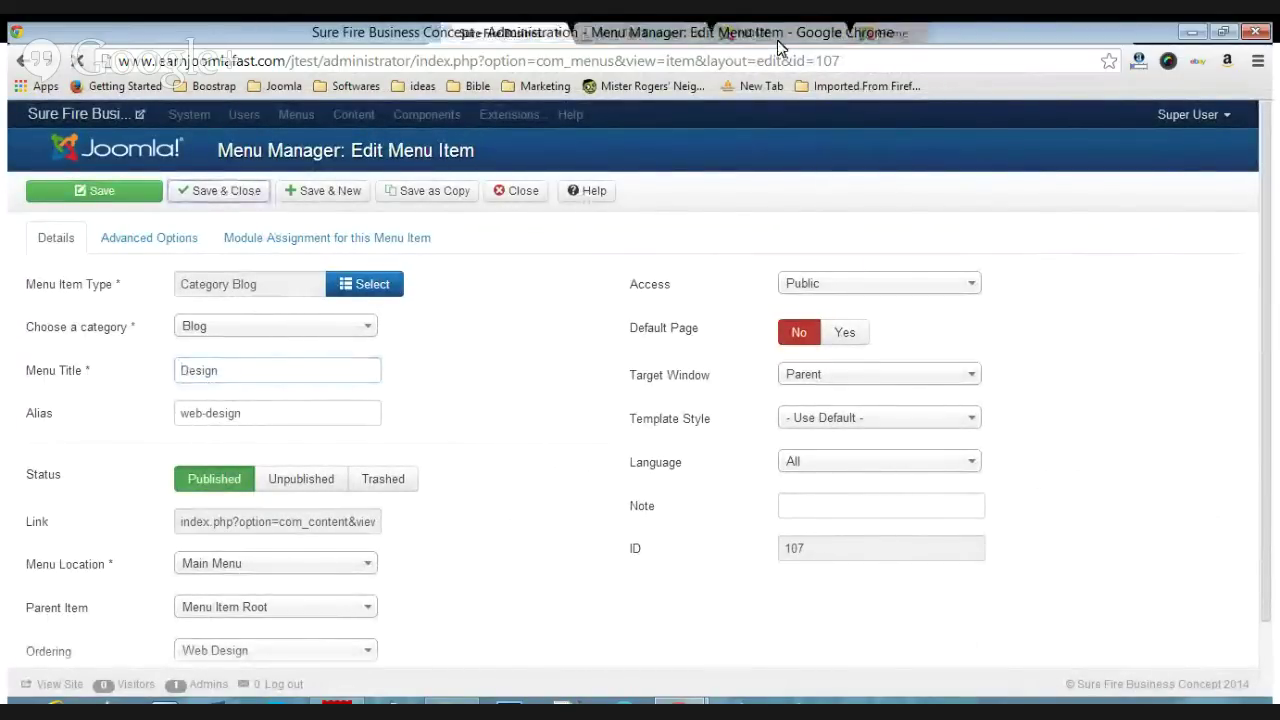
key(alt+Tab)
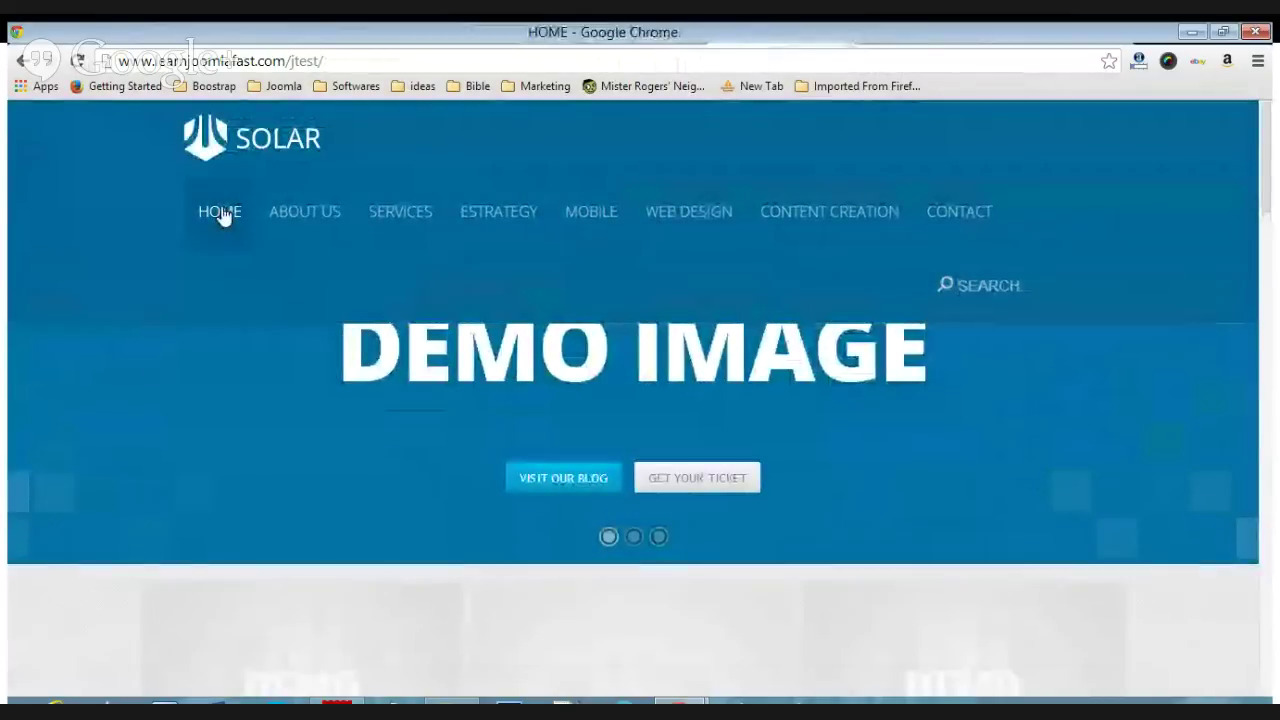
key(F5)
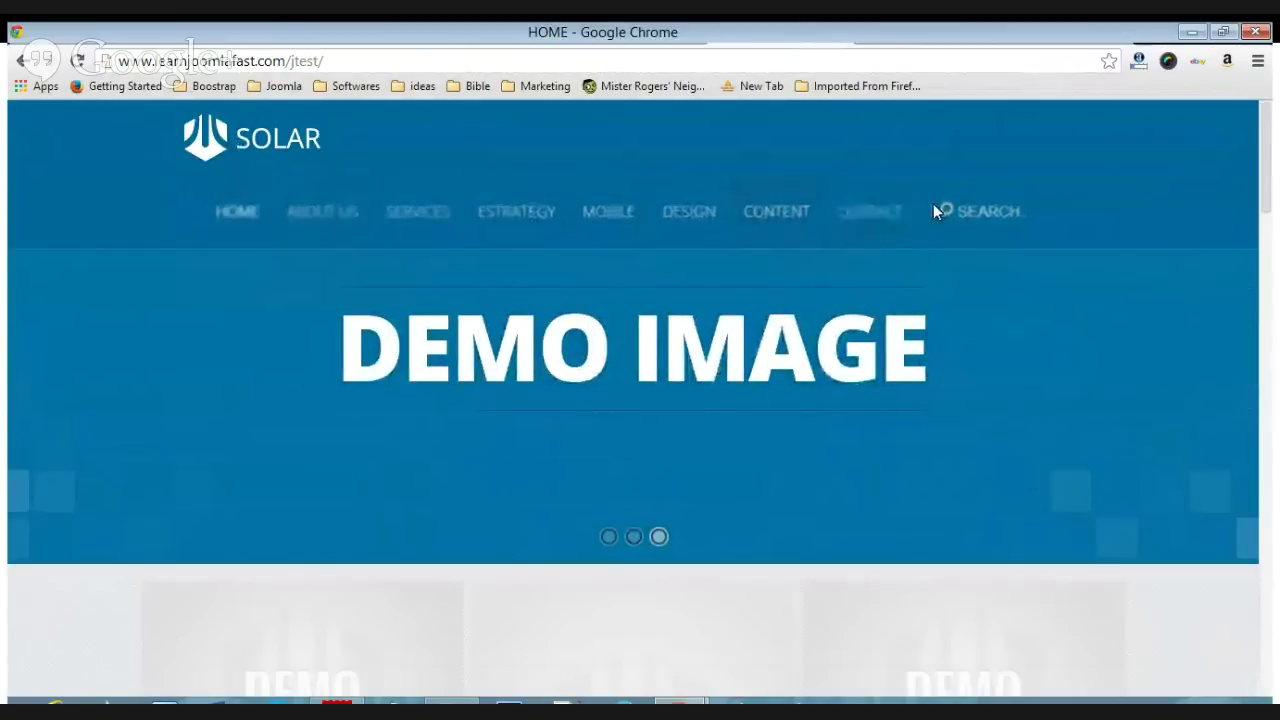
key(ctrl+Tab)
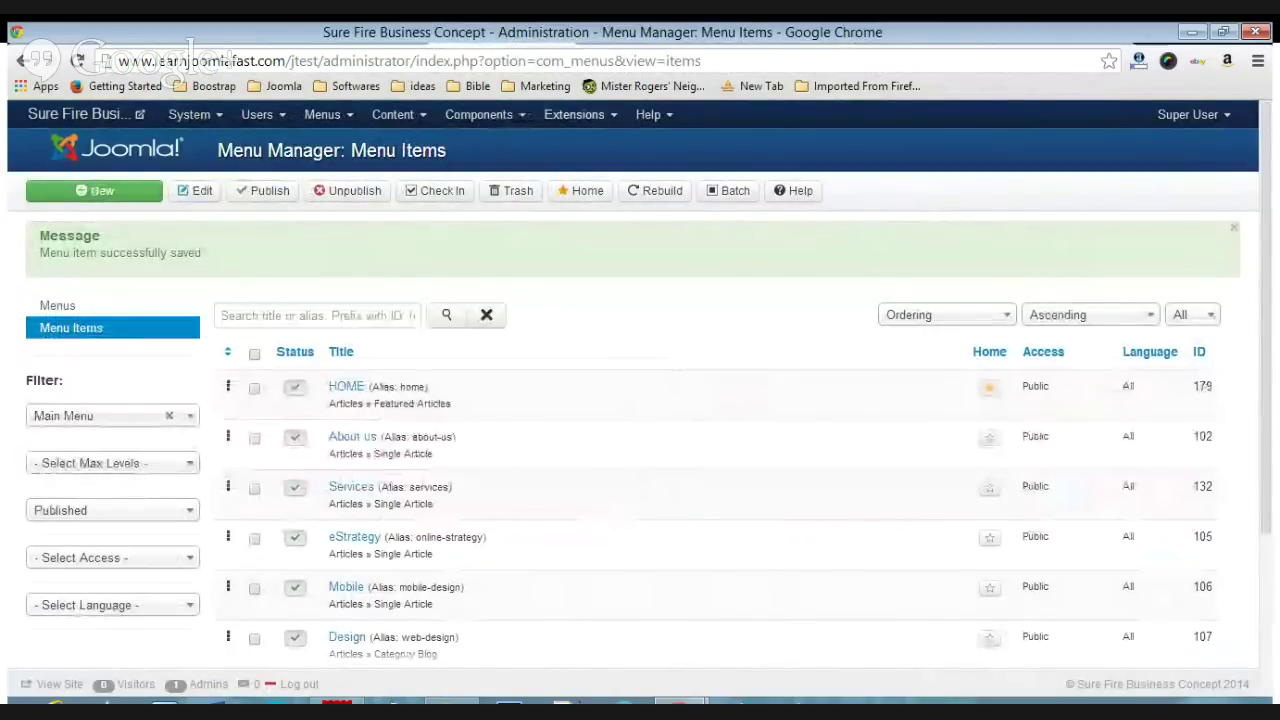
Set Preview Module Positions to Enabled in the Template Manager options and save.
click(574, 114)
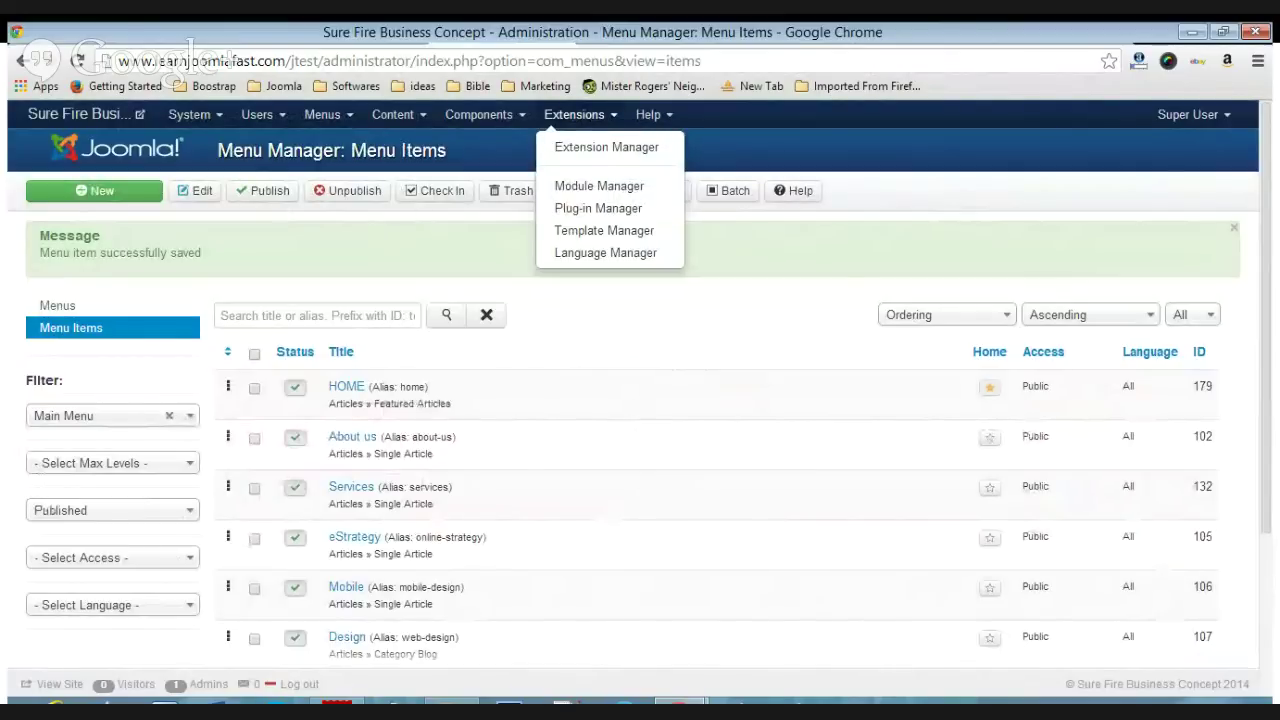
click(611, 232)
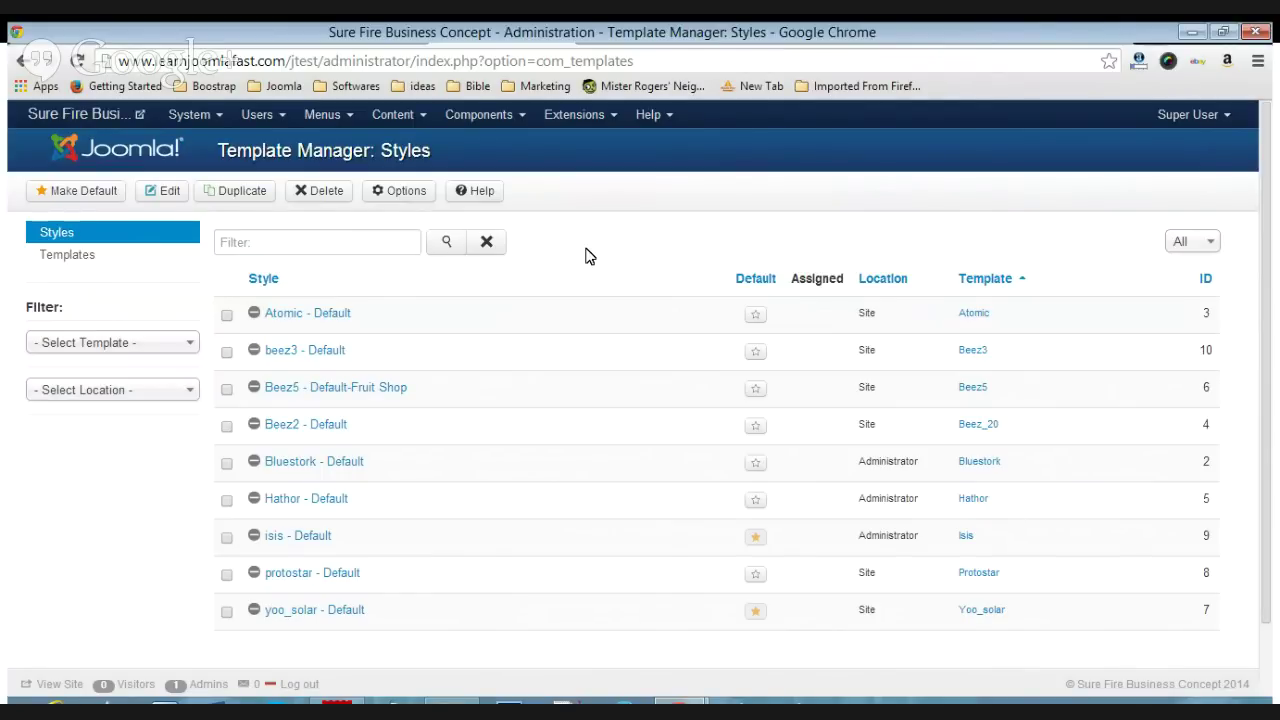
click(404, 194)
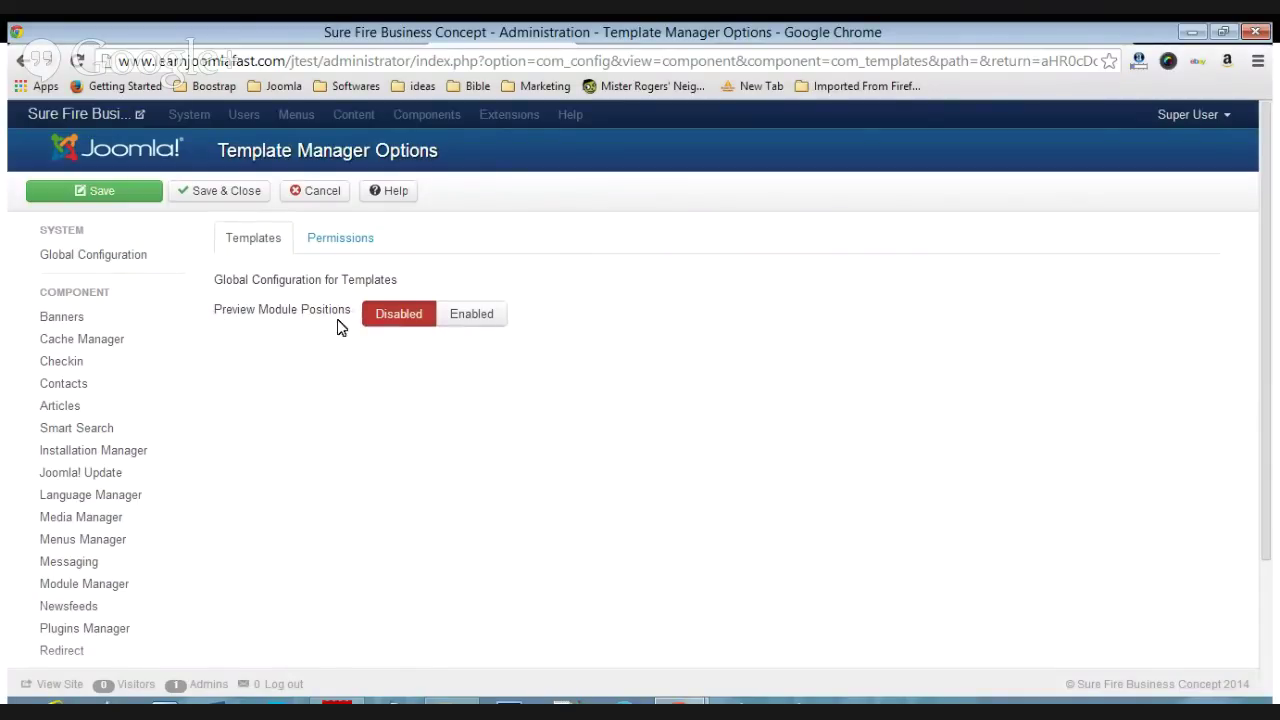
click(477, 324)
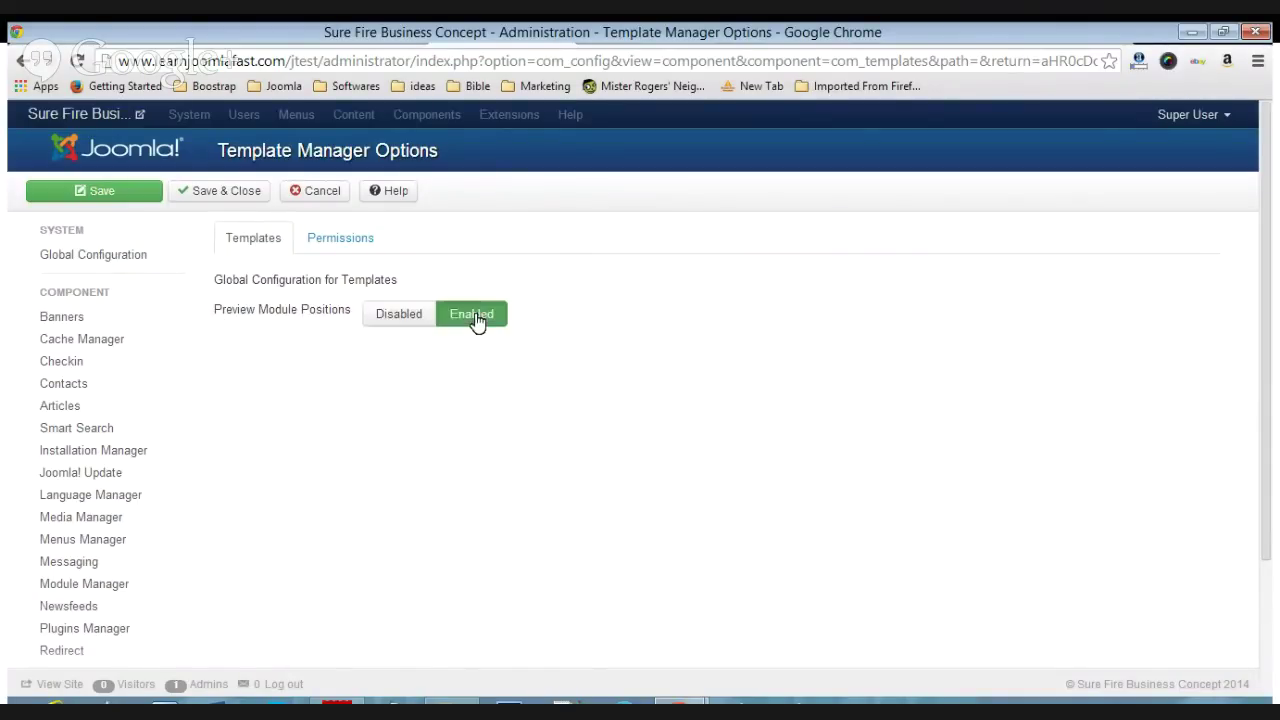
click(231, 194)
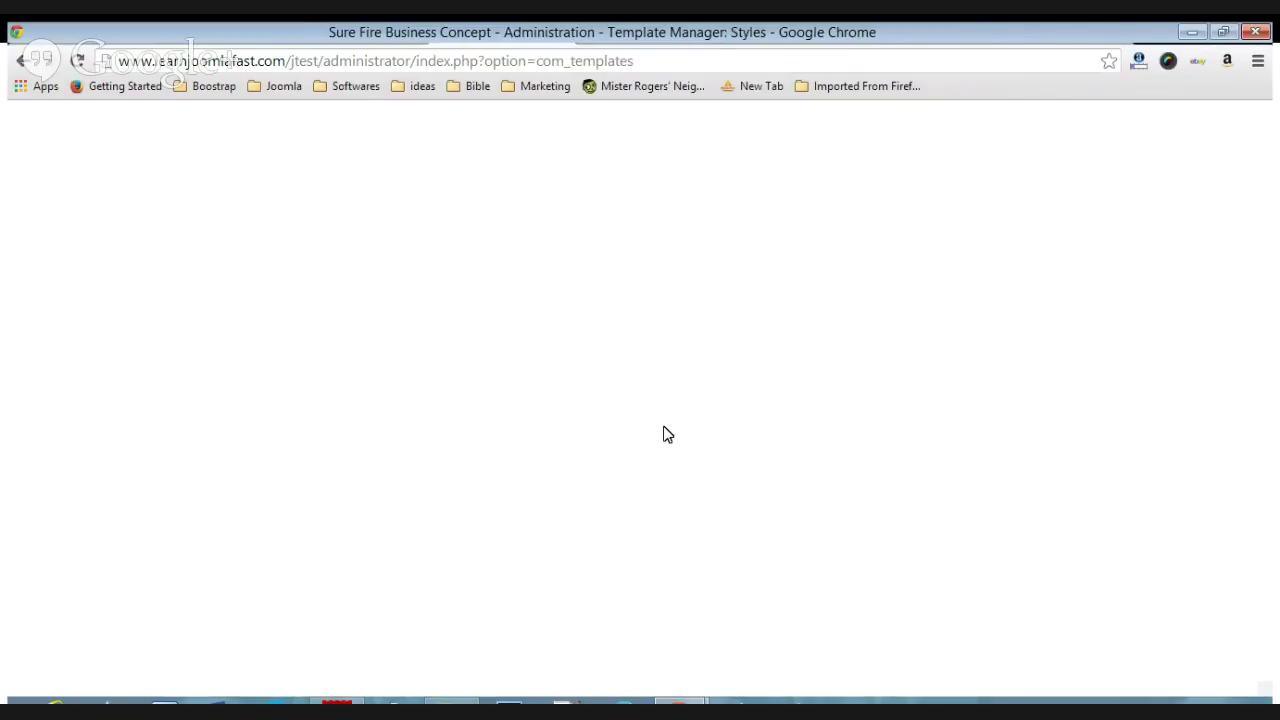
scroll(555, 490, down, 1)
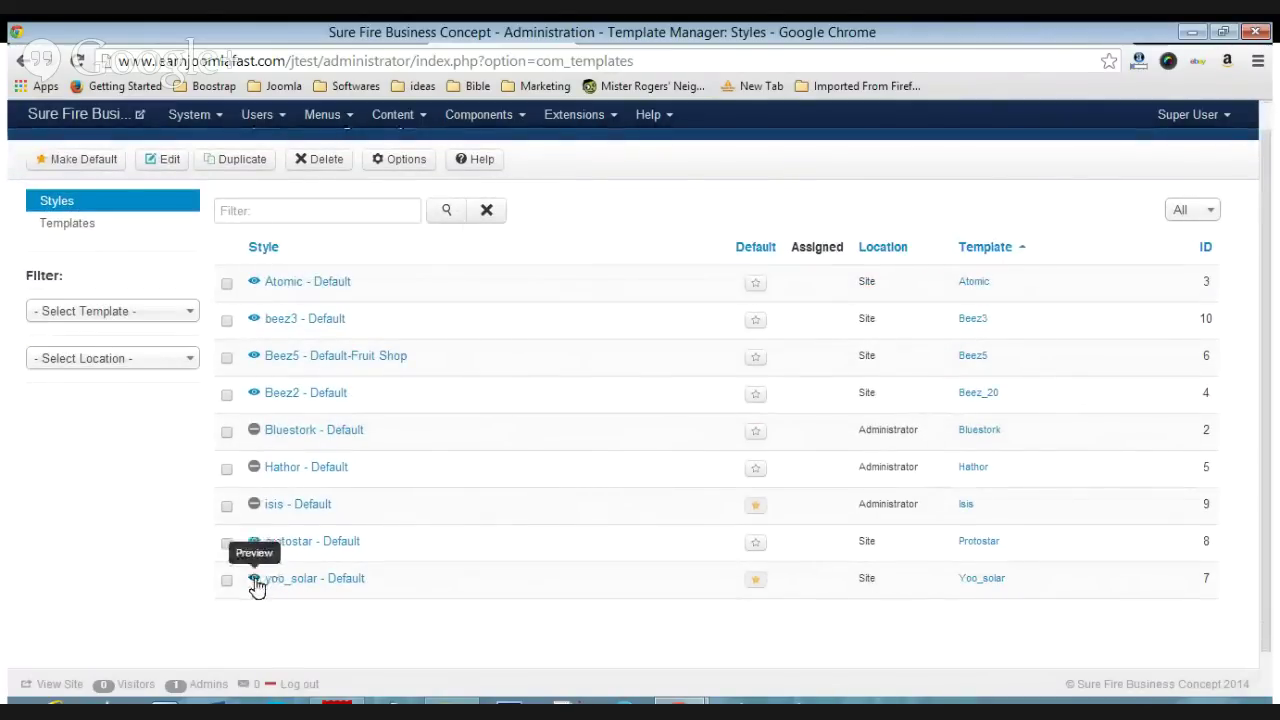
click(254, 580)
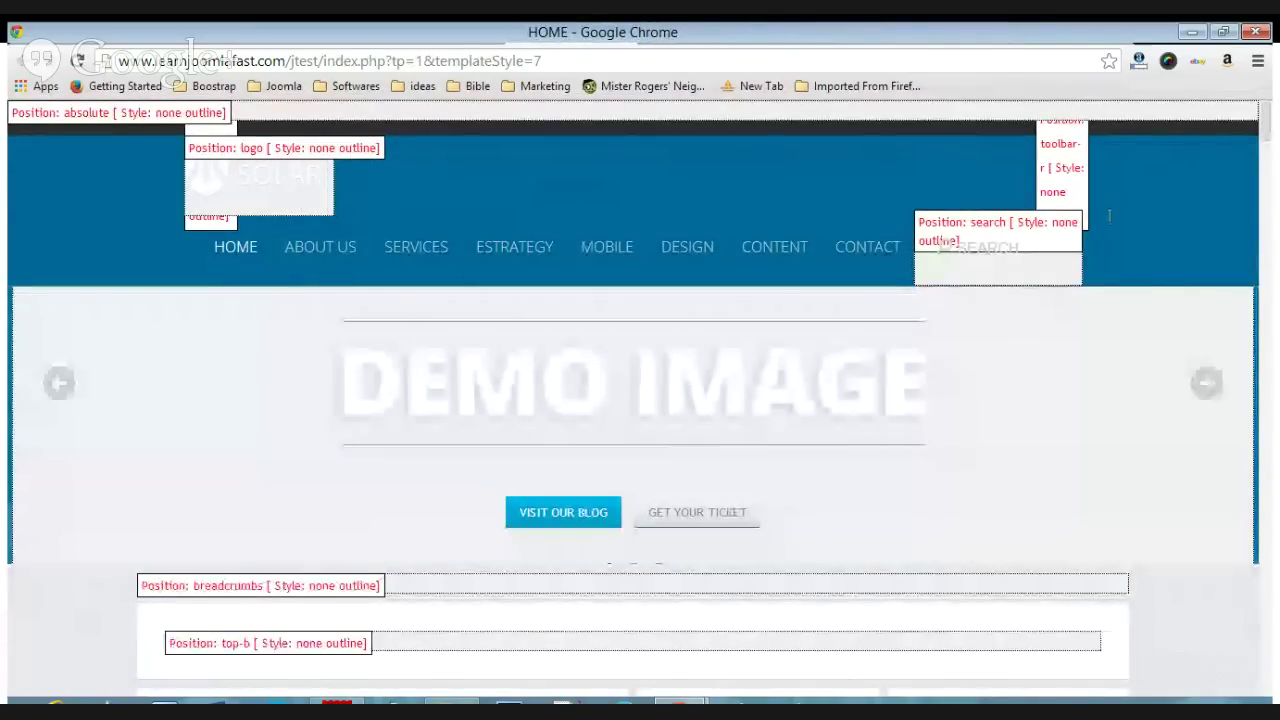
drag(1268, 125, 1268, 140)
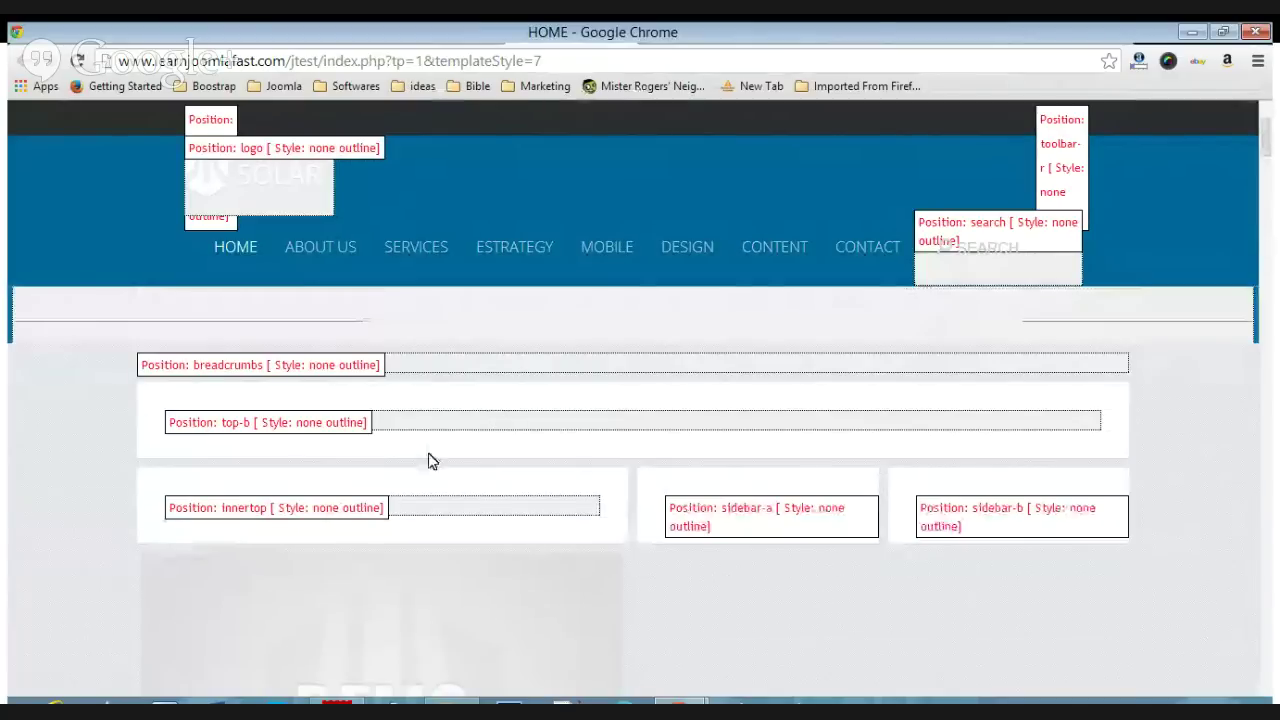
drag(1268, 143, 1265, 170)
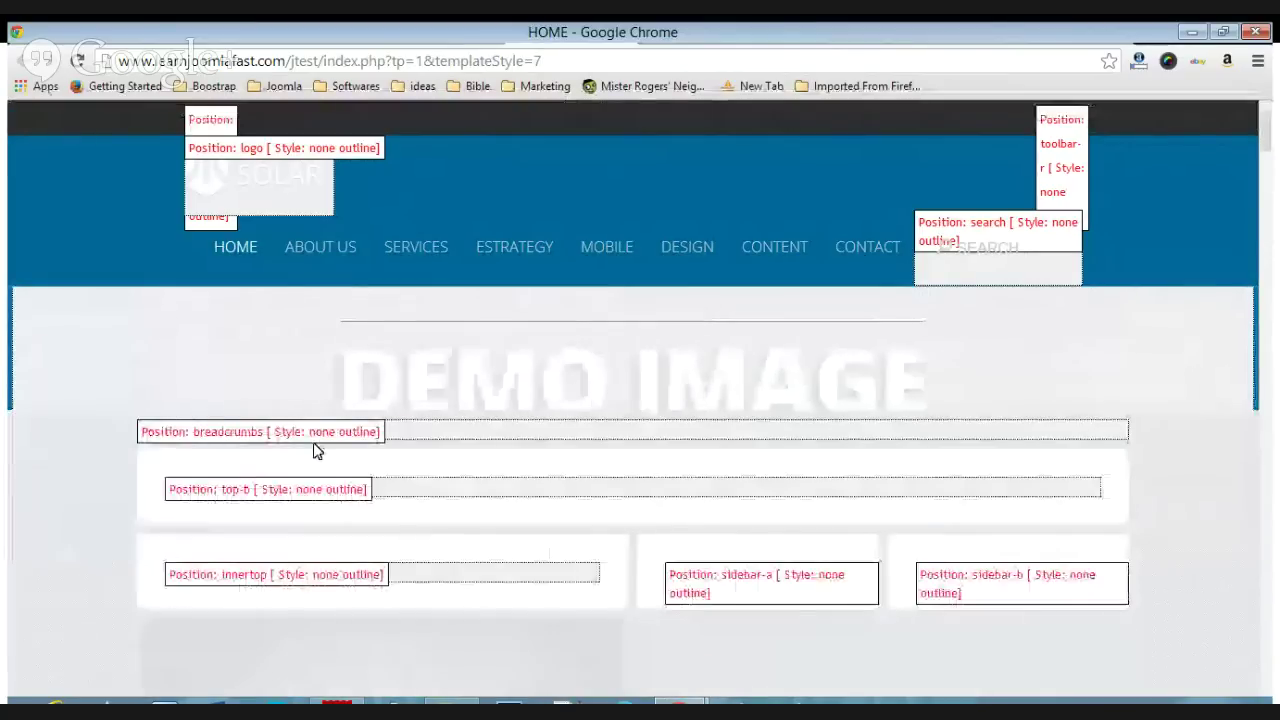
drag(1268, 140, 1272, 680)
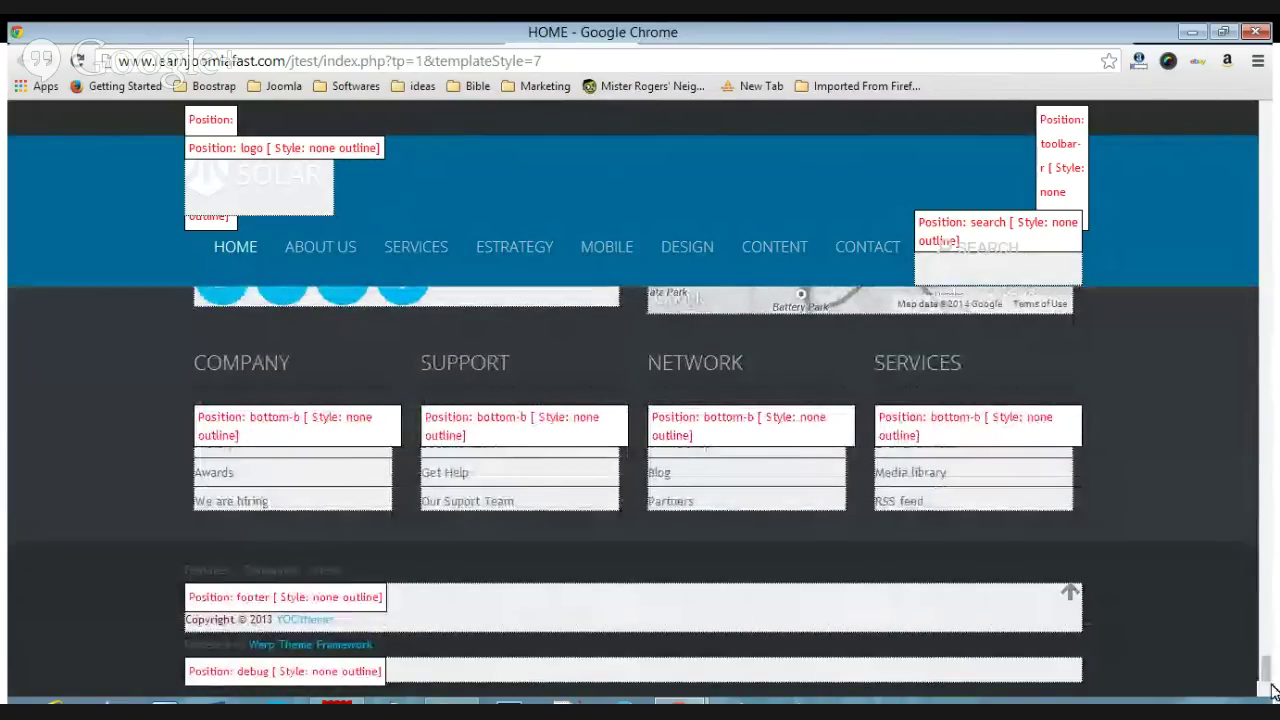
drag(1268, 684, 1269, 90)
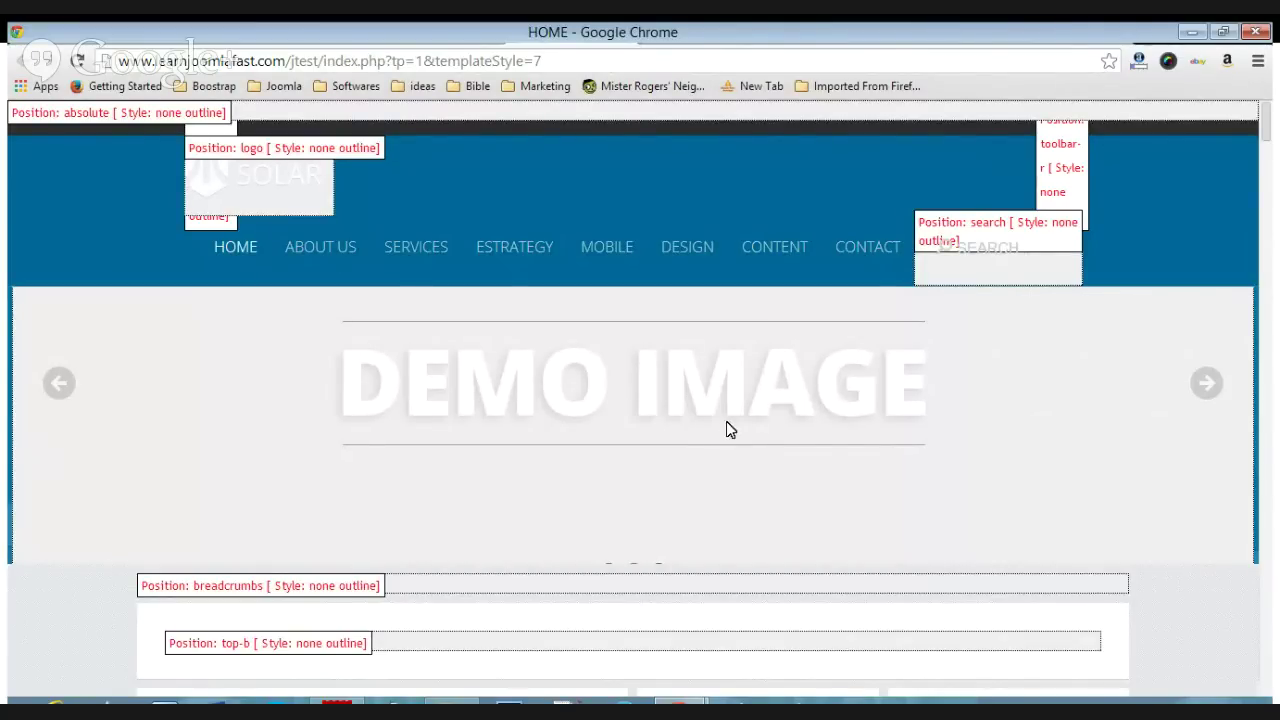
key(alt+Tab)
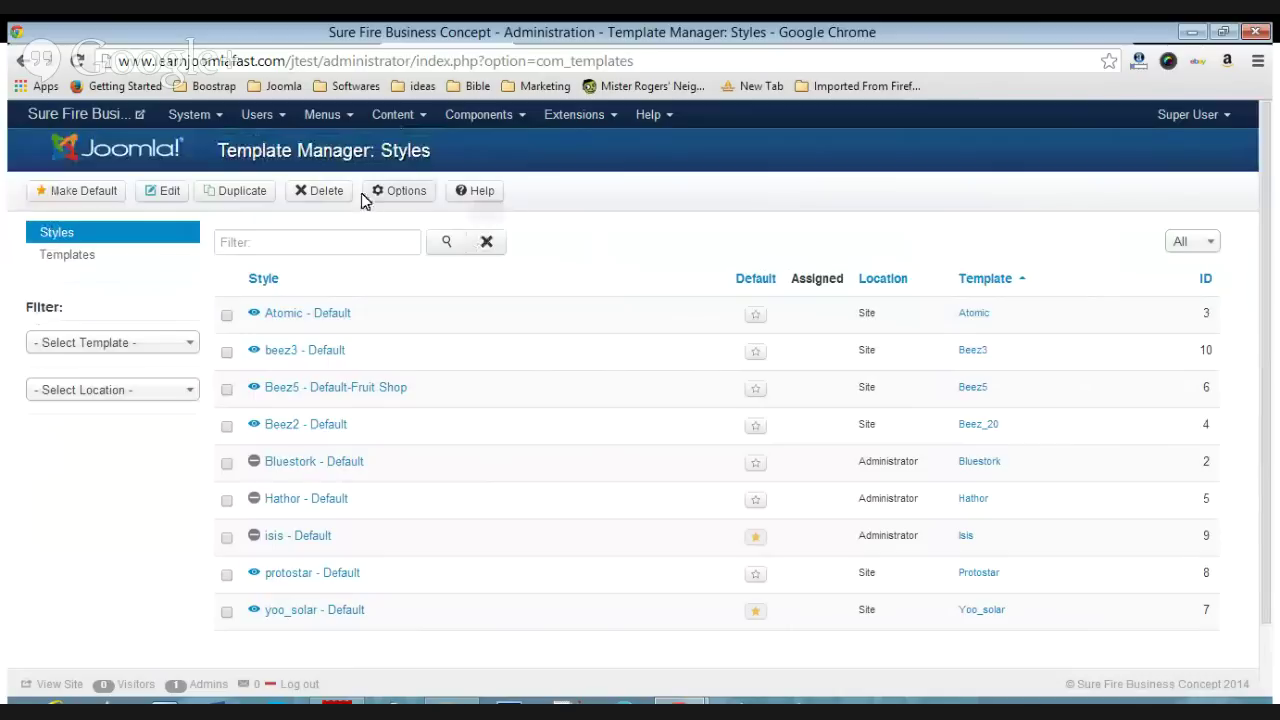
Open the Article Manager and scroll through the articles from Accordion to Fixed Header & Menu.
click(385, 120)
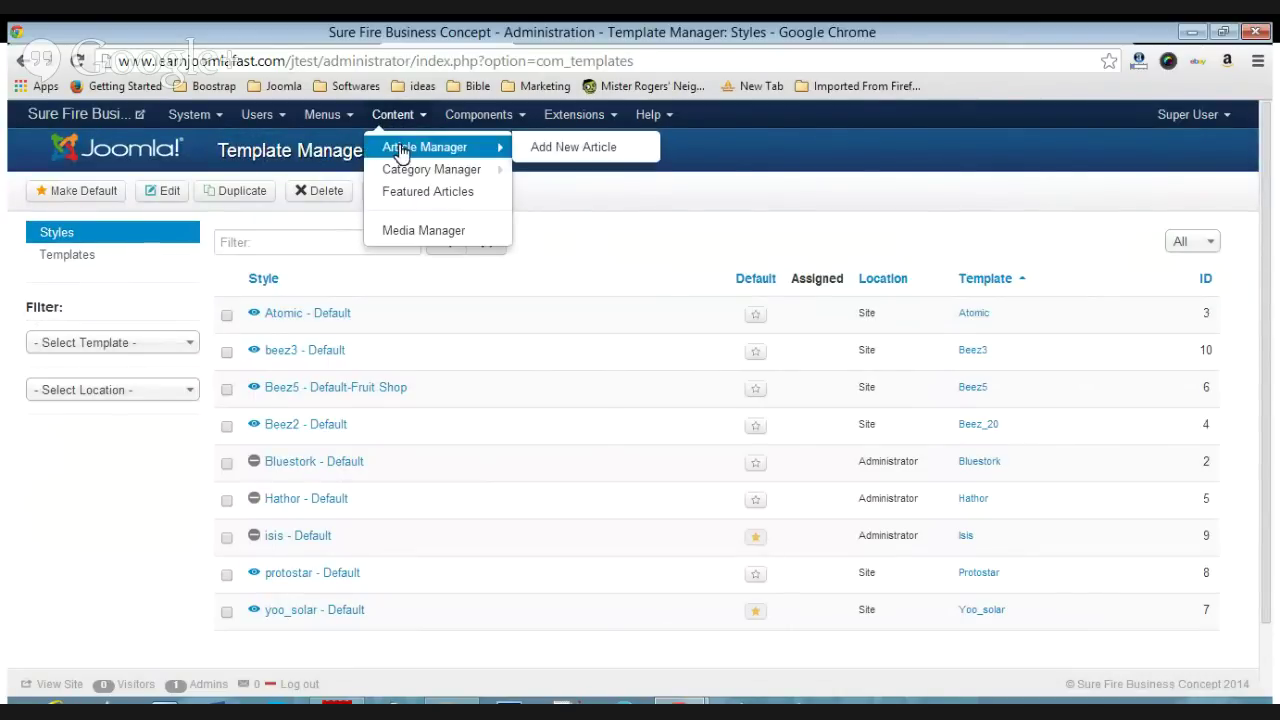
click(400, 148)
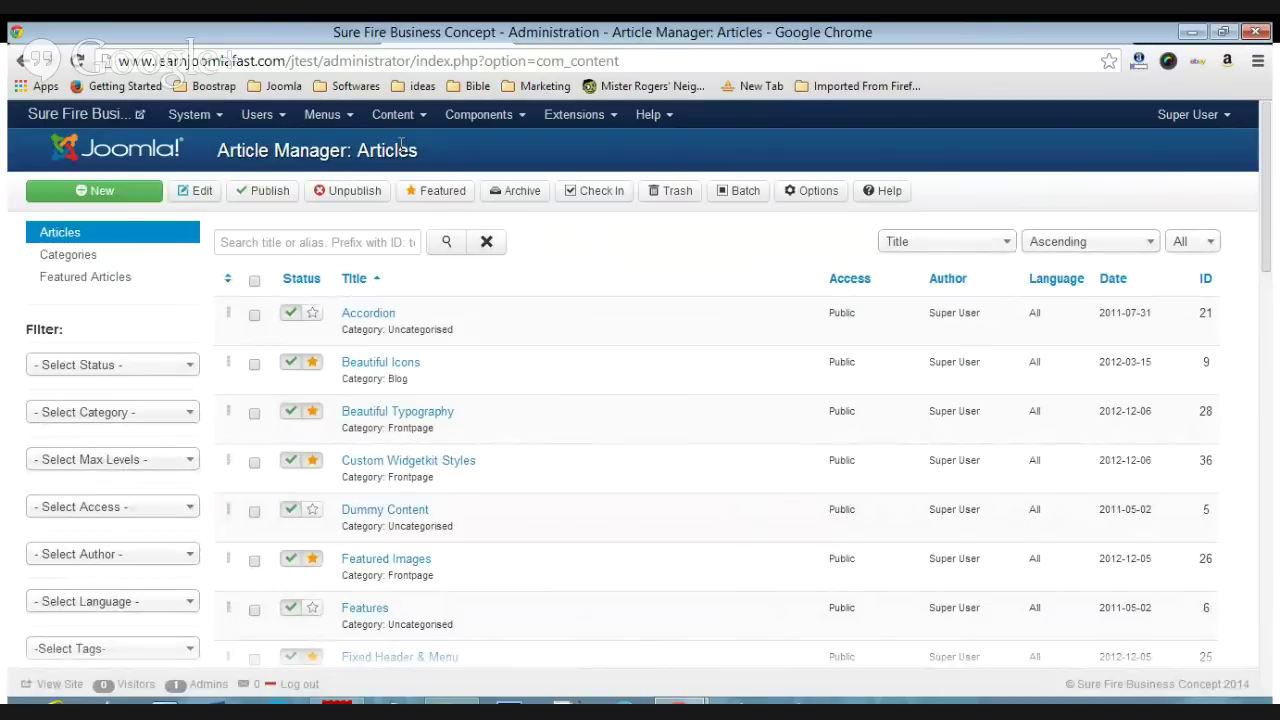
drag(1265, 207, 1240, 545)
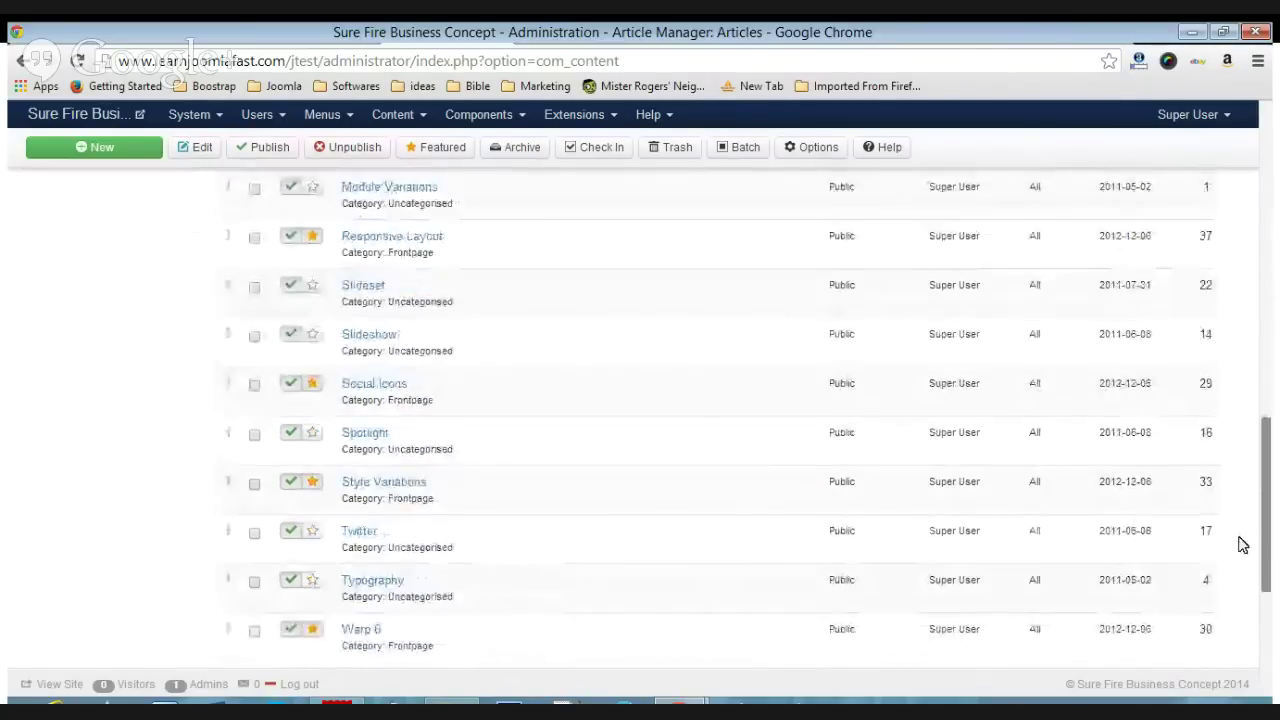
scroll(1030, 437, down, 2)
scroll(618, 437, down, 3)
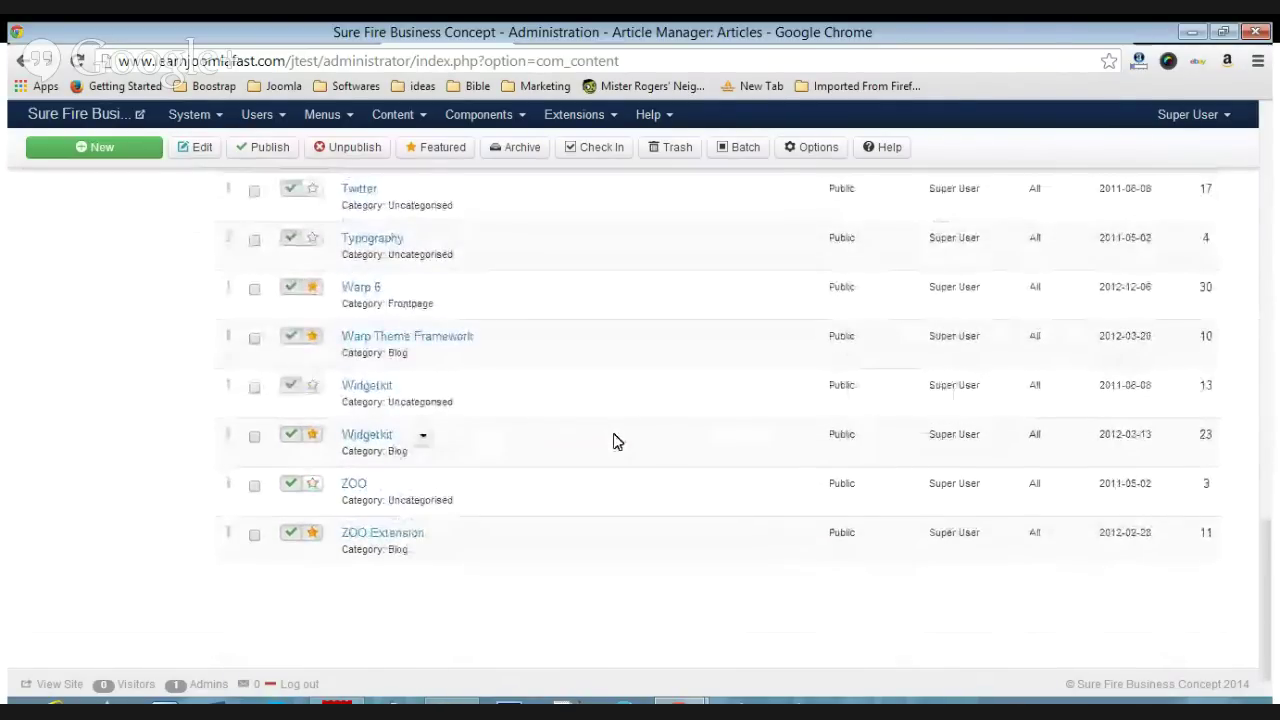
drag(1273, 612, 1271, 180)
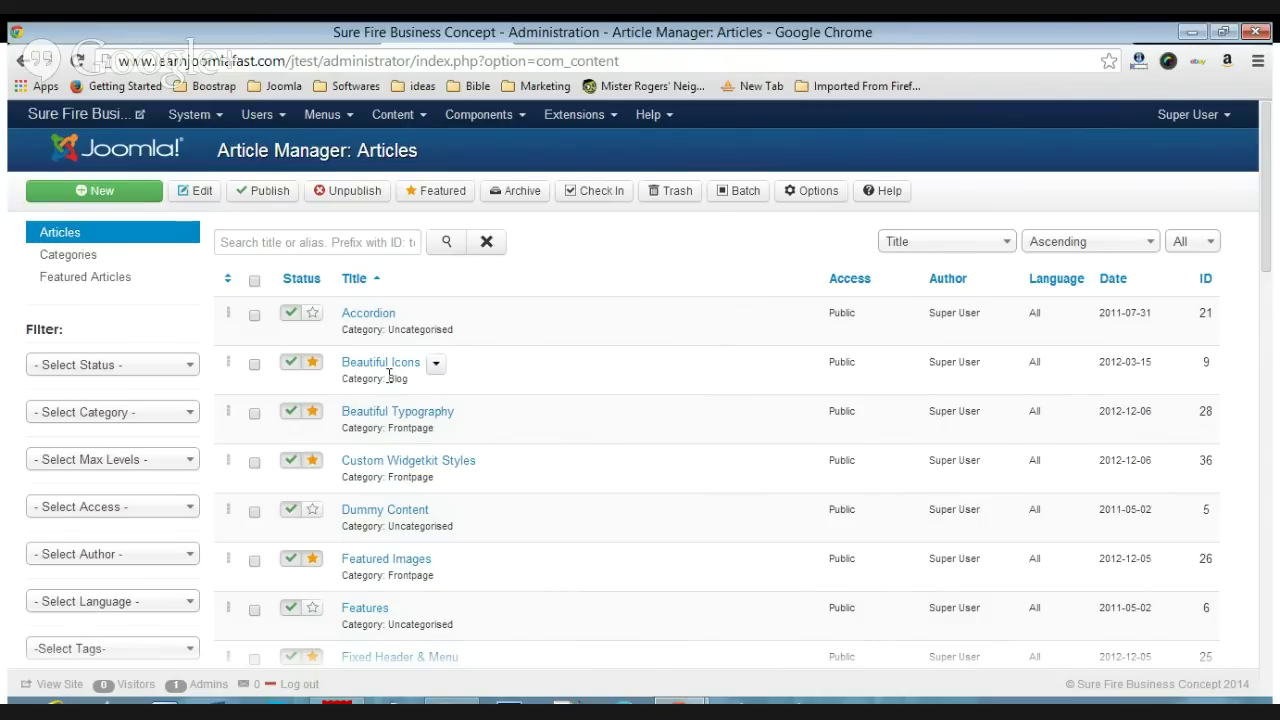
key(alt+Tab)
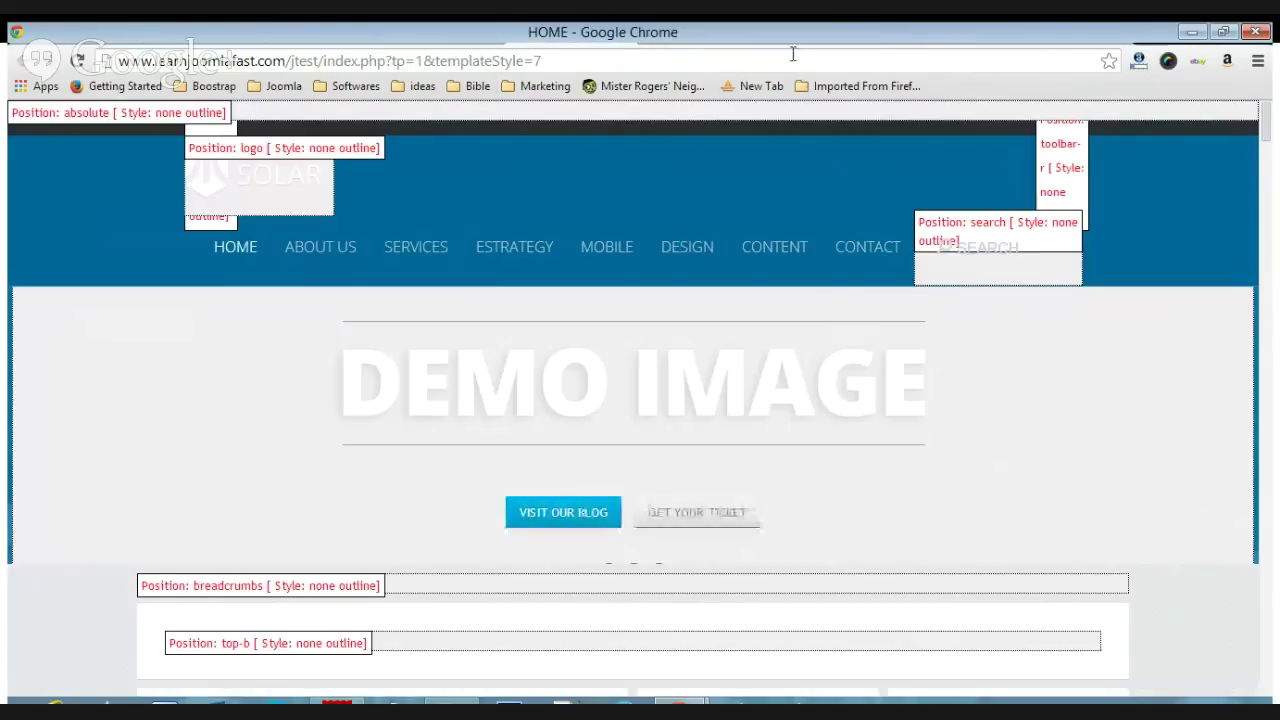
key(alt+Left)
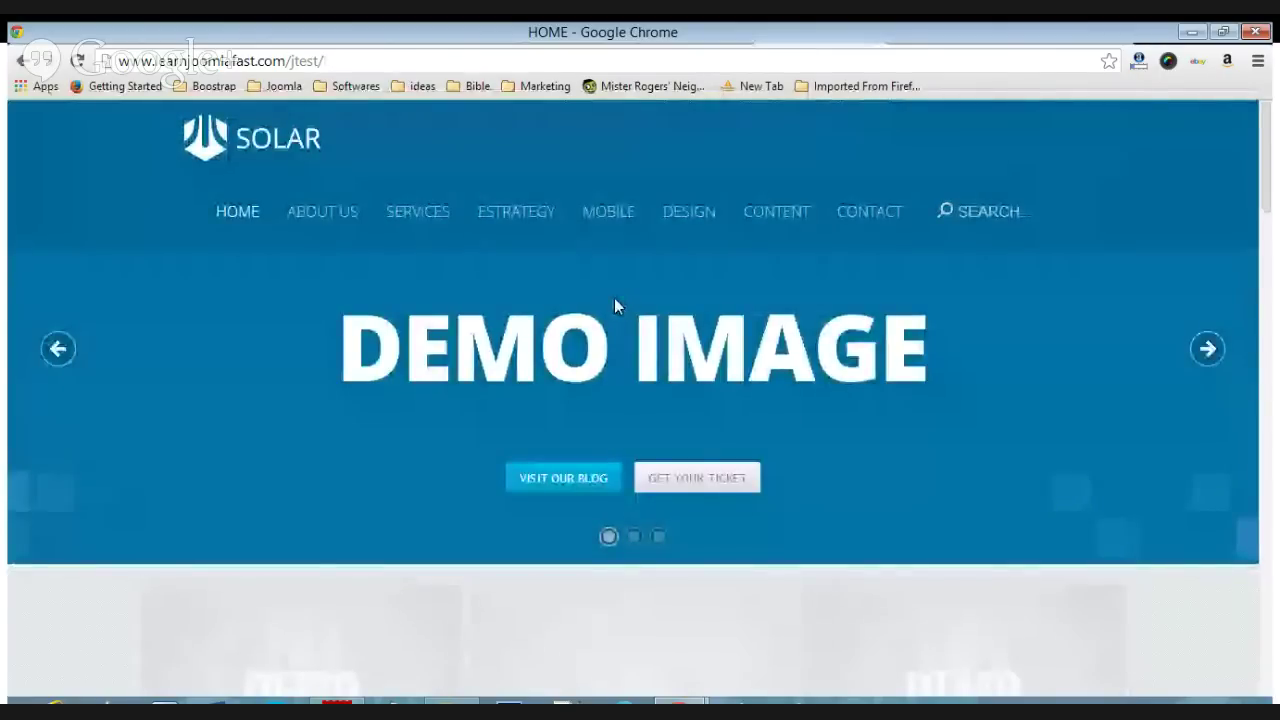
click(325, 211)
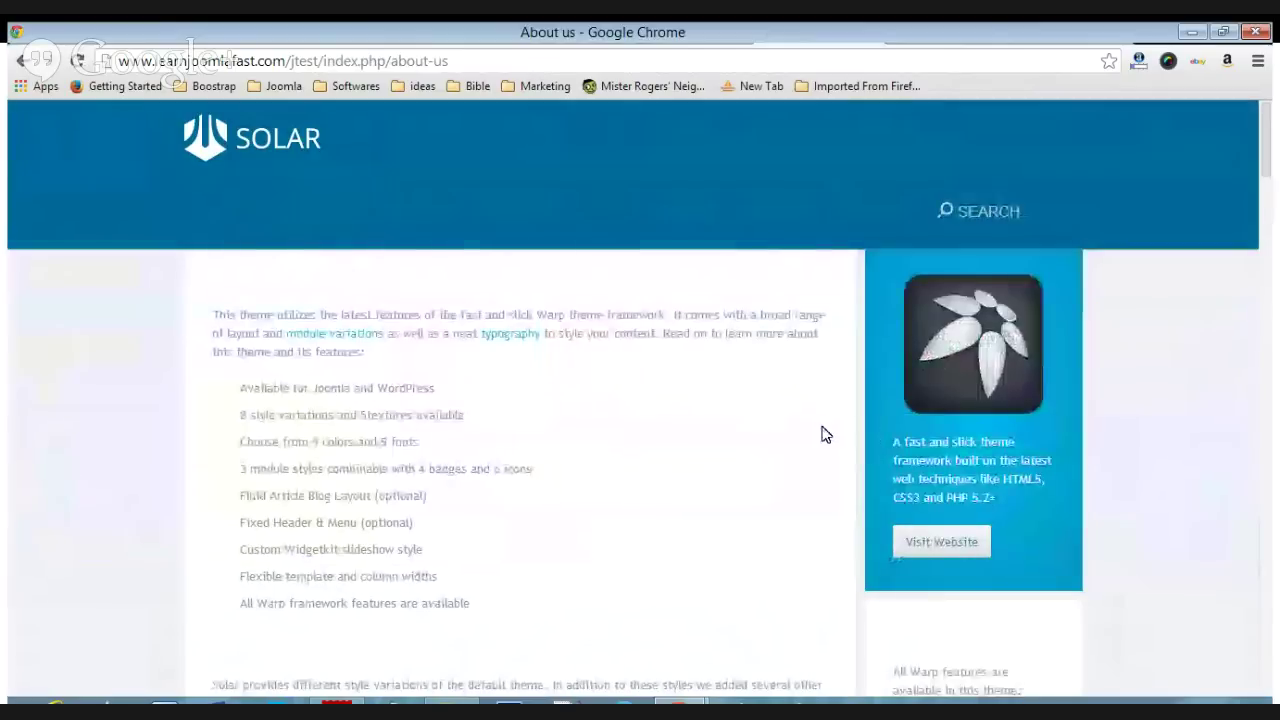
scroll(760, 440, down, 2)
scroll(680, 452, down, 3)
scroll(680, 452, up, 5)
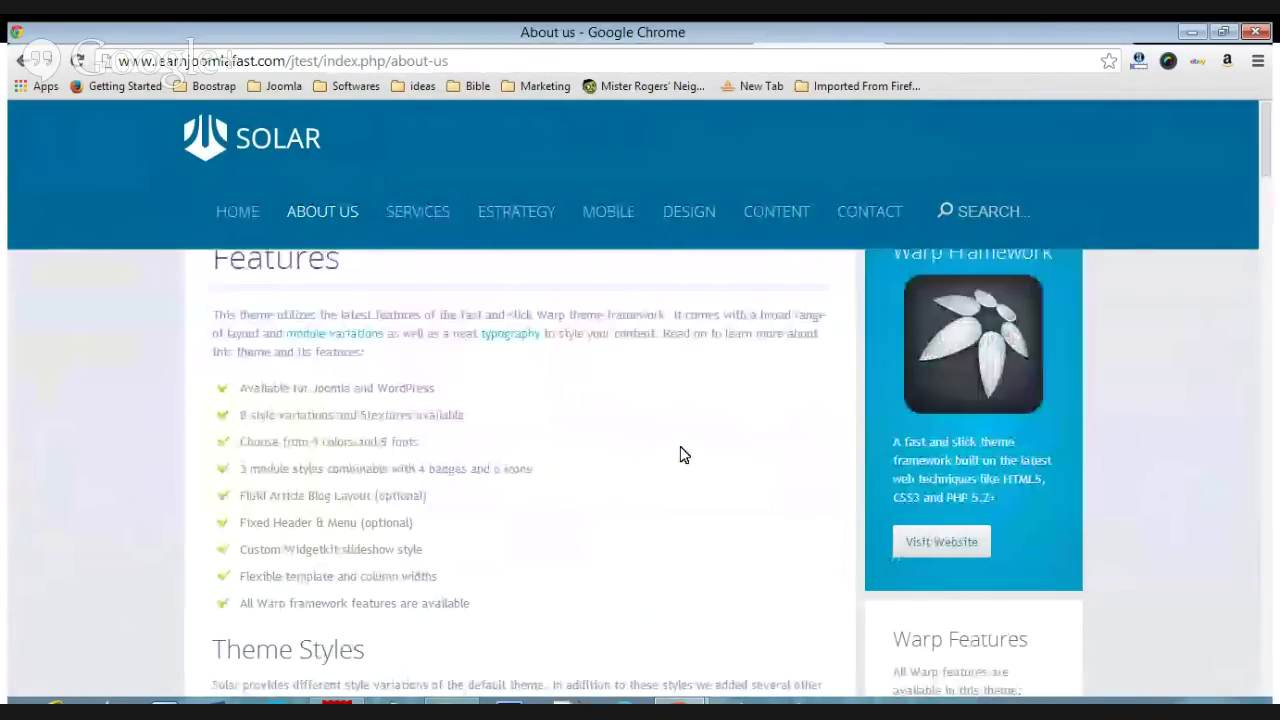
triple_click(222, 393)
click(225, 392)
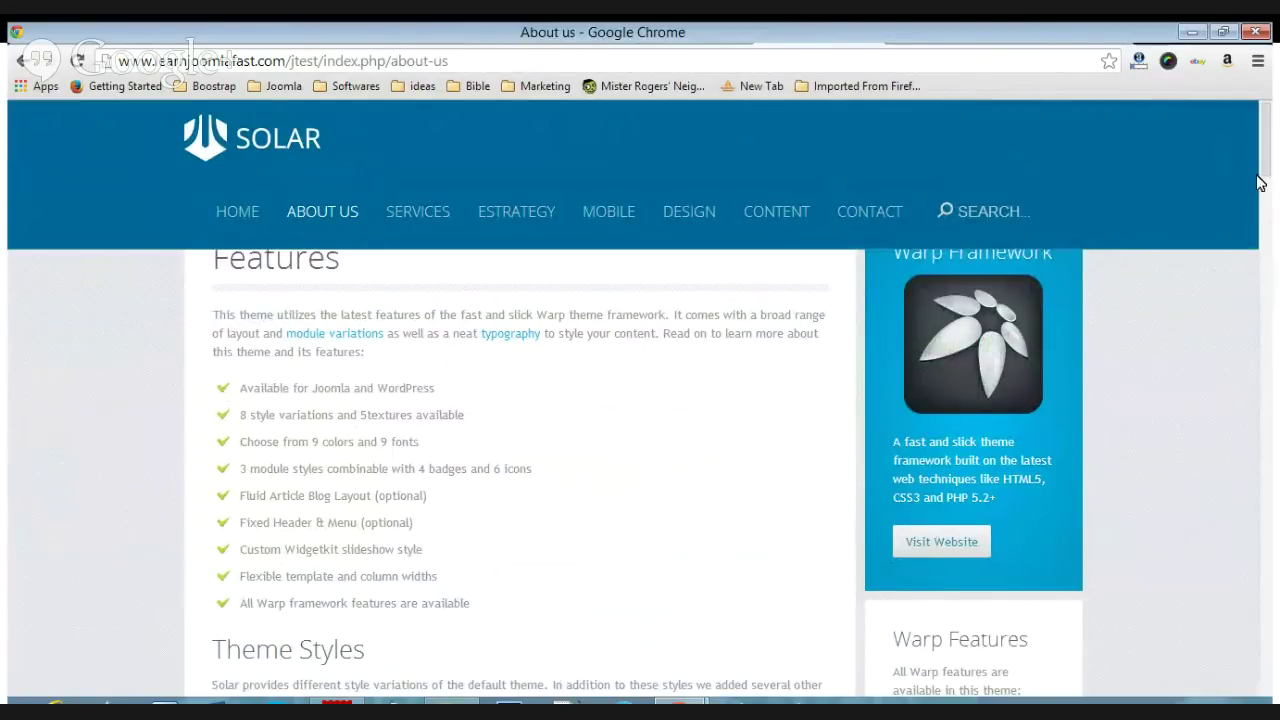
drag(1268, 155, 1269, 573)
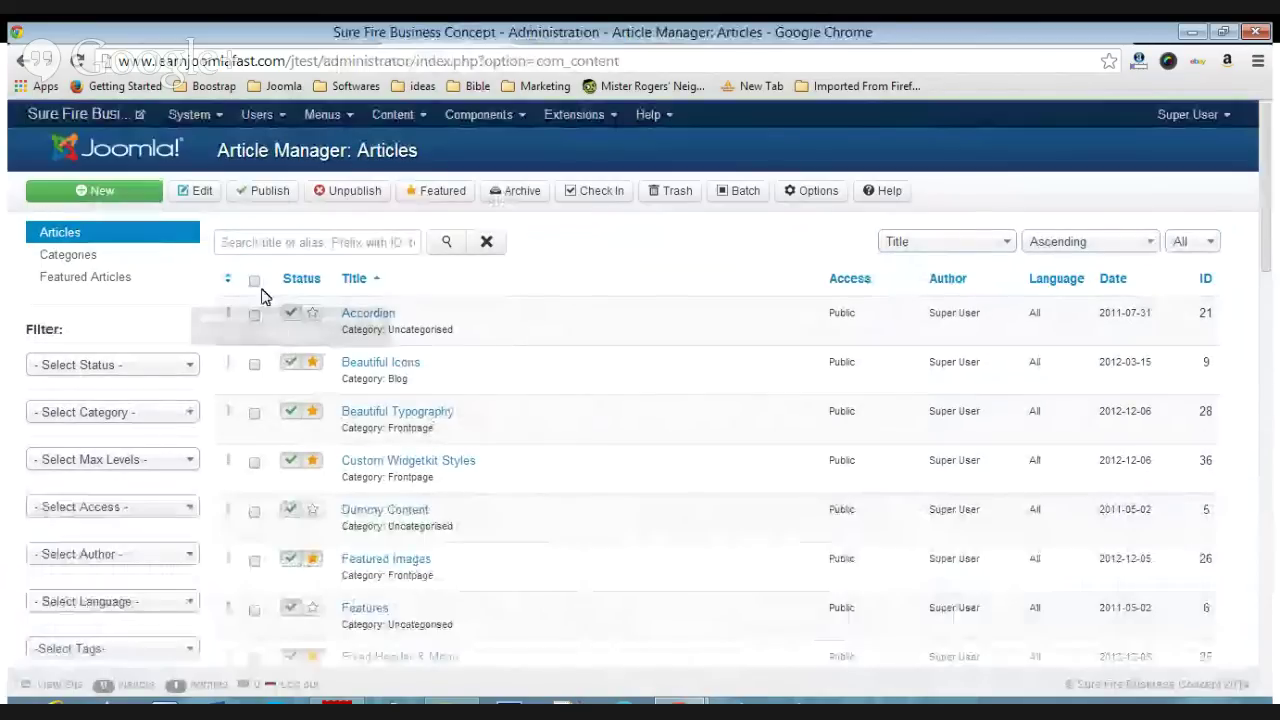
Select all 35 articles in the Article Manager and unpublish them.
click(254, 281)
mouse_move(1268, 251)
mouse_down()
mouse_move(1268, 306)
mouse_move(1268, 256)
mouse_up()
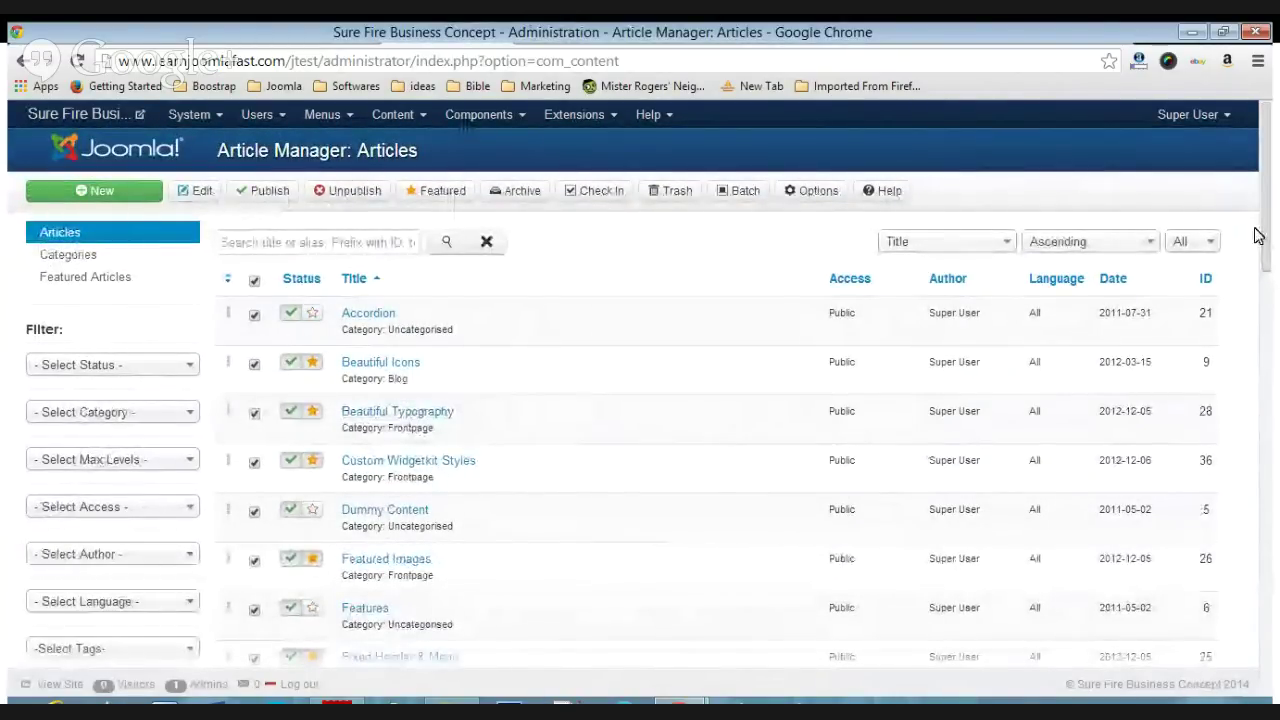
click(352, 195)
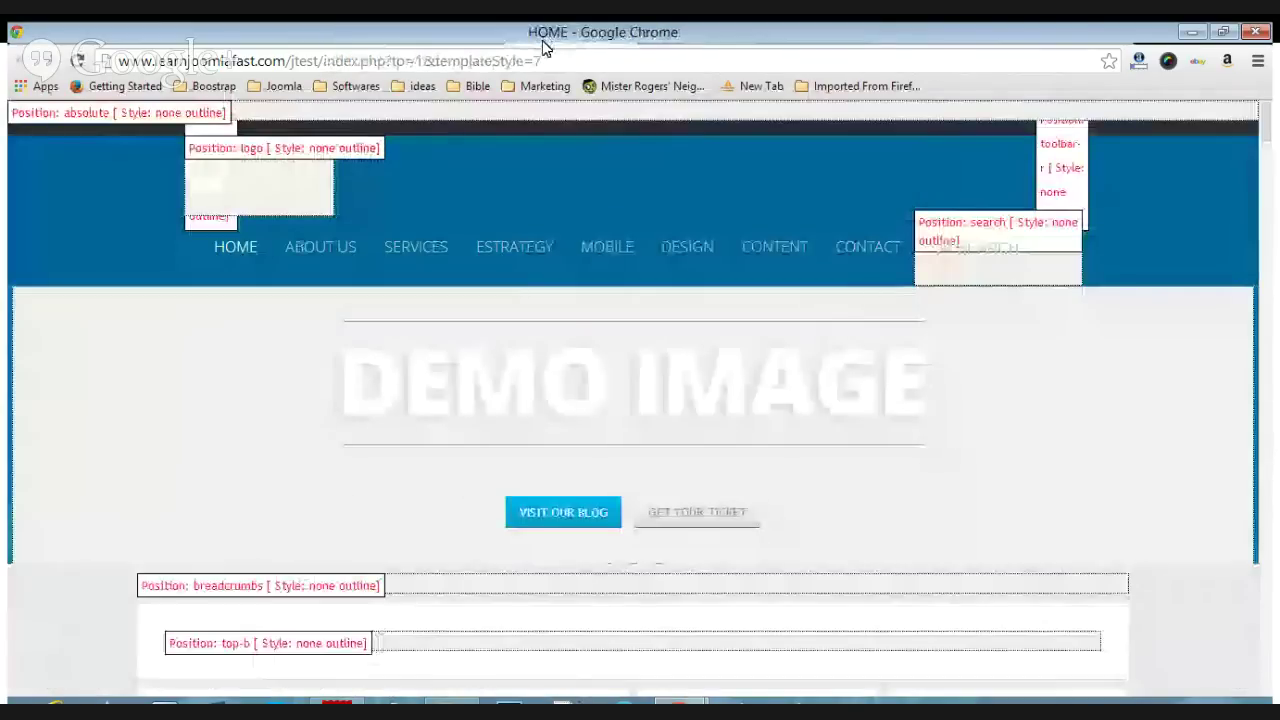
click(320, 246)
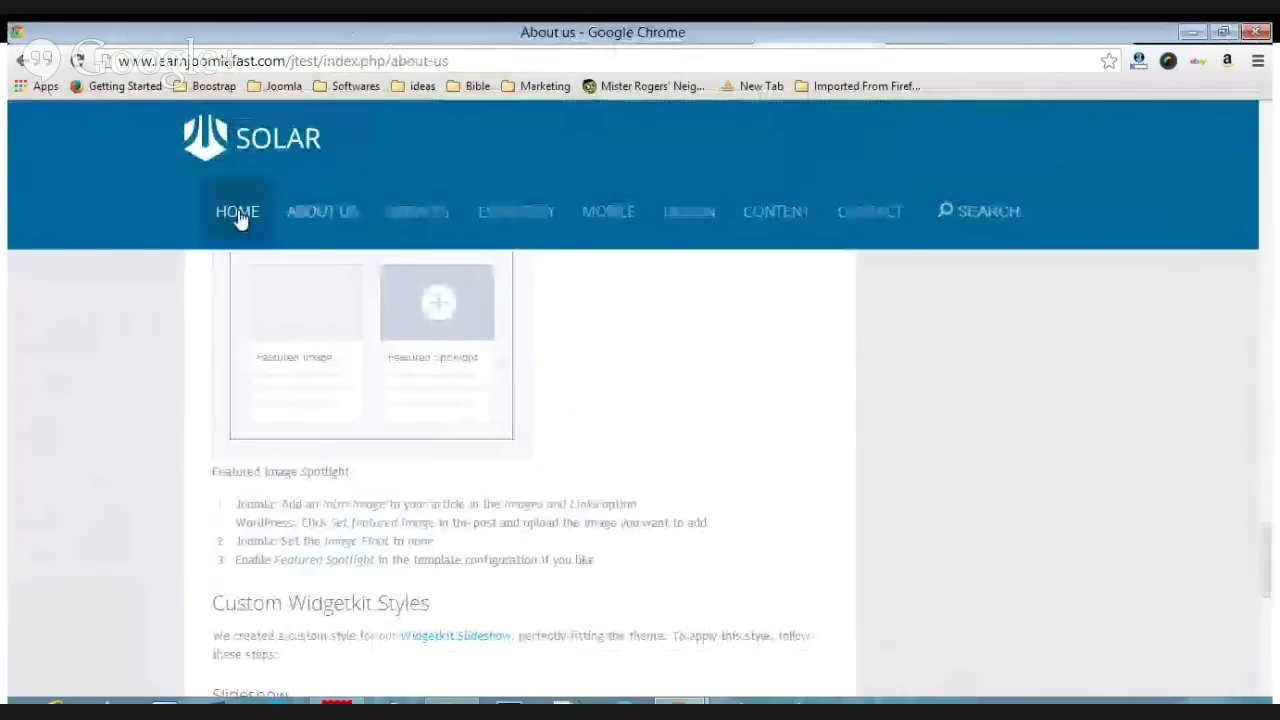
View the live home page to confirm the demo content is gone, then return to the administrator.
click(238, 210)
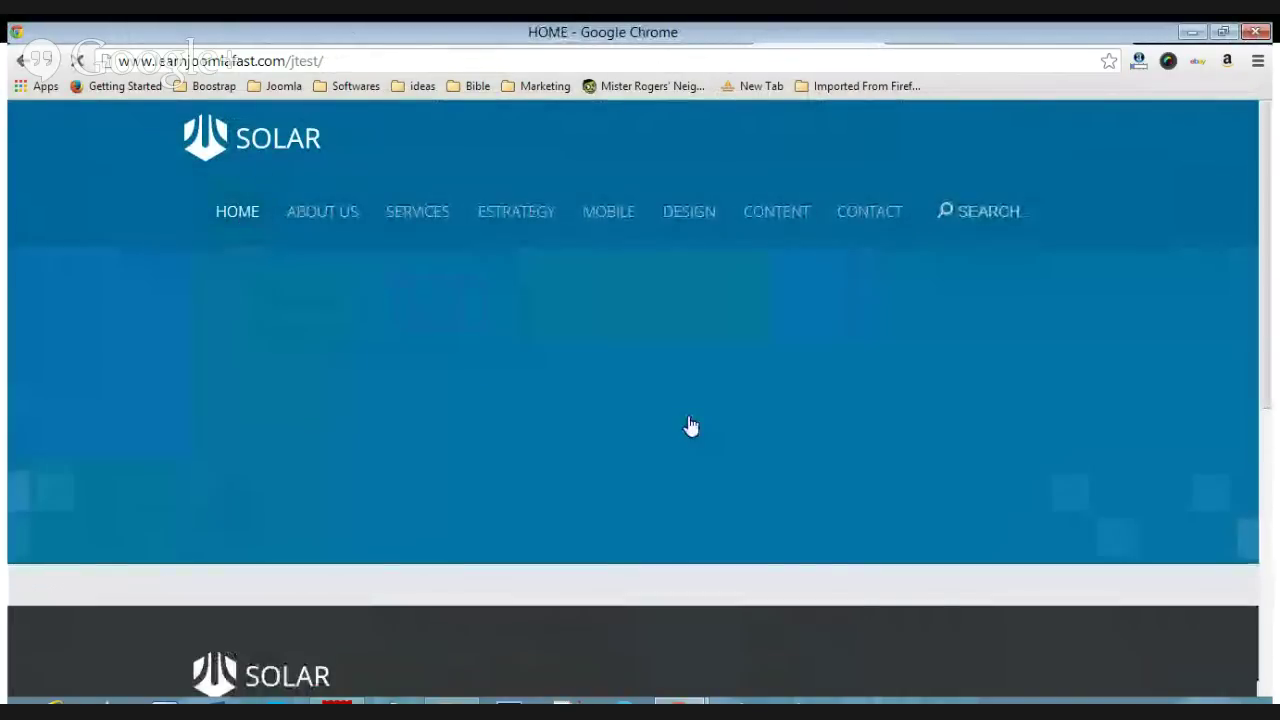
scroll(780, 440, down, 15)
scroll(889, 468, up, 5)
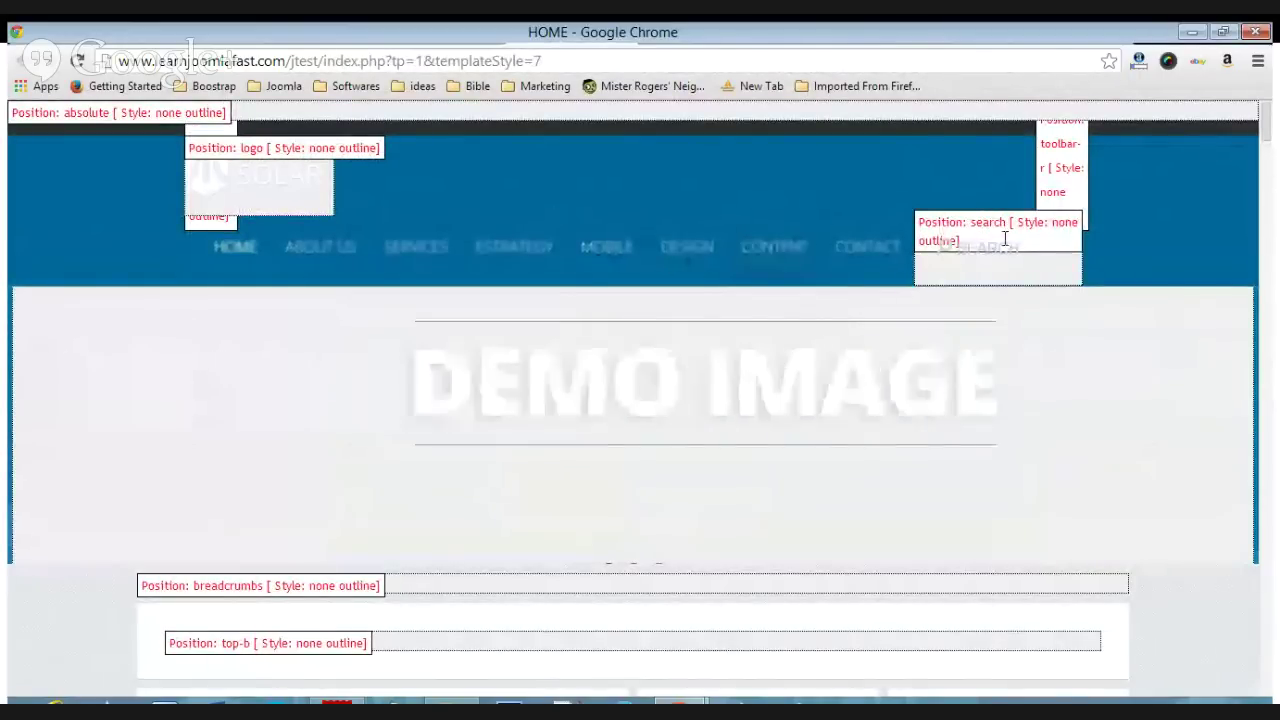
key(alt+Tab)
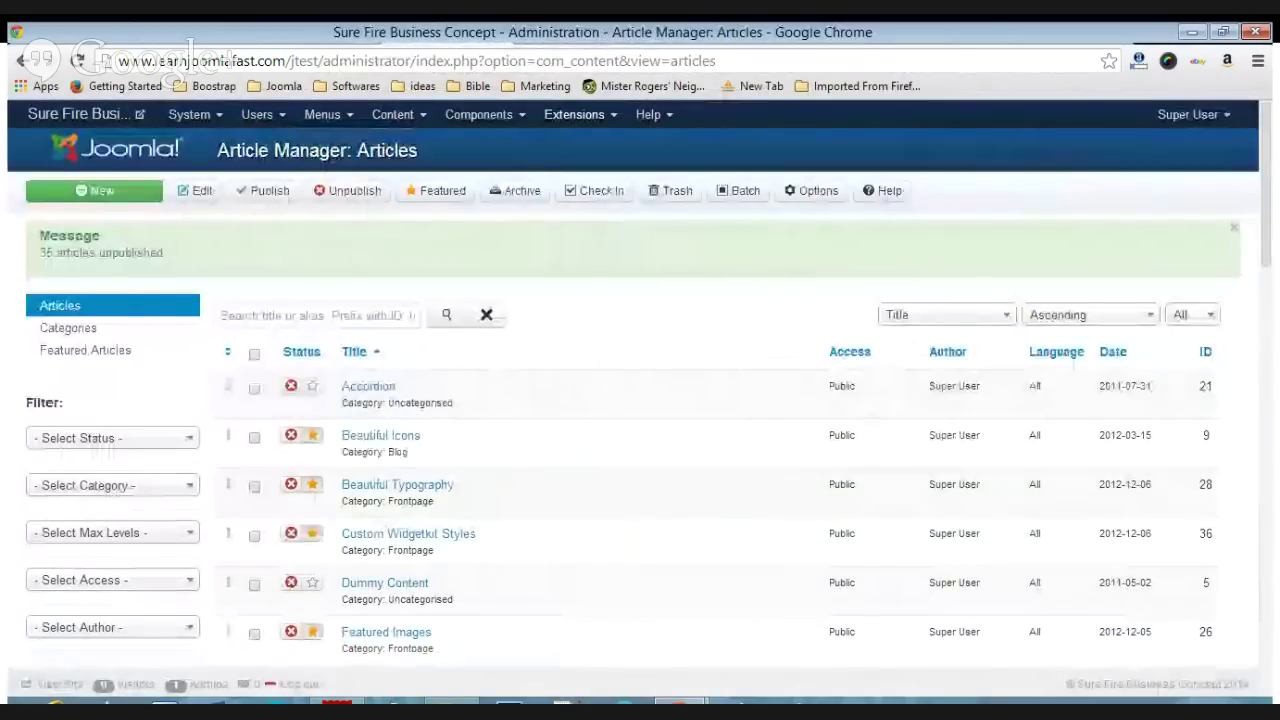
click(574, 114)
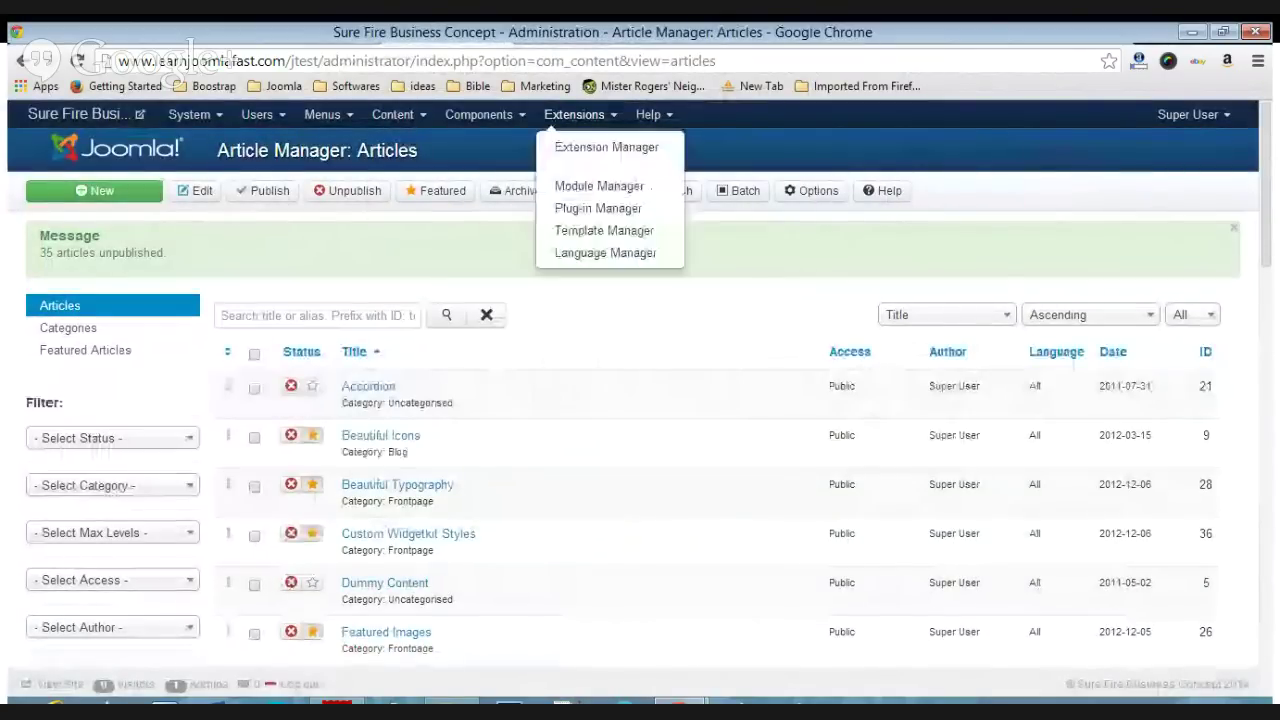
Open the Module Manager and look over the site's modules.
click(579, 187)
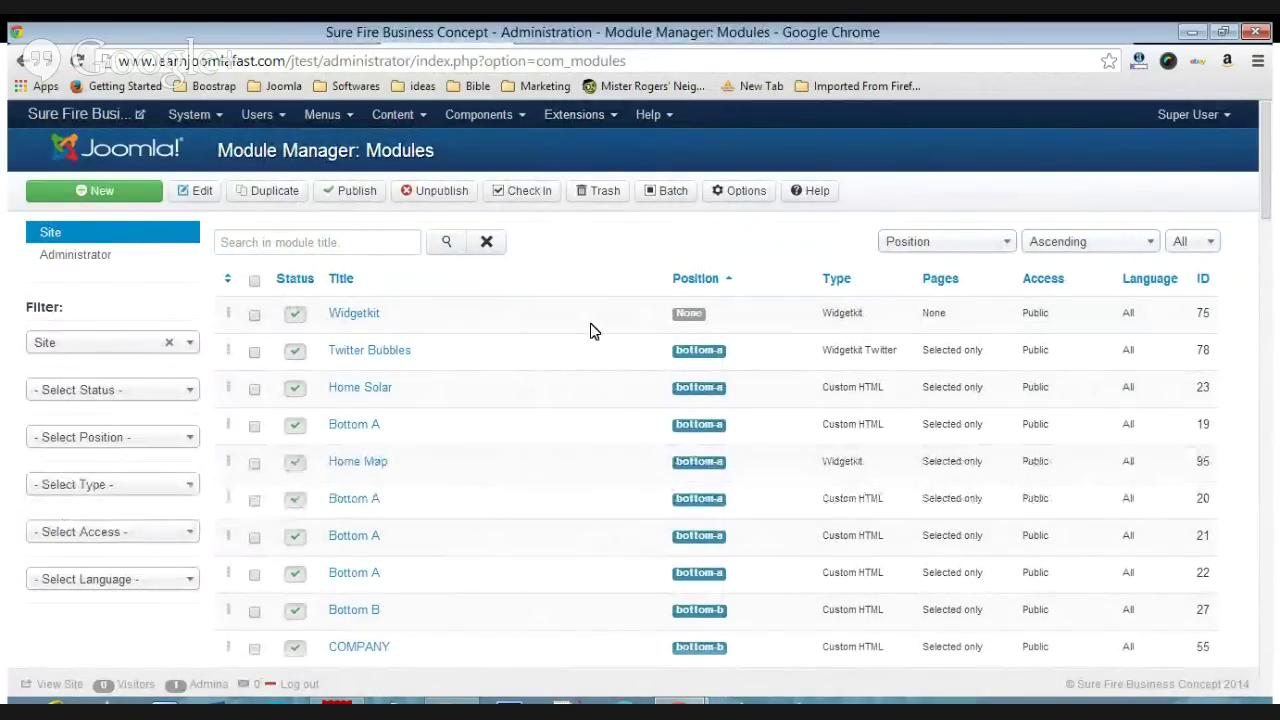
scroll(575, 455, down, 3)
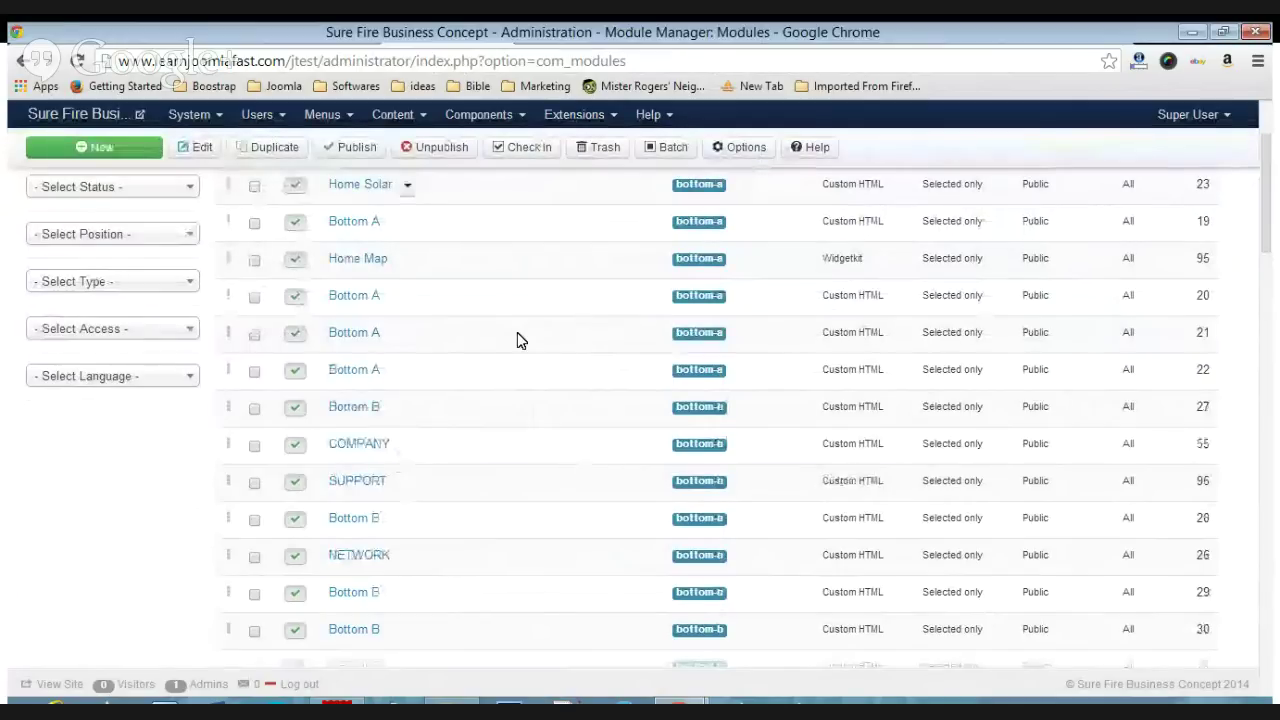
scroll(517, 340, up, 3)
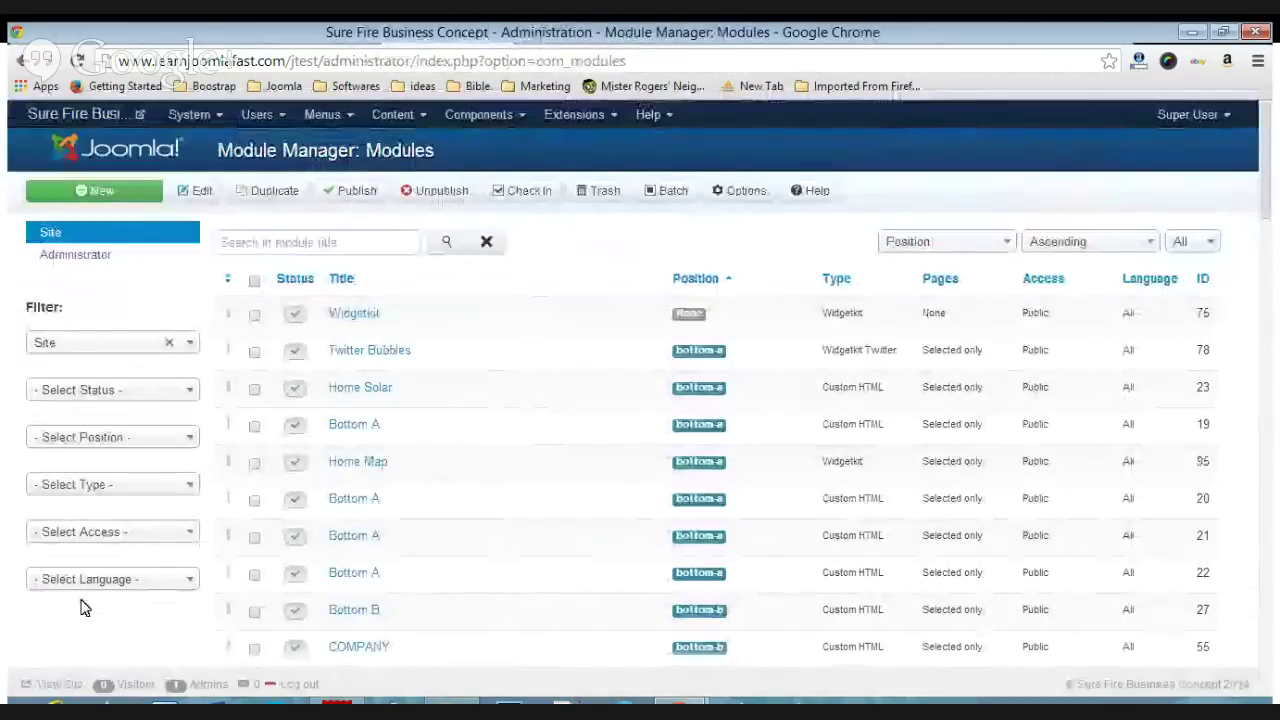
Filter modules to the search position and unpublish the Search module.
click(90, 440)
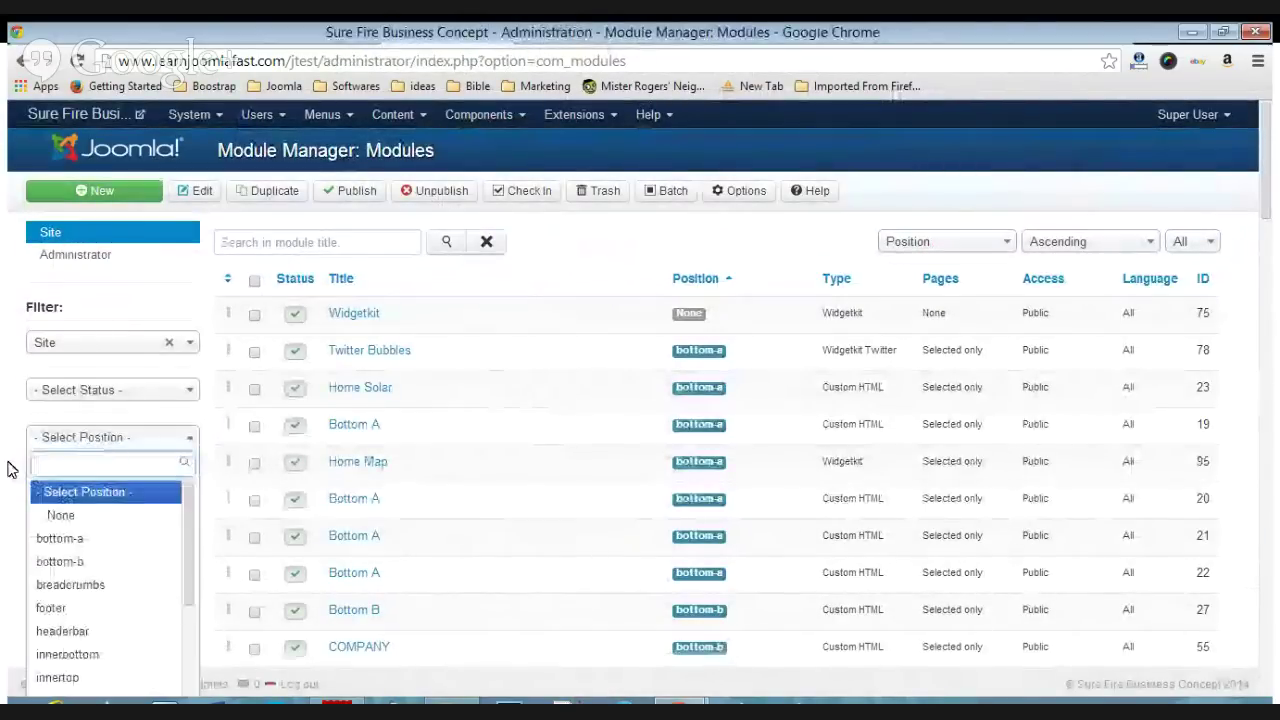
scroll(10, 466, down, 2)
drag(185, 352, 177, 455)
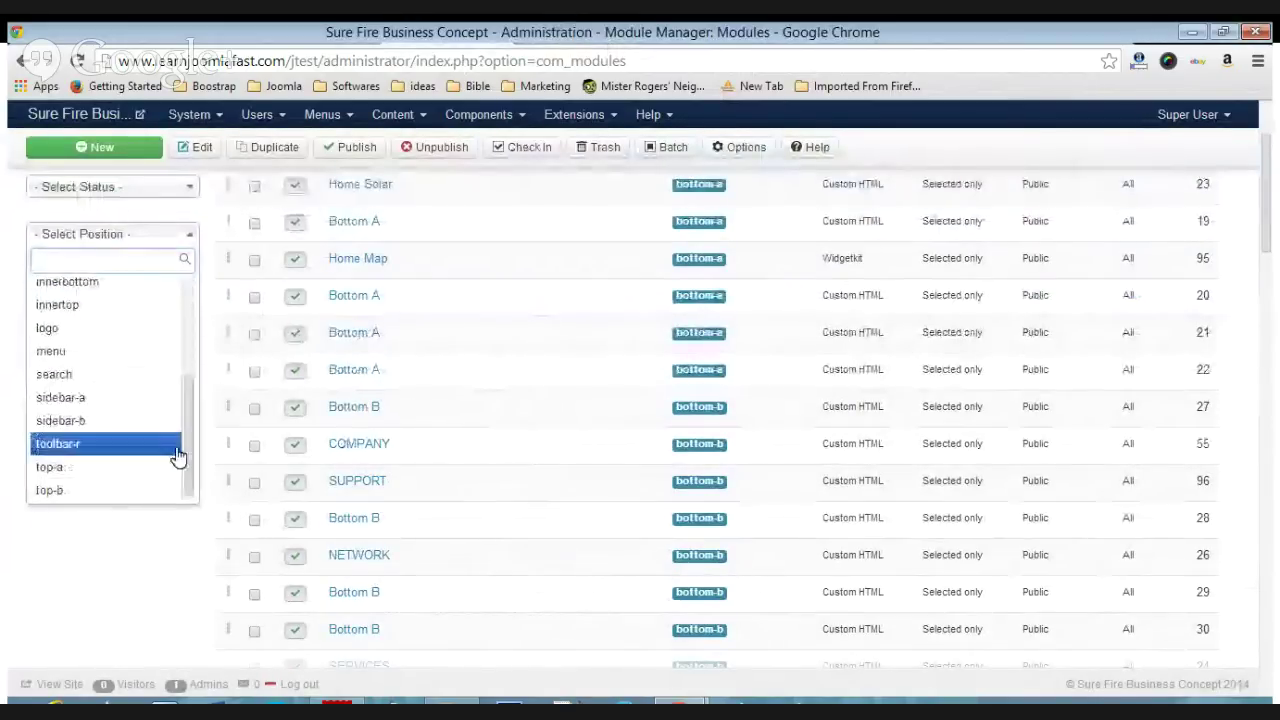
click(80, 377)
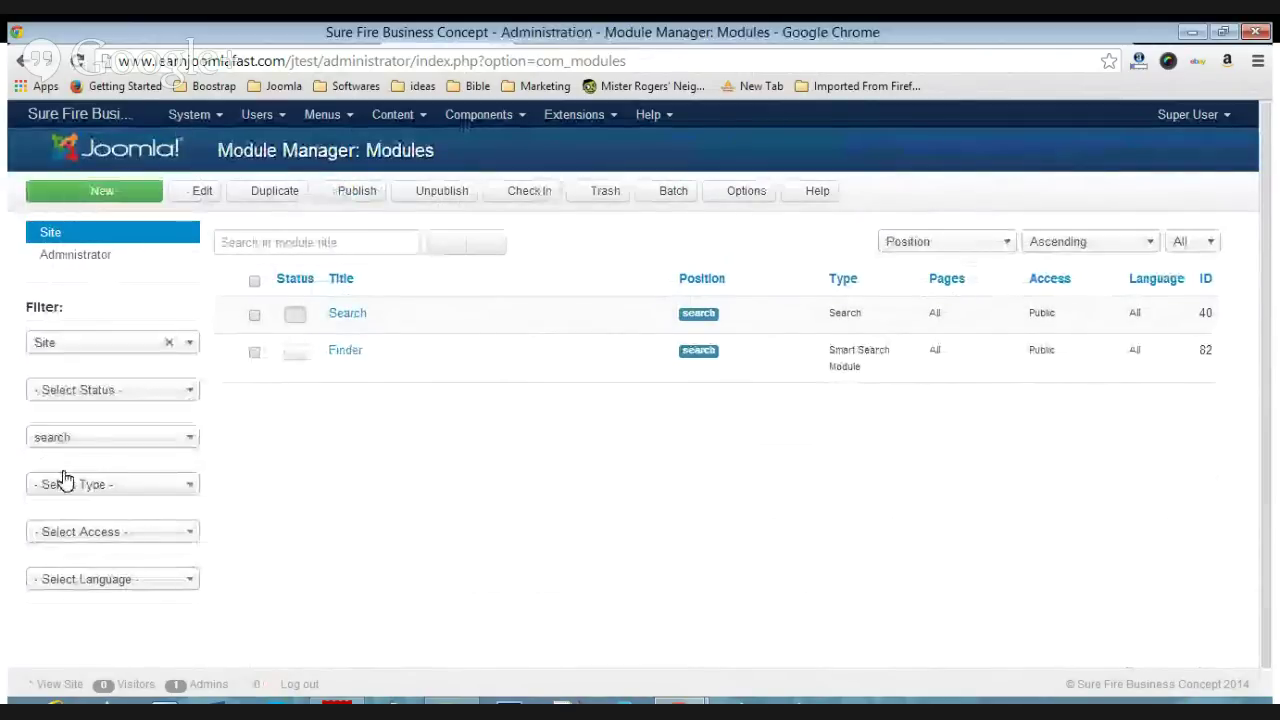
click(78, 445)
click(78, 445)
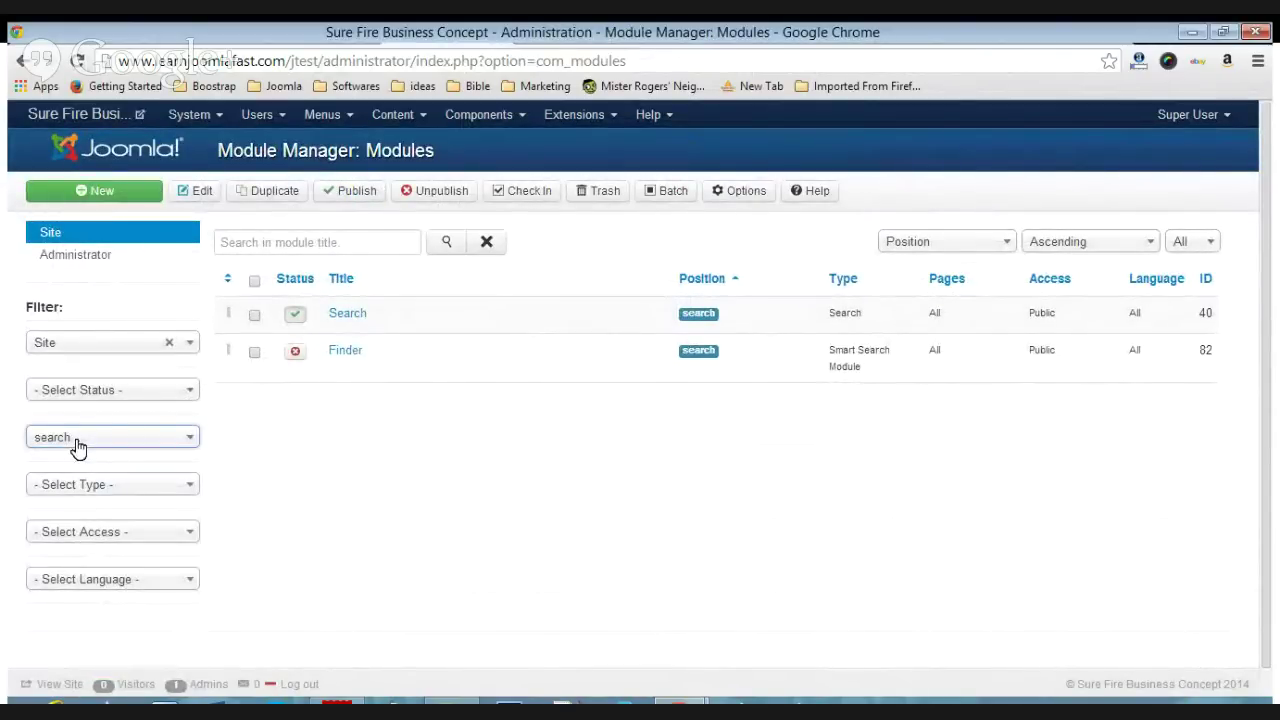
click(78, 445)
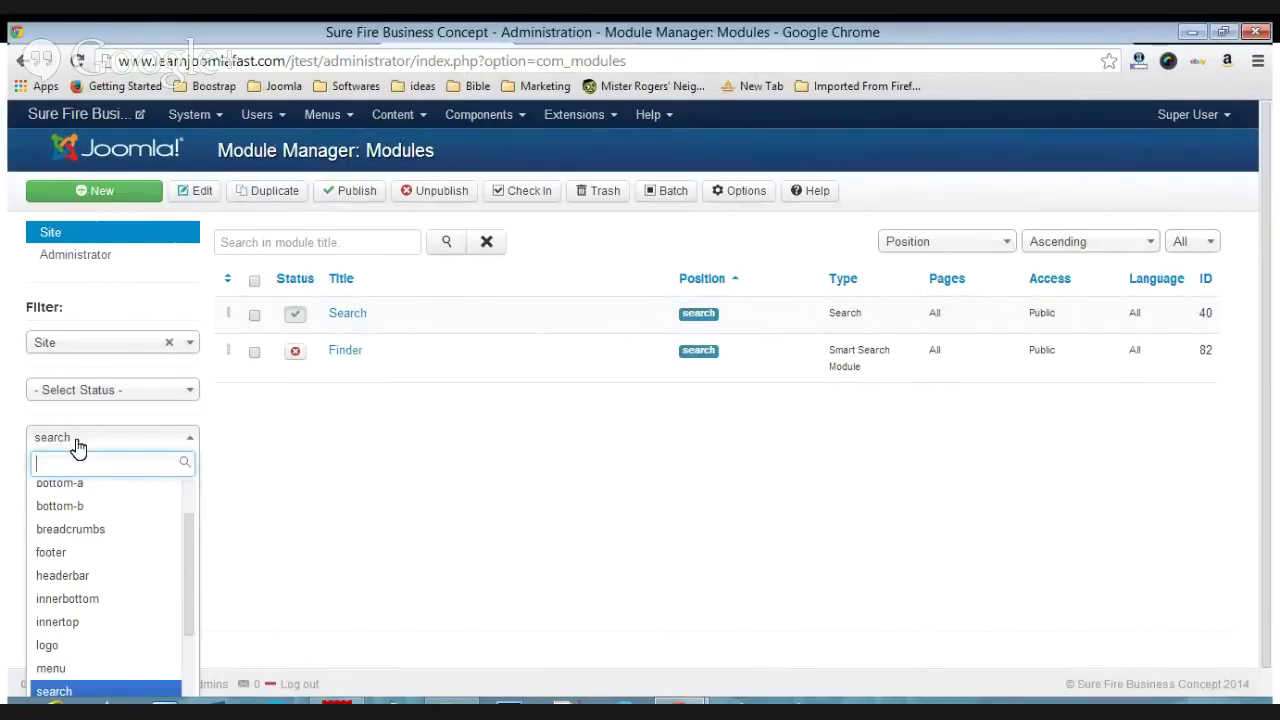
click(78, 445)
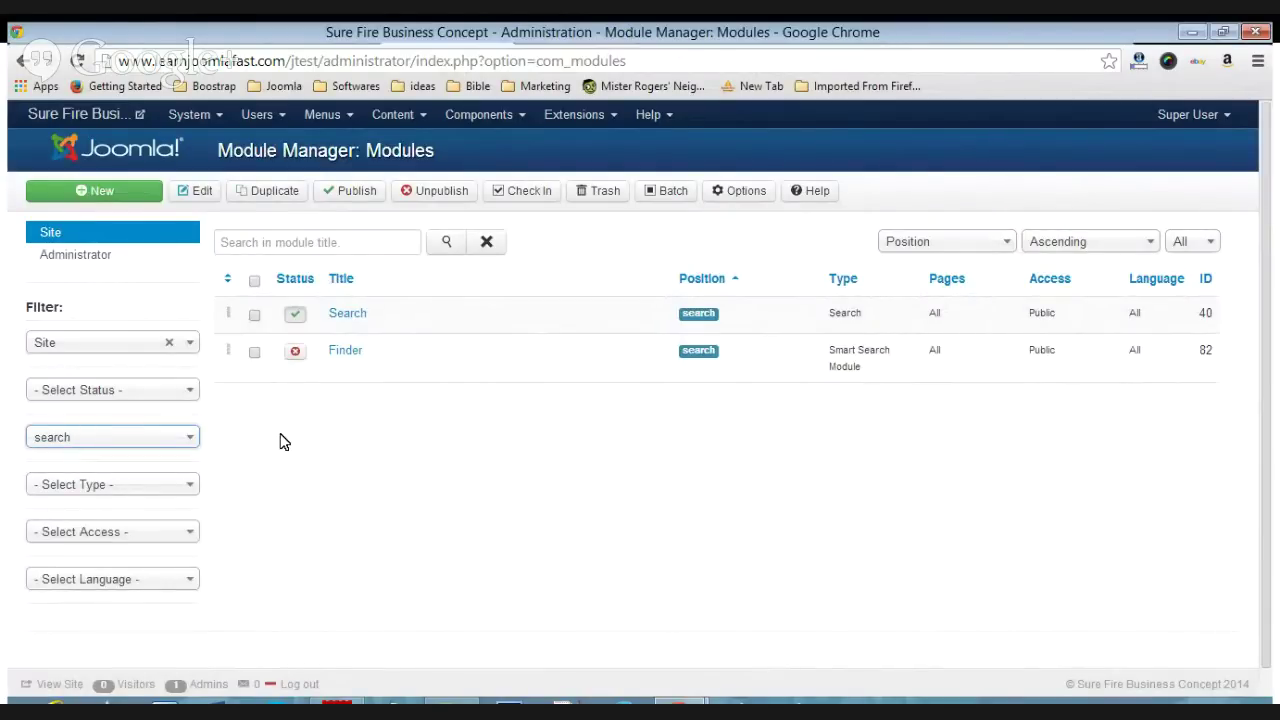
click(255, 318)
click(438, 197)
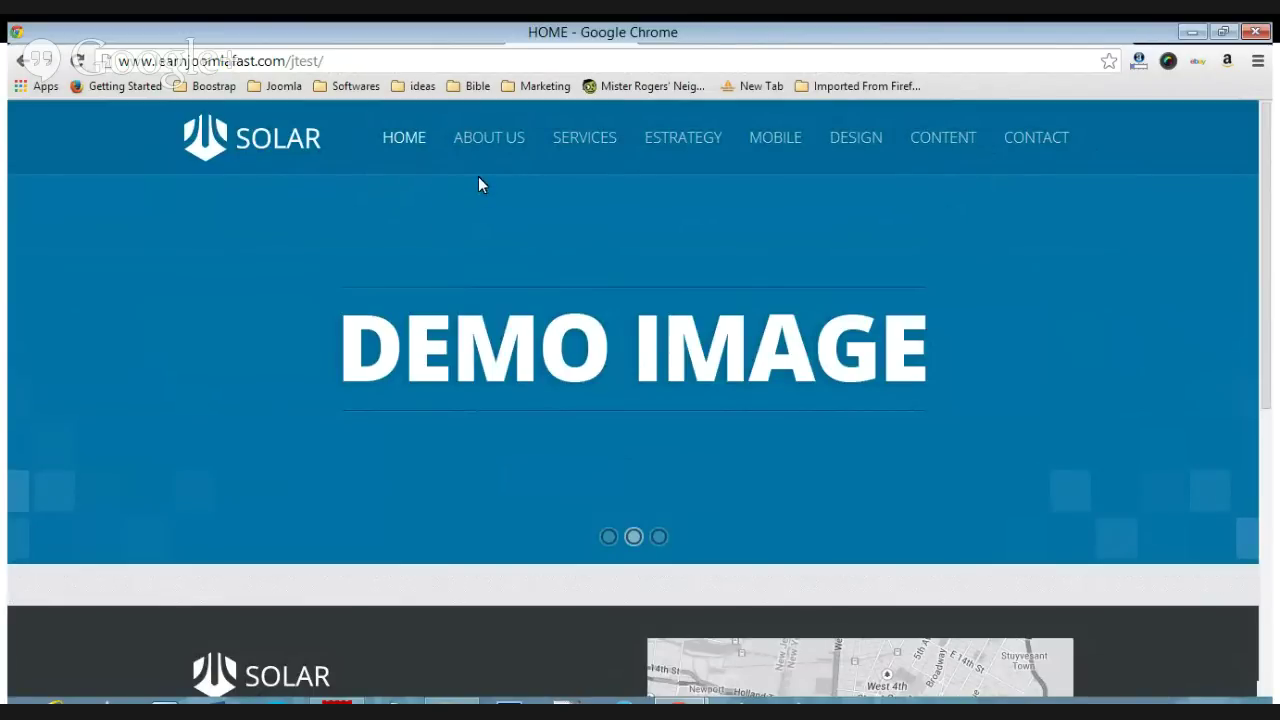
Back in the administrator, create a new blank article via Content > Article Manager.
click(447, 38)
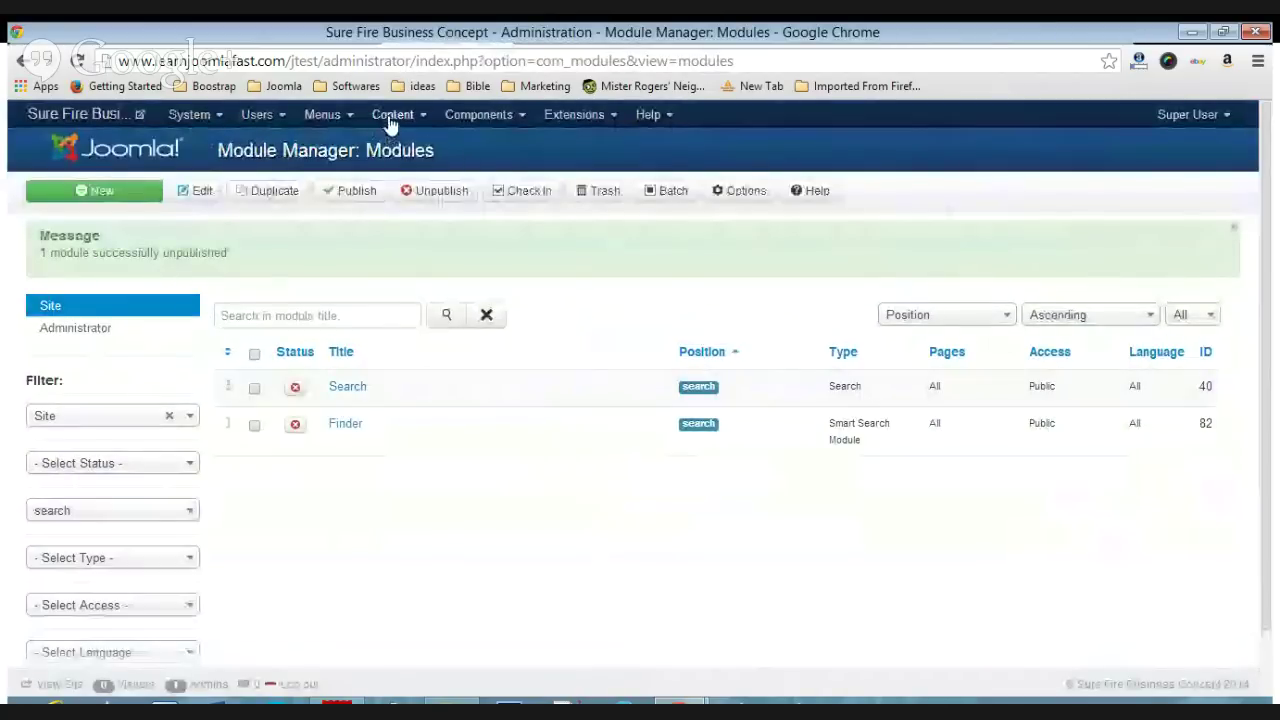
click(391, 116)
mouse_move(405, 152)
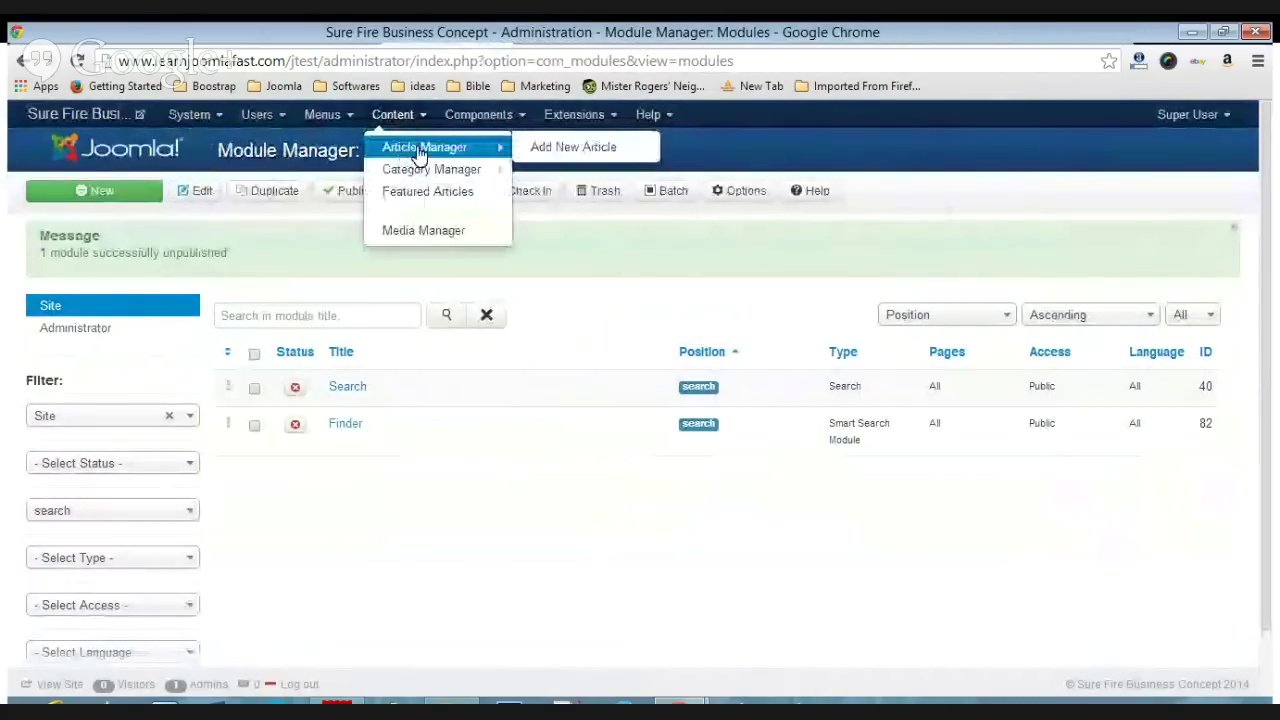
click(600, 147)
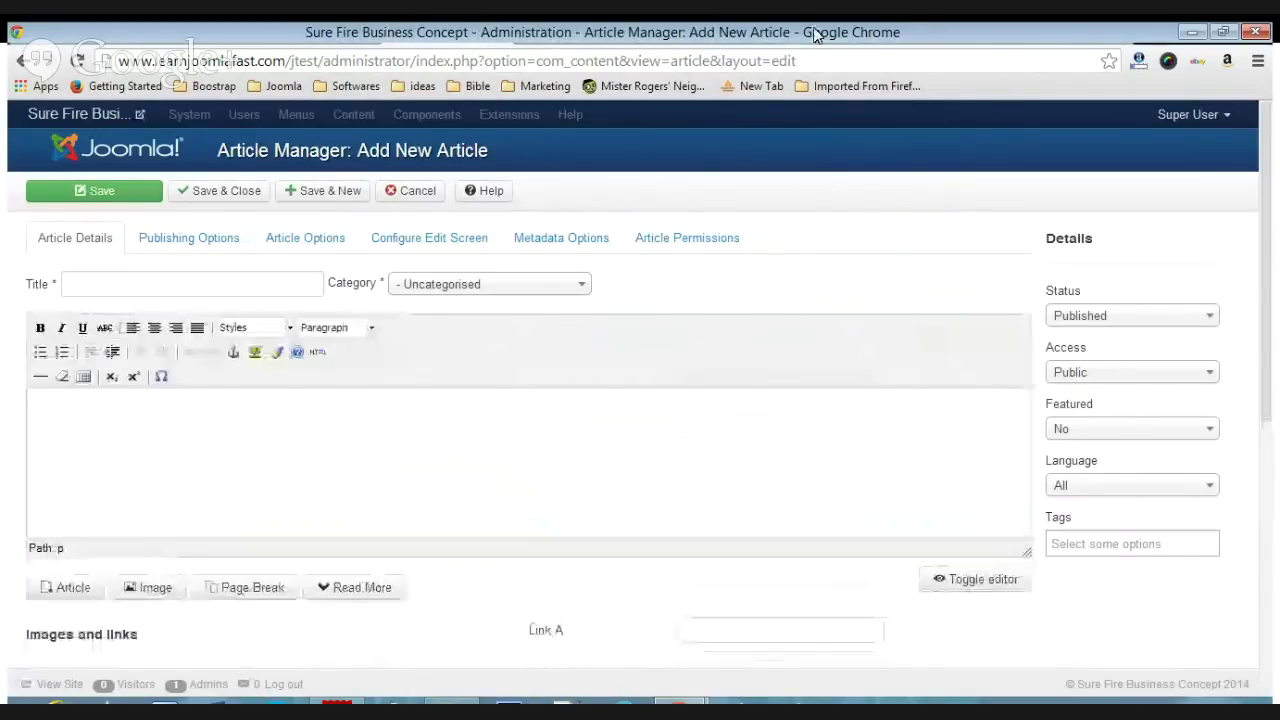
Select the 'About Us:' heading in the Zoho Writer document, then return to the Joomla article.
key(alt+Tab)
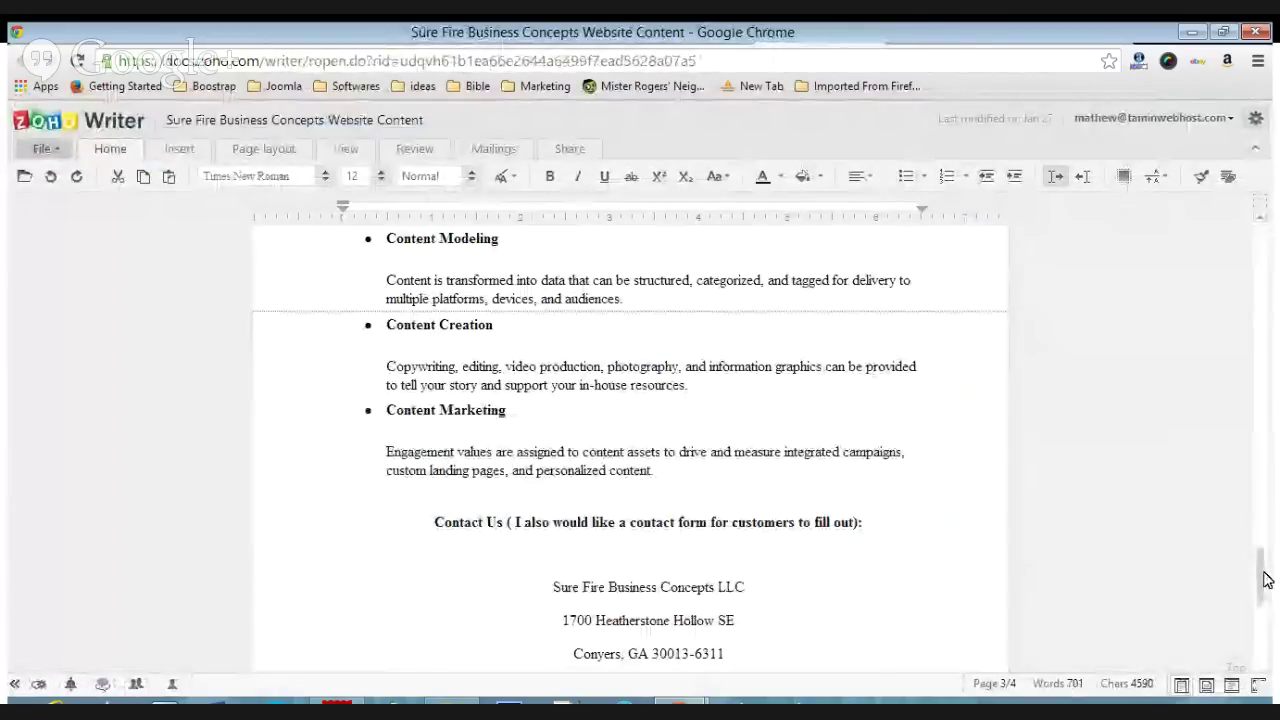
drag(1265, 580, 1257, 258)
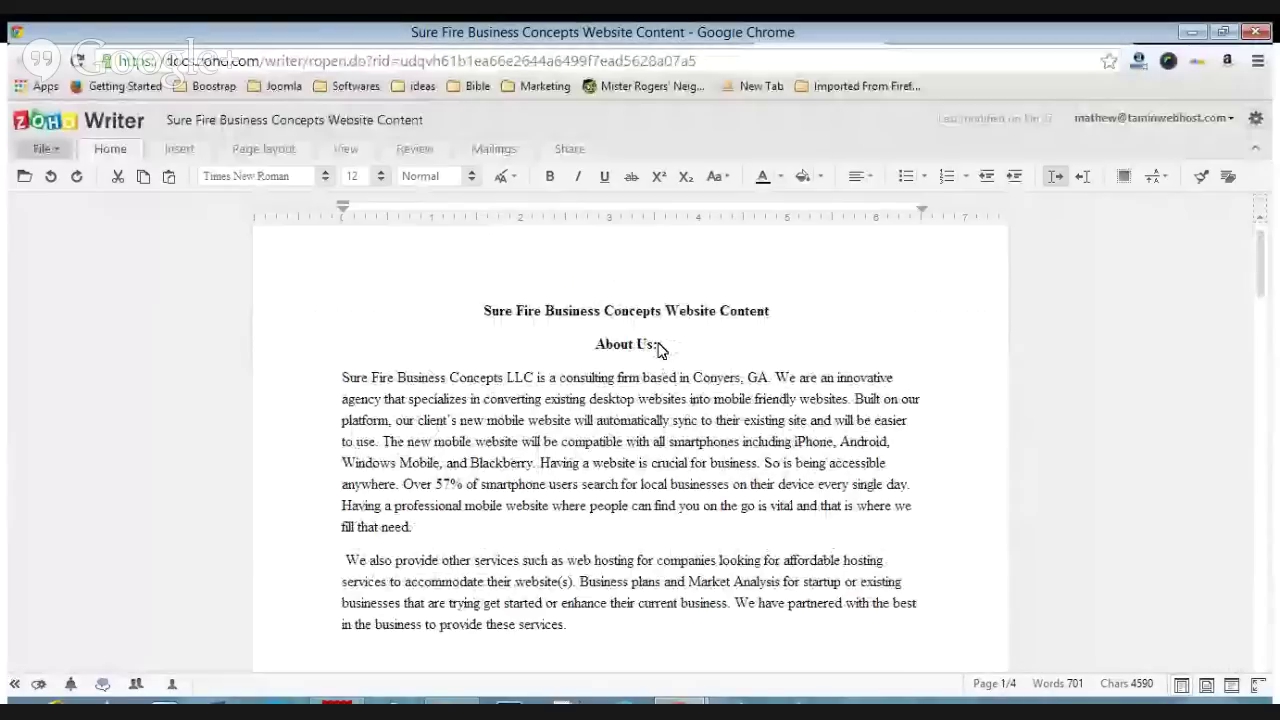
triple_click(592, 343)
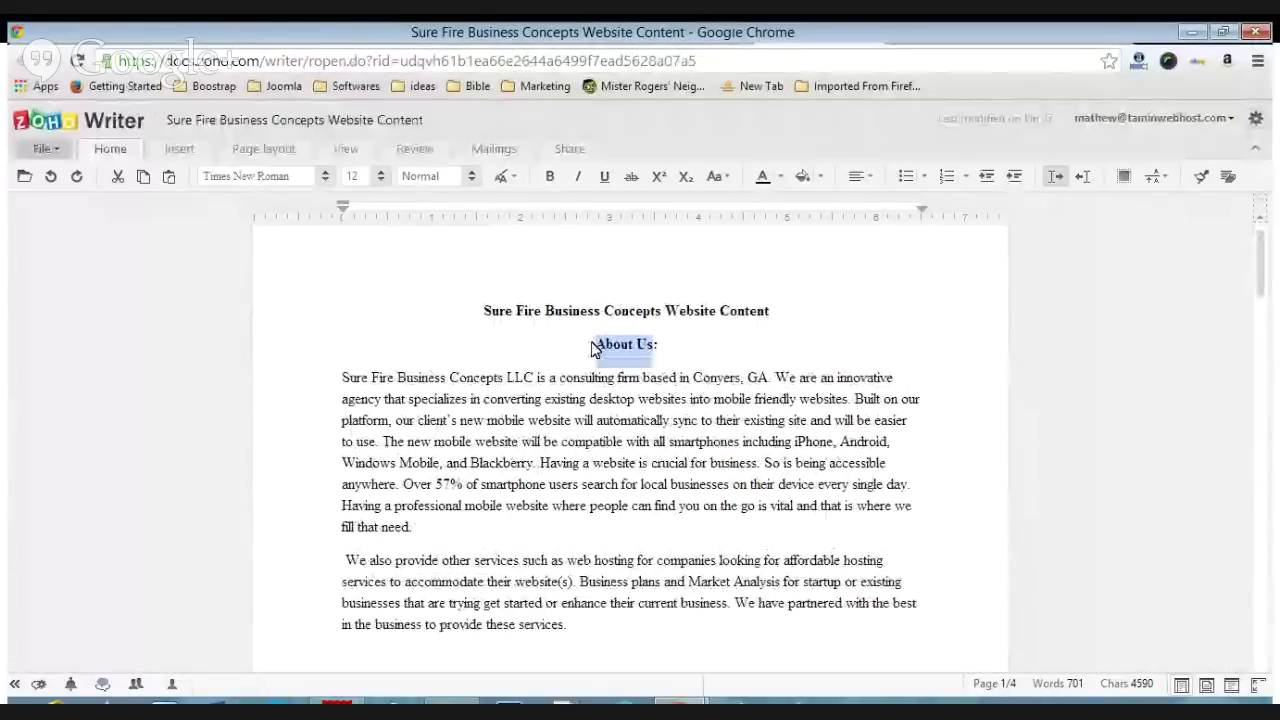
key(ctrl+Tab)
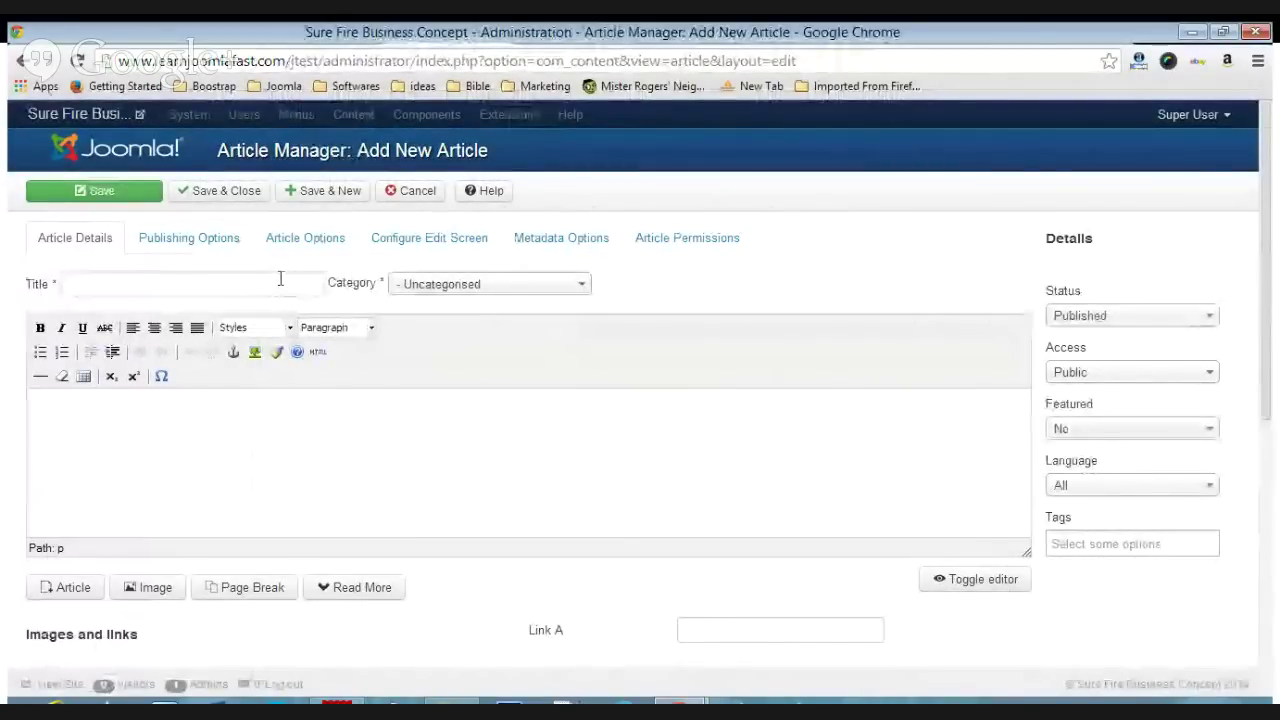
Cancel the empty new article without saving, returning to the Article Manager list.
click(400, 440)
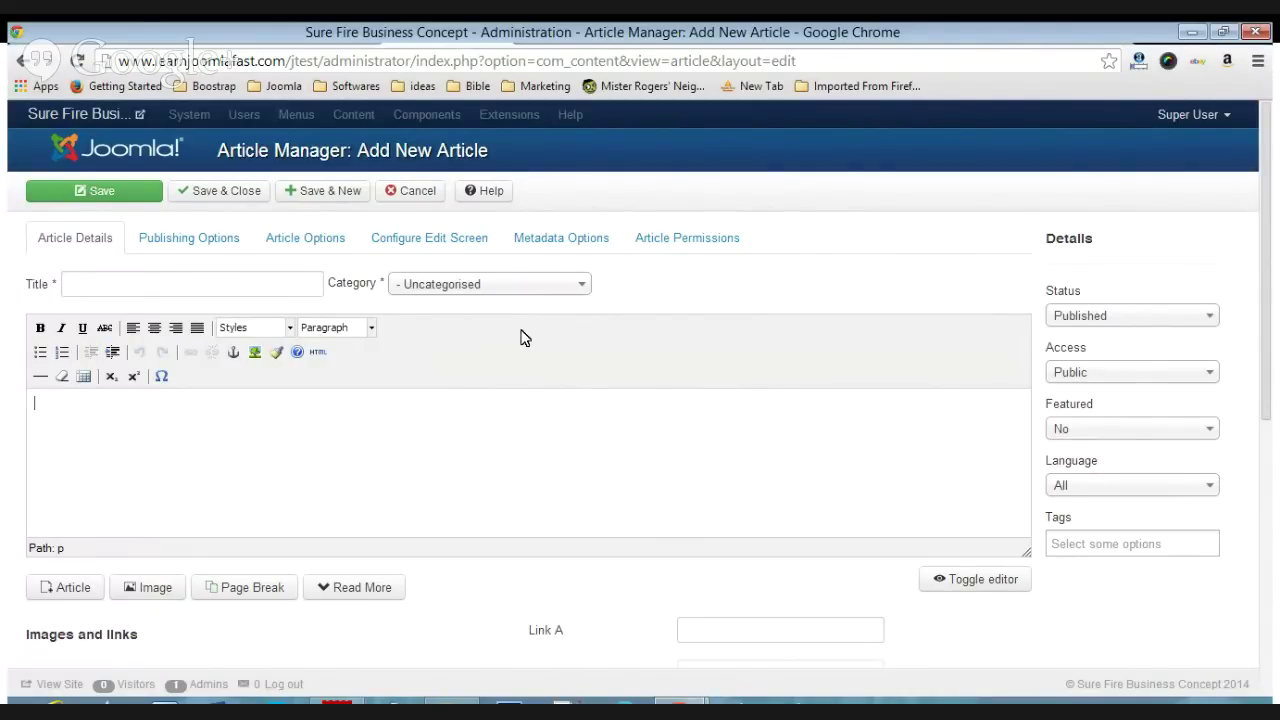
click(413, 194)
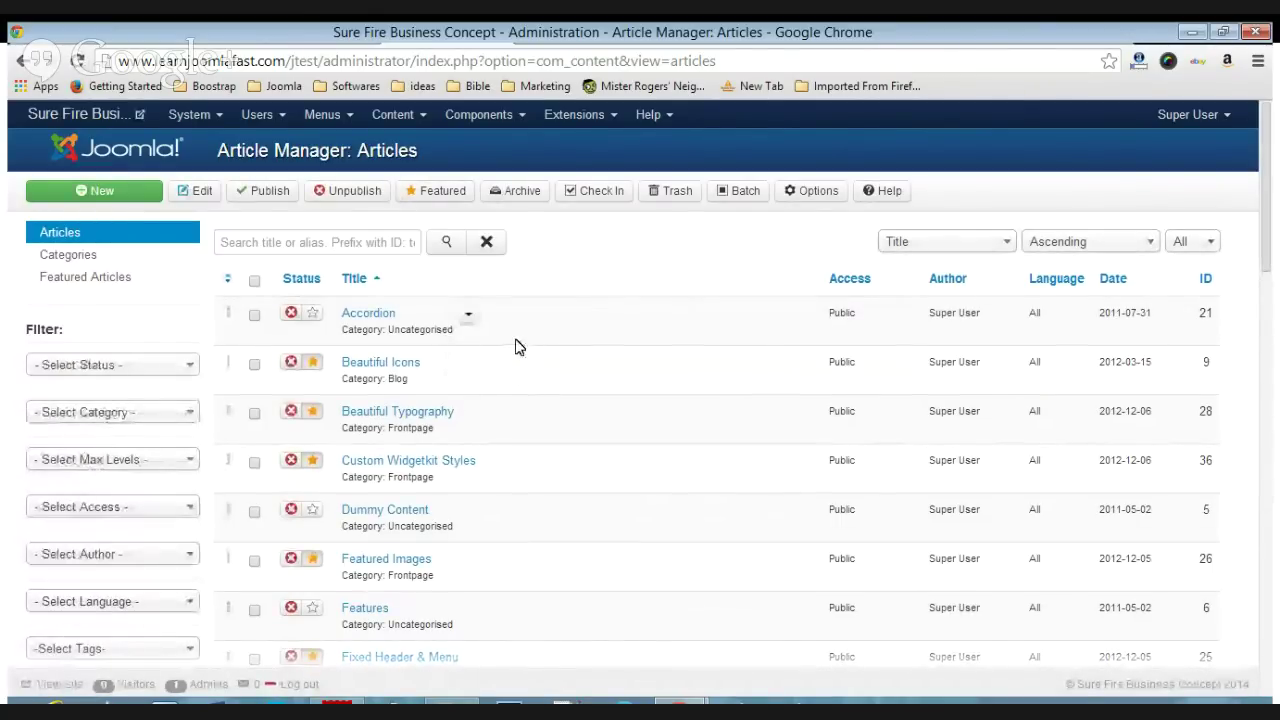
Upload and install the JCE Editor 2.3.2.4 package com_jce_2324.zip through the Extension Manager.
click(510, 116)
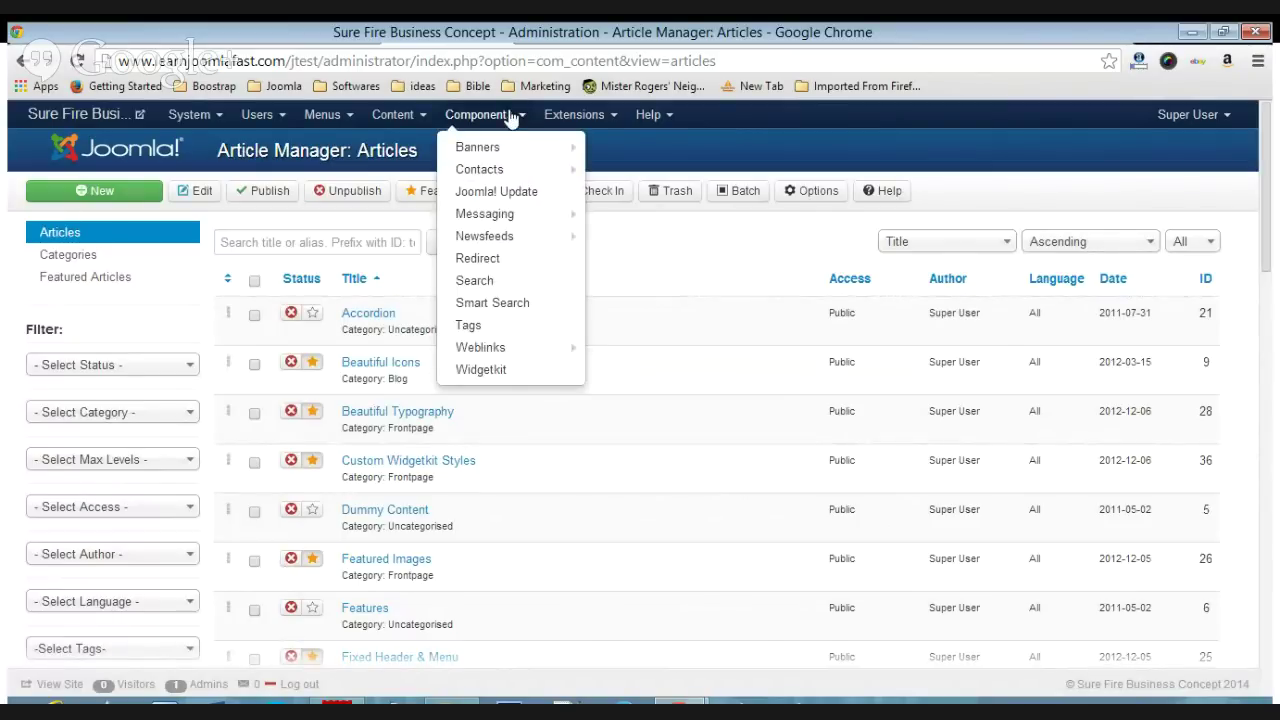
click(574, 114)
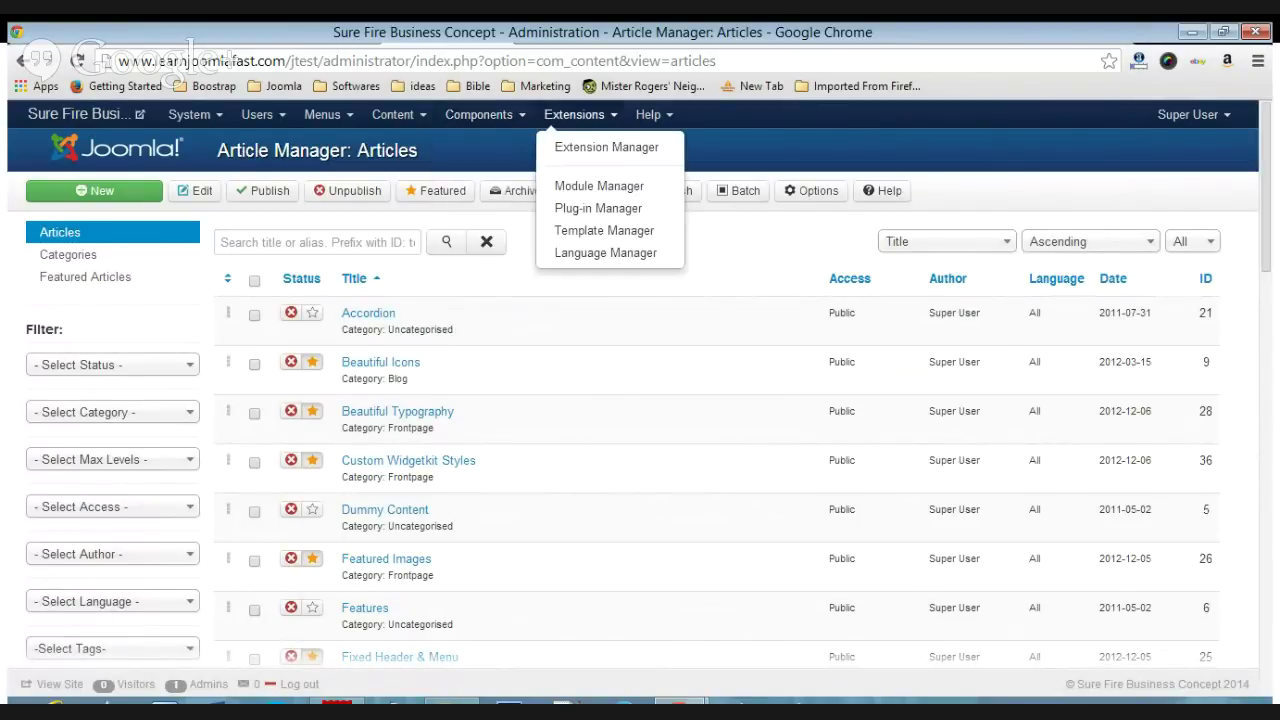
click(606, 147)
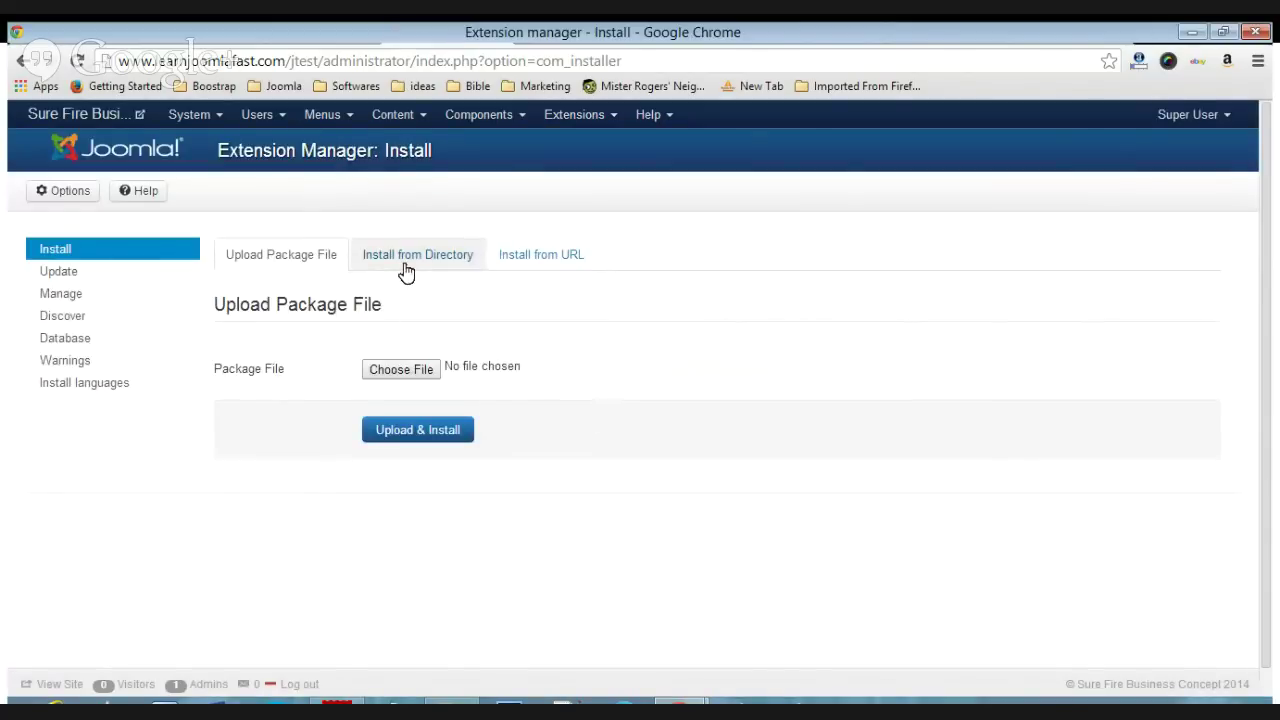
click(407, 370)
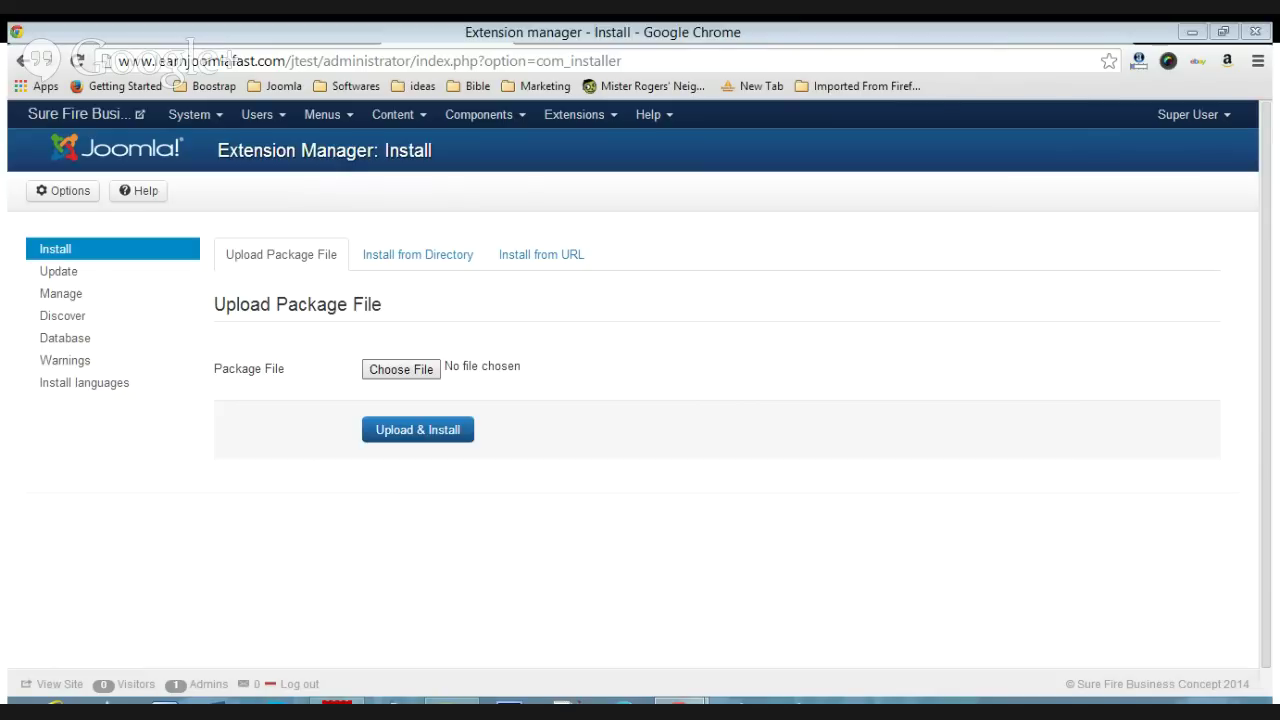
click(435, 435)
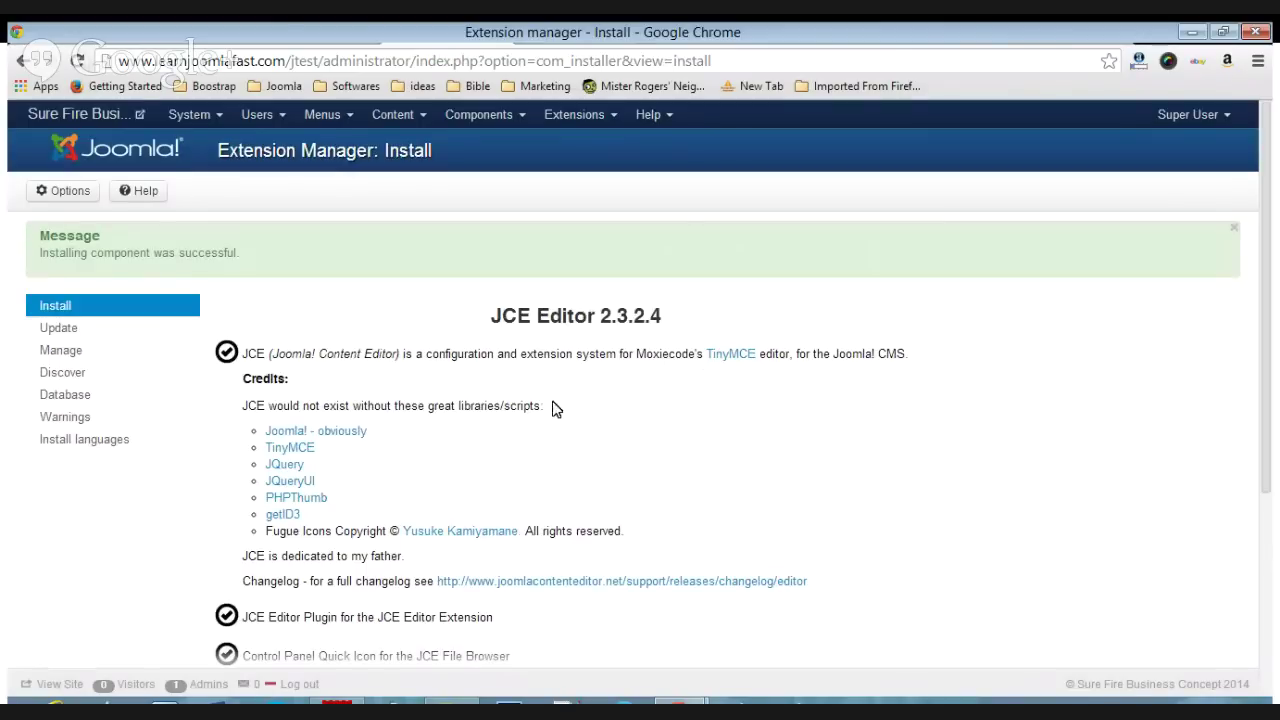
Set Default Editor to 'Editor - JCE' in Global Configuration and save it.
click(190, 114)
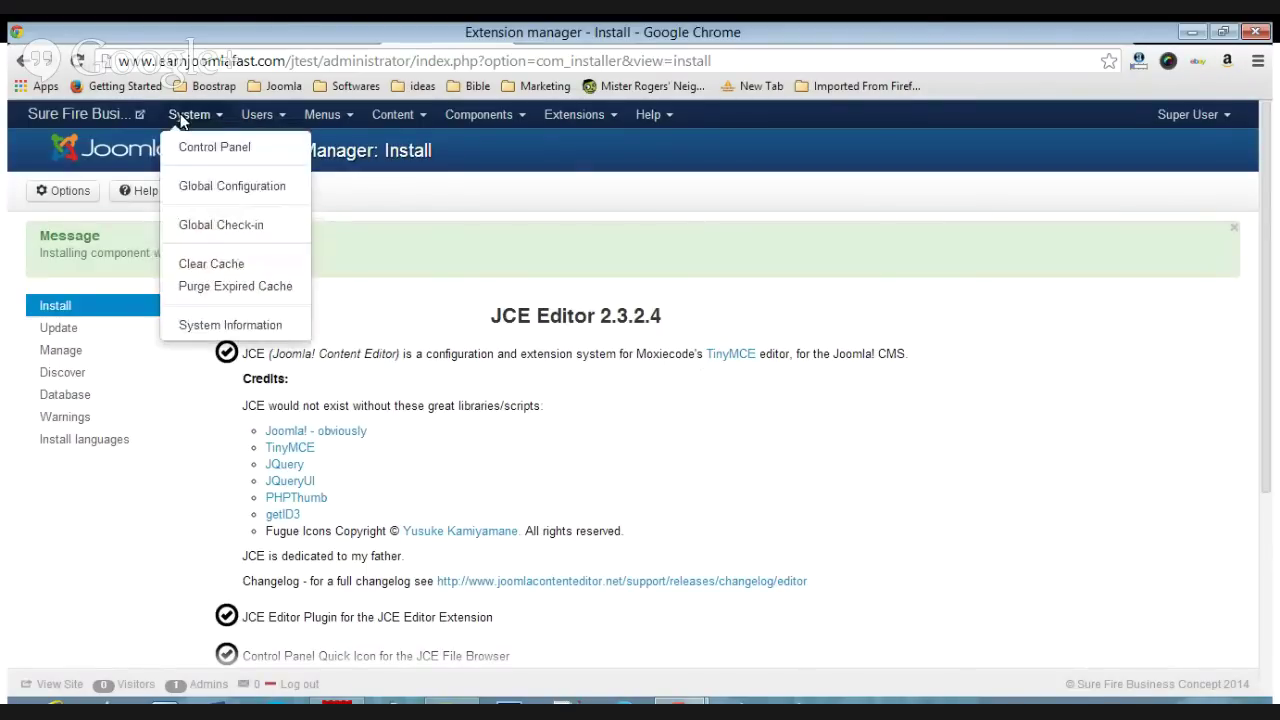
click(216, 190)
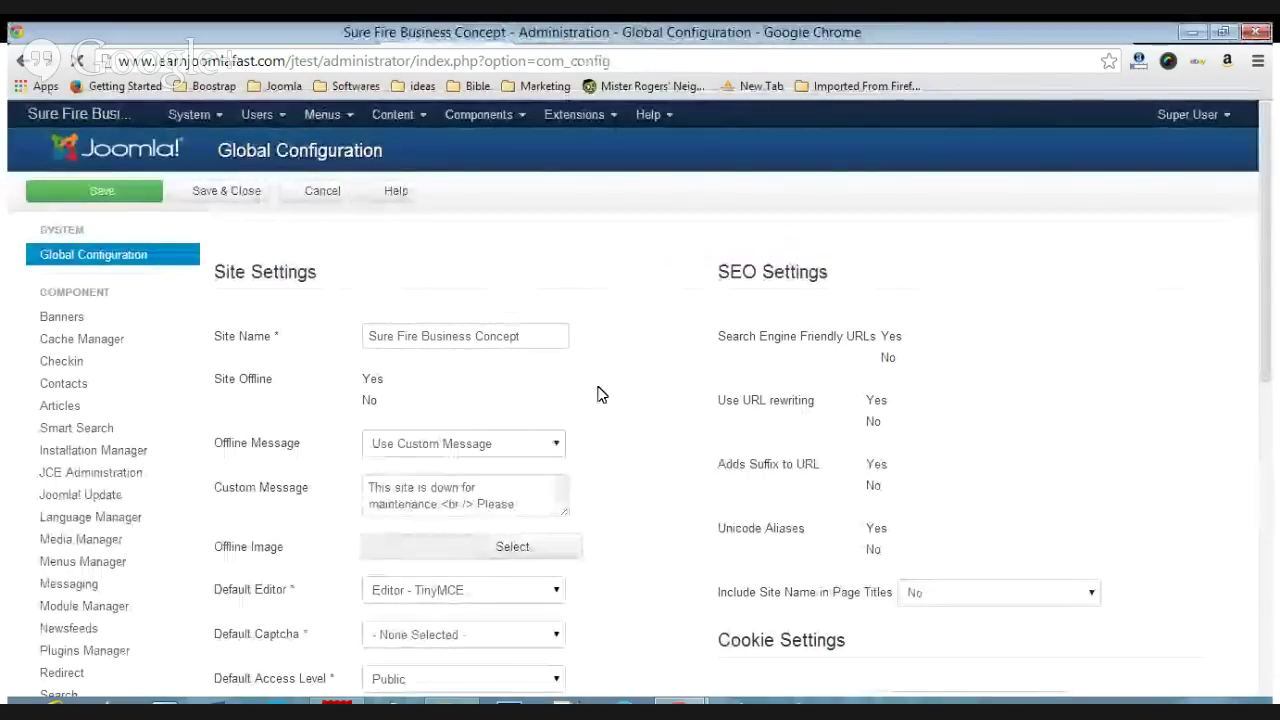
scroll(590, 425, down, 4)
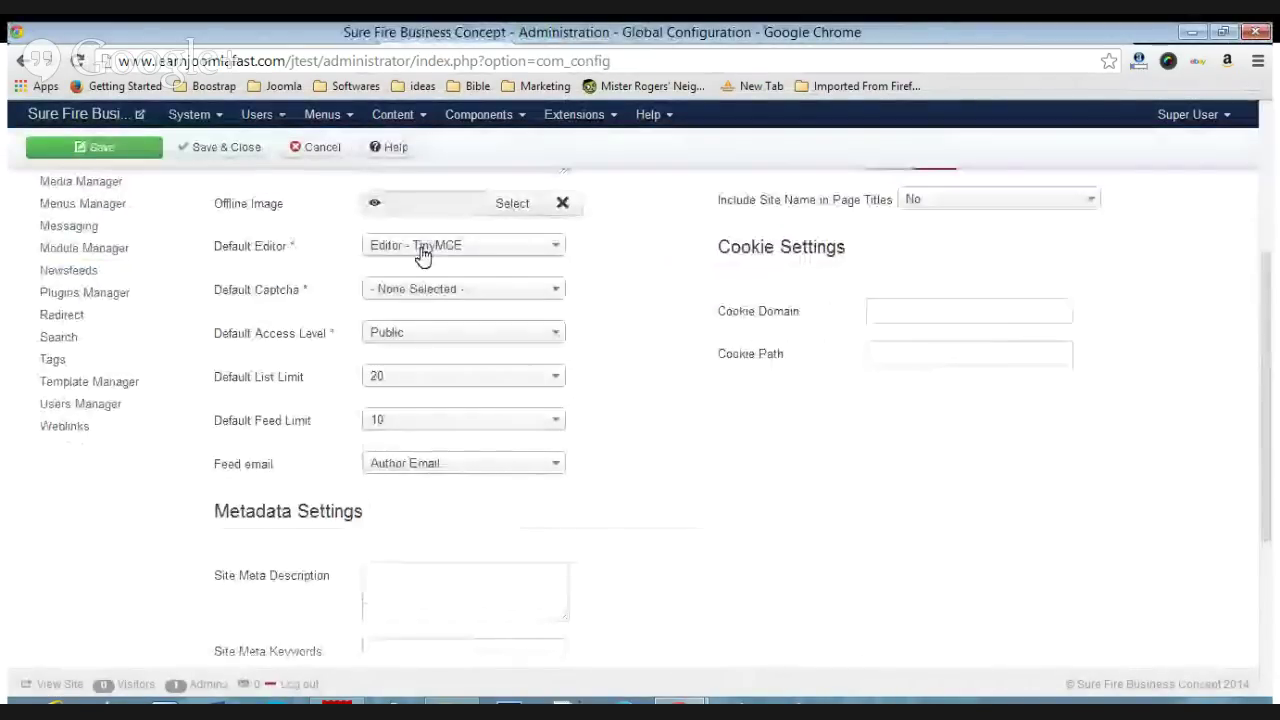
mouse_move(228, 253)
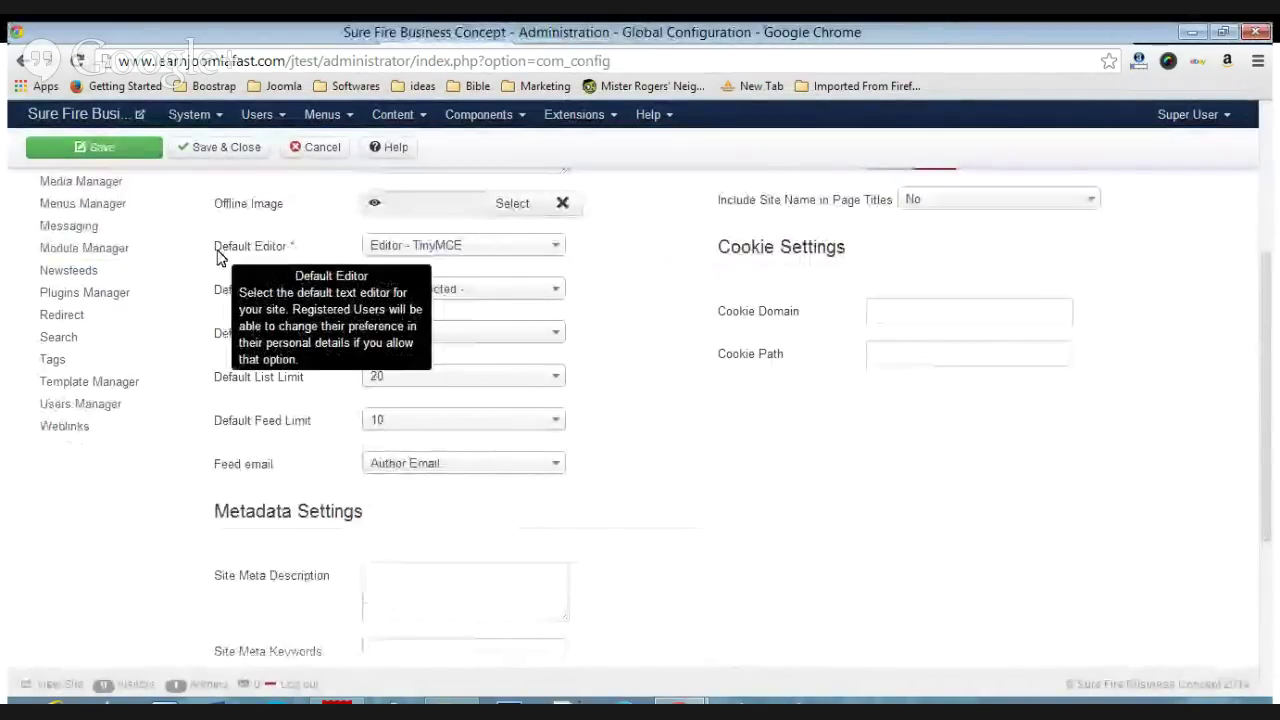
click(480, 246)
click(455, 273)
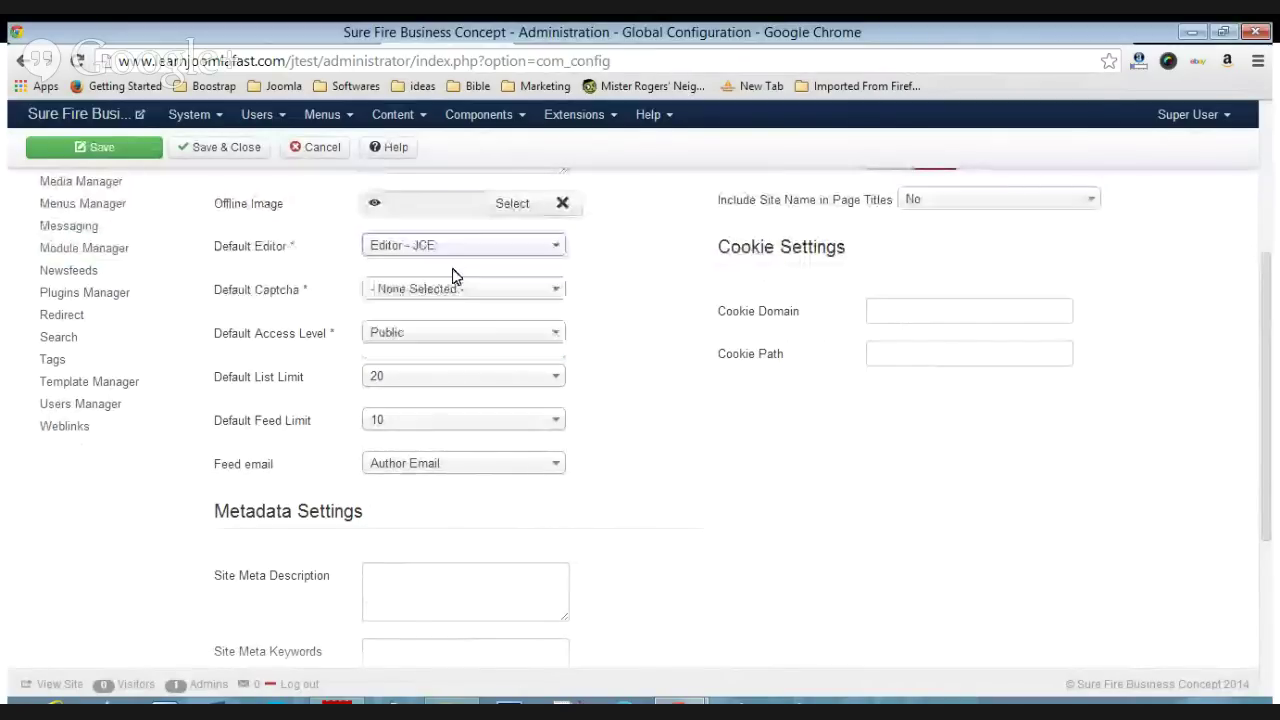
click(220, 150)
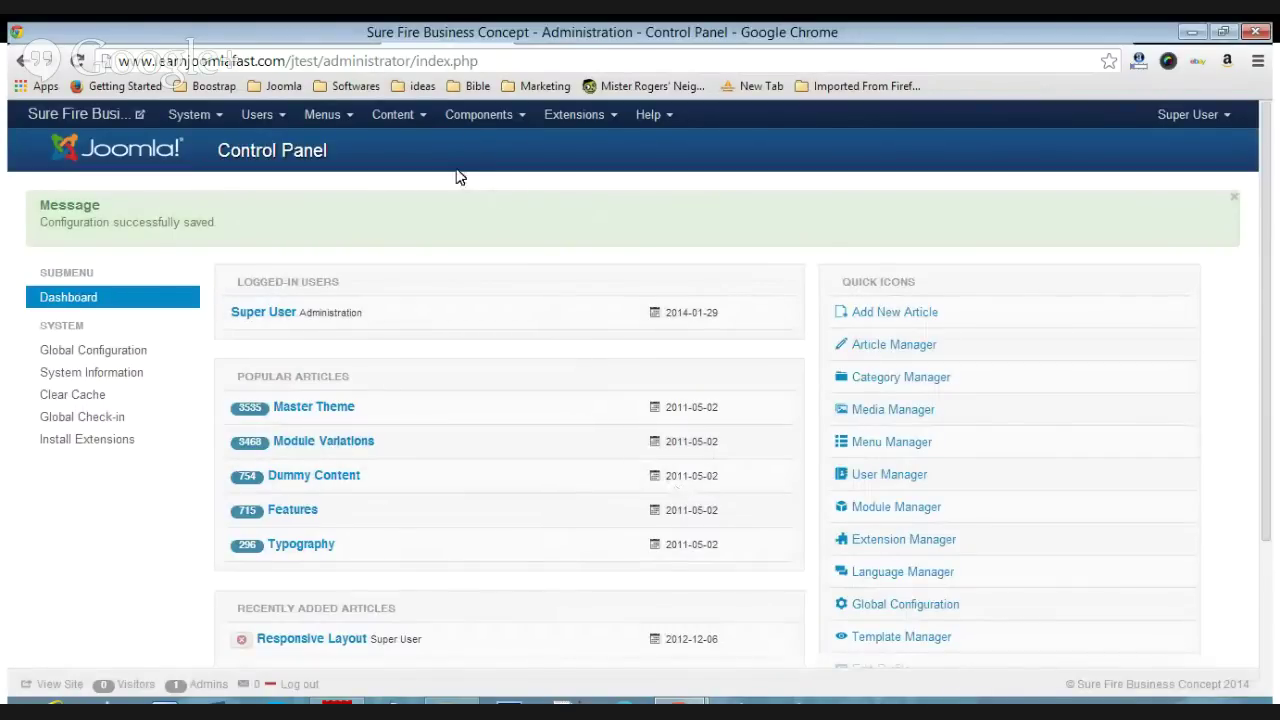
Start a new article titled 'About', then return to the Zoho Writer content document.
click(390, 117)
mouse_move(430, 150)
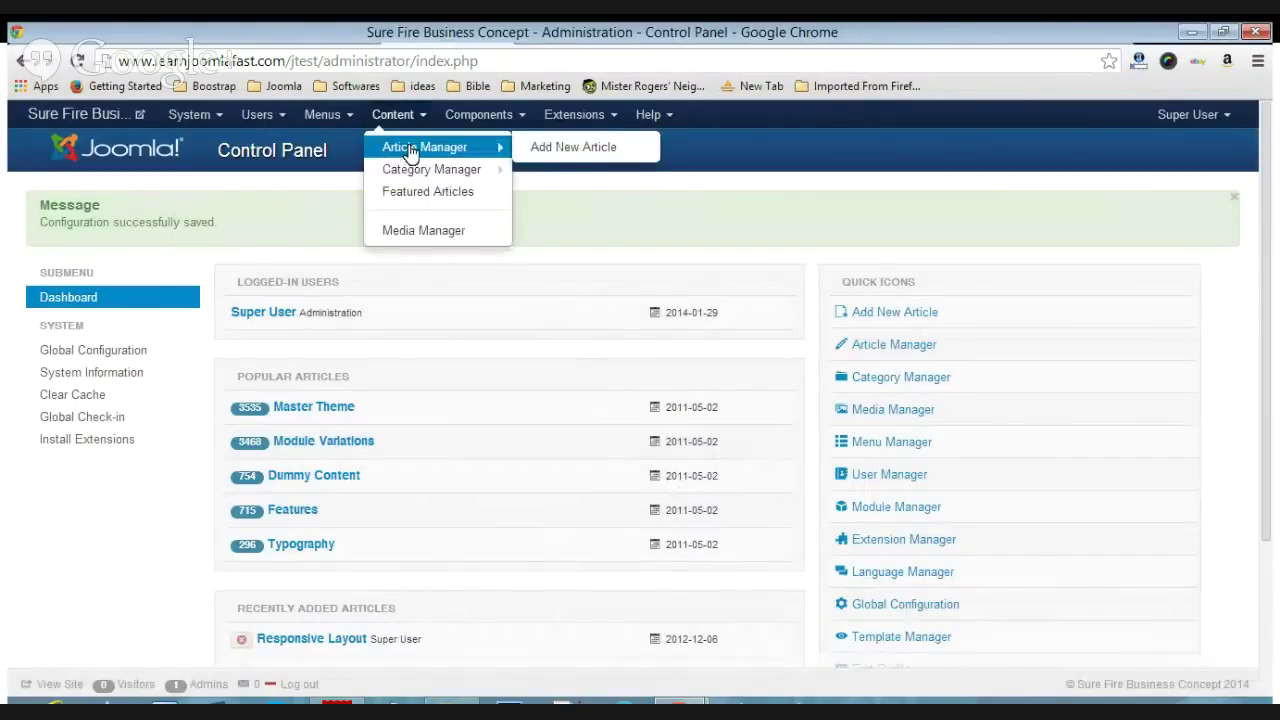
click(573, 147)
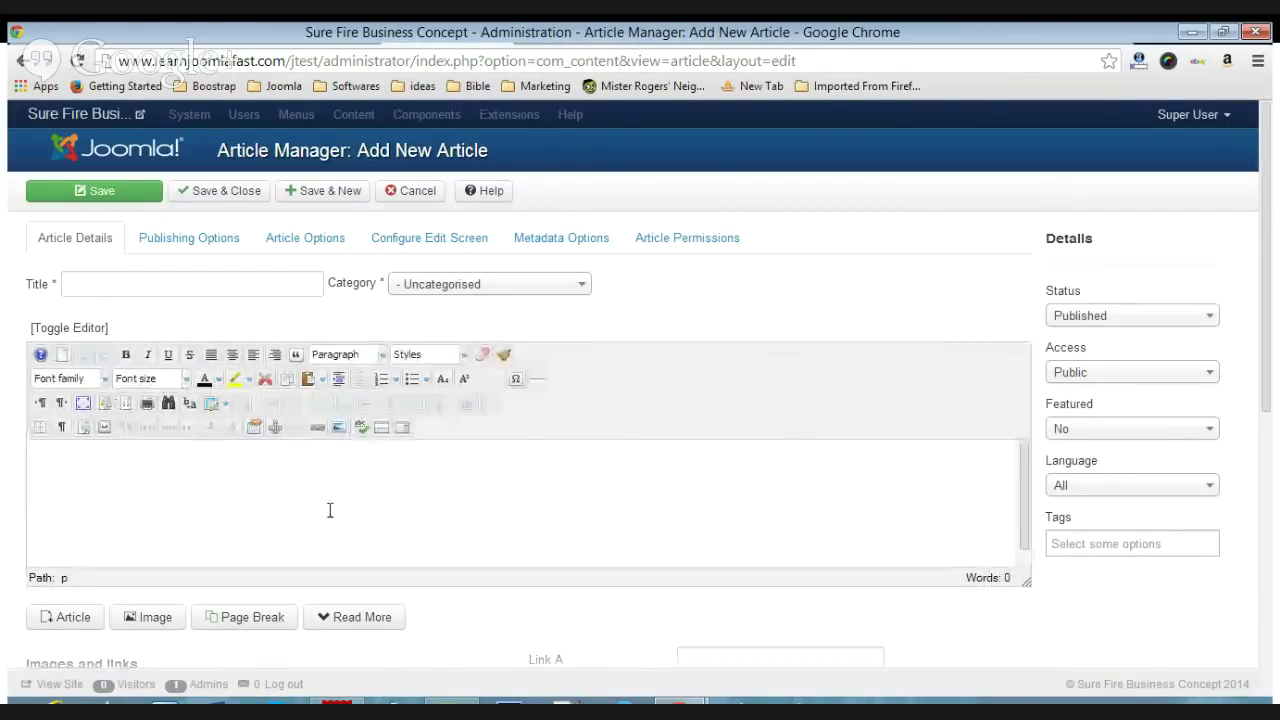
click(223, 283)
text(About)
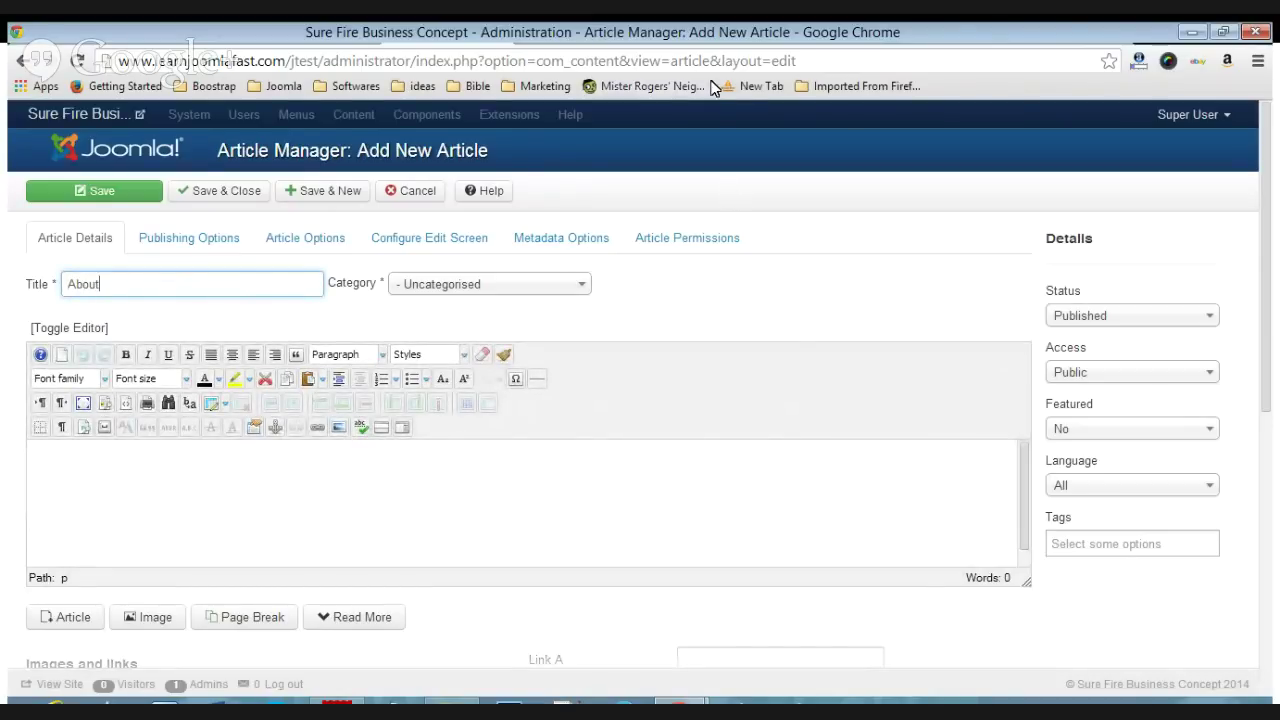
click(827, 25)
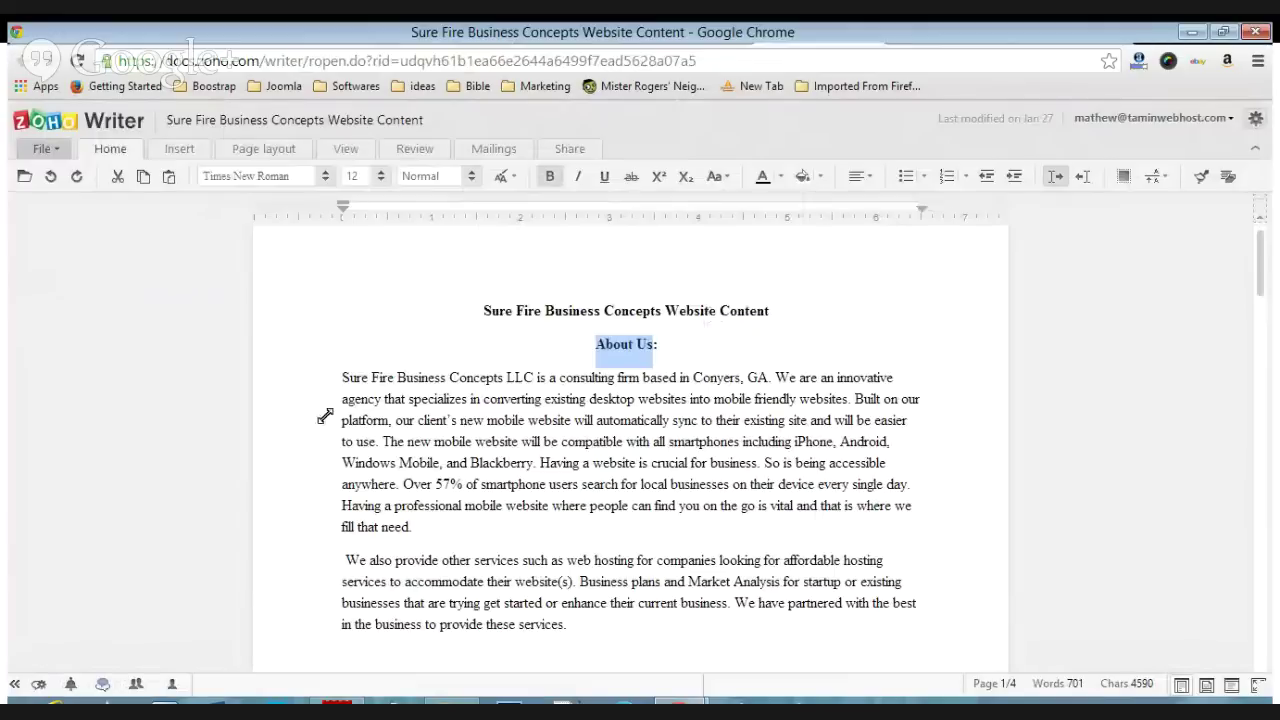
Select both paragraphs under 'About Us:' in Zoho Writer and go back to Joomla.
scroll(323, 331, down, 3)
scroll(323, 331, up, 3)
drag(567, 624, 342, 383)
key(ctrl+c)
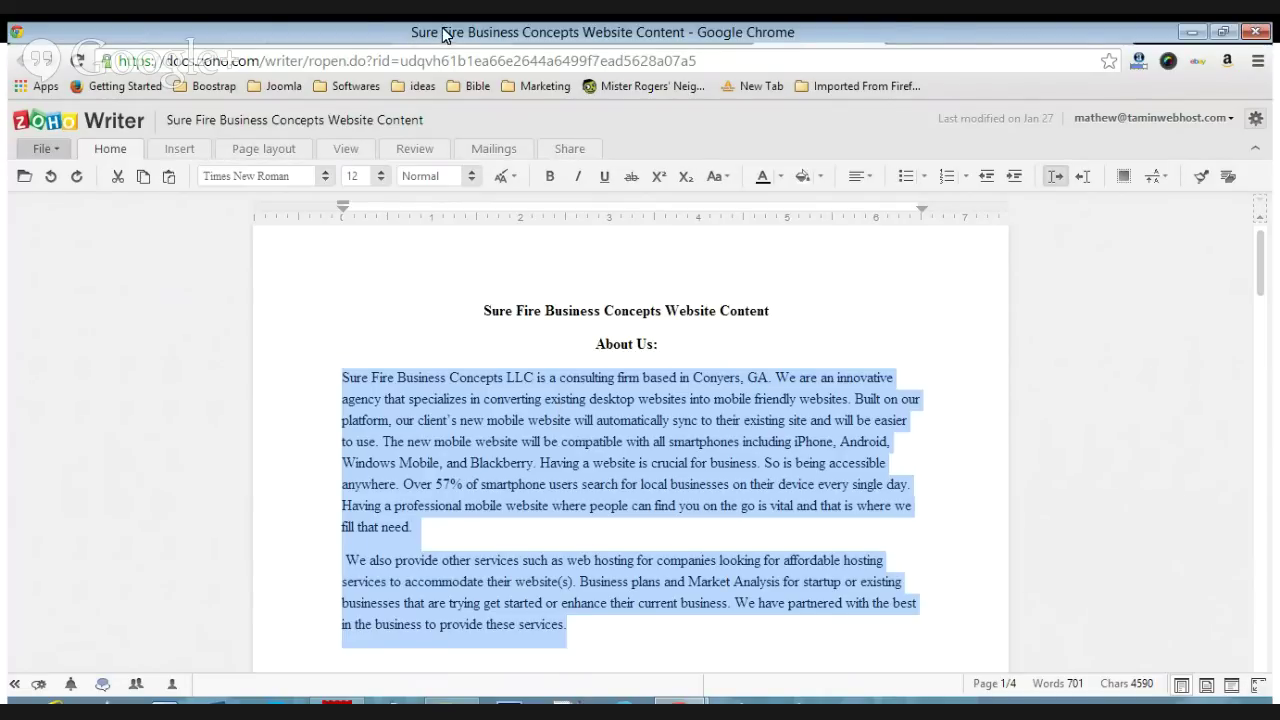
key(alt+Tab)
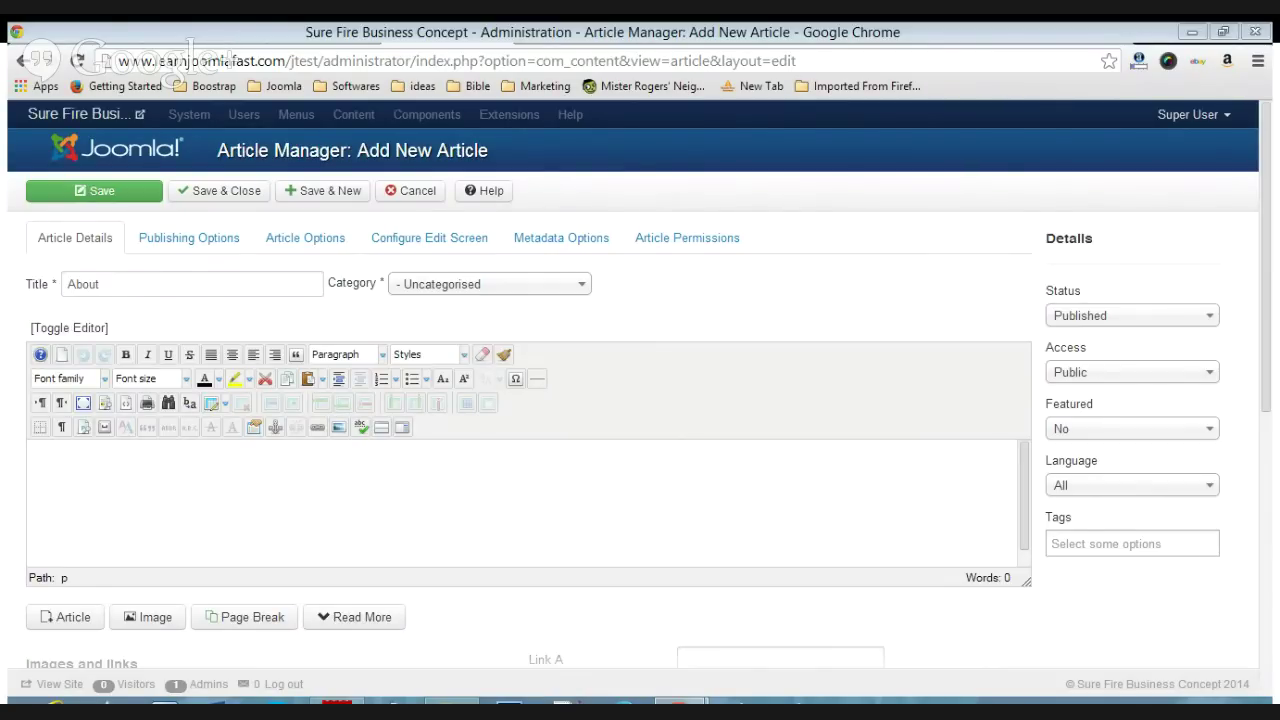
Paste the About Us text into the About article body and save and close it.
click(480, 491)
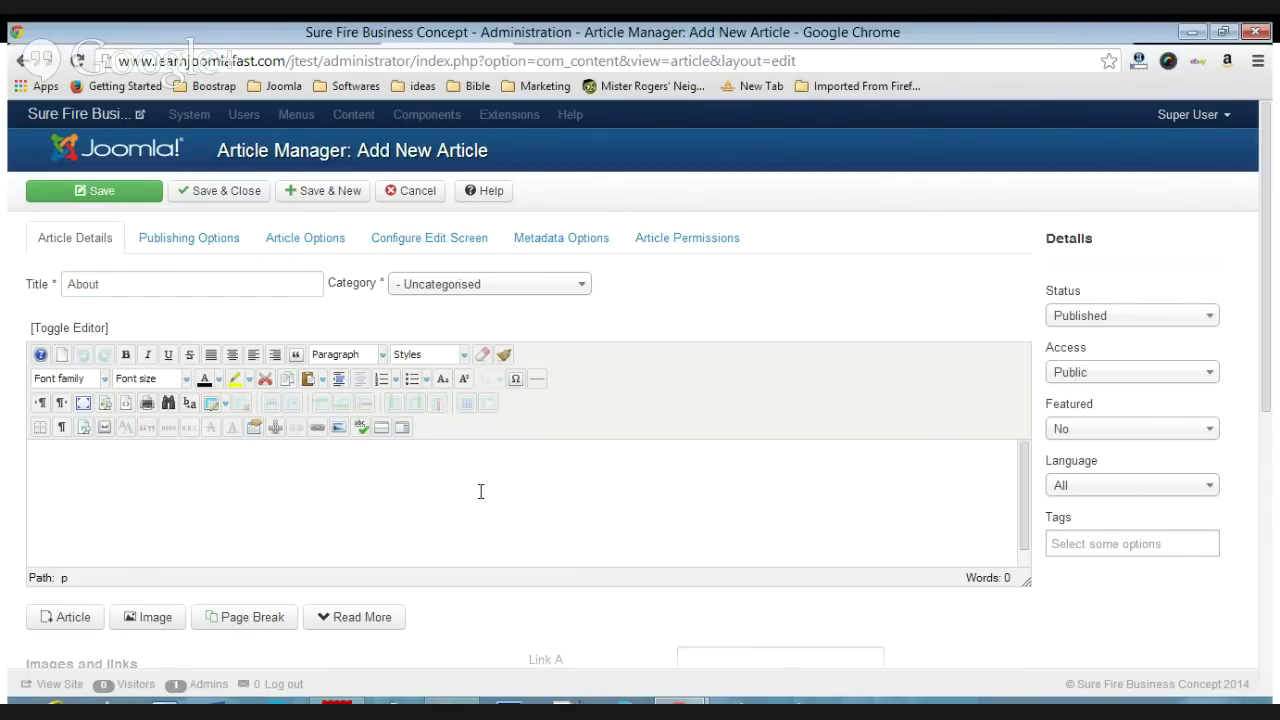
key(ctrl+v)
scroll(672, 425, down, 2)
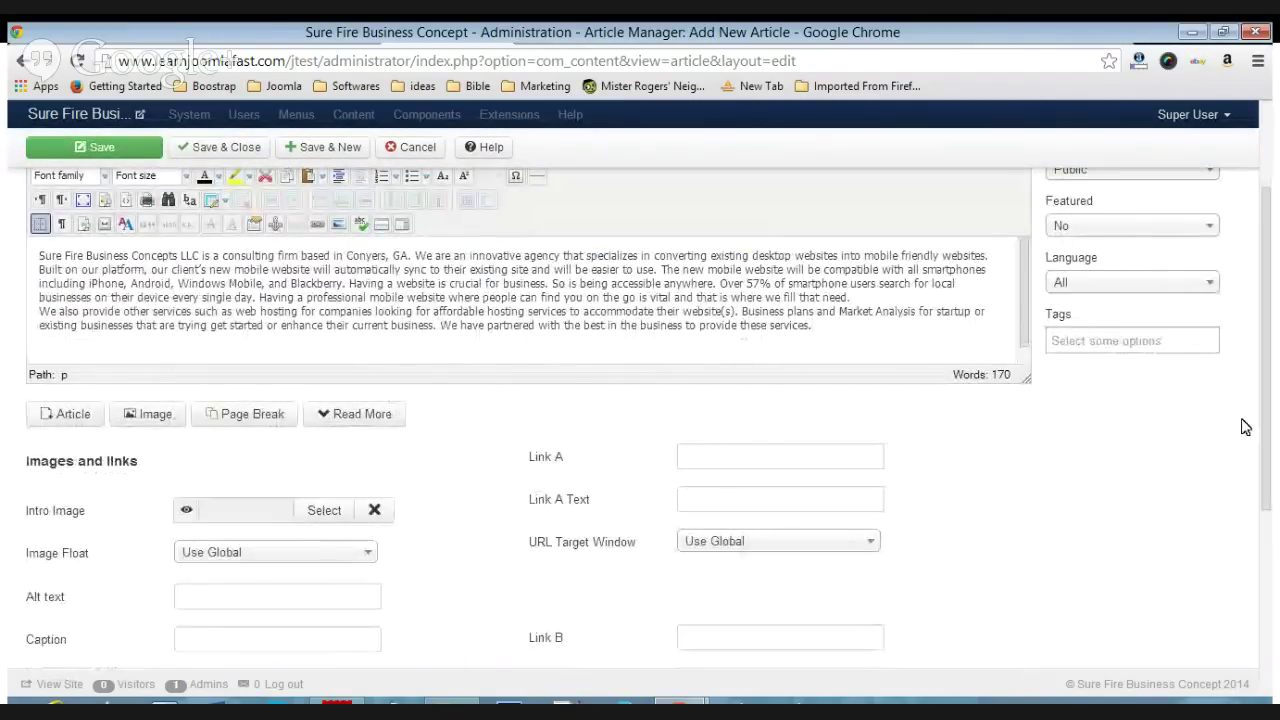
scroll(1250, 430, up, 2)
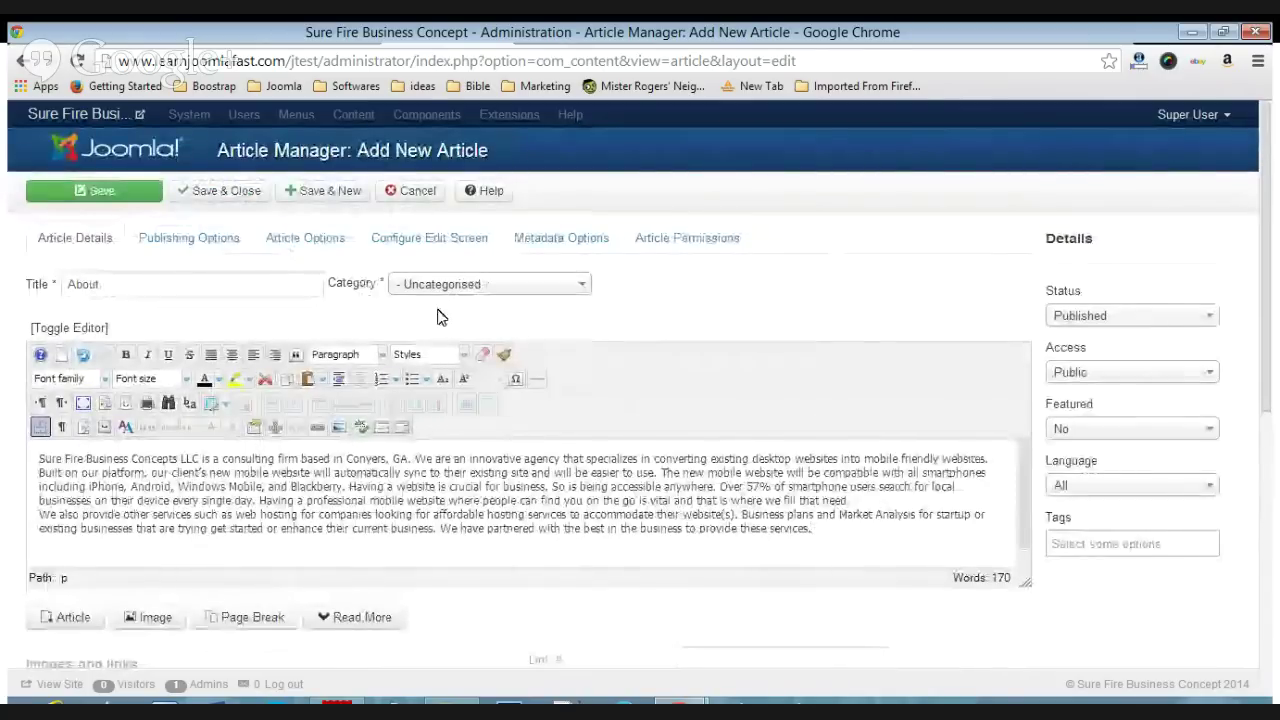
click(222, 195)
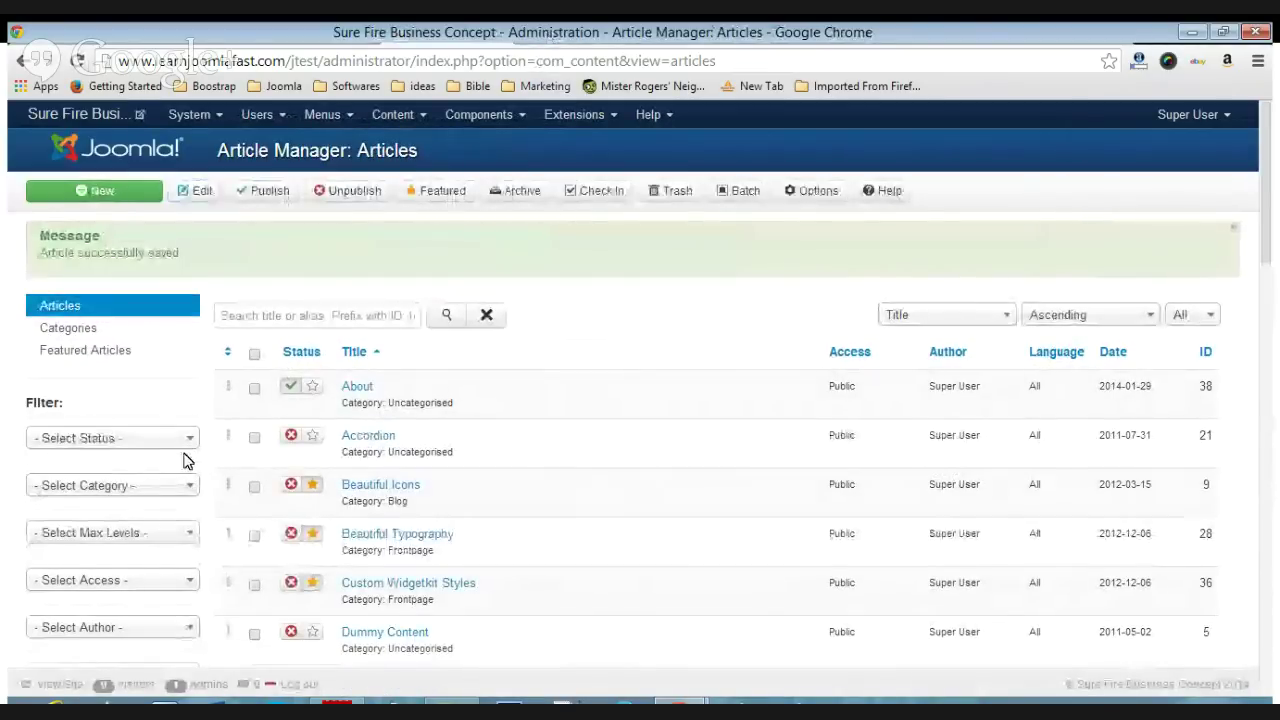
scroll(185, 558, down, 2)
Filter the Article Manager to Published status, leaving only About, and start a new article.
click(88, 378)
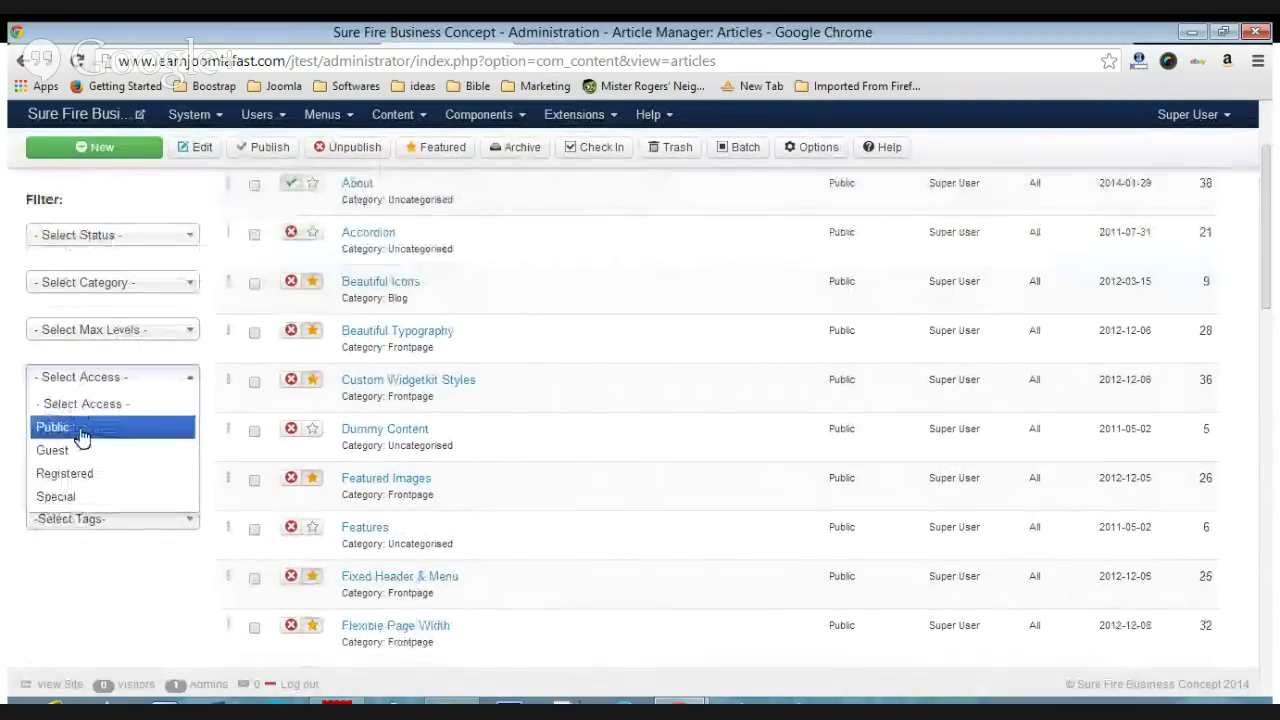
click(15, 378)
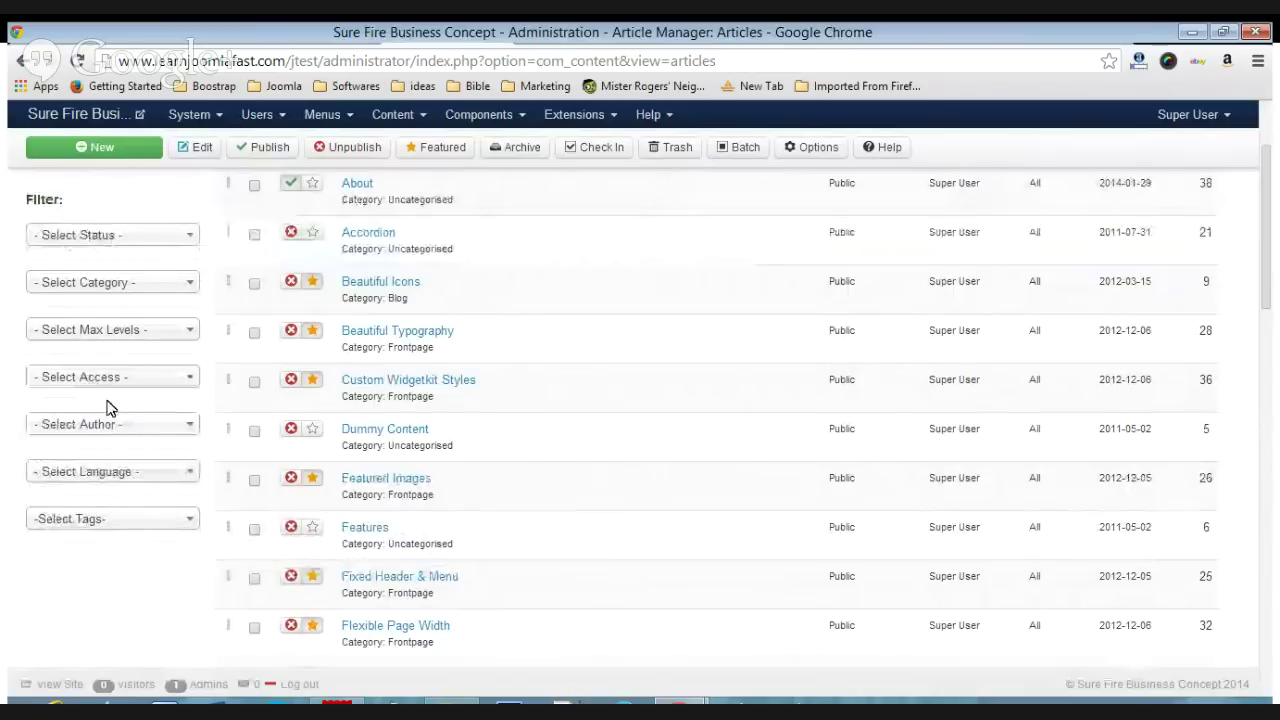
click(122, 238)
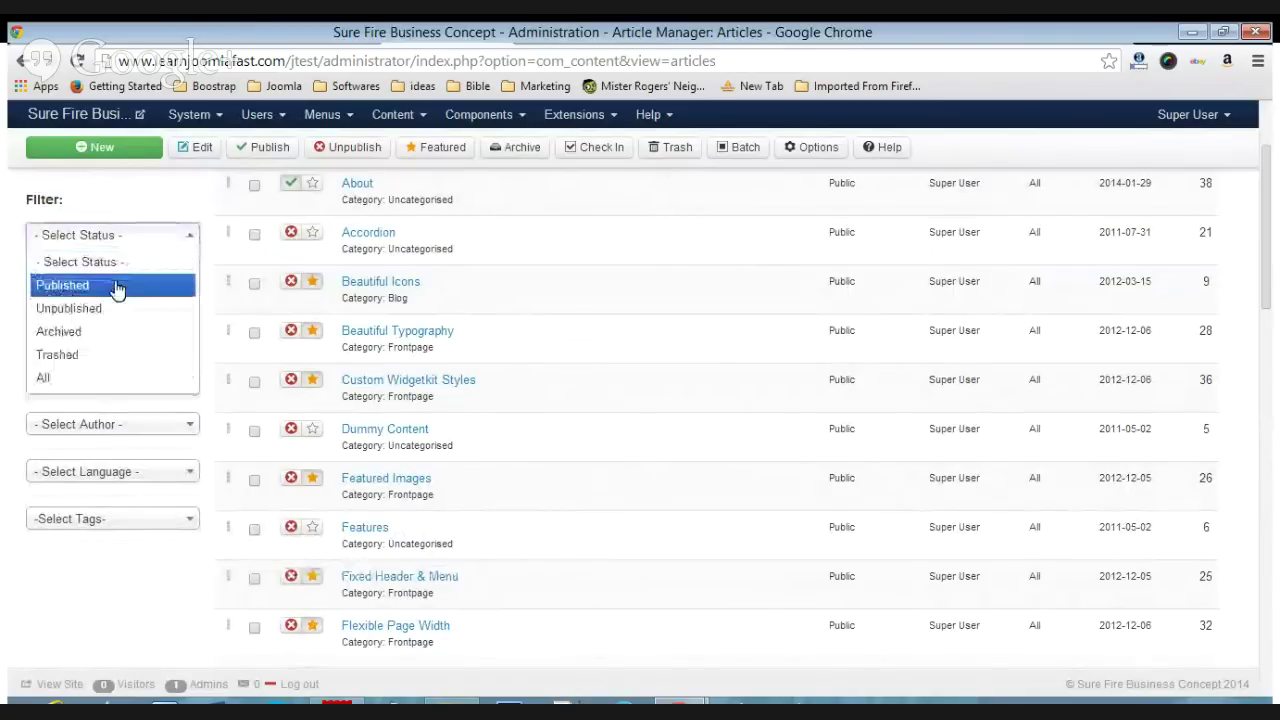
click(116, 288)
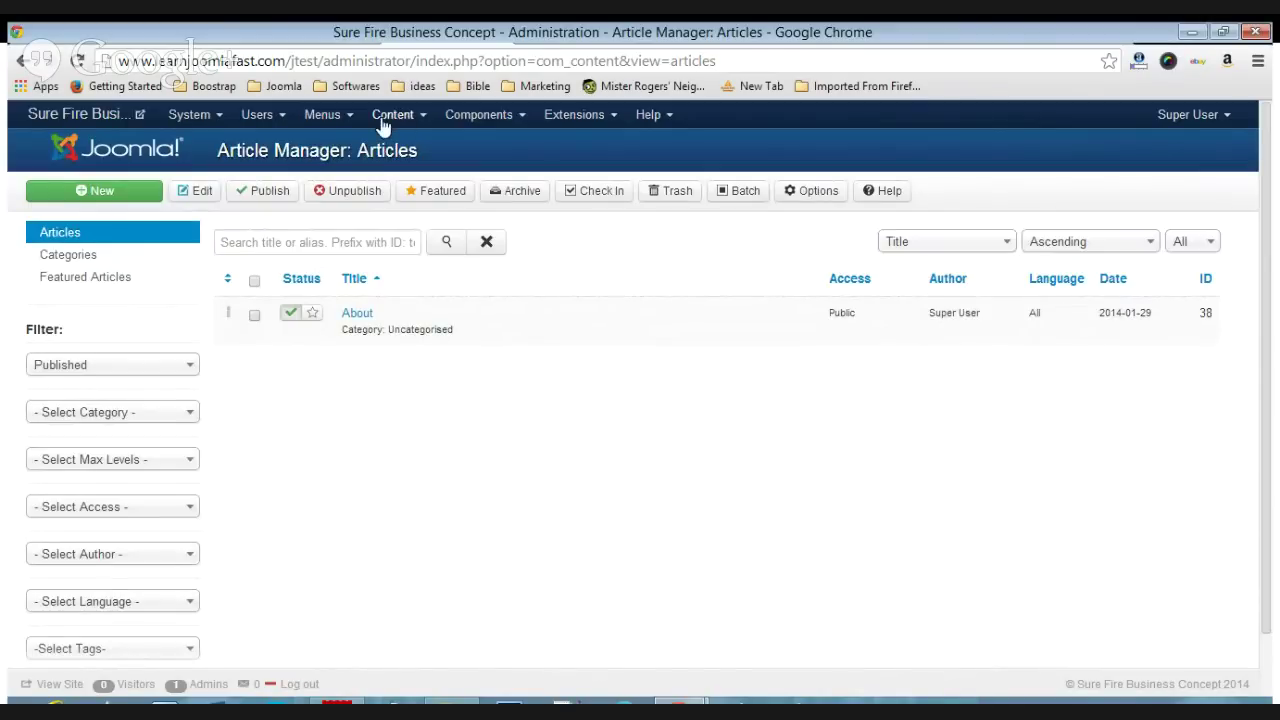
click(122, 195)
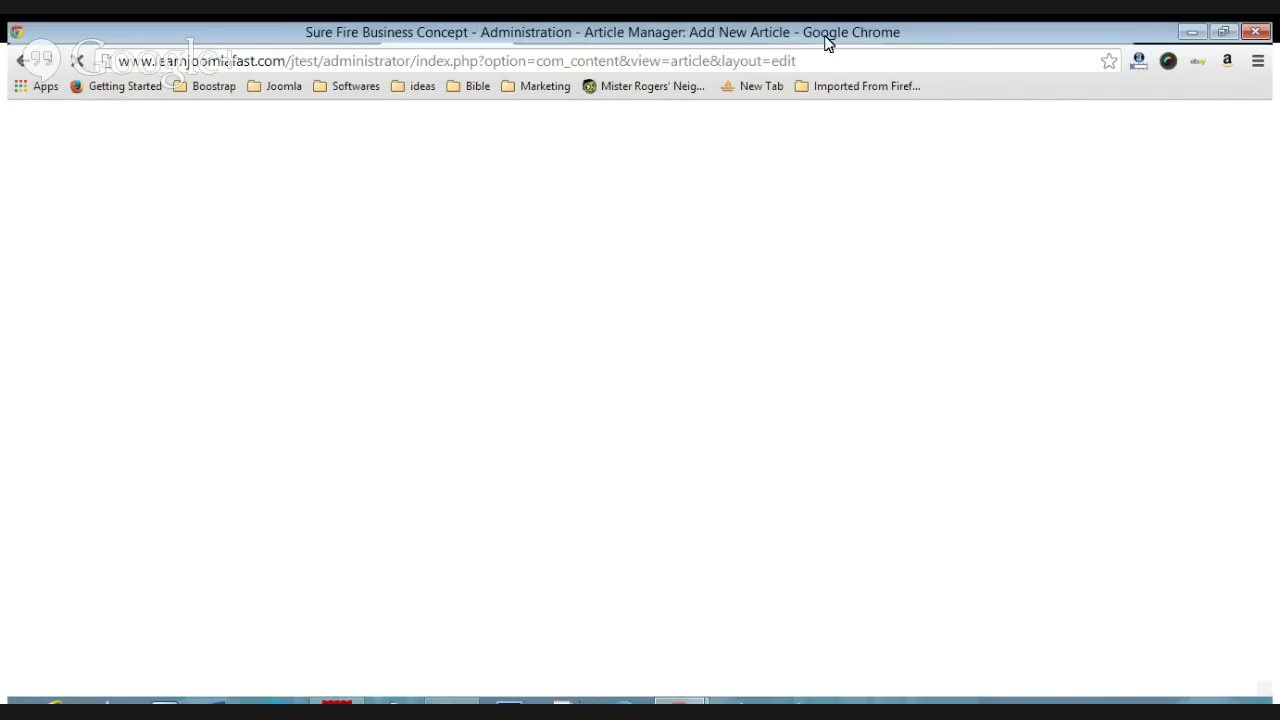
Select the Basic Mobile Website text and features in Zoho Writer, then return to the new article body.
key(alt+Tab)
scroll(640, 365, down, 10)
scroll(640, 365, up, 3)
scroll(565, 295, down, 2)
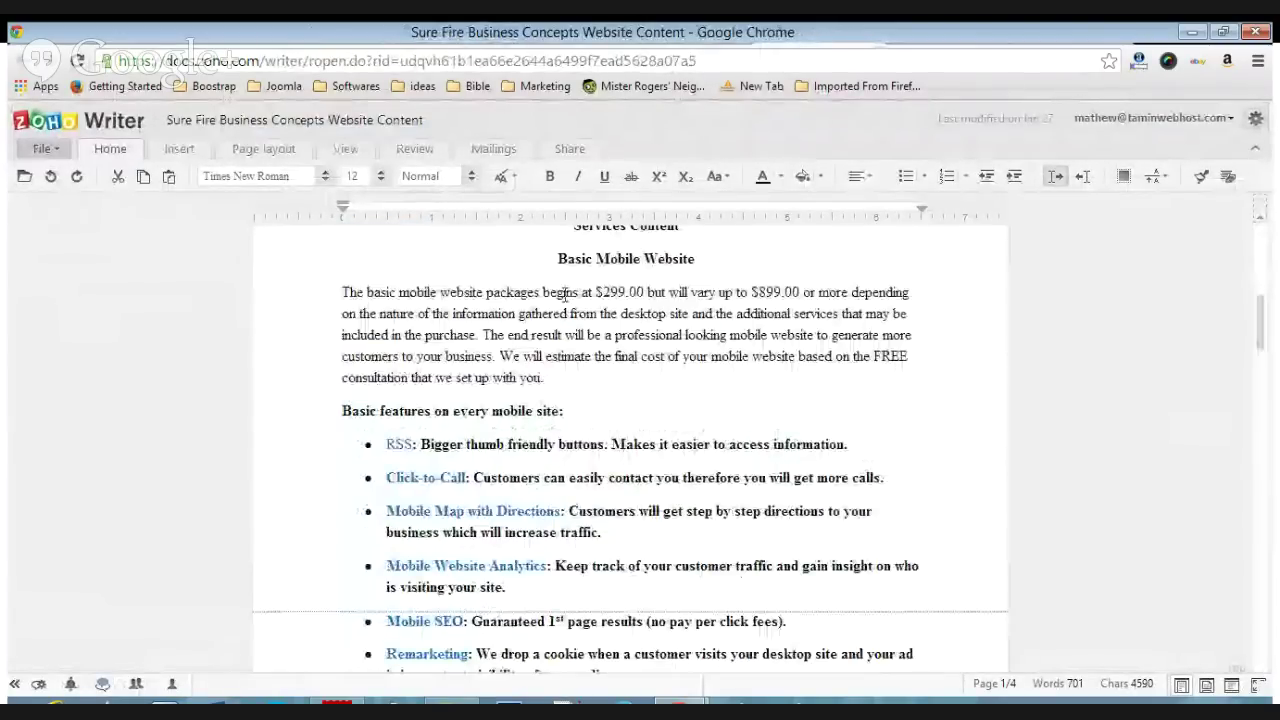
drag(343, 291, 565, 623)
drag(616, 695, 737, 323)
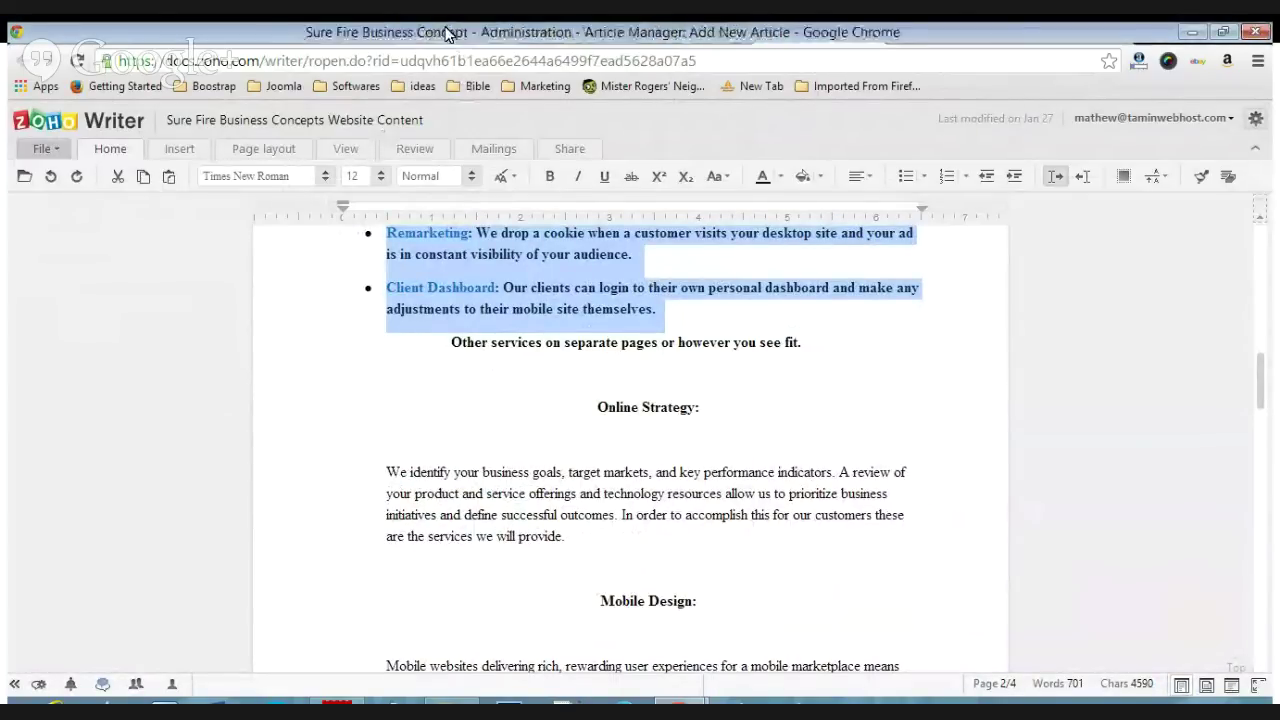
key(alt+Tab)
click(231, 500)
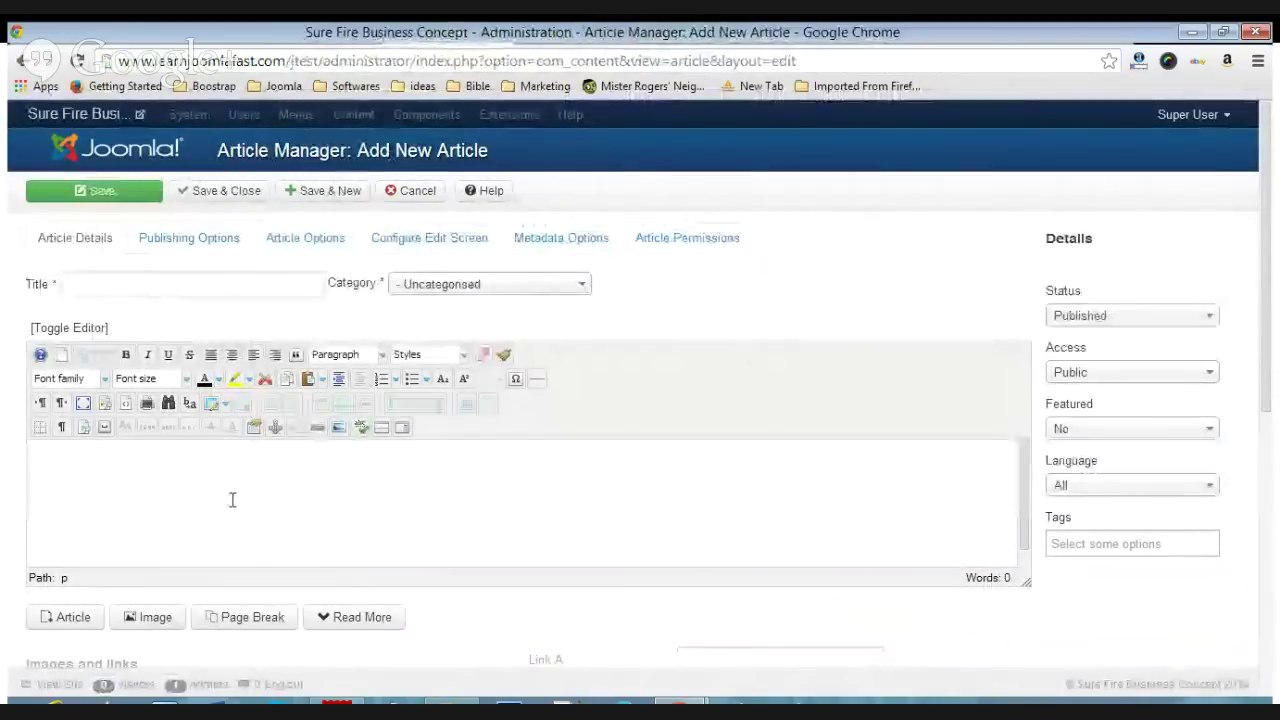
Paste the mobile website text and title the article 'Mobile Design'.
key(ctrl+v)
click(206, 281)
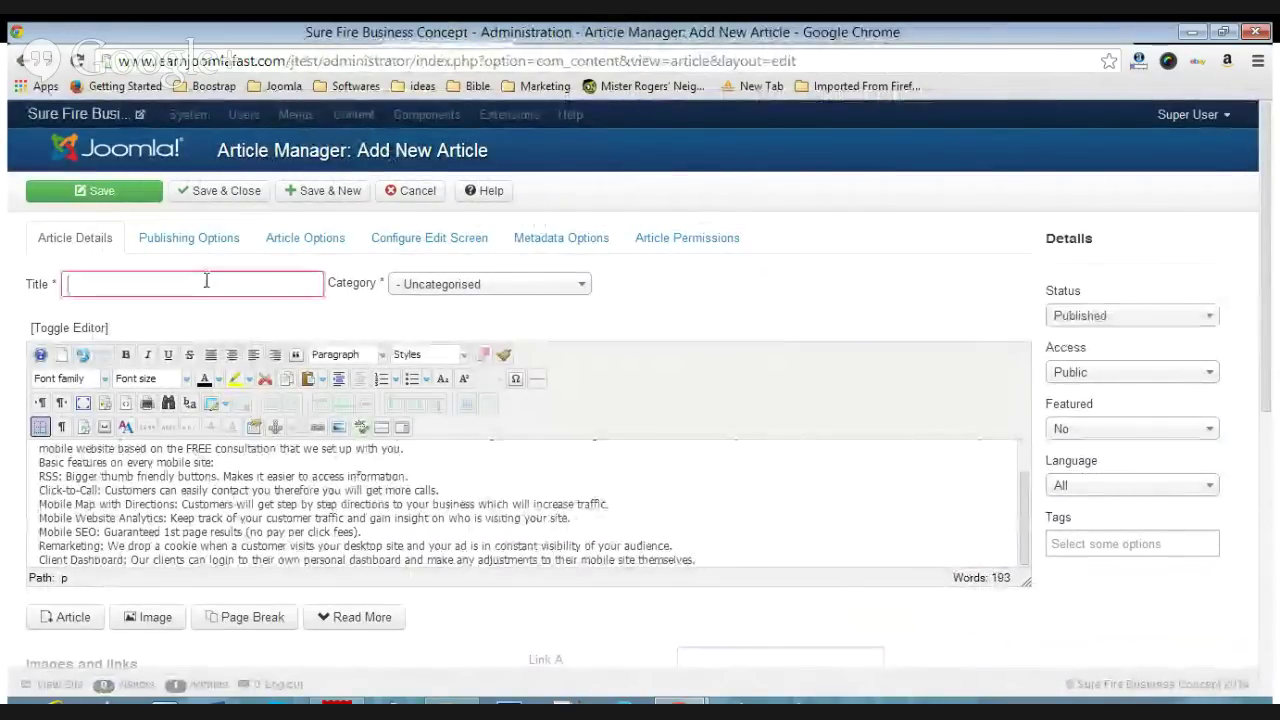
text(Mobile Design)
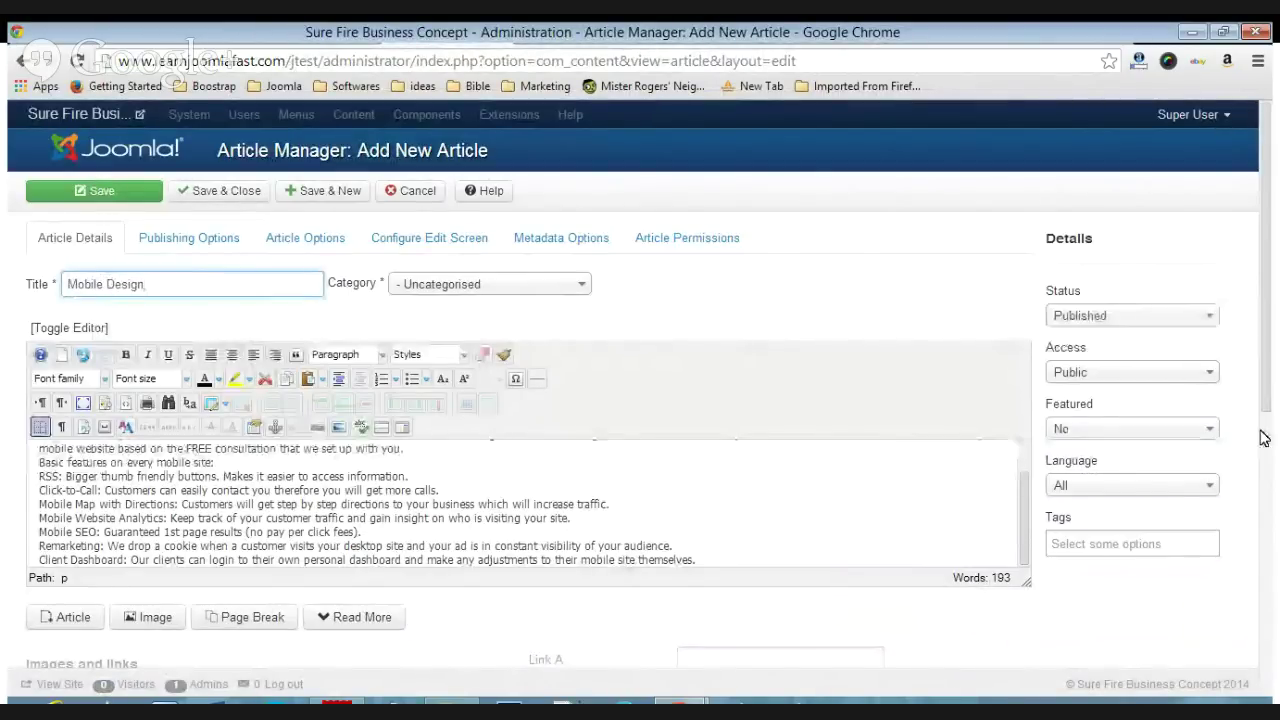
Format the feature lines, from RSS to the end, as a bulleted list.
scroll(1008, 331, down, 4)
scroll(1020, 306, up, 1)
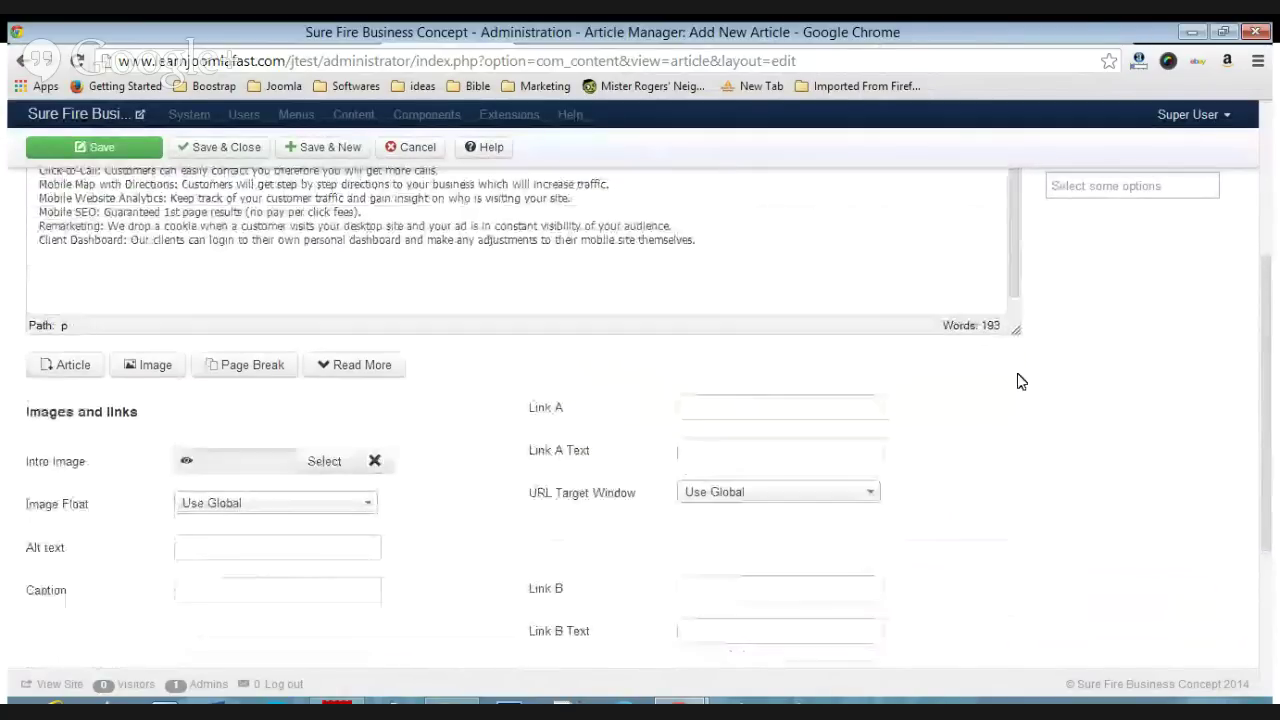
drag(1260, 429, 1250, 305)
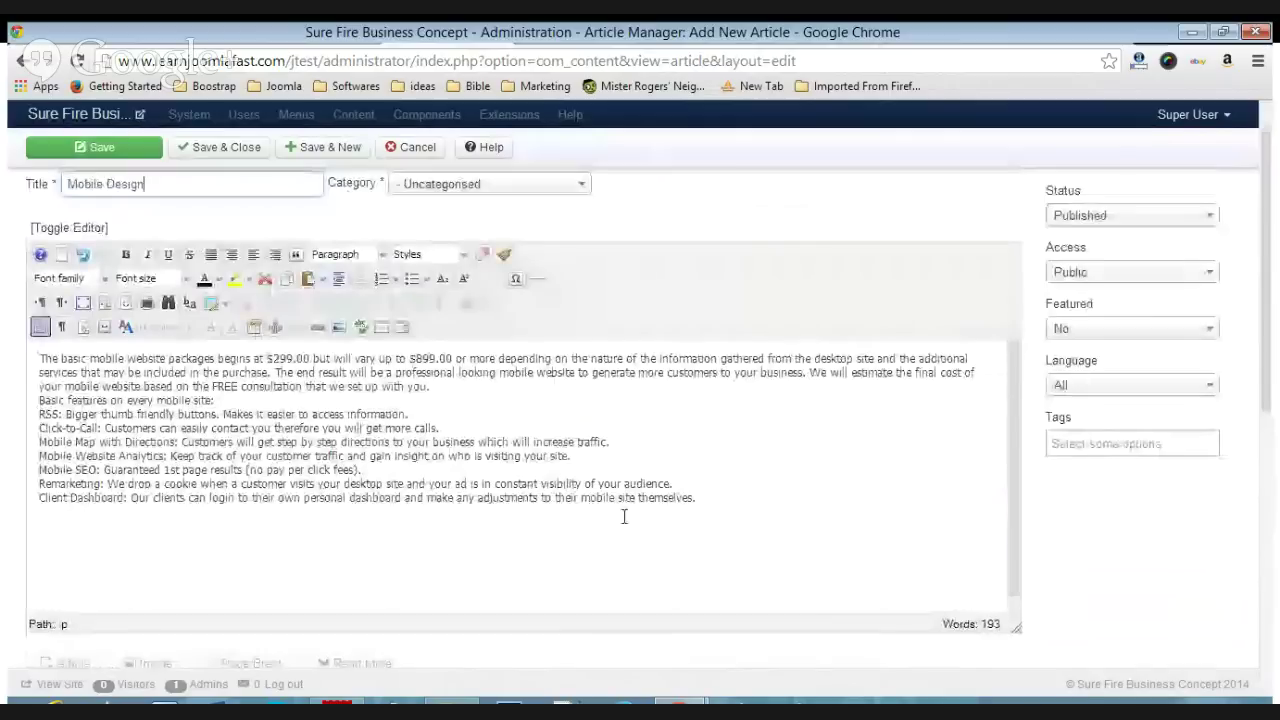
drag(696, 497, 40, 399)
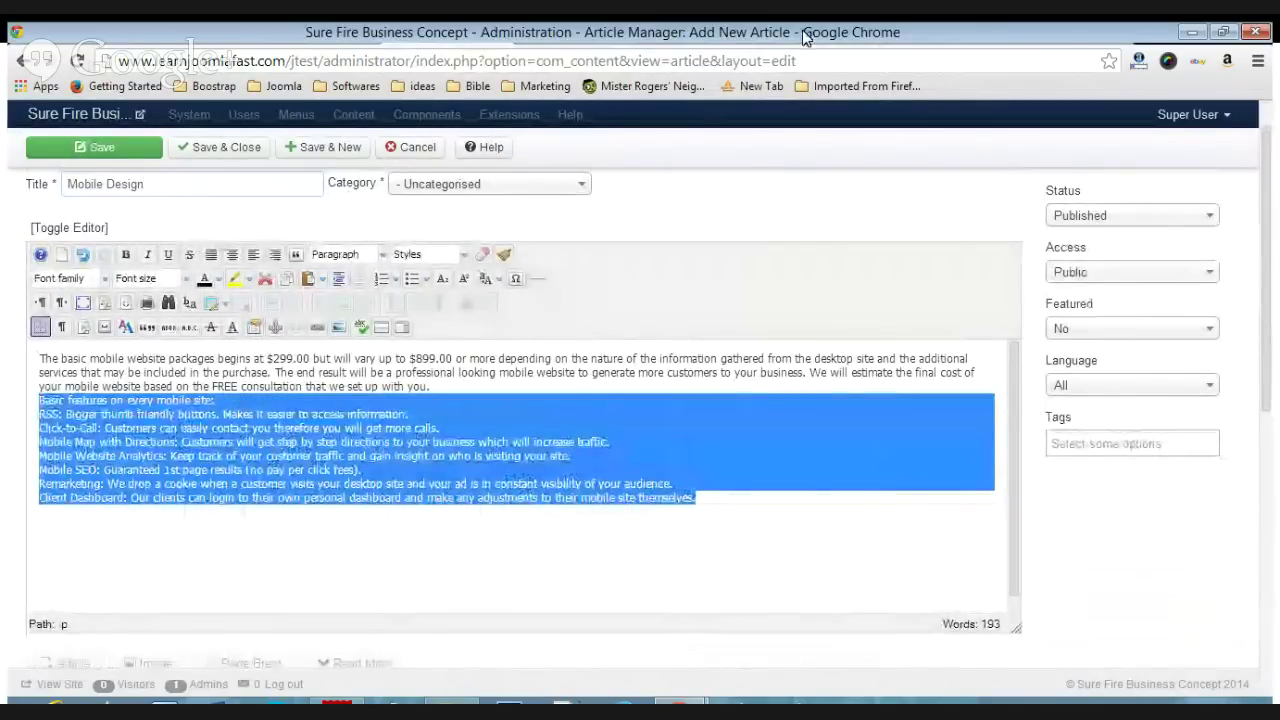
key(alt+Tab)
scroll(760, 395, up, 5)
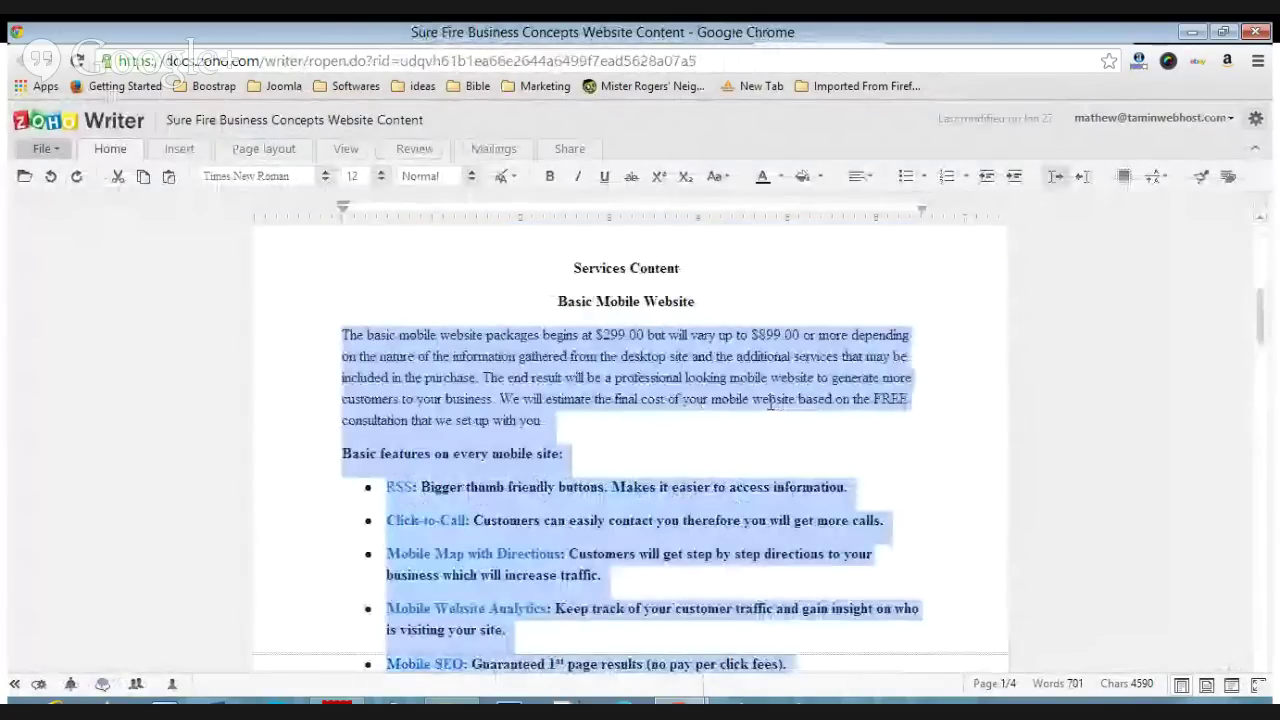
key(alt+Tab)
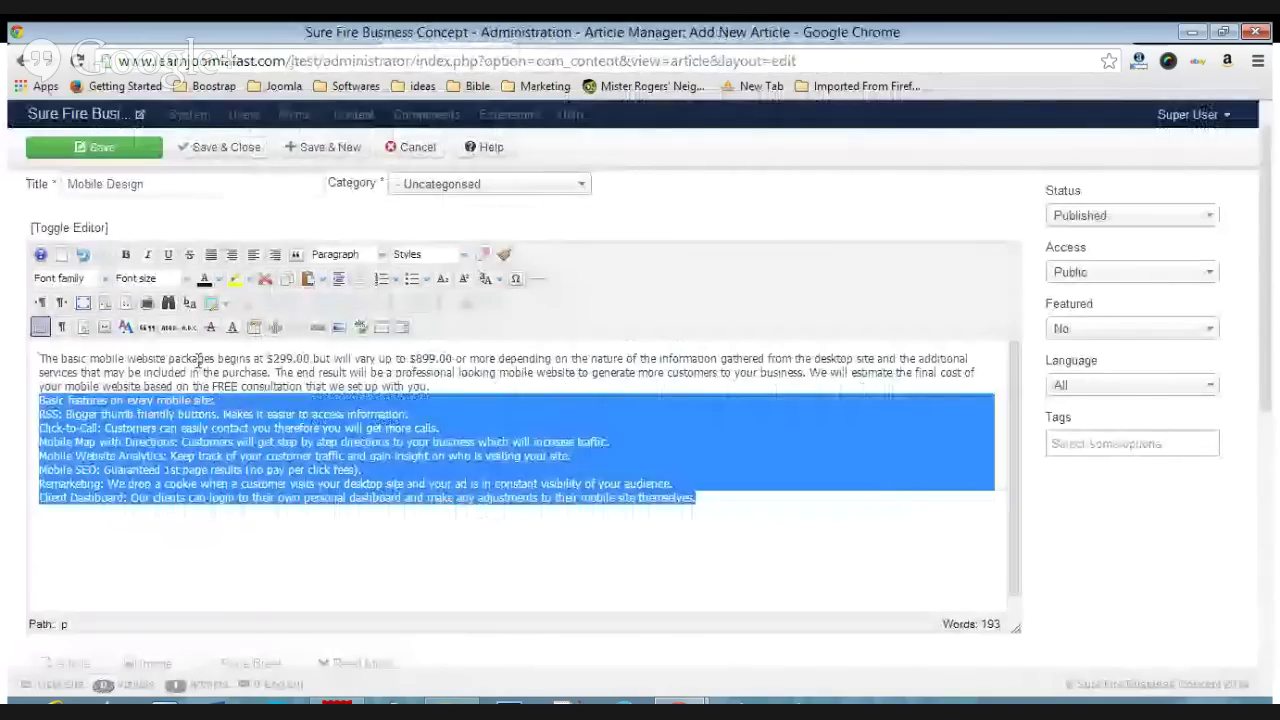
drag(225, 545, 33, 414)
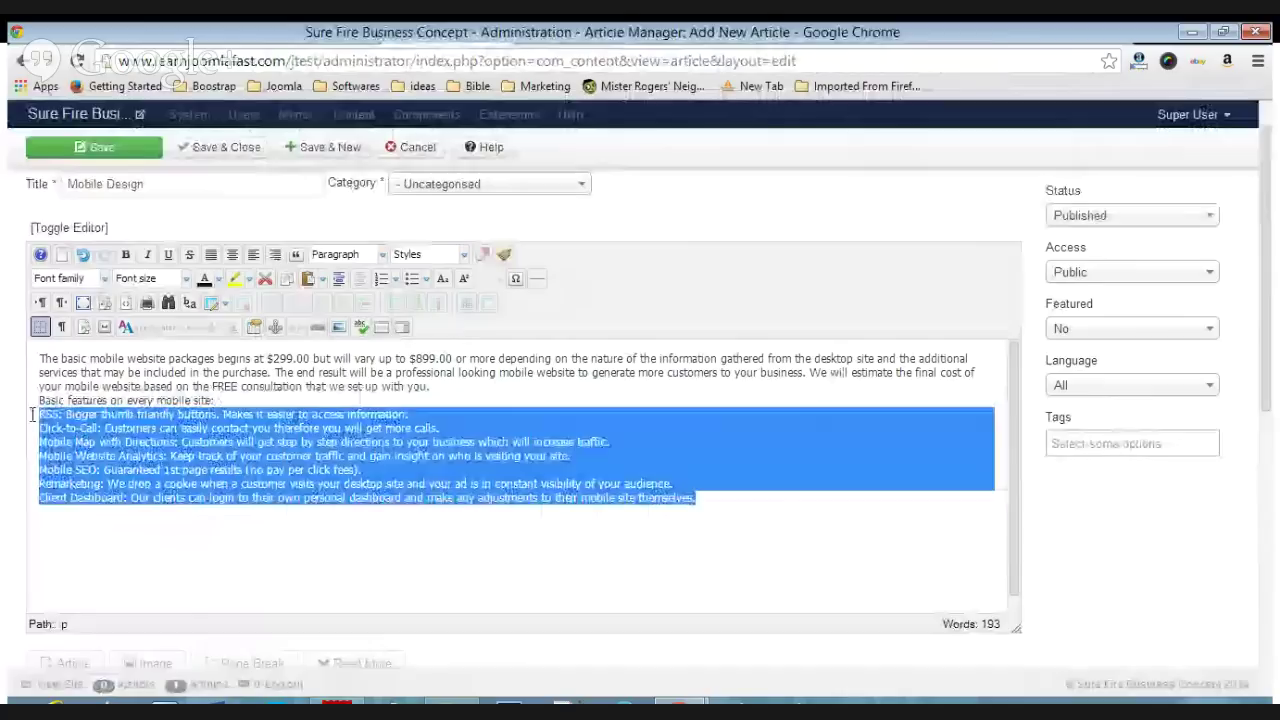
click(413, 279)
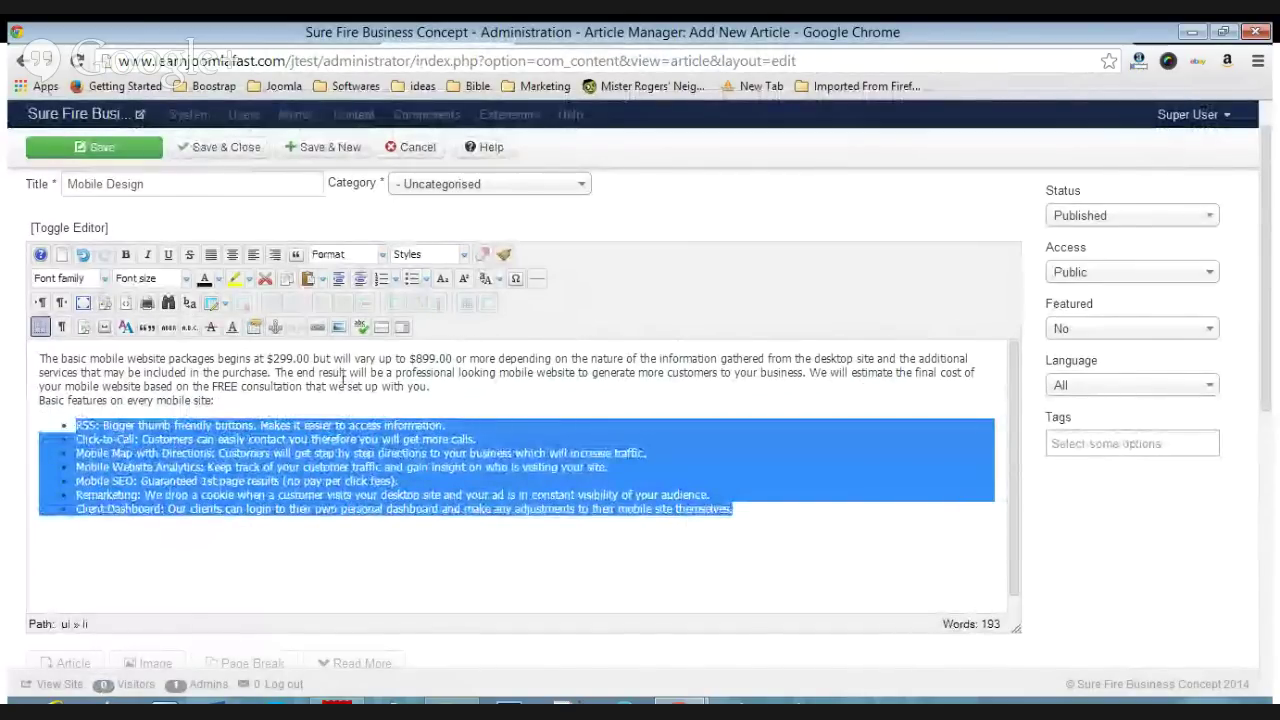
click(635, 456)
scroll(635, 456, up, 1)
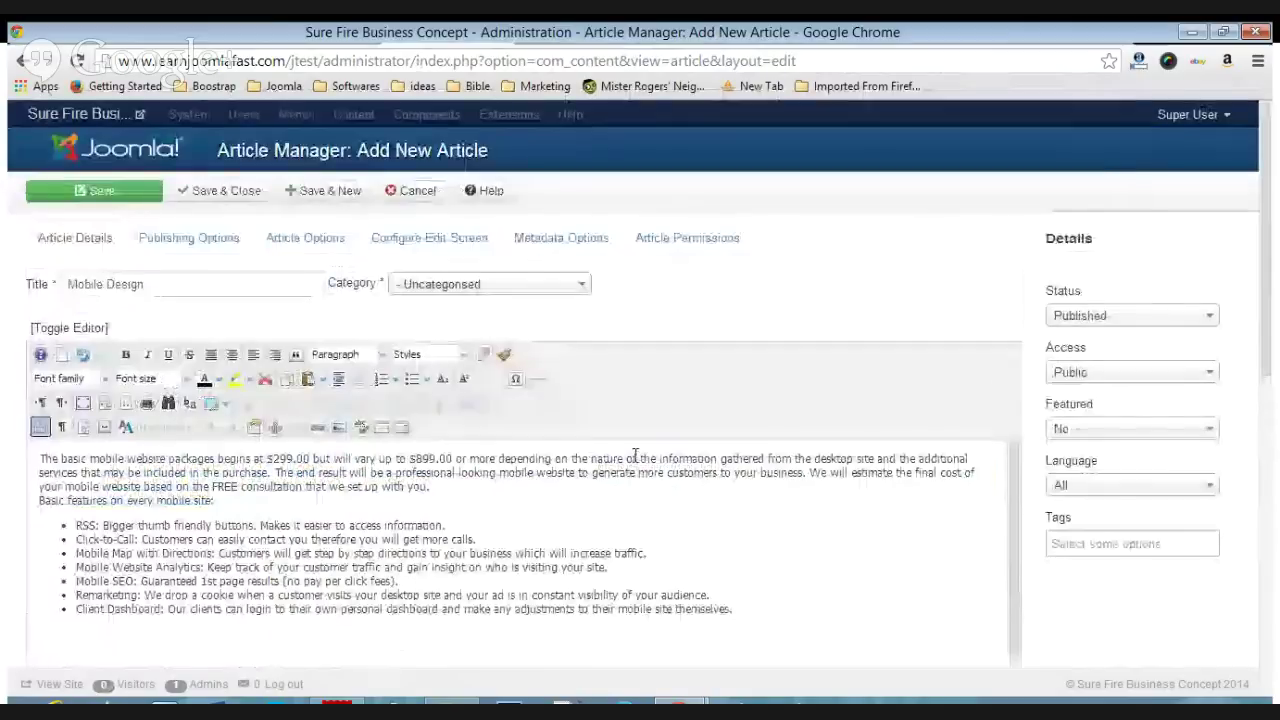
Save the Mobile Design article with Save & New and select the Online Strategy paragraph in Zoho Writer.
click(325, 190)
key(alt+Tab)
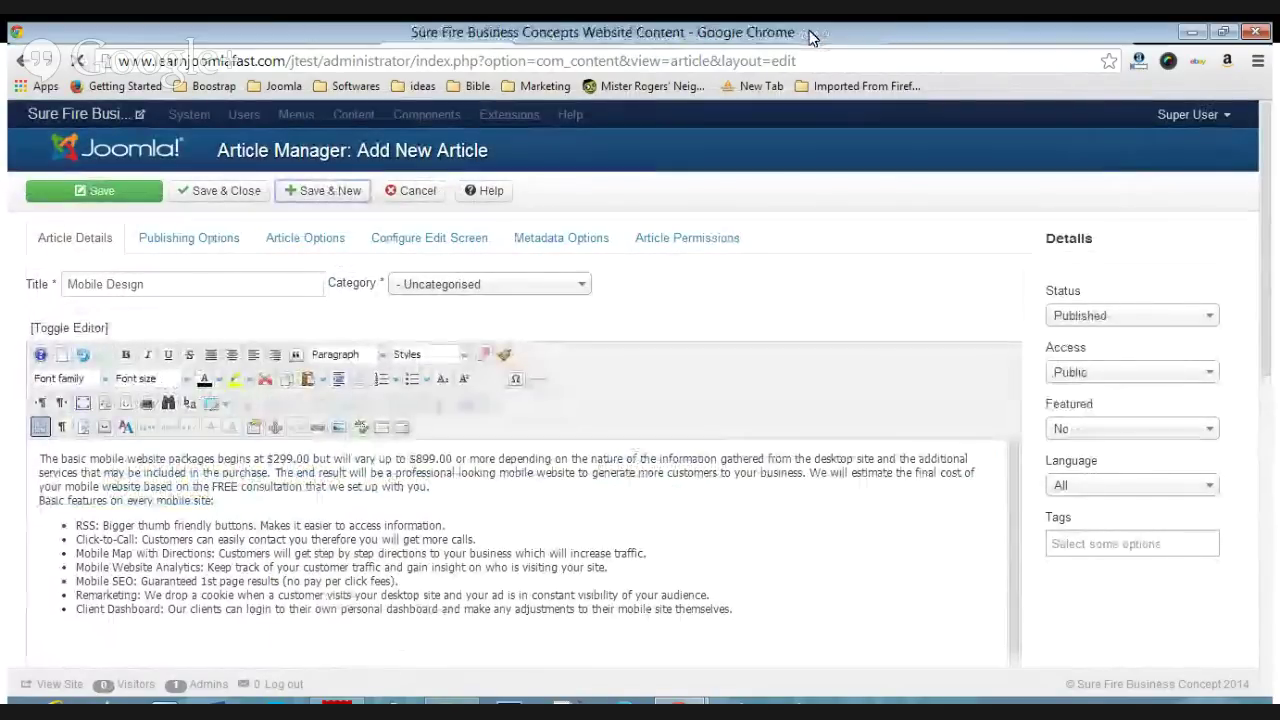
scroll(855, 447, down, 5)
scroll(840, 450, down, 3)
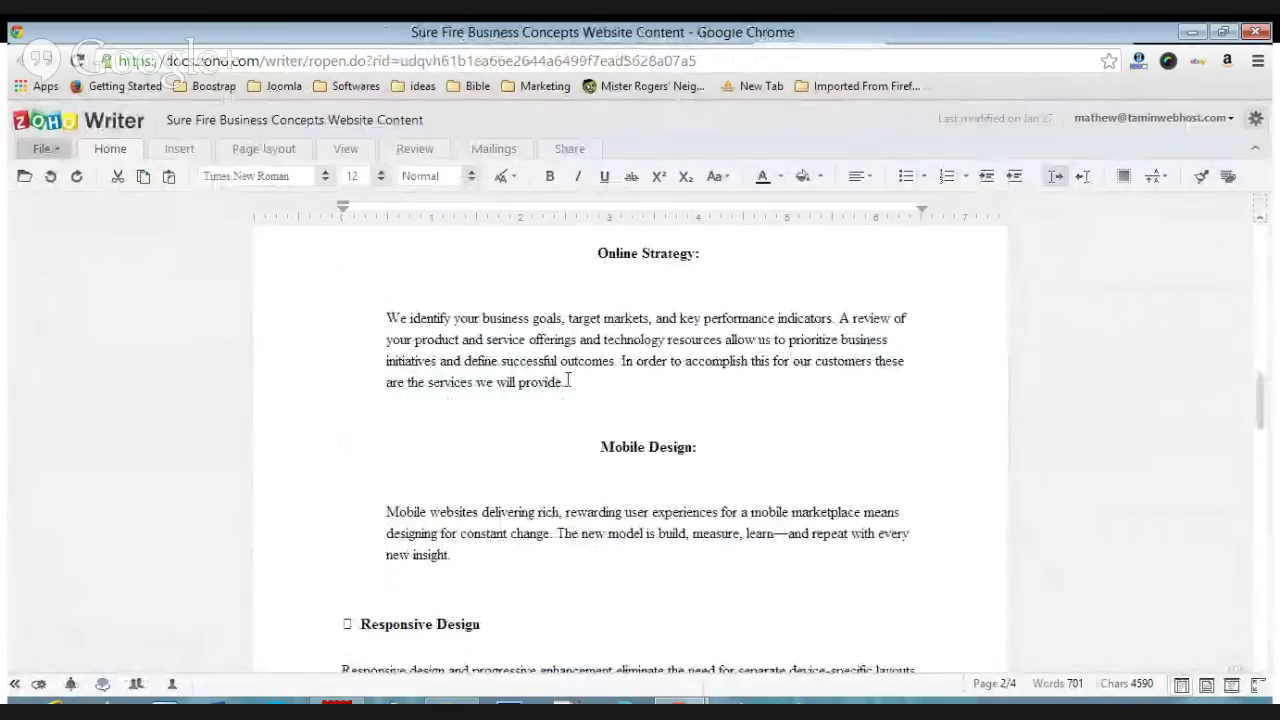
drag(566, 384, 392, 320)
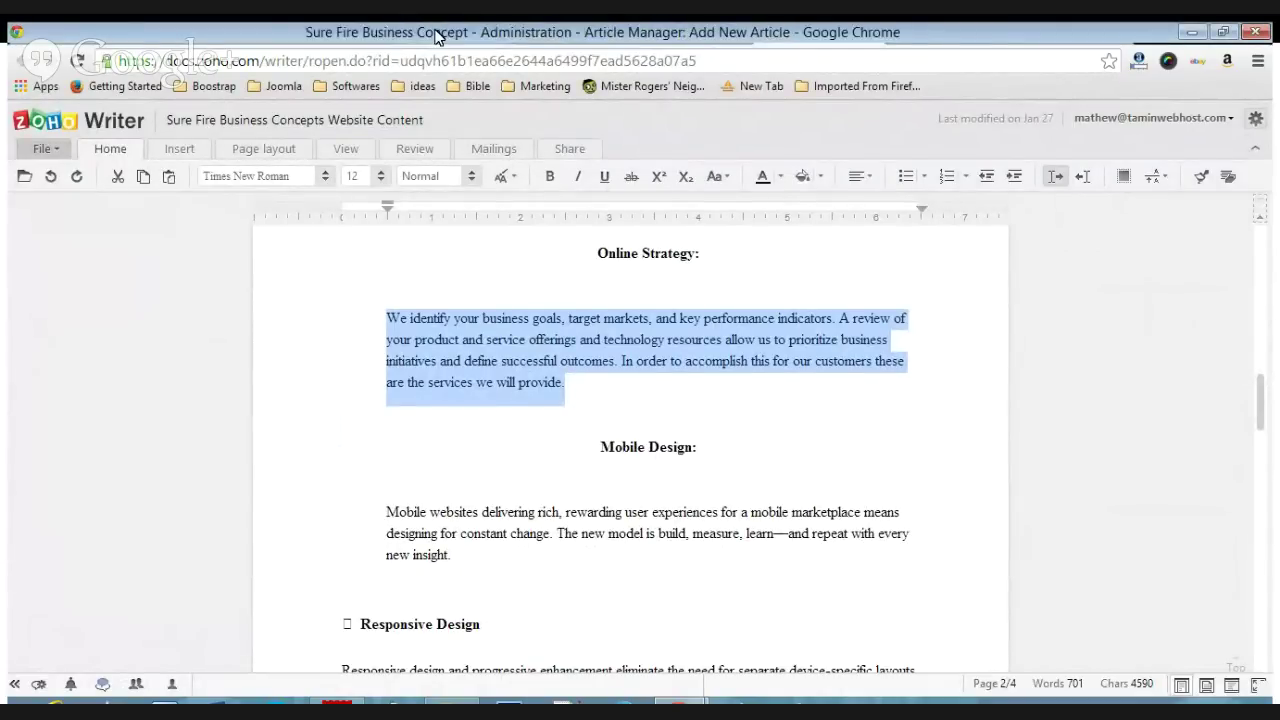
Paste the paragraph into the new article, title it 'Online strategy', and Save & New.
key(ctrl+Tab)
click(364, 603)
text(We identify your business goals, target markets, and key performance indicators. A review of your product and service offerngs and technology resources allow us to prioritize business initiatives and define successful outcomes. In order to accomplish this for our customers these are the services we will provide.)
click(228, 357)
text(Online st)
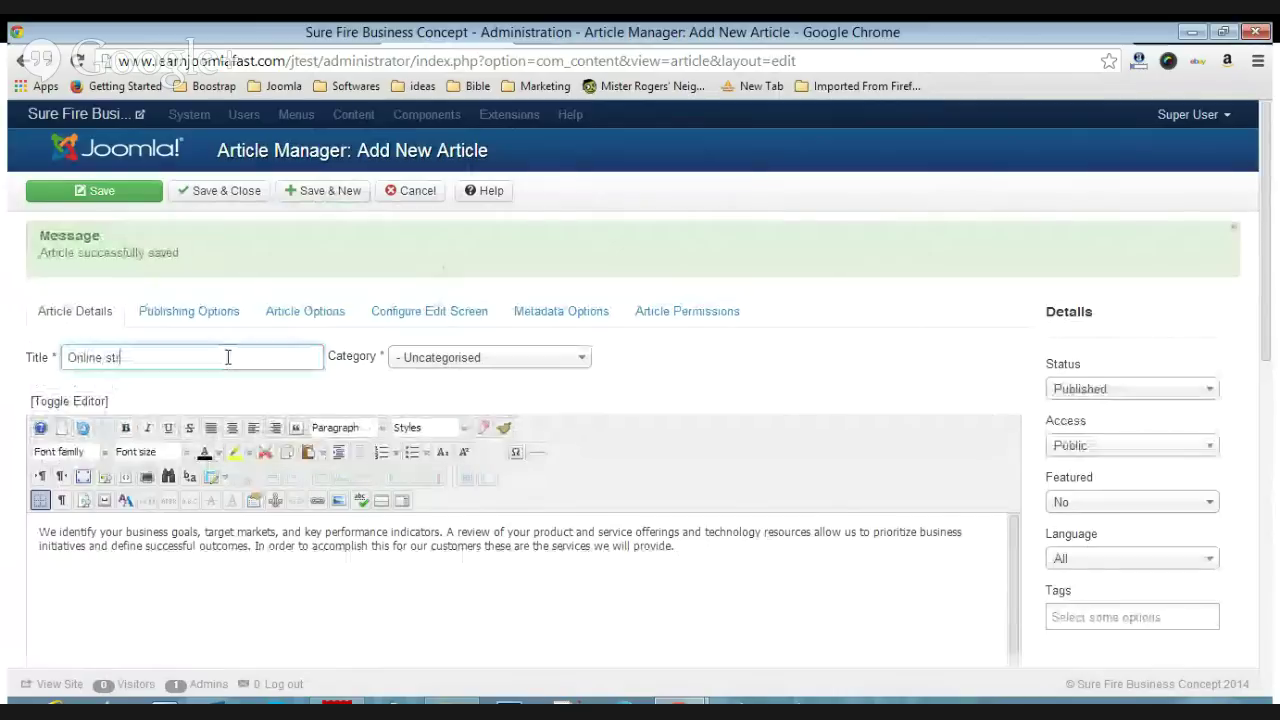
text(rategy)
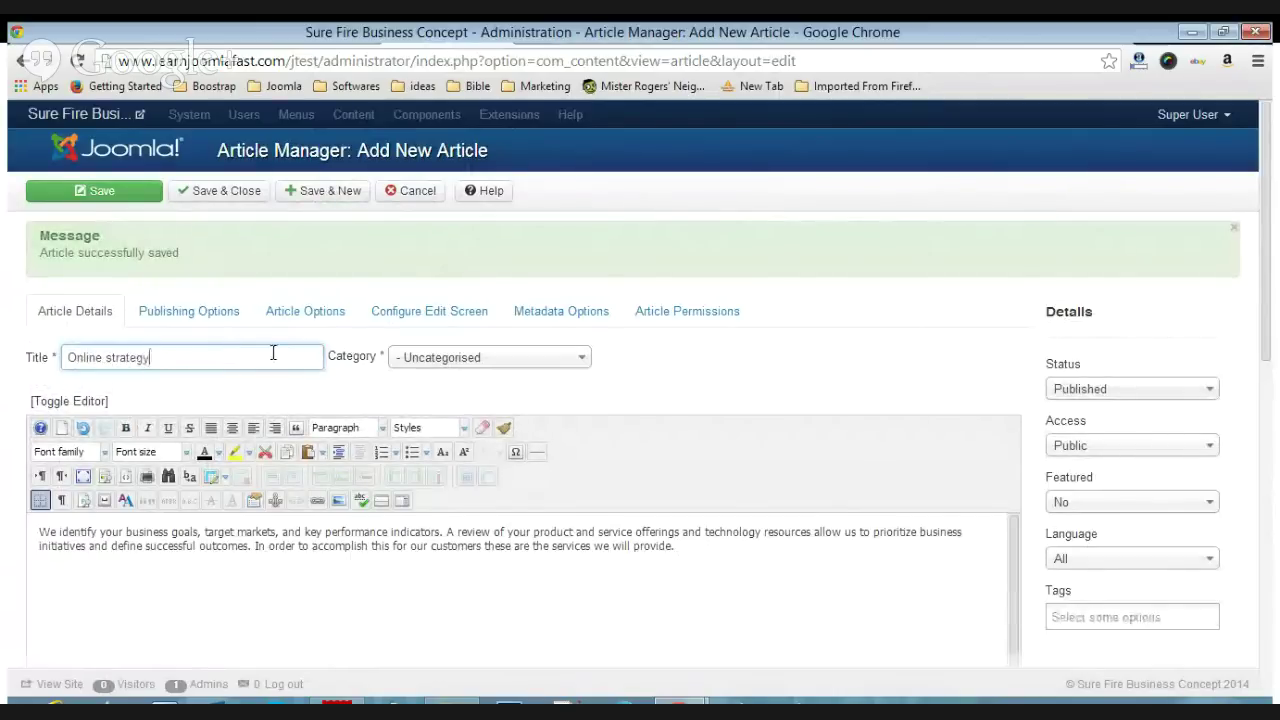
click(308, 196)
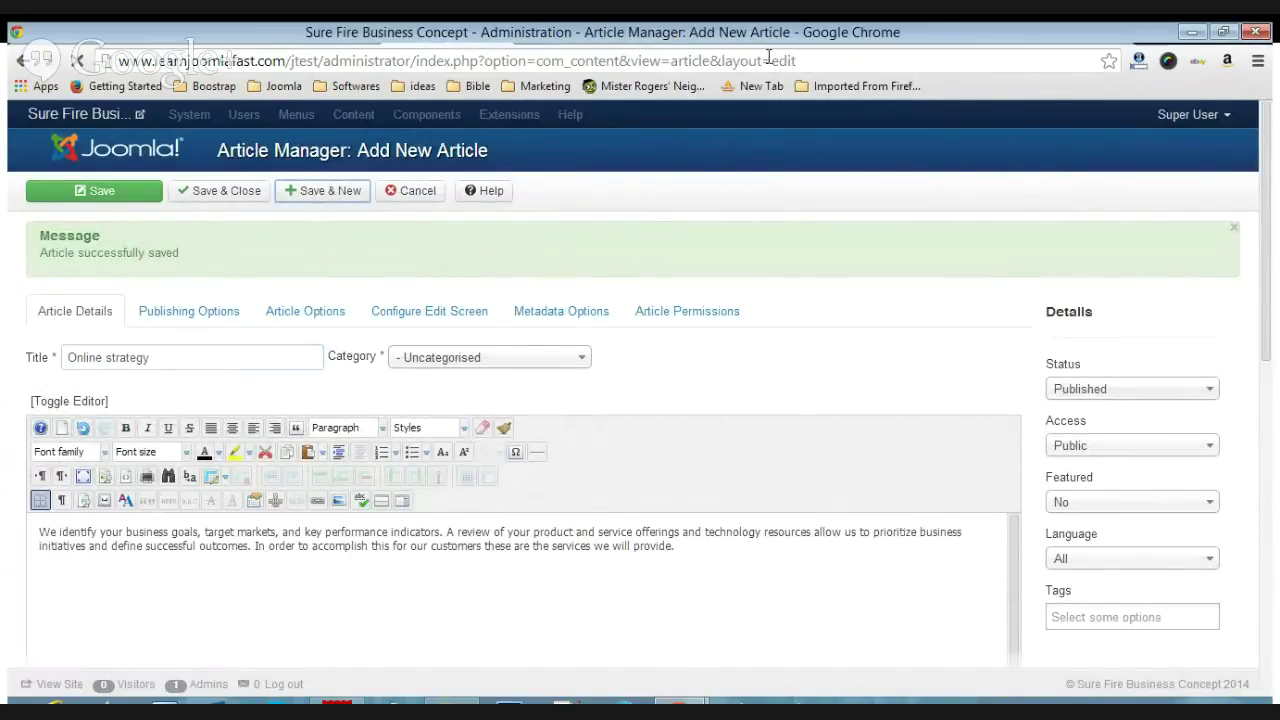
key(alt+Tab)
scroll(782, 374, down, 3)
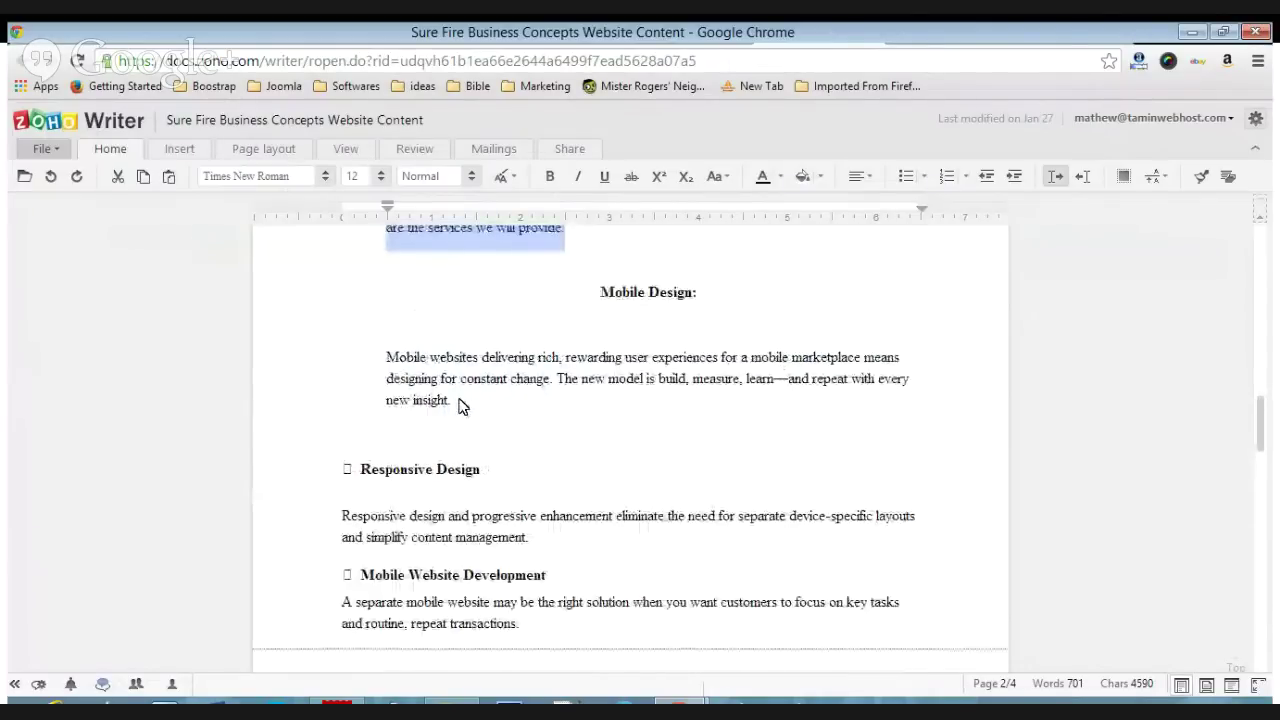
Paste the Mobile Design section, through Mobile Website Development, into the new article body.
drag(388, 357, 530, 318)
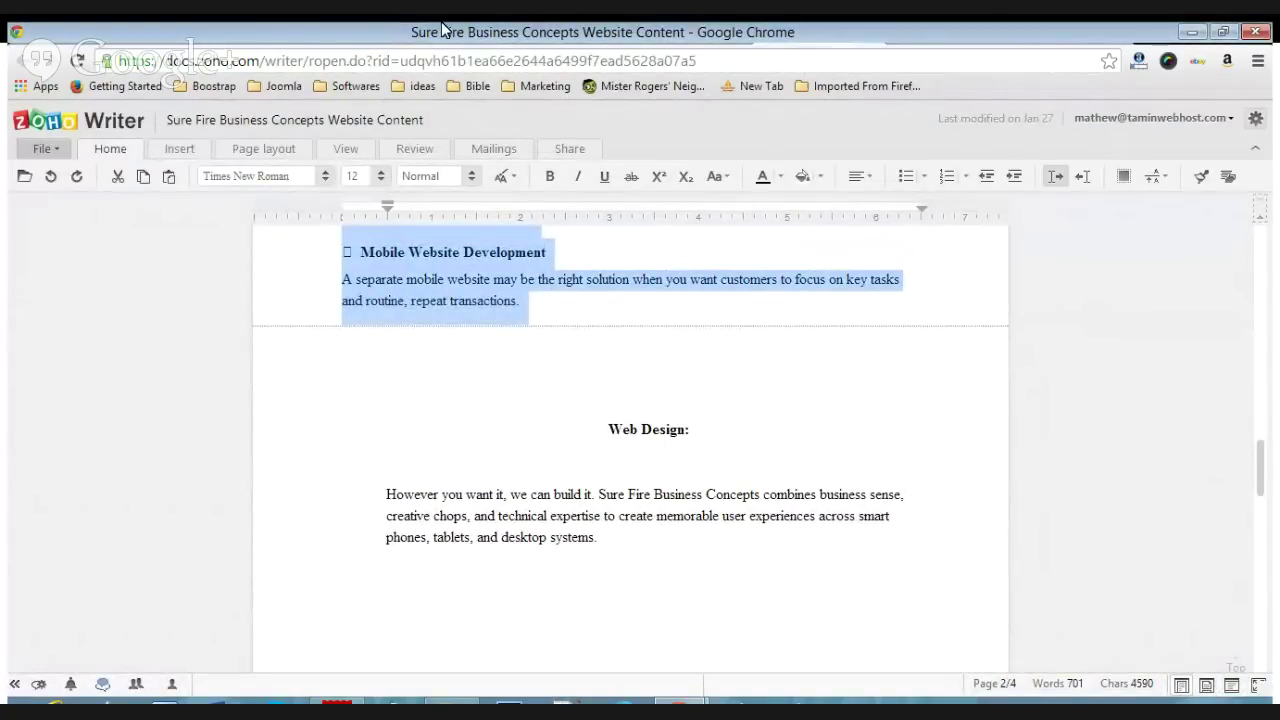
key(alt+Tab)
text(Mobile websites delivering rich, rewarding user experiences for a mobile marketplace means designing for constant change. The new model is build, measure, learn—and repeat with every new insight. Responsive Design Responsive design and progressive enhancement eliminate the need for separate device-specific layouts and simplify content management. Mobile Website Development A separate mobile website may be the right solution when you want customers to focus on key tasks and routine, repeat transactions.)
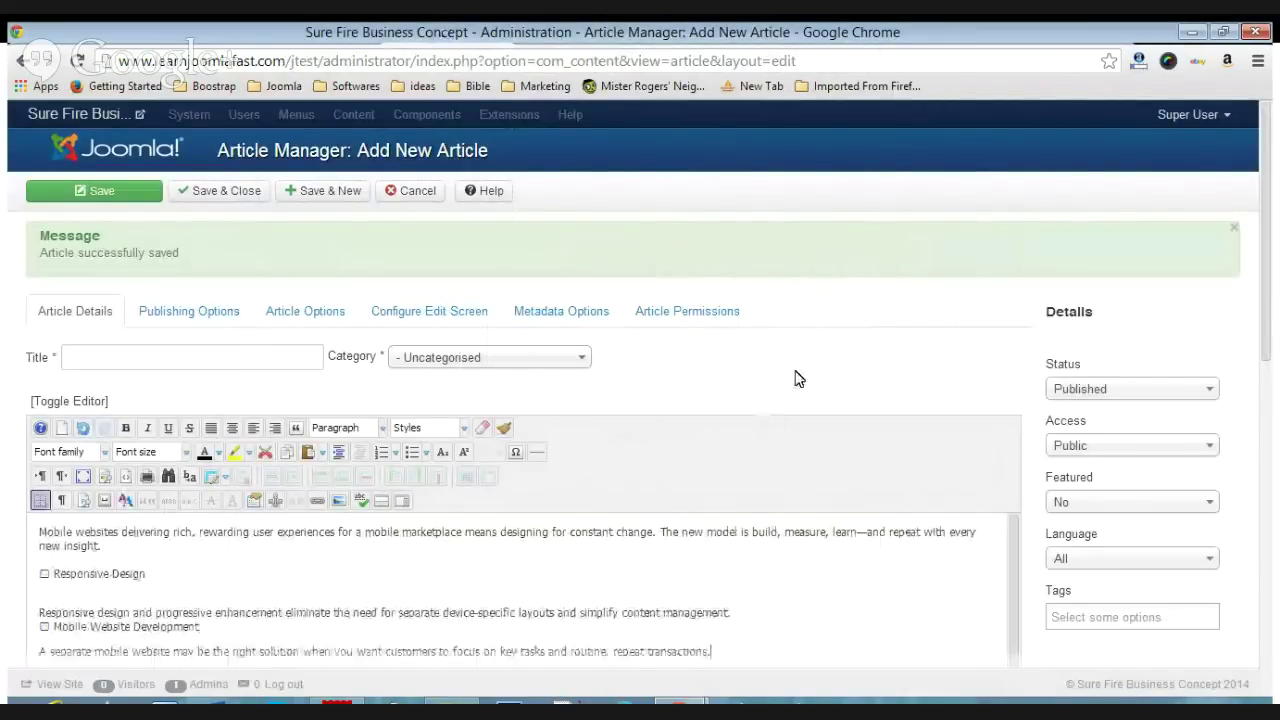
Check the Zoho Writer document, then title the Joomla article 'Mobile Design'.
key(alt+Tab)
scroll(923, 471, up, 15)
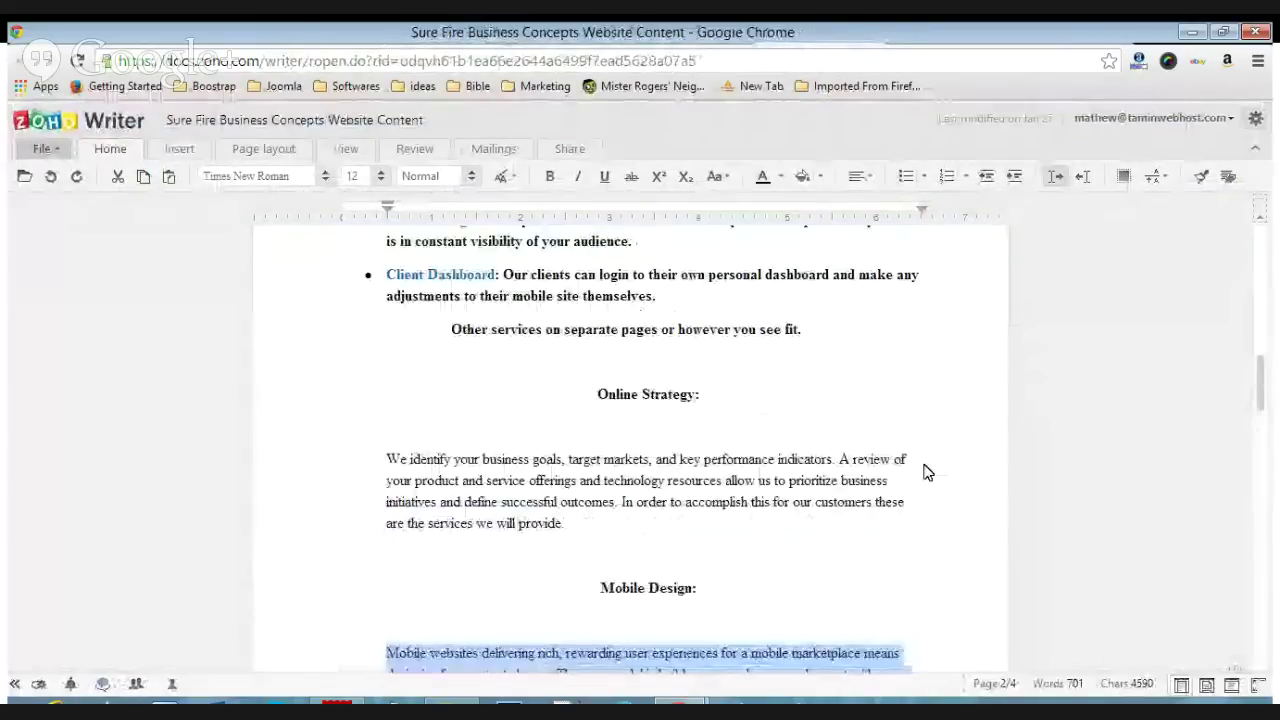
scroll(925, 472, up, 3)
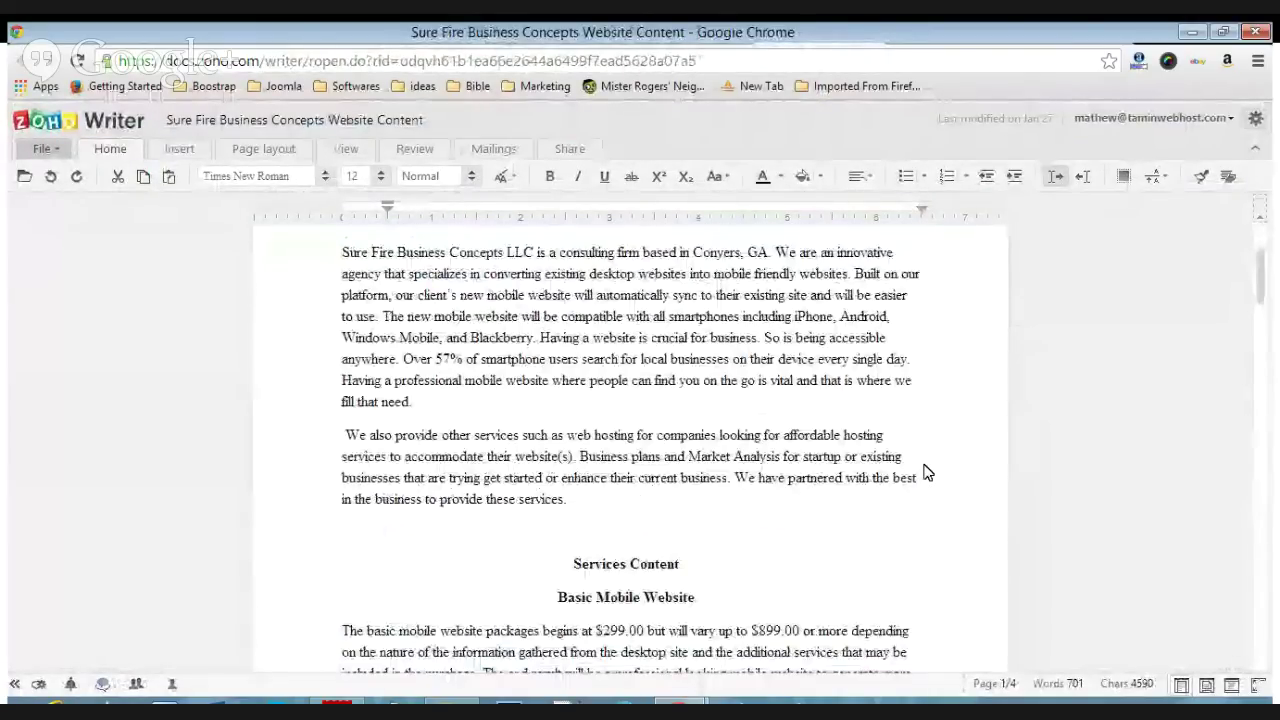
scroll(925, 472, down, 10)
scroll(923, 471, down, 3)
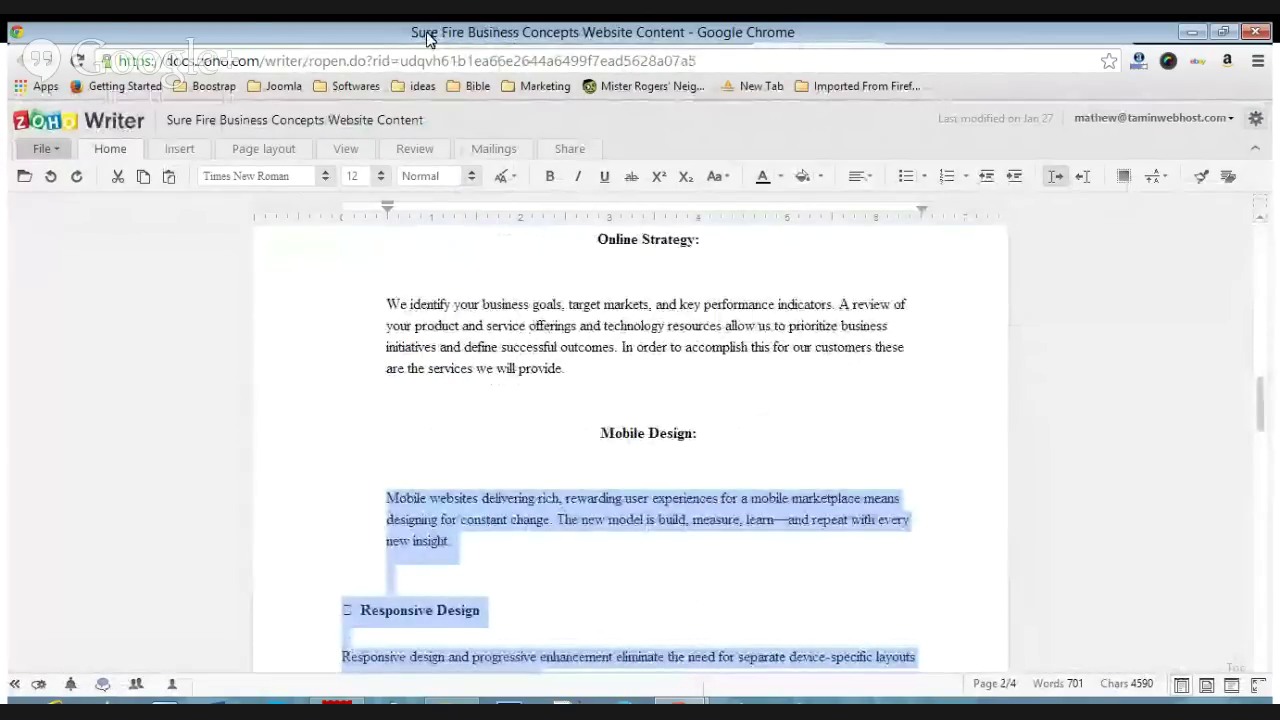
key(alt+Tab)
click(249, 366)
text(Mobile Design Premium)
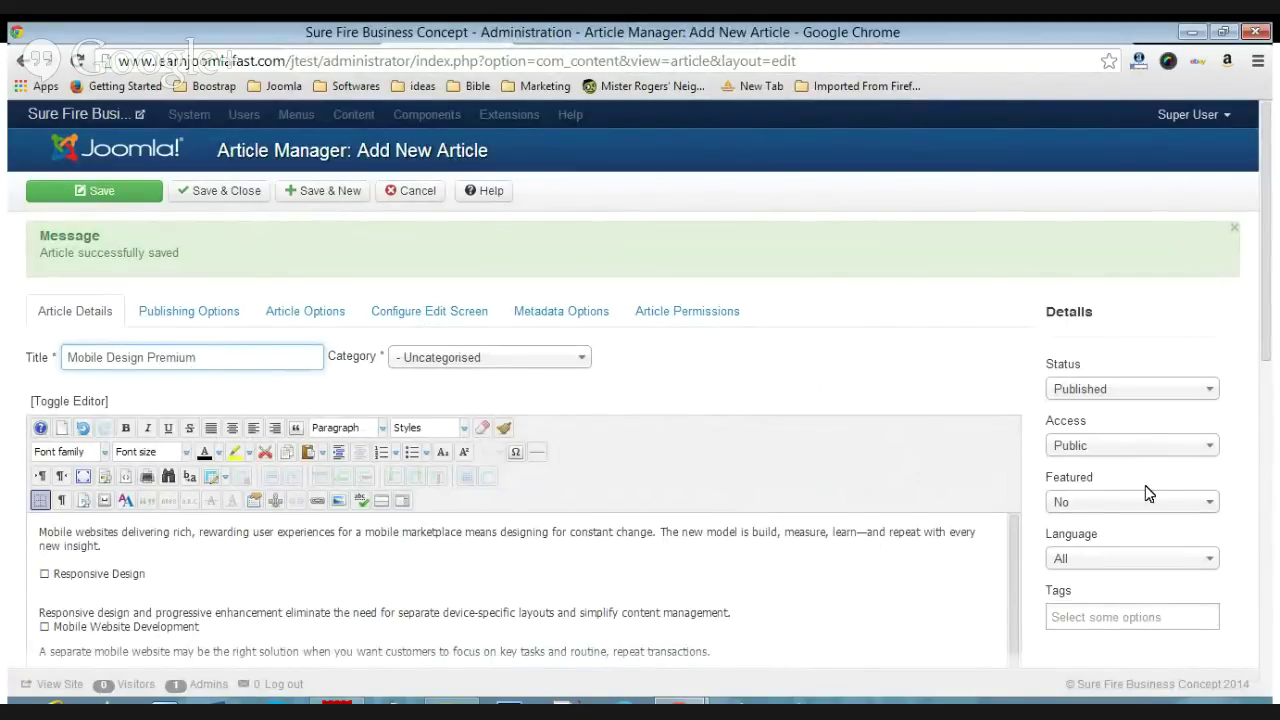
Delete the stray empty lines and checkbox symbols, then bullet the Responsive Design to transactions text.
scroll(270, 470, down, 2)
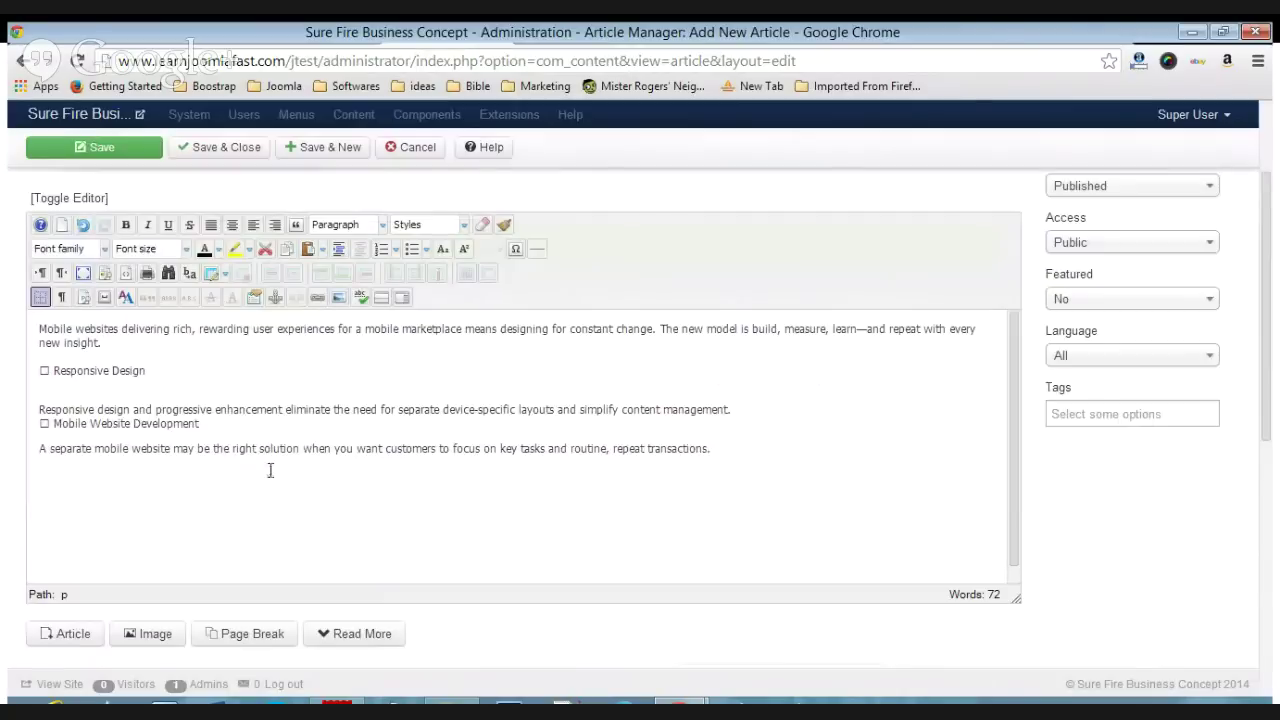
click(64, 388)
key(BackSpace)
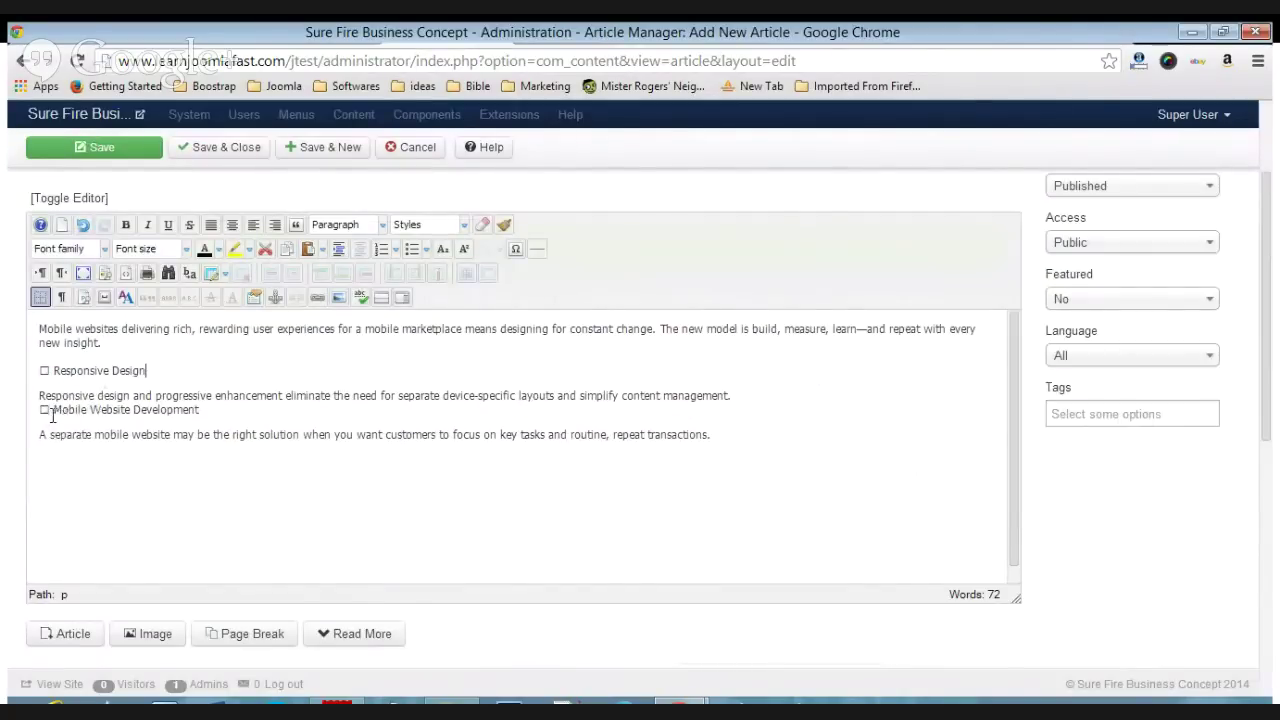
key(BackSpace)
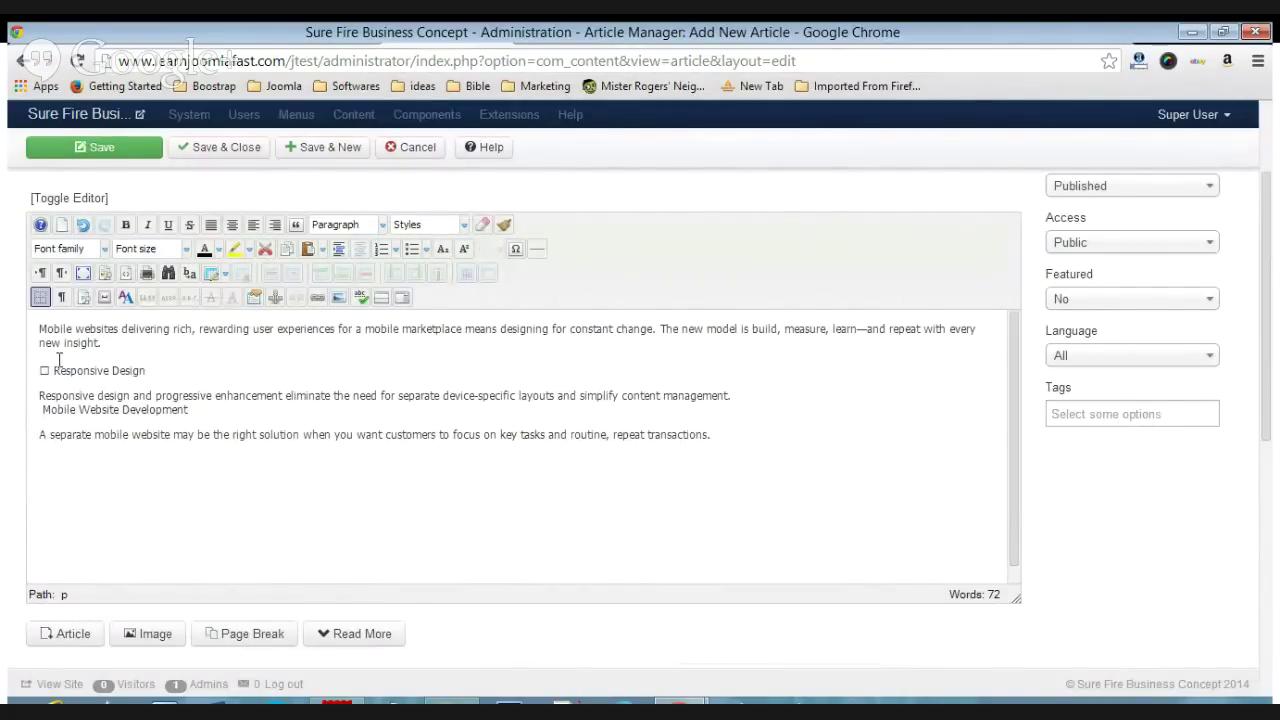
drag(42, 363, 40, 358)
key(BackSpace)
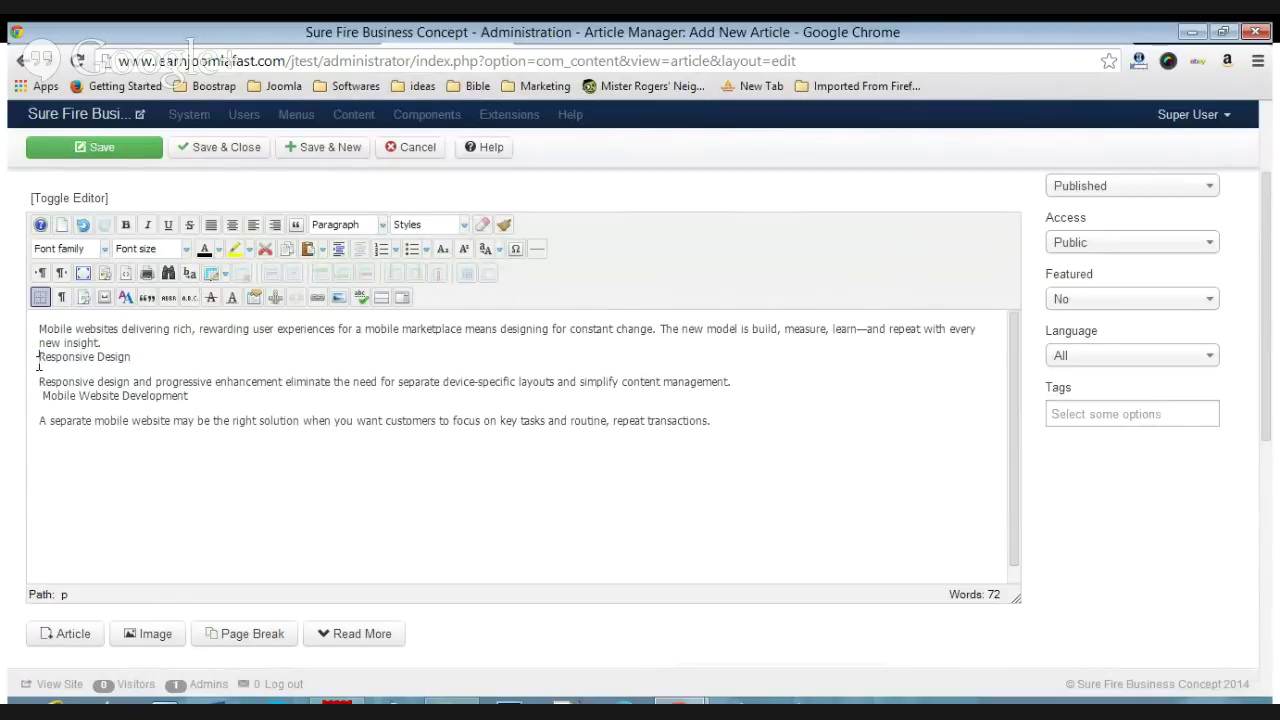
drag(730, 432, 57, 360)
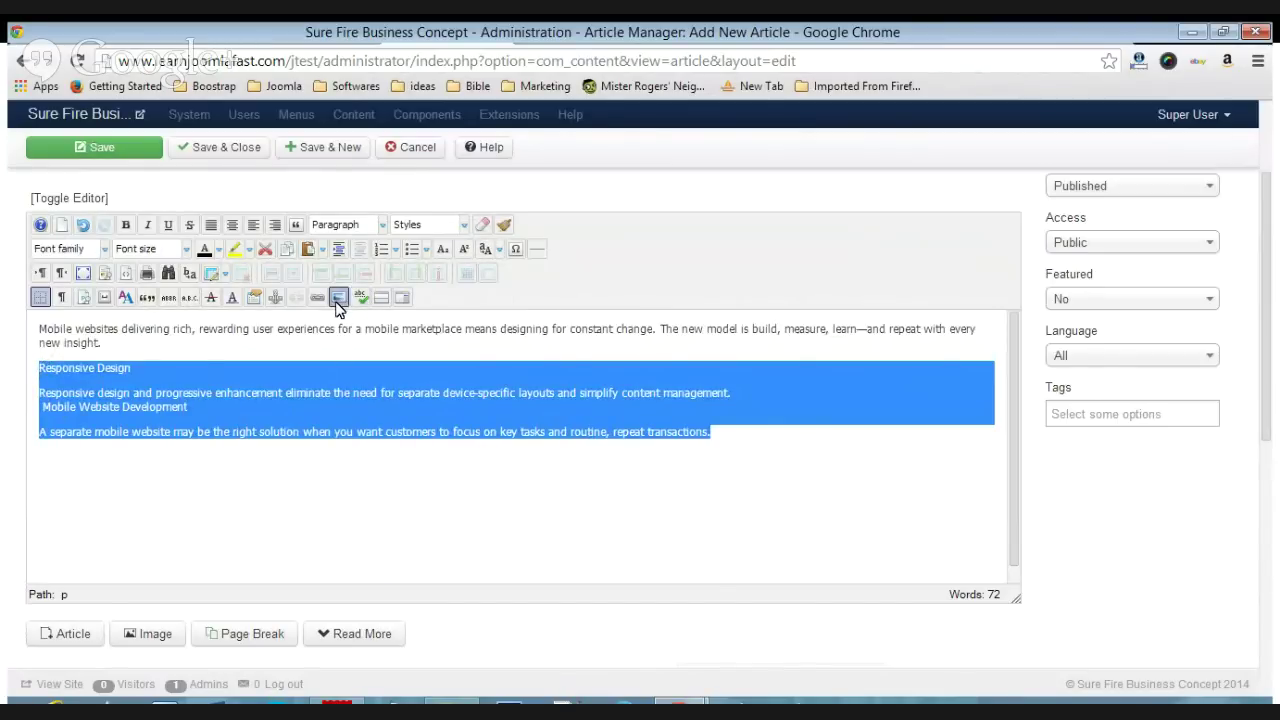
click(412, 249)
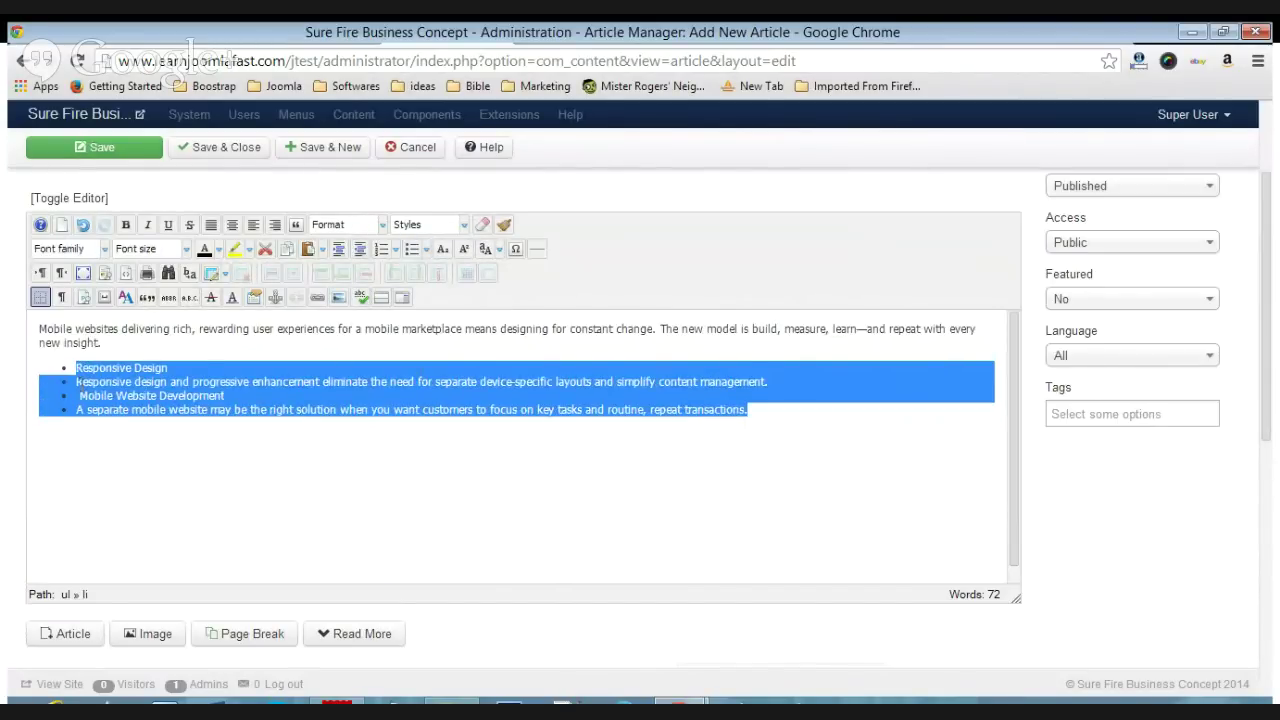
Put each description under its bullet and add a blank line after Responsive design, then Save & New.
click(215, 437)
key(BackSpace)
key(shift+Return)
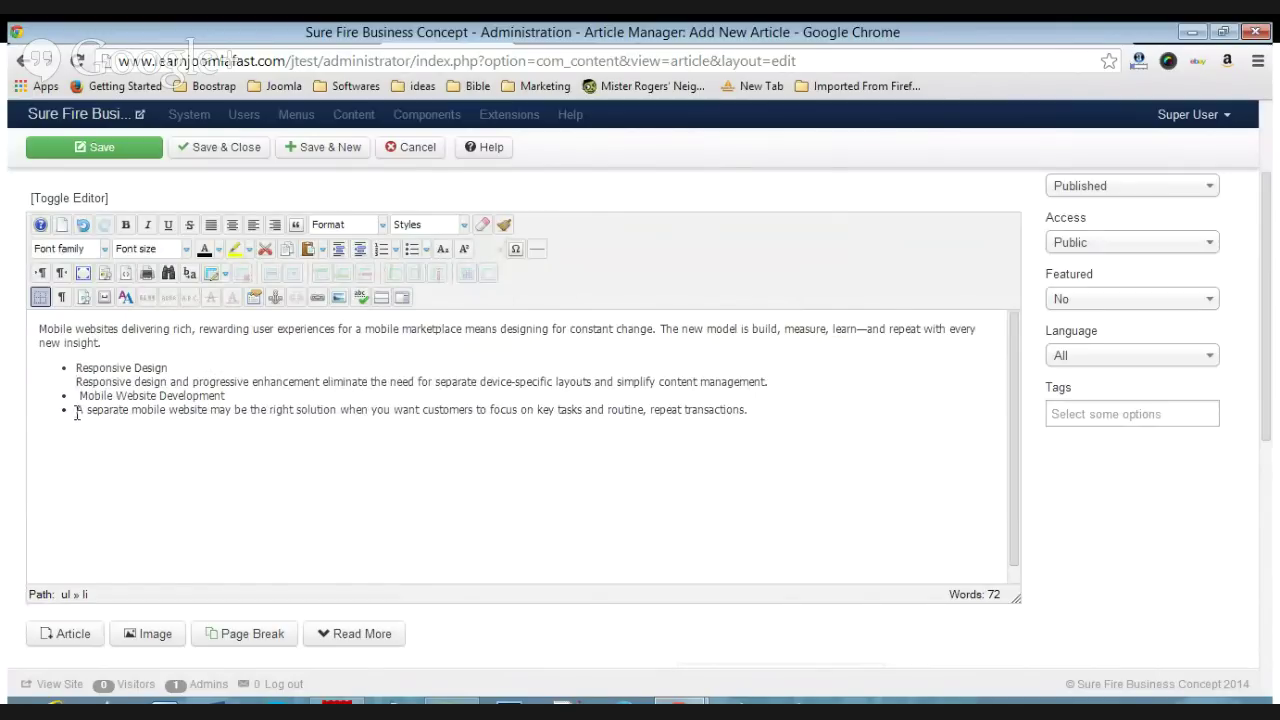
key(BackSpace)
key(shift+Return)
key(Delete)
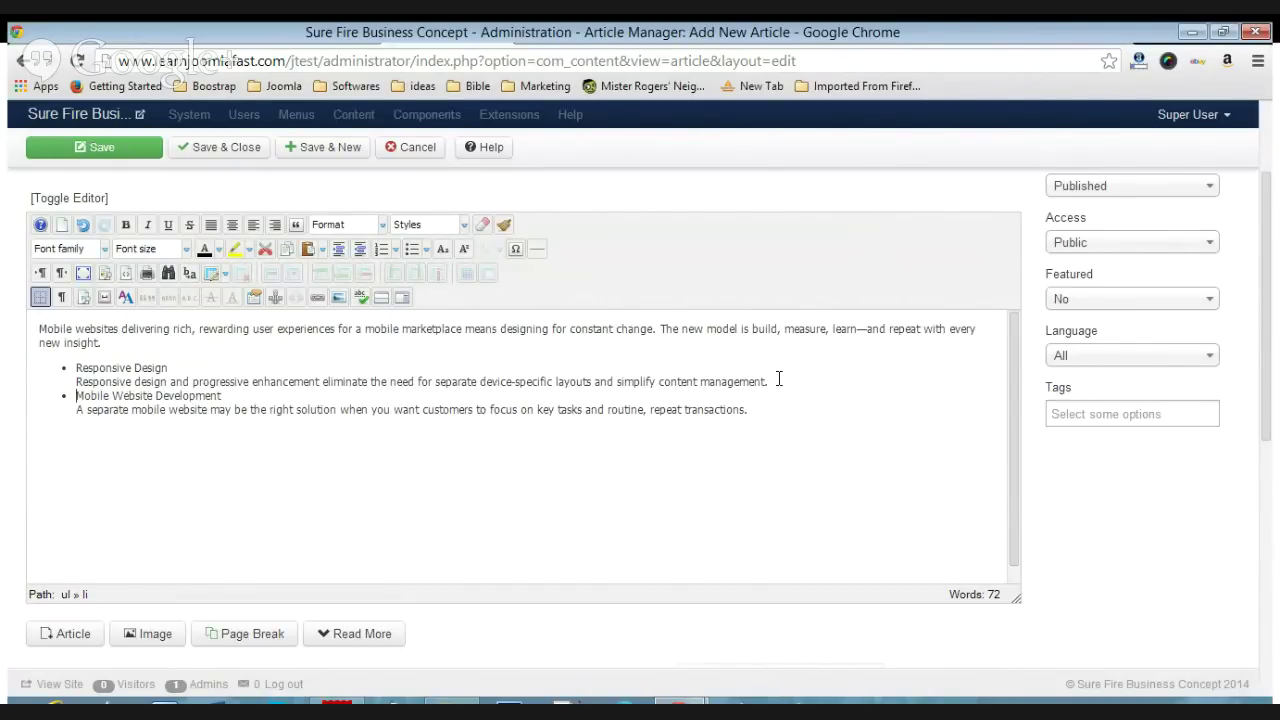
click(781, 380)
key(shift+Return)
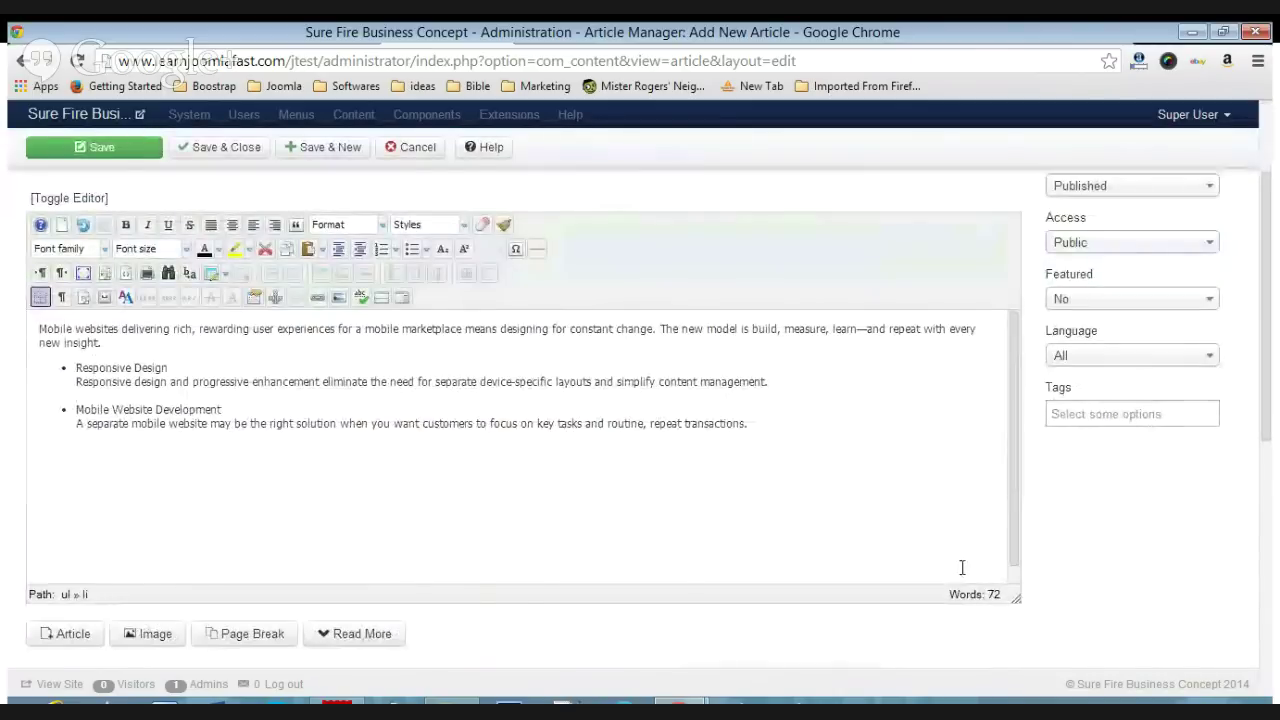
click(94, 147)
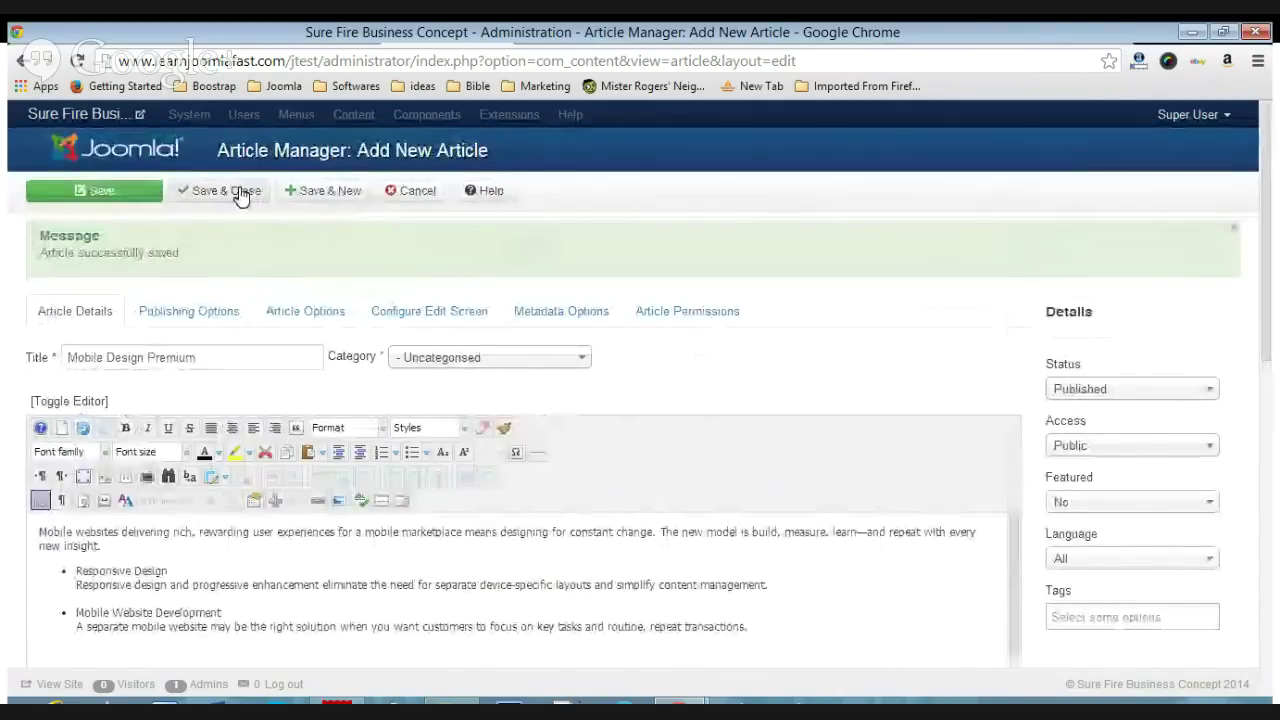
click(328, 190)
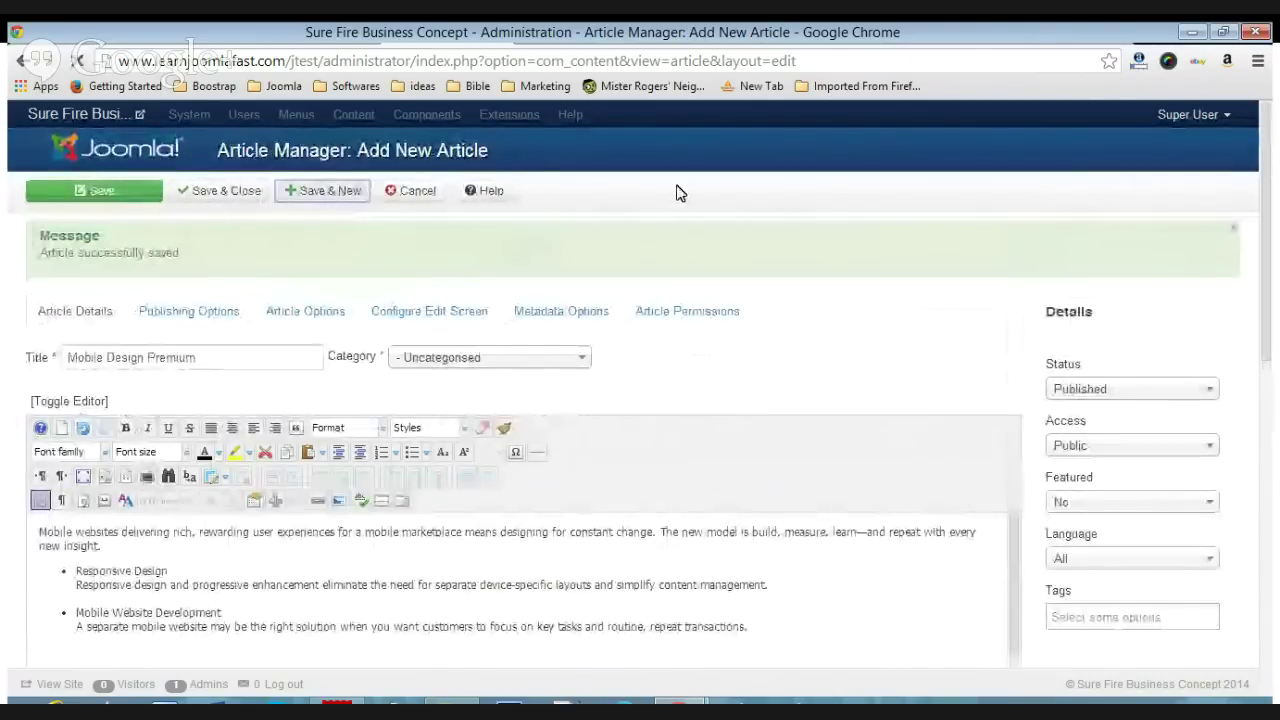
Copy the Web Design paragraph from Zoho Writer into the new article's body.
key(alt+Tab)
scroll(797, 448, down, 5)
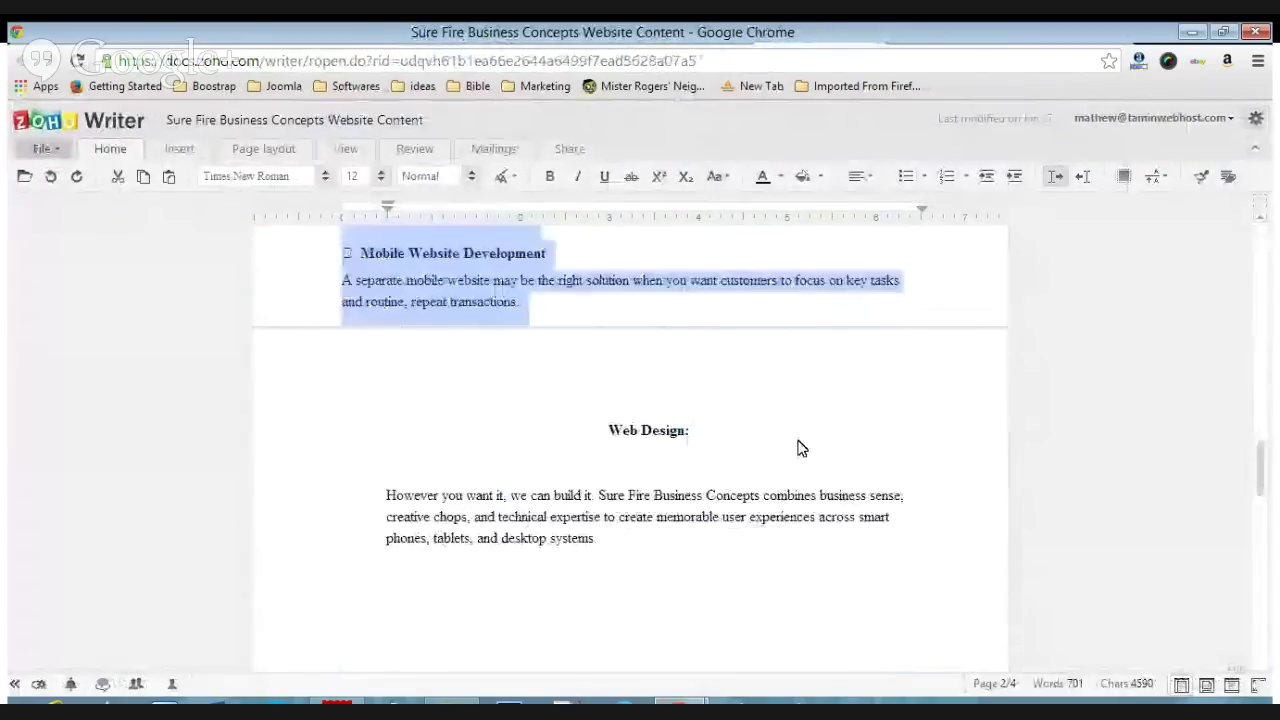
scroll(797, 448, down, 2)
drag(600, 386, 388, 342)
key(ctrl+c)
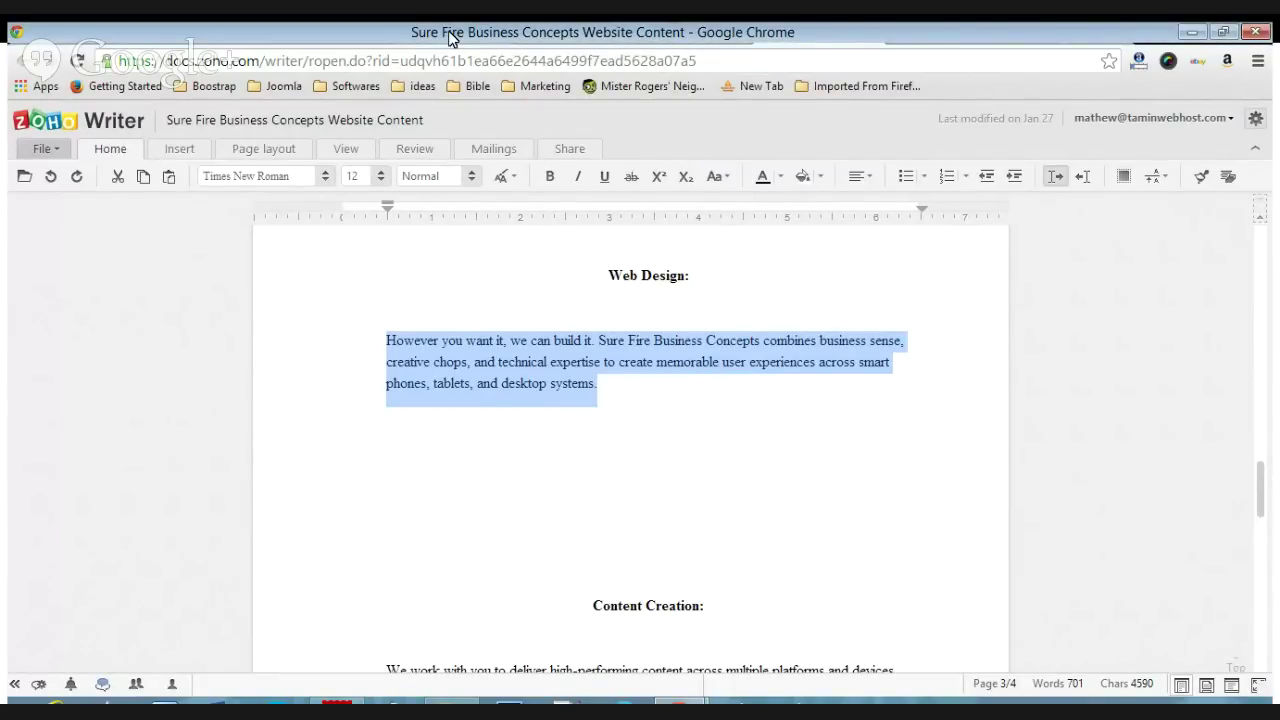
key(alt+Tab)
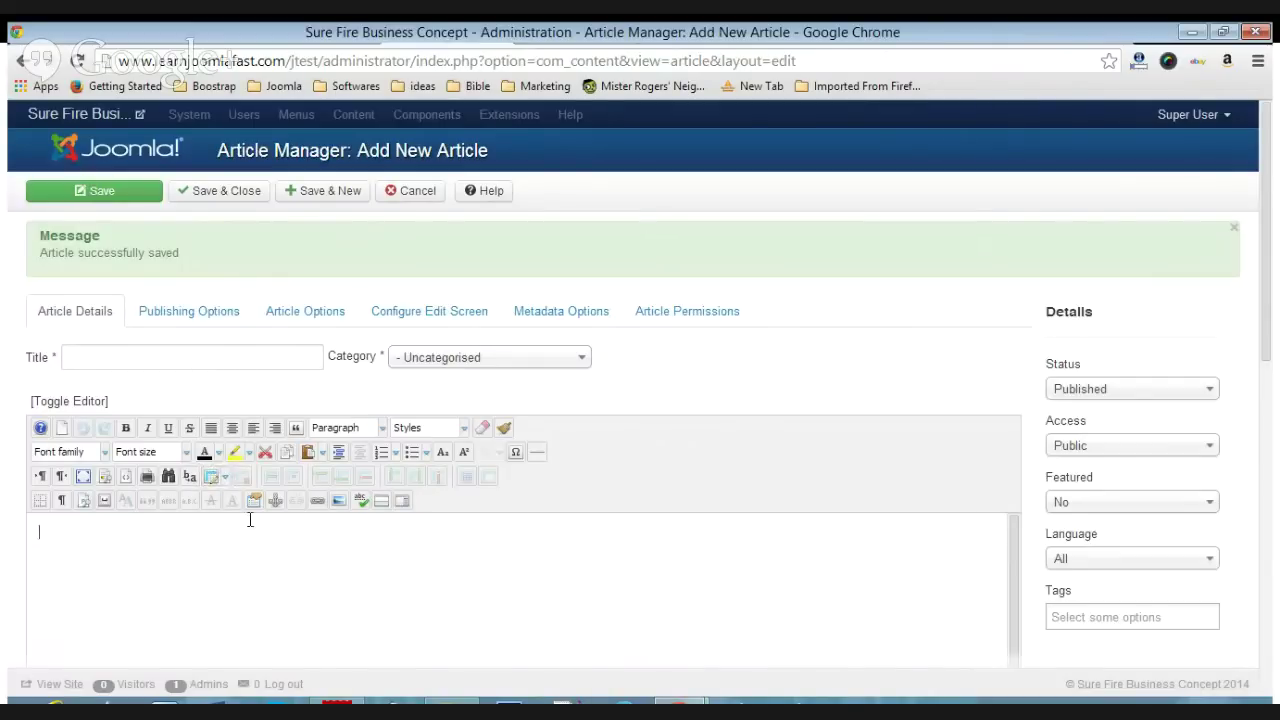
key(ctrl+v)
Title the article Web Design and save it with Save & New.
click(208, 346)
text(Web D)
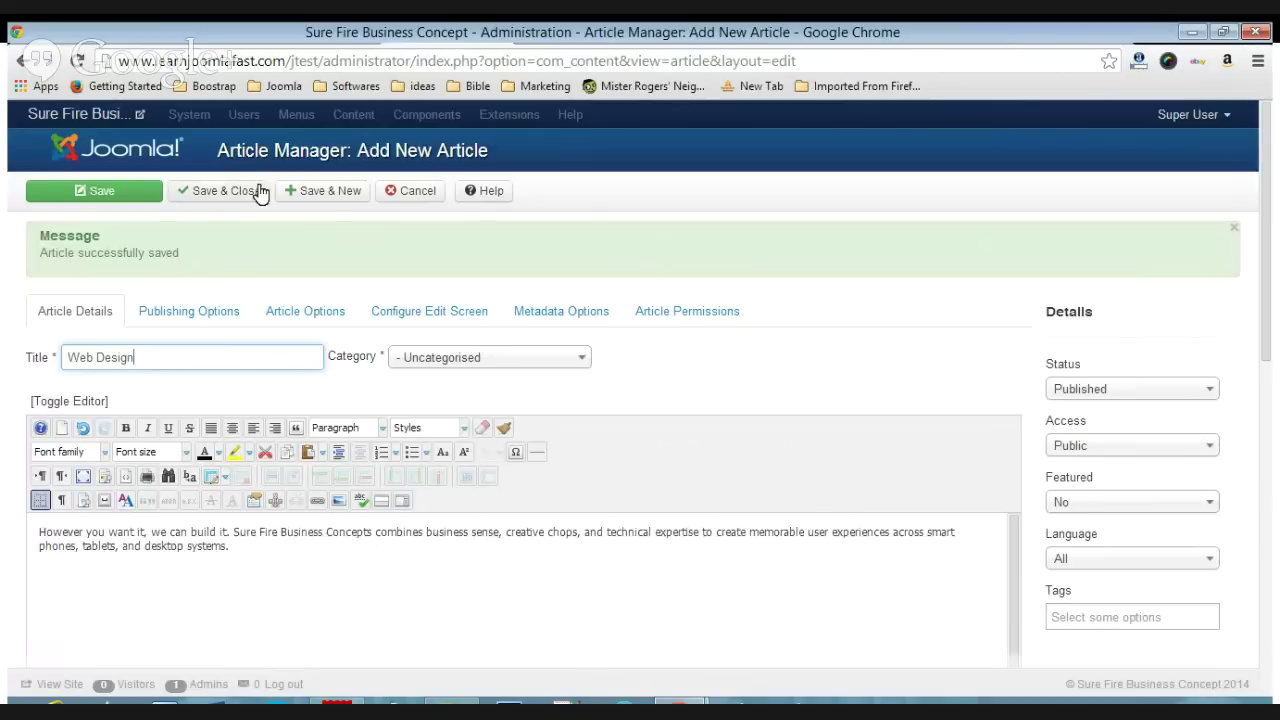
click(300, 196)
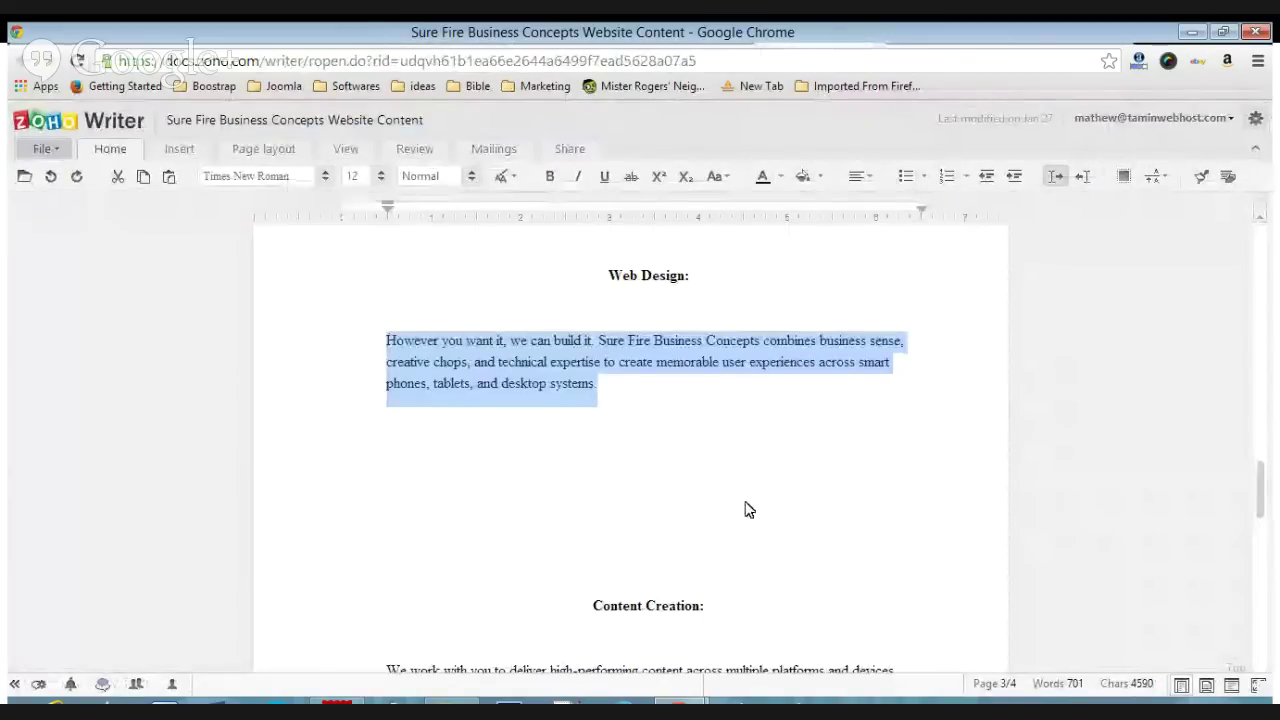
Copy the Content Creation section from Zoho Writer and paste it into the blank Joomla article.
scroll(746, 509, down, 3)
drag(386, 352, 652, 312)
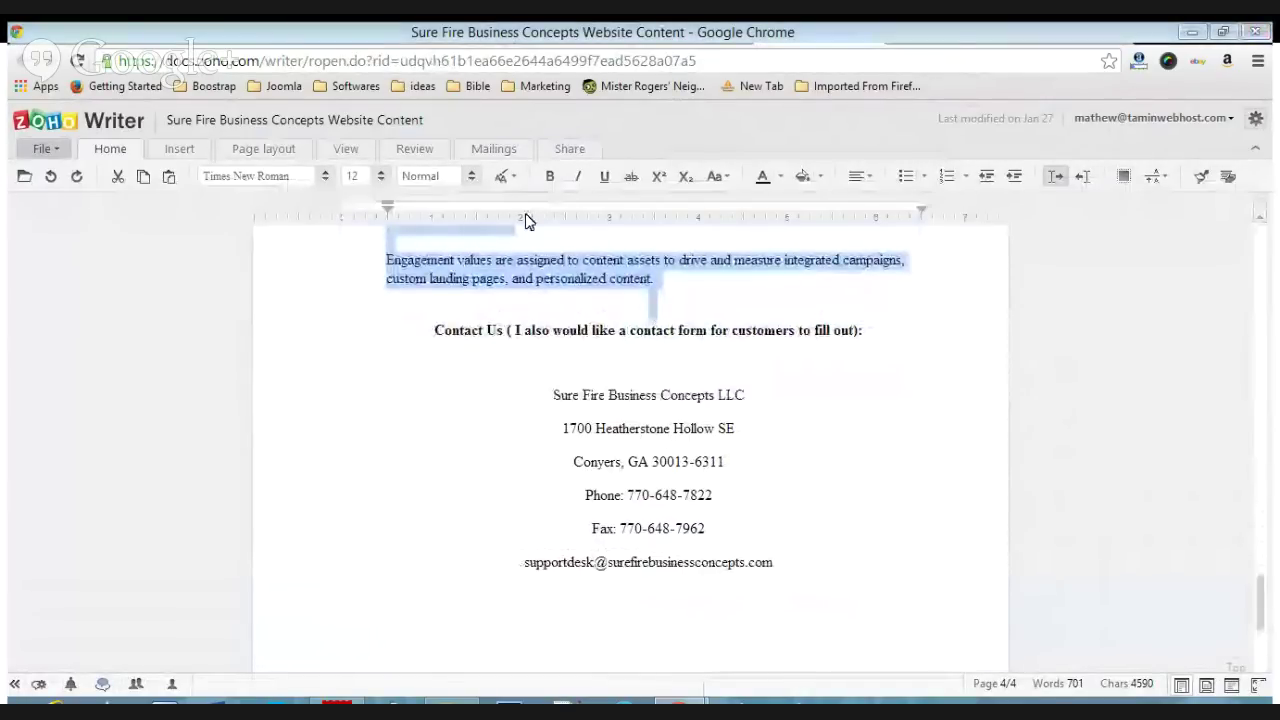
key(ctrl+Tab)
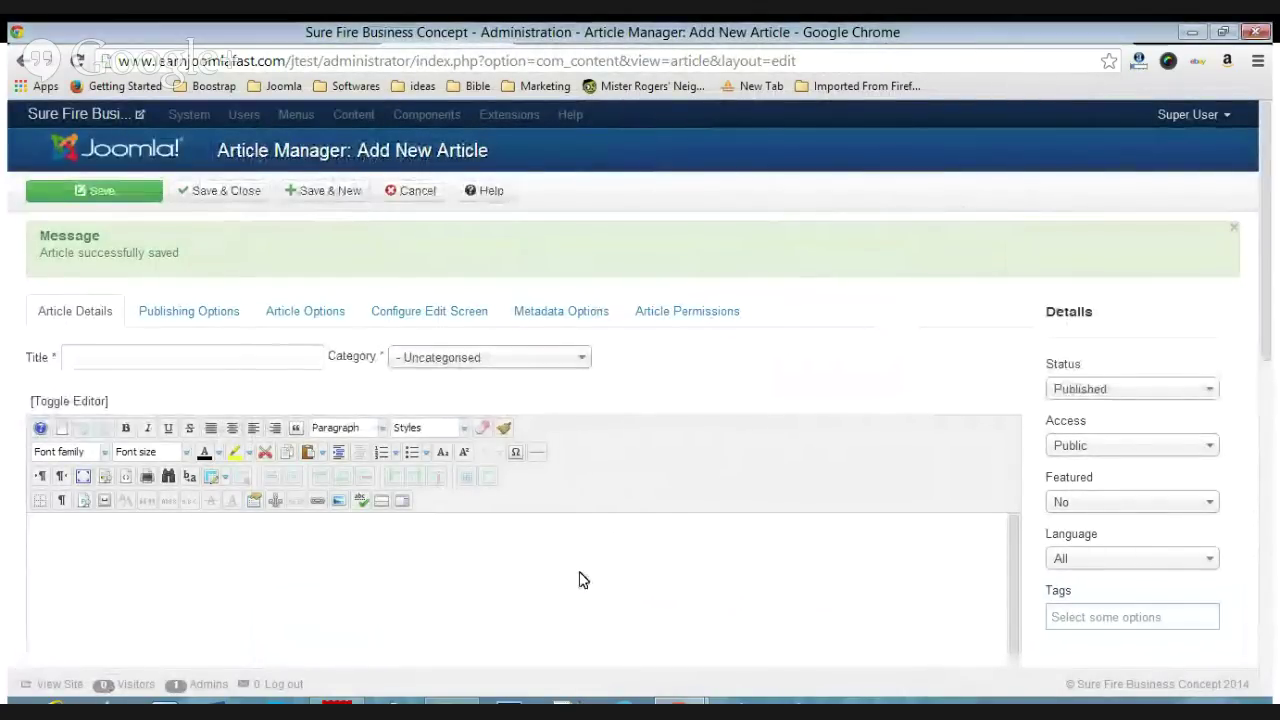
key(ctrl+v)
Title the new article 'Content creation'.
click(229, 350)
text(Content c)
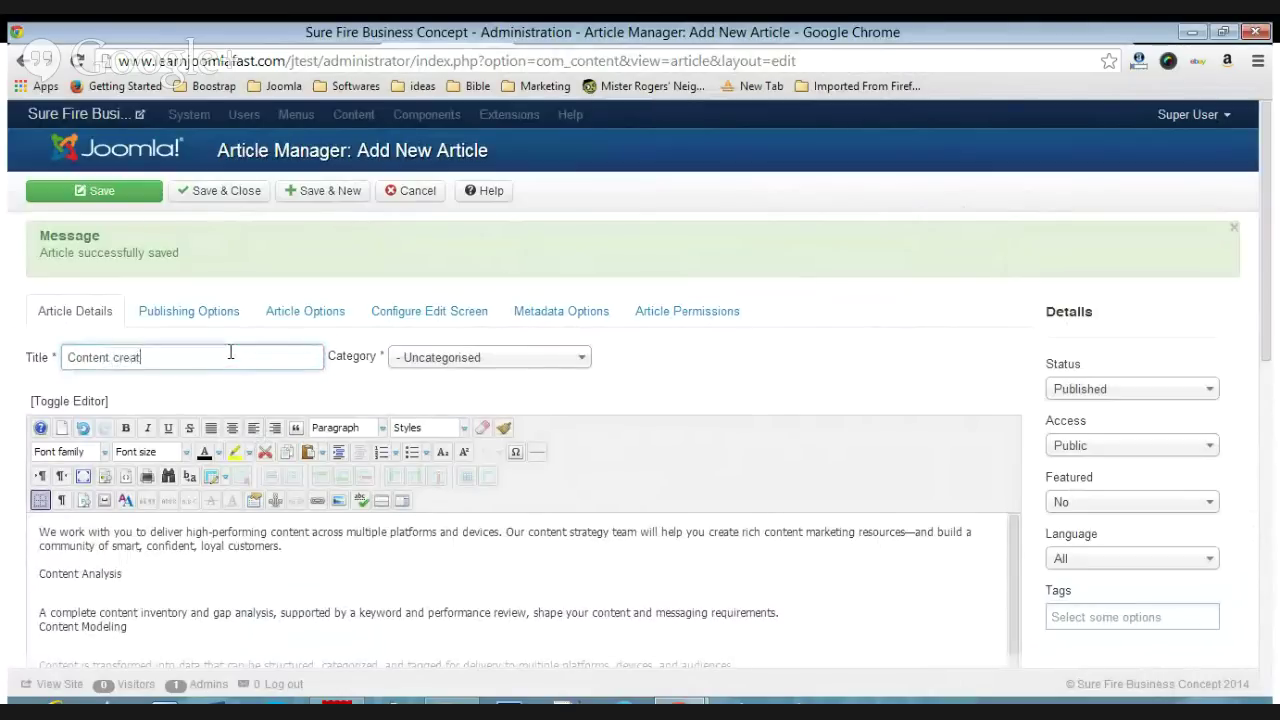
scroll(606, 366, down, 5)
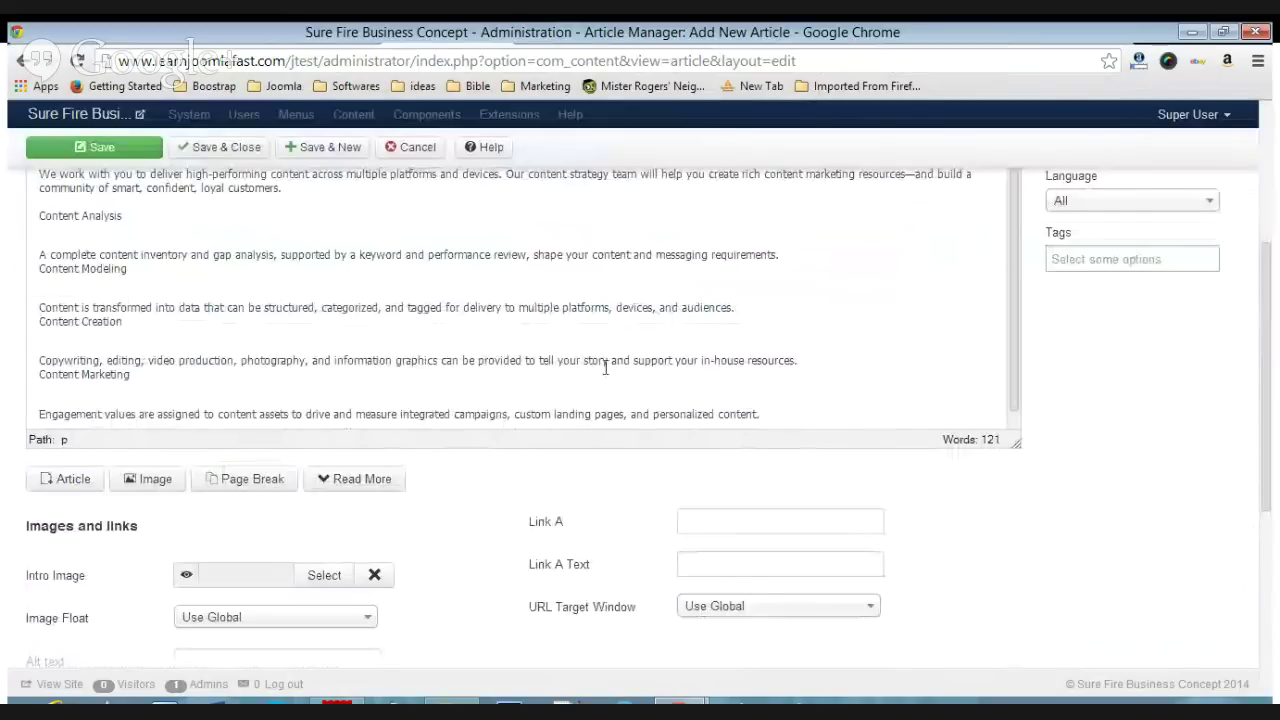
scroll(714, 449, up, 3)
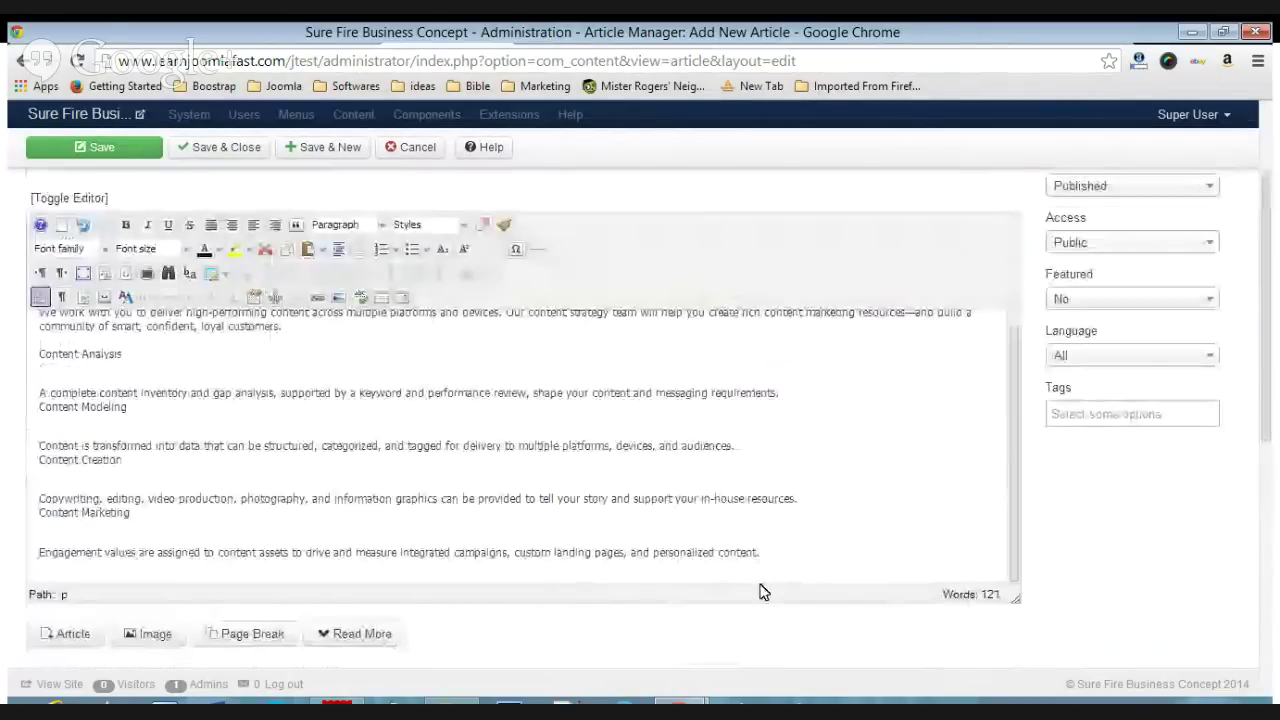
Compare the pasted service sections against the original layout in Zoho Writer.
drag(762, 555, 39, 392)
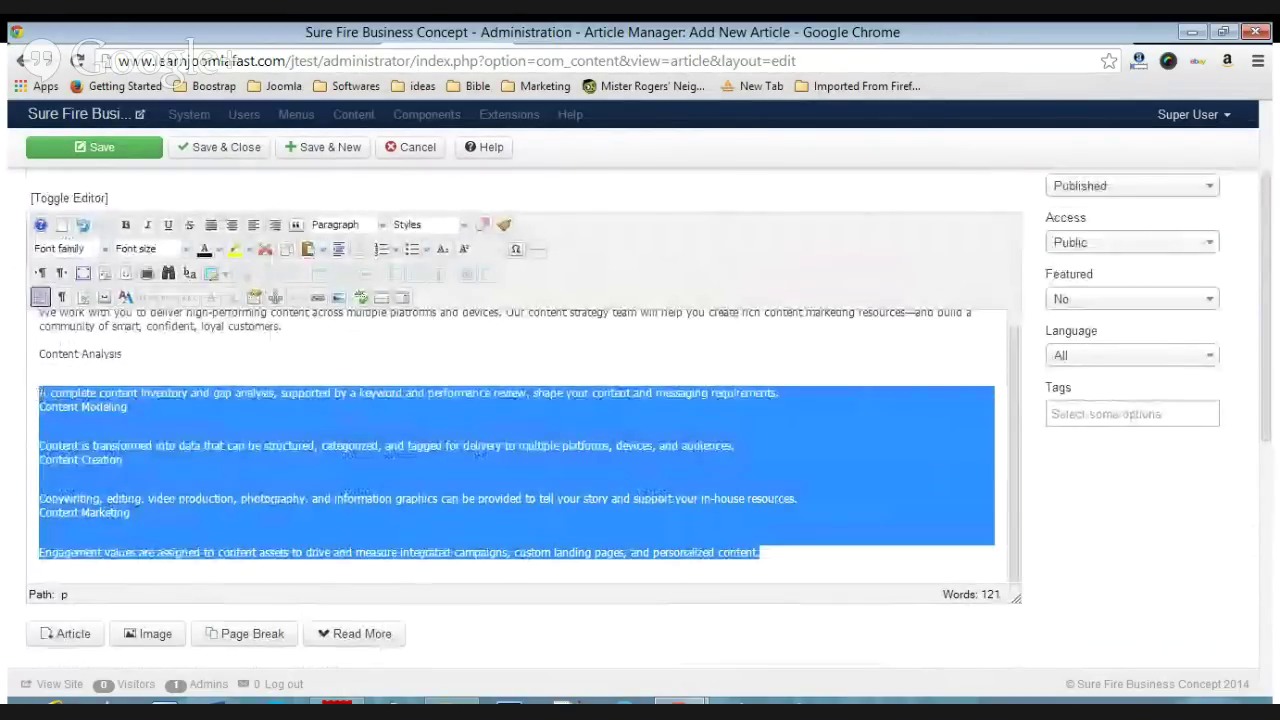
key(alt+Tab)
scroll(800, 351, up, 3)
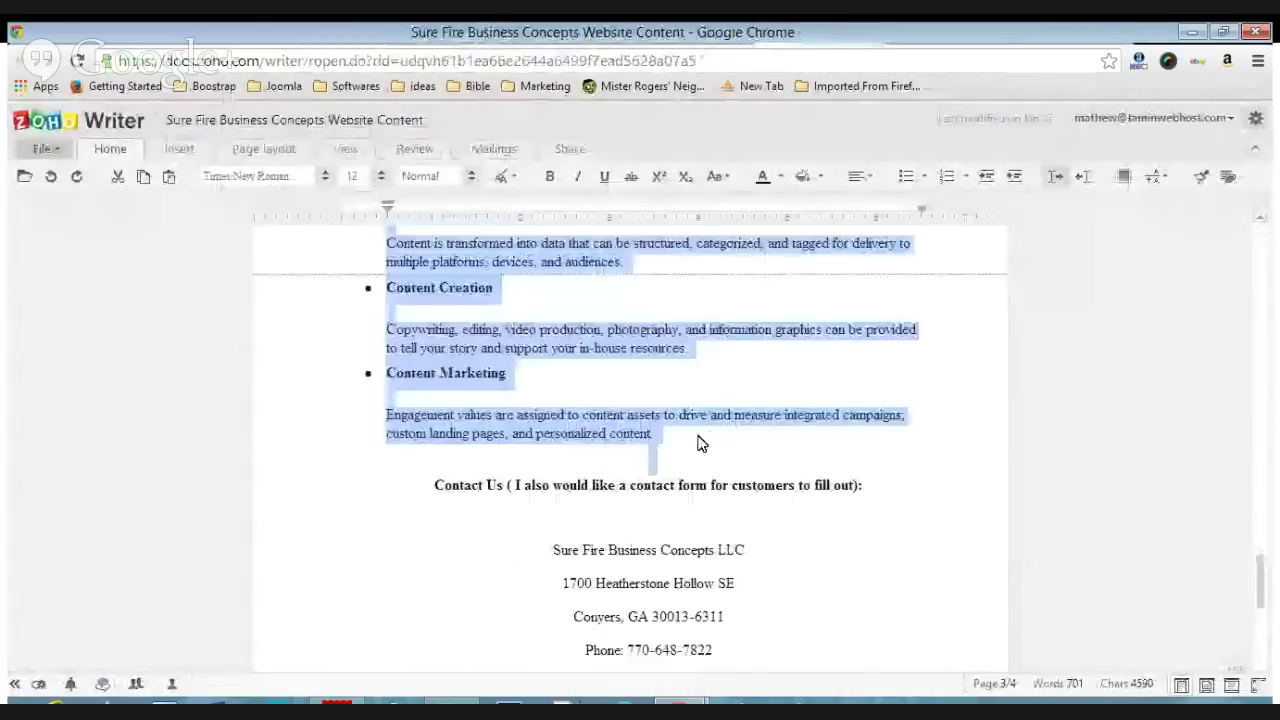
scroll(698, 443, up, 5)
key(alt+Tab)
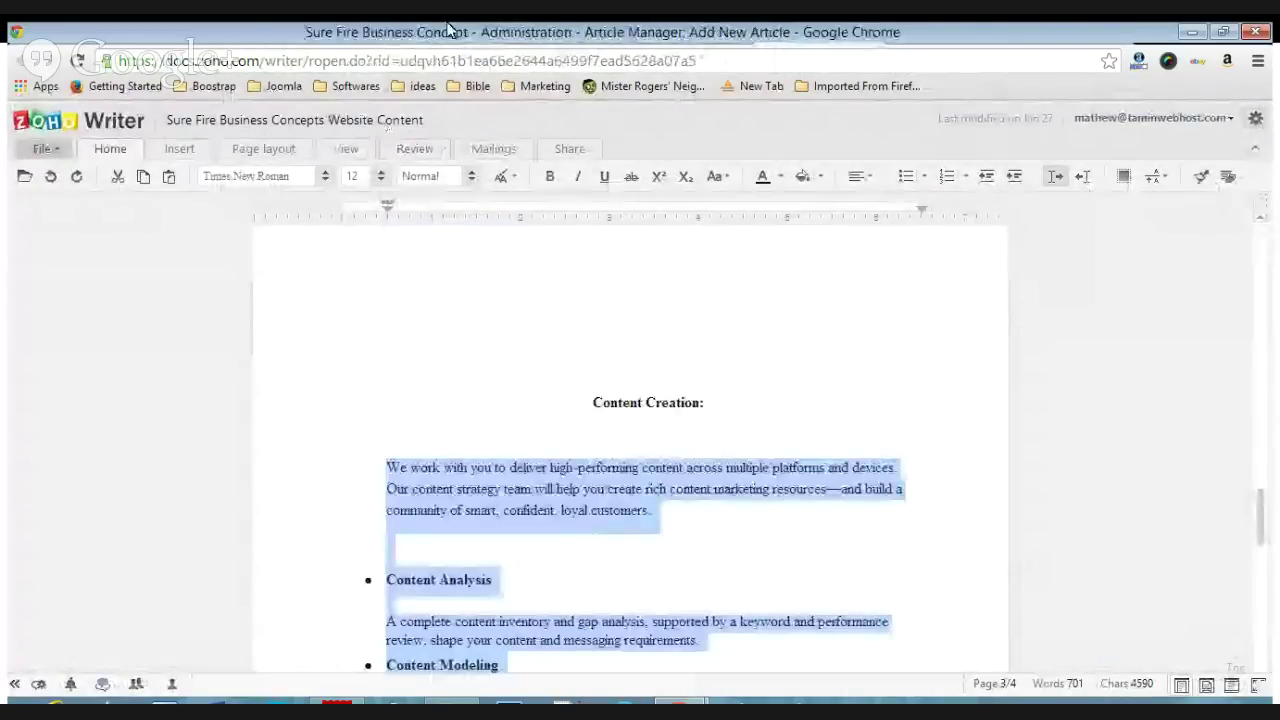
key(alt+Tab)
scroll(751, 139, down, 2)
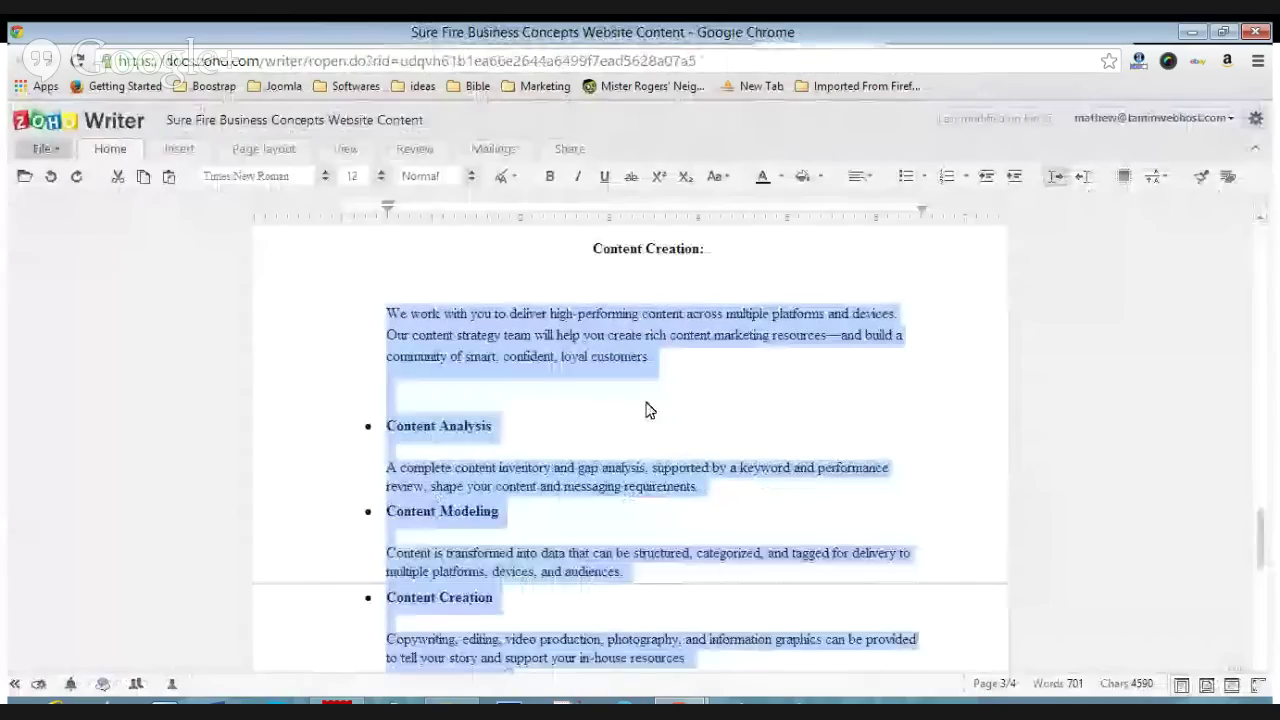
key(alt+Tab)
Make the text from Content Analysis to the end a bulleted list.
click(57, 363)
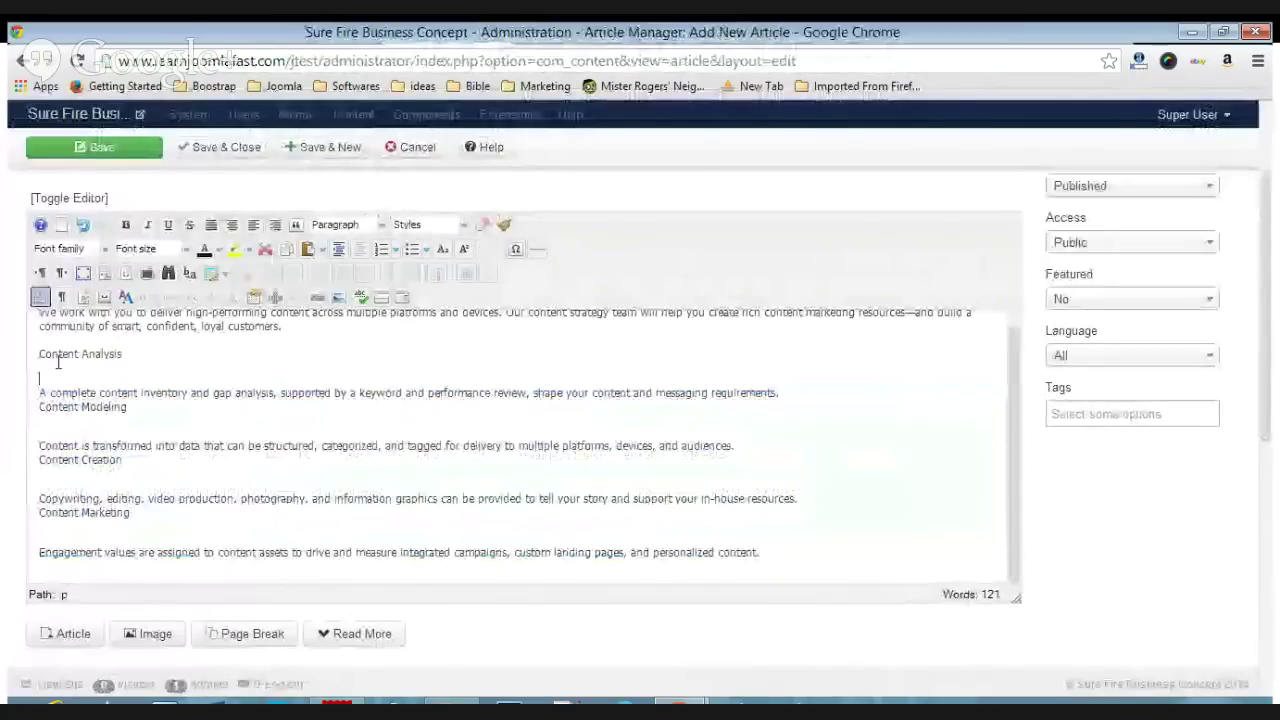
drag(40, 354, 791, 597)
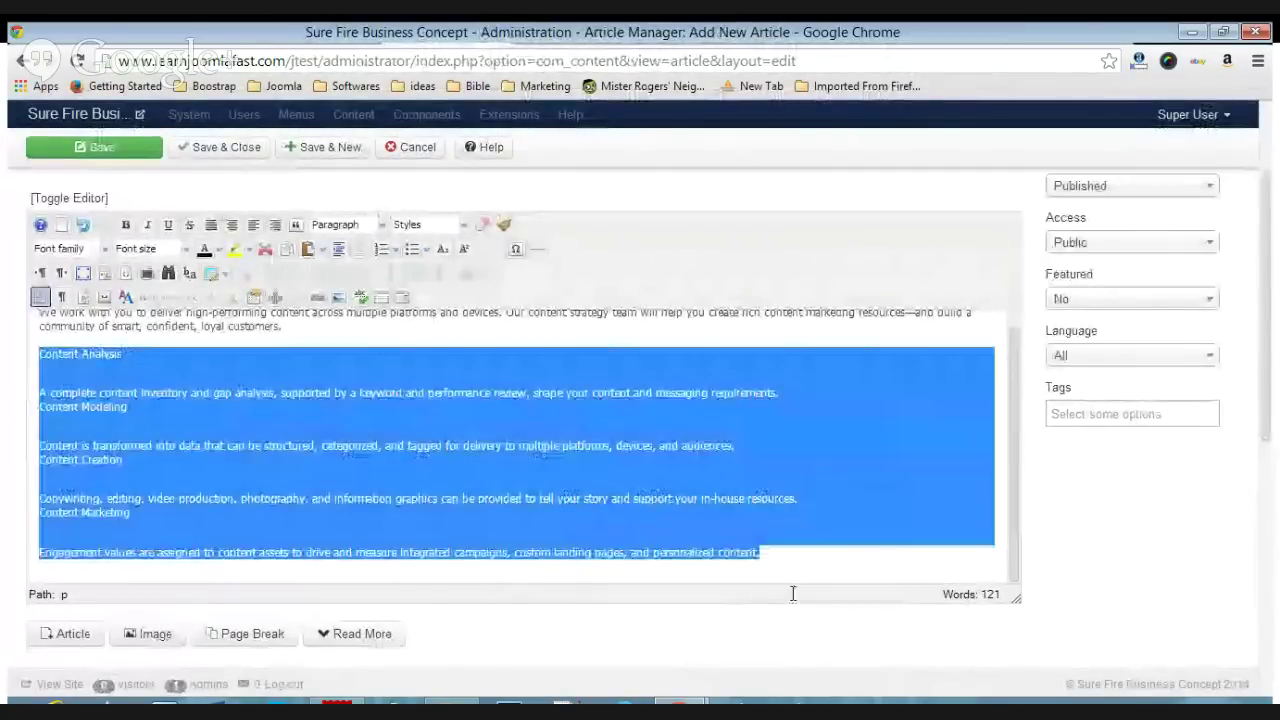
scroll(1273, 378, up, 1)
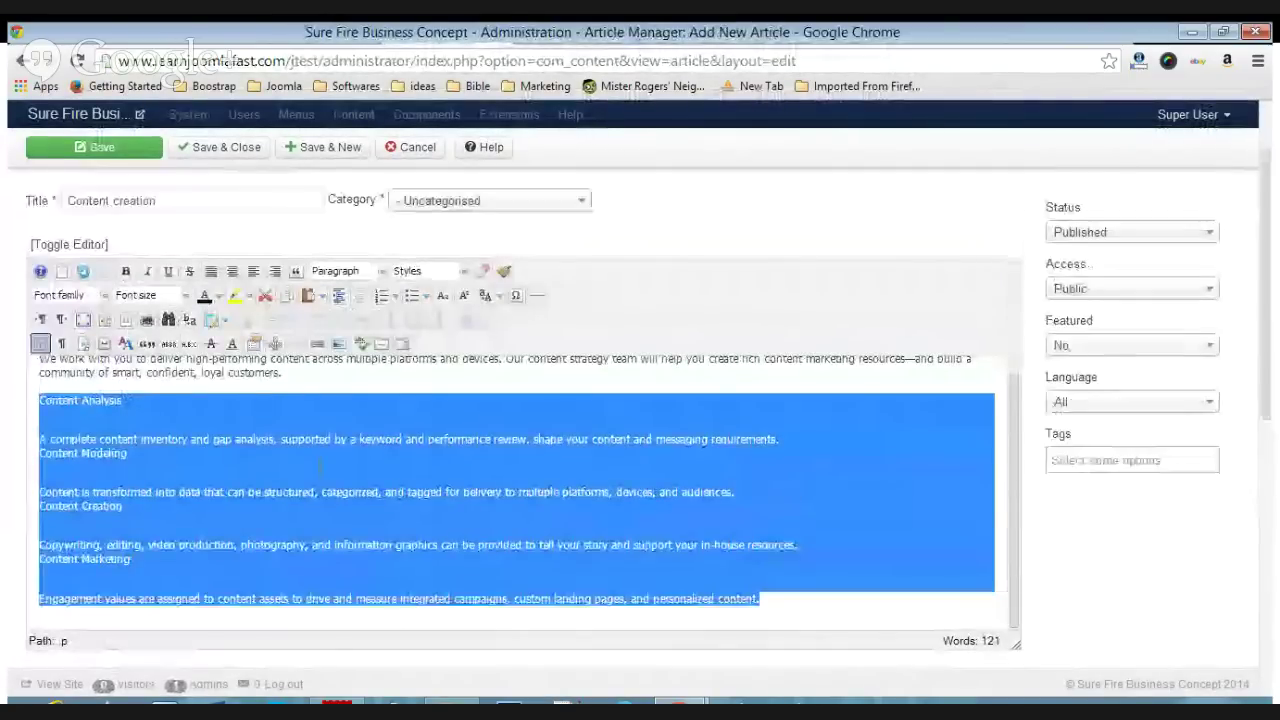
click(412, 295)
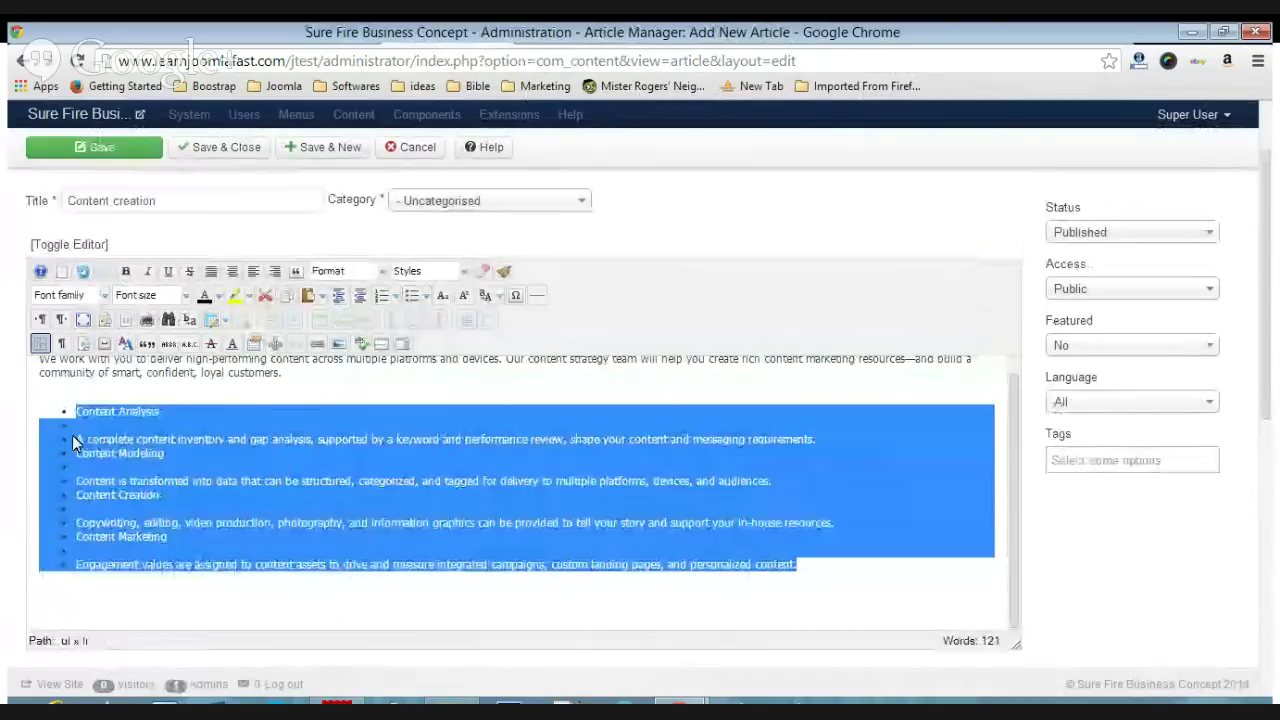
Place the Content Analysis and Content Modeling descriptions under their headings, removing empty bullets.
click(76, 439)
key(BackSpace)
key(BackSpace)
key(Return)
key(Return)
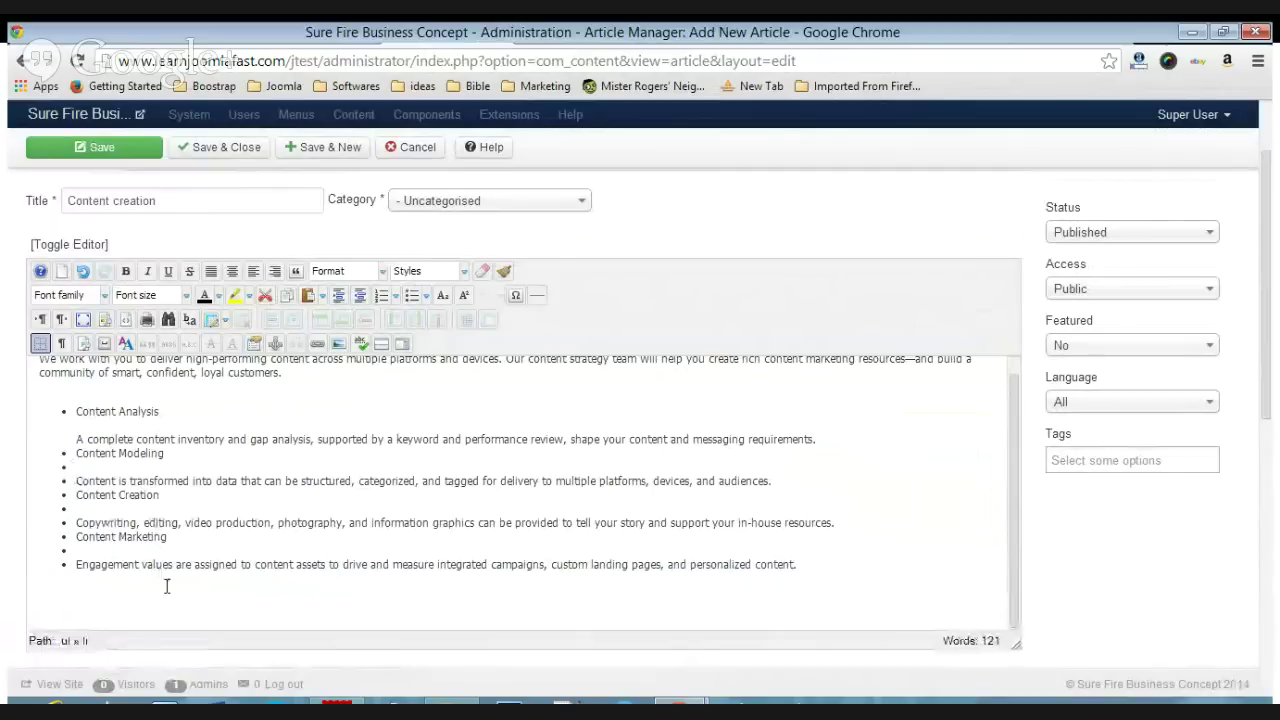
key(BackSpace)
key(BackSpace)
key(shift+Return)
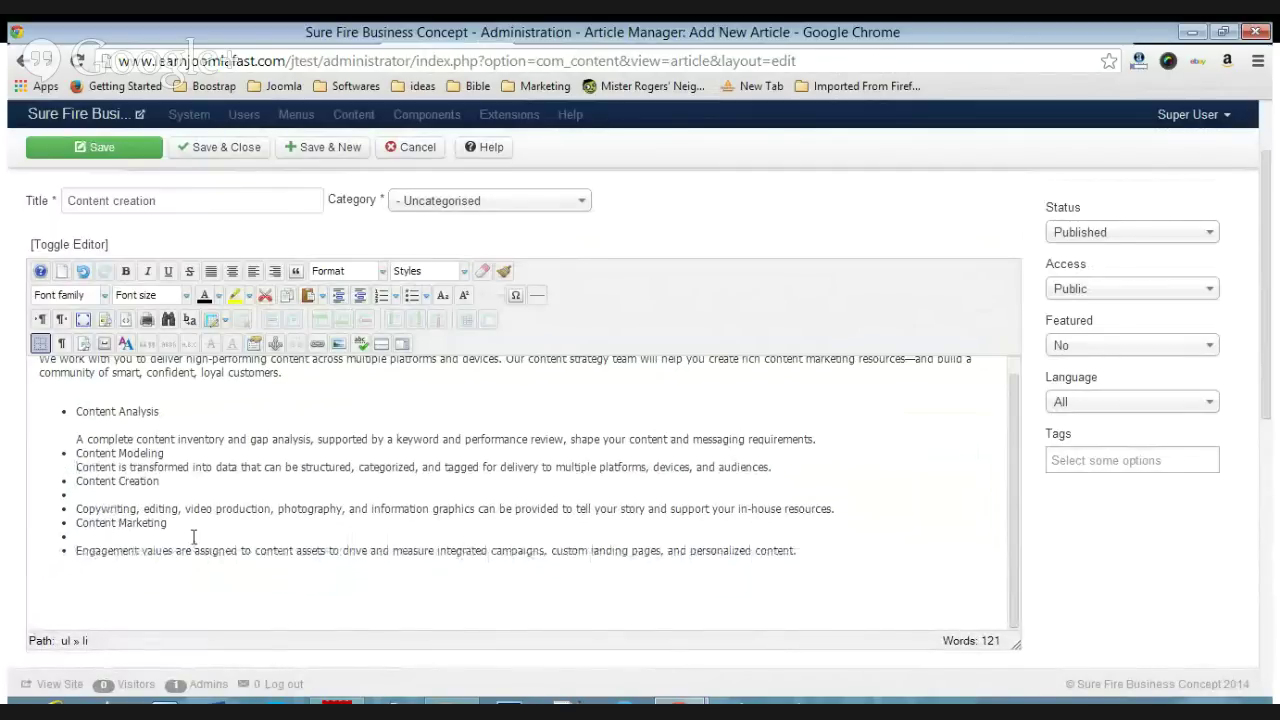
key(BackSpace)
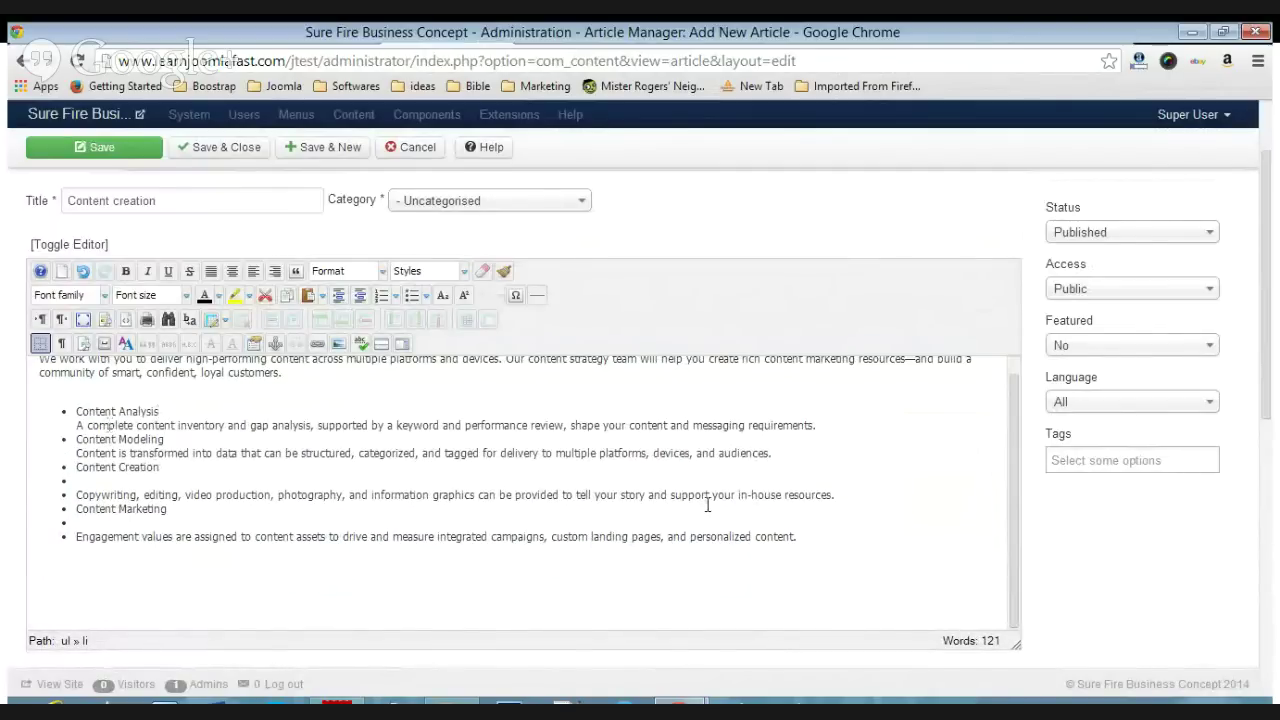
key(shift+Return)
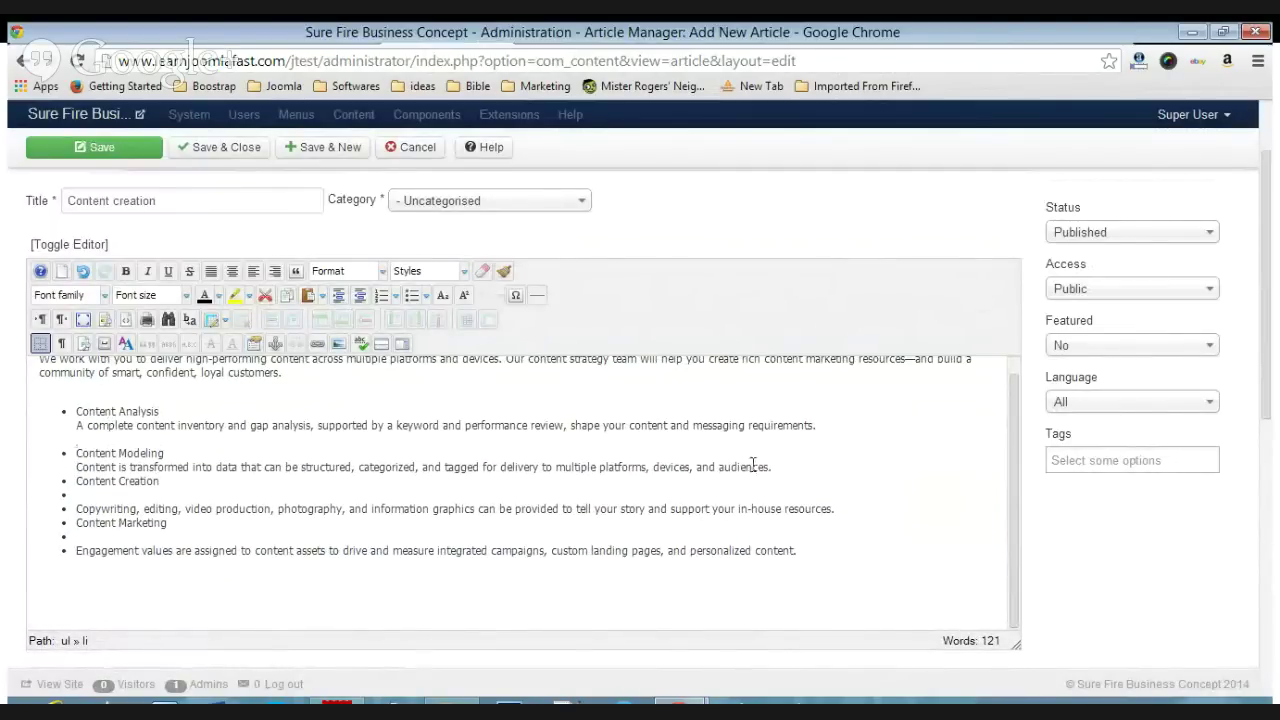
key(shift+Return)
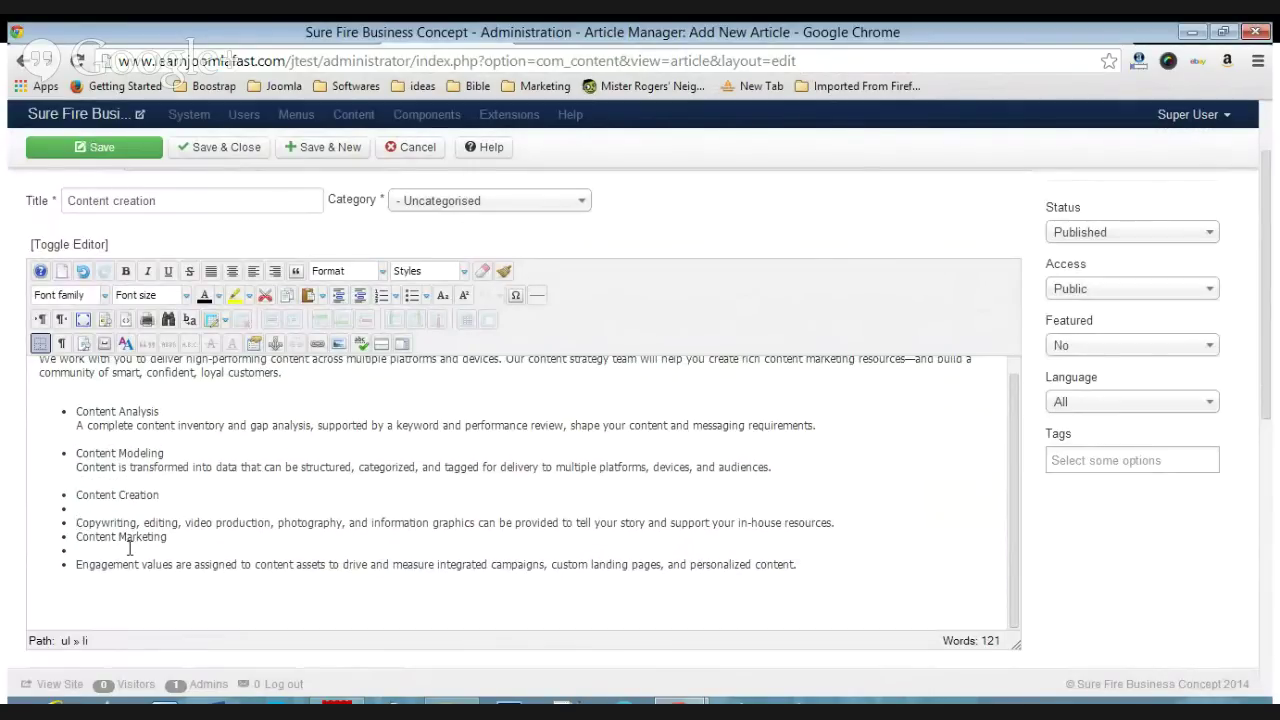
key(BackSpace)
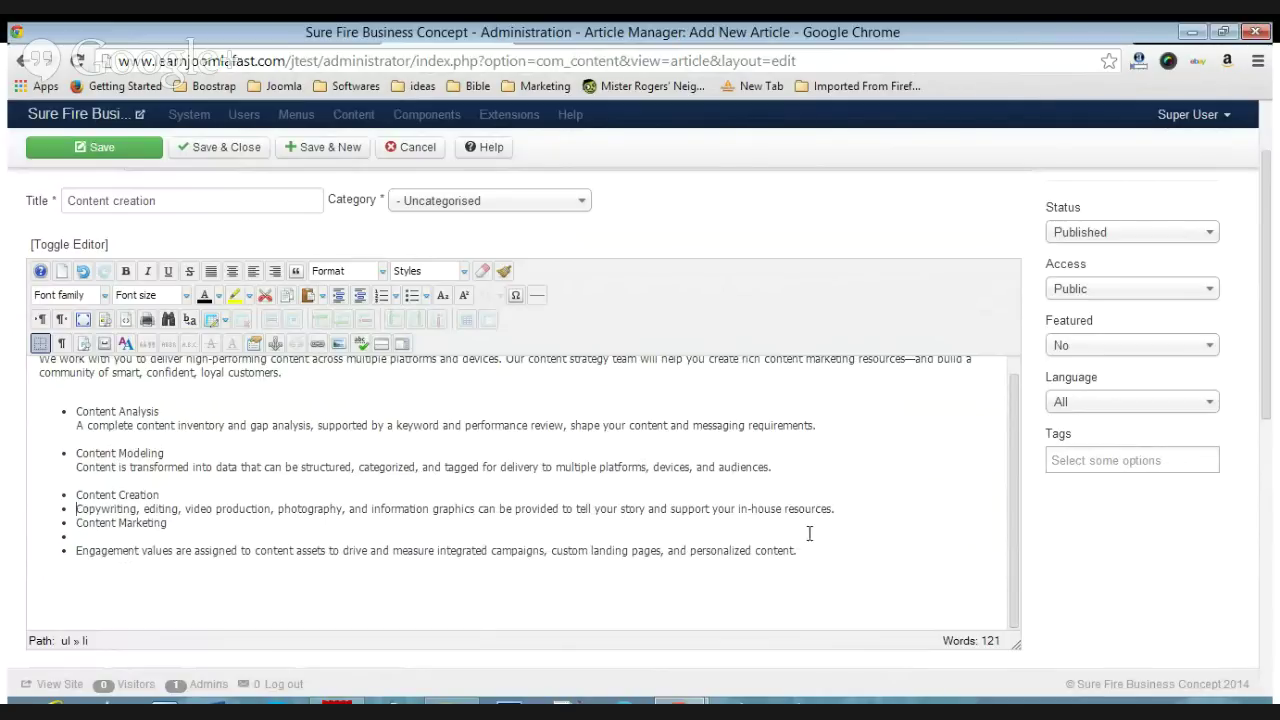
key(shift+Return)
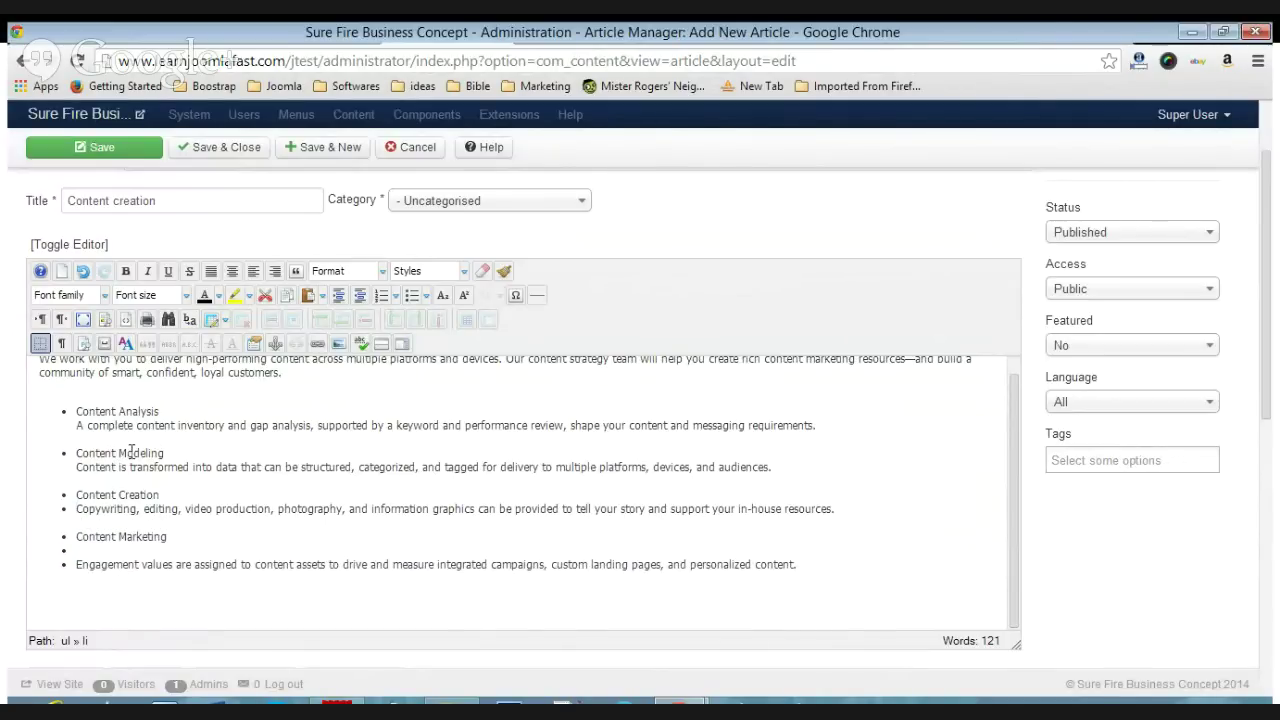
Put the copywriting and Engagement descriptions under Content Creation and Content Marketing, then save.
triple_click(75, 518)
click(78, 509)
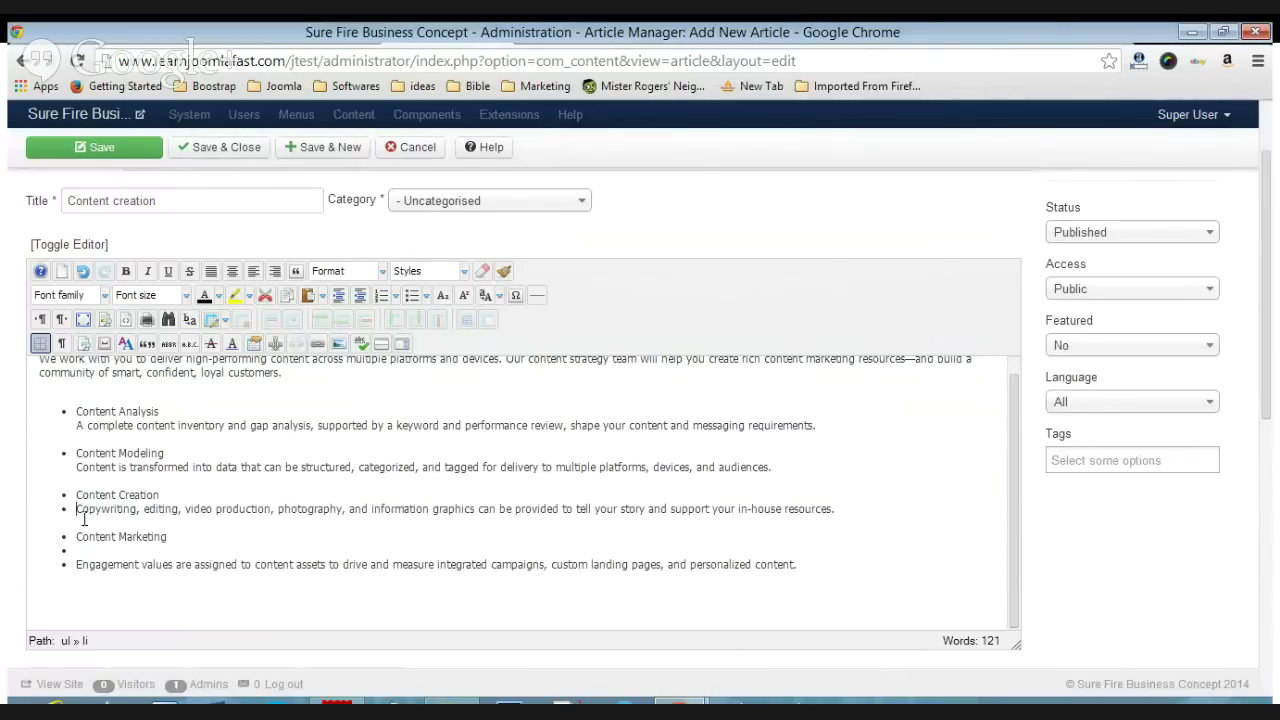
key(BackSpace)
key(shift+Return)
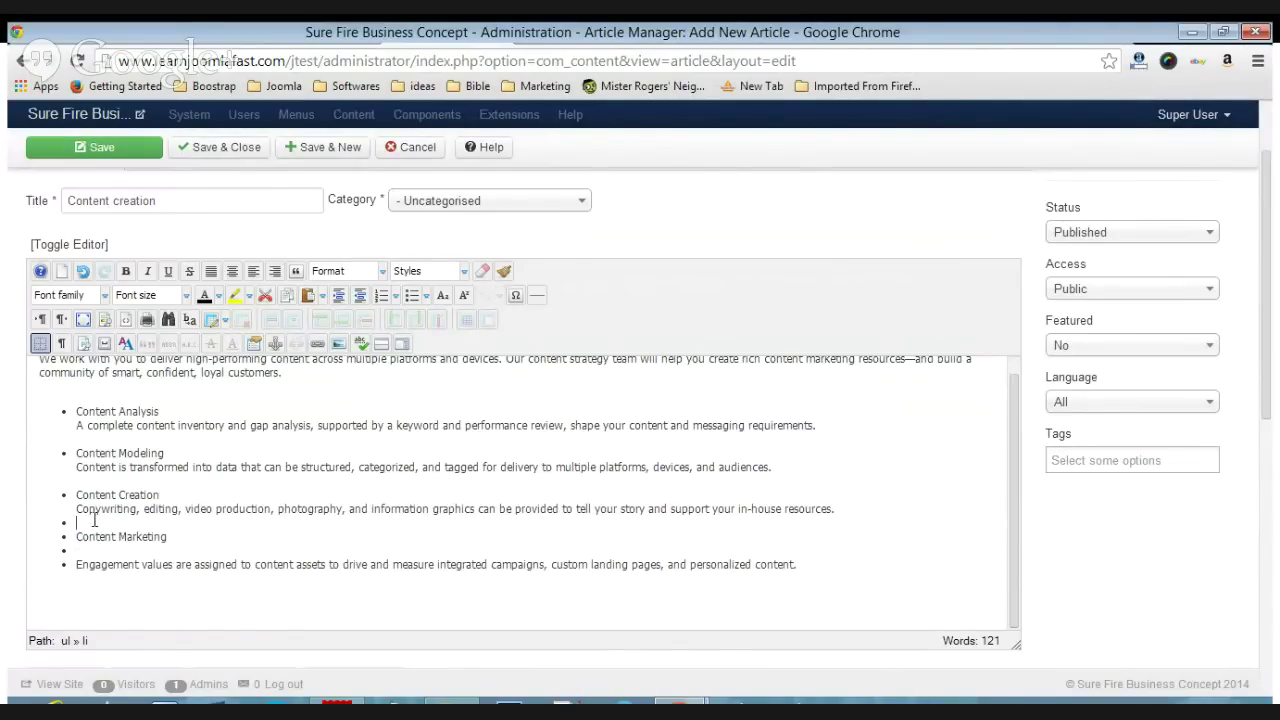
key(BackSpace)
key(shift+Return)
key(BackSpace)
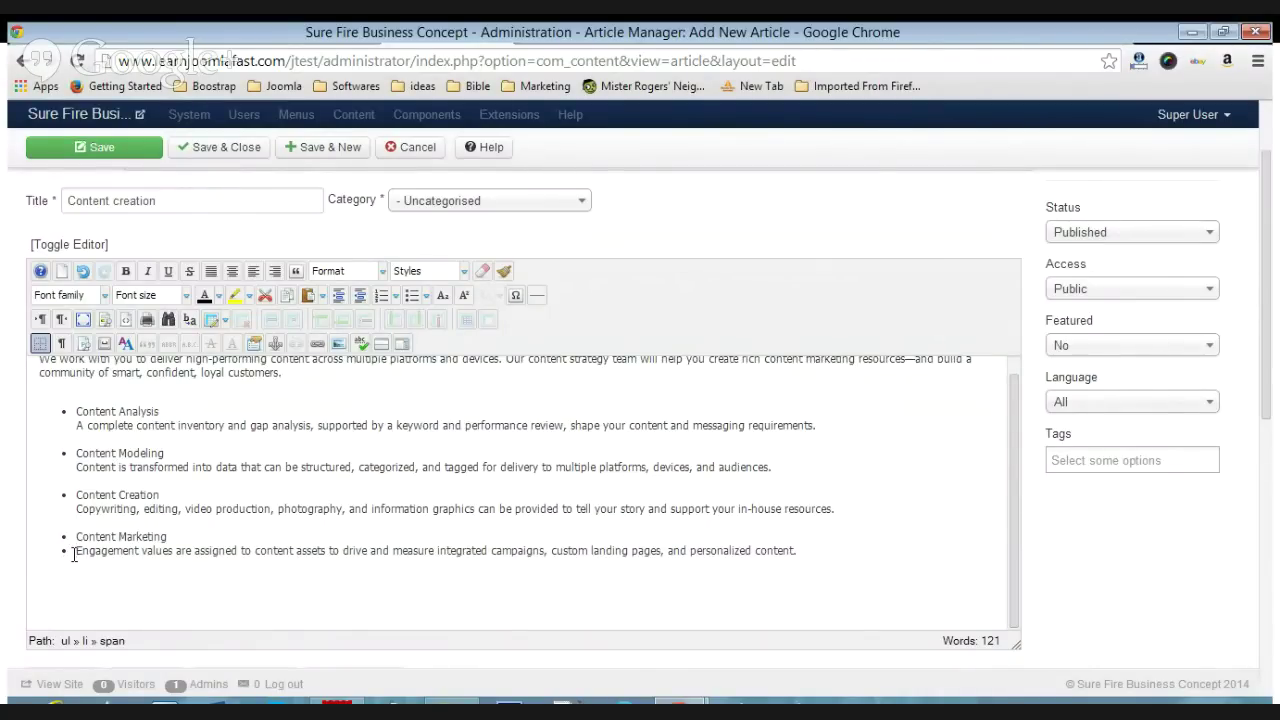
key(BackSpace)
key(shift+Return)
click(94, 147)
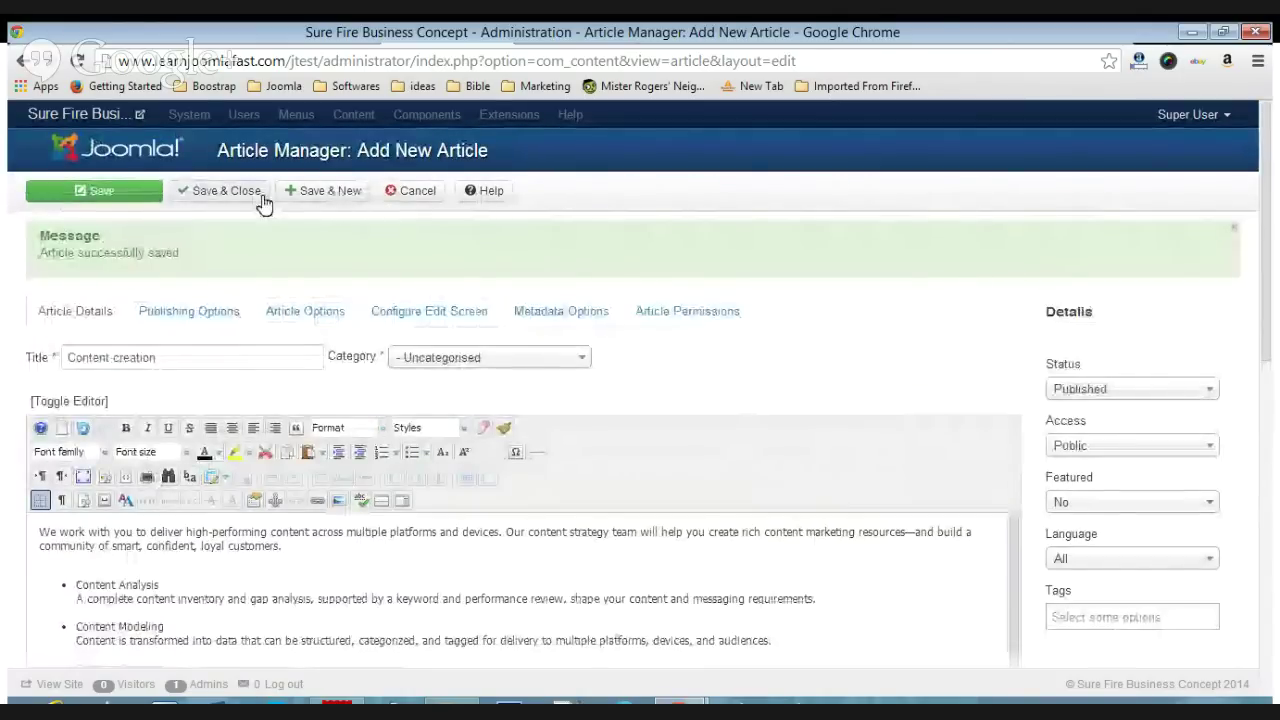
Save and close Content creation, then confirm the site's About Us link returns a 404.
click(229, 194)
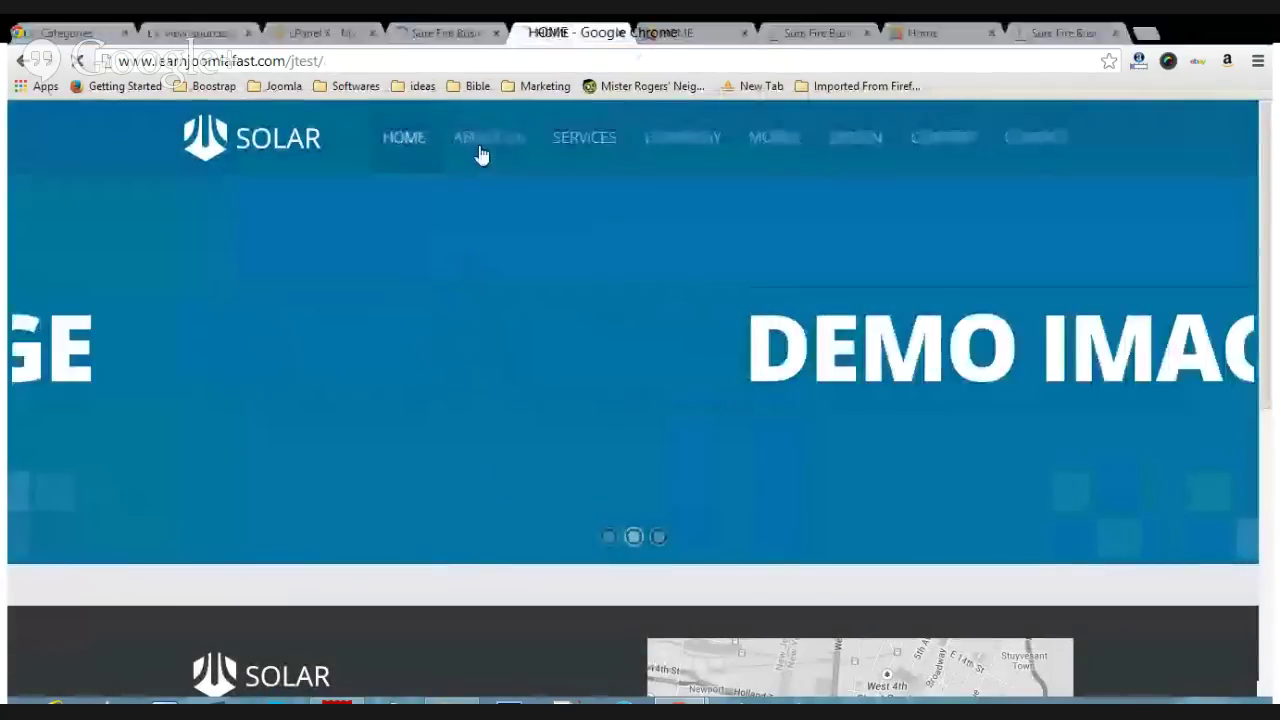
click(449, 166)
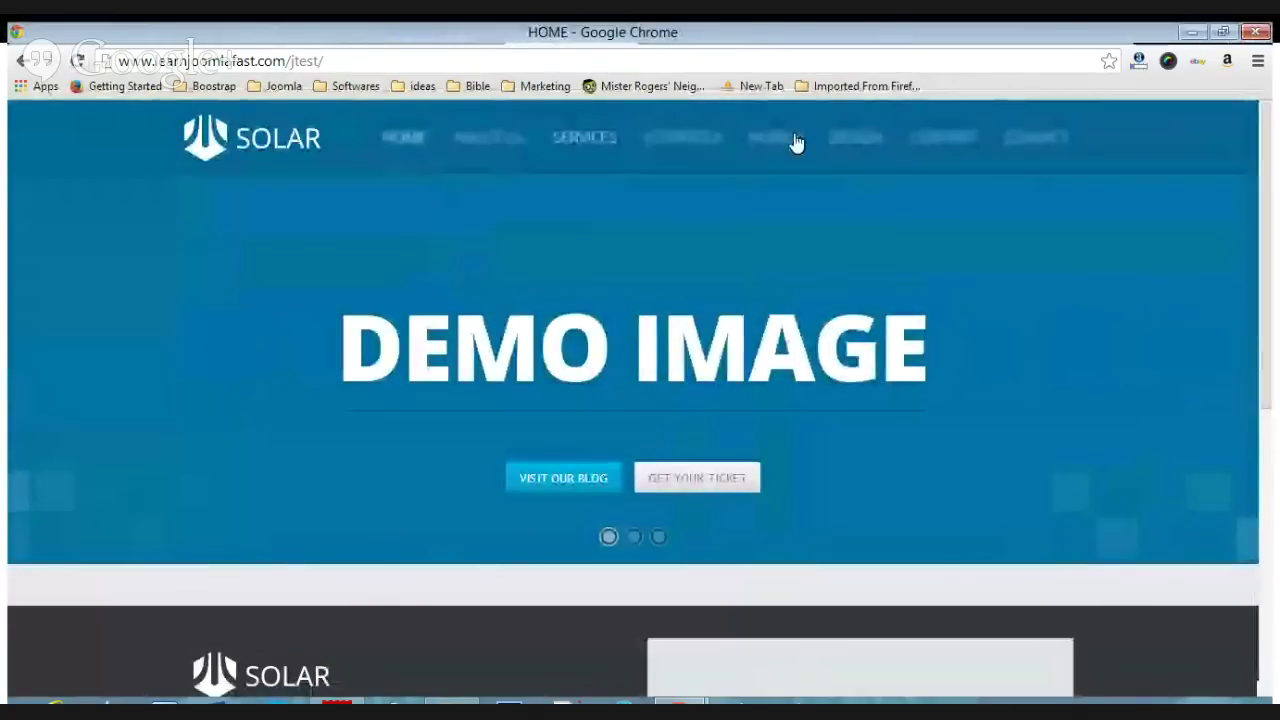
click(494, 137)
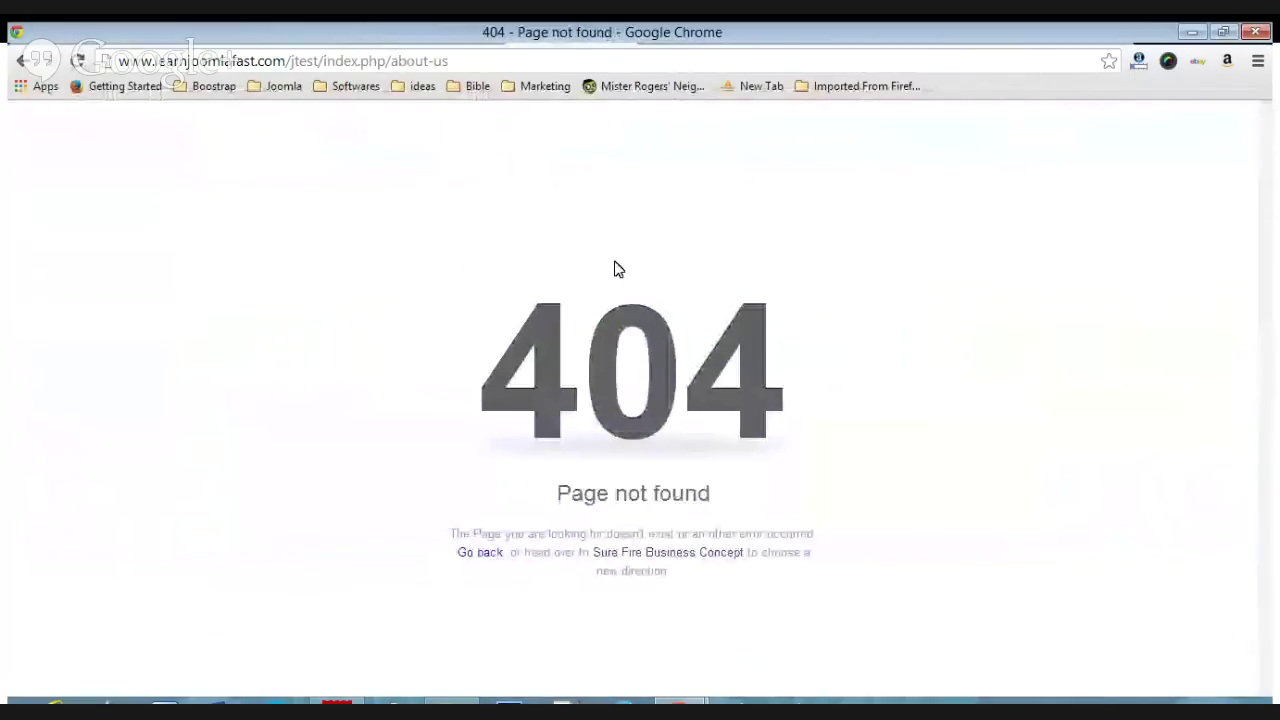
click(22, 61)
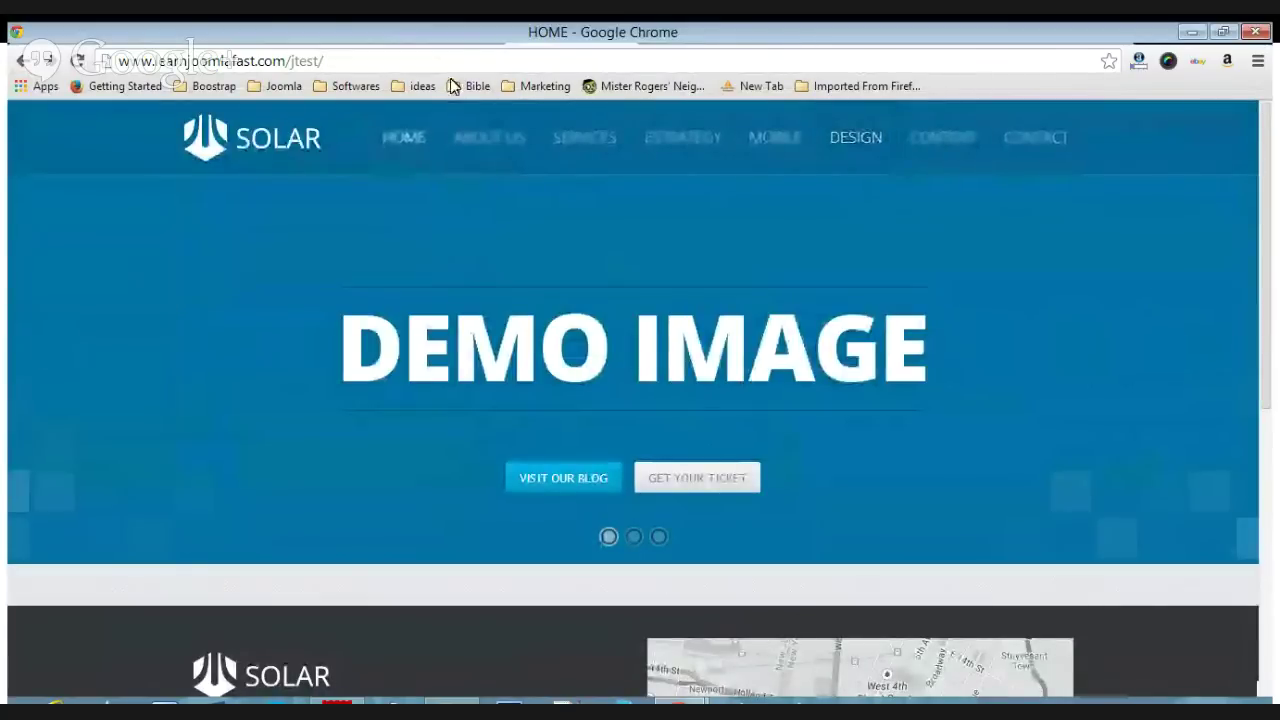
click(446, 47)
Retitle the Mobile Design article 'Basic Mobile Website', checking Zoho Writer, and save and close.
scroll(634, 509, down, 2)
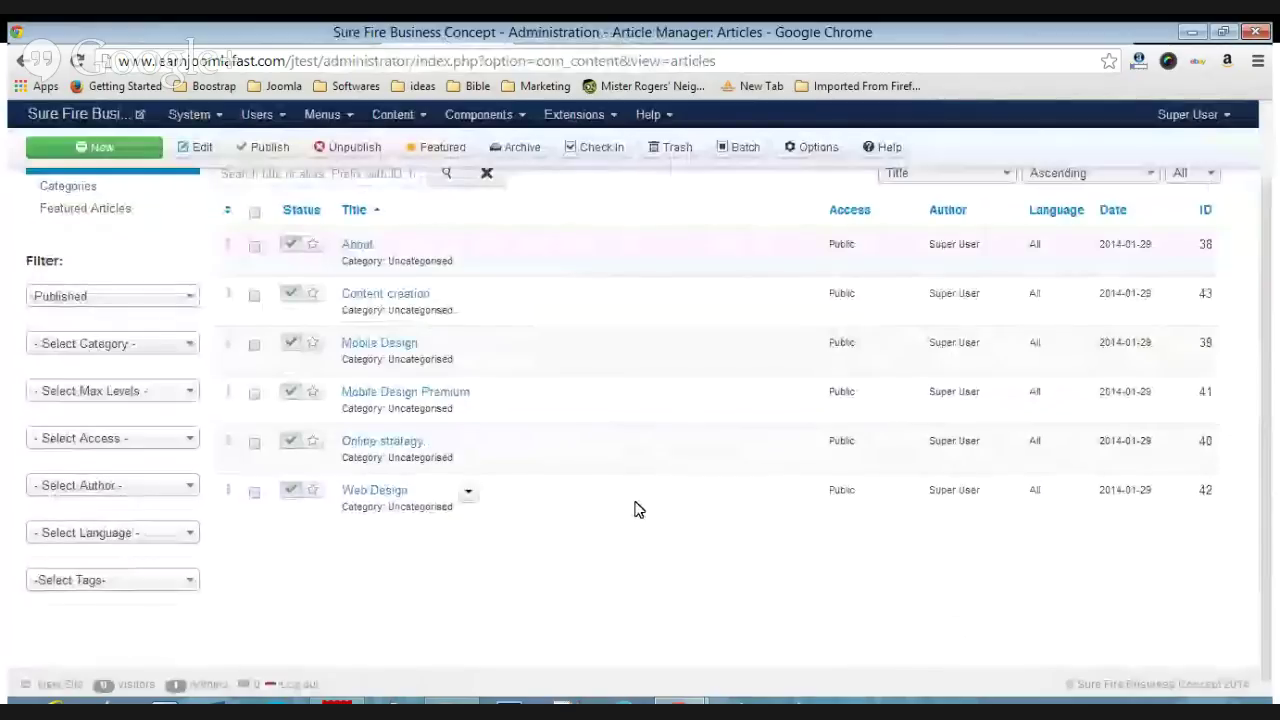
click(385, 345)
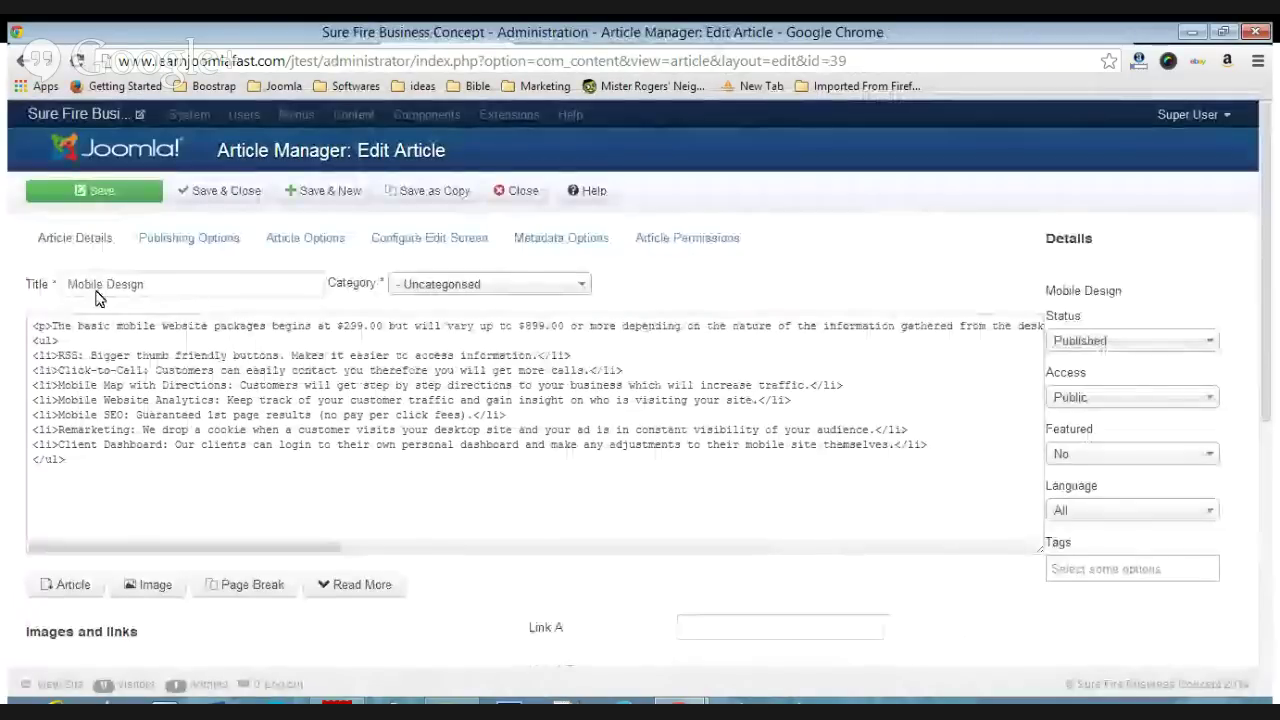
click(67, 283)
text(Basic)
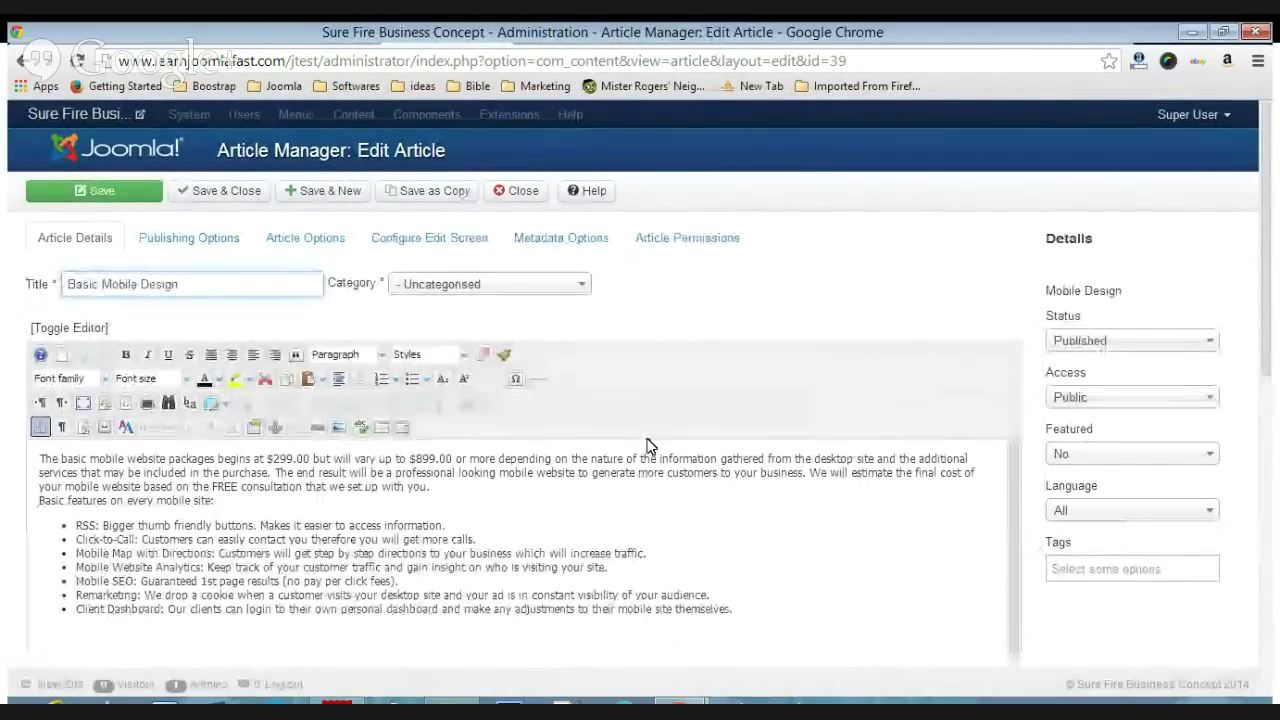
key(alt+Tab)
scroll(897, 519, up, 15)
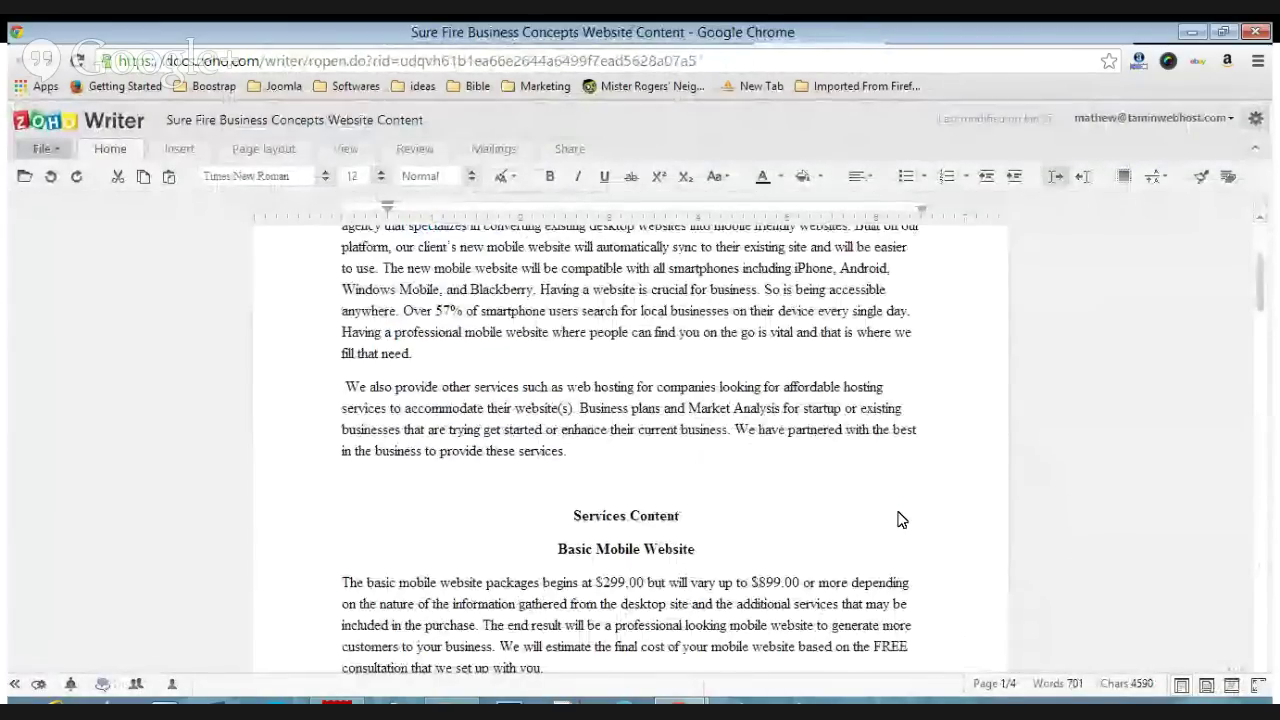
key(alt+Tab)
double_click(204, 290)
text(Website)
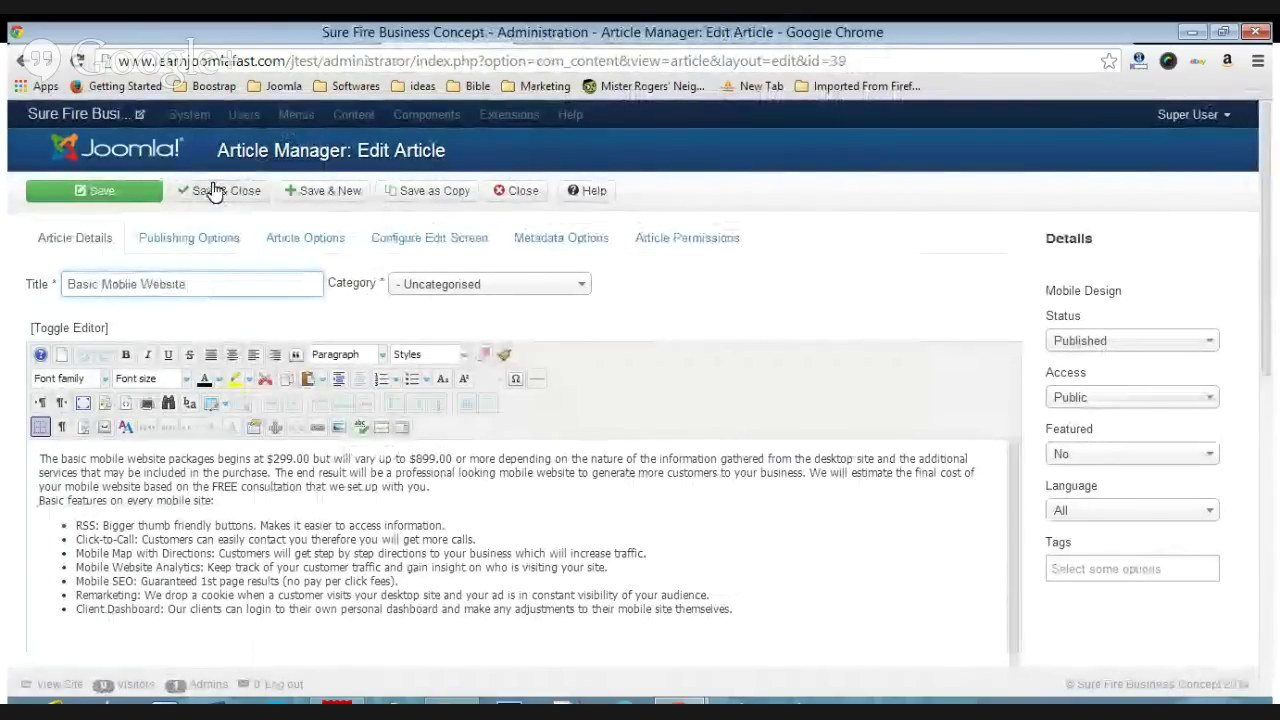
click(218, 190)
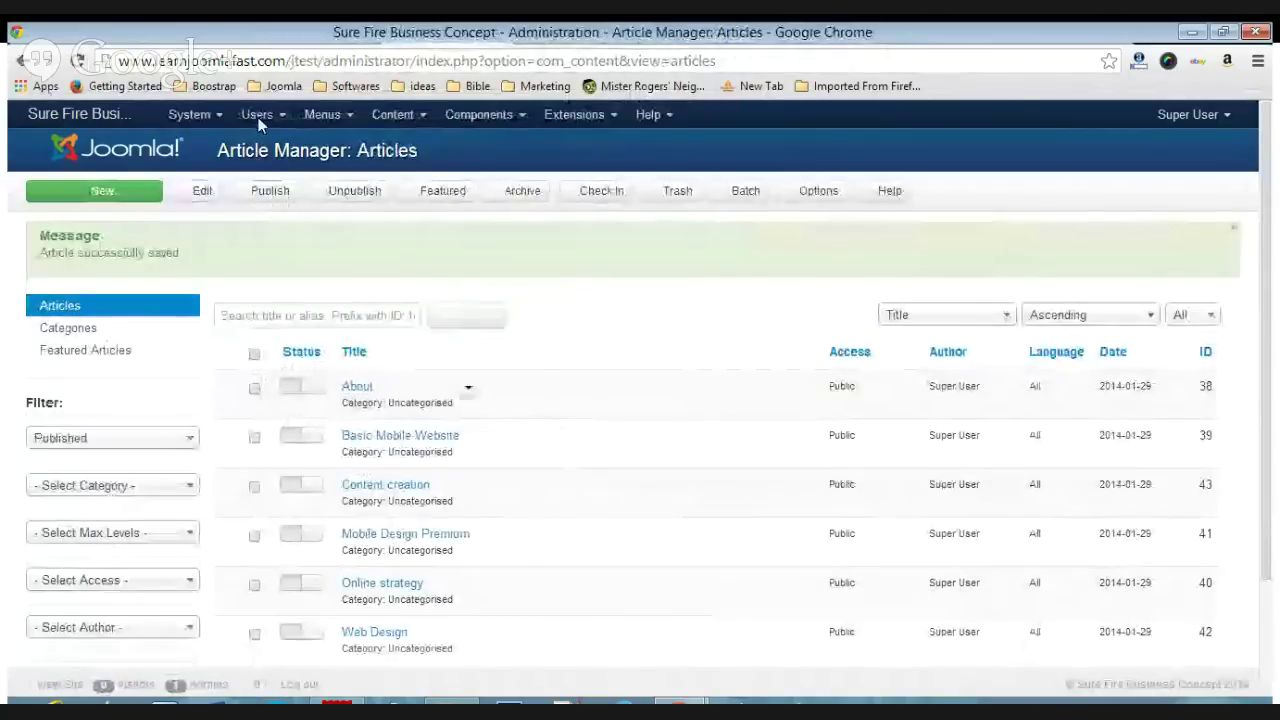
Make the Main Menu's About us item a Single Article link to the published About article.
click(322, 114)
click(350, 187)
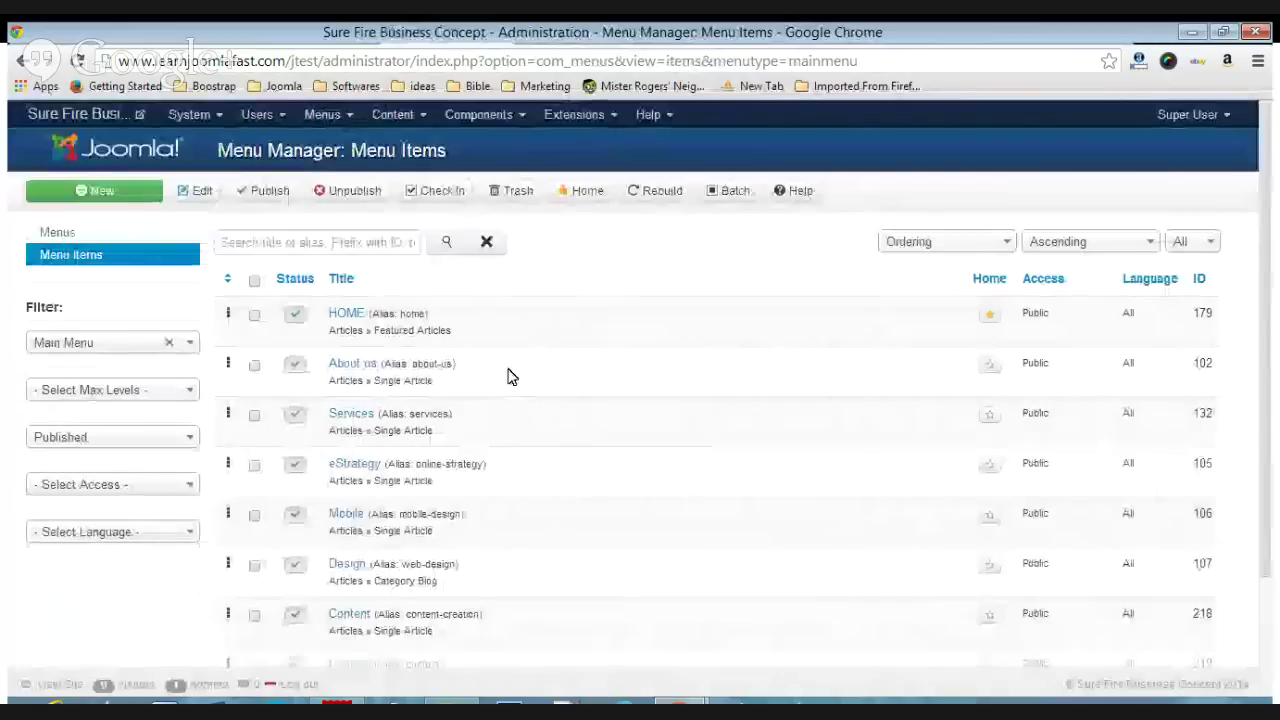
click(352, 366)
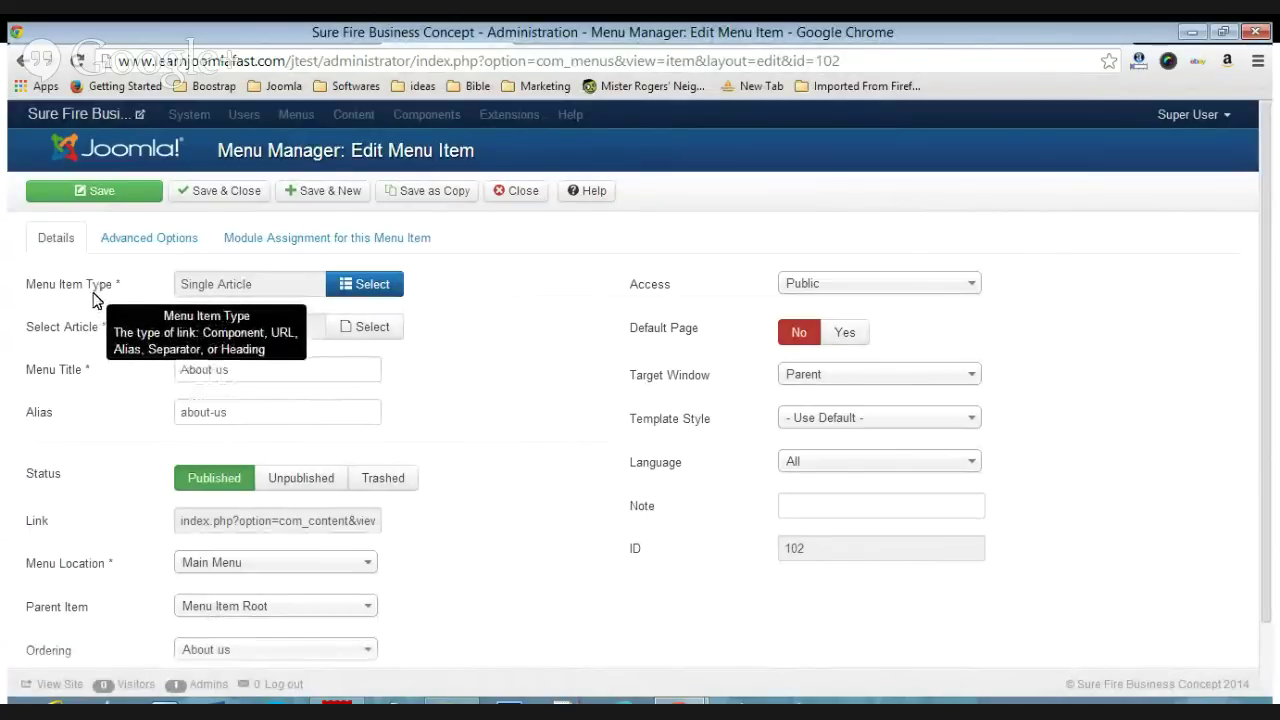
click(377, 290)
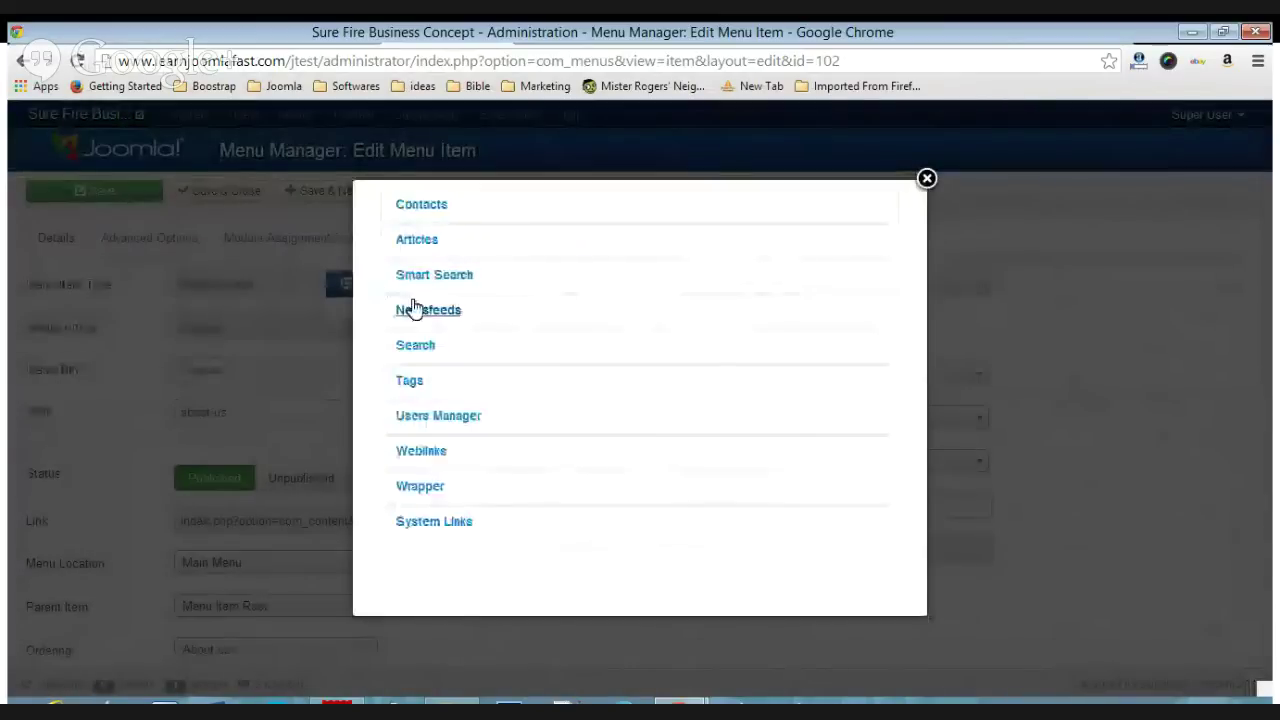
click(411, 252)
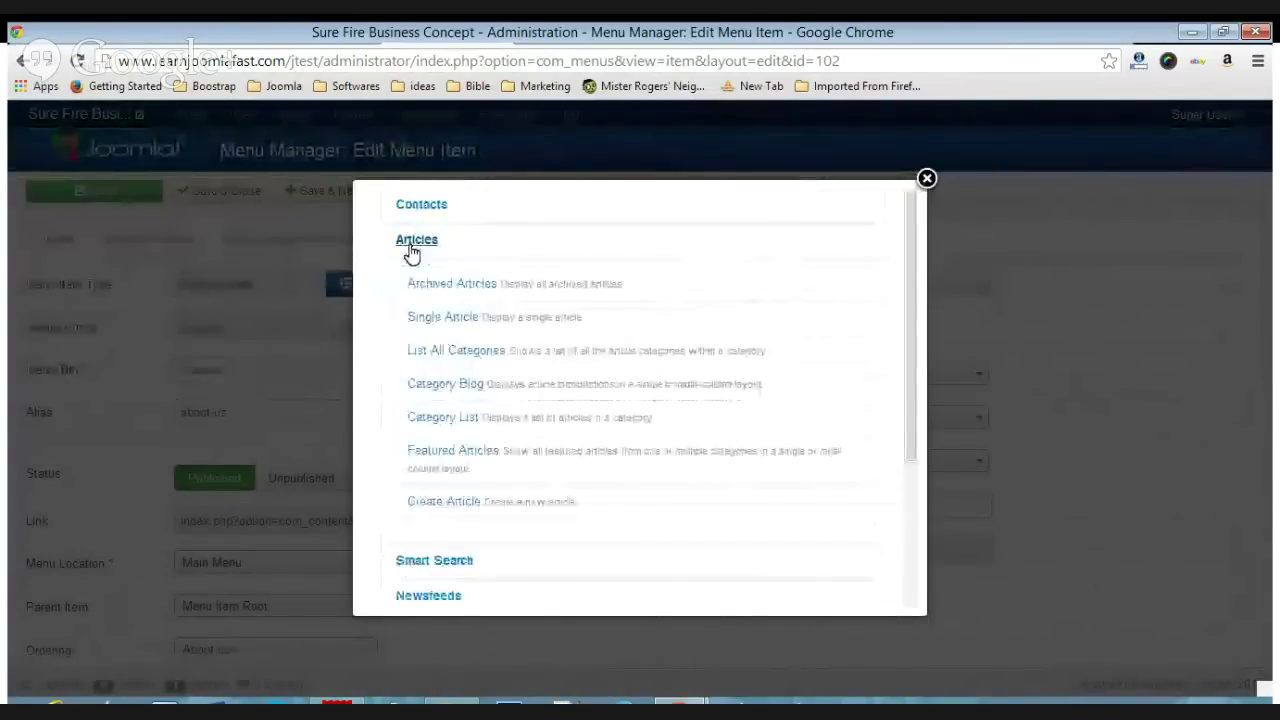
click(440, 318)
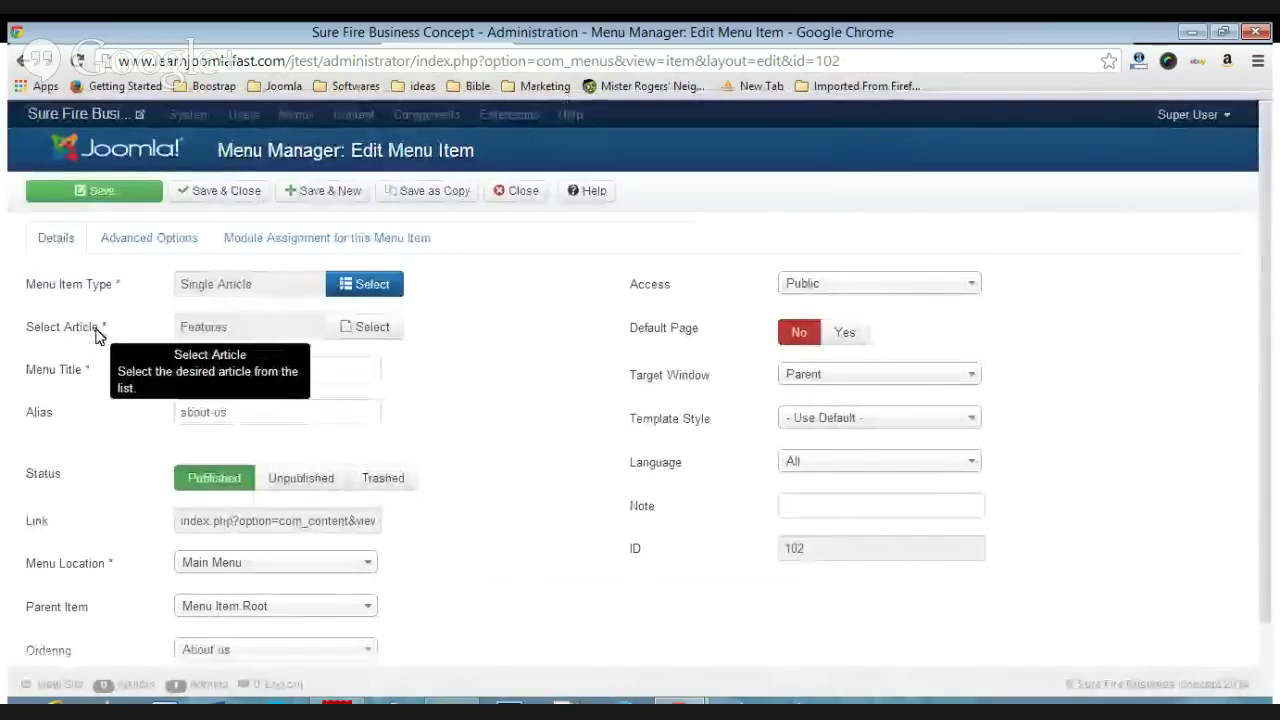
click(351, 330)
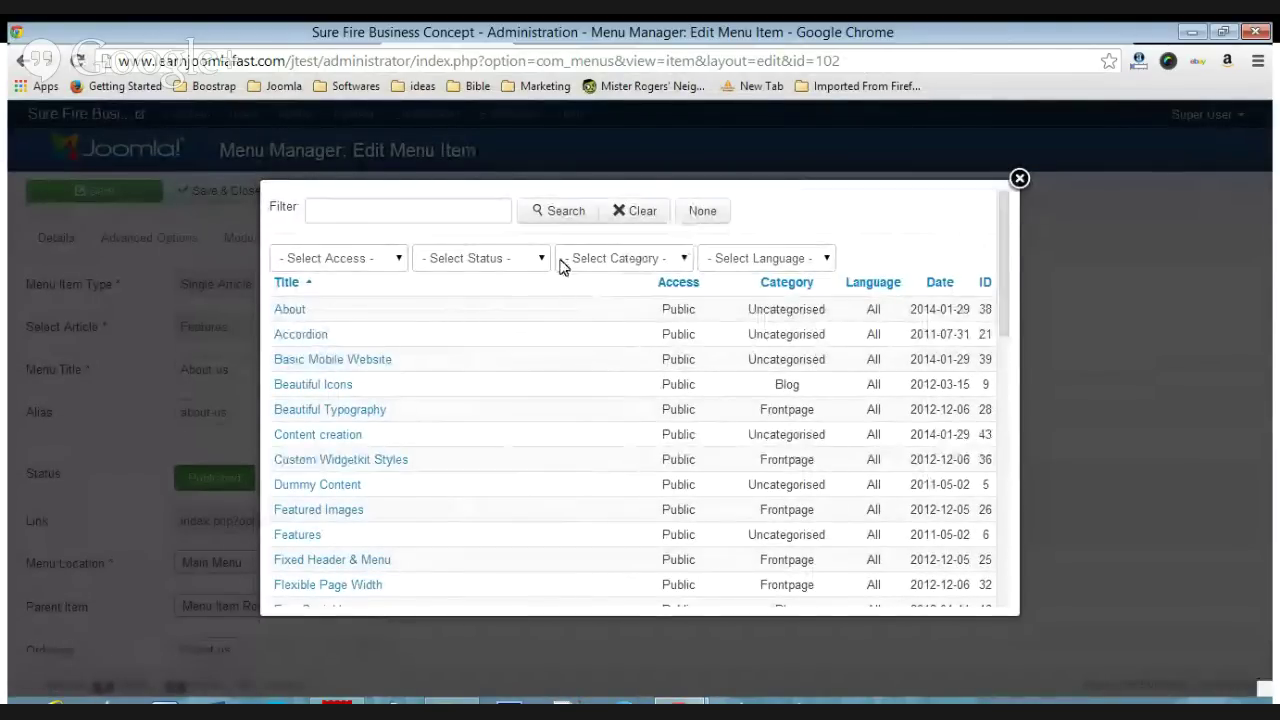
click(507, 266)
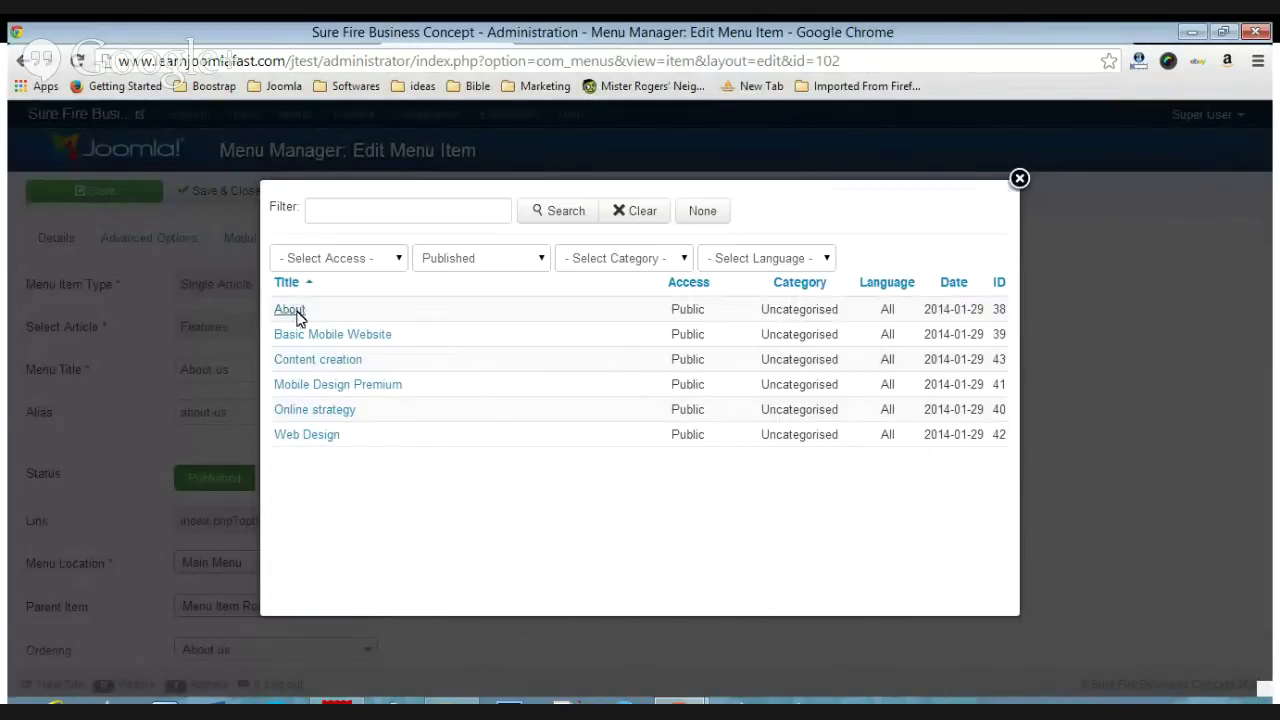
click(290, 310)
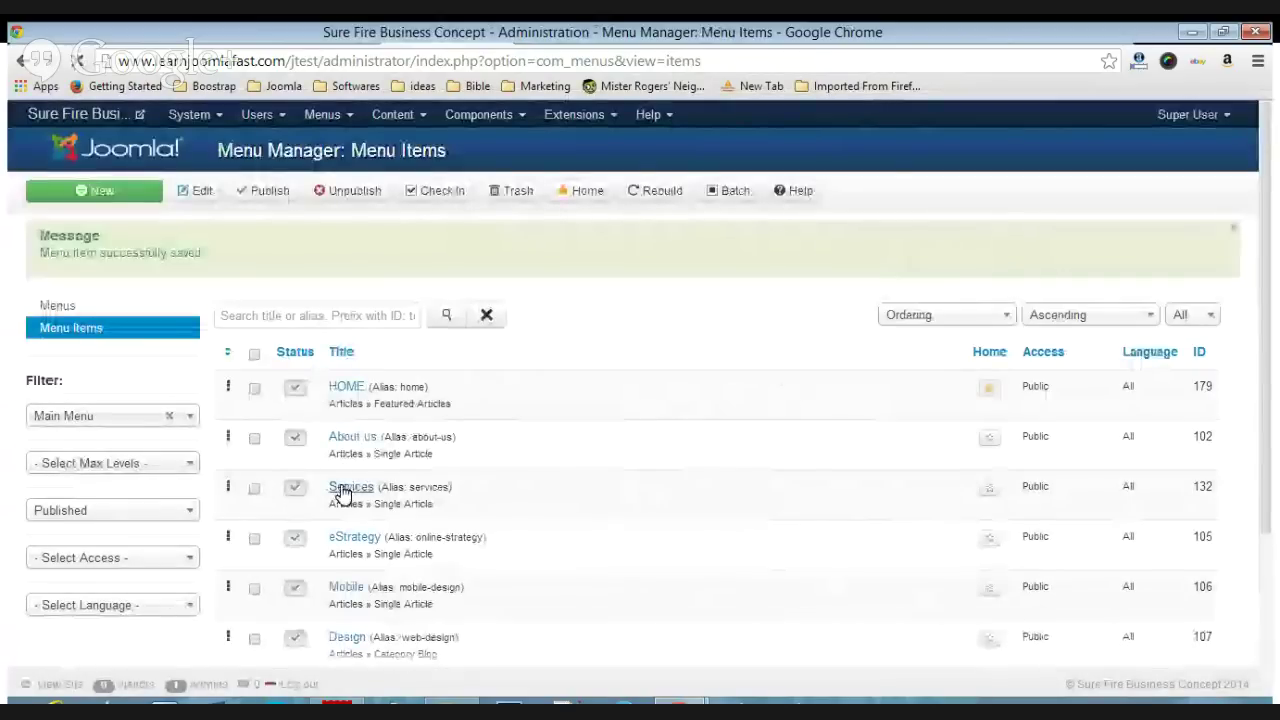
Review the Services item's article picker against Zoho Writer, close it unchanged, and tick its row.
click(345, 488)
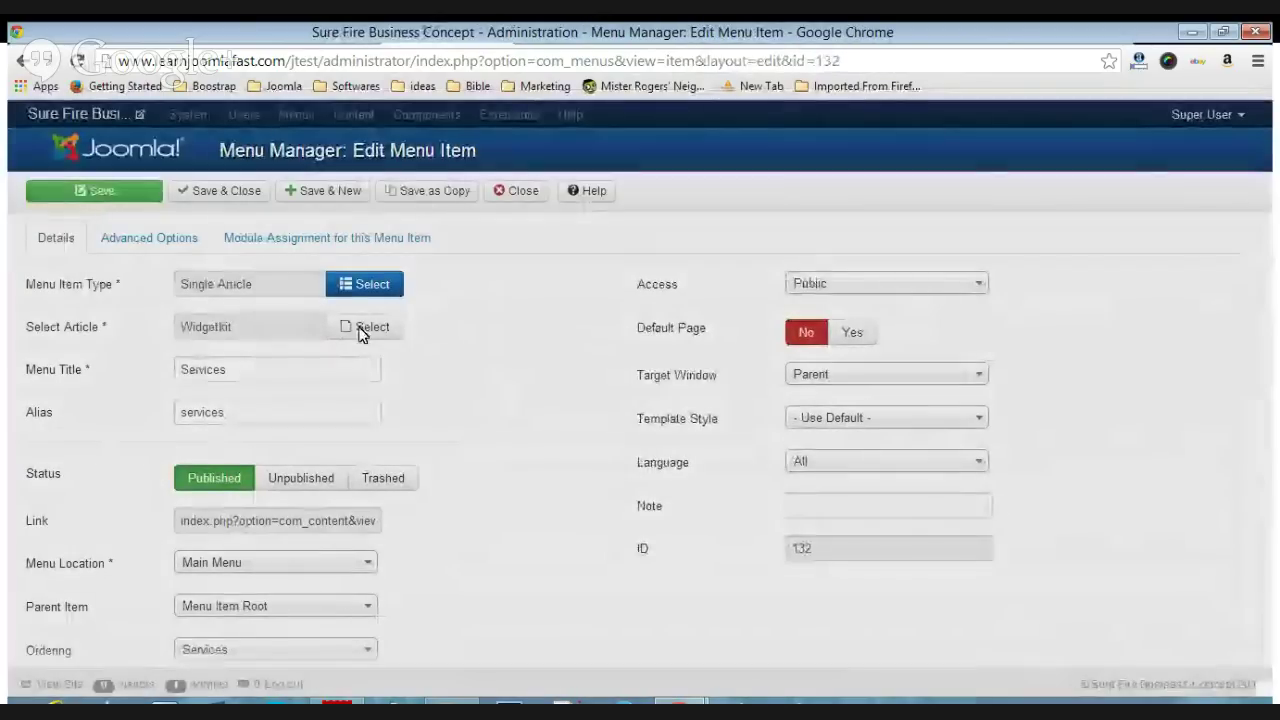
click(366, 327)
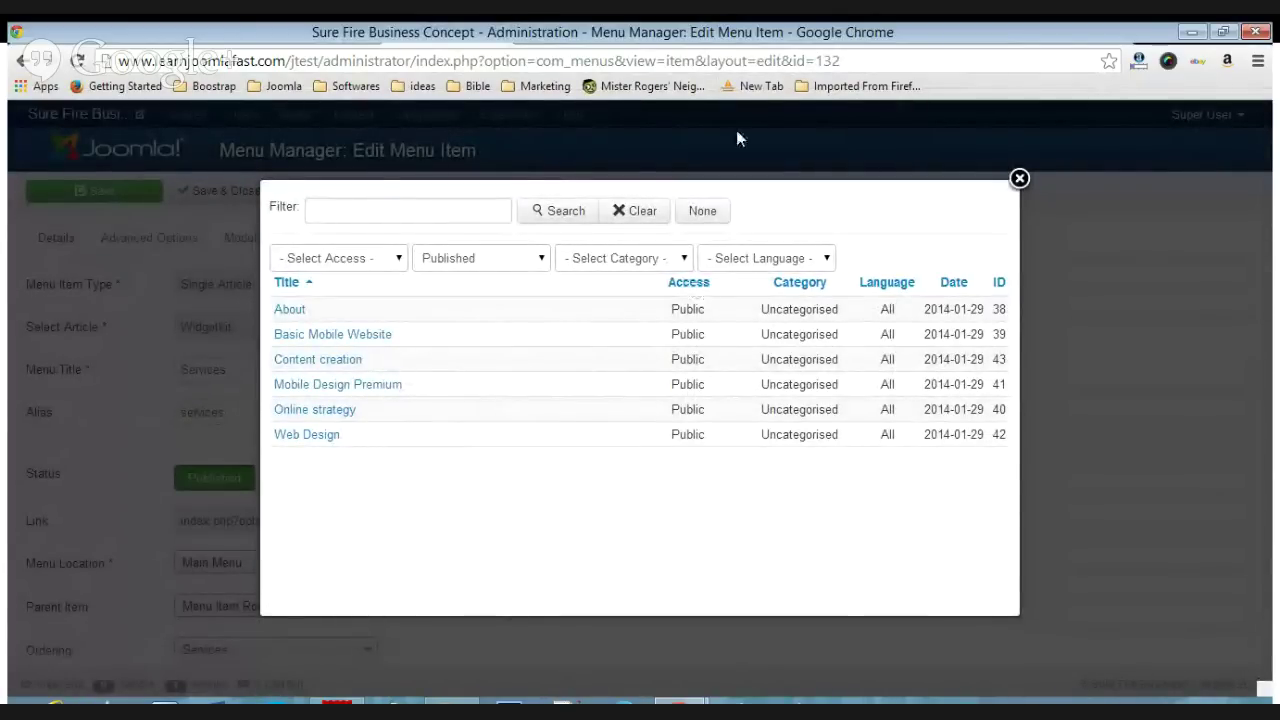
key(alt+Tab)
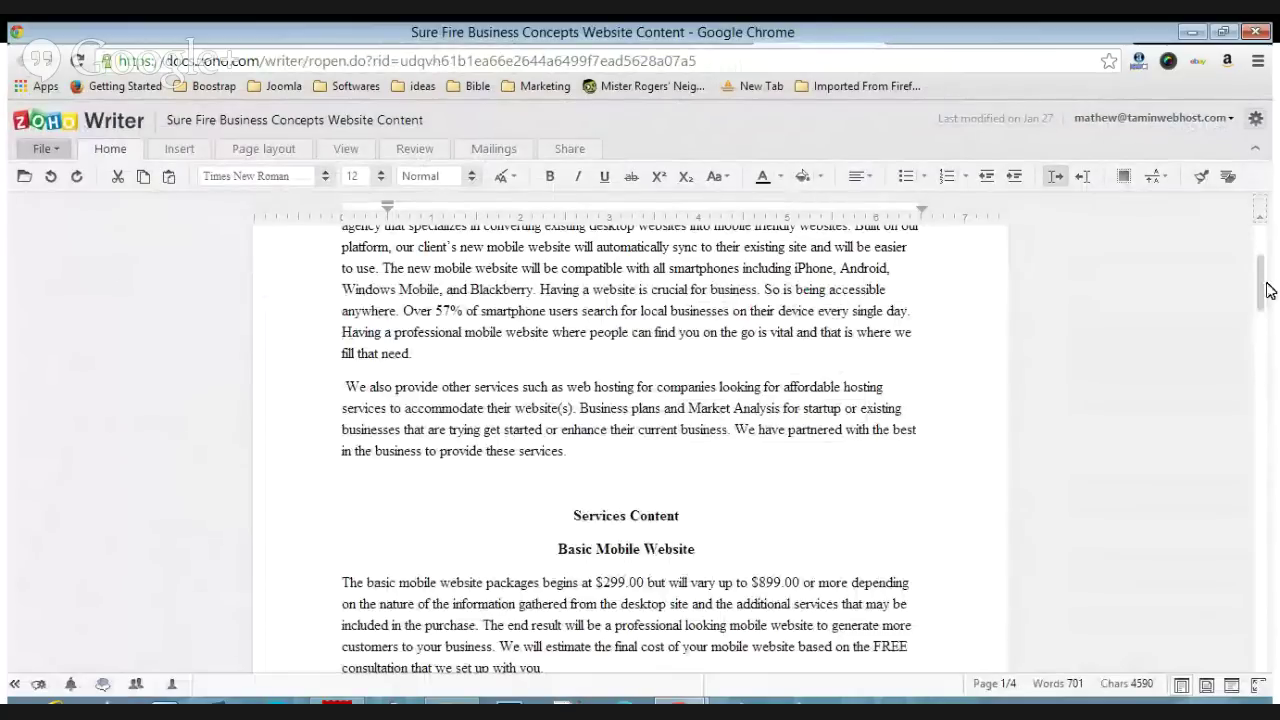
drag(1270, 290, 1270, 326)
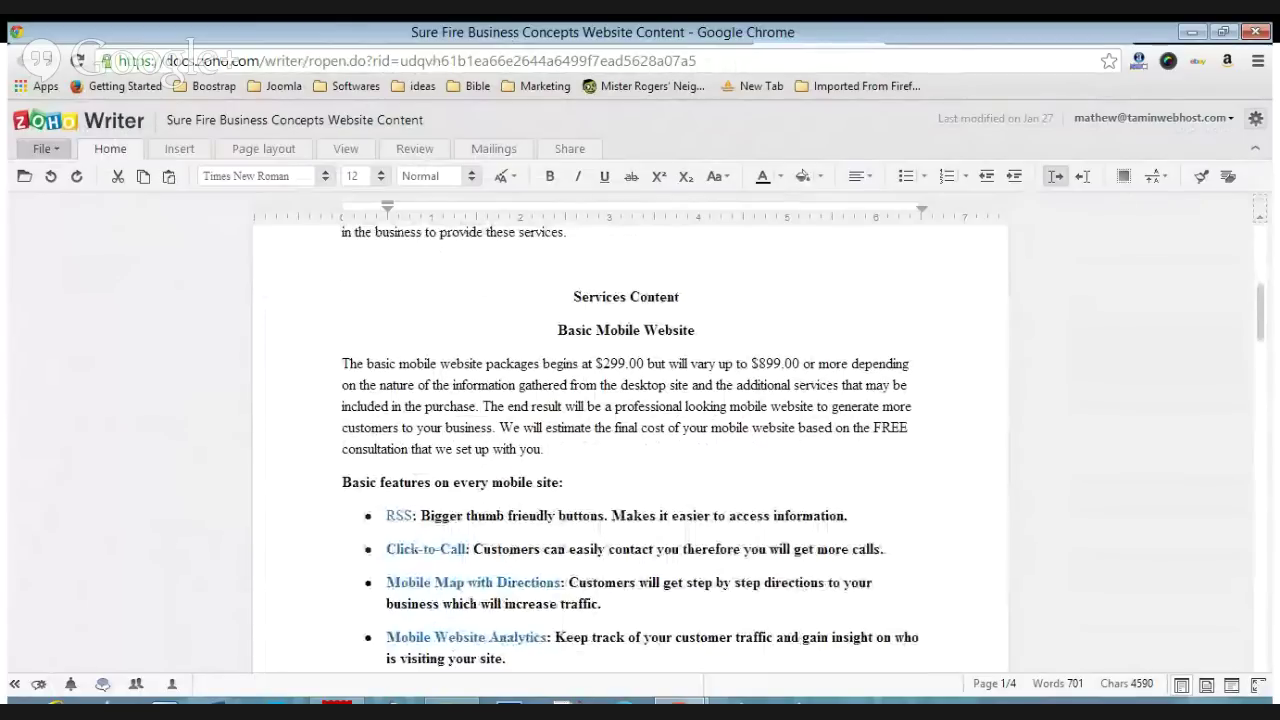
key(ctrl+Tab)
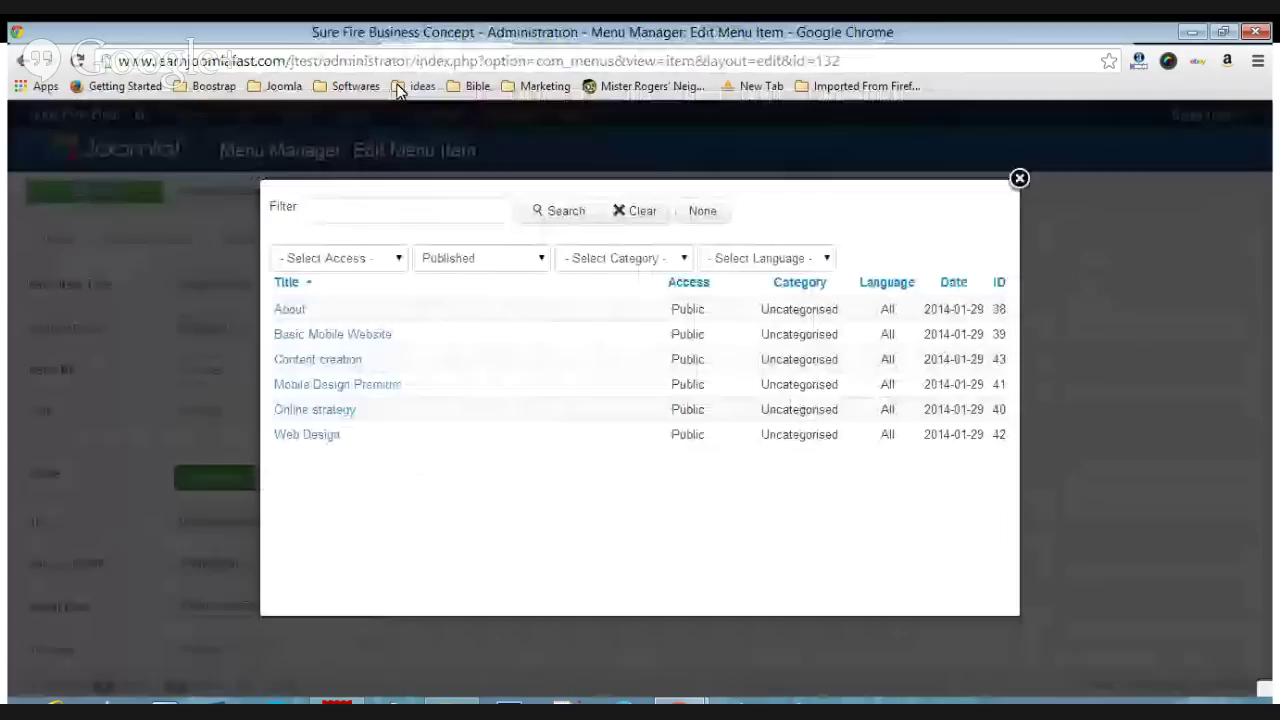
click(1018, 179)
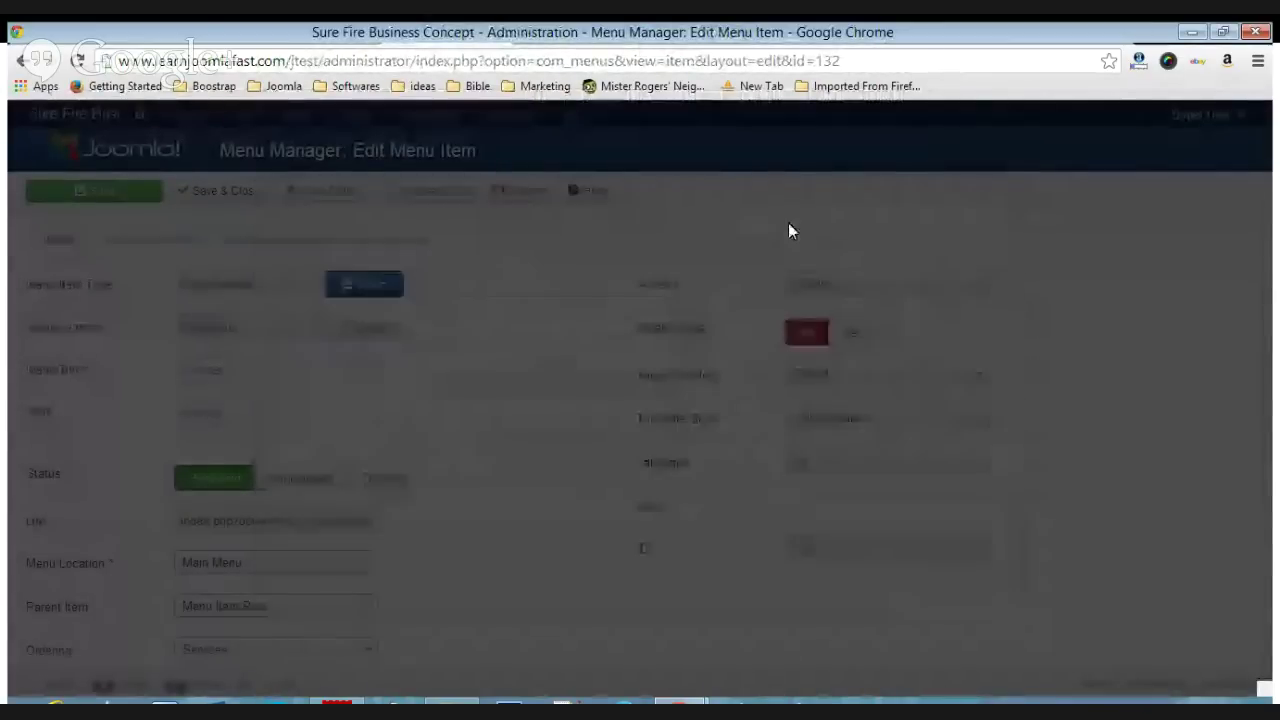
click(530, 194)
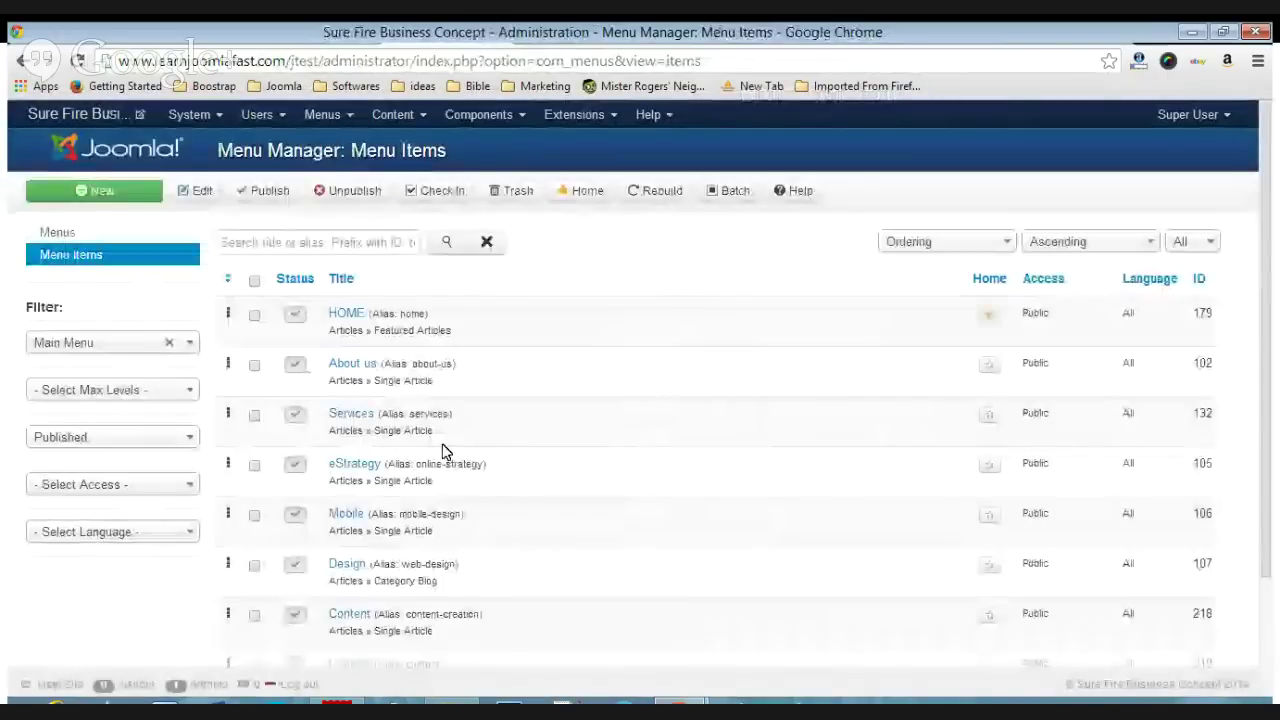
click(254, 416)
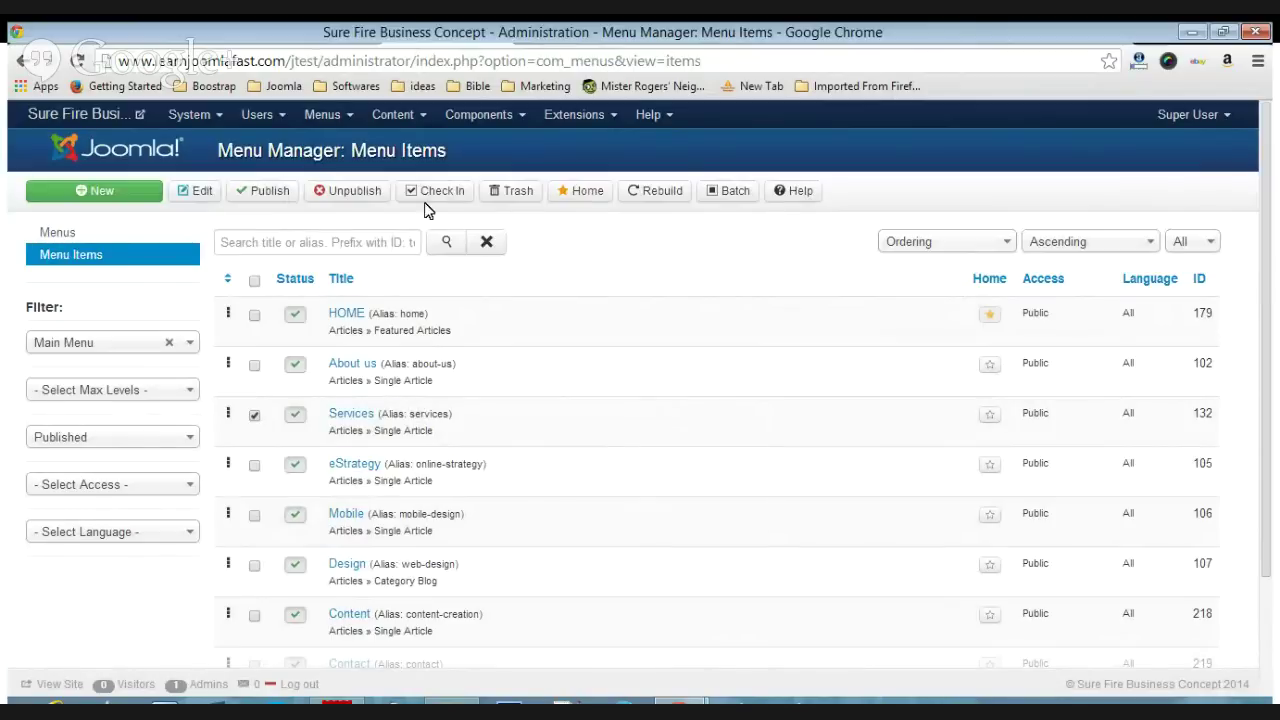
Unpublish the Services menu item and point eStrategy to the Online strategy article, saving it.
click(348, 193)
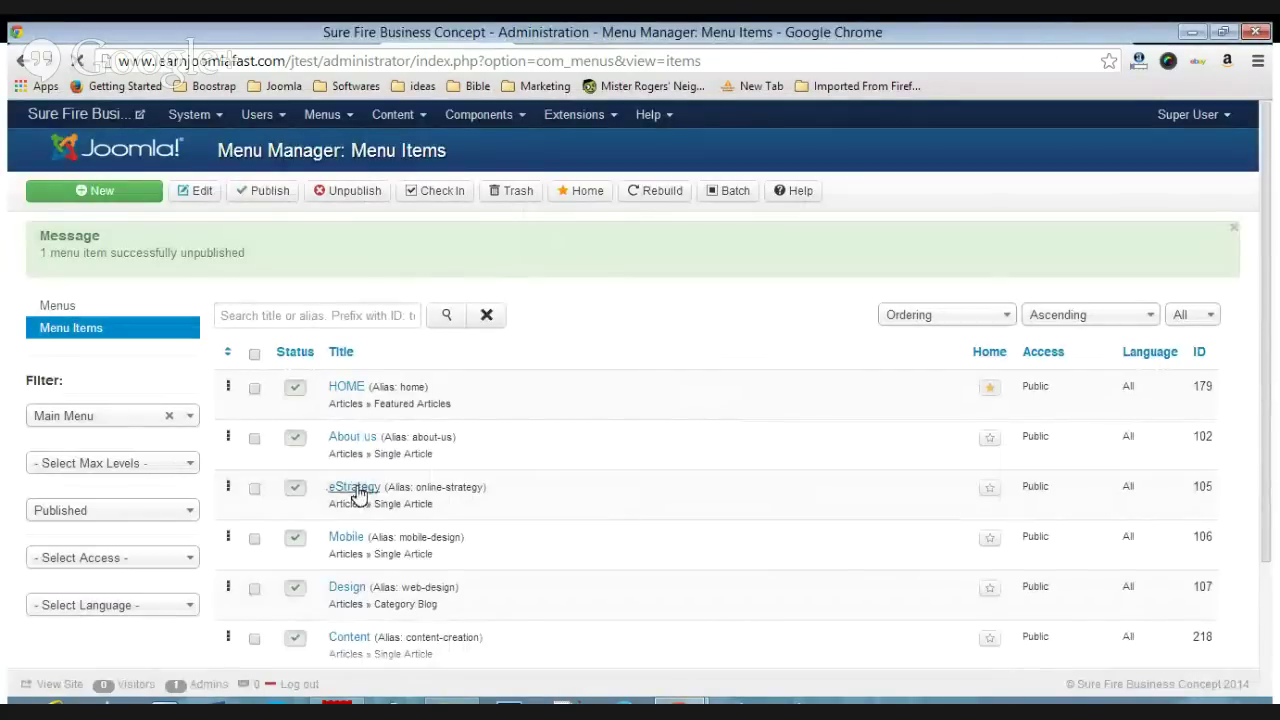
click(356, 489)
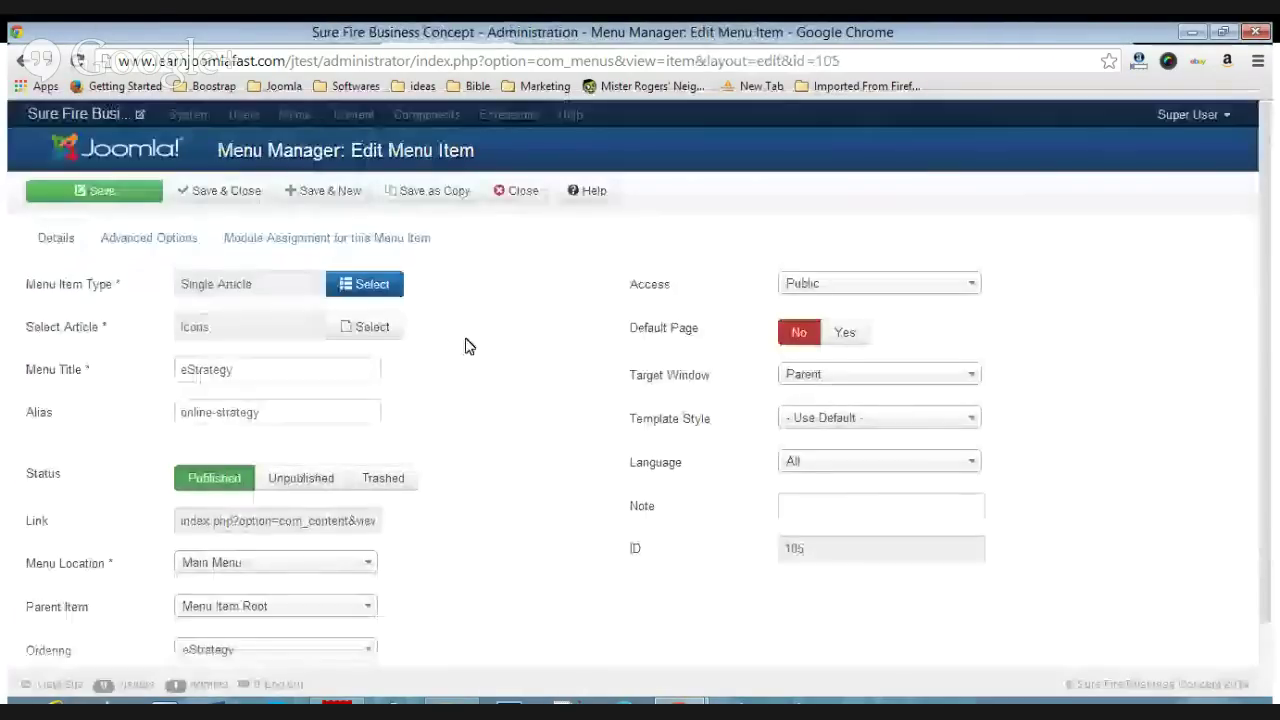
click(368, 327)
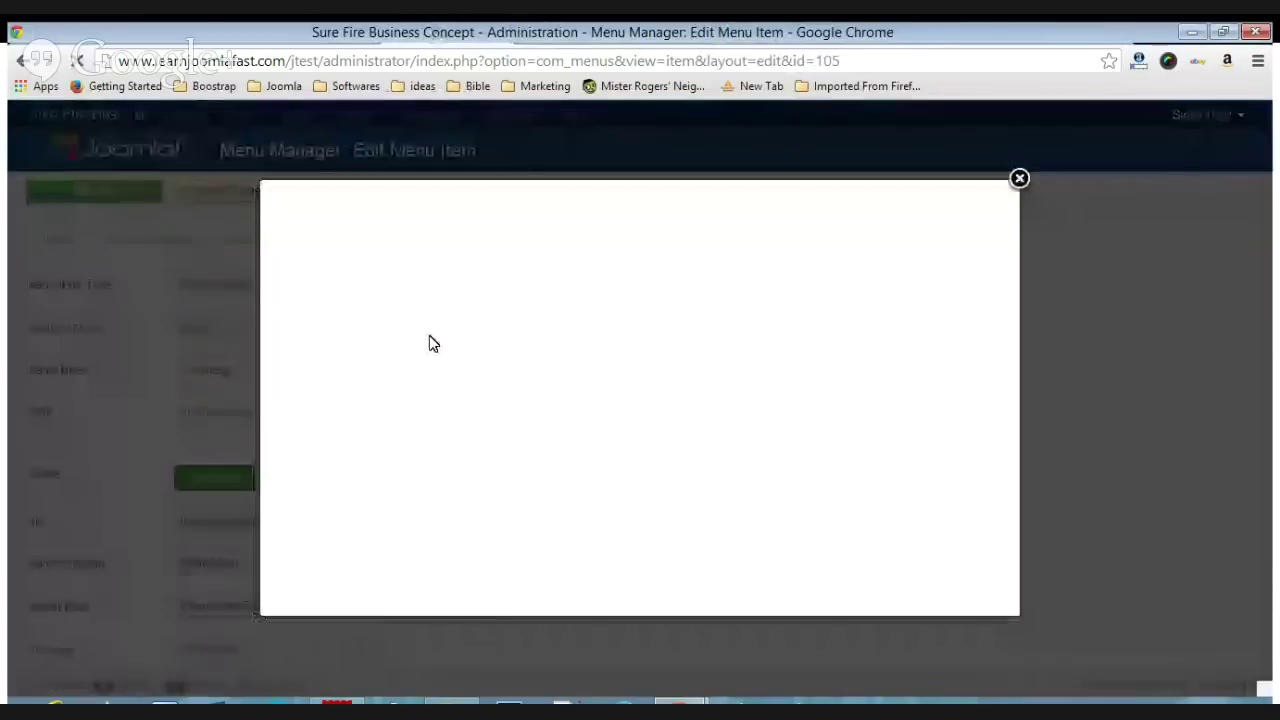
click(328, 409)
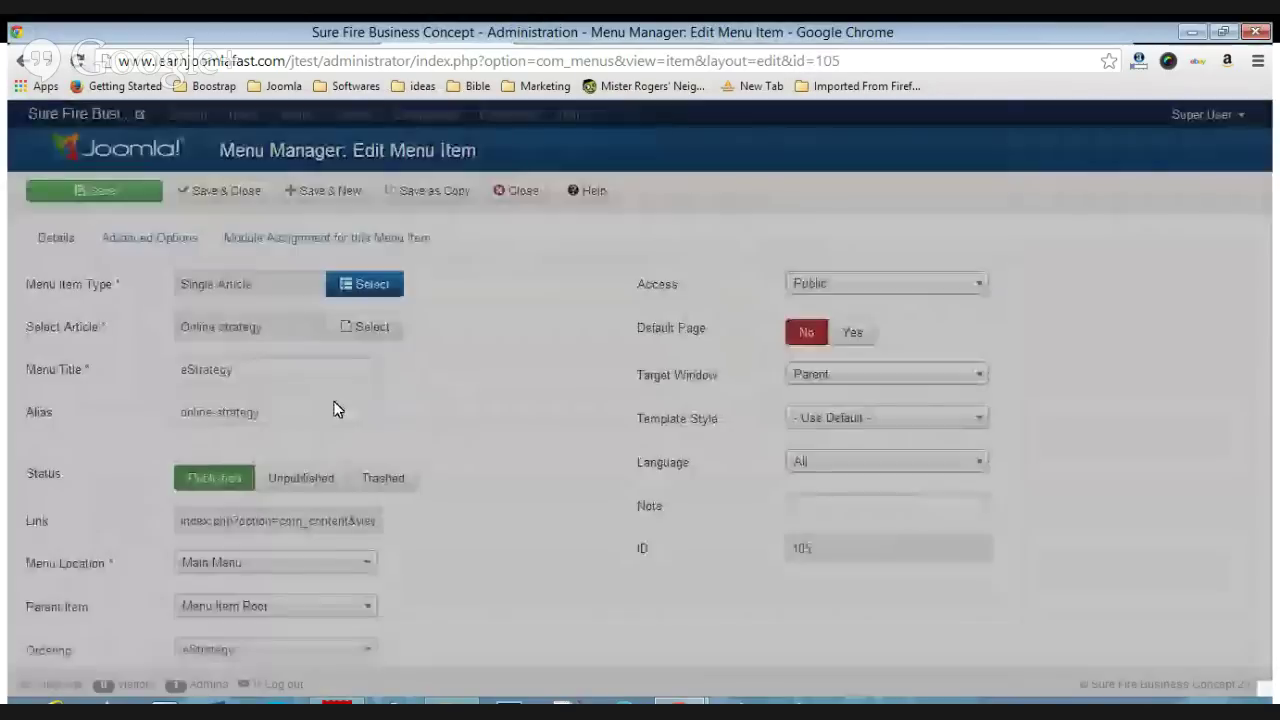
click(232, 195)
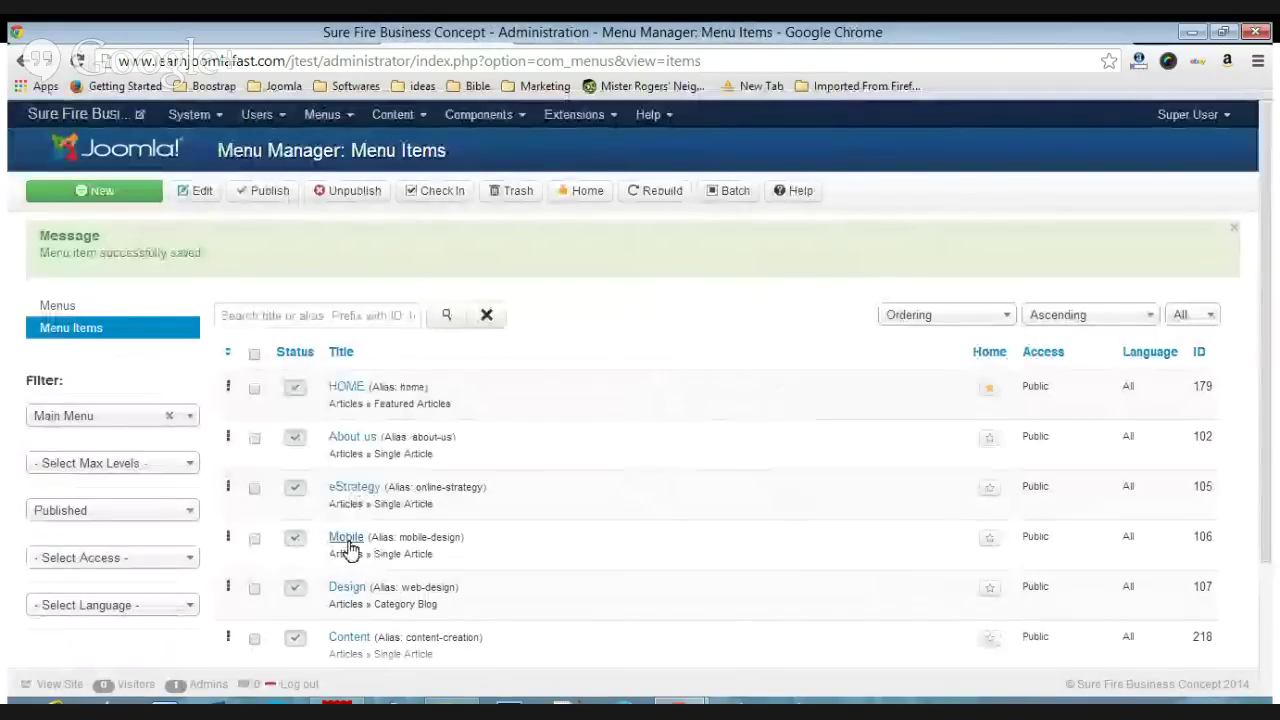
Link the Mobile menu item to the Basic Mobile Website article.
scroll(523, 514, down, 3)
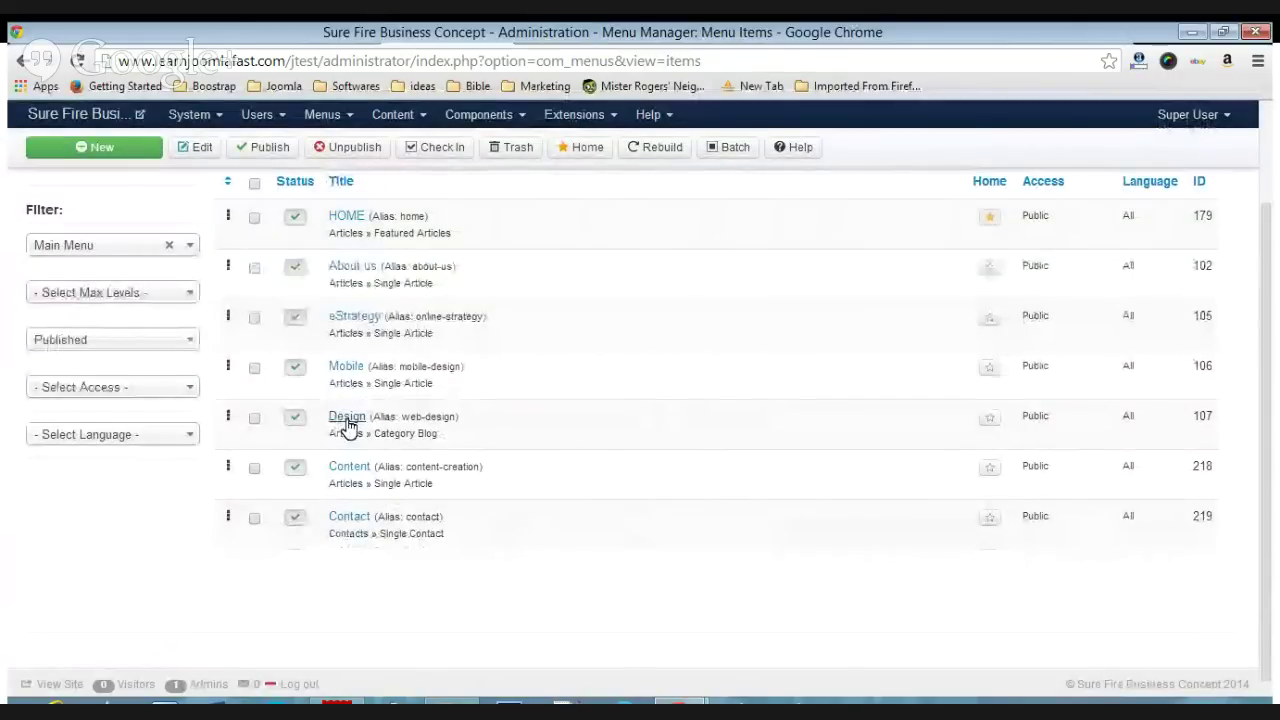
click(348, 370)
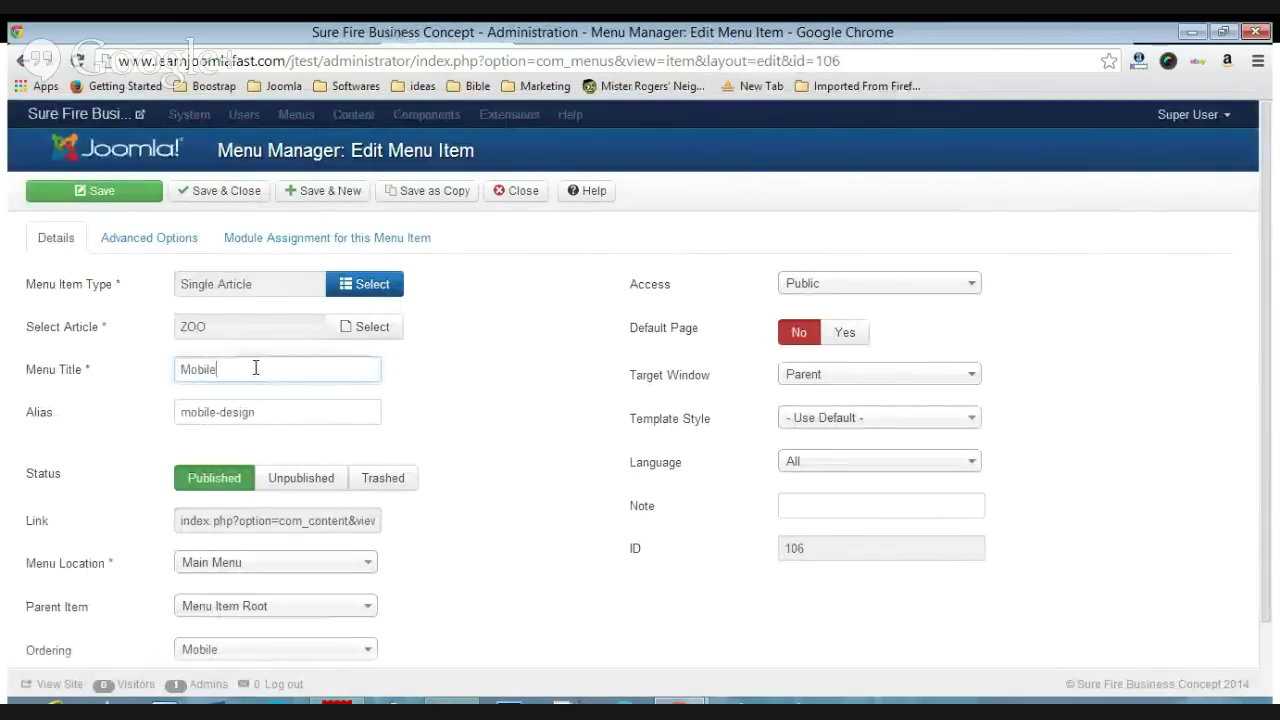
click(356, 329)
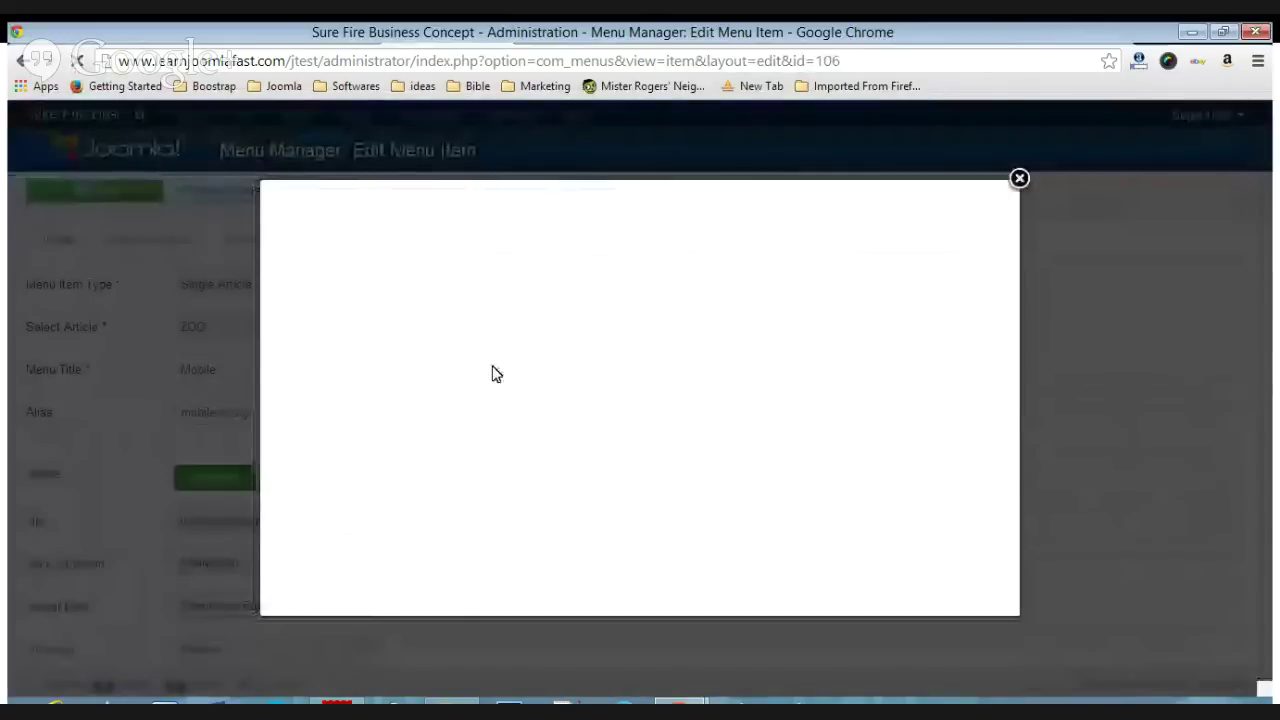
click(322, 335)
Retitle the item 'Mobile Website', clear its old alias, and save.
click(290, 365)
text(Website)
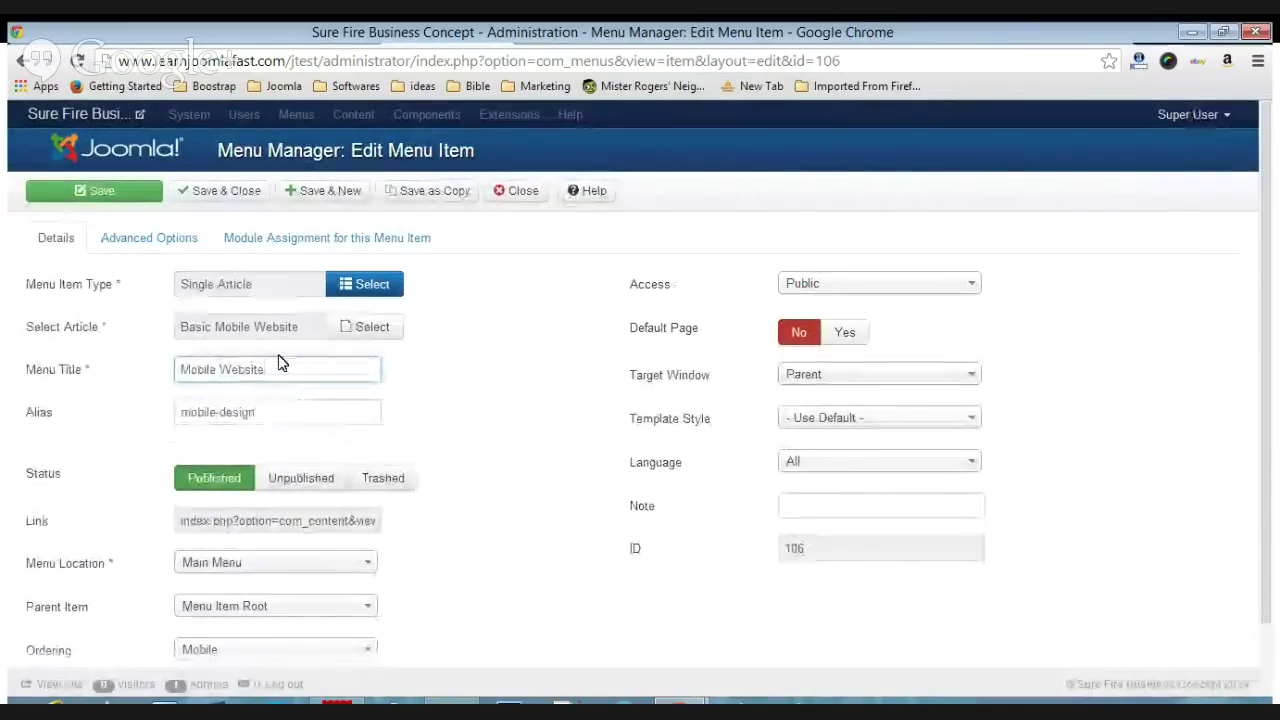
double_click(250, 413)
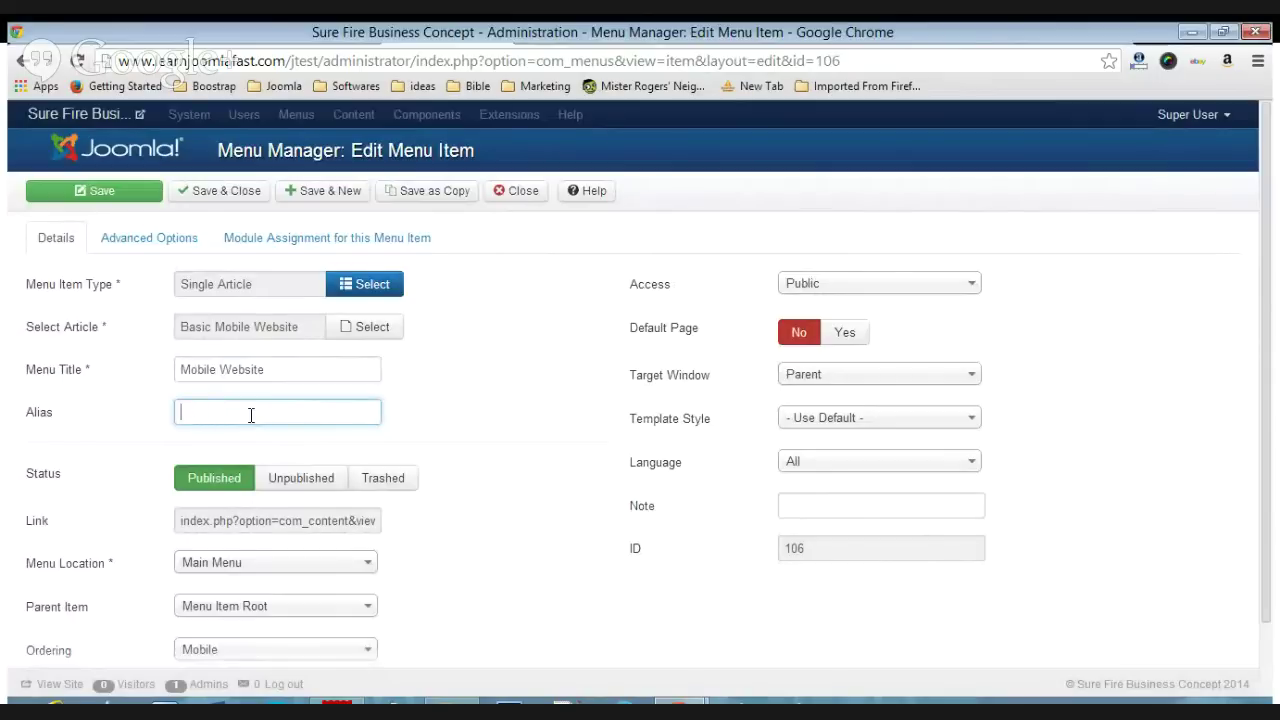
click(234, 195)
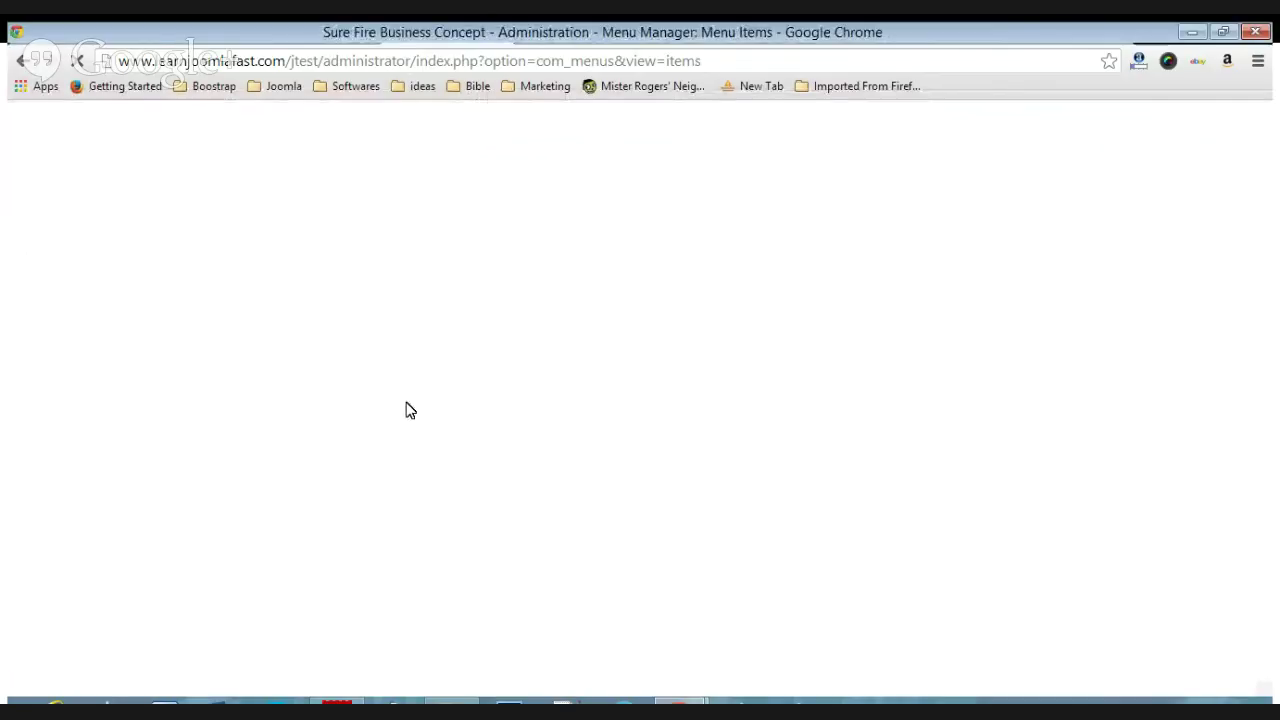
Change the Design item's type to Articles > Single Article and link it to Web Design.
scroll(420, 420, down, 2)
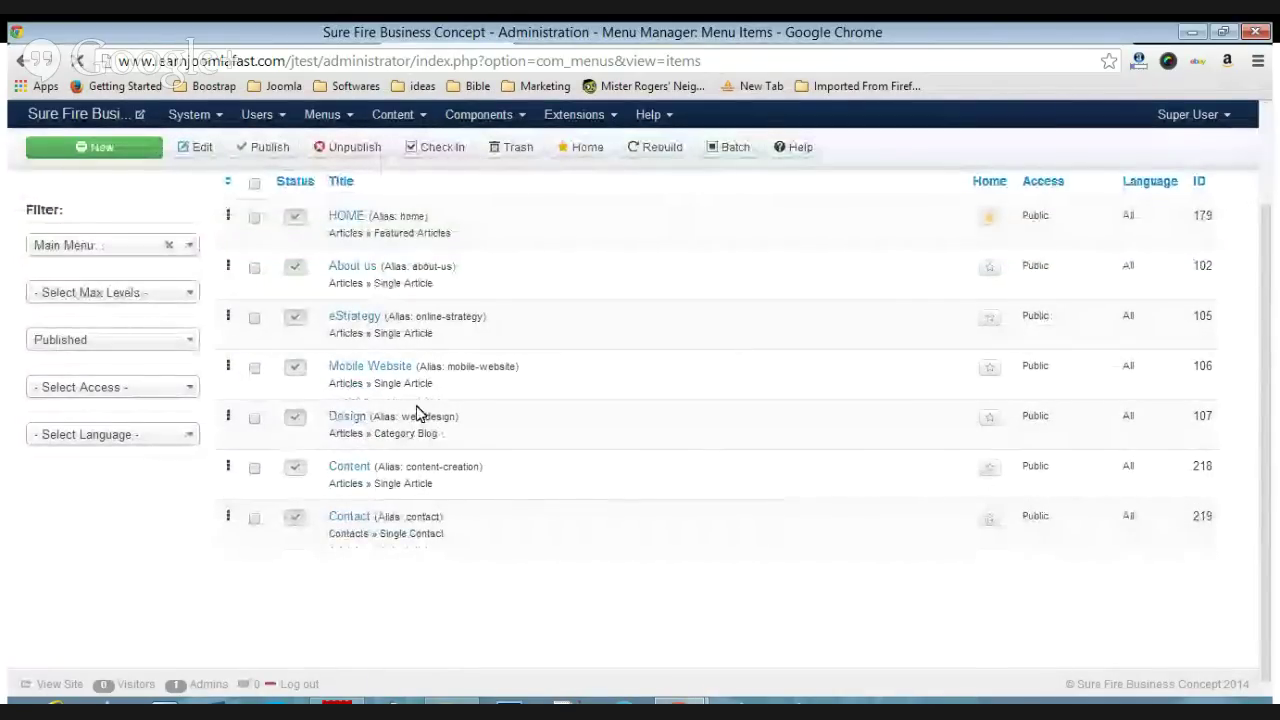
click(347, 416)
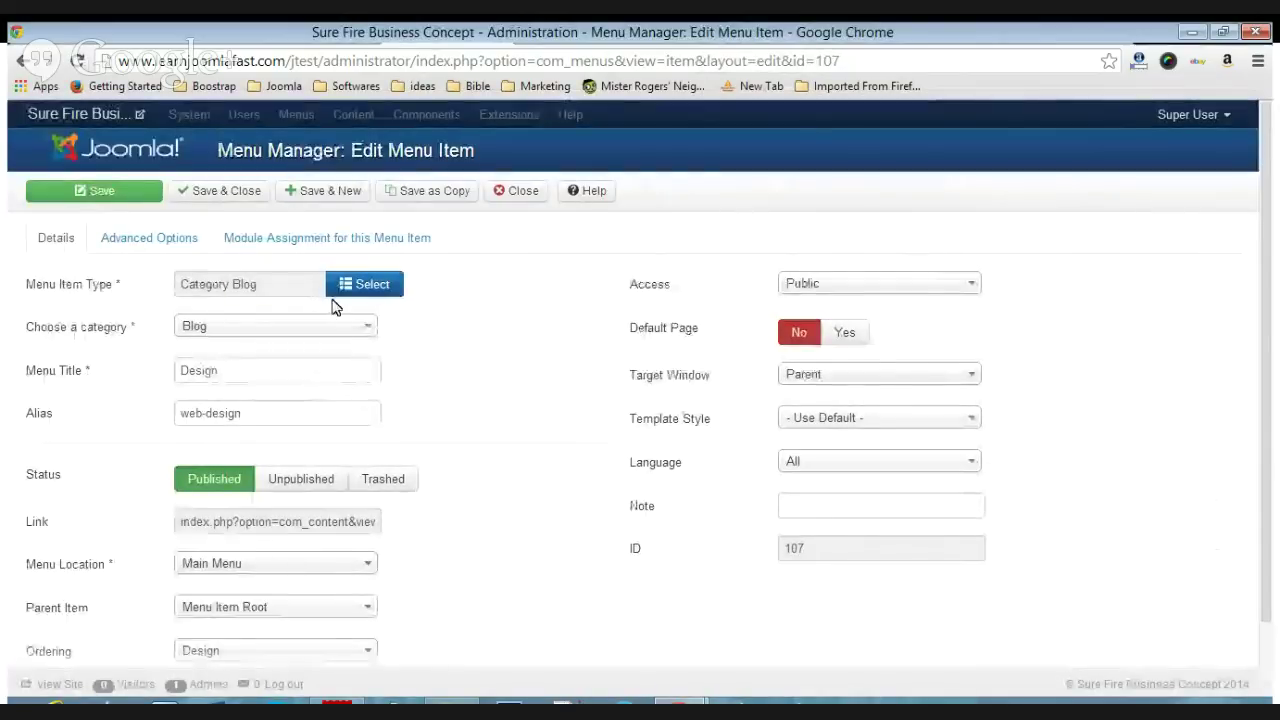
click(363, 286)
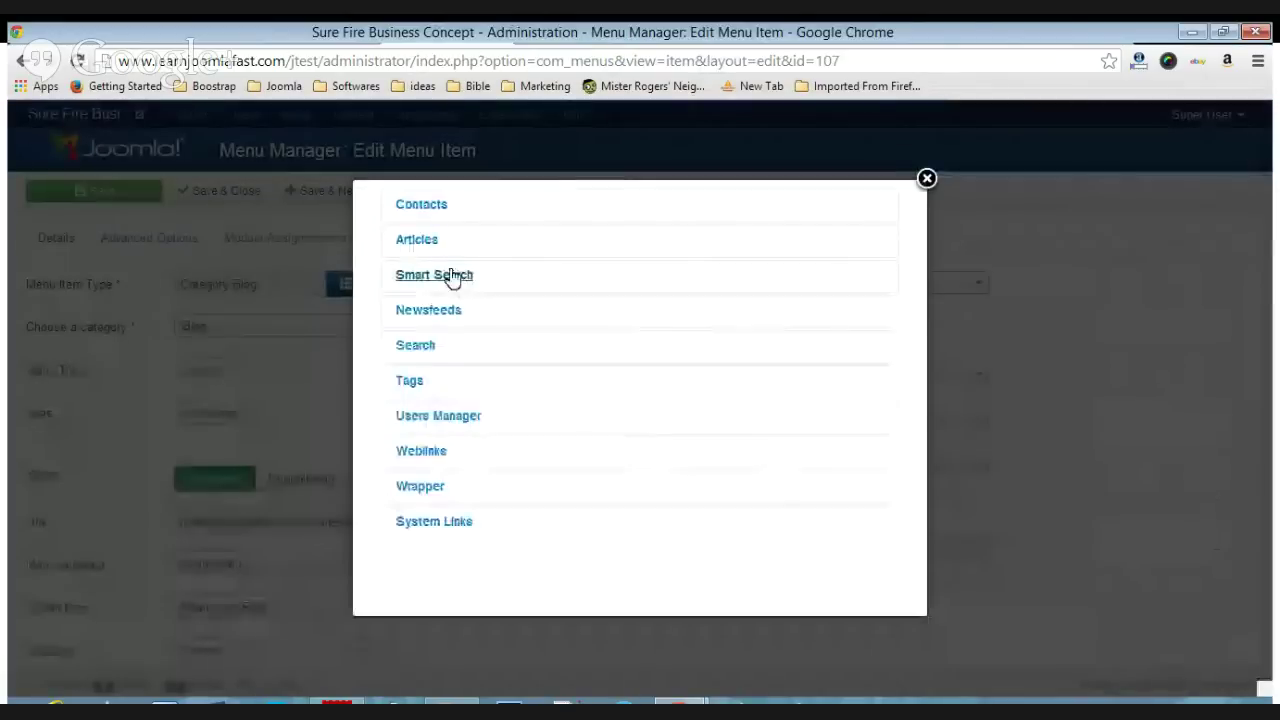
click(420, 244)
click(432, 385)
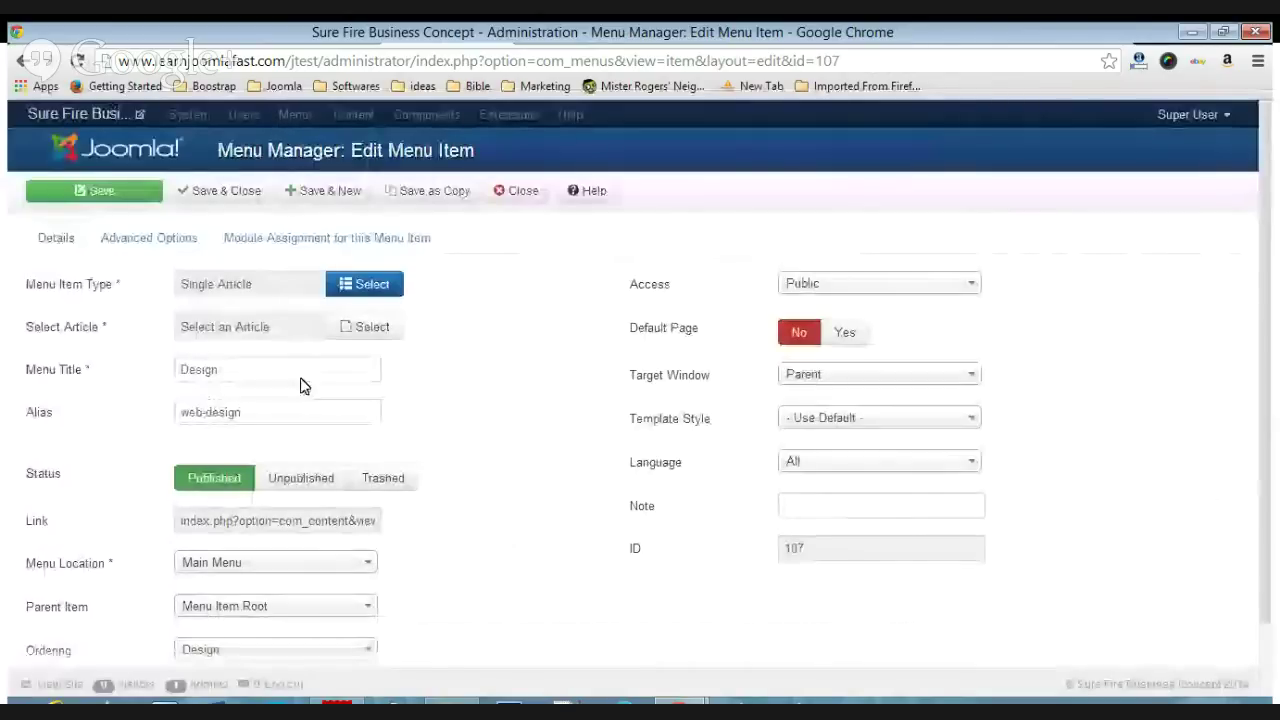
click(365, 330)
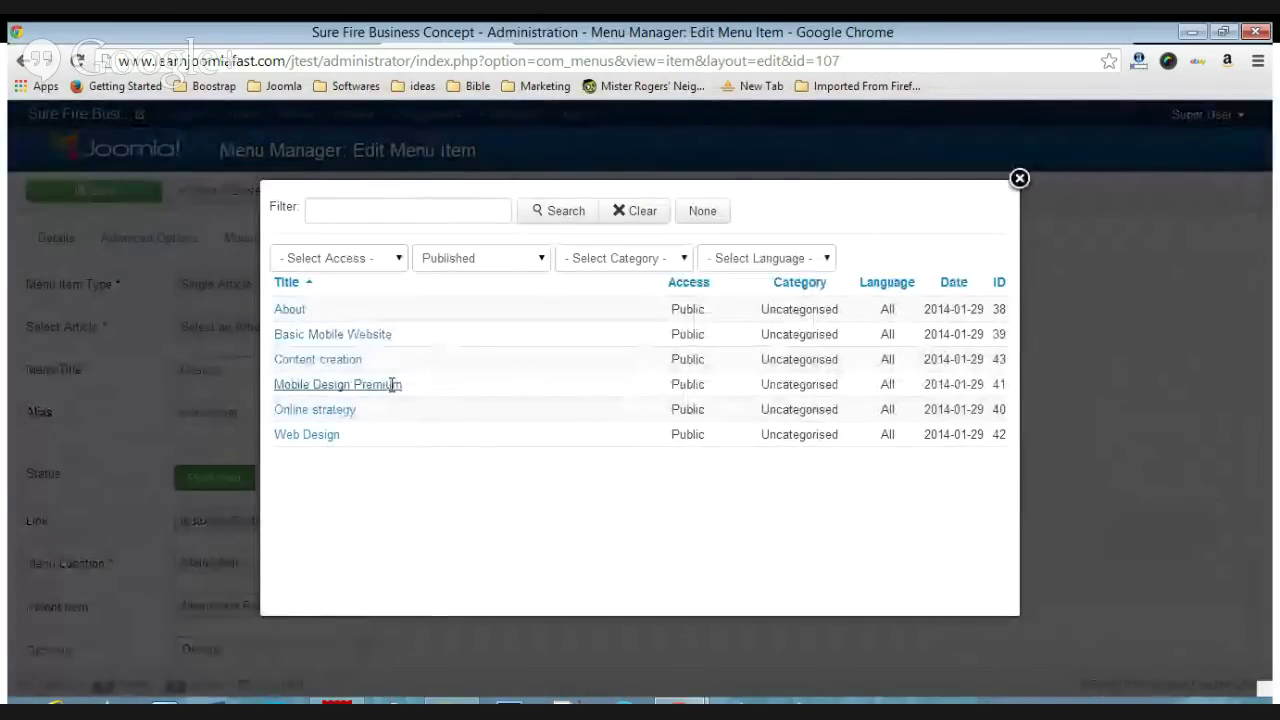
click(307, 434)
Prefix the title with 'Web' to make it 'Web Design' and save.
click(180, 370)
text(Web Design)
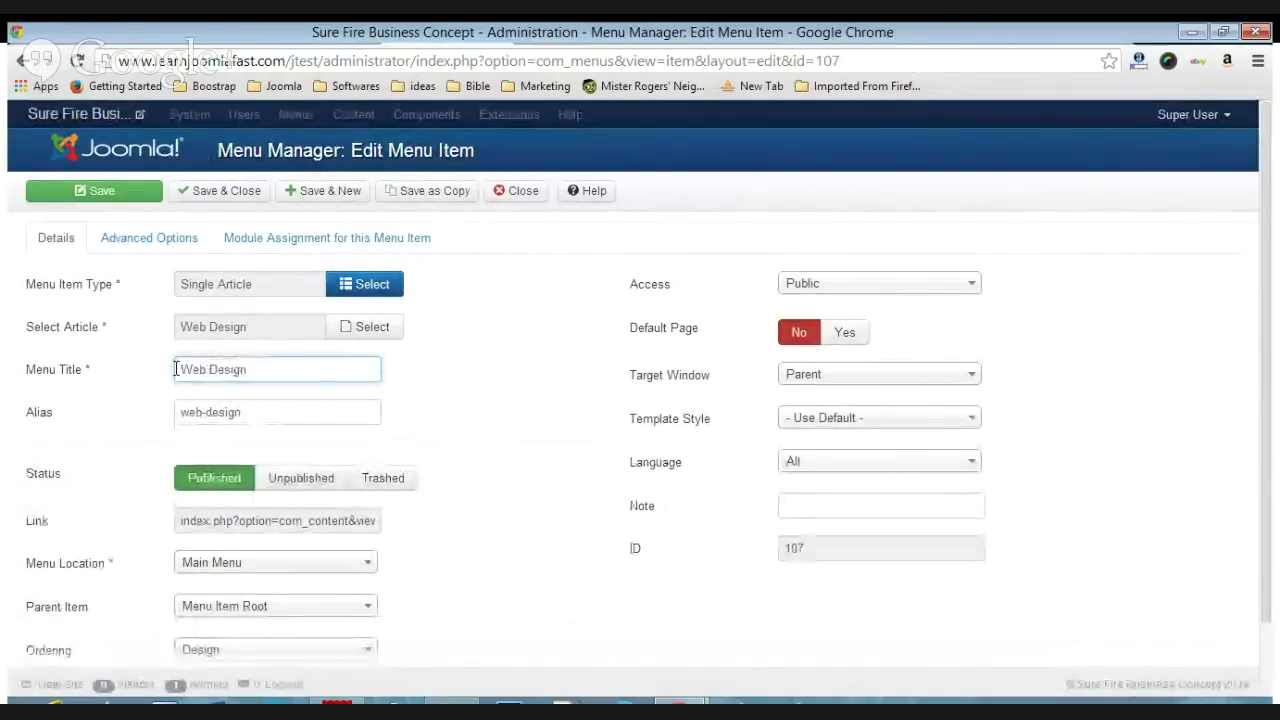
click(238, 194)
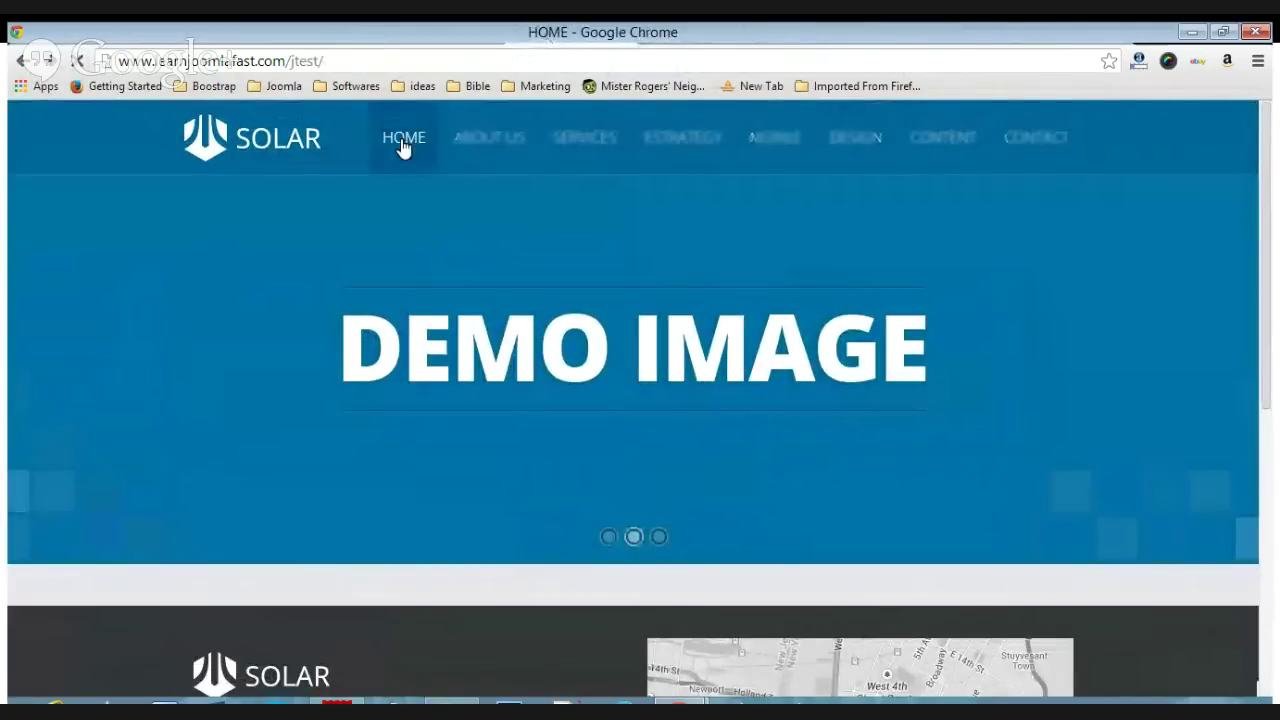
Reload the live home page, open About Us, test eStrategy's 404, then go back.
click(403, 143)
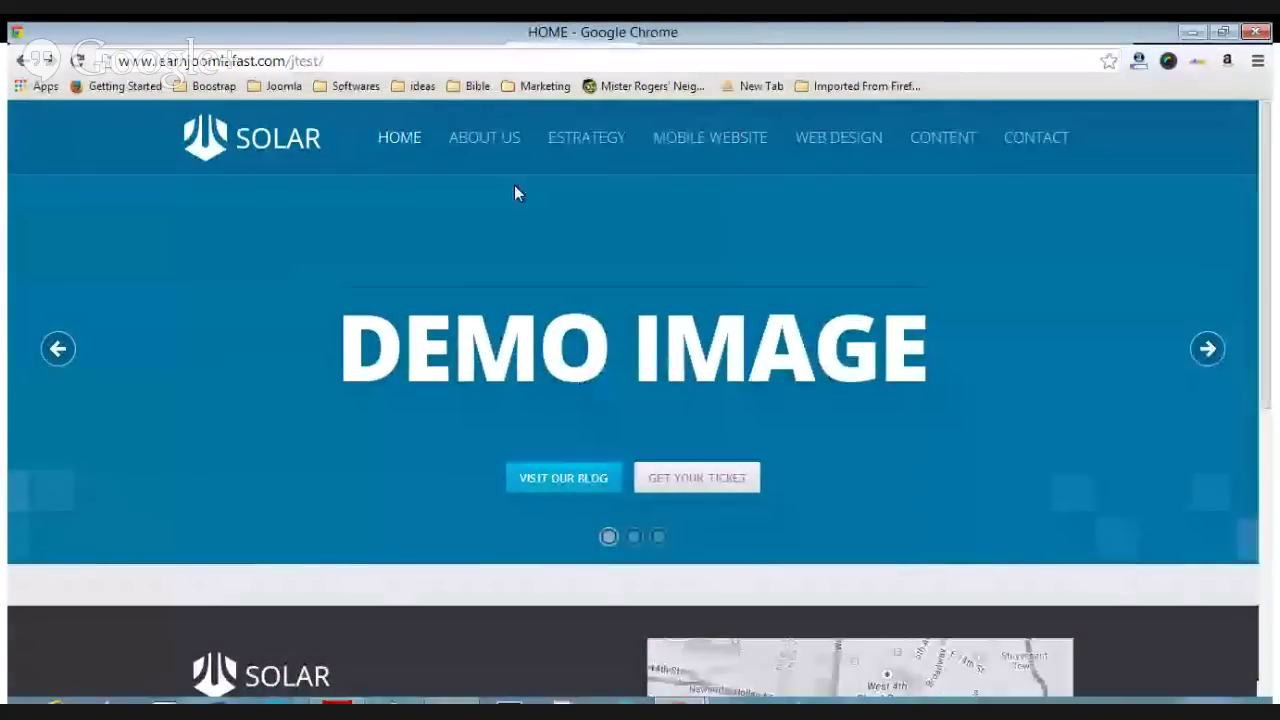
click(494, 134)
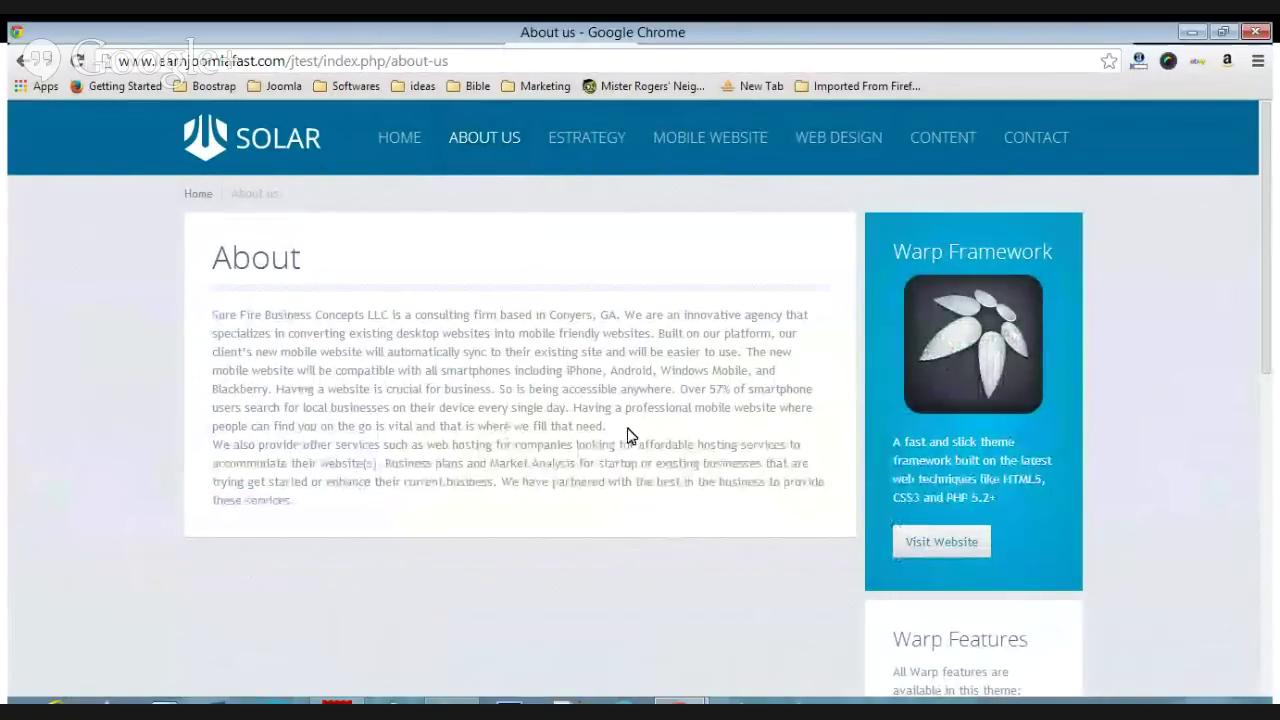
click(586, 138)
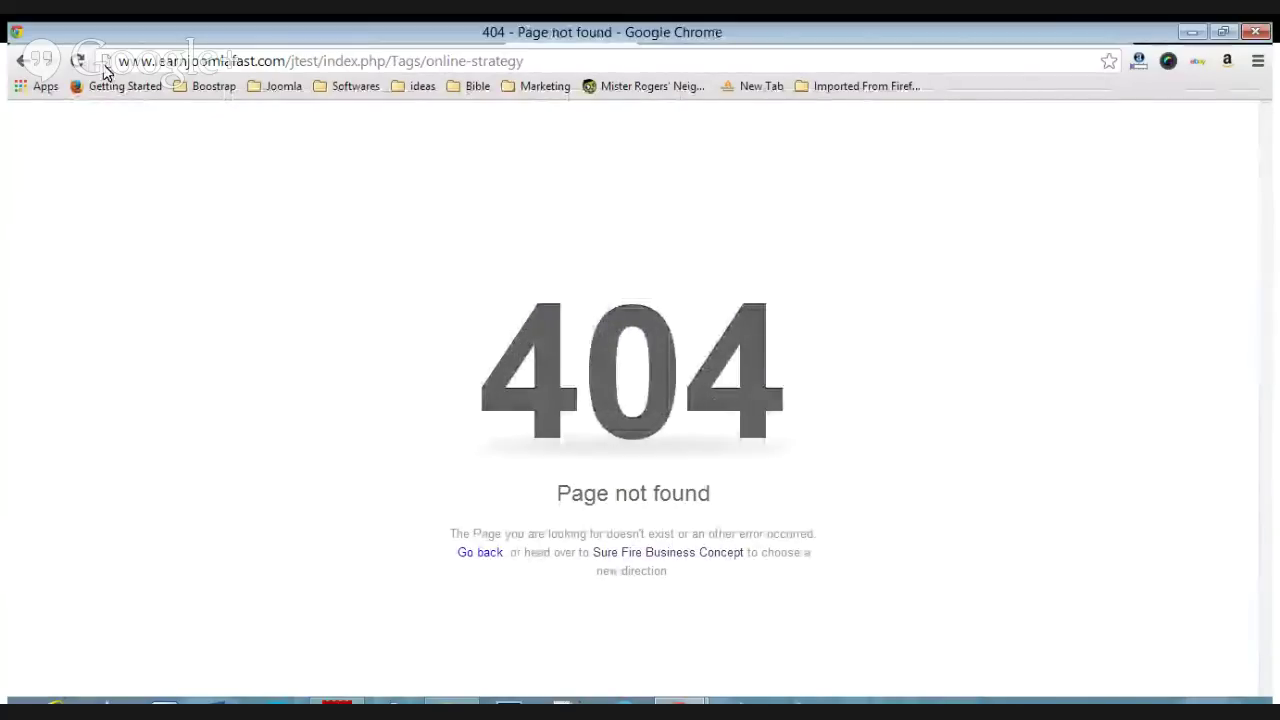
click(17, 62)
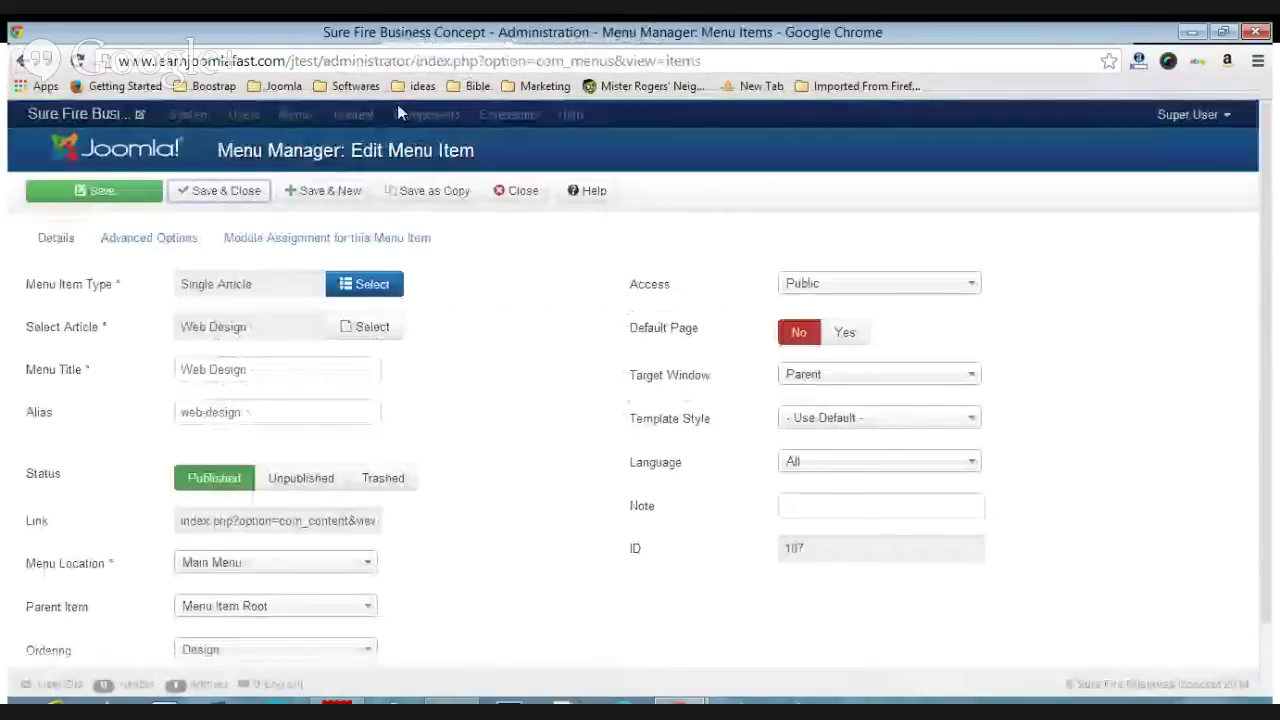
Point the Content menu item at the Content creation article and save it.
scroll(594, 514, down, 2)
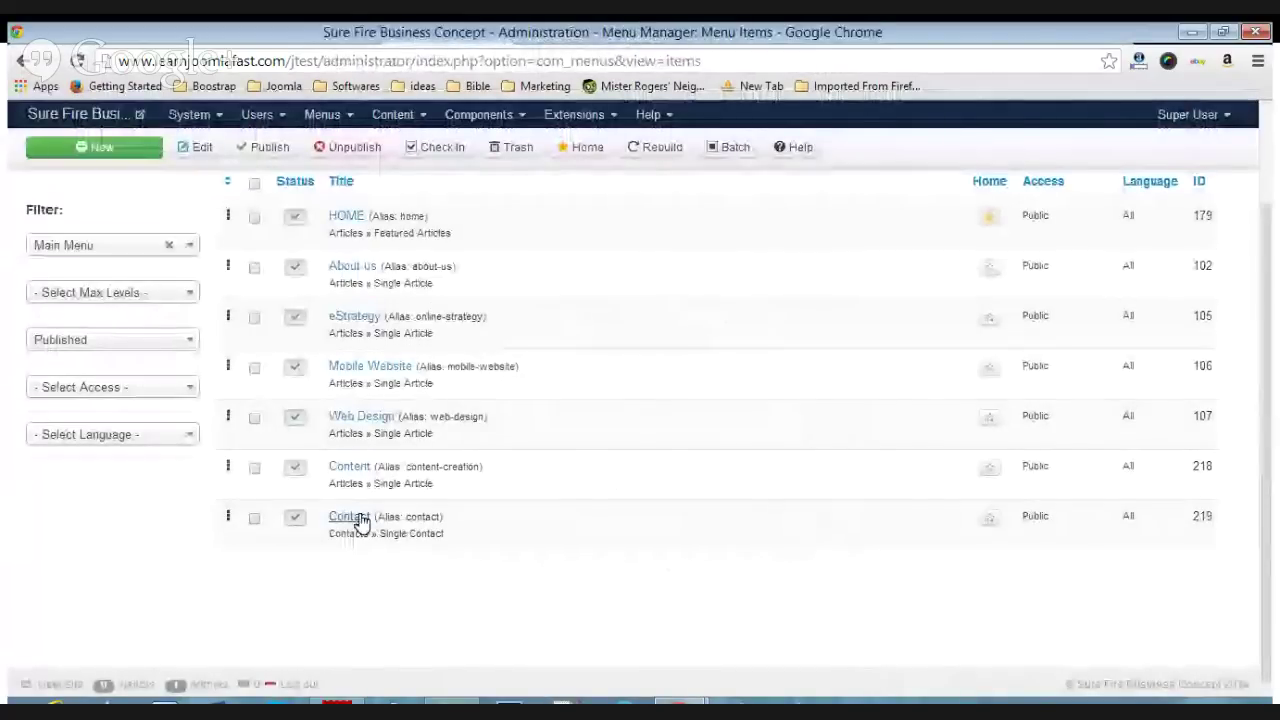
click(351, 470)
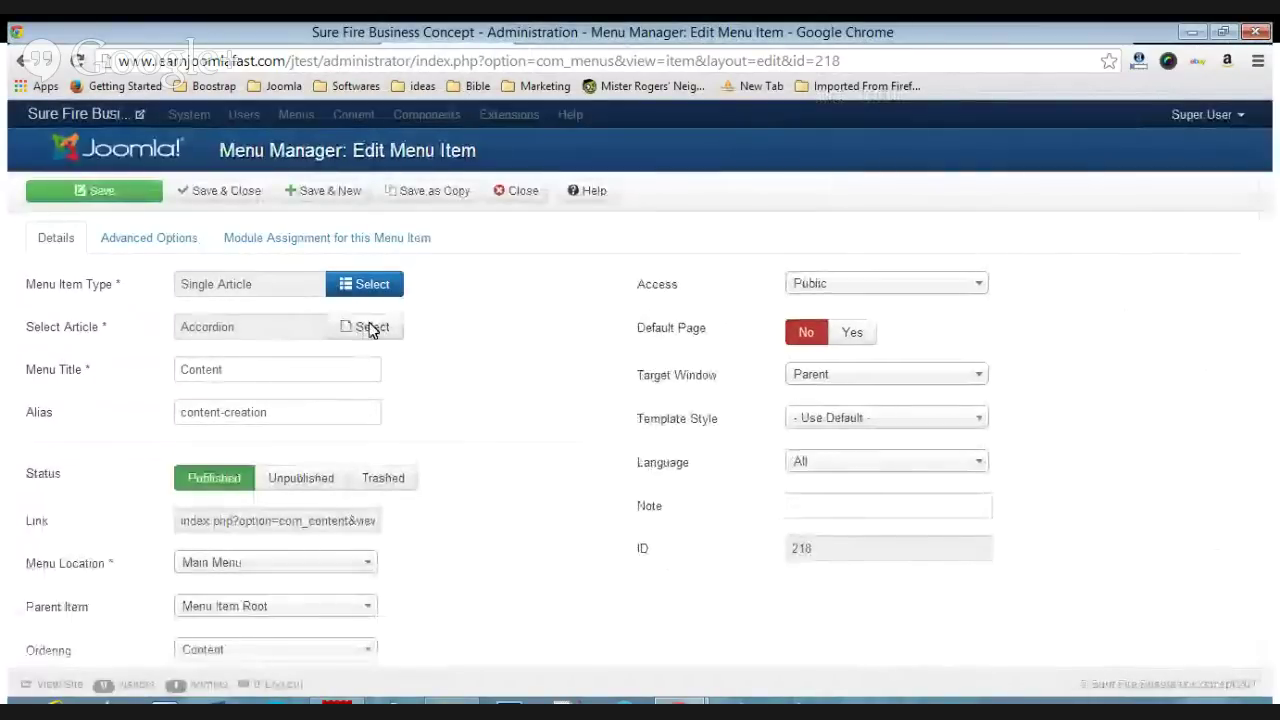
click(360, 329)
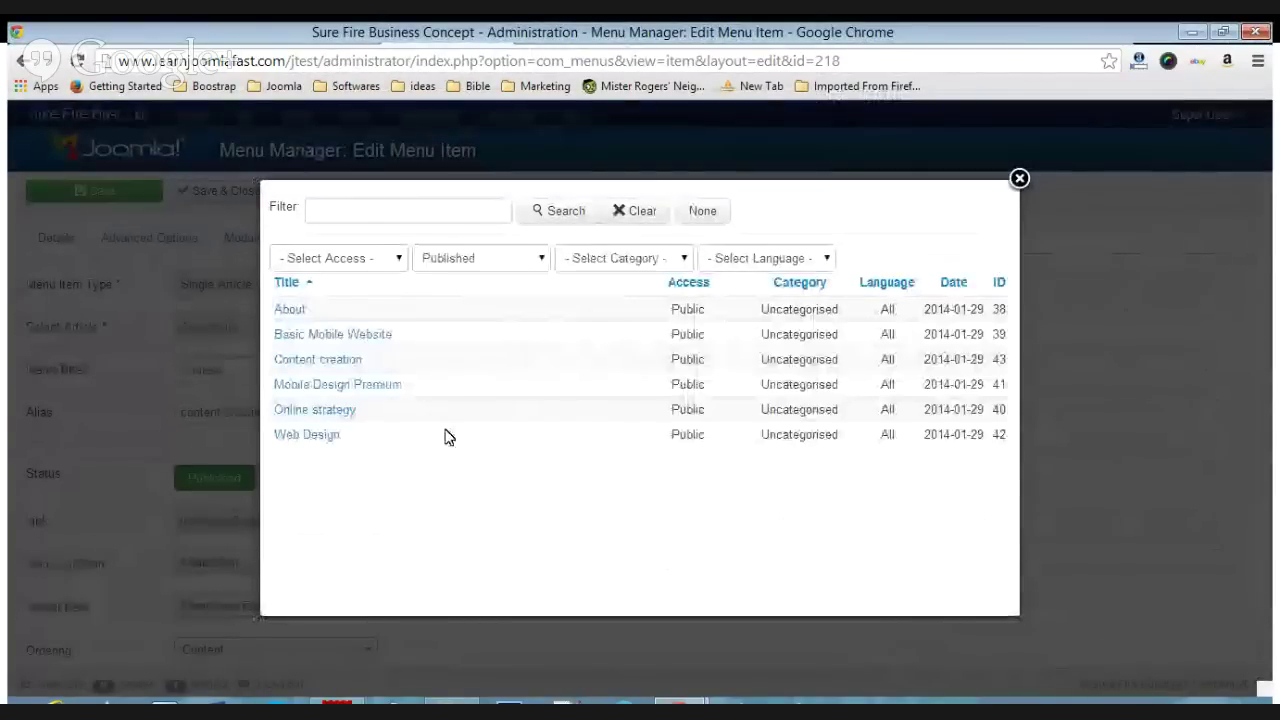
click(320, 362)
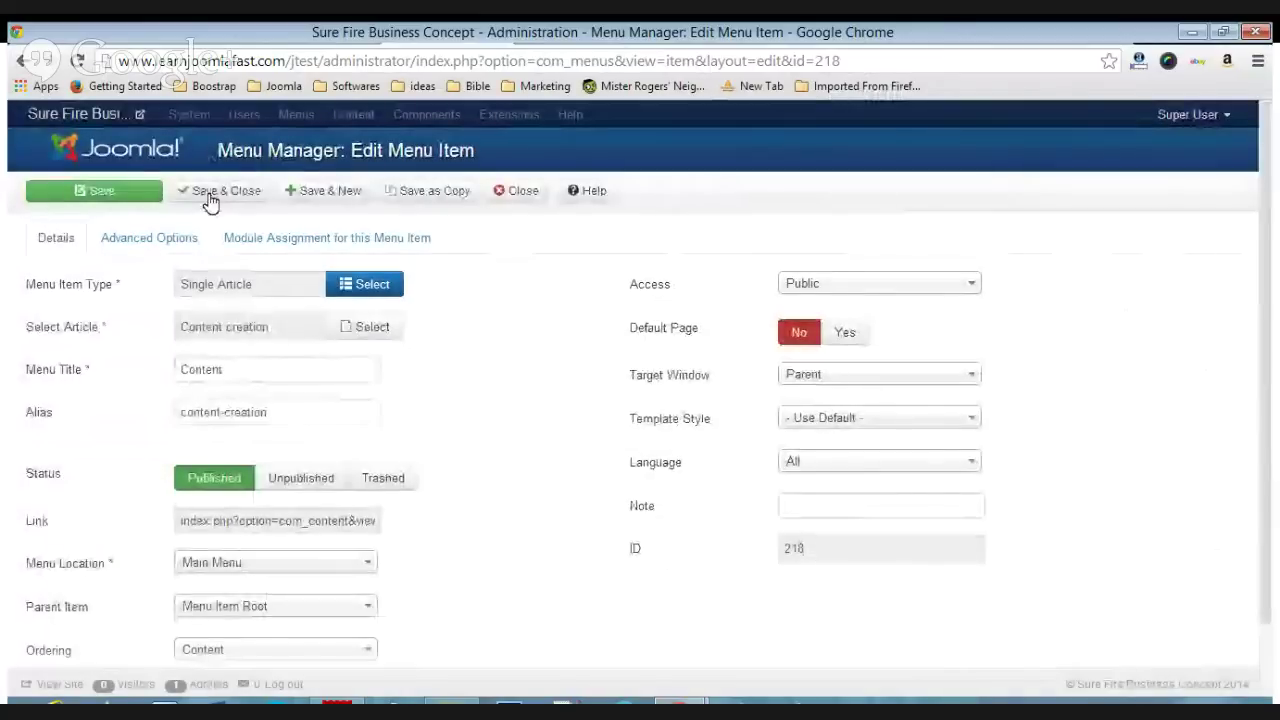
click(211, 195)
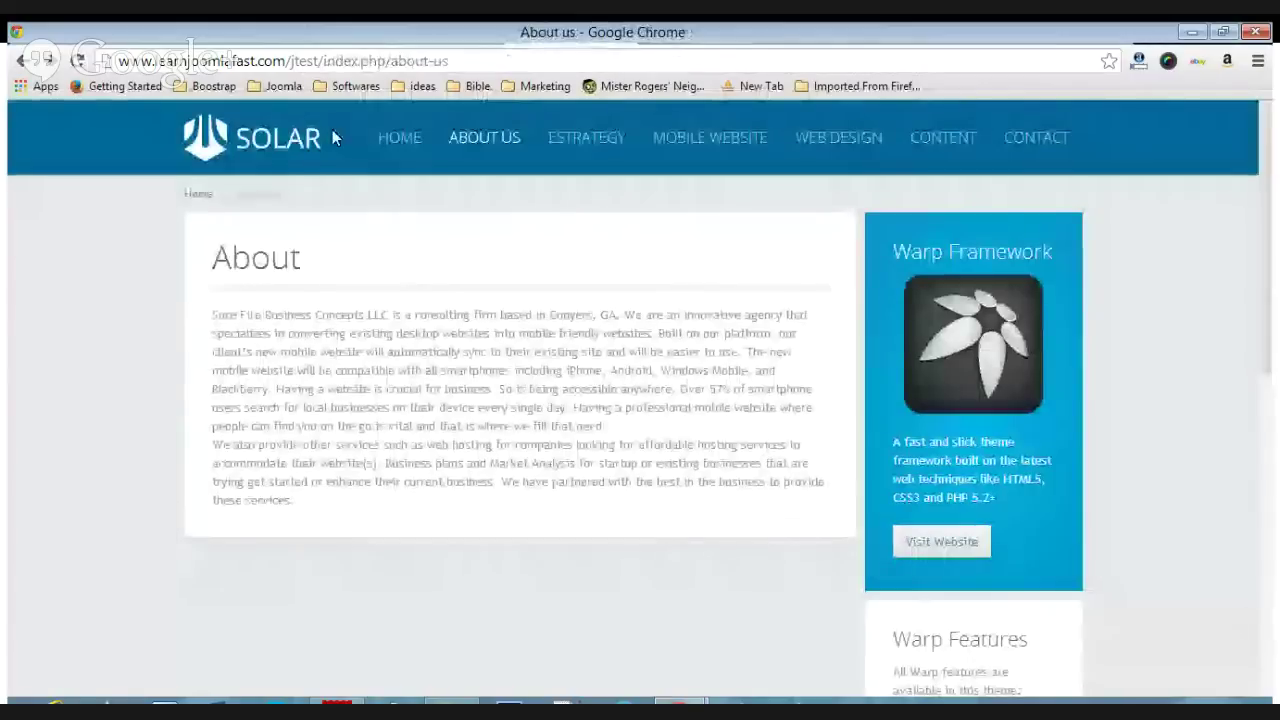
From the live home page, test the Content, Web Design, Mobile Website and eStrategy links.
click(406, 144)
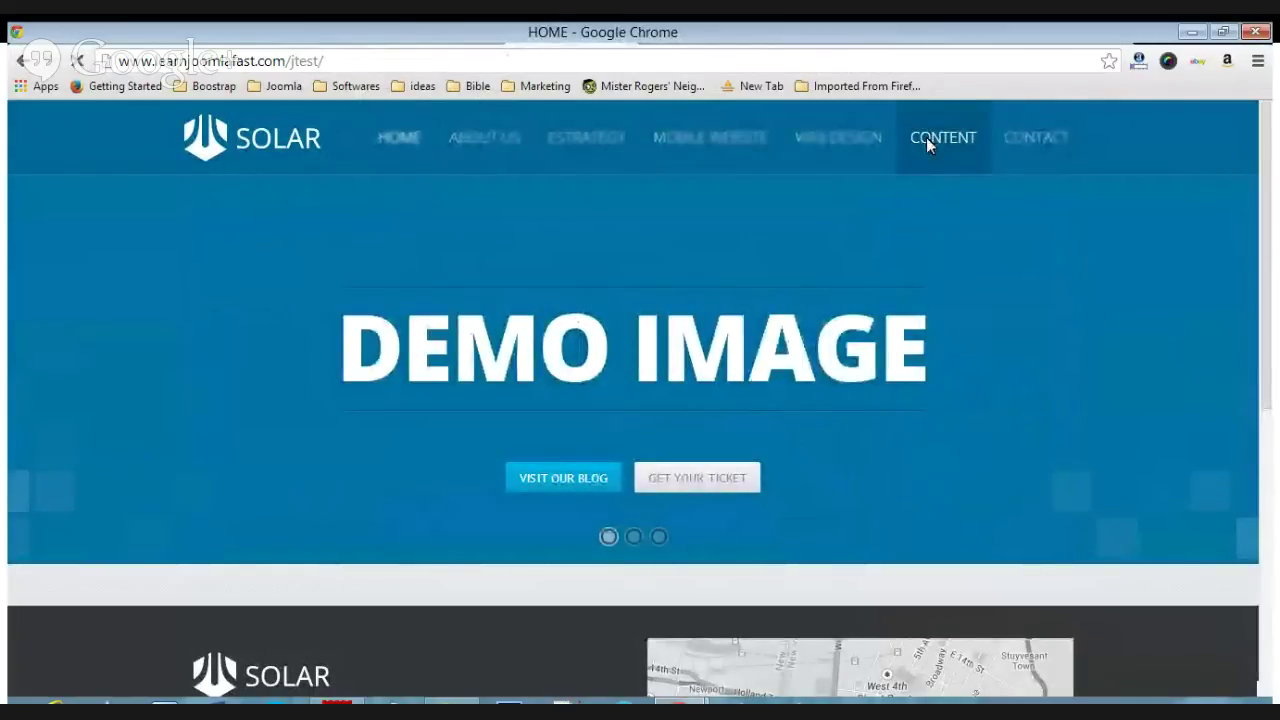
click(926, 137)
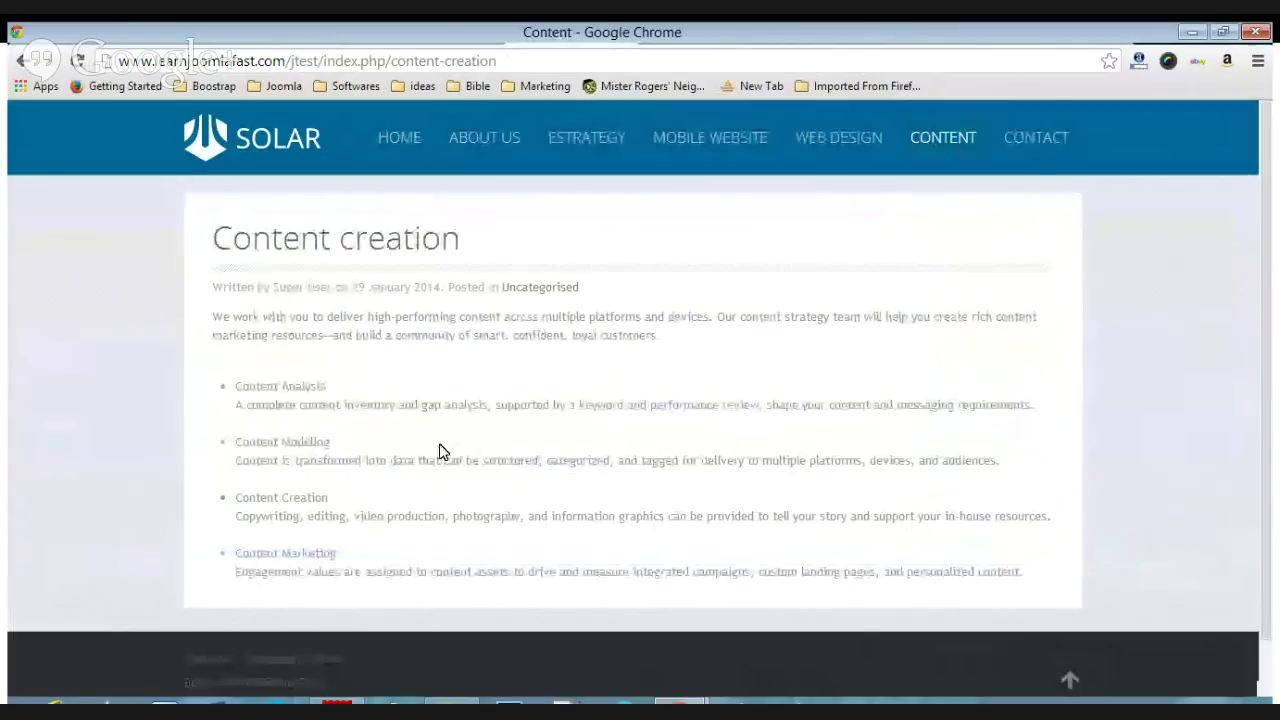
click(839, 137)
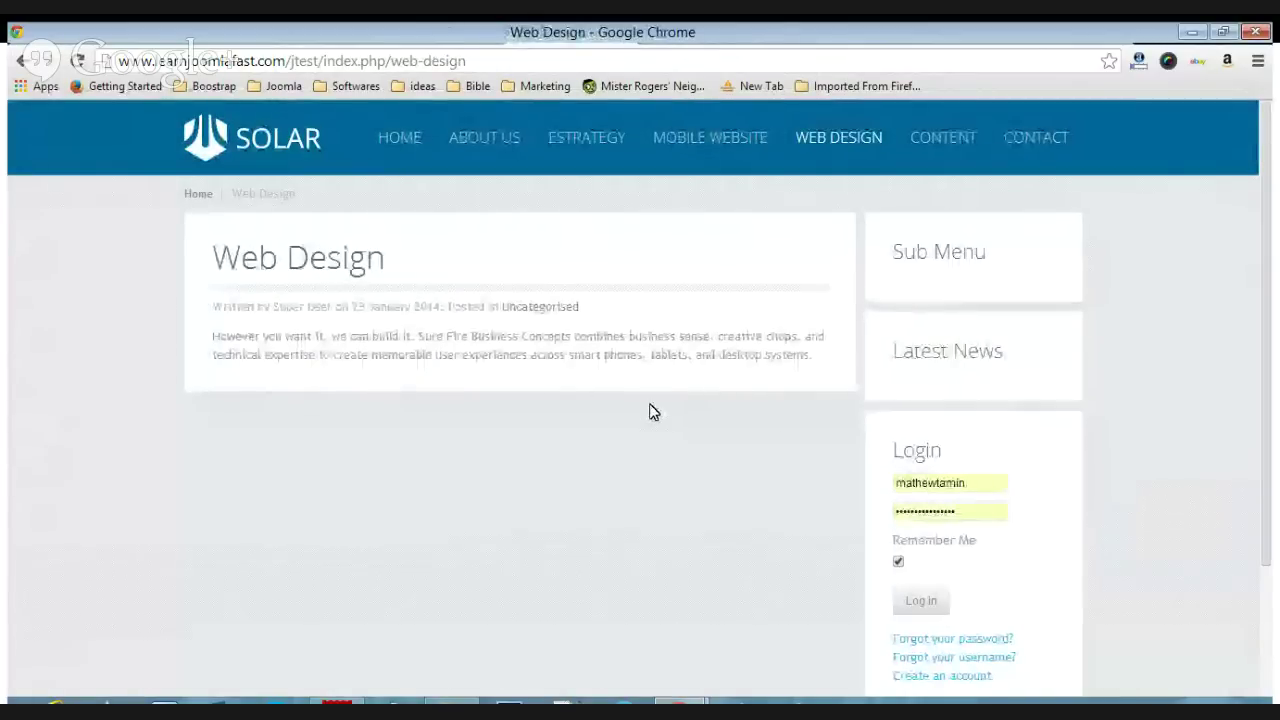
click(711, 137)
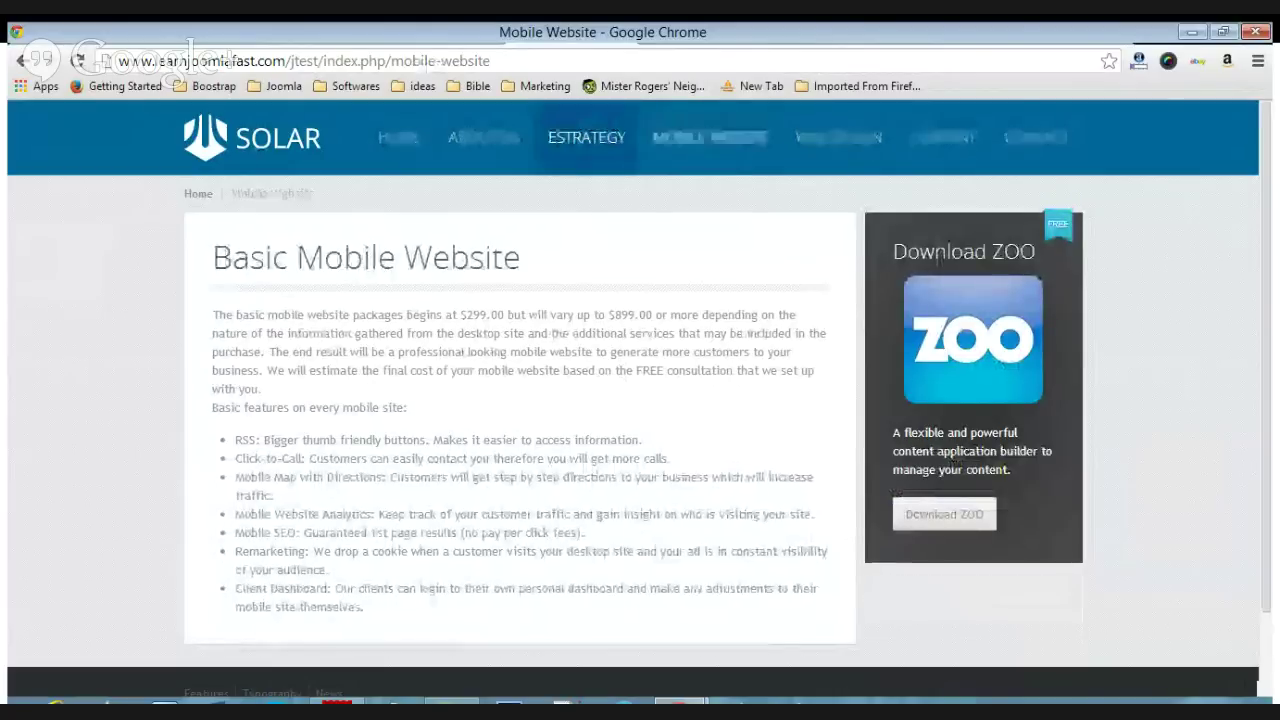
click(586, 137)
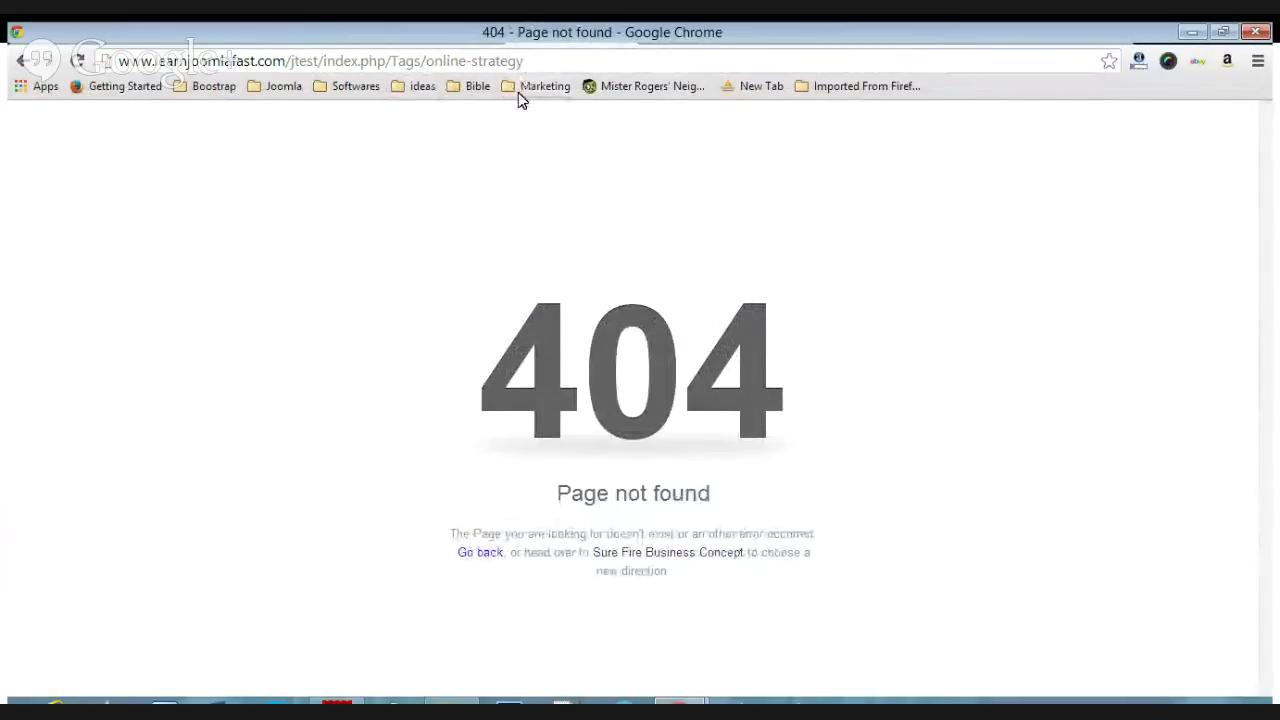
Return to the admin Main Menu items list and open eStrategy for editing.
click(447, 36)
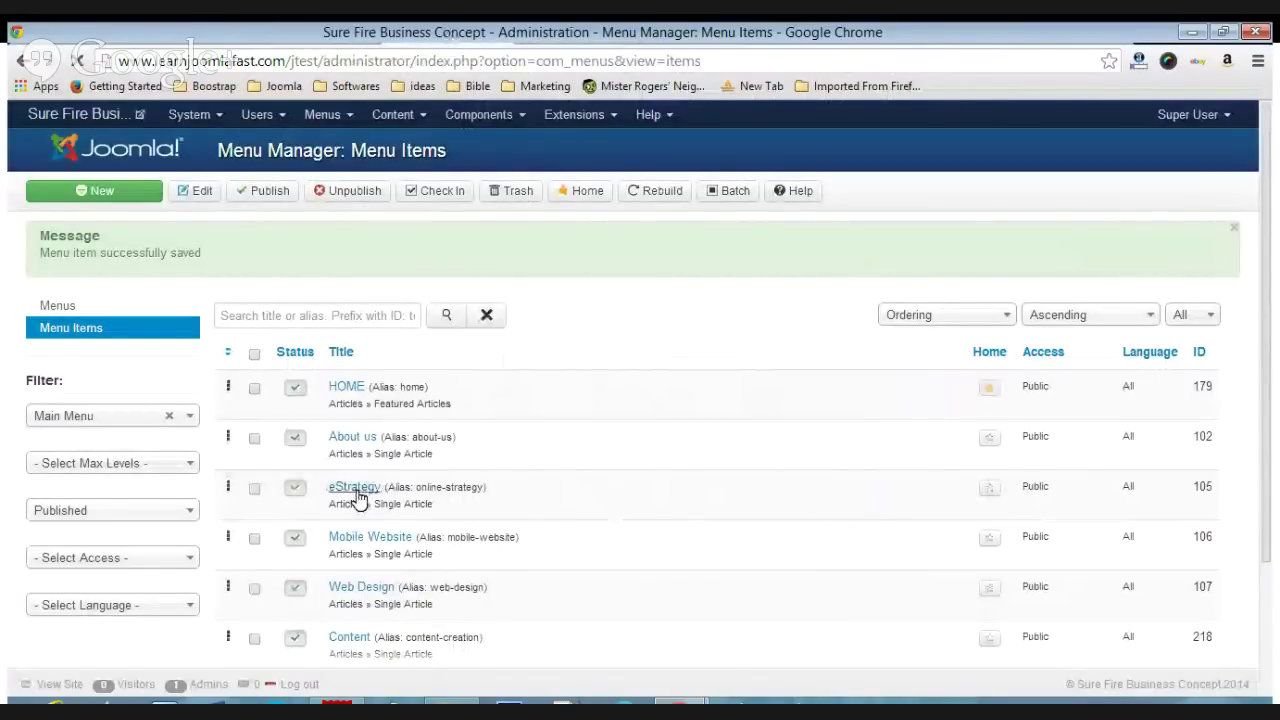
click(356, 493)
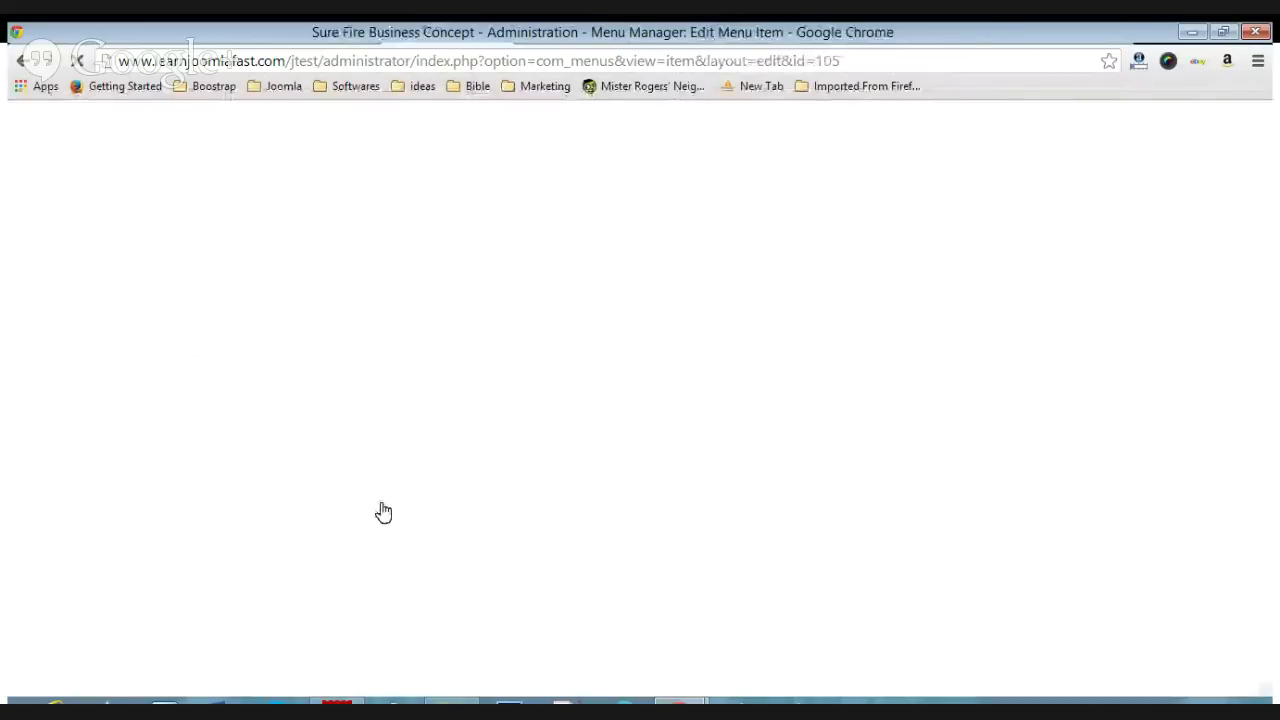
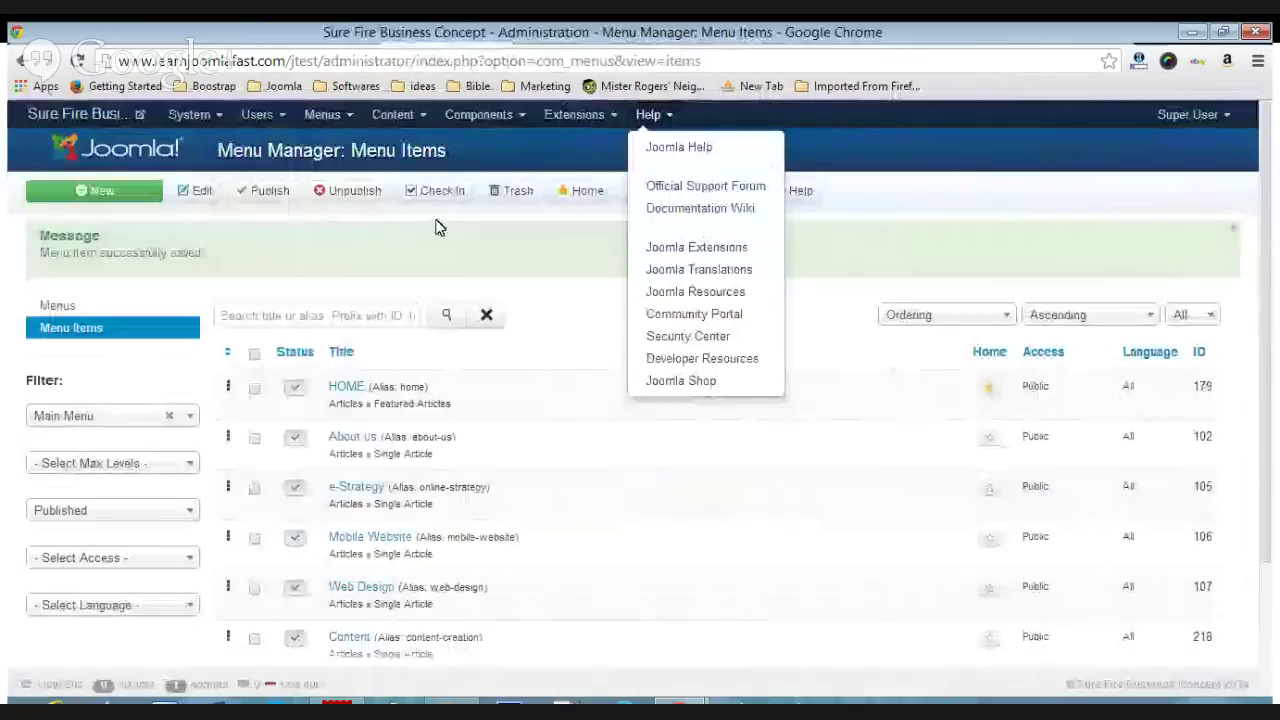
In the Module Manager, clear the Position filter so all modules are listed.
click(574, 114)
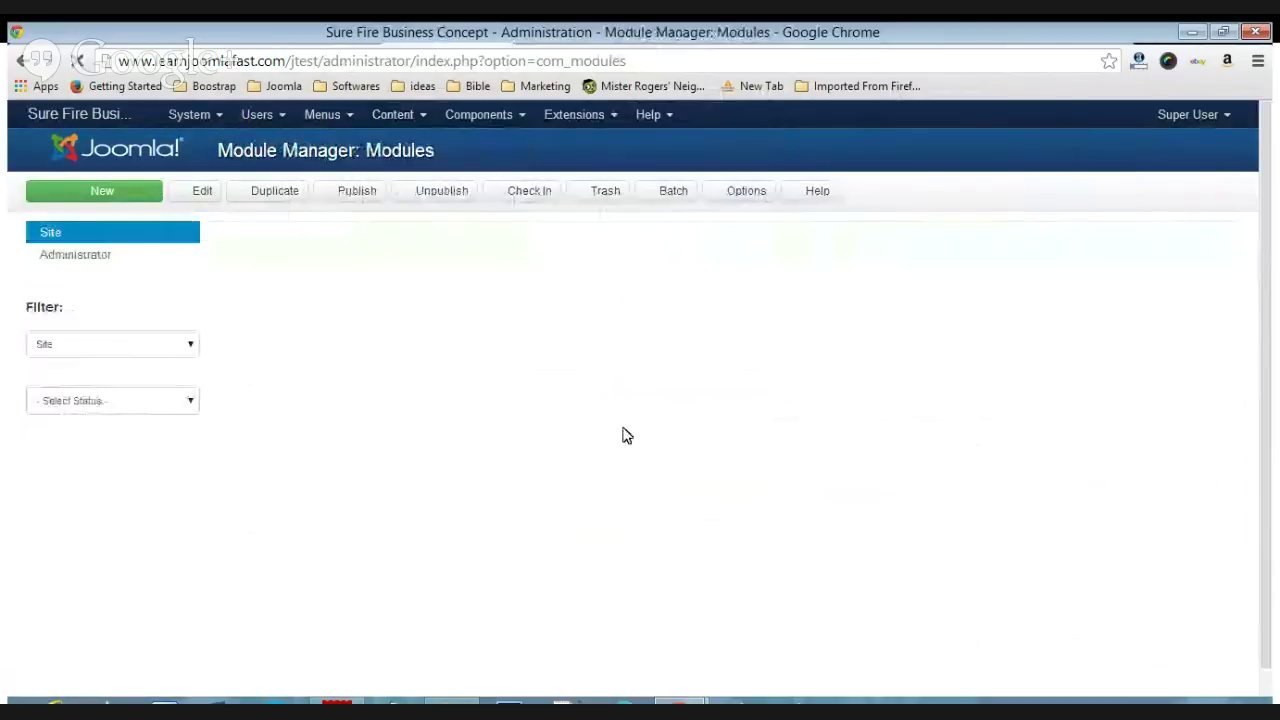
scroll(492, 505, down, 1)
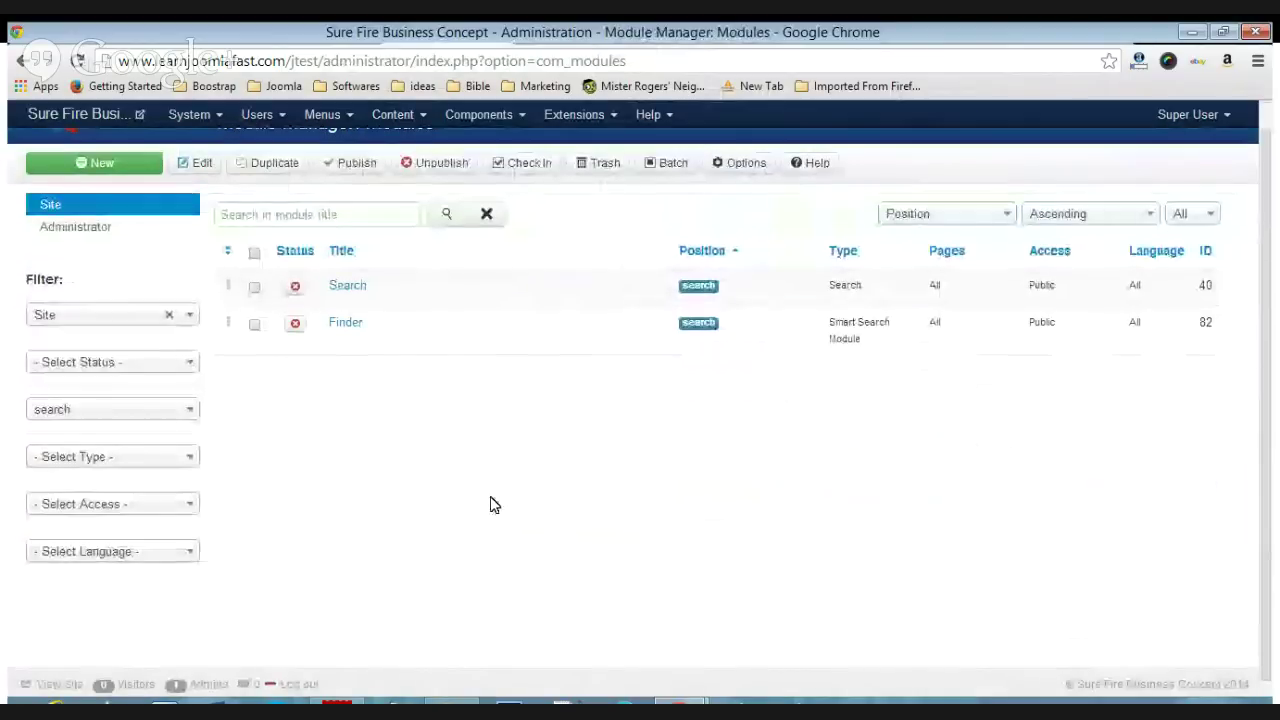
click(145, 412)
drag(187, 525, 188, 478)
click(130, 464)
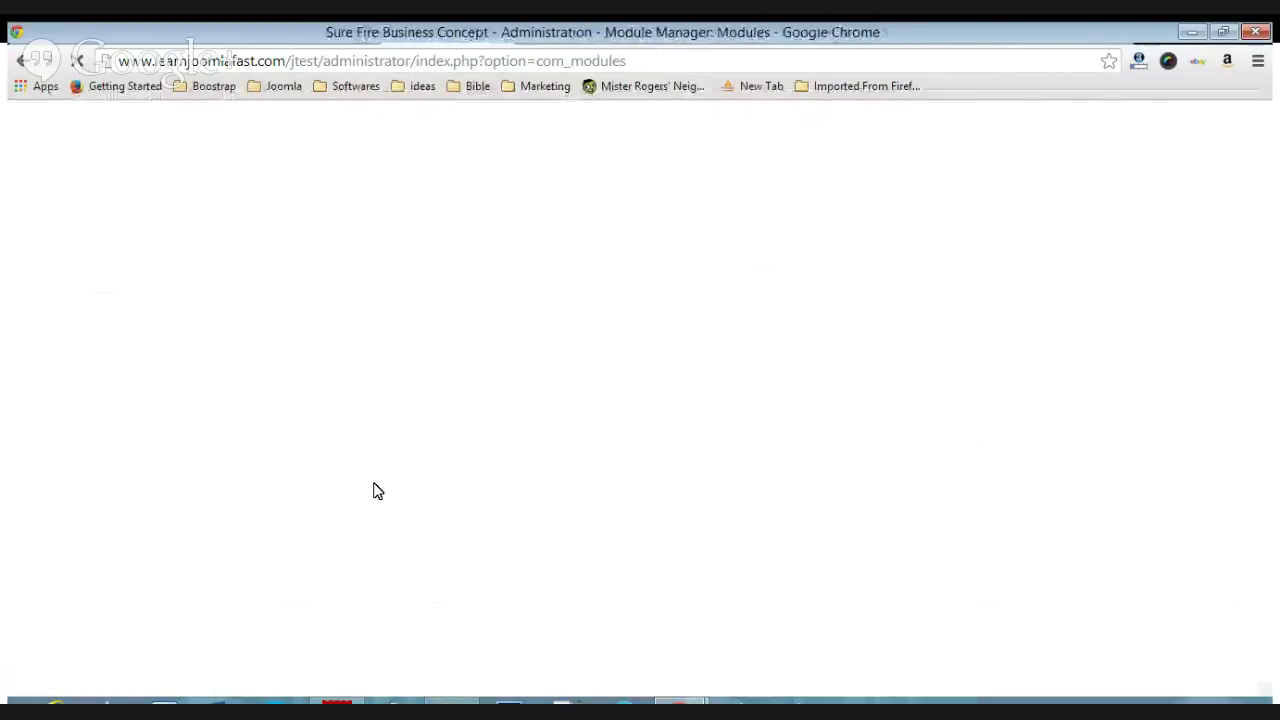
scroll(375, 490, down, 2)
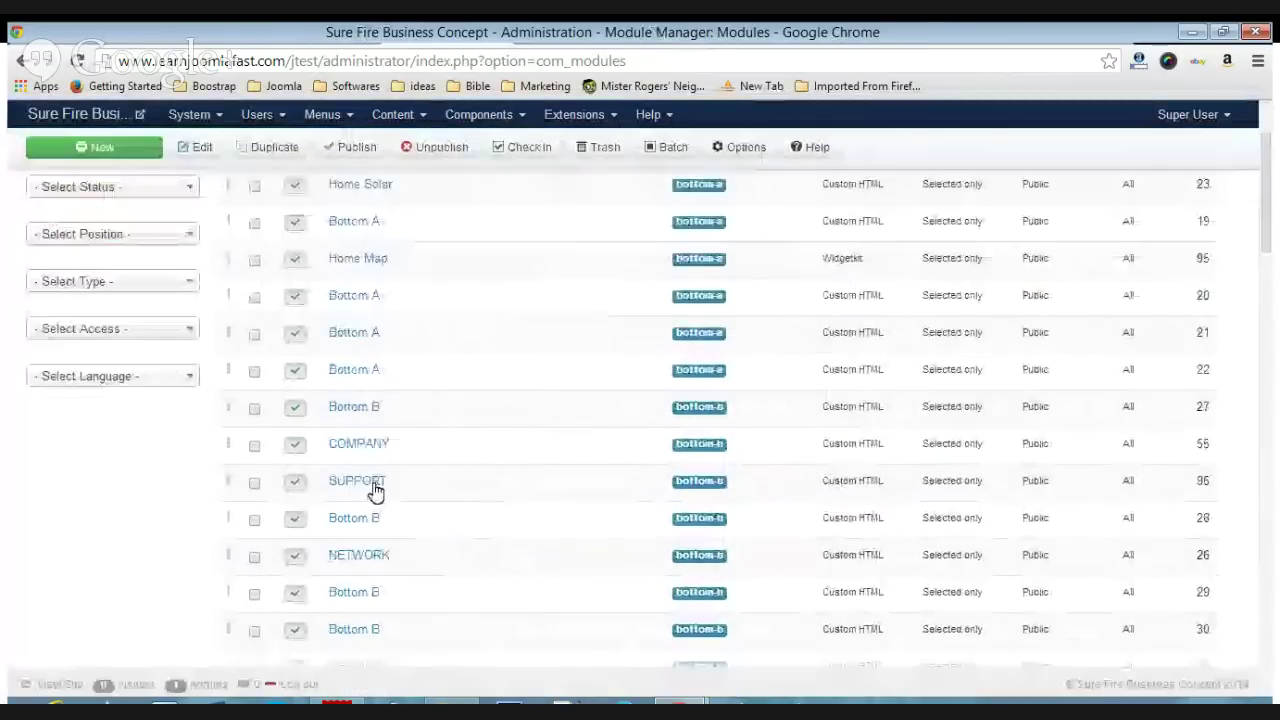
scroll(375, 490, up, 2)
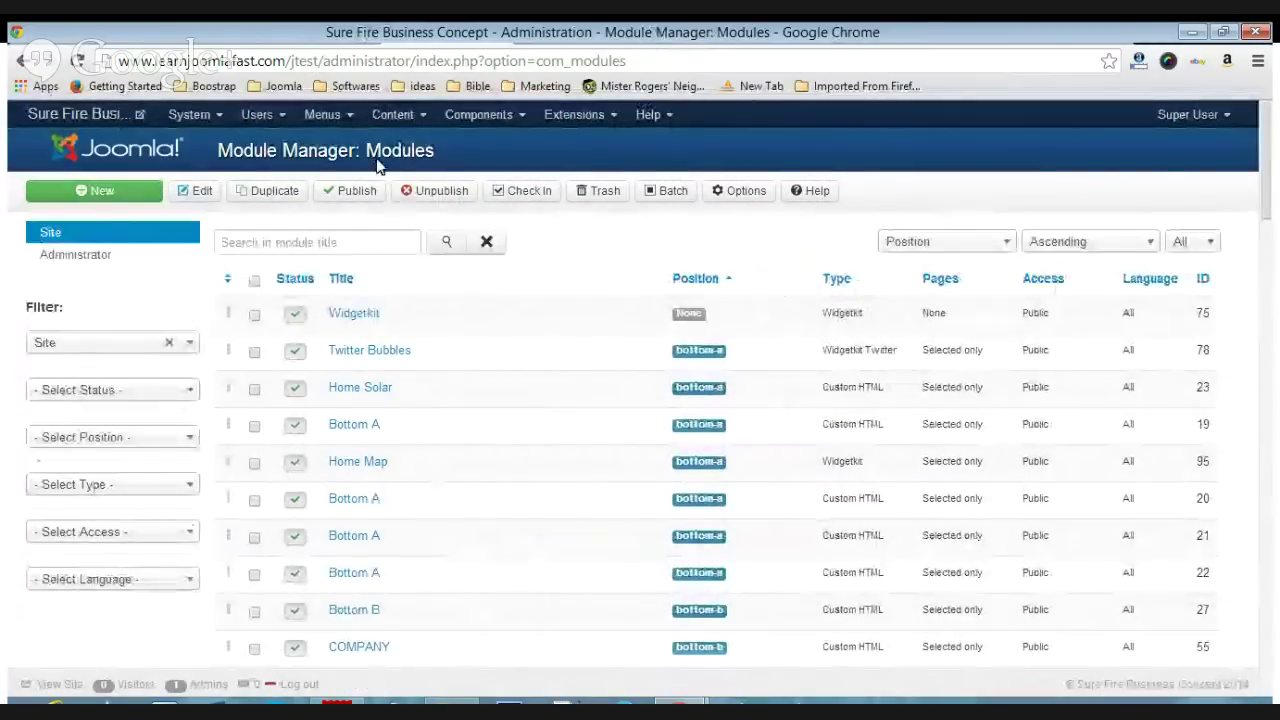
Open the Widgetkit component and check the next slide of the live homepage slider.
click(479, 114)
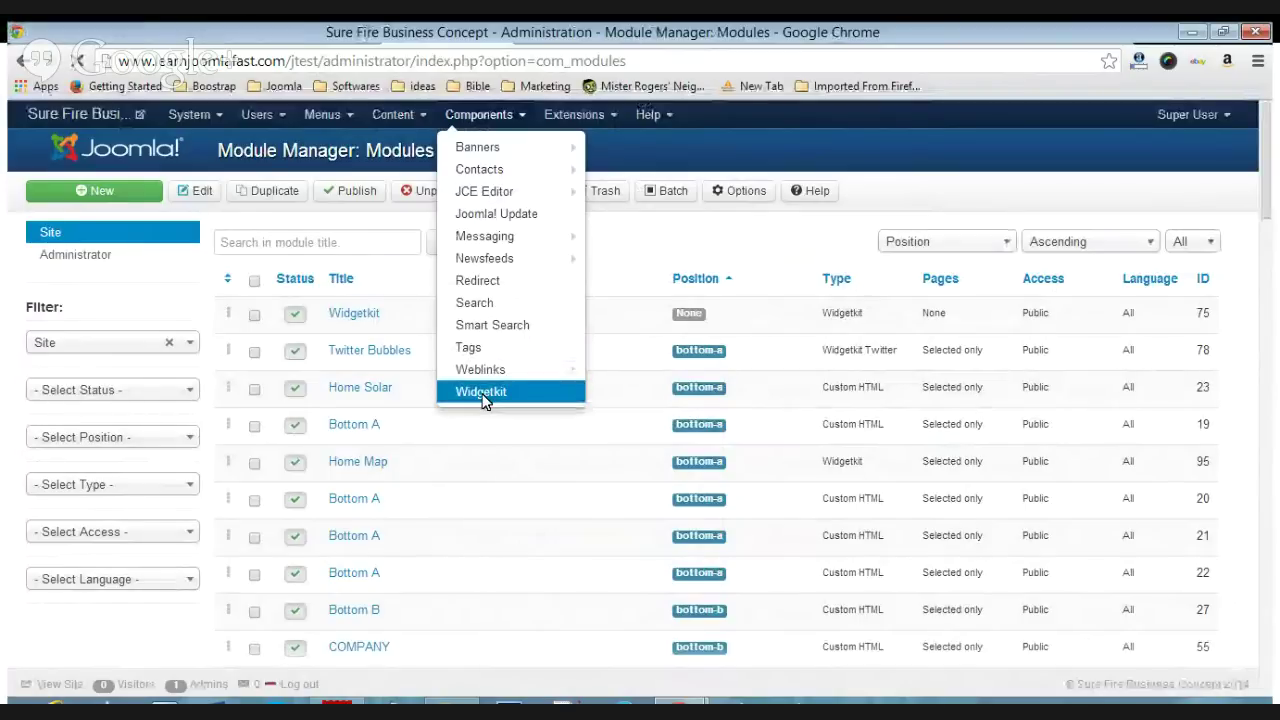
click(574, 114)
click(547, 40)
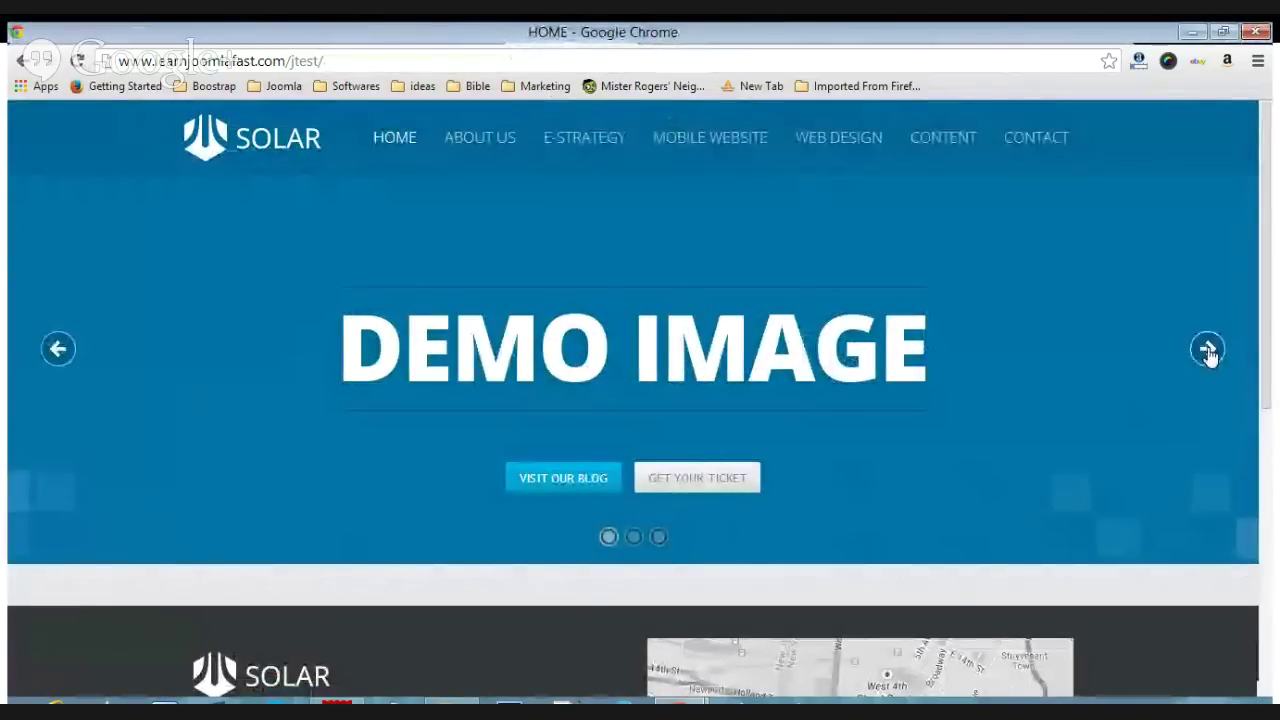
click(1207, 349)
click(455, 37)
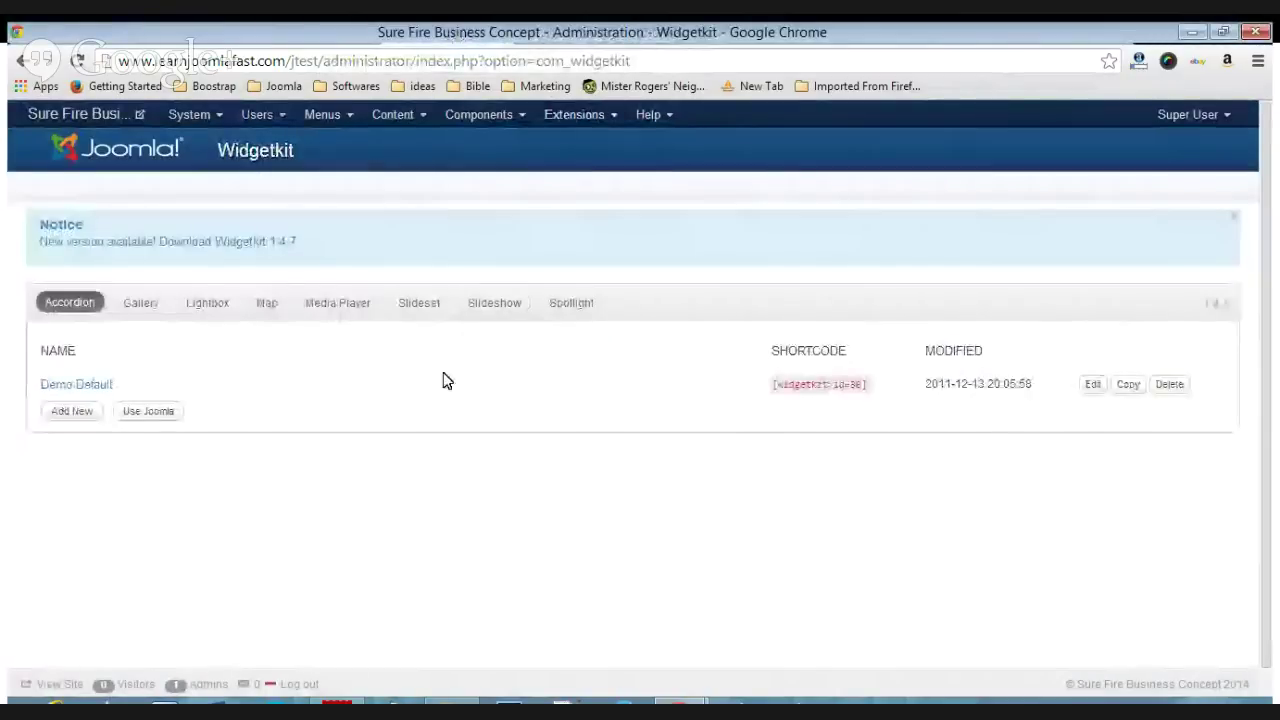
In Widgetkit's Slideshow list, open Frontpage Demo Slideshow for editing.
click(490, 310)
scroll(510, 400, down, 1)
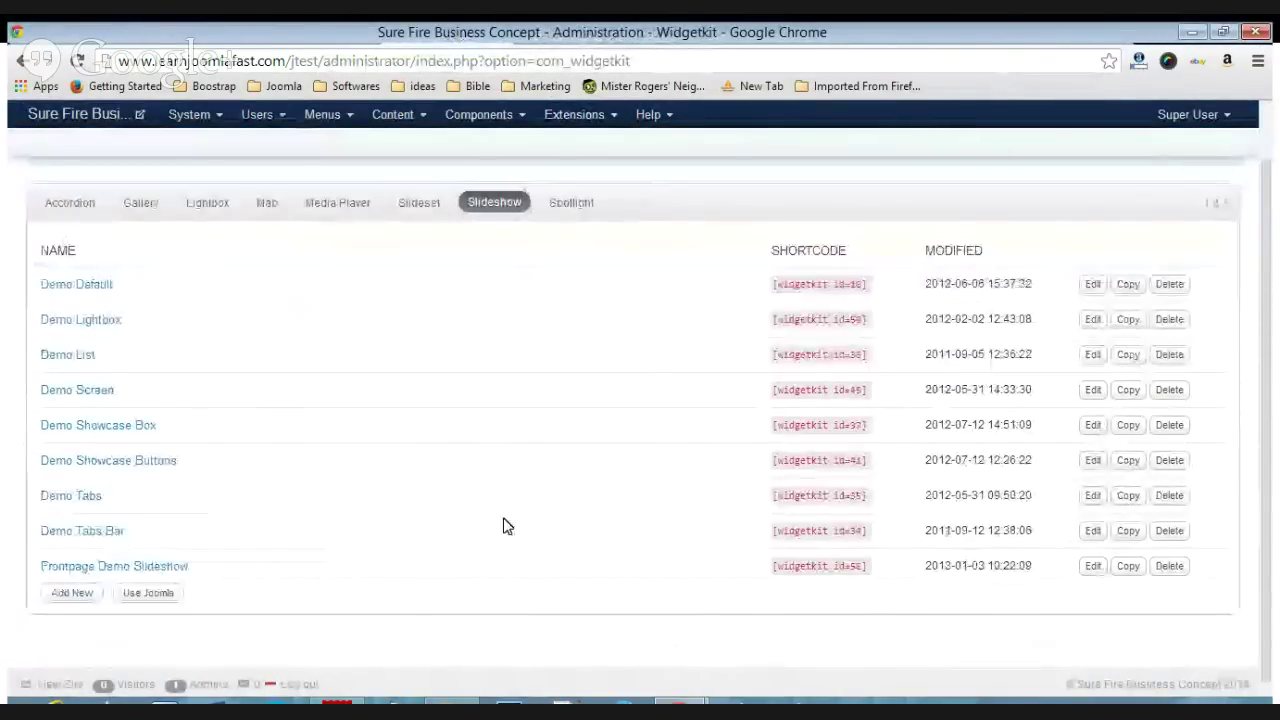
click(1090, 568)
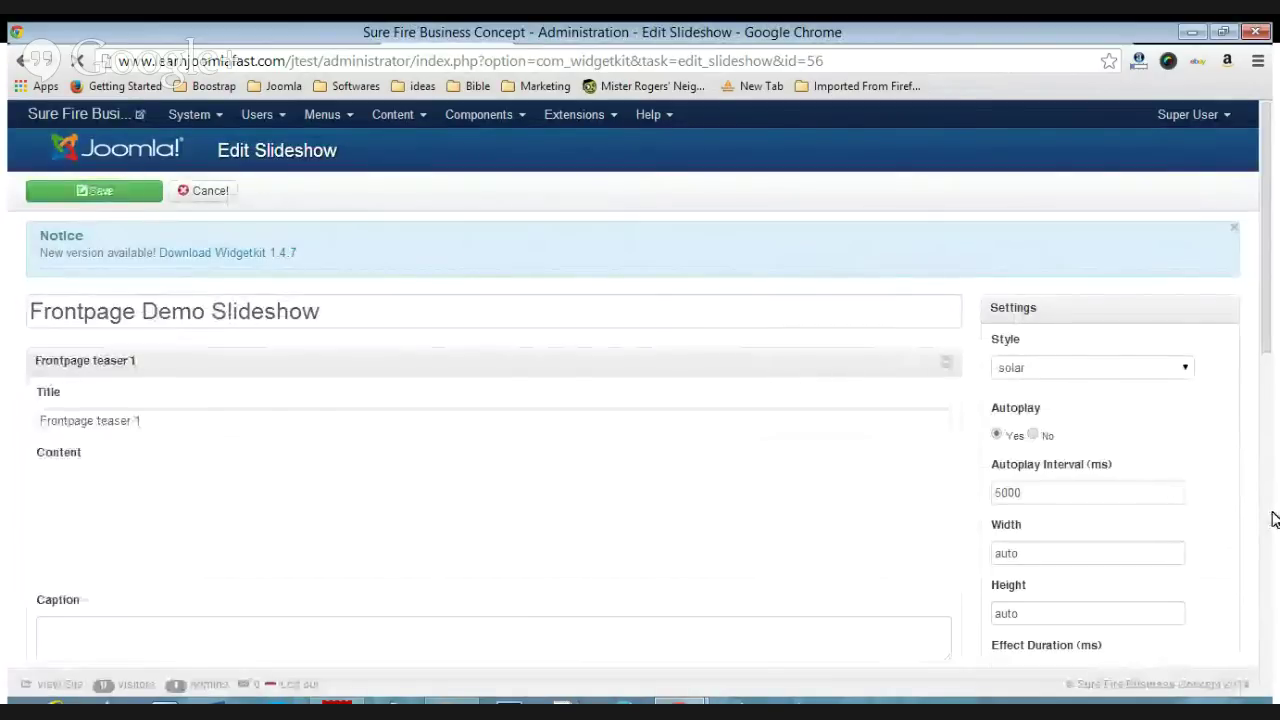
Enlarge the first teaser's editor and open the DEMO IMAGE's image properties.
scroll(1273, 515, down, 2)
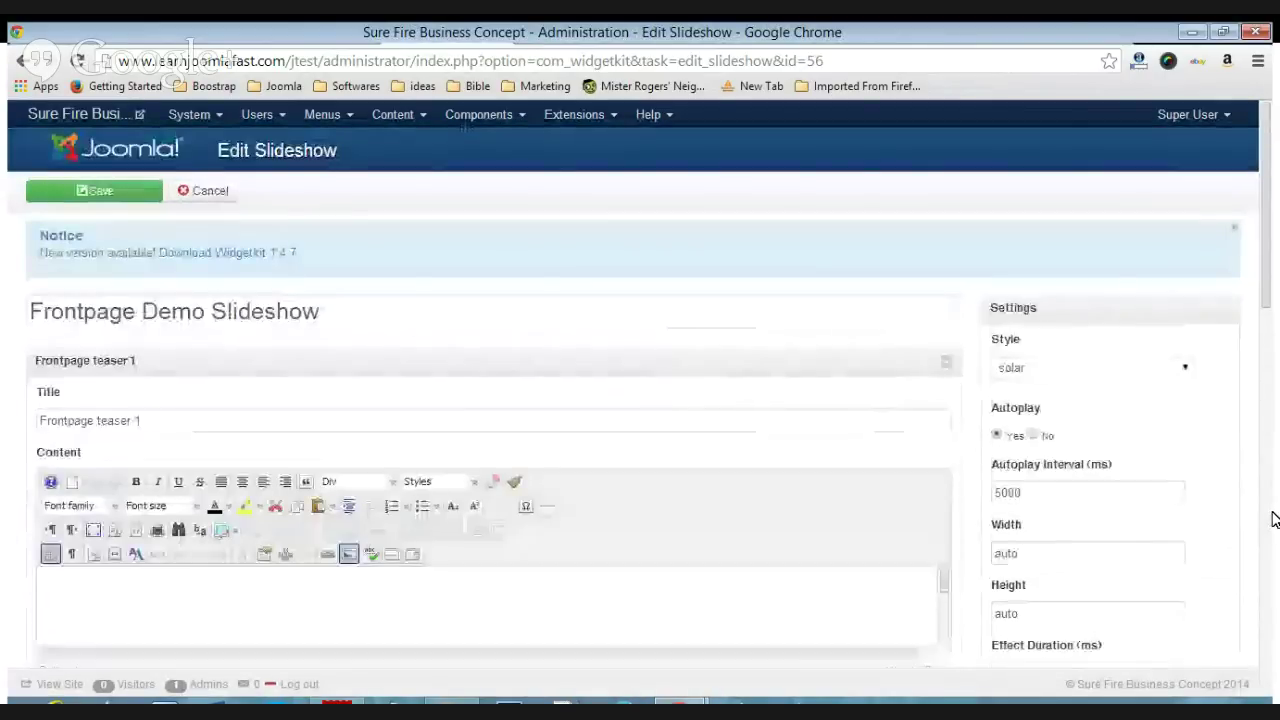
scroll(530, 455, down, 2)
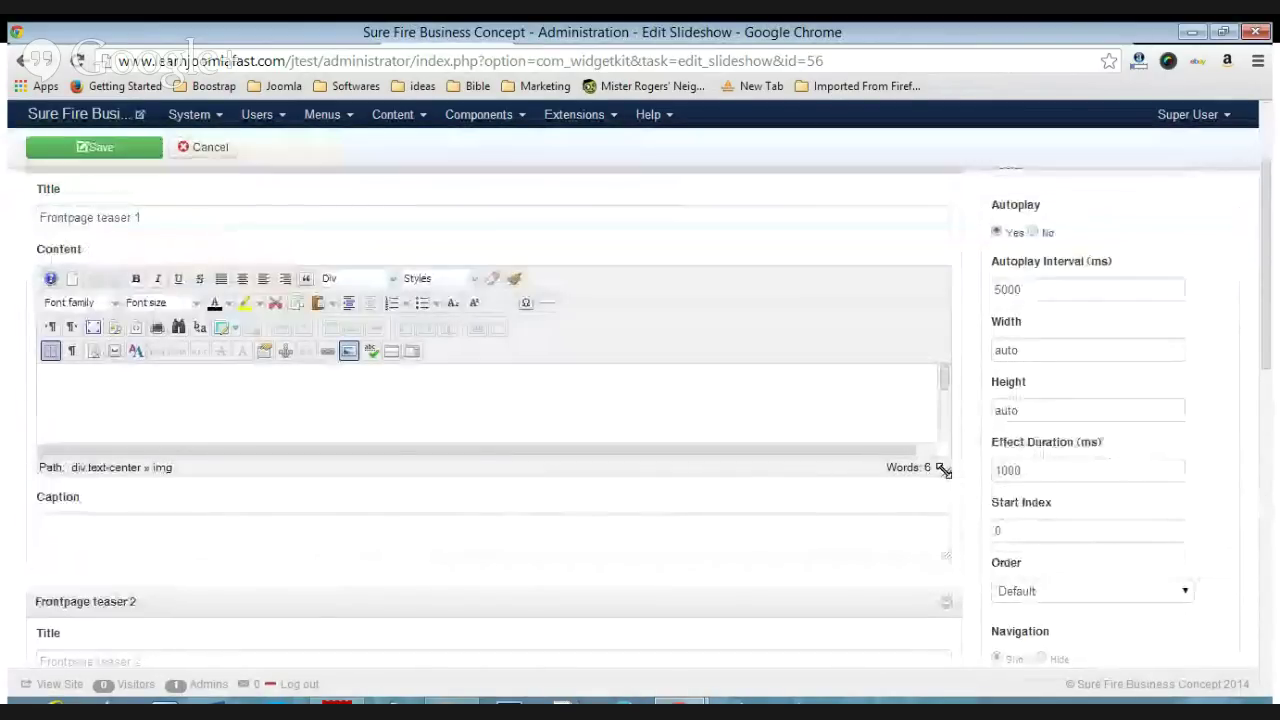
drag(944, 467, 963, 625)
click(829, 505)
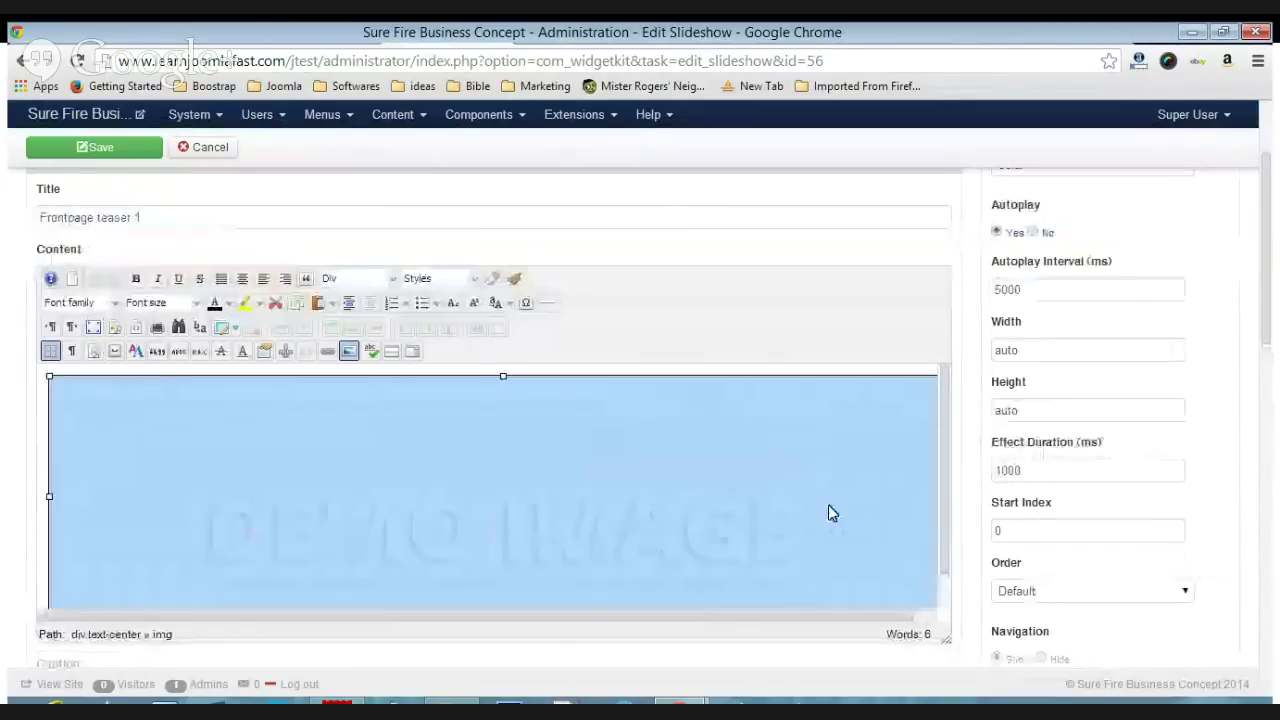
drag(947, 490, 957, 563)
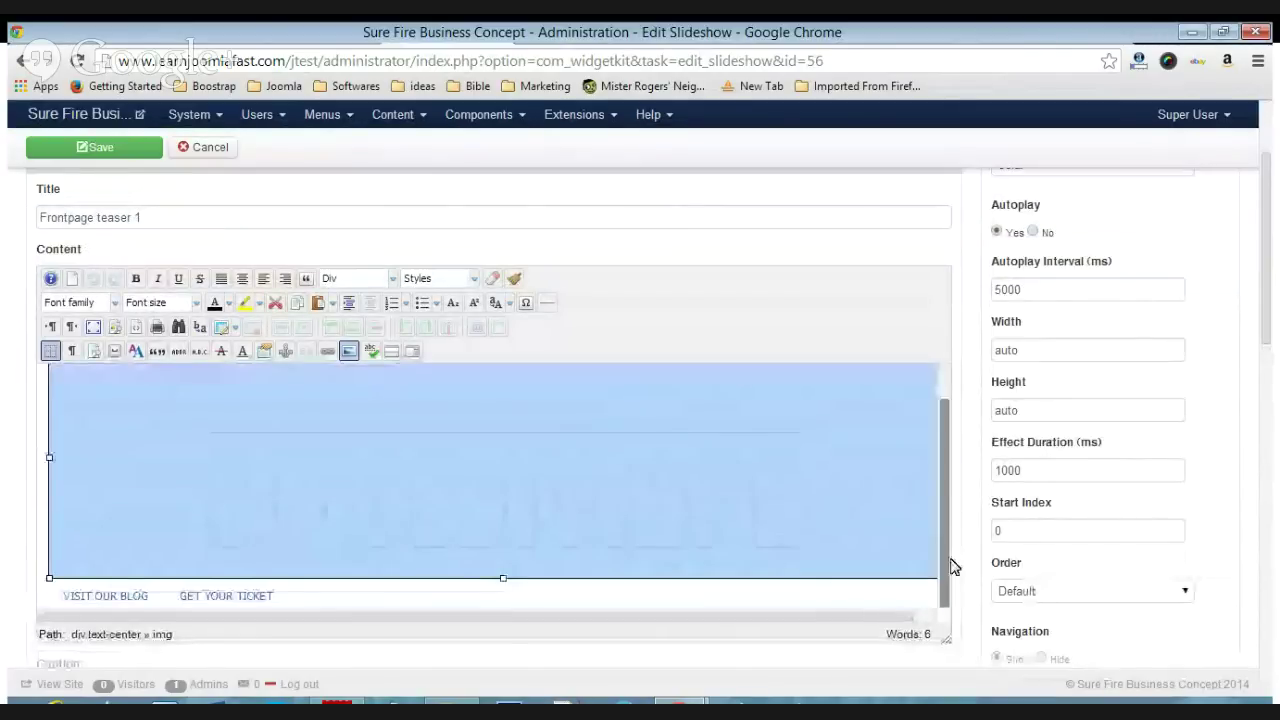
click(348, 351)
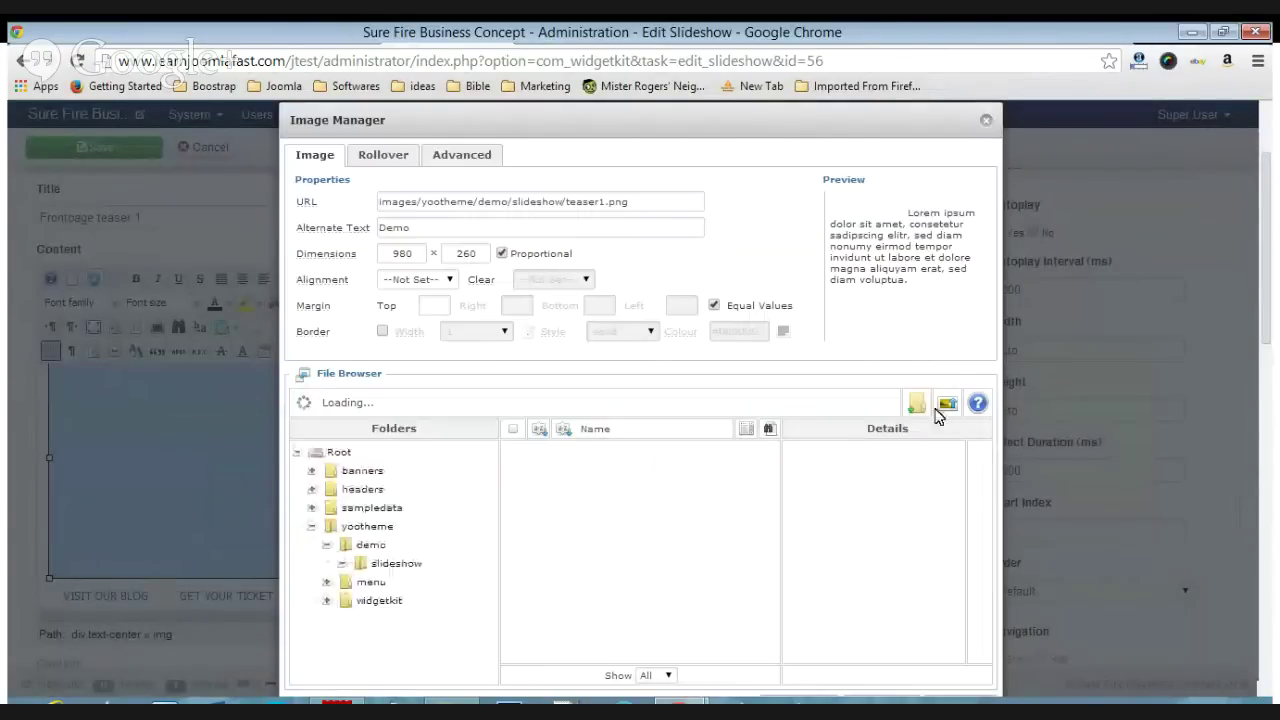
Upload header.png and header2.png to the slideshow image folder.
click(916, 403)
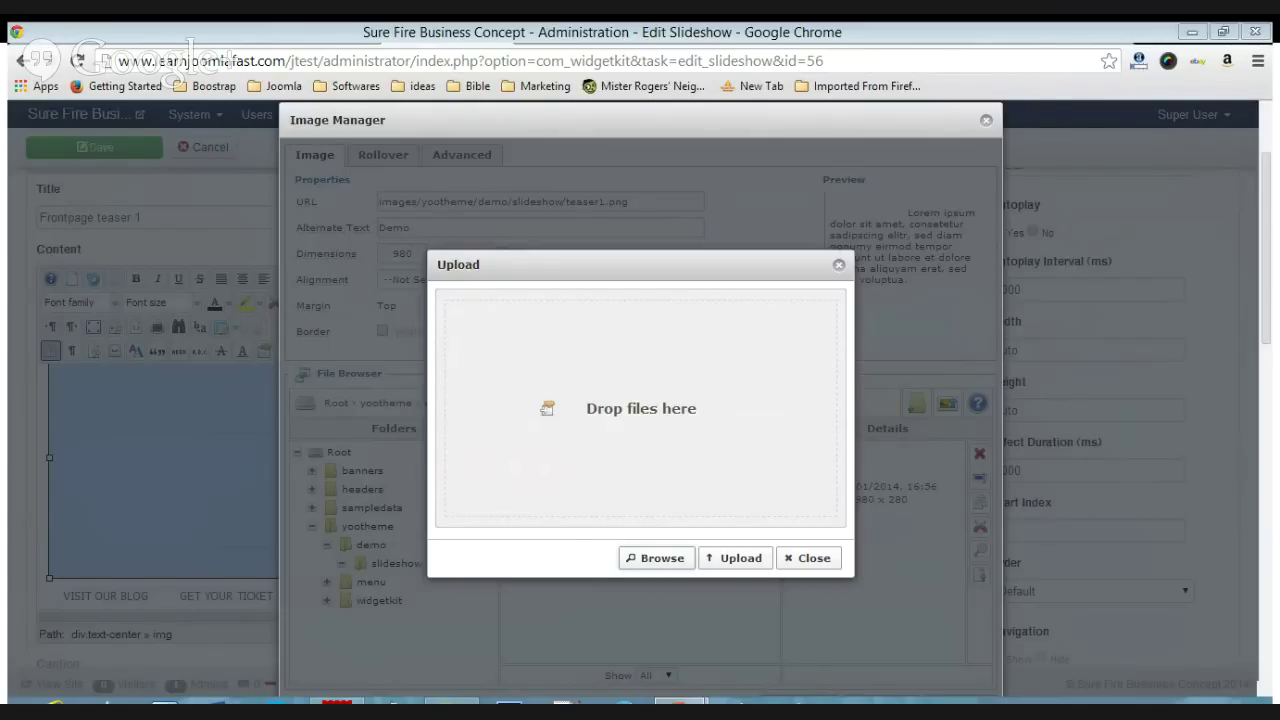
key(Return)
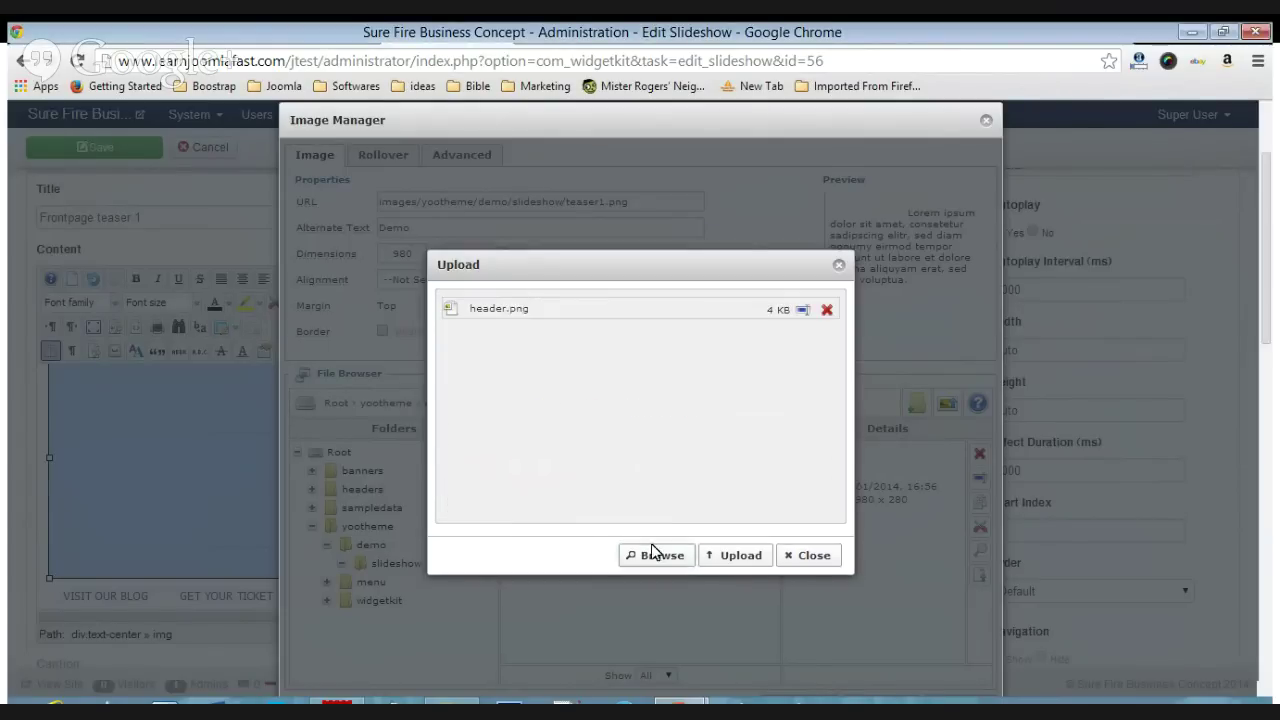
click(740, 558)
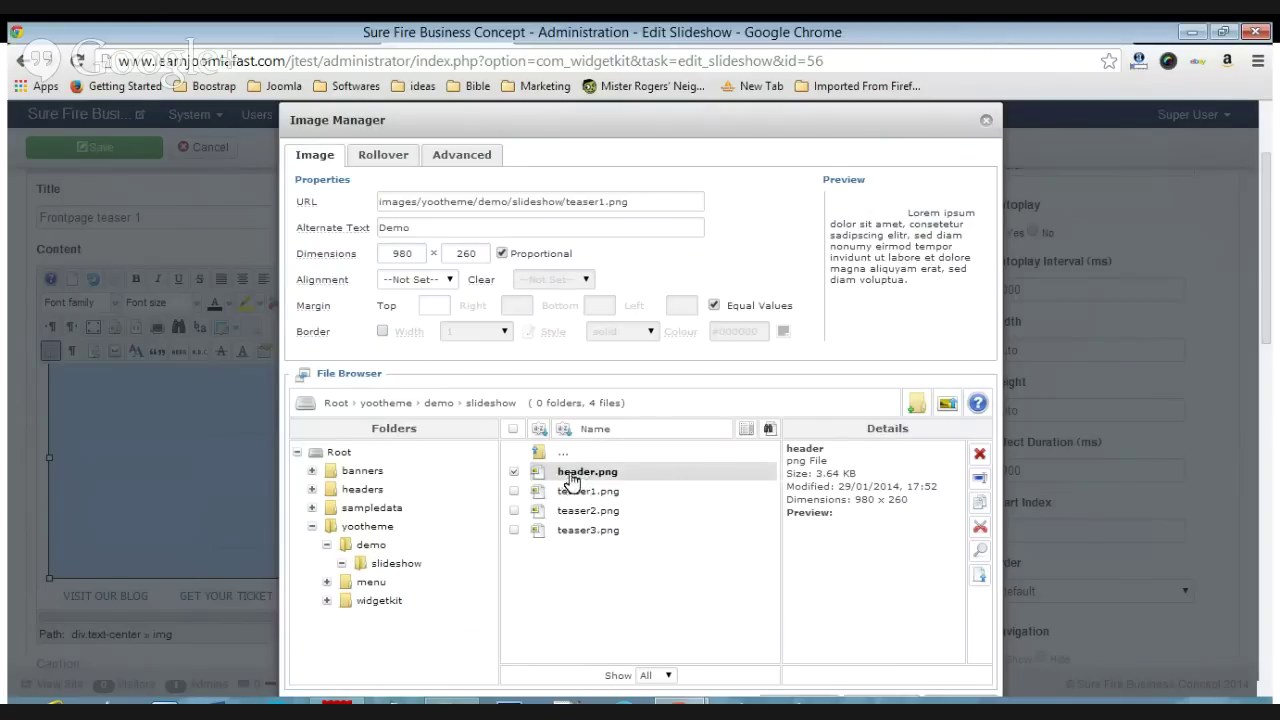
click(945, 409)
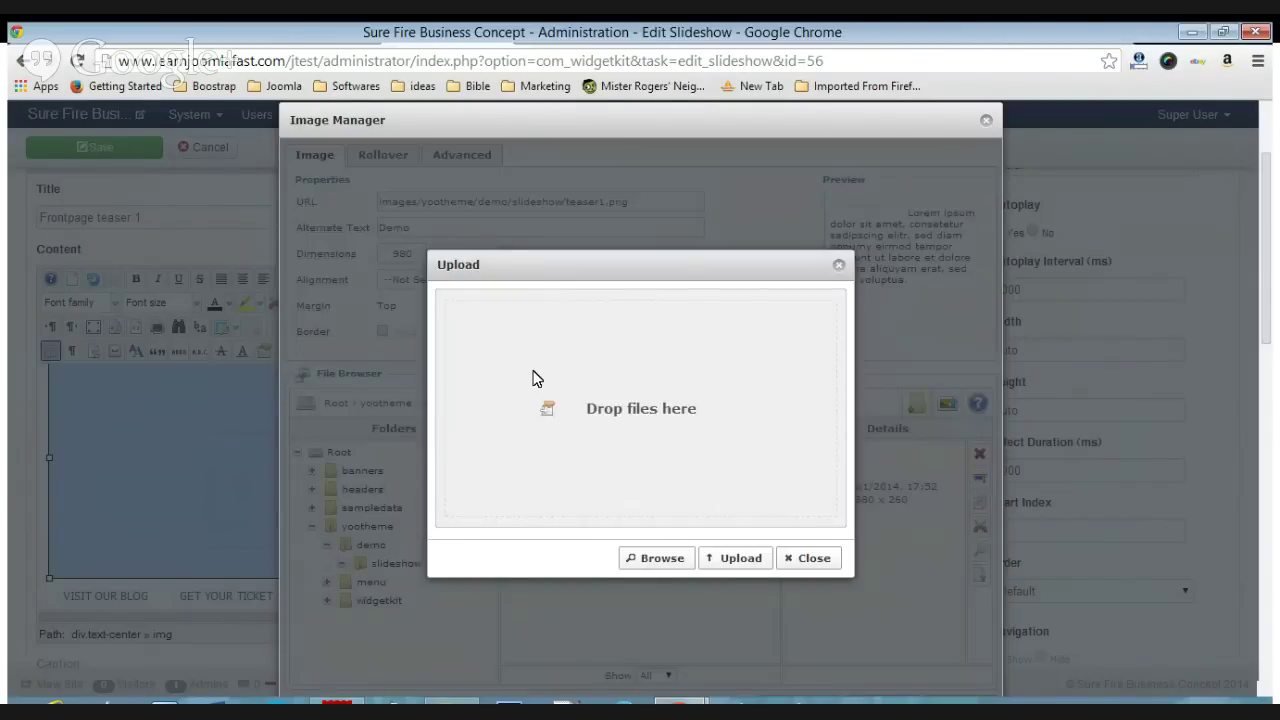
click(662, 558)
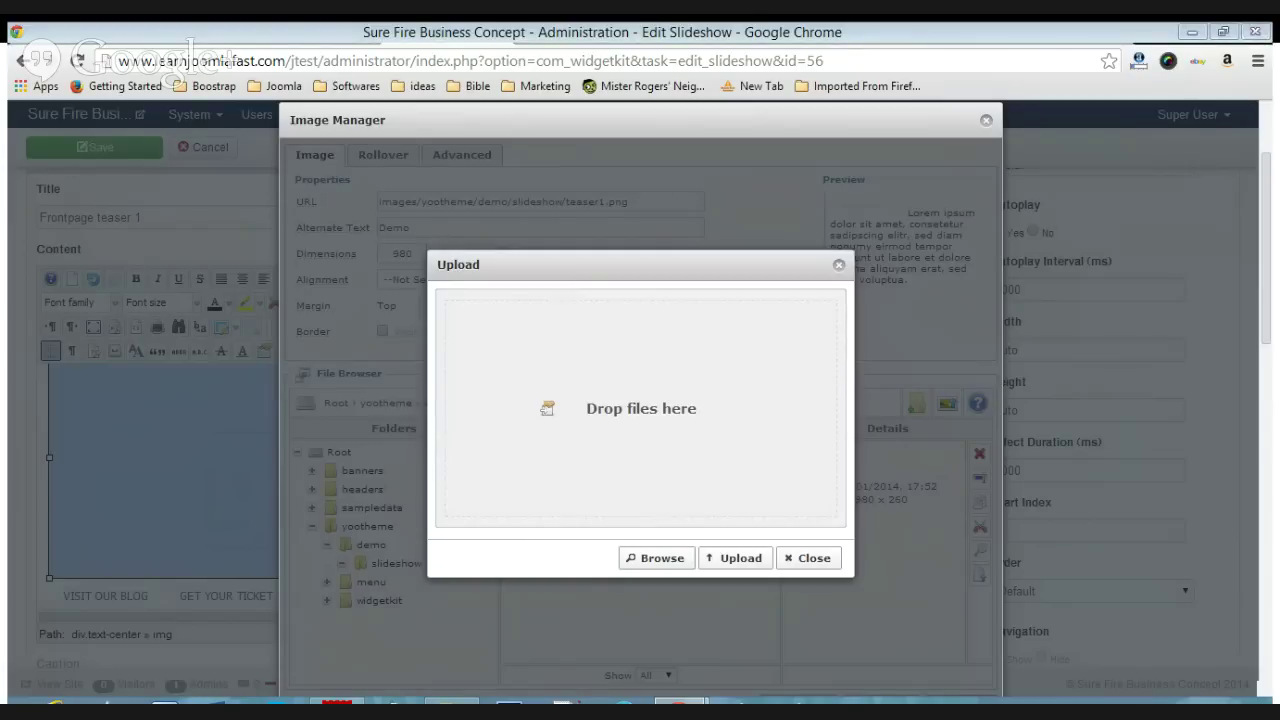
double_click(633, 198)
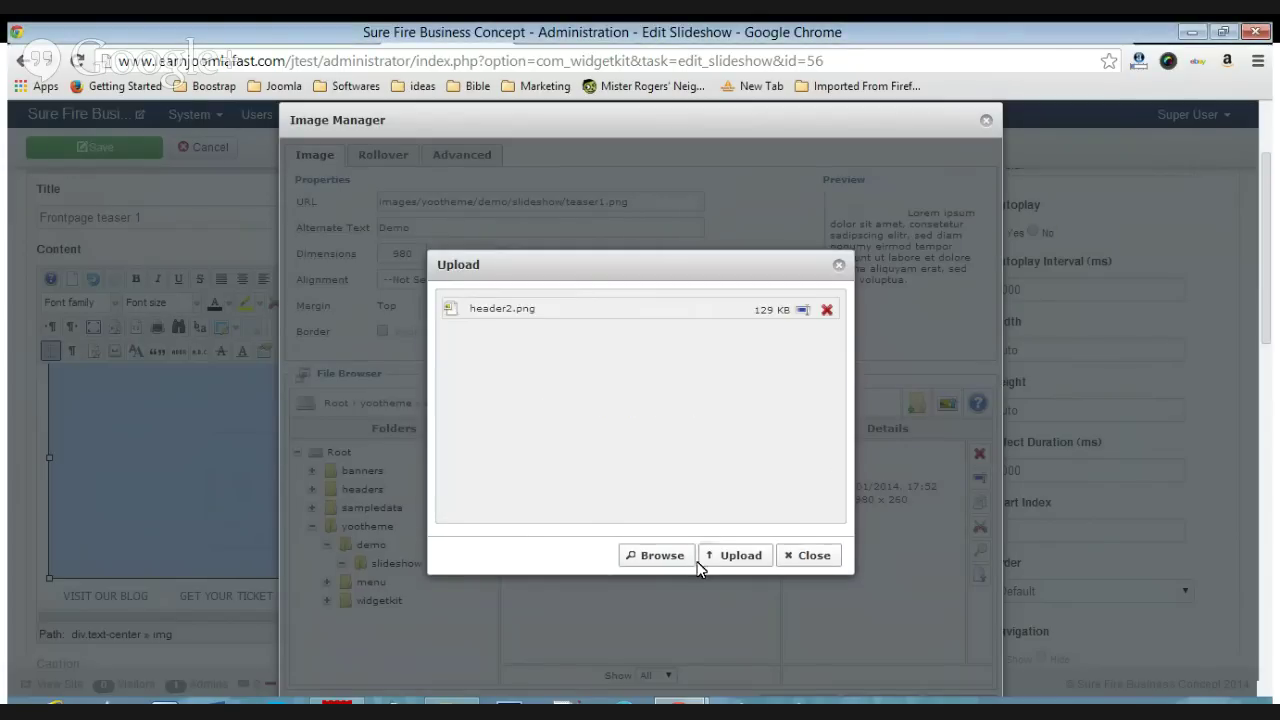
click(741, 558)
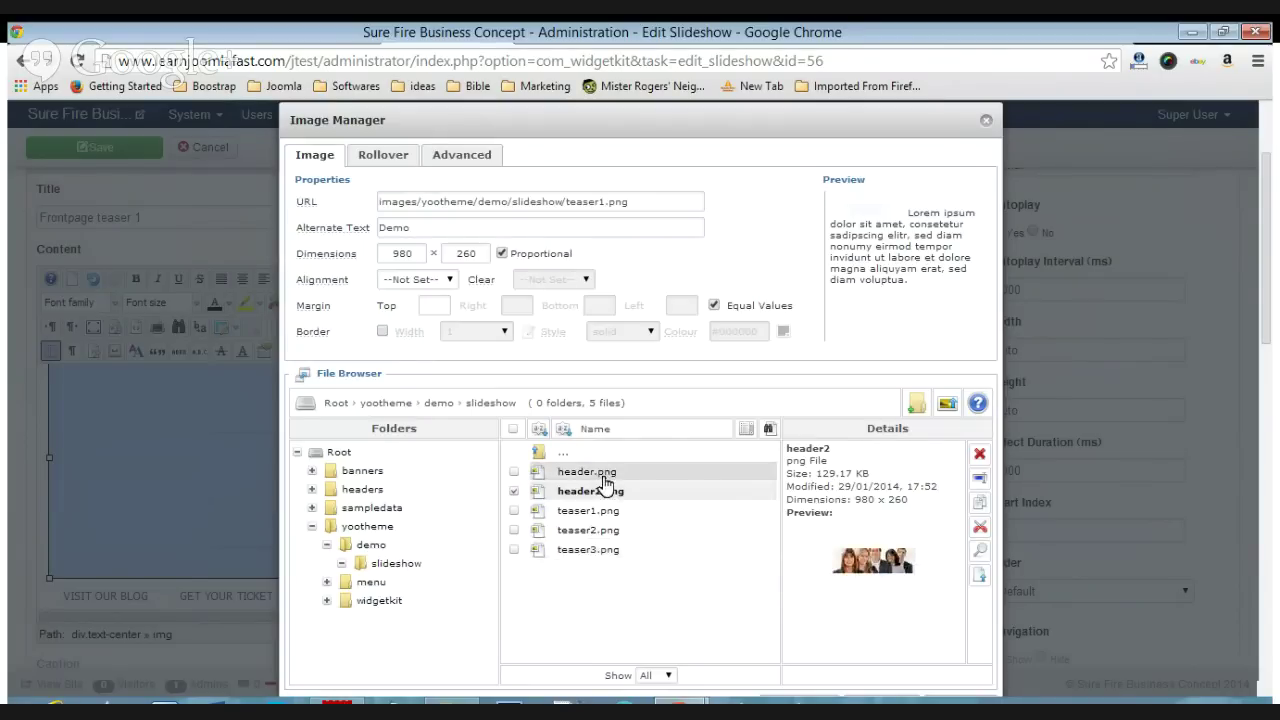
Set header.png as the first teaser's image and update it.
click(604, 476)
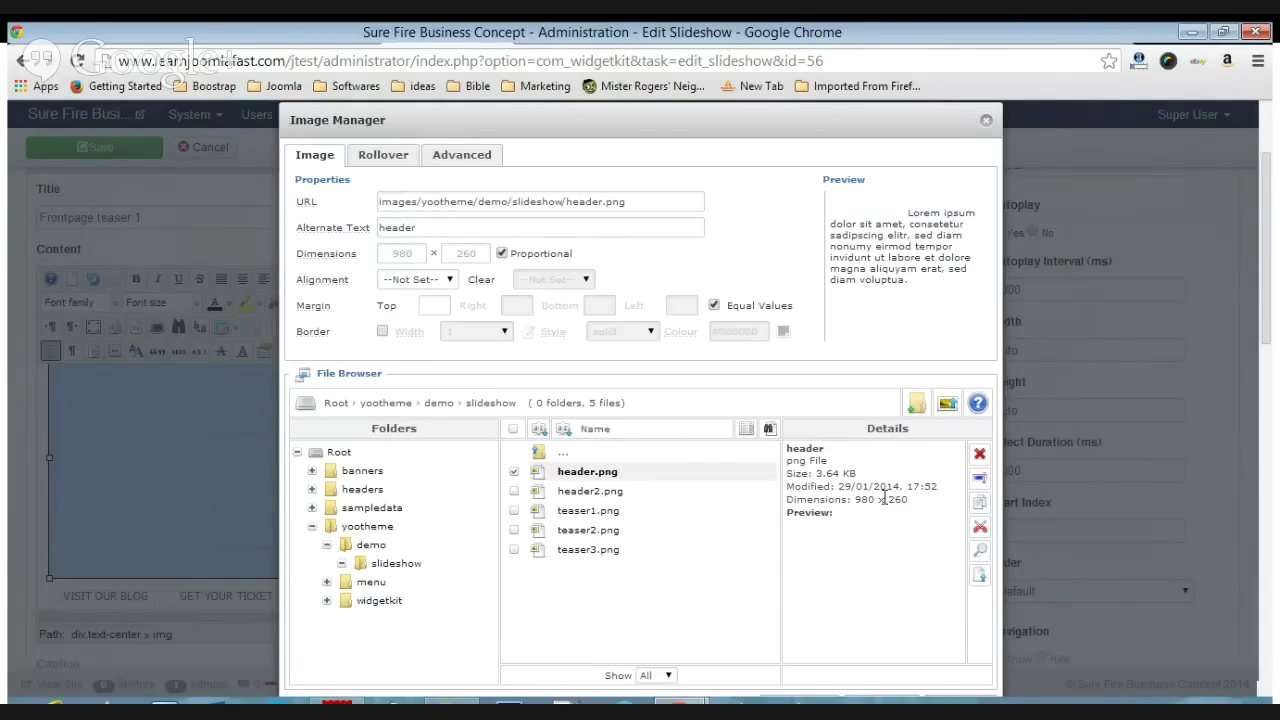
scroll(884, 497, down, 5)
click(878, 398)
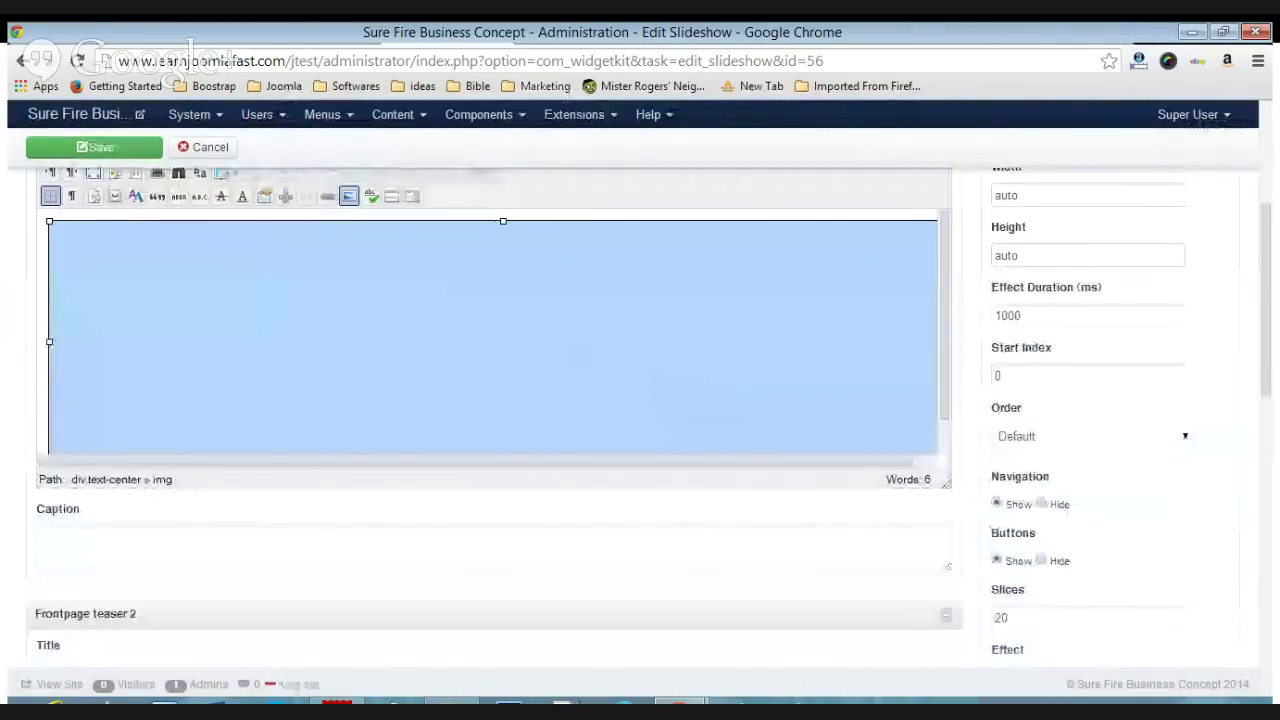
Reset the live slider to slide one, then make the teaser 2 editor taller to reveal its DEMO IMAGE.
scroll(563, 463, down, 8)
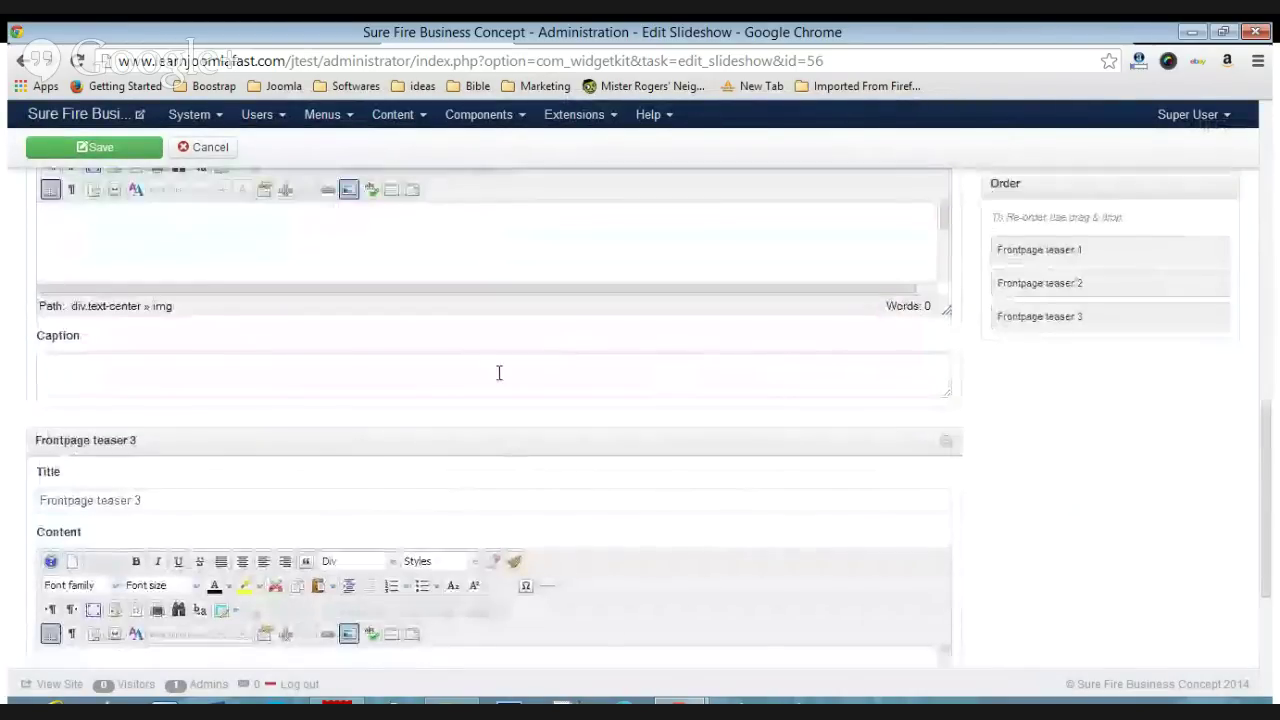
scroll(940, 494, up, 3)
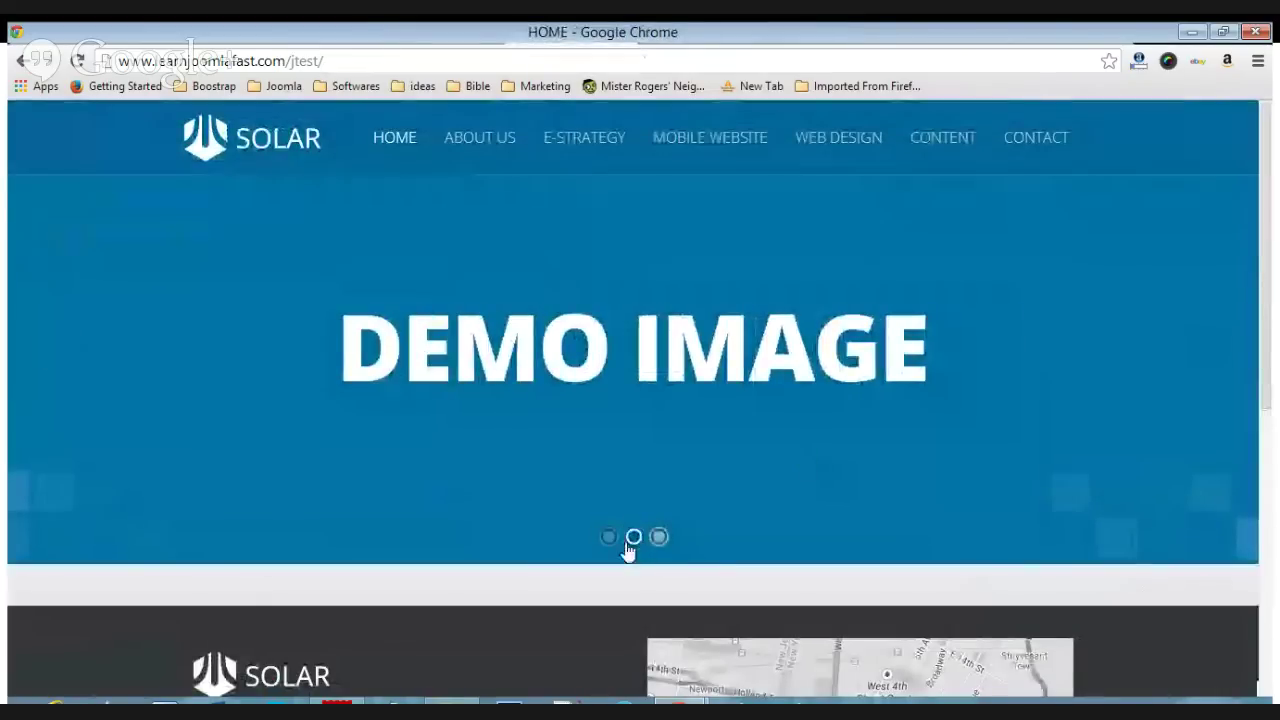
click(608, 539)
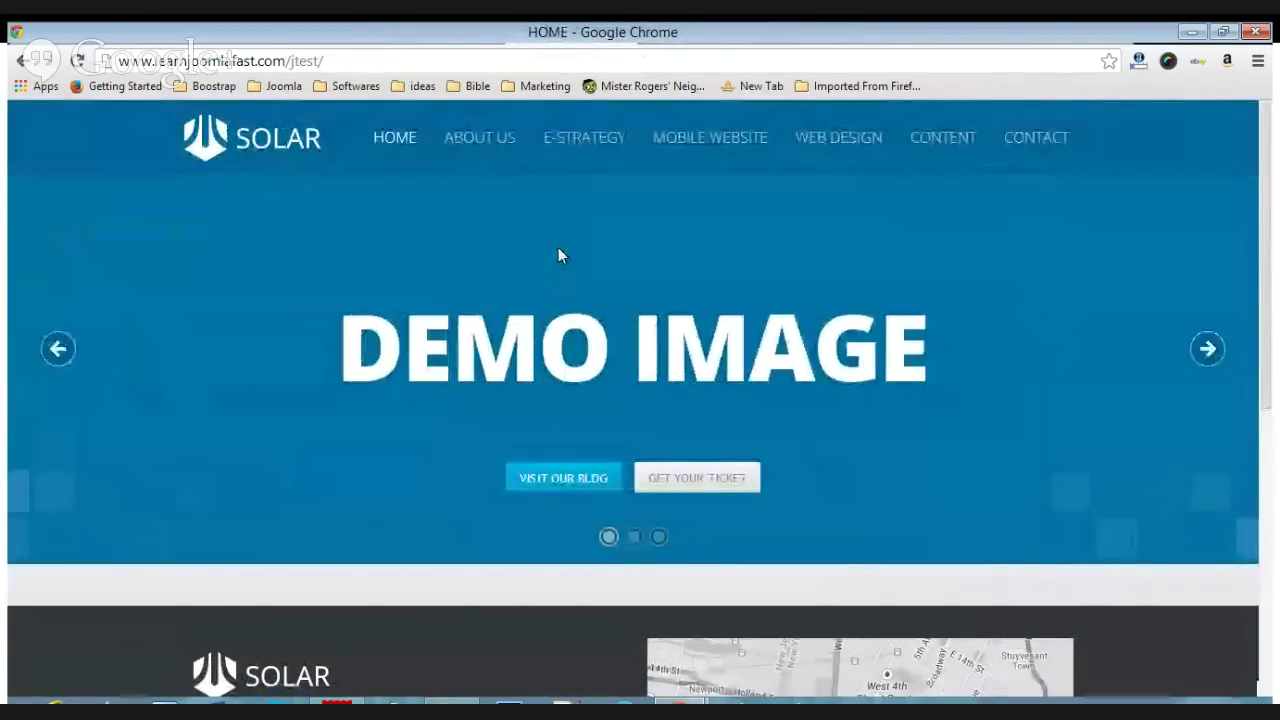
key(alt+Tab)
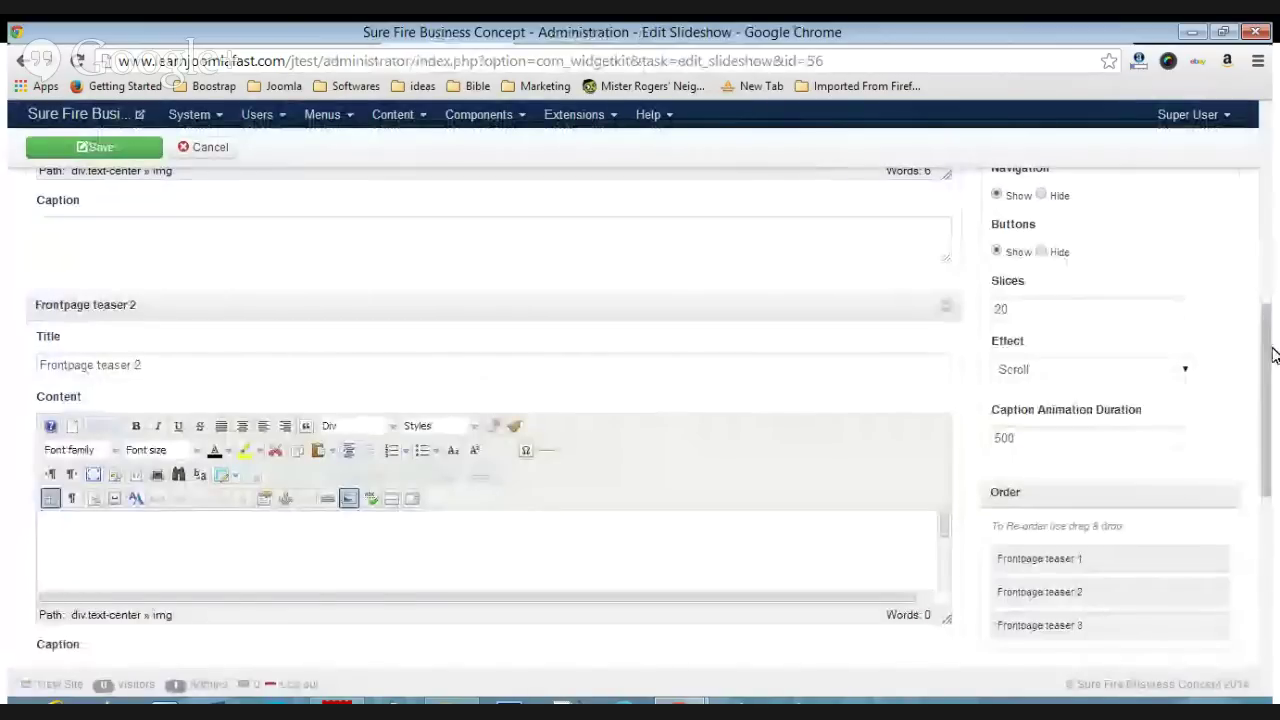
drag(1268, 354, 1268, 300)
scroll(1268, 300, down, 3)
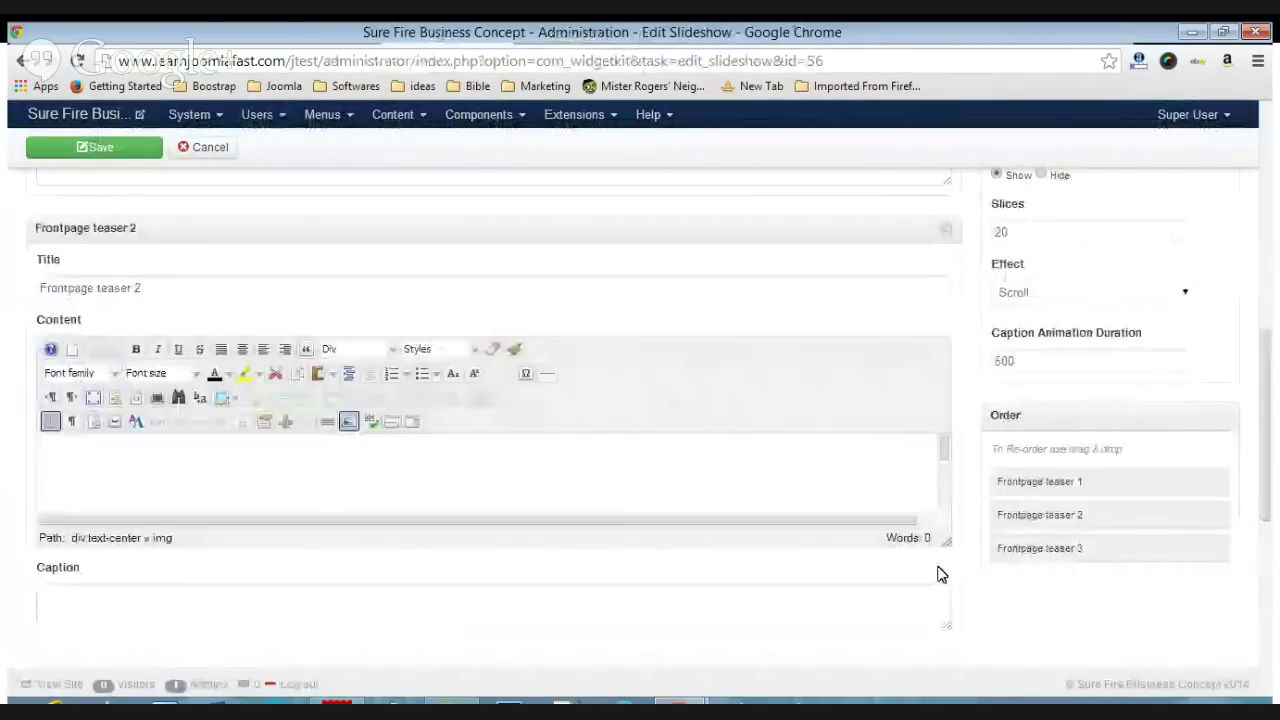
drag(943, 537, 950, 638)
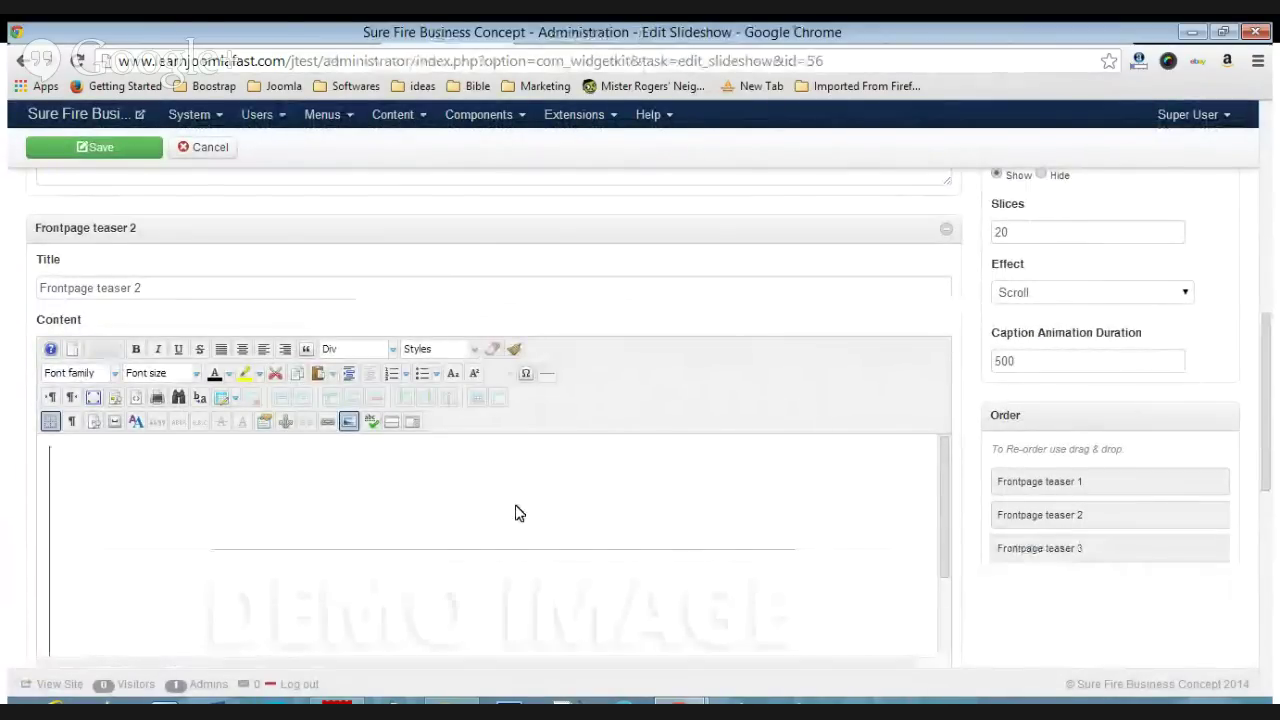
Swap teaser 2's DEMO IMAGE for header2.png through the image settings.
click(454, 513)
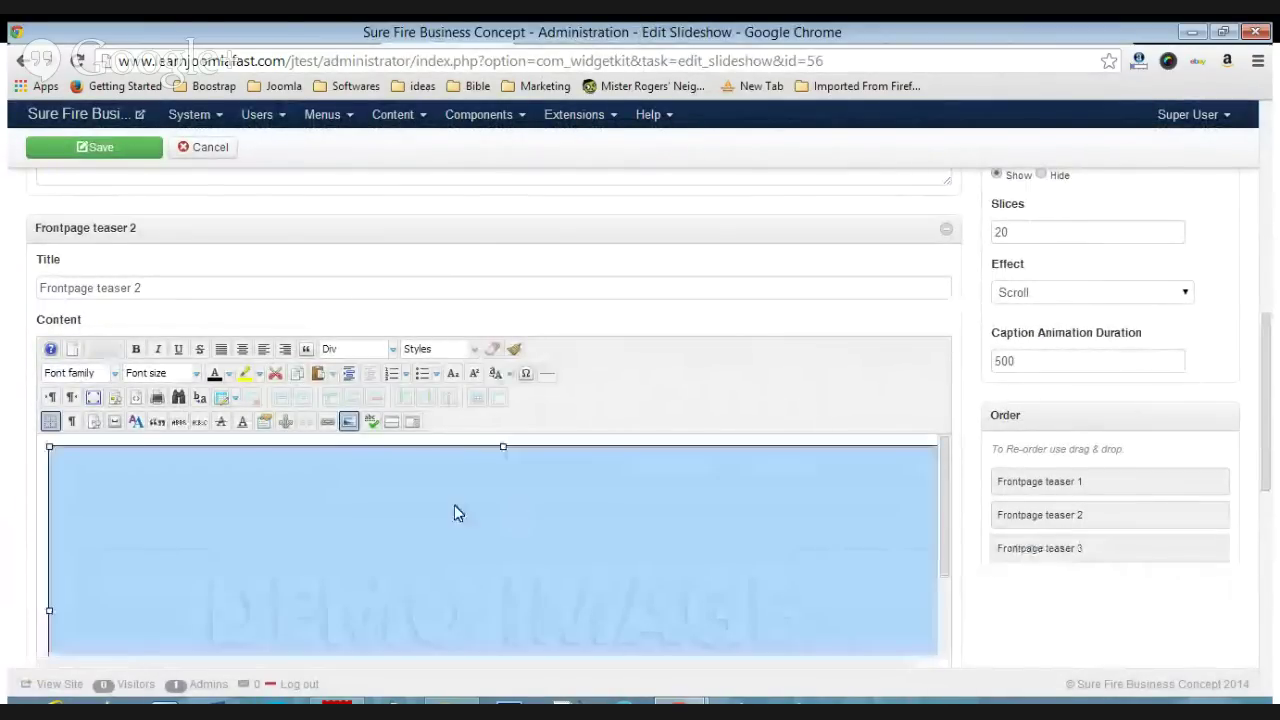
click(349, 421)
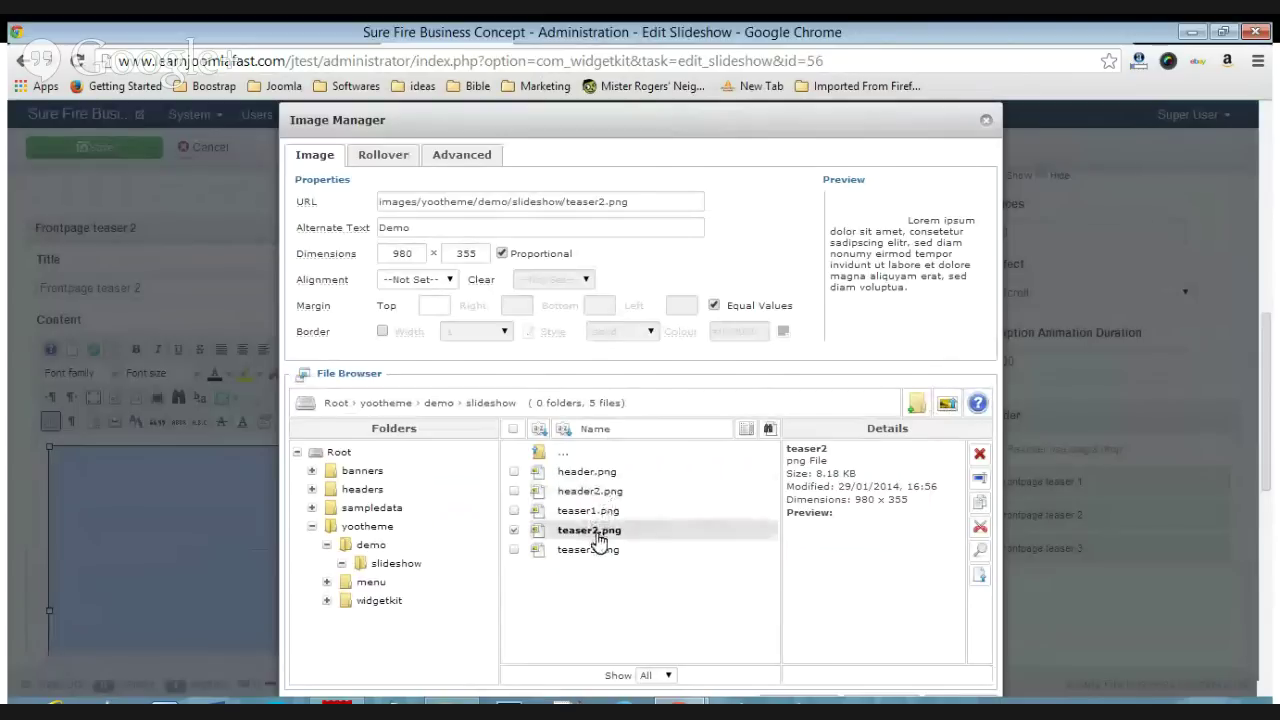
click(597, 496)
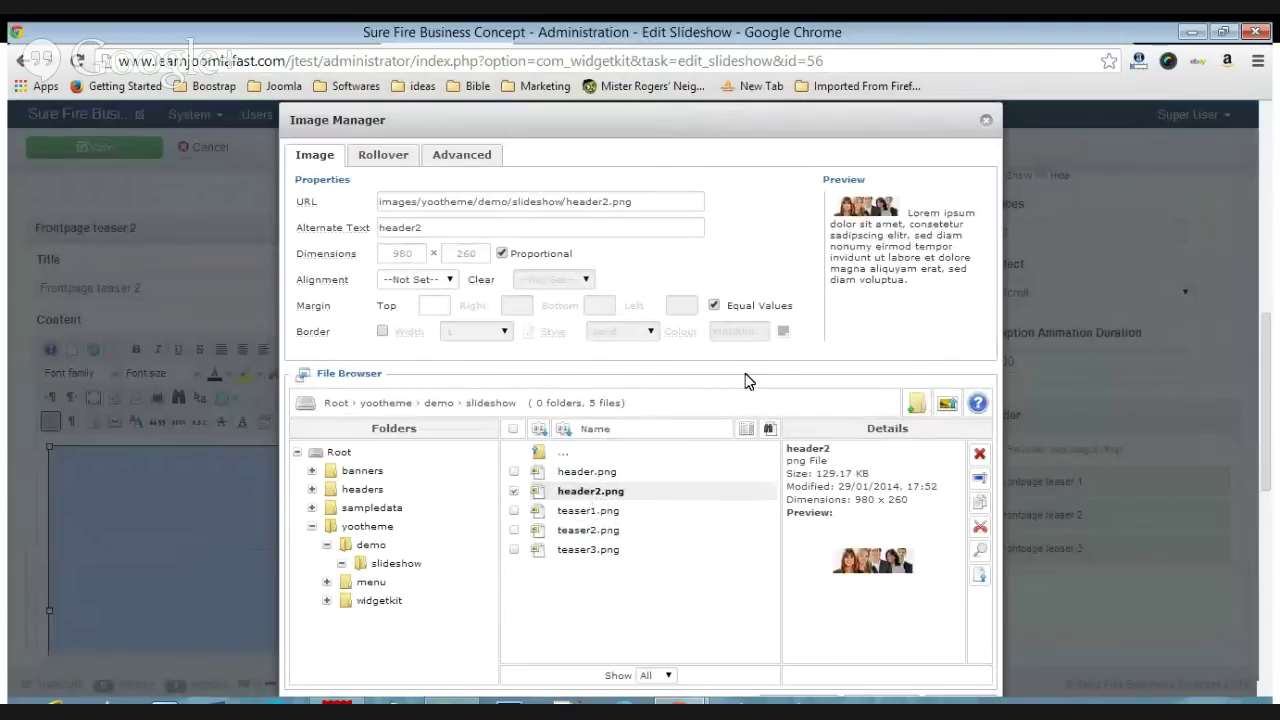
scroll(752, 381, down, 2)
click(866, 562)
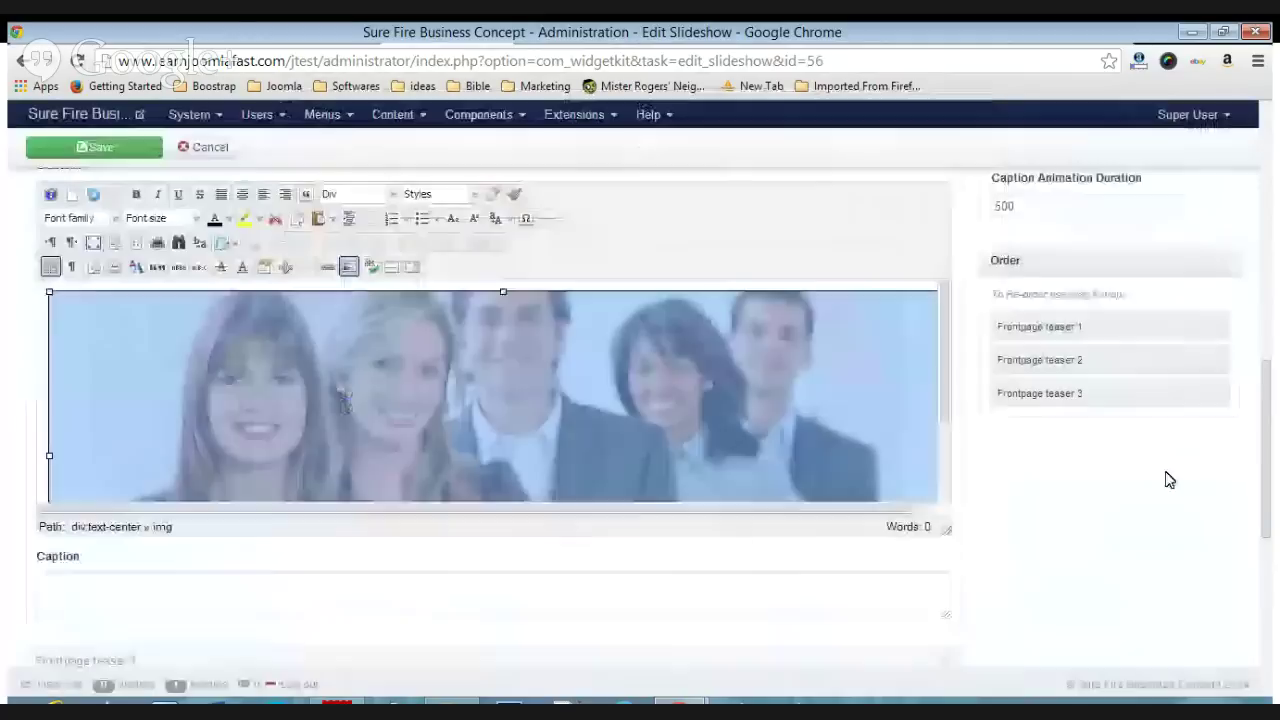
scroll(1171, 291, up, 3)
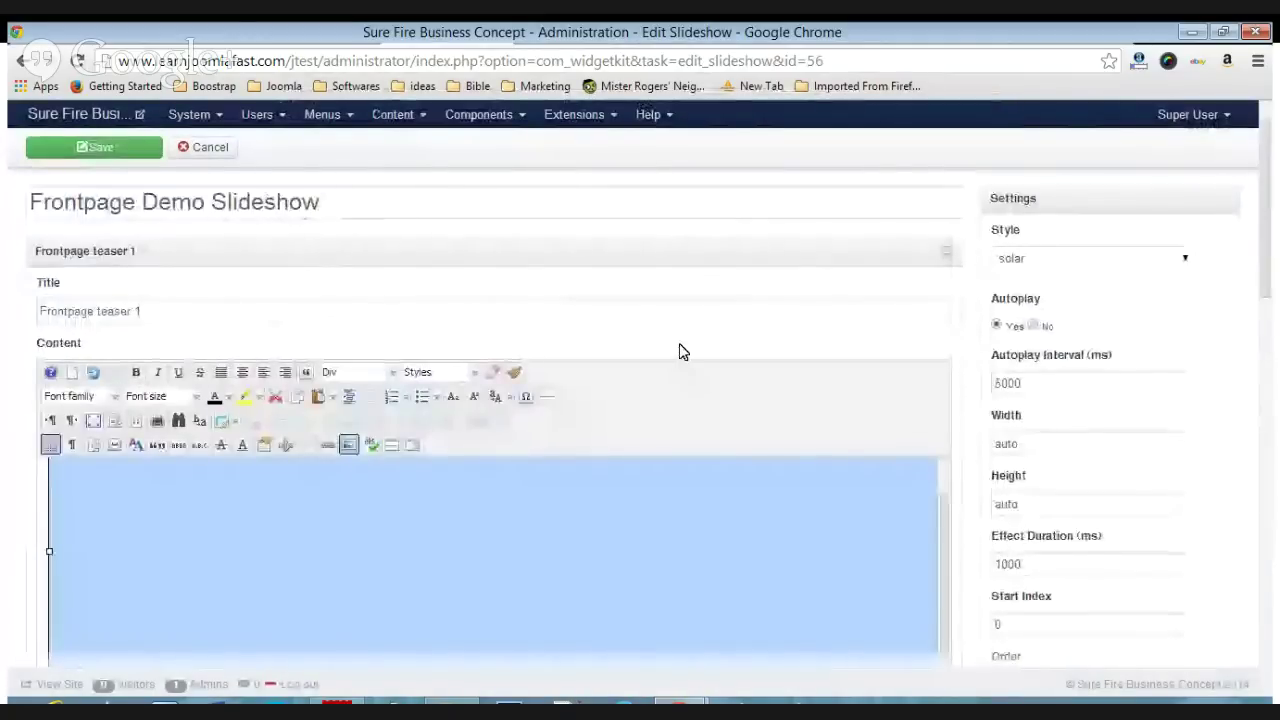
Save the slideshow and verify the team photo slide on the live homepage.
scroll(680, 351, up, 2)
click(100, 195)
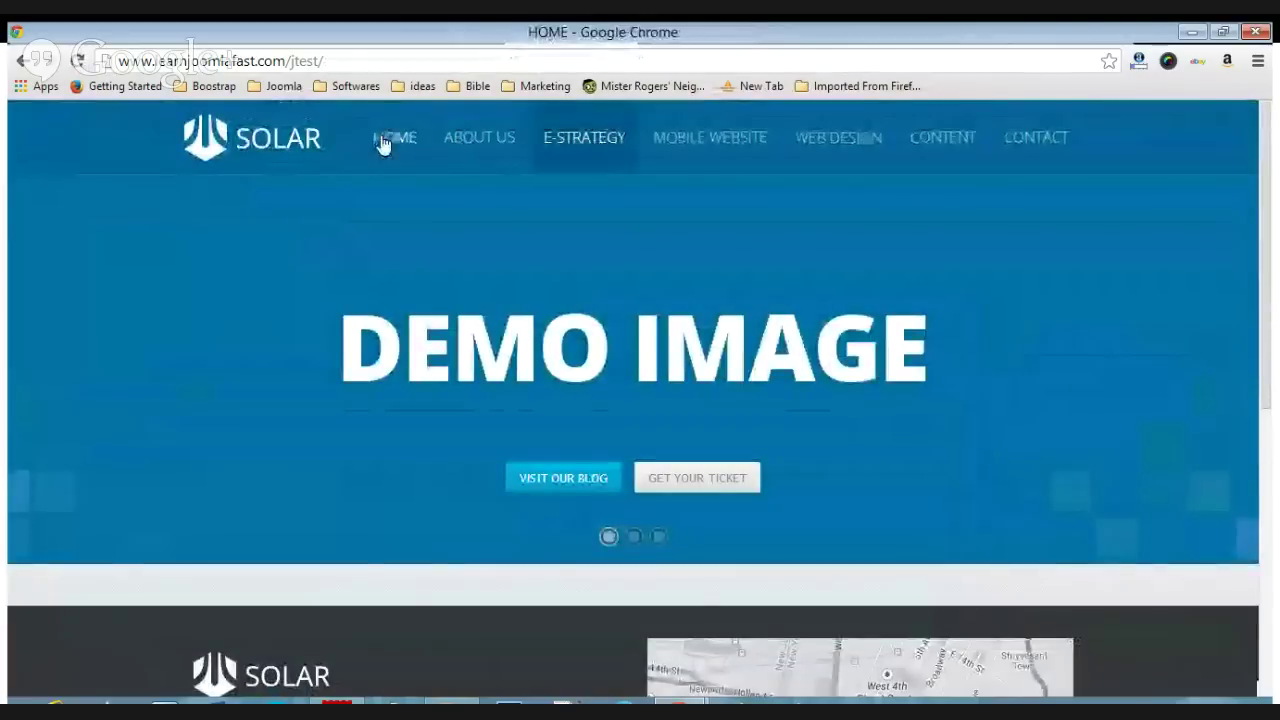
click(392, 141)
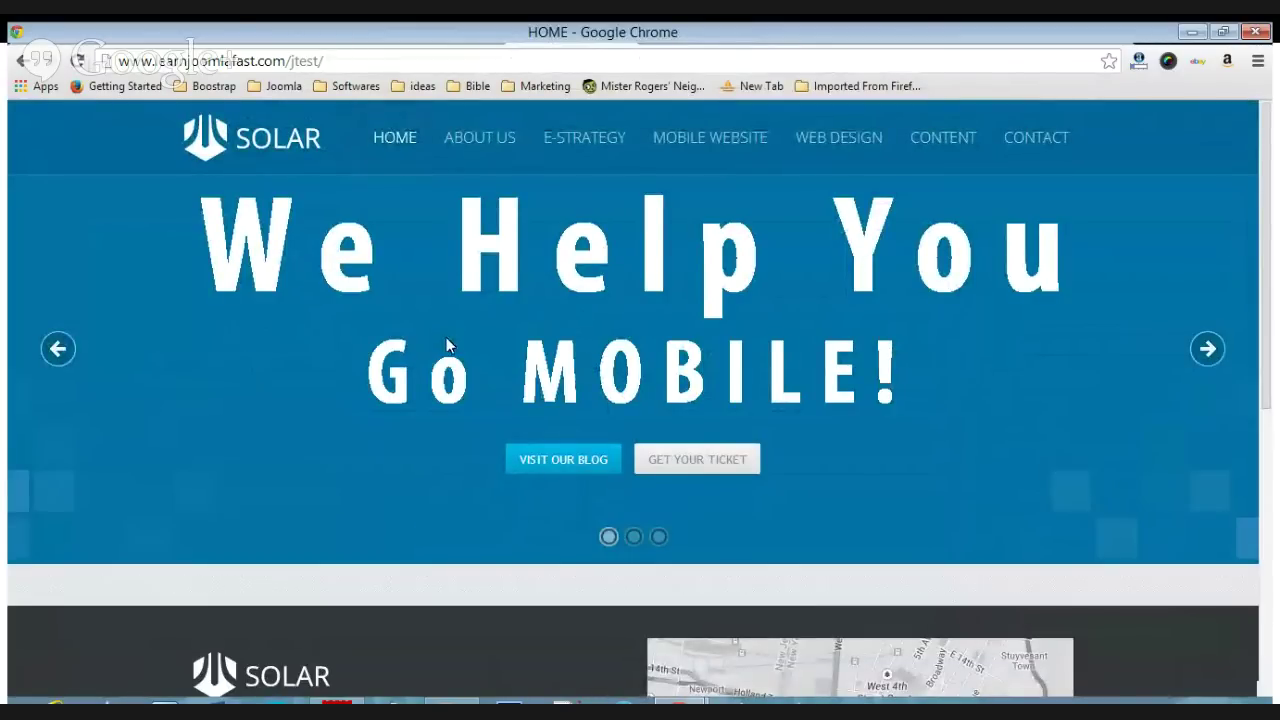
click(1207, 349)
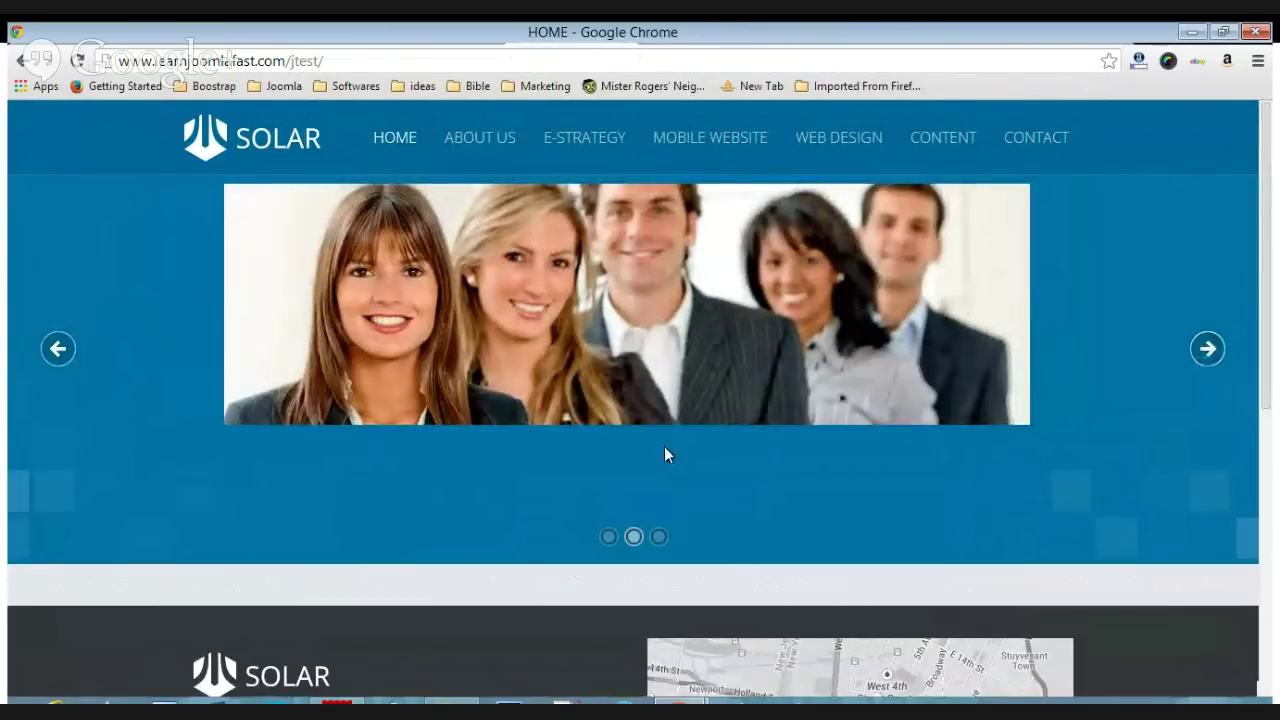
key(alt+Tab)
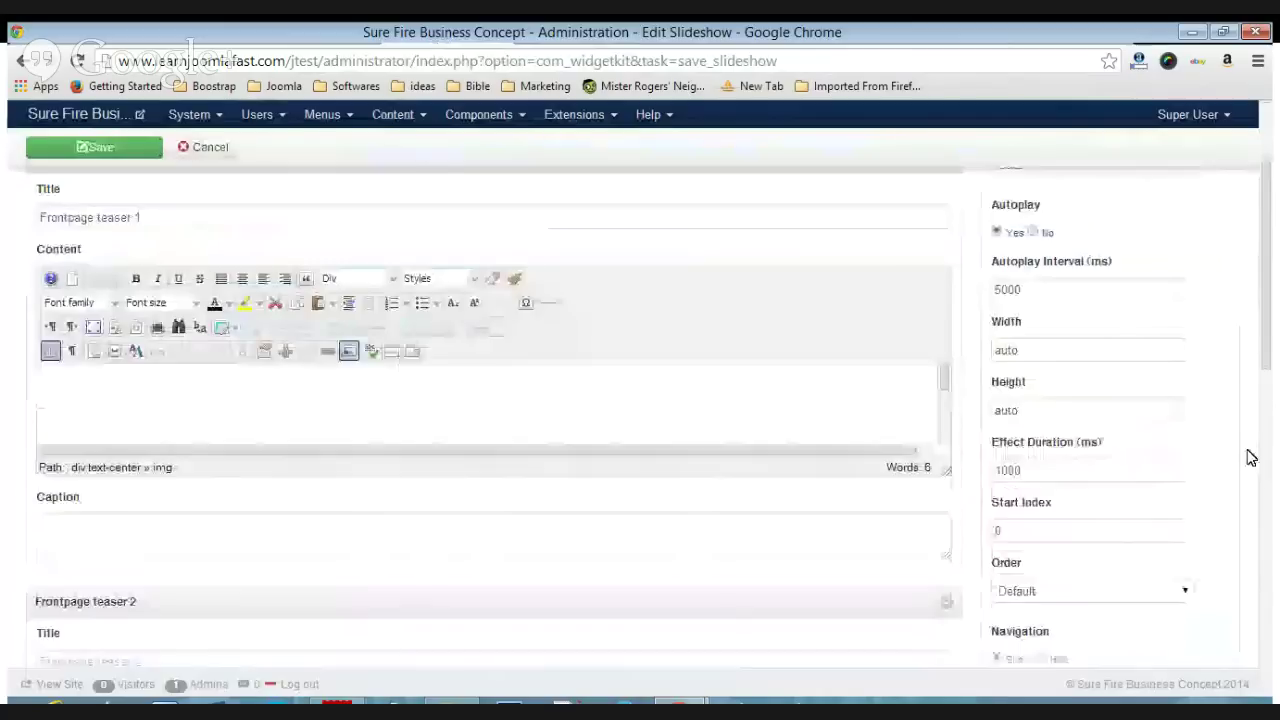
Open the image settings for teaser 1's picture while comparing the live slides.
click(577, 414)
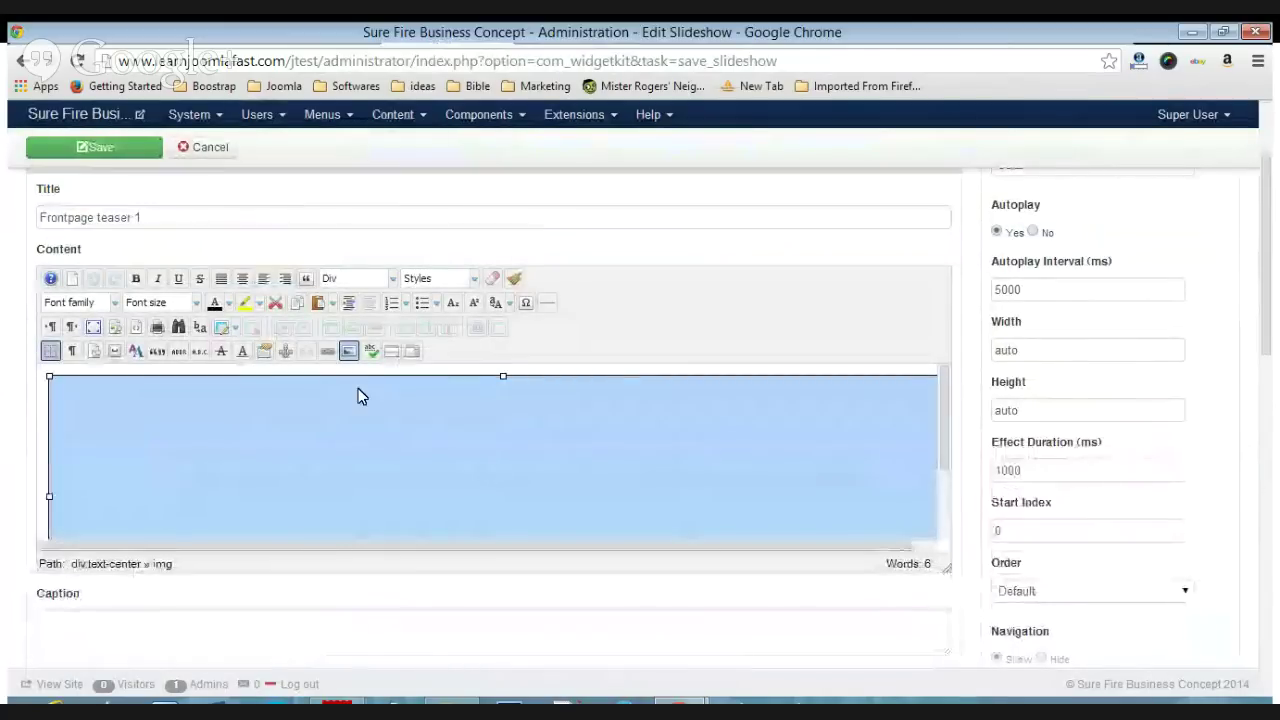
click(348, 353)
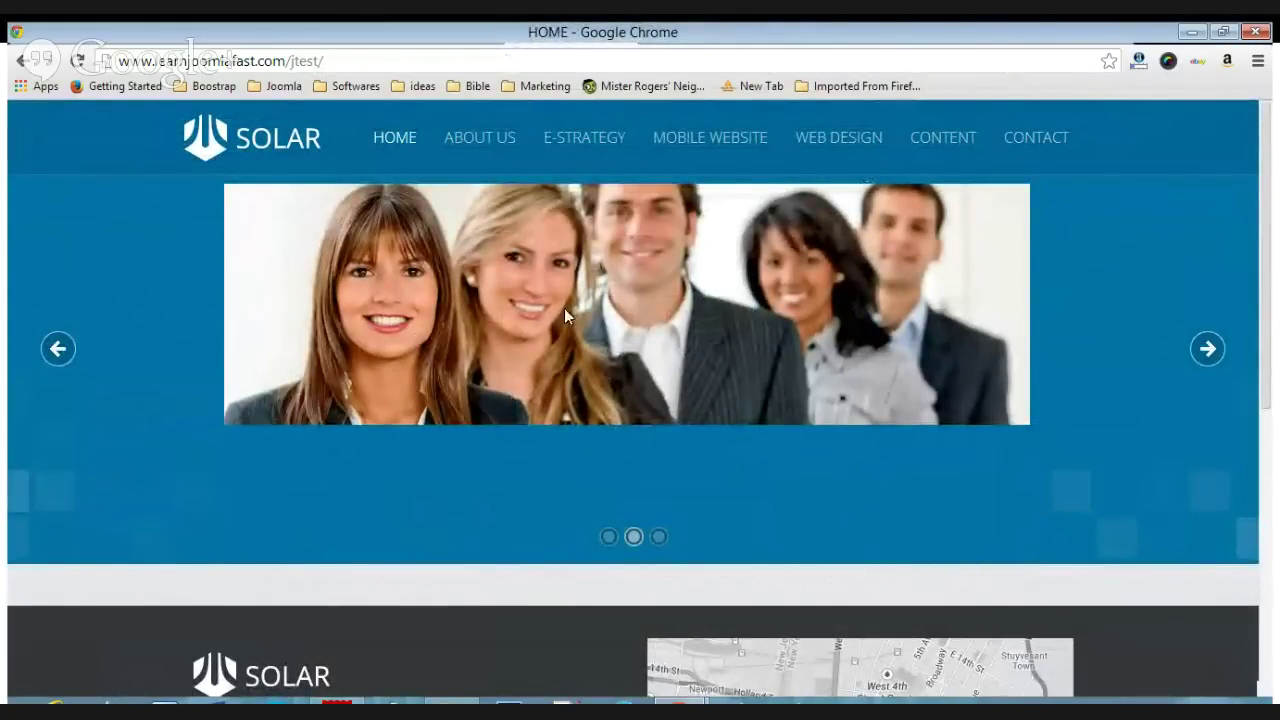
click(1207, 352)
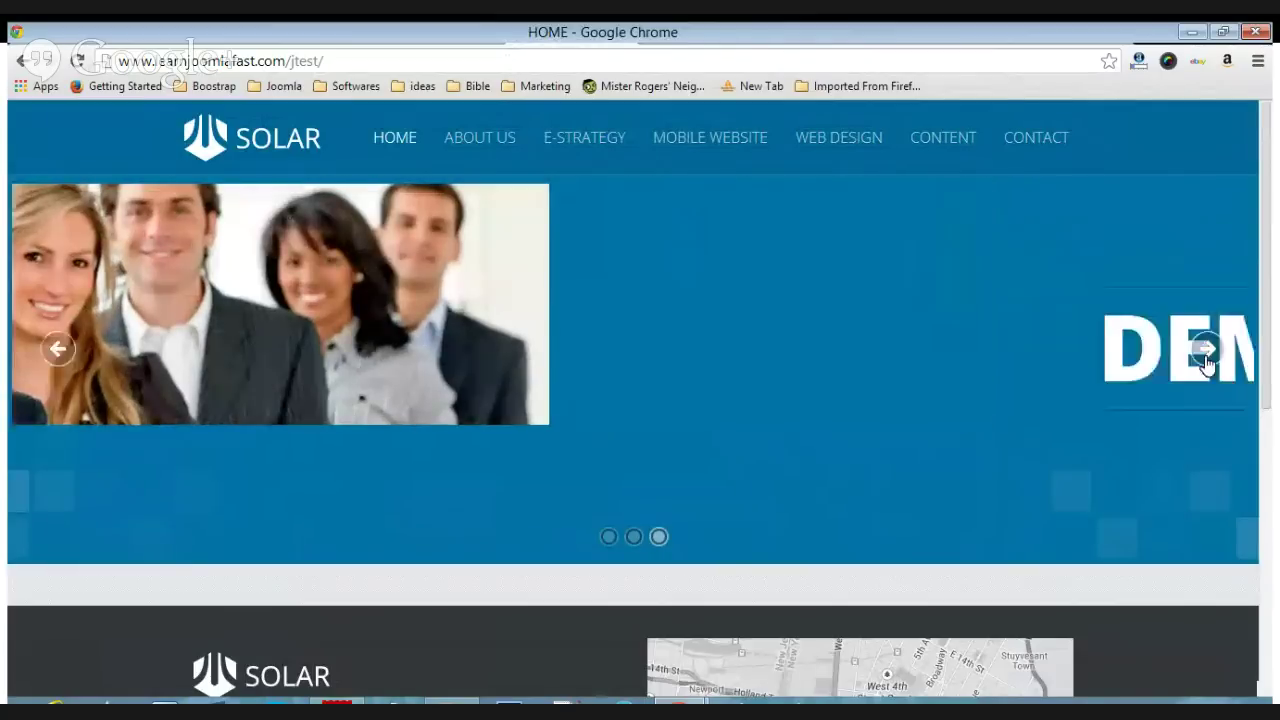
click(52, 352)
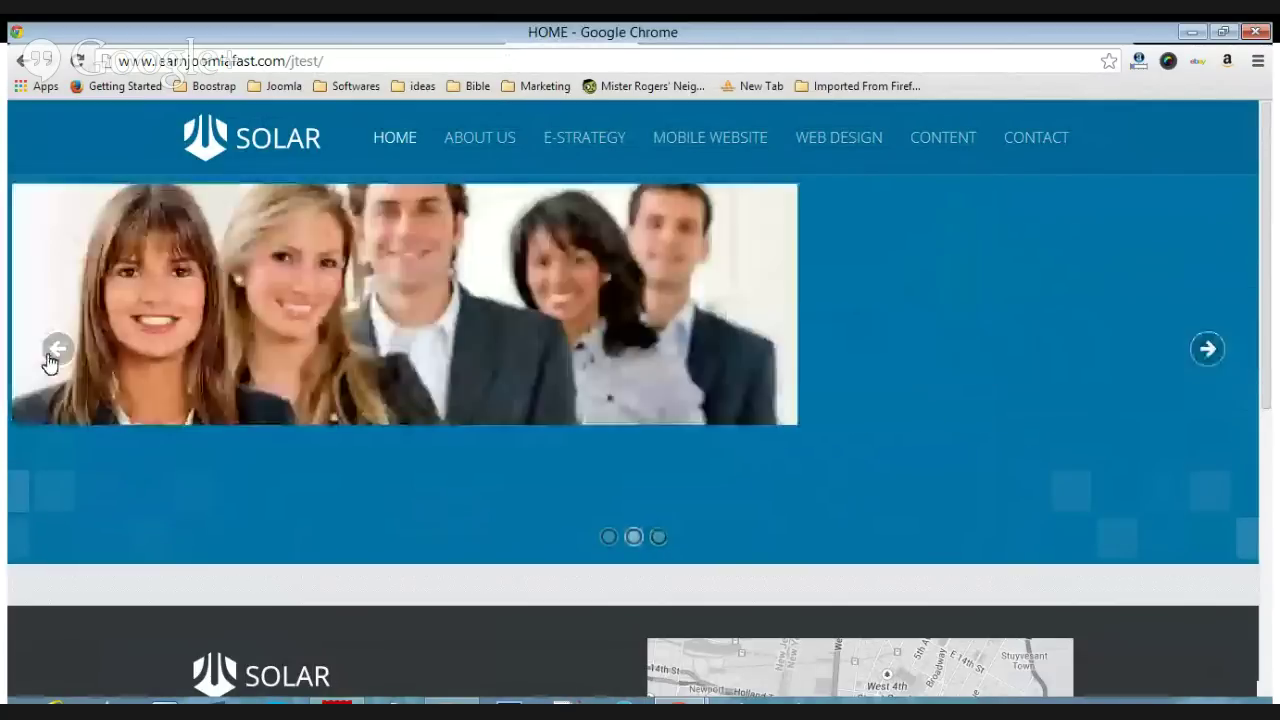
click(50, 362)
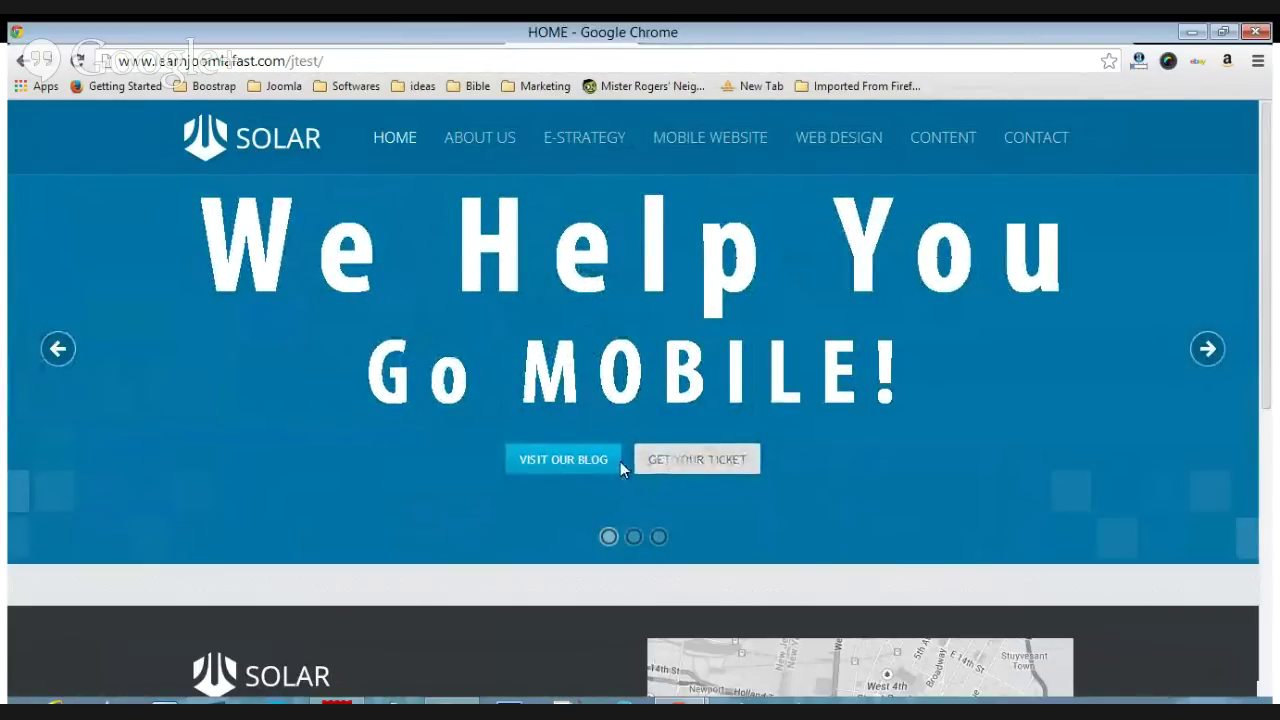
key(alt+Tab)
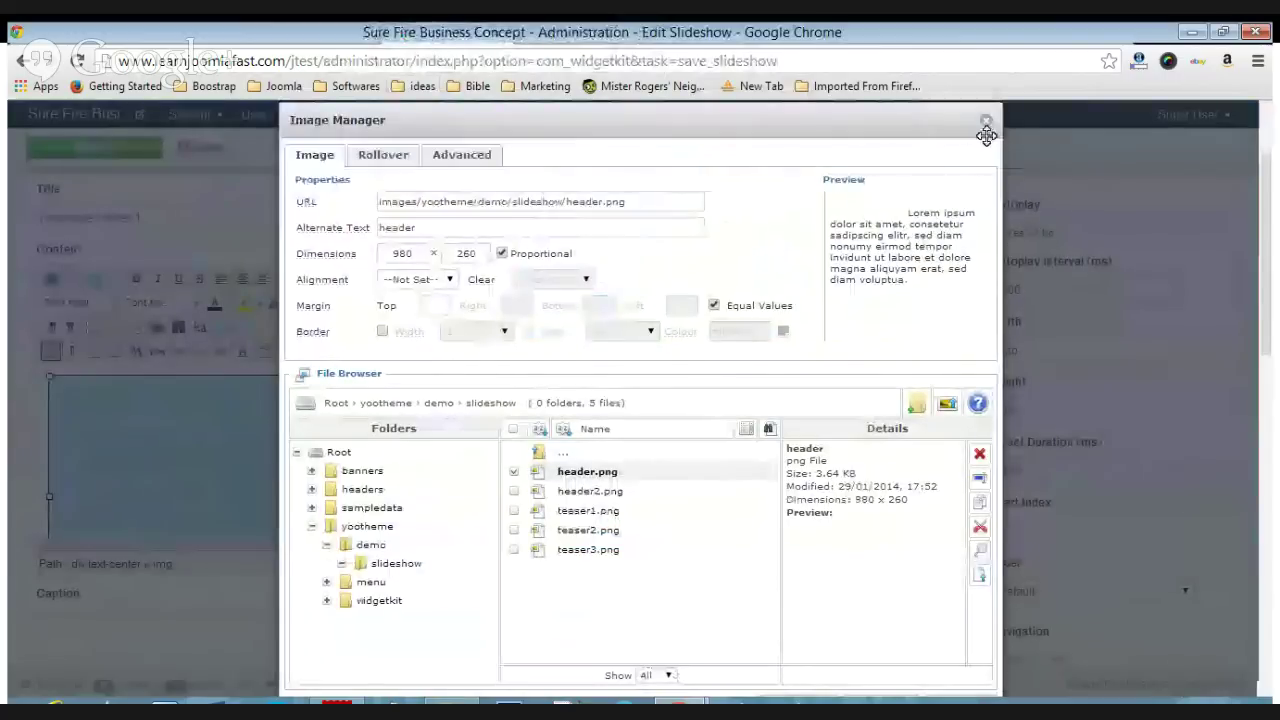
Close the Image Manager without changes and move past teaser 1's picture to its links.
click(985, 122)
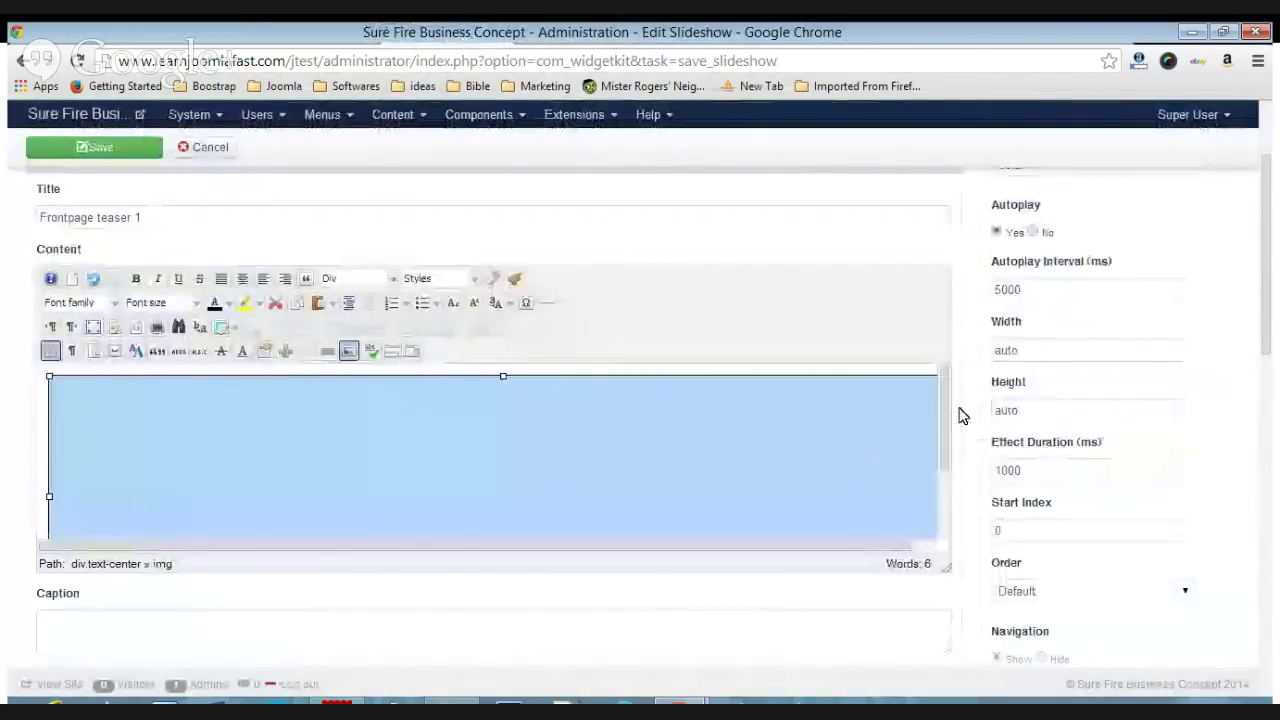
scroll(711, 514, down, 2)
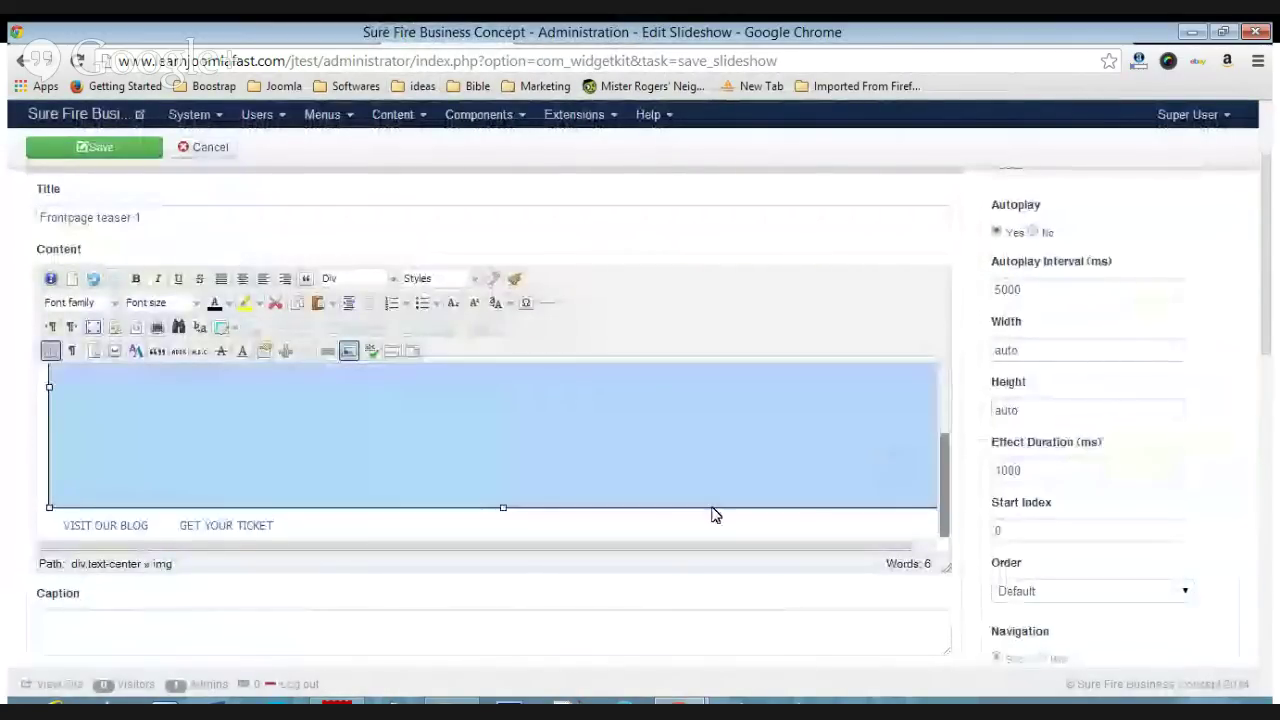
click(100, 526)
key(alt+Tab)
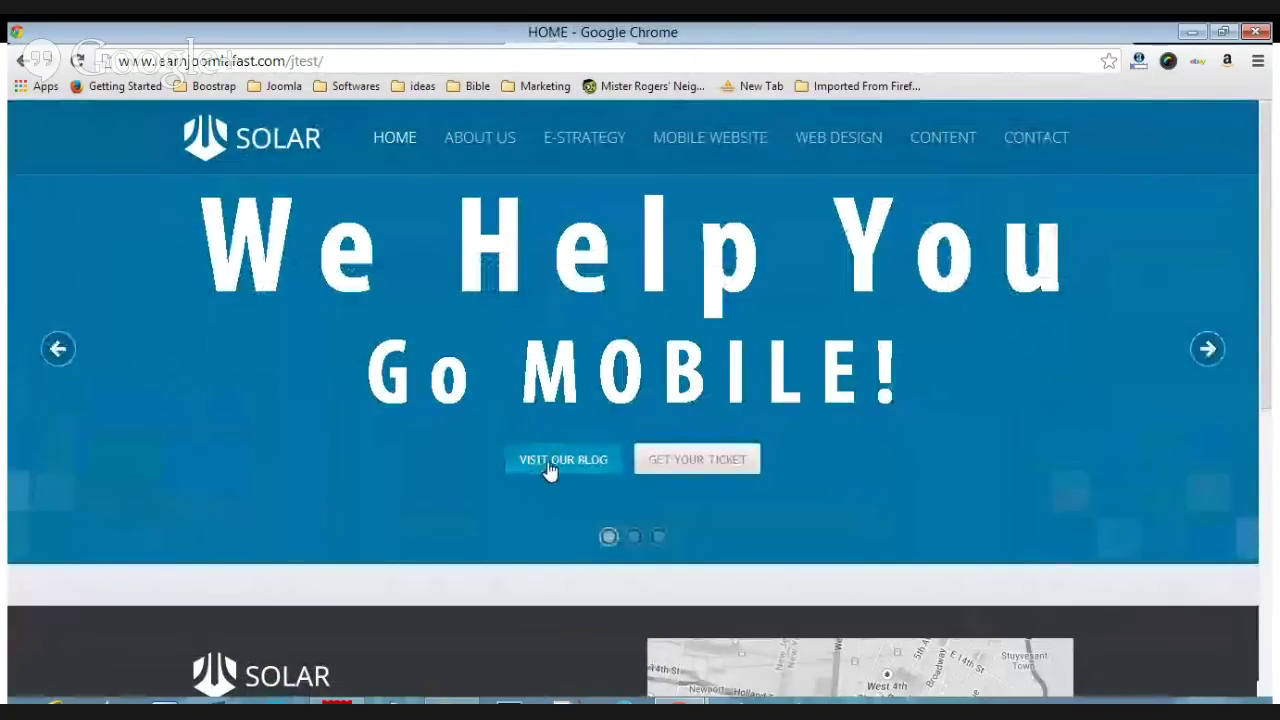
key(alt+Tab)
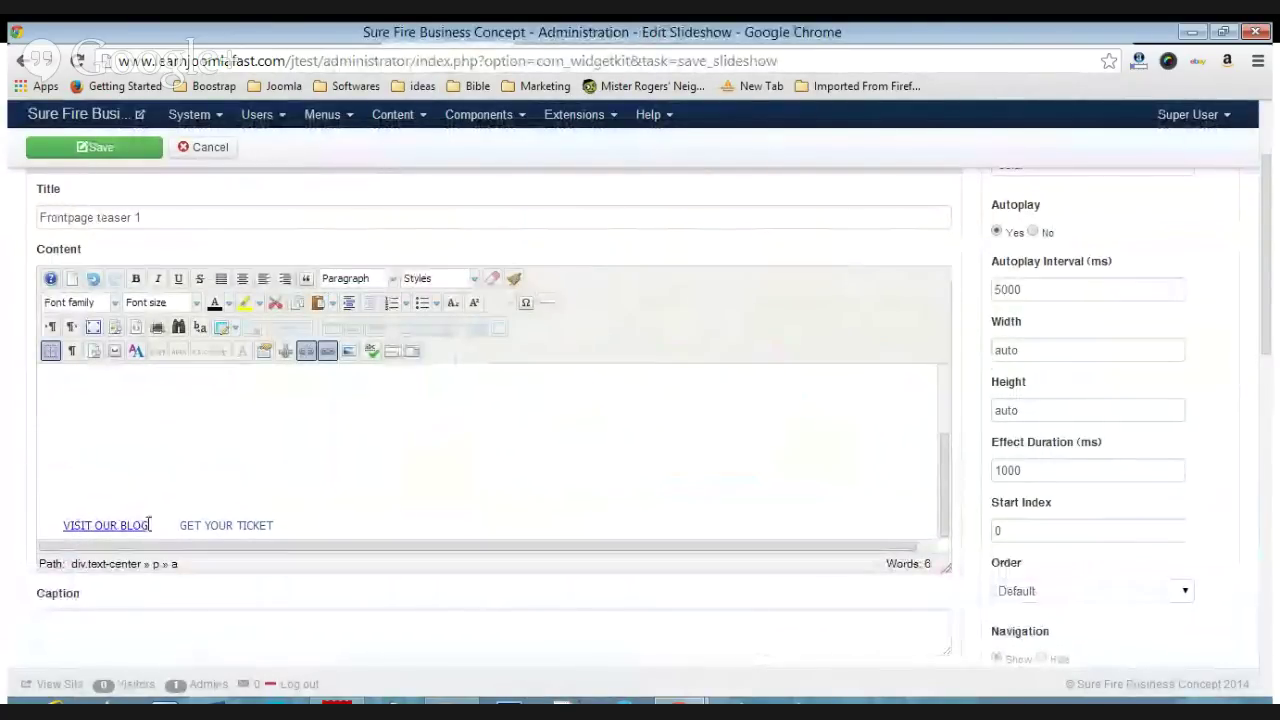
Retype teaser 1's links as See Pricing and Latest Deals, removing leftover letters.
click(92, 525)
key(BackSpace)
key(BackSpace)
key(BackSpace)
key(BackSpace)
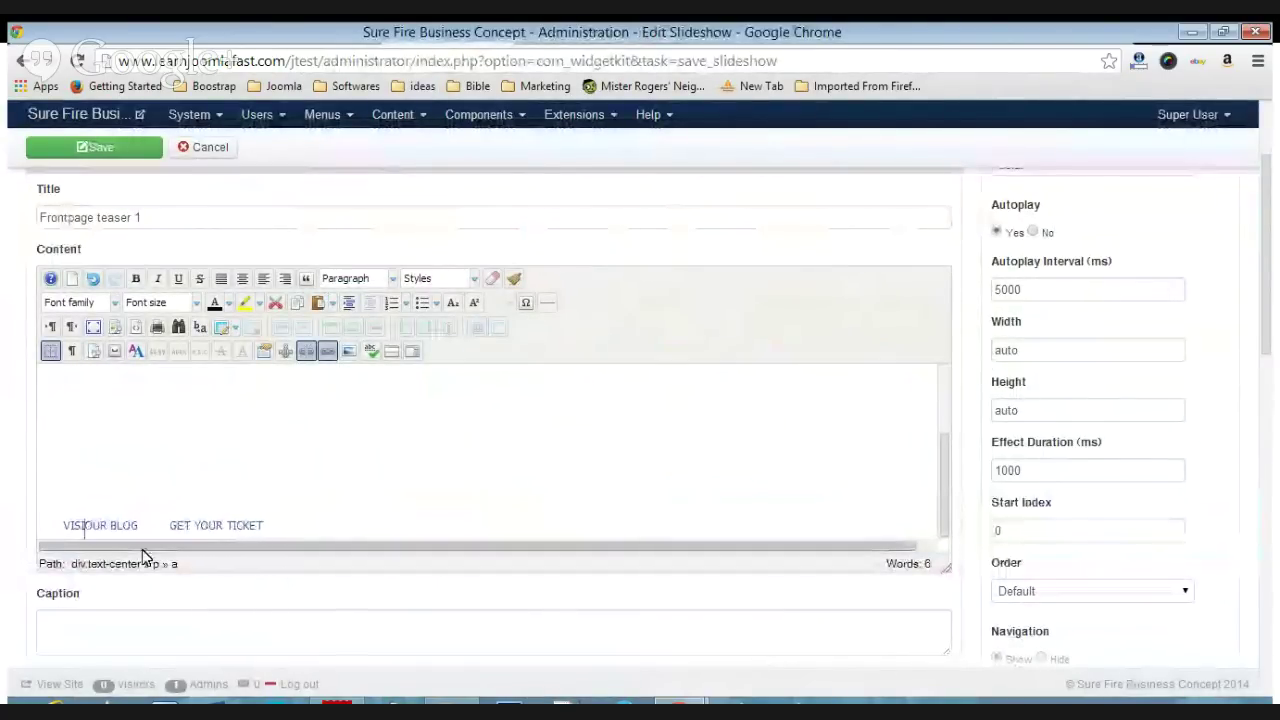
text(See Pricing)
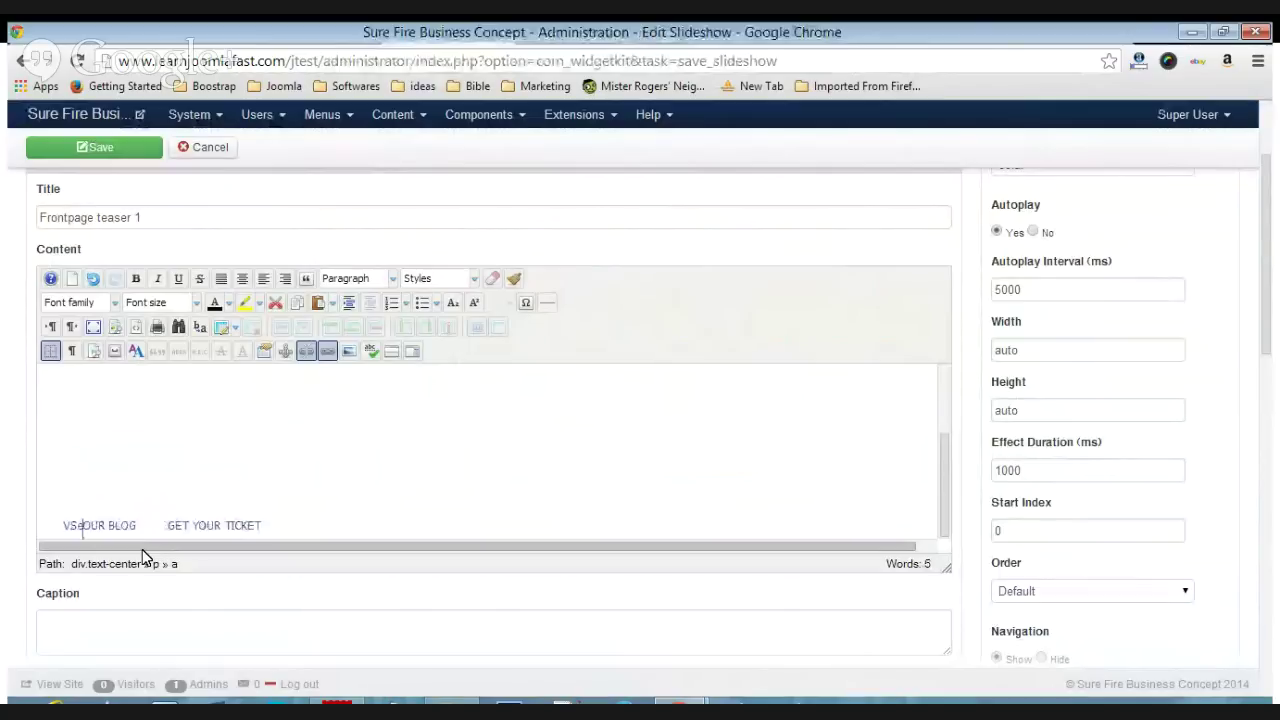
key(Delete)
key(Delete)
key(Delete)
key(Delete)
key(Delete)
key(Delete)
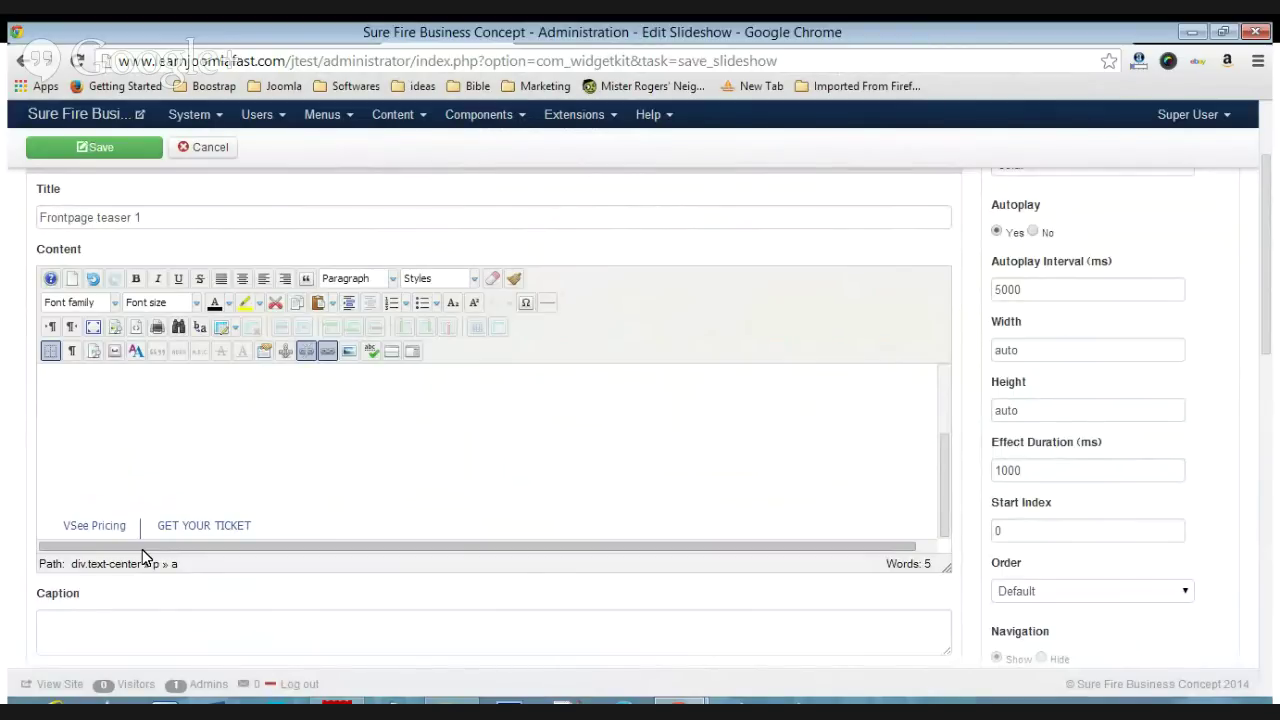
click(73, 527)
key(BackSpace)
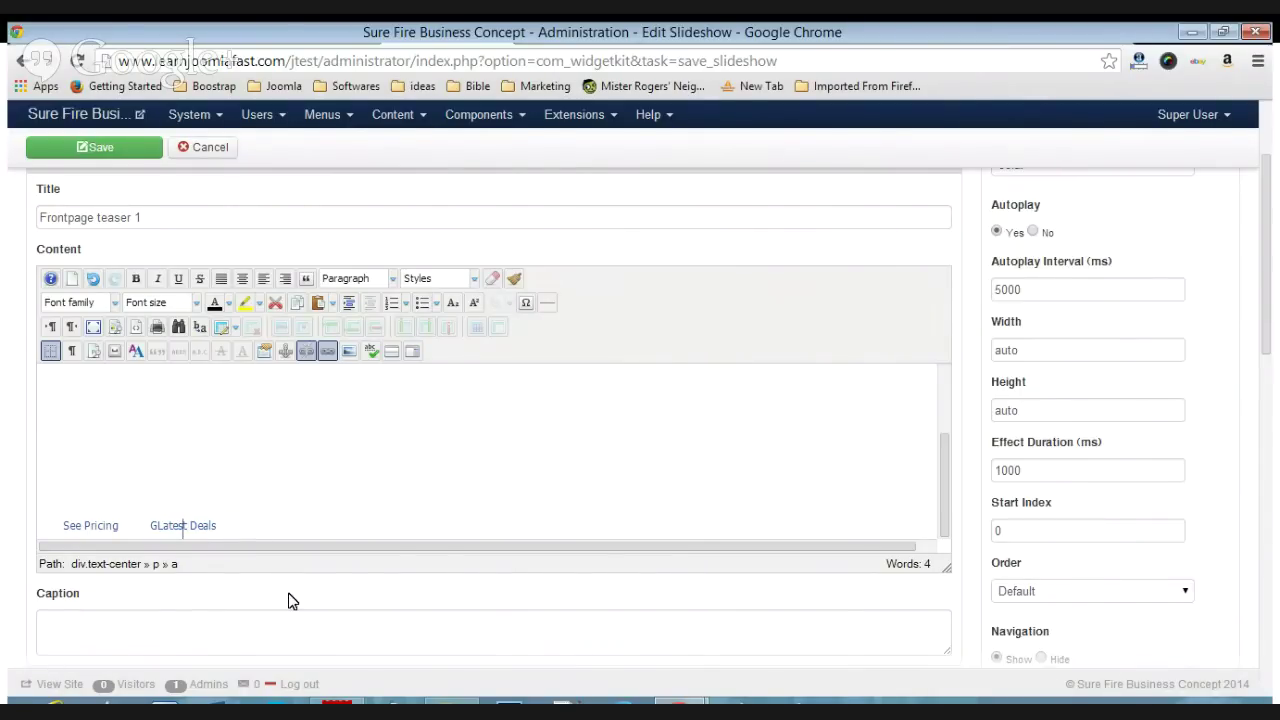
key(BackSpace)
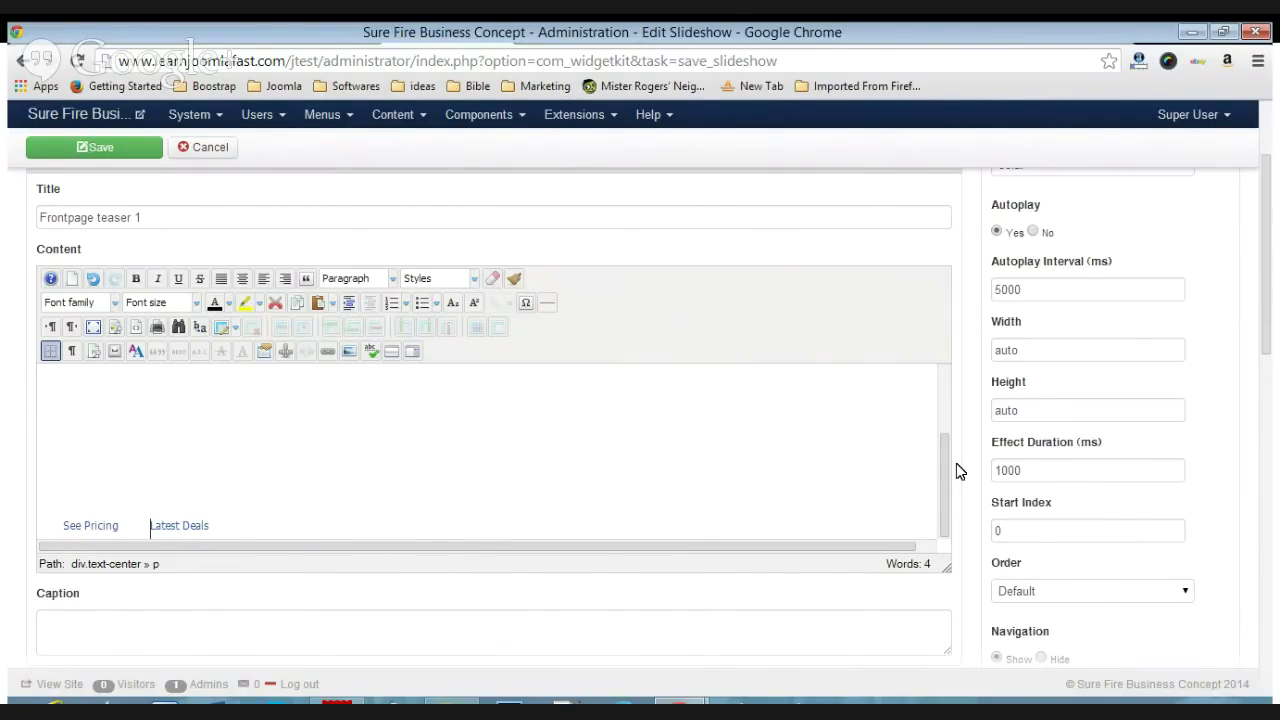
scroll(956, 463, up, 2)
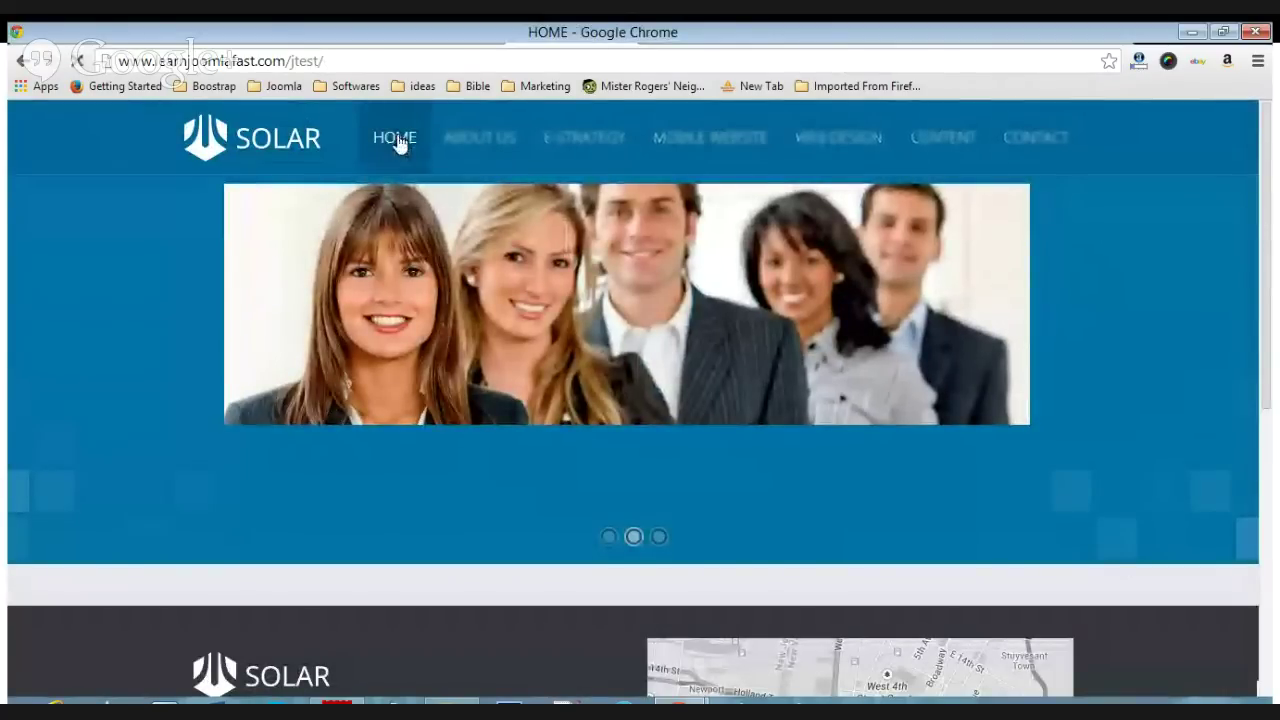
Reload the live HOME page and scroll to check the See Pricing and Latest Deals buttons.
click(396, 138)
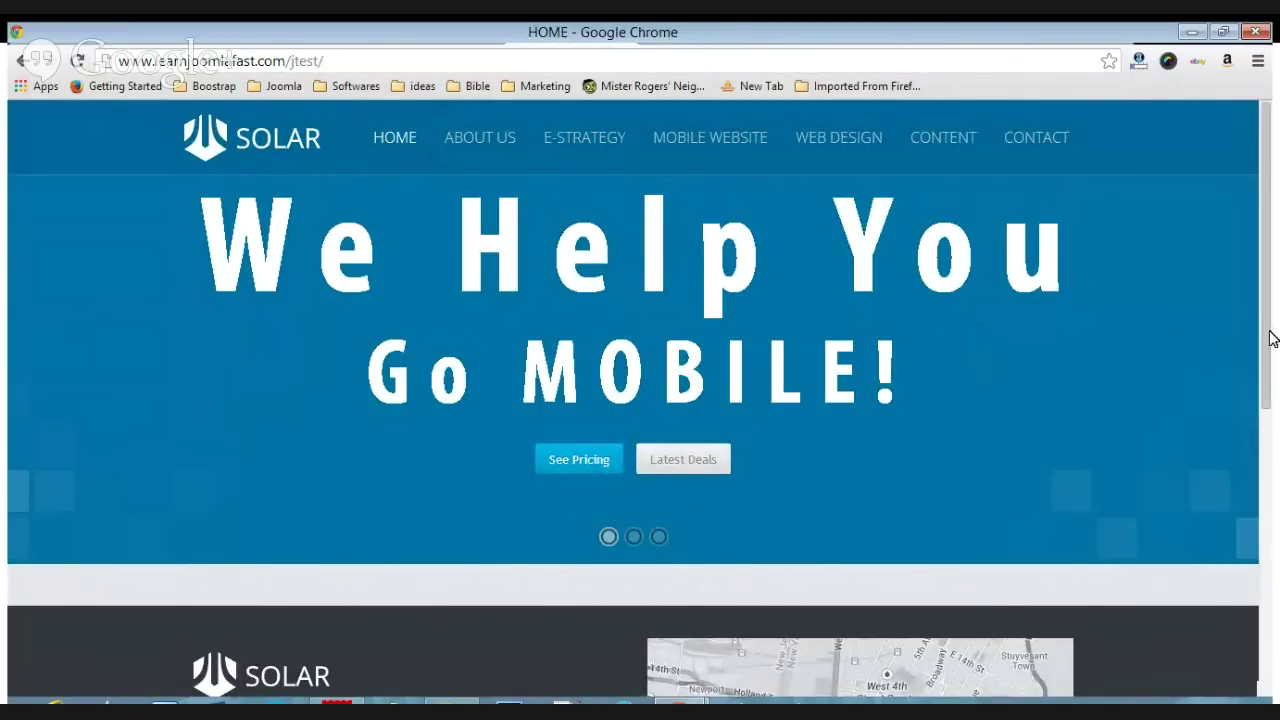
drag(1272, 338, 1274, 688)
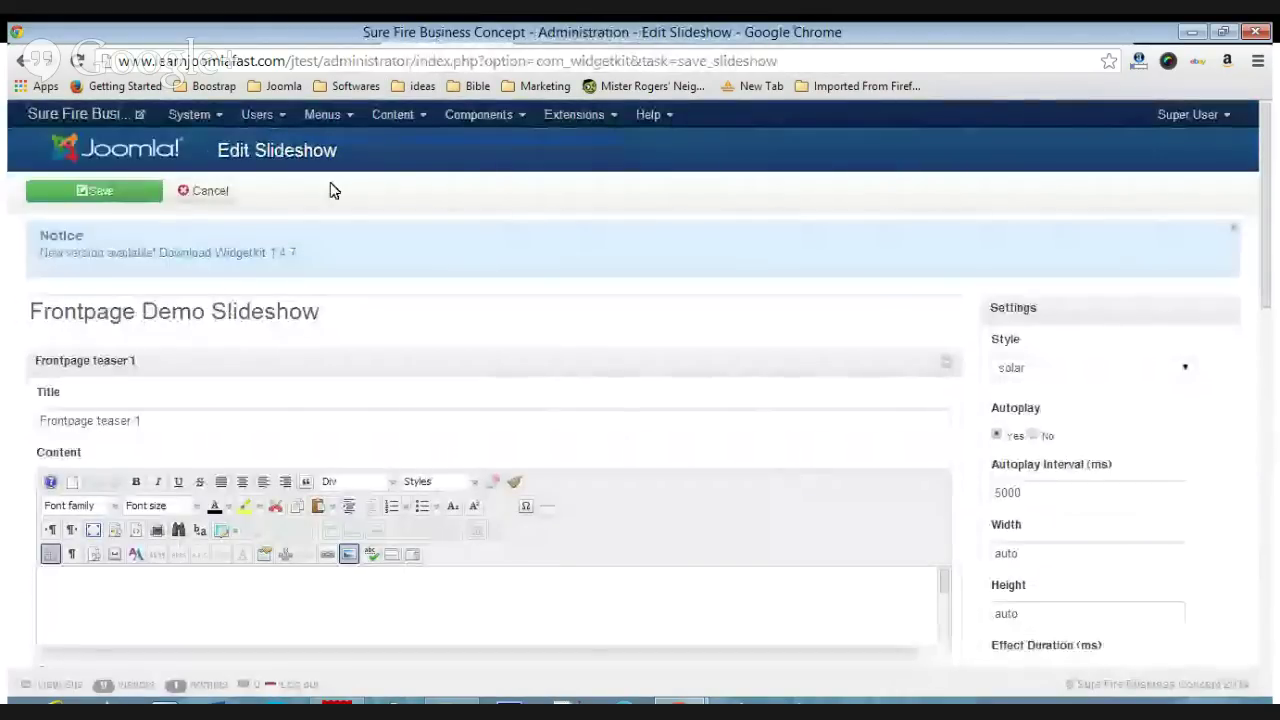
Review the yoo_solar - Default style's Options and Menu Assignments tabs, then close without saving.
click(547, 118)
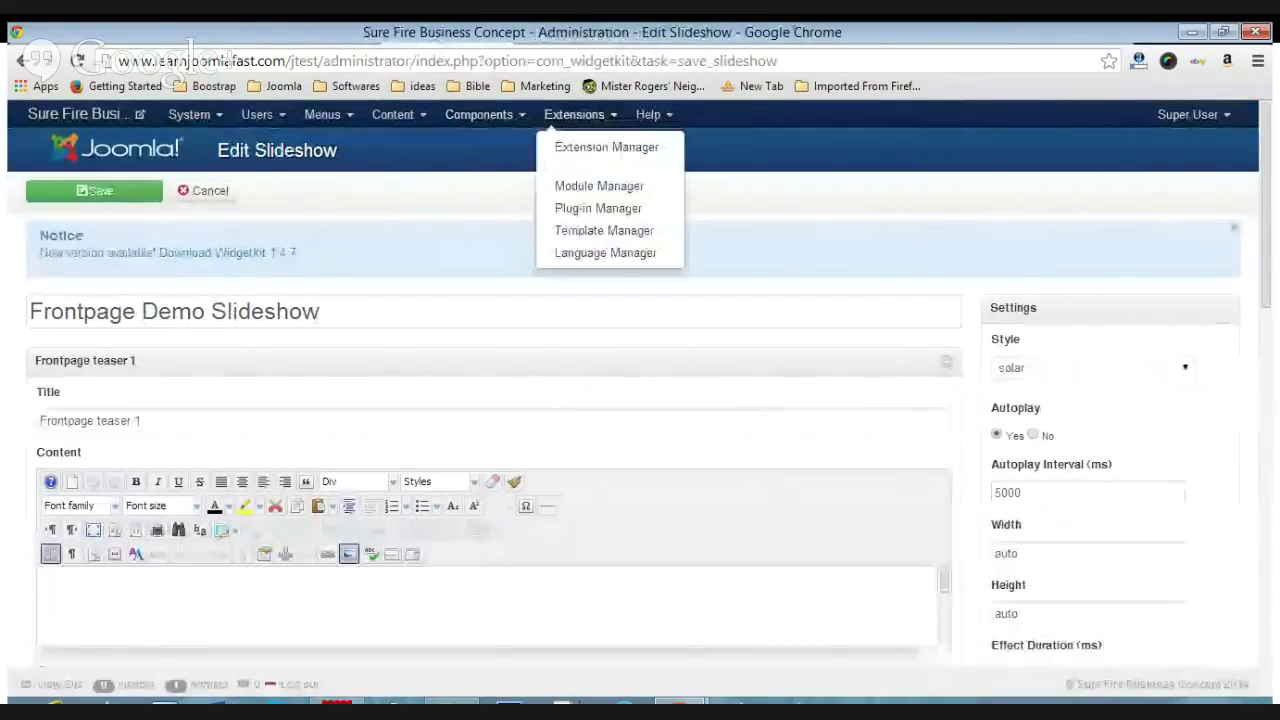
click(594, 234)
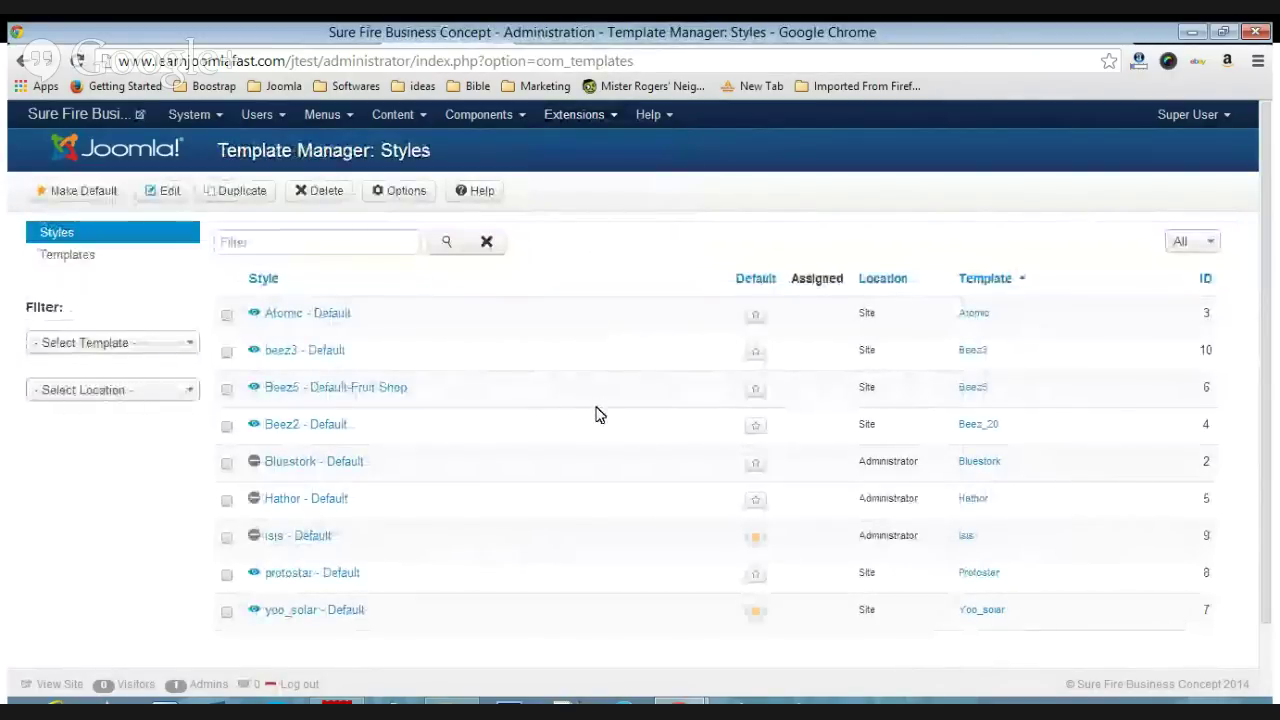
scroll(572, 626, down, 1)
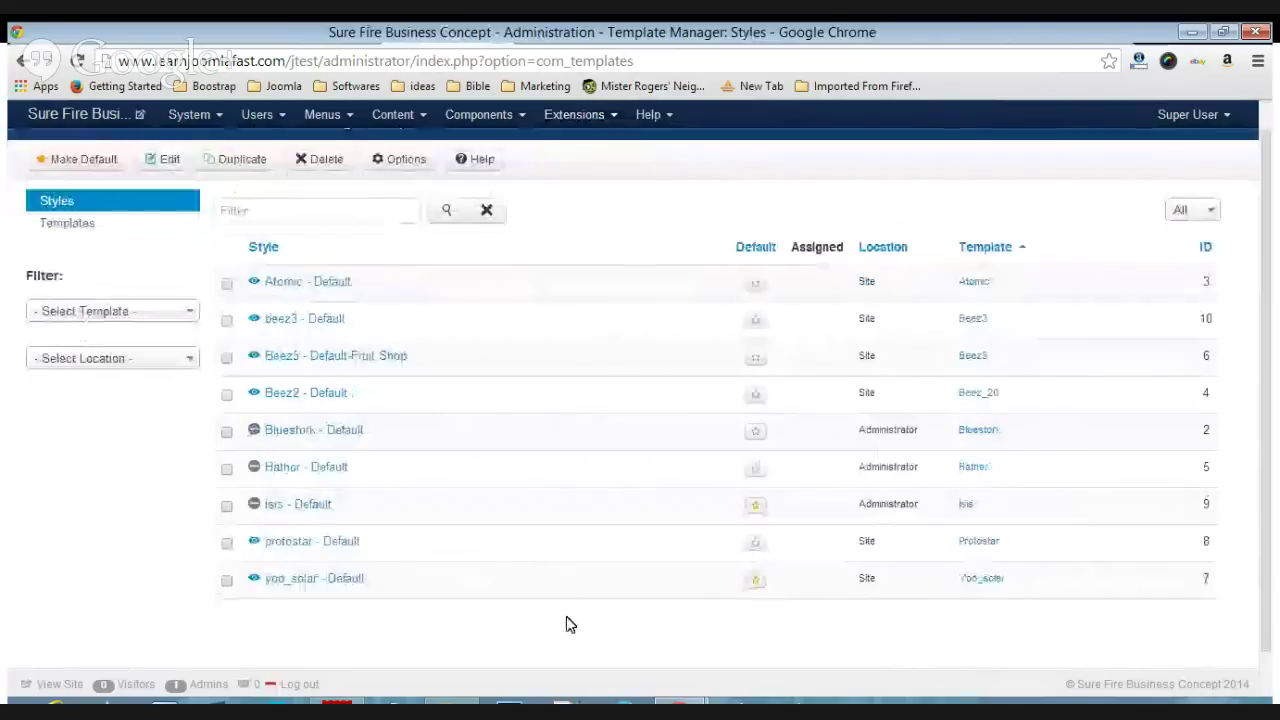
click(285, 588)
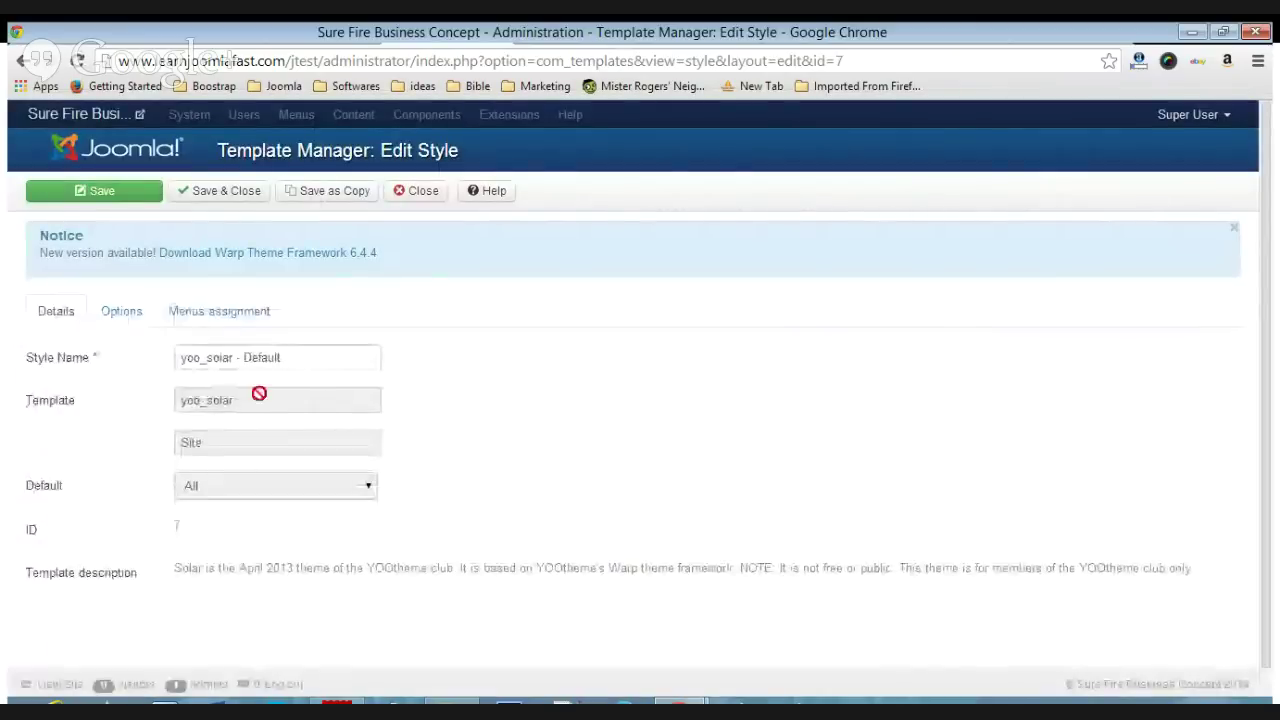
click(122, 313)
scroll(583, 429, down, 2)
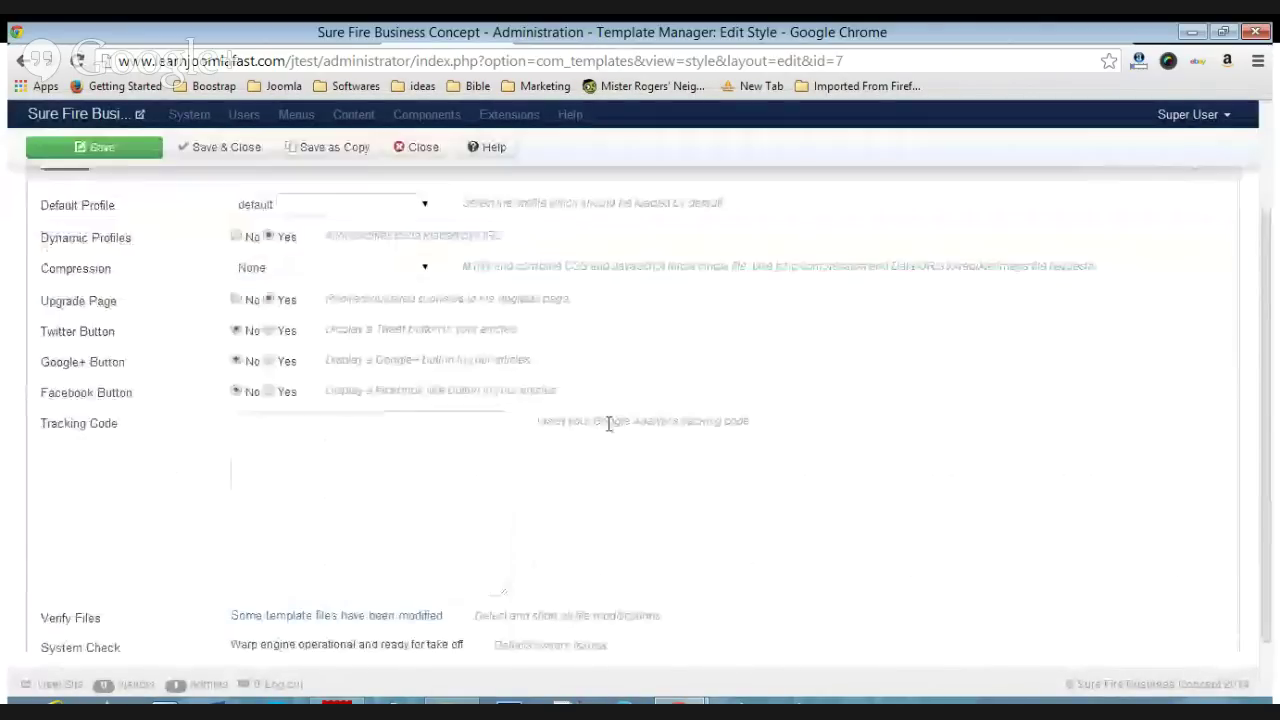
scroll(609, 443, up, 4)
click(222, 312)
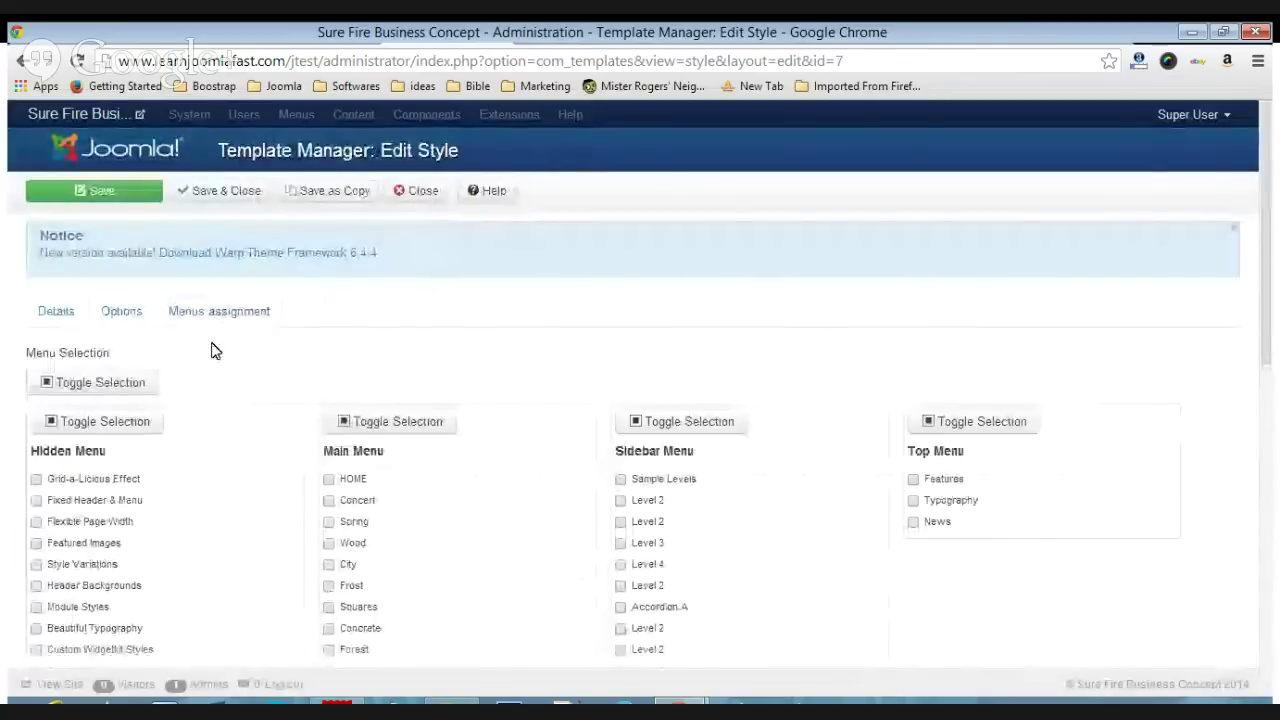
click(58, 312)
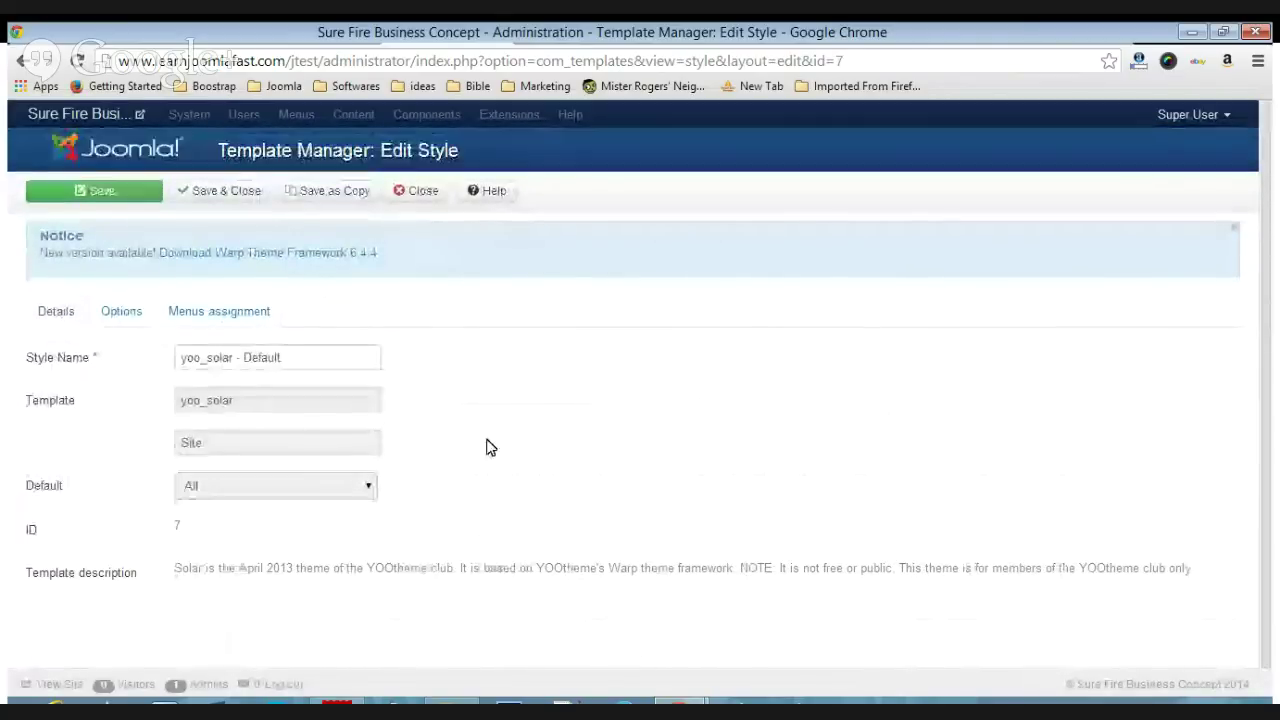
click(410, 192)
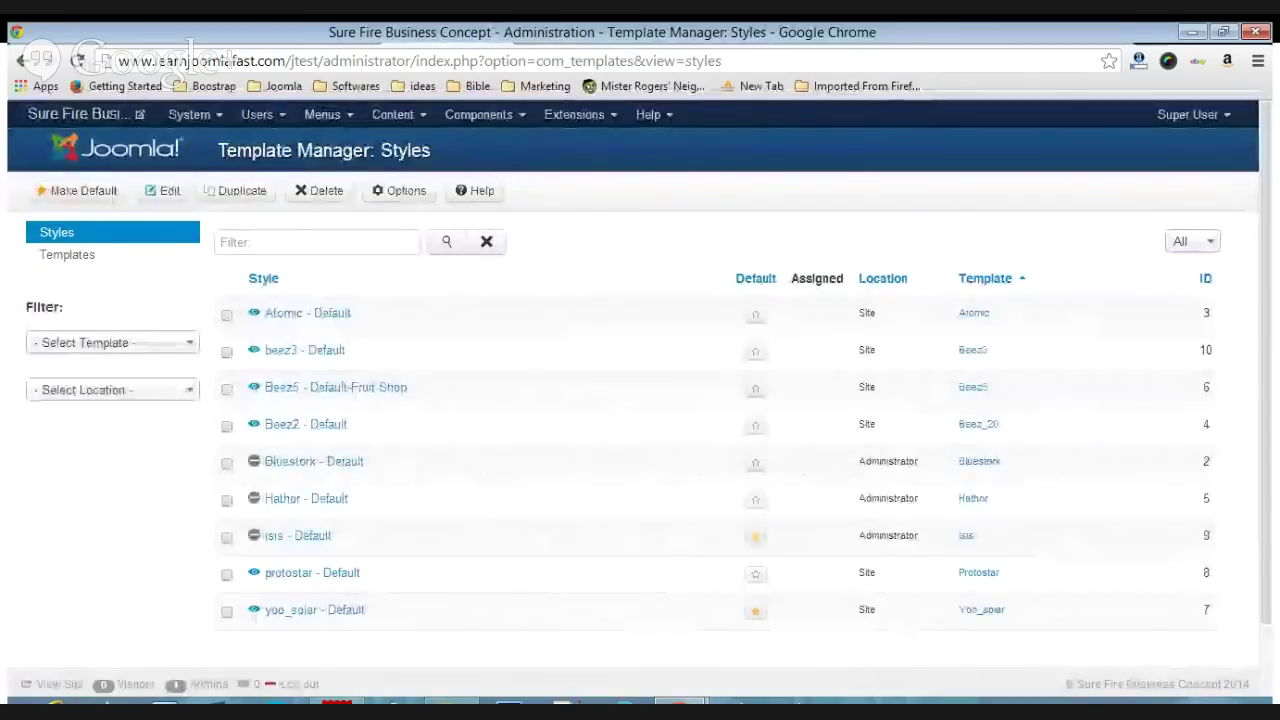
Preview the live site's yoo_solar module positions and return to the admin.
click(254, 609)
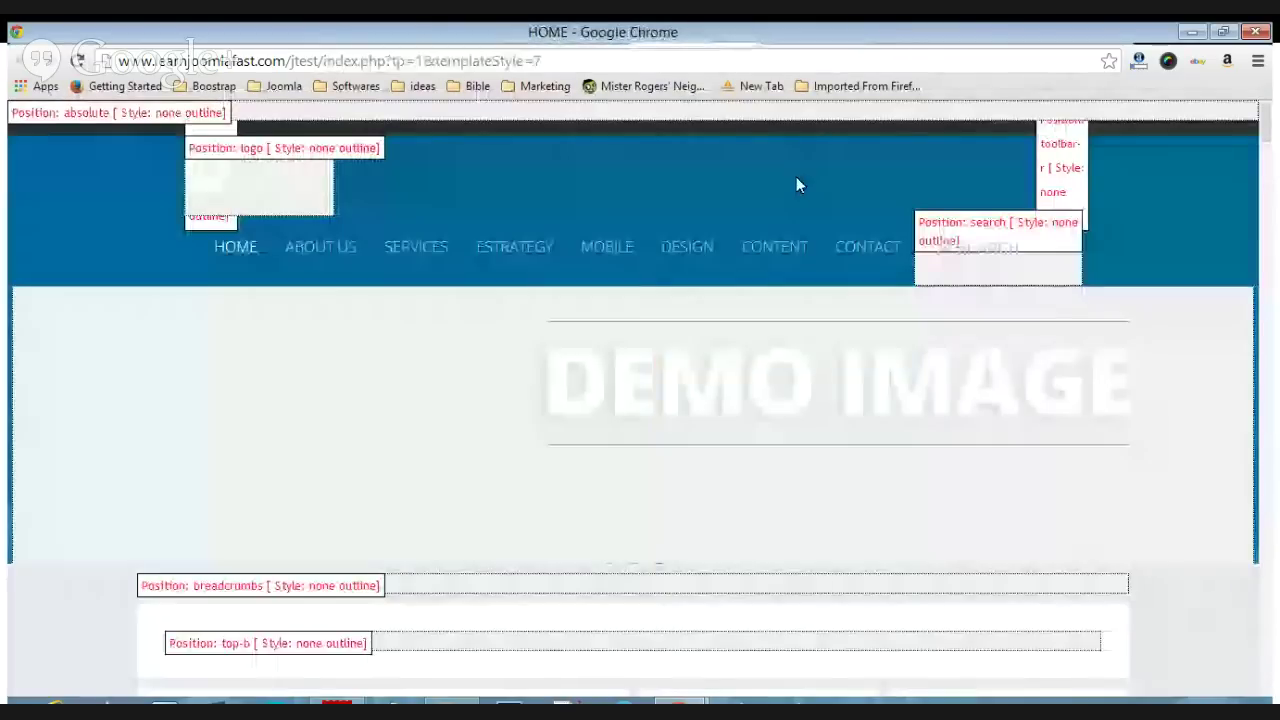
drag(1266, 124, 1272, 690)
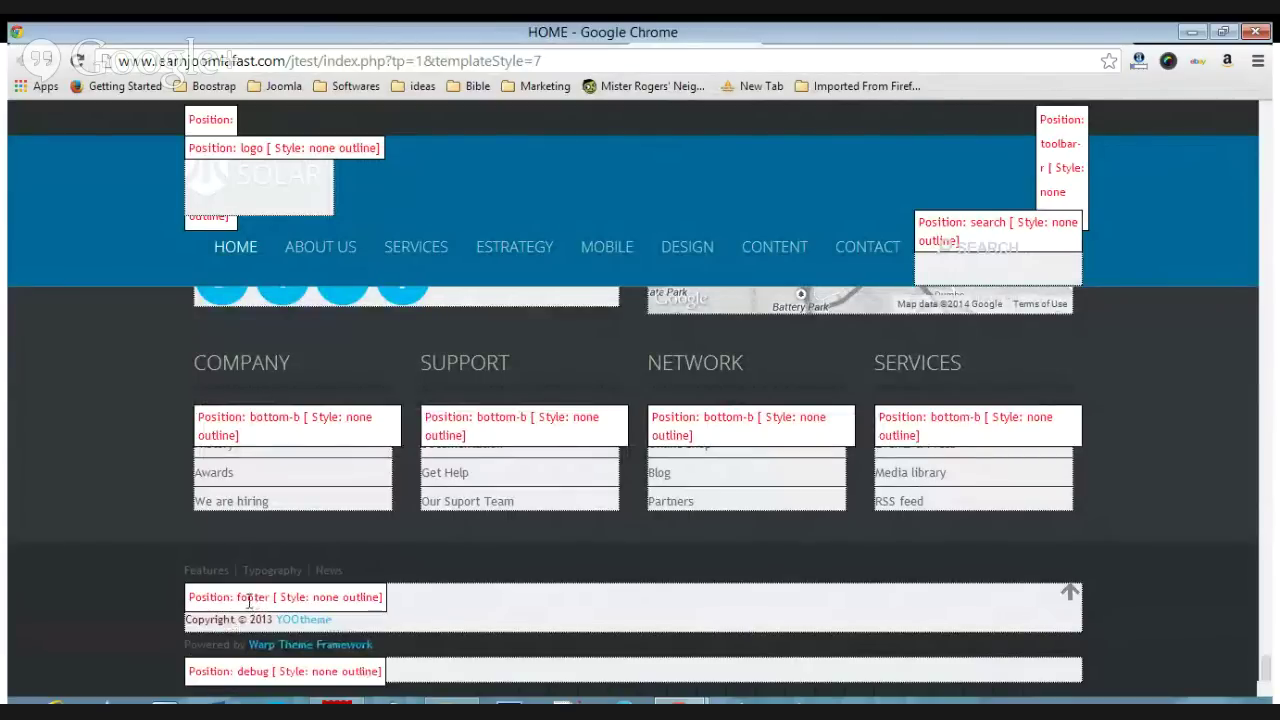
click(457, 37)
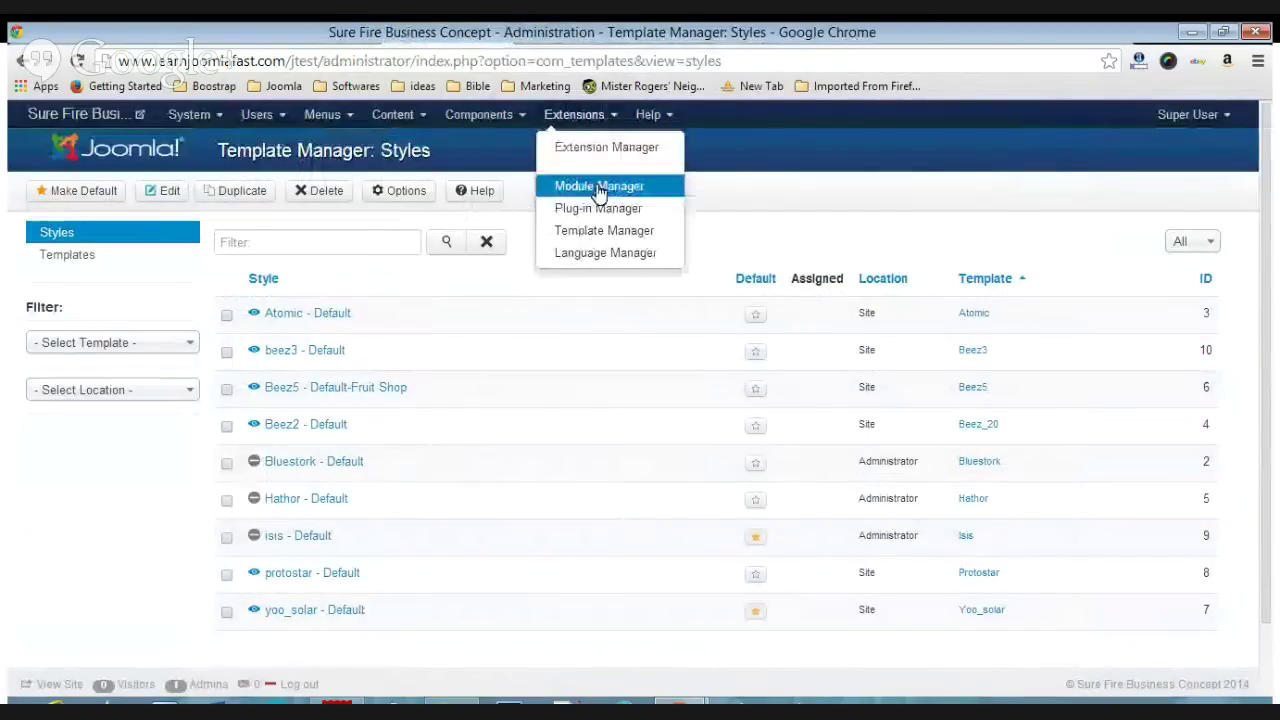
Filter the Module Manager to the footer position and try to edit the Footer module.
click(599, 190)
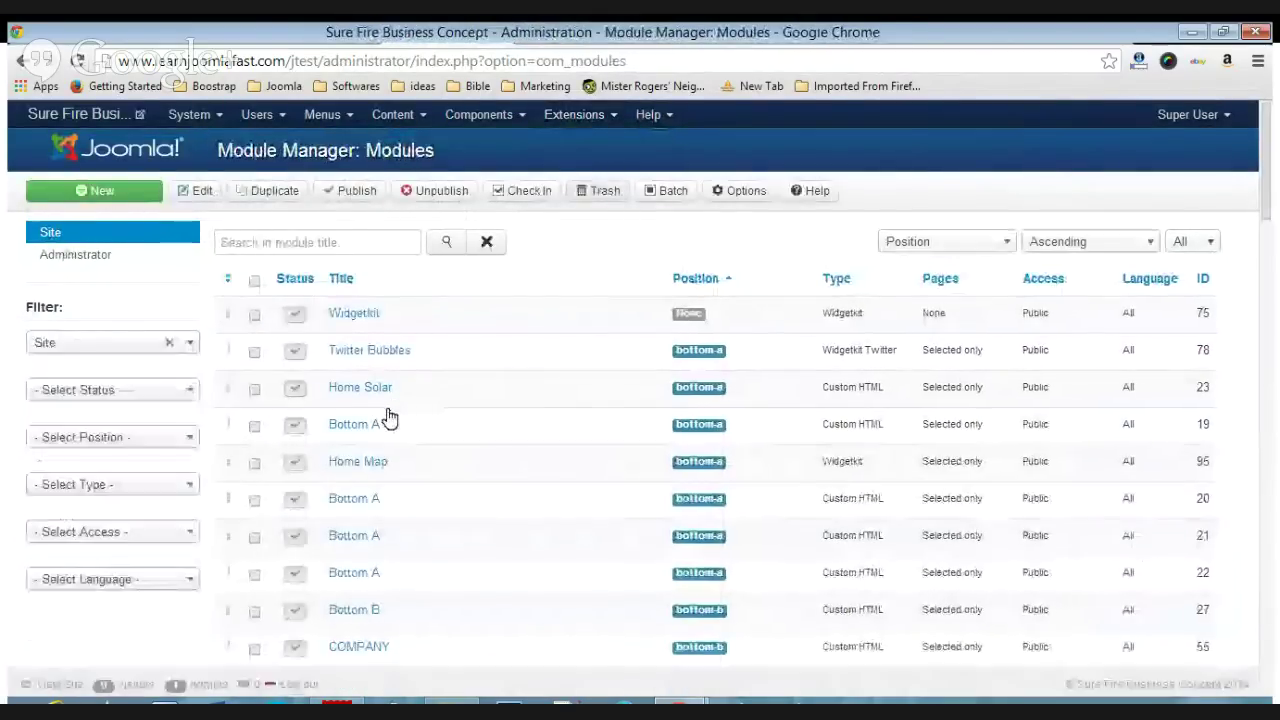
click(136, 397)
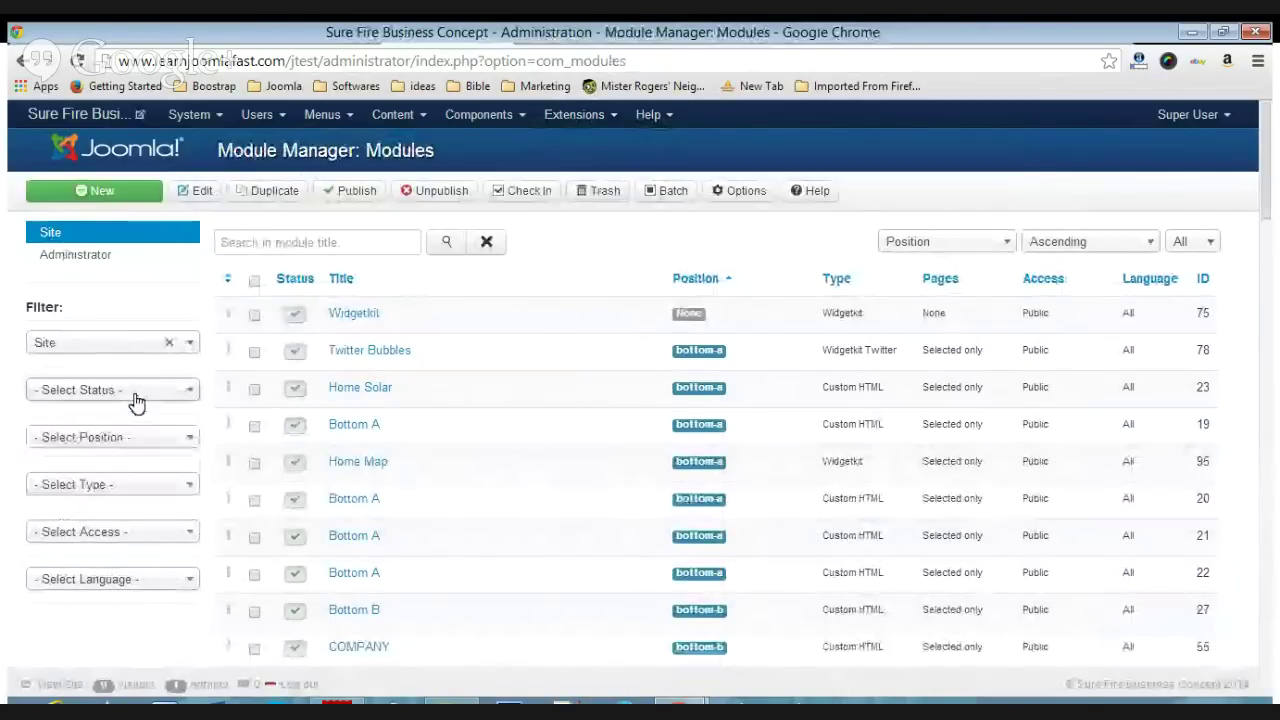
click(129, 440)
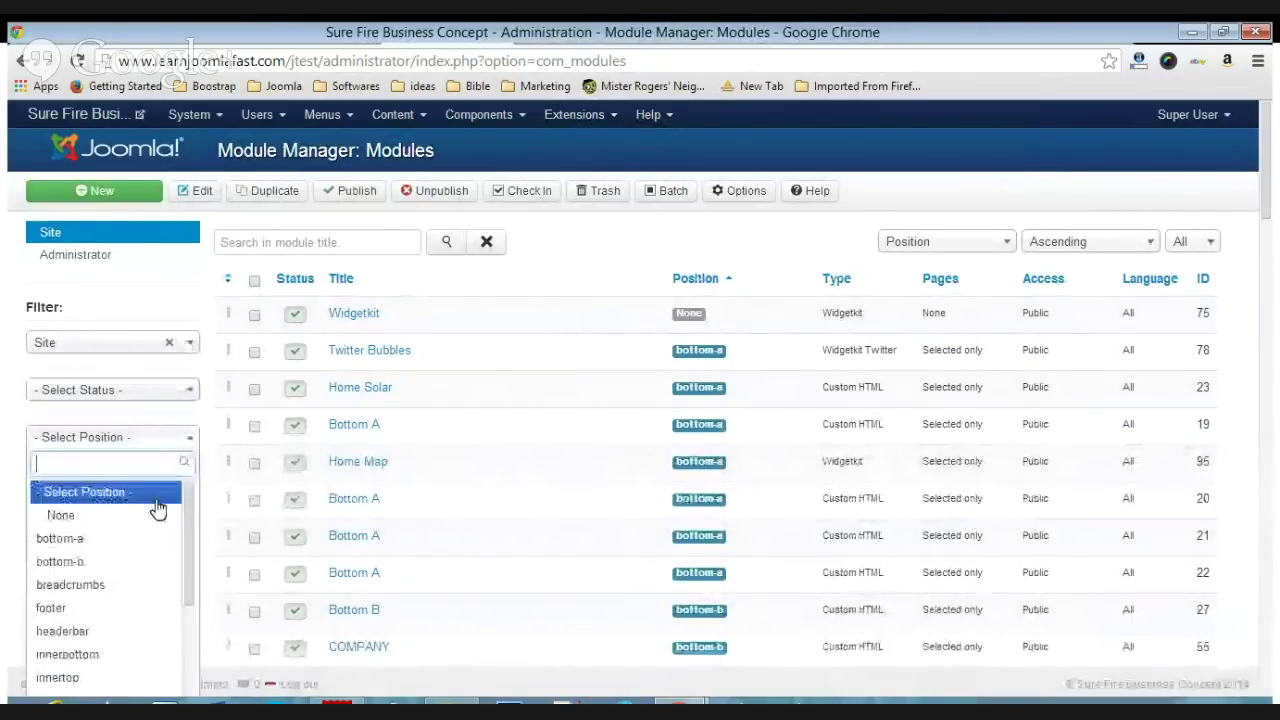
click(100, 612)
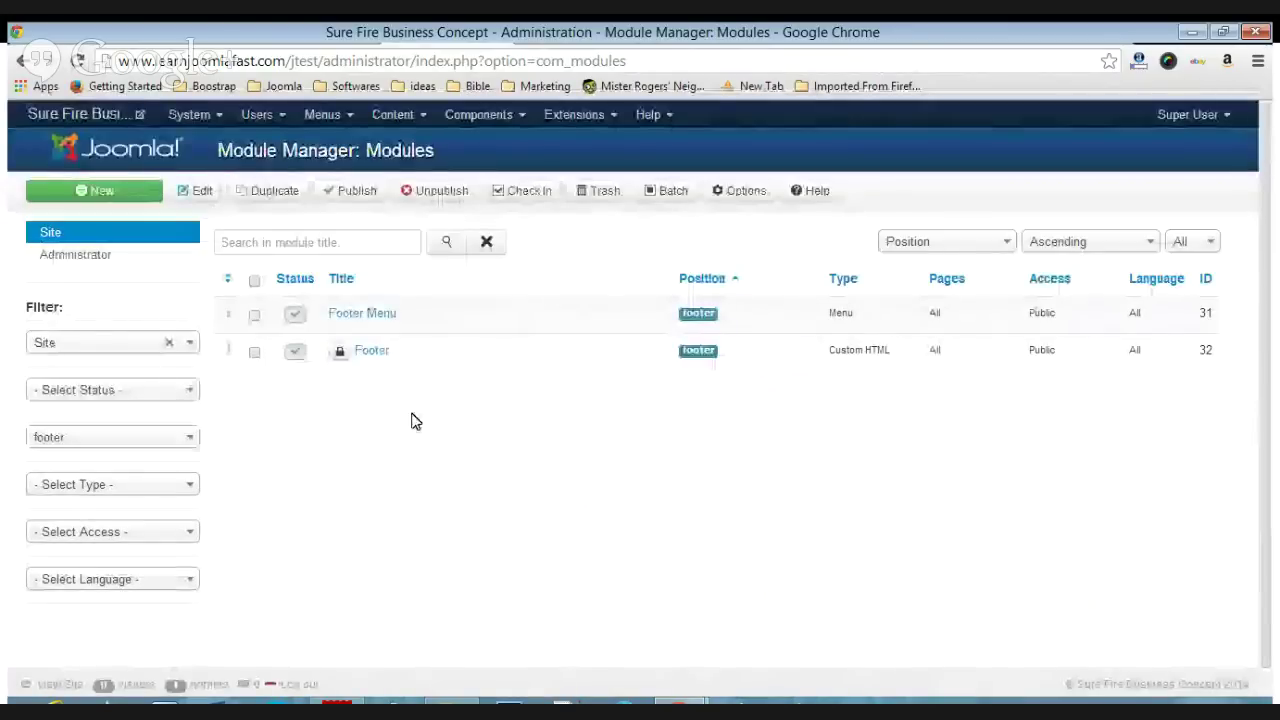
click(371, 352)
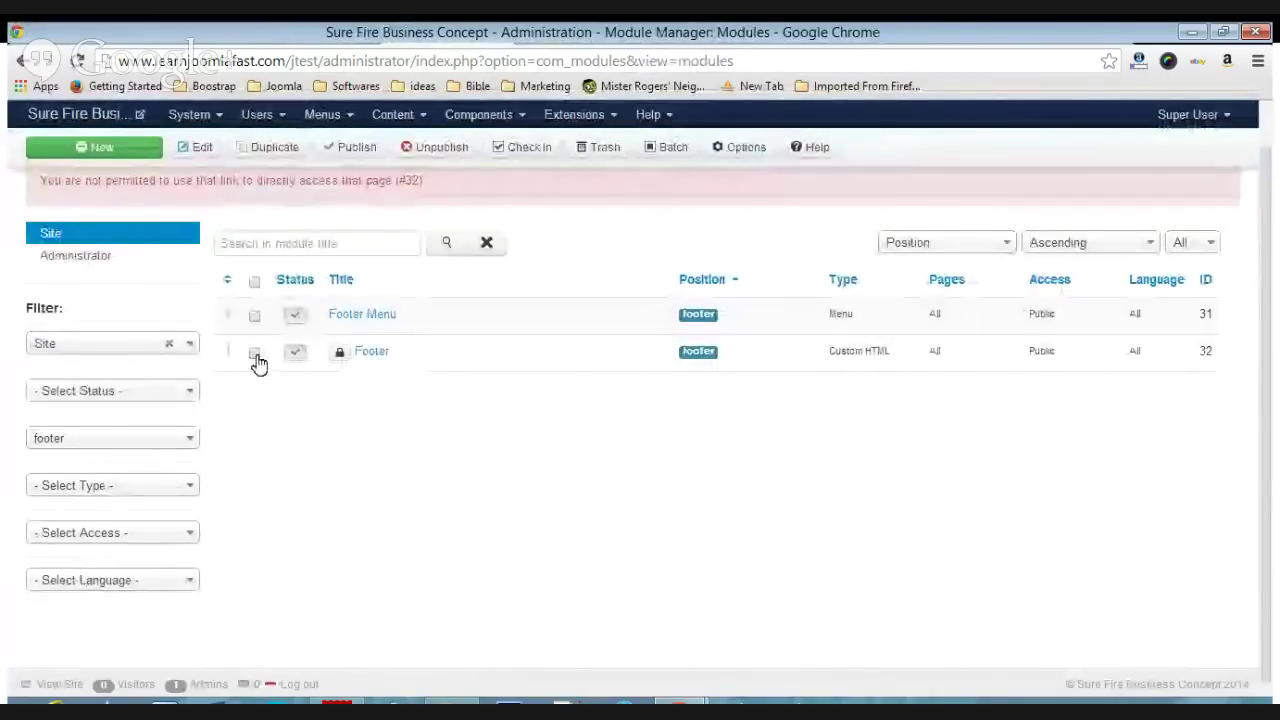
click(256, 356)
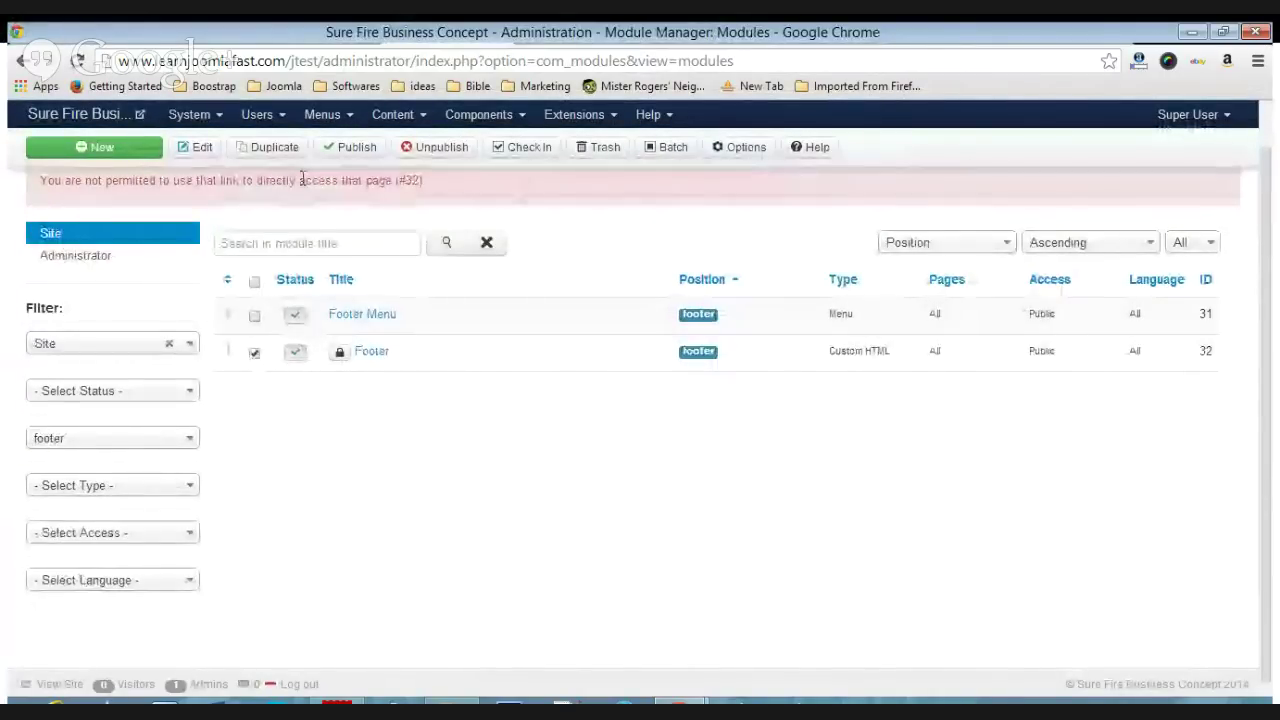
click(200, 148)
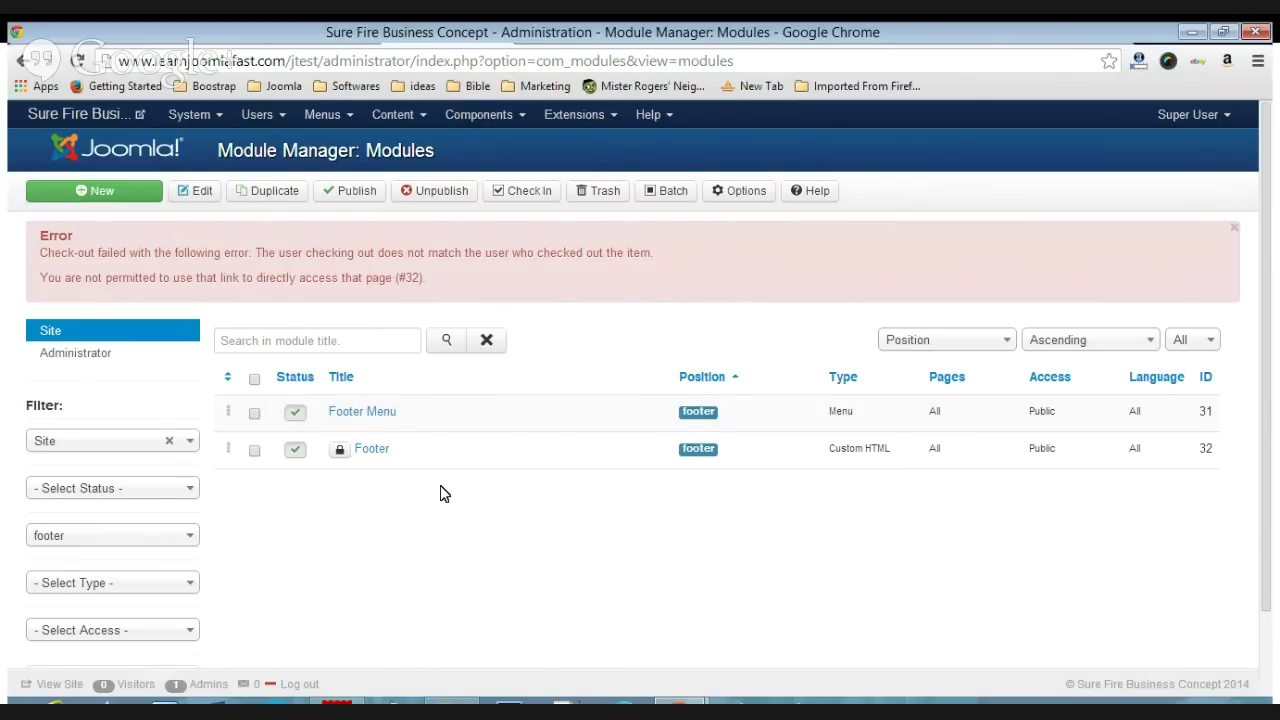
Run Global Check-in on all tables, then go back to the Module Manager.
click(193, 116)
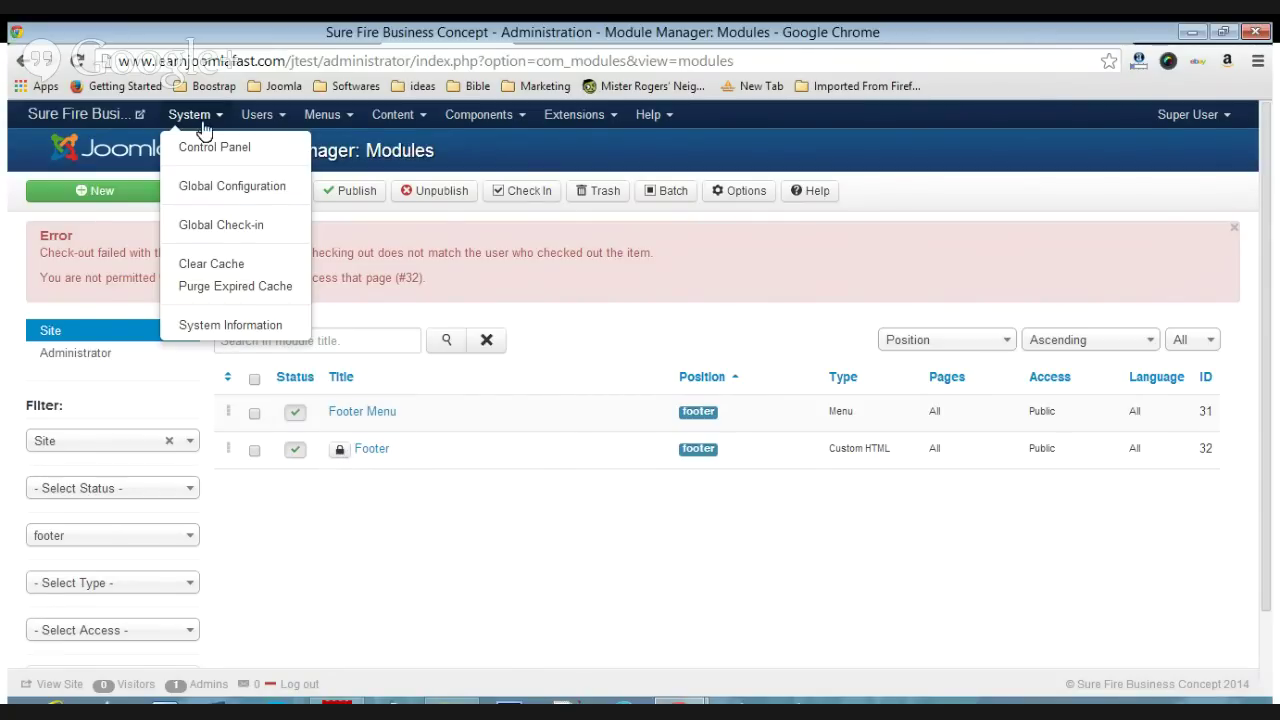
click(240, 228)
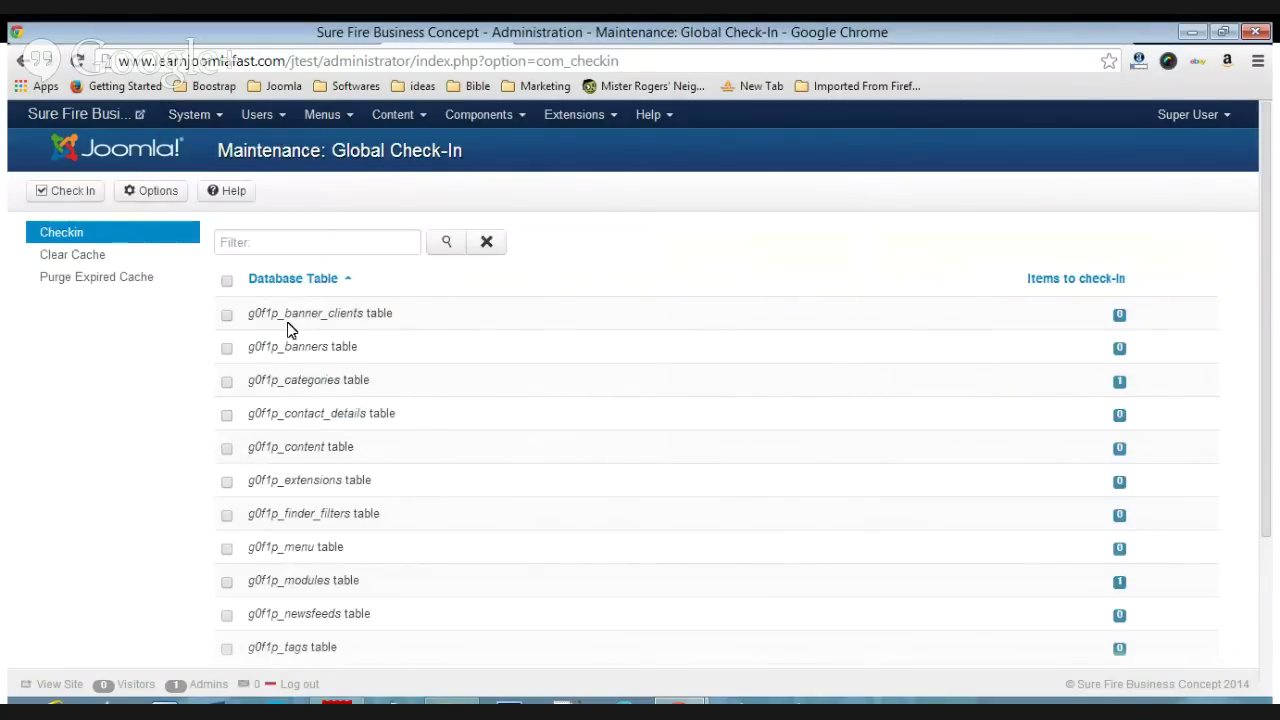
click(227, 282)
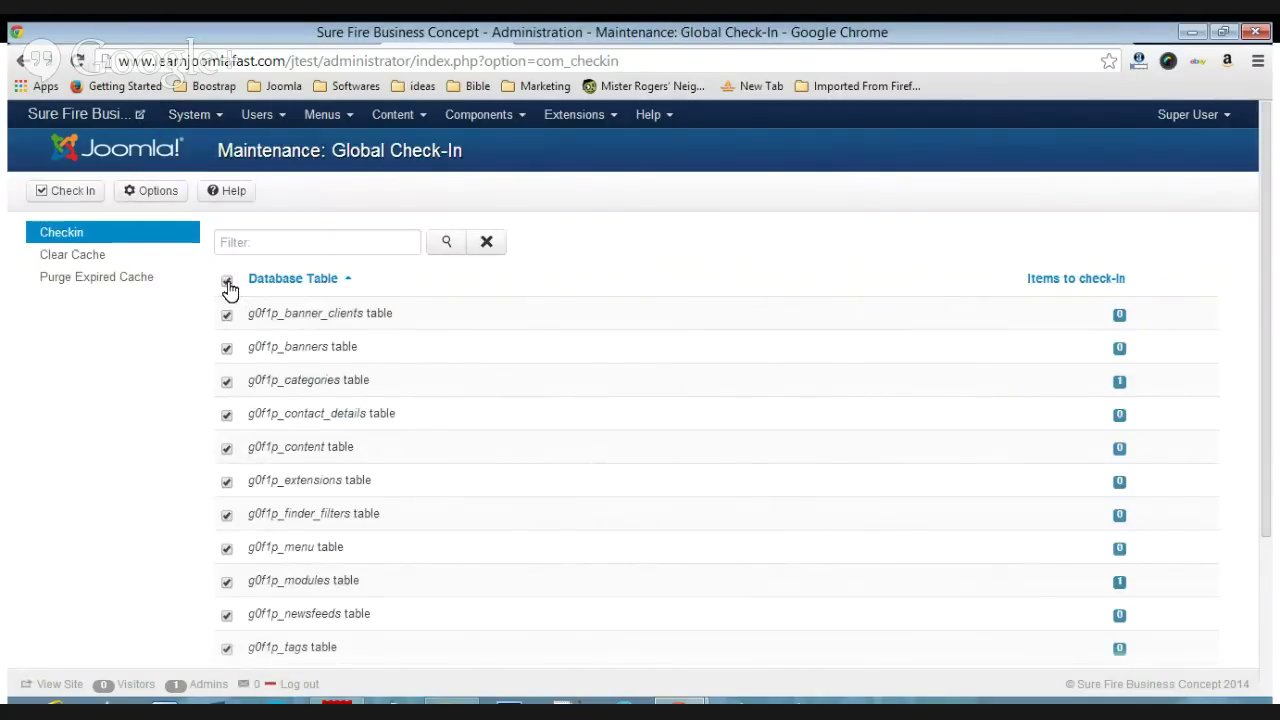
click(72, 192)
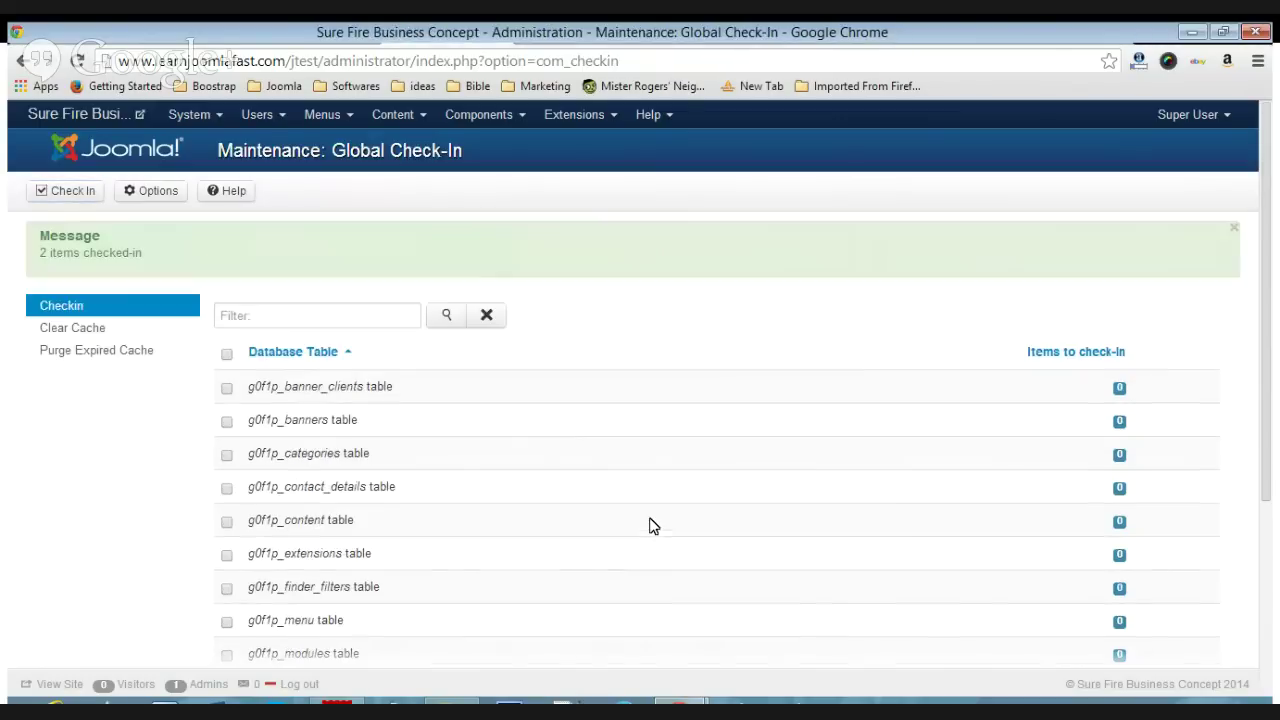
click(574, 116)
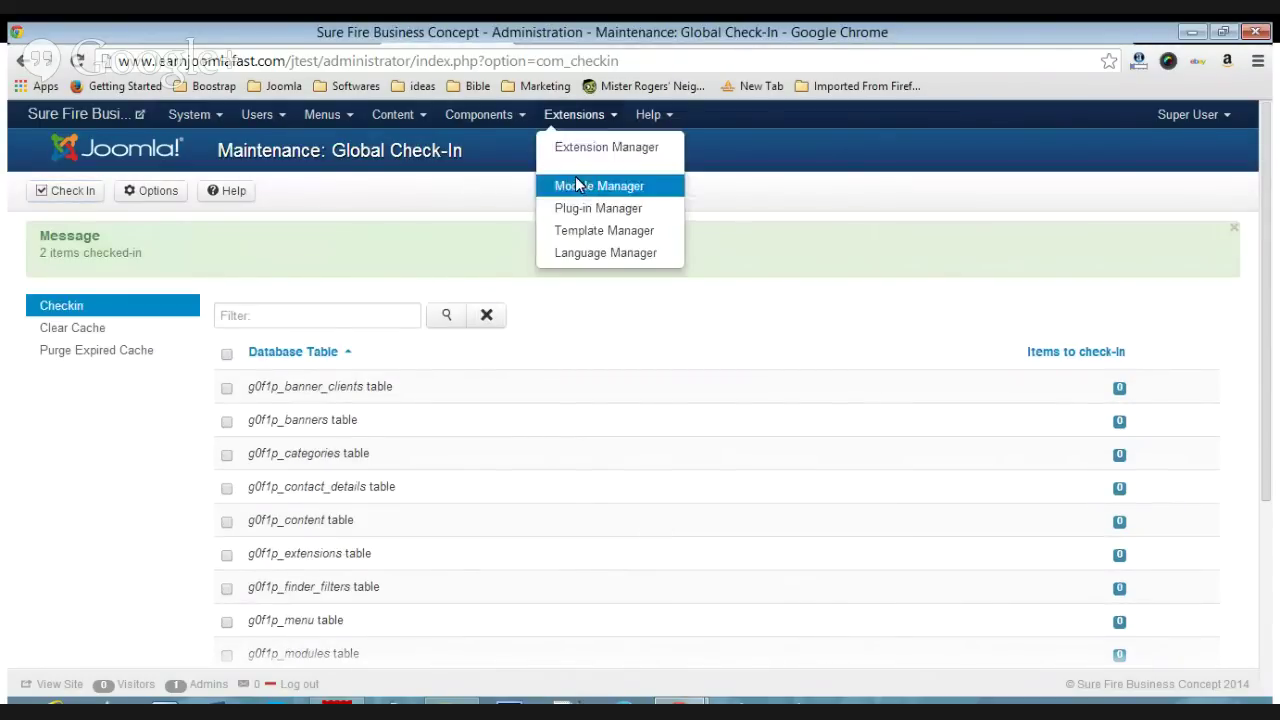
click(579, 188)
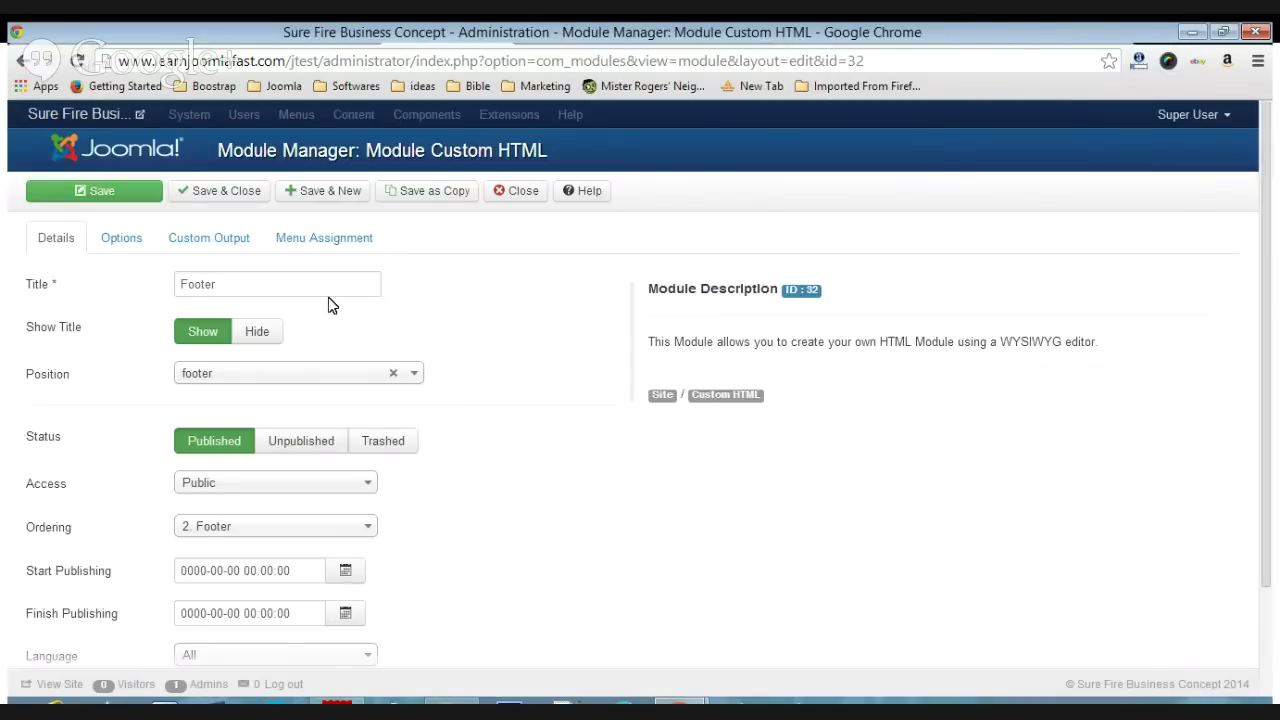
scroll(554, 469, down, 1)
scroll(560, 471, up, 1)
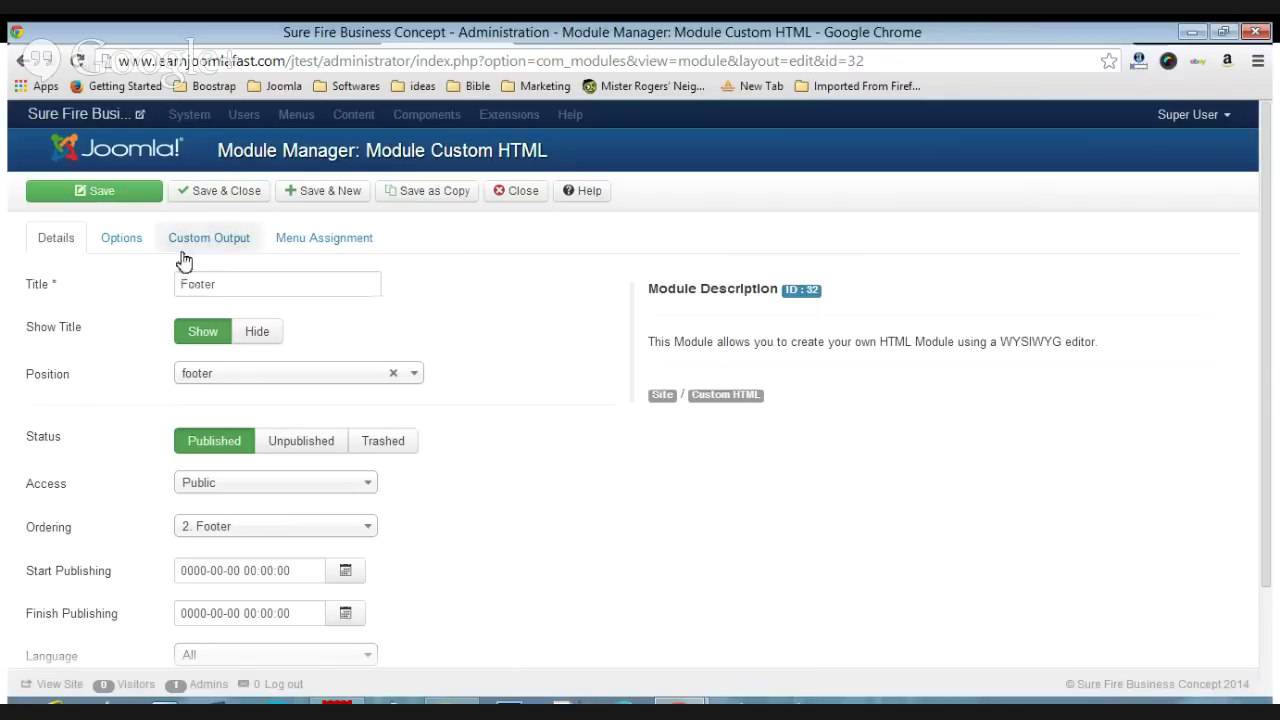
Delete the 'Built with HTML5 and CSS3' line from the Footer module's content.
click(212, 240)
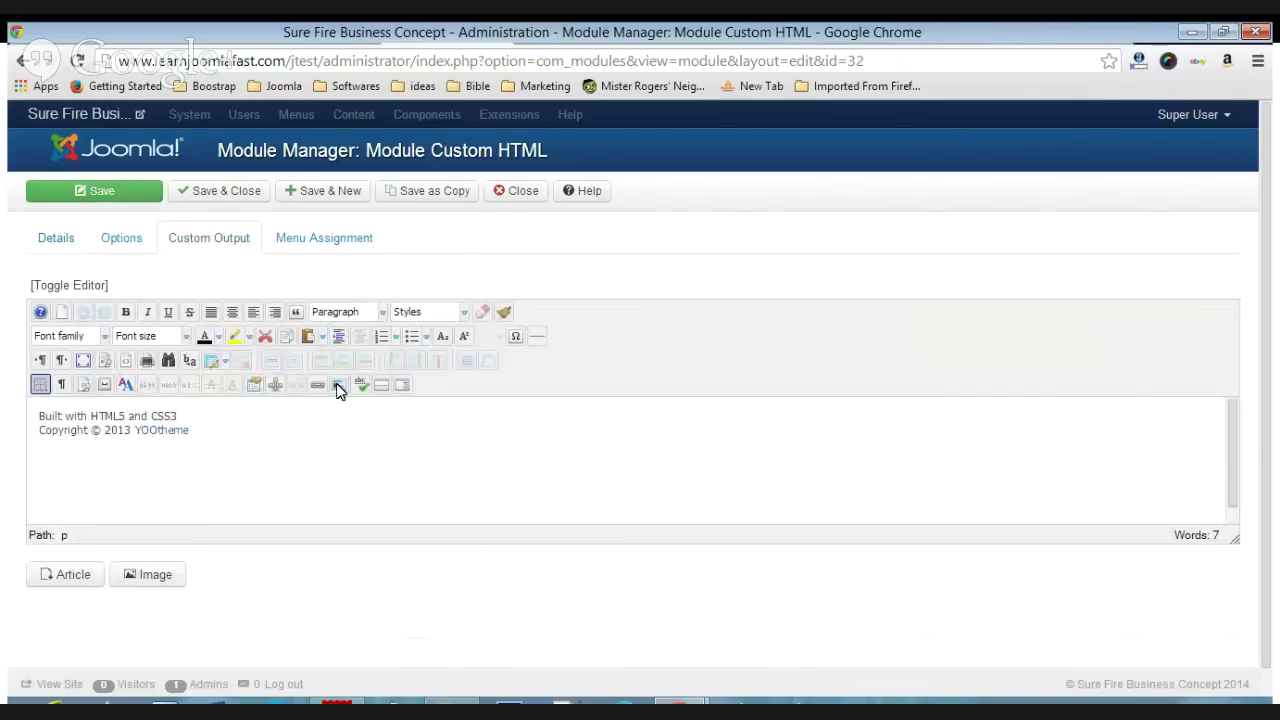
key(alt+Tab)
scroll(625, 475, down, 10)
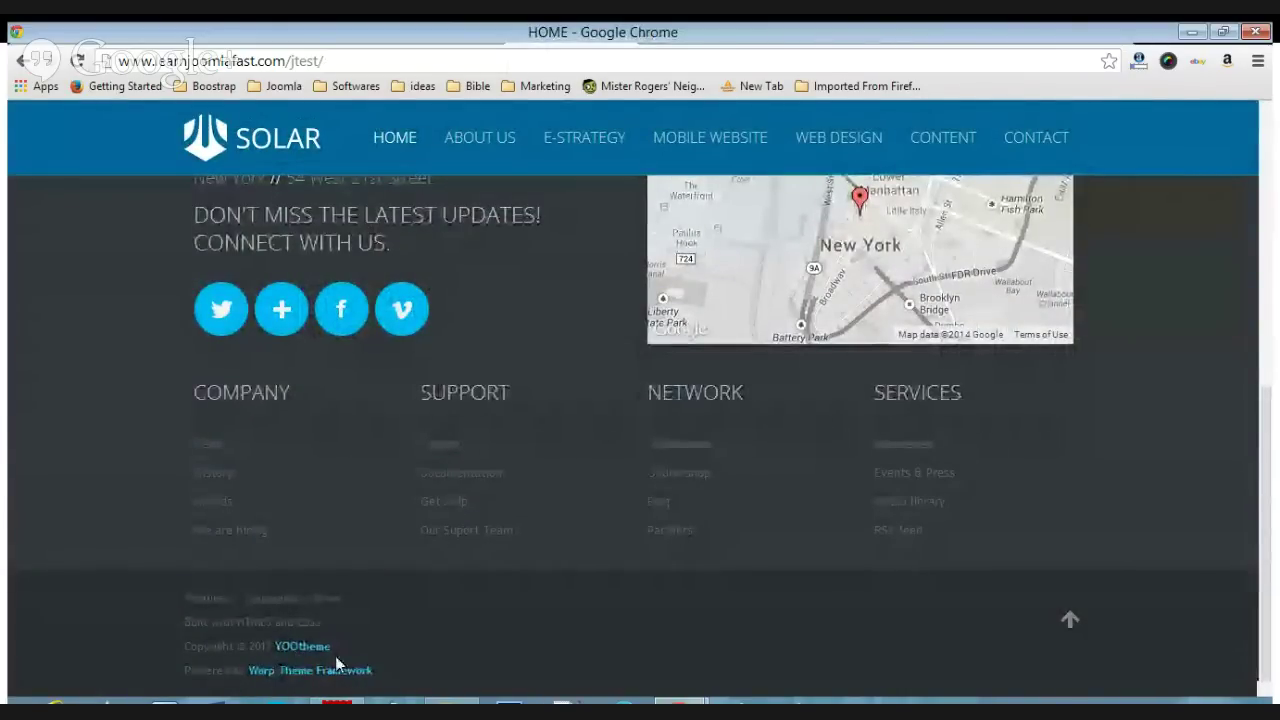
key(alt+Tab)
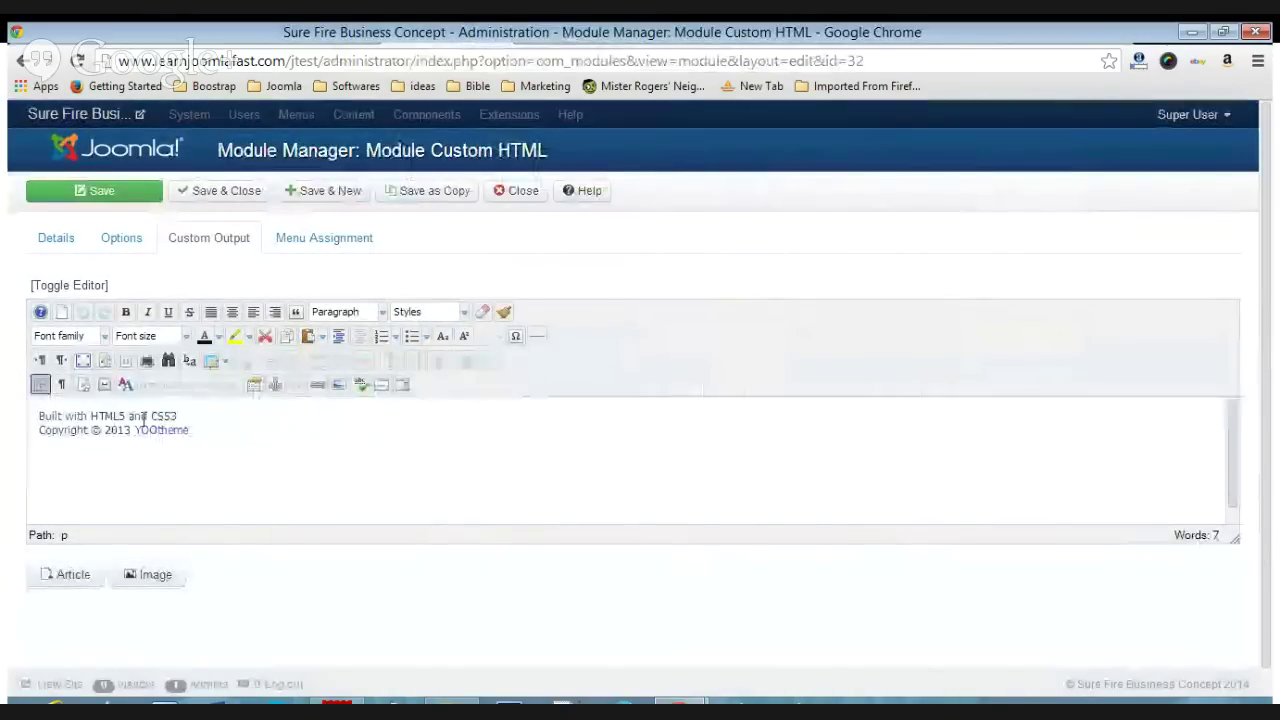
drag(181, 416, 39, 416)
key(Delete)
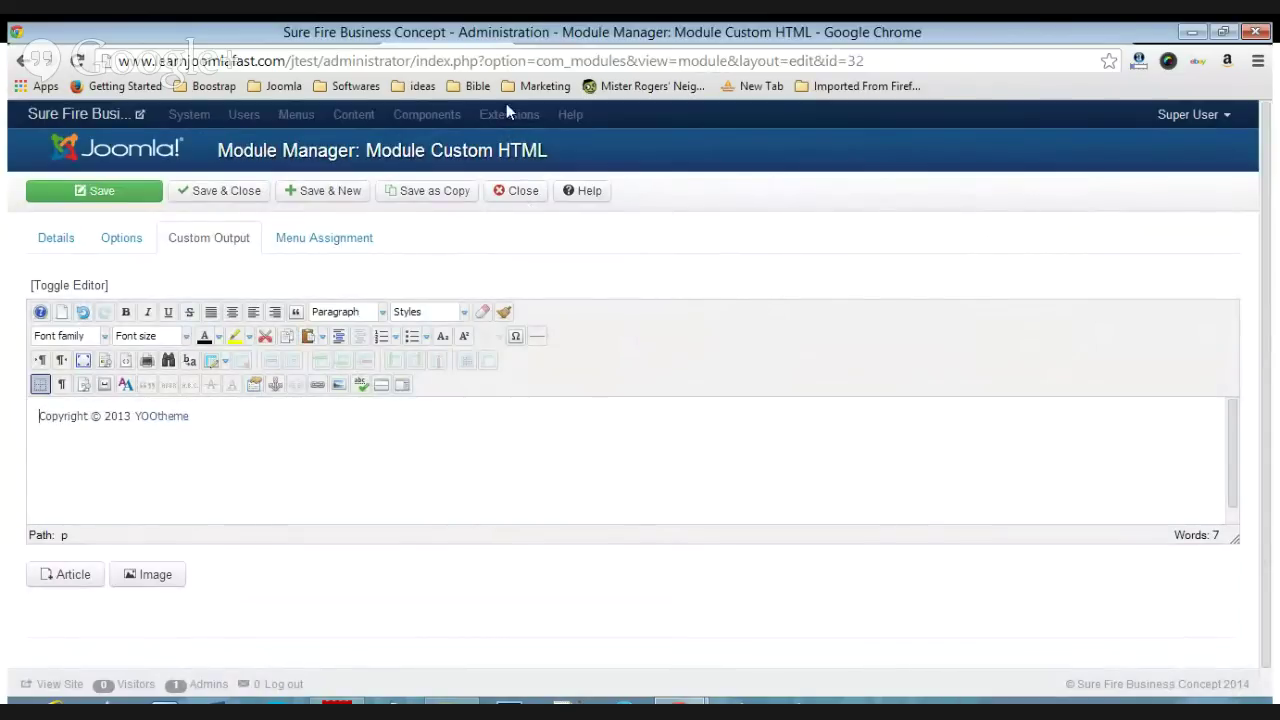
Reload the live site with the module positions outlined.
key(alt+Left)
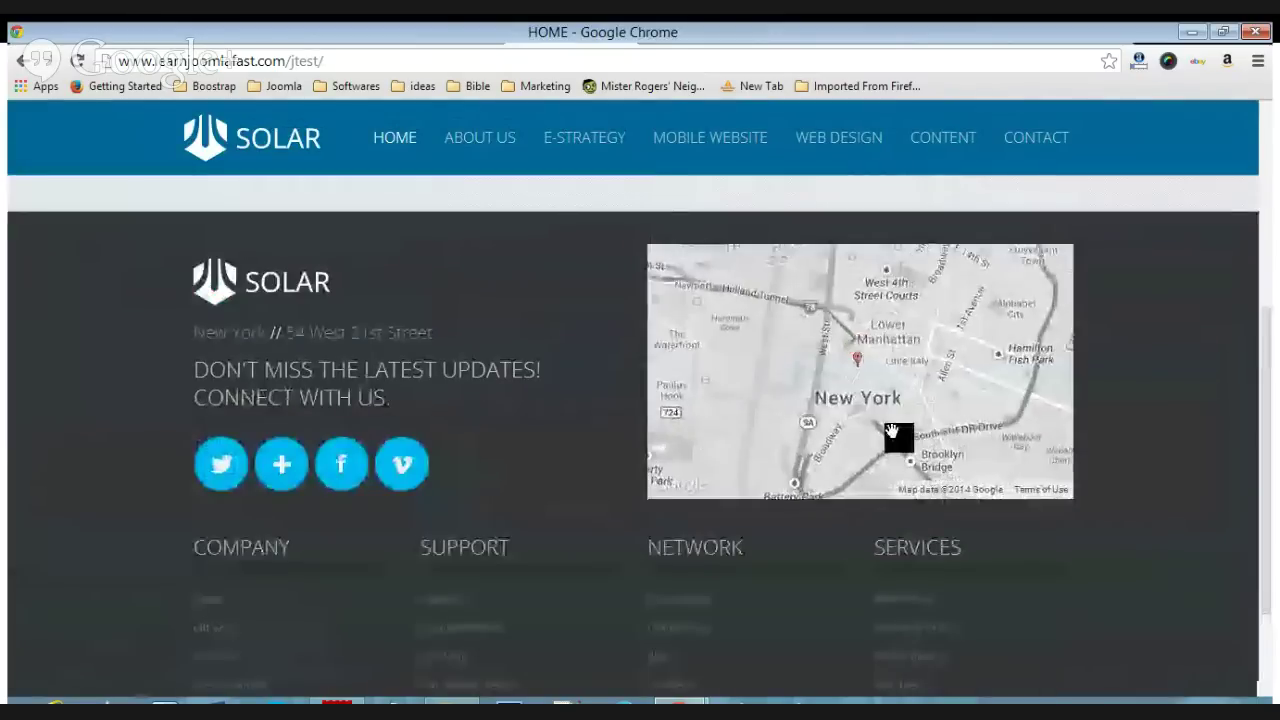
scroll(889, 430, up, 2)
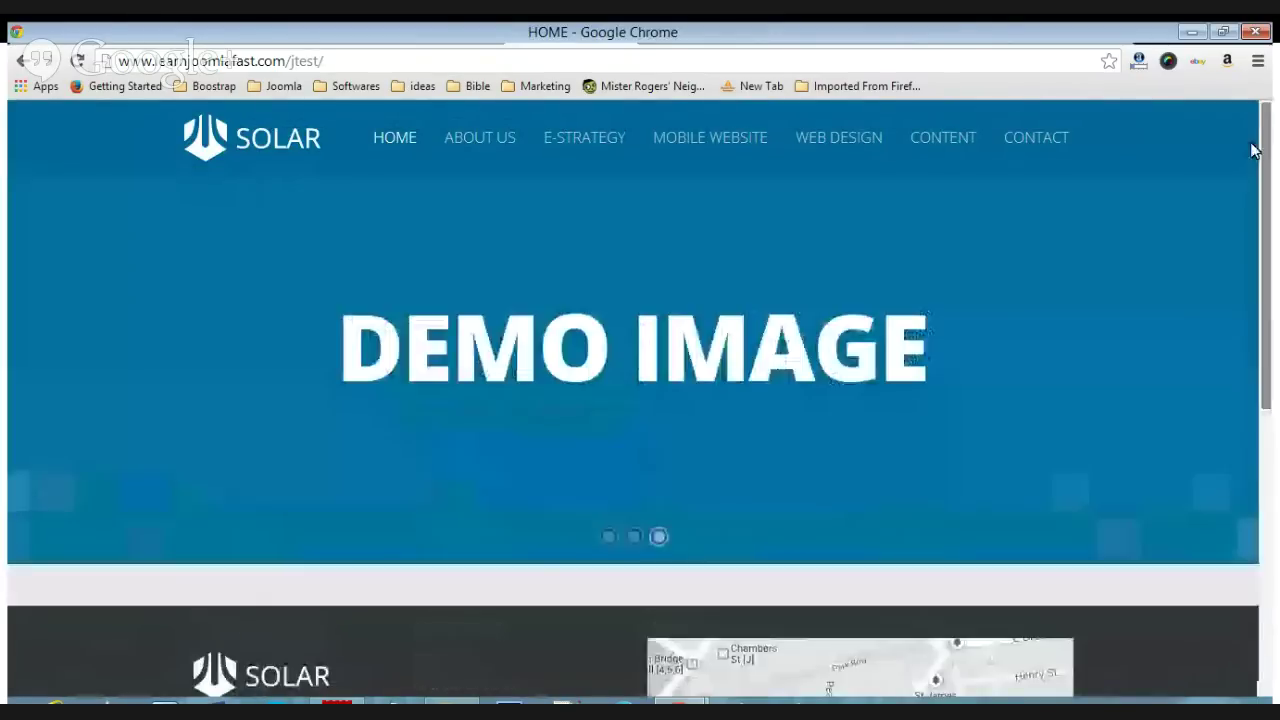
scroll(762, 237, up, 4)
click(714, 60)
text(www.learnjoomlafast.com/jtest/index.php?tp=1&templateStyle=7)
key(Return)
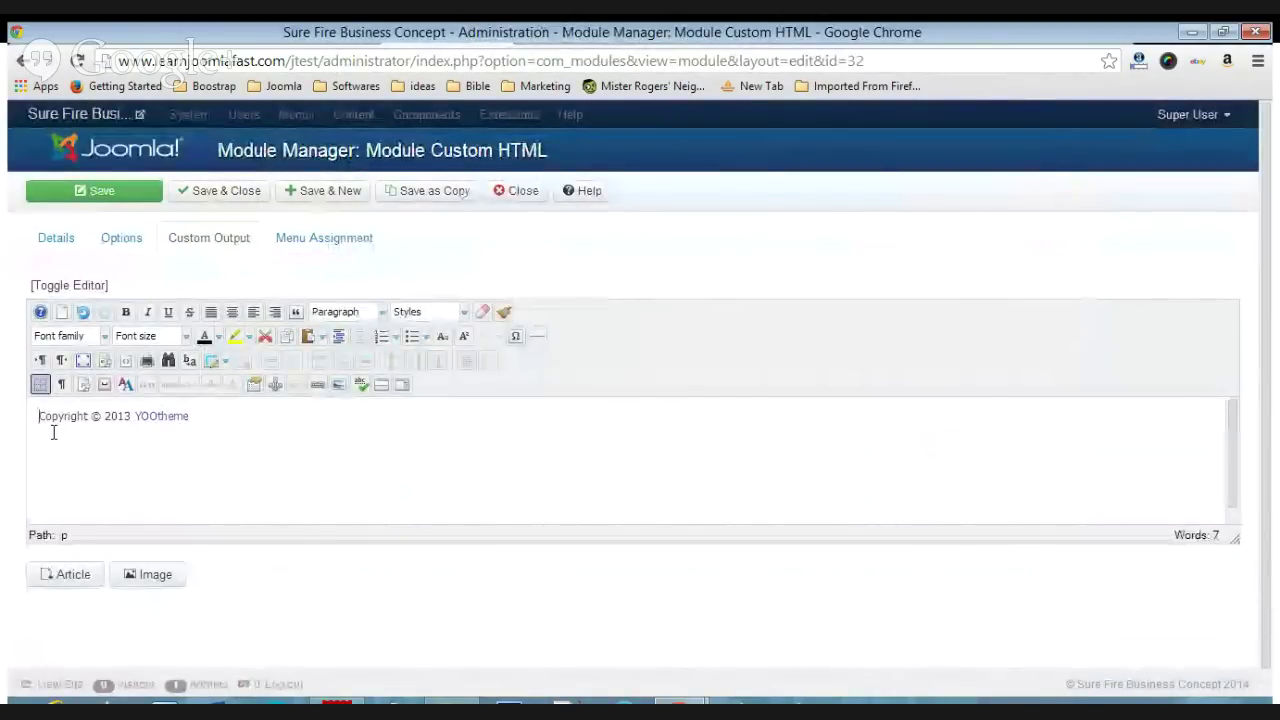
Change the footer text to 'Copyright © 2014. Sure Fire Business Concept' and save the module.
key(Right)
key(Right)
key(Right)
key(Right)
key(Right)
key(Right)
key(Right)
key(Right)
key(Right)
key(Right)
key(Right)
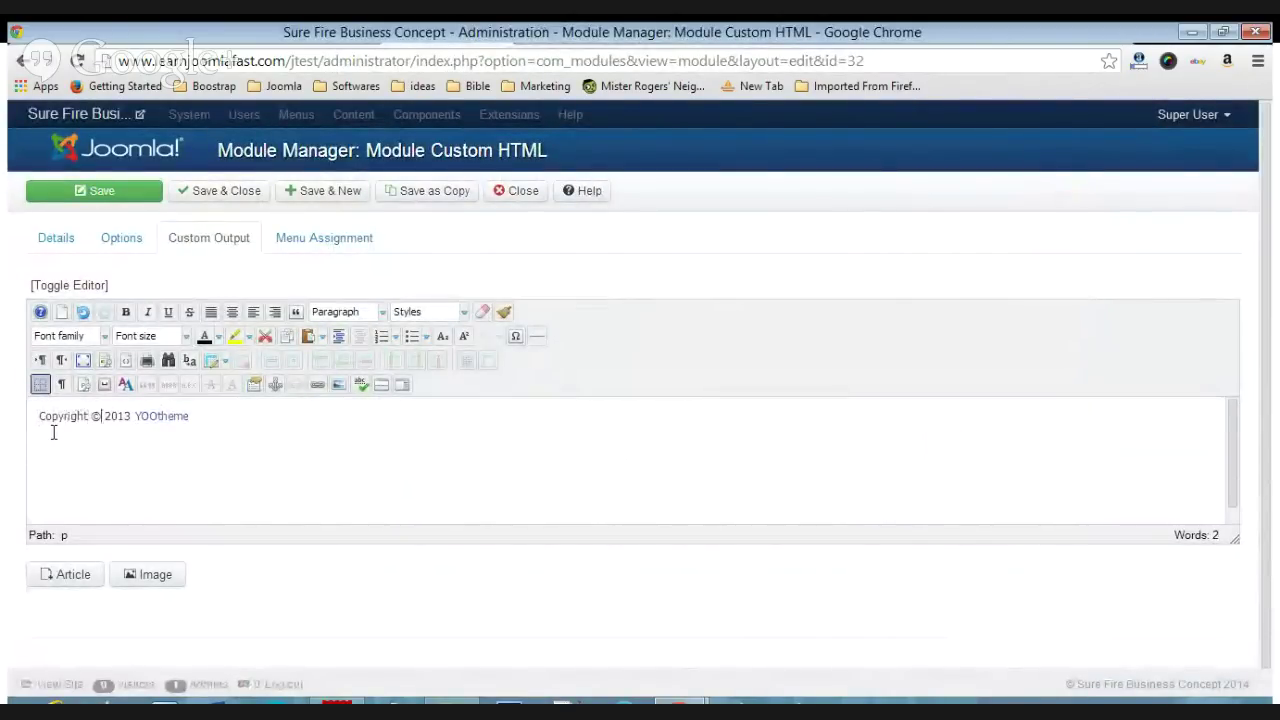
key(Delete)
text(4. Sur)
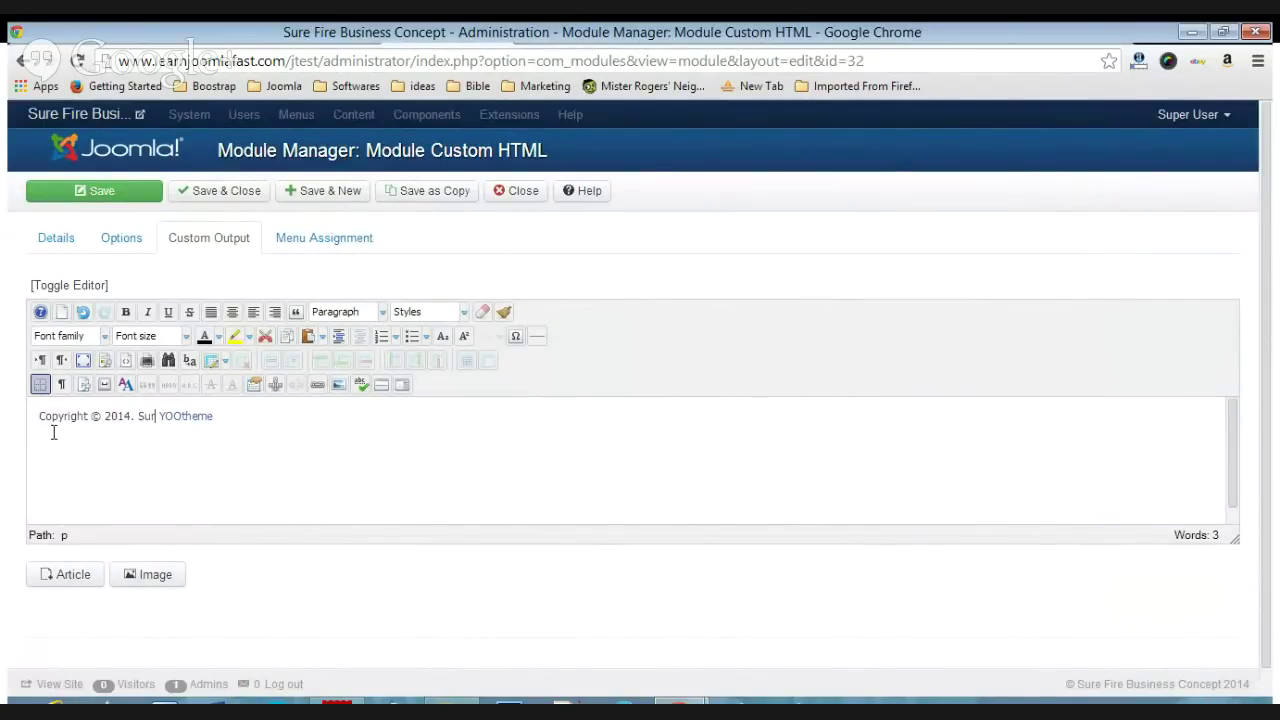
text(e Fire Business Concep)
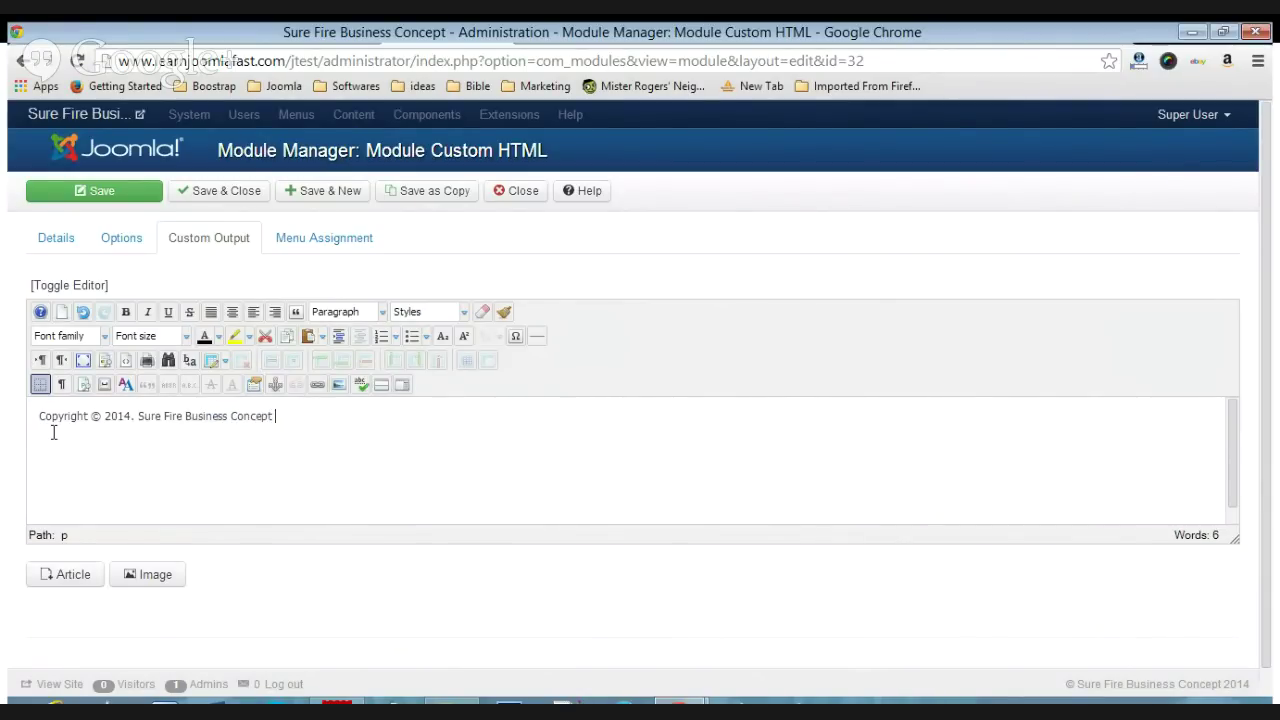
click(216, 200)
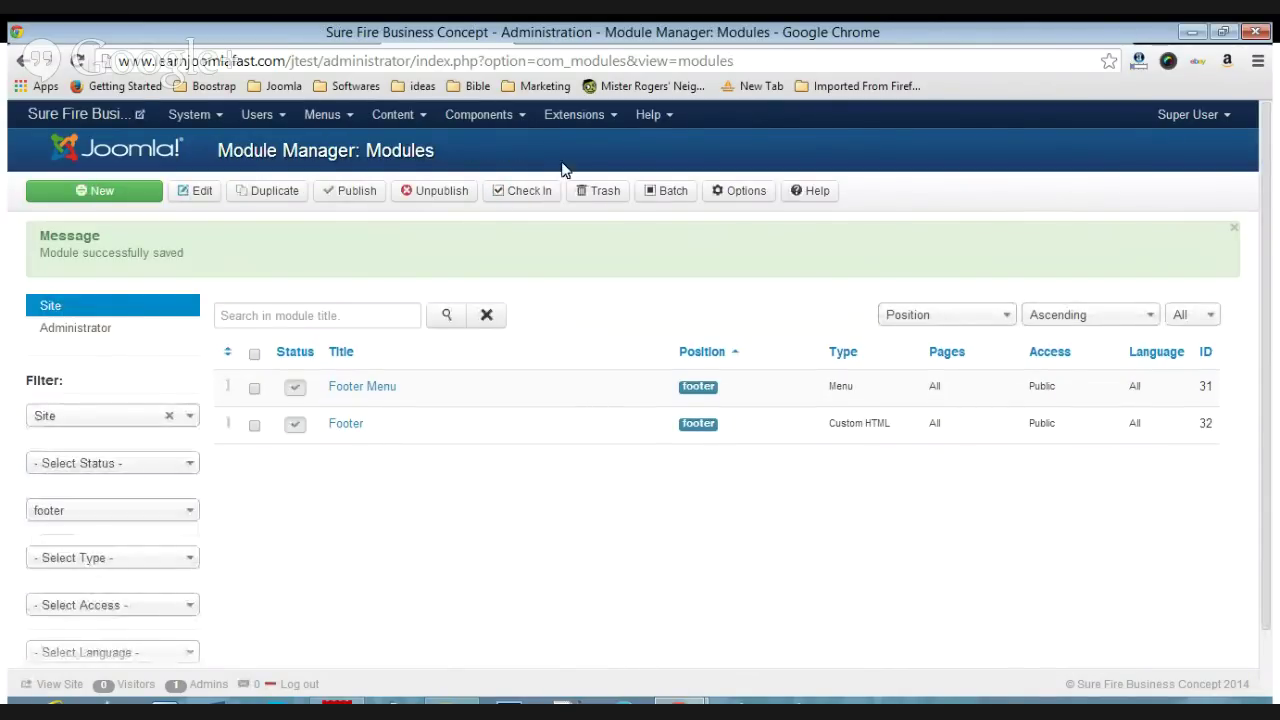
key(alt+Tab)
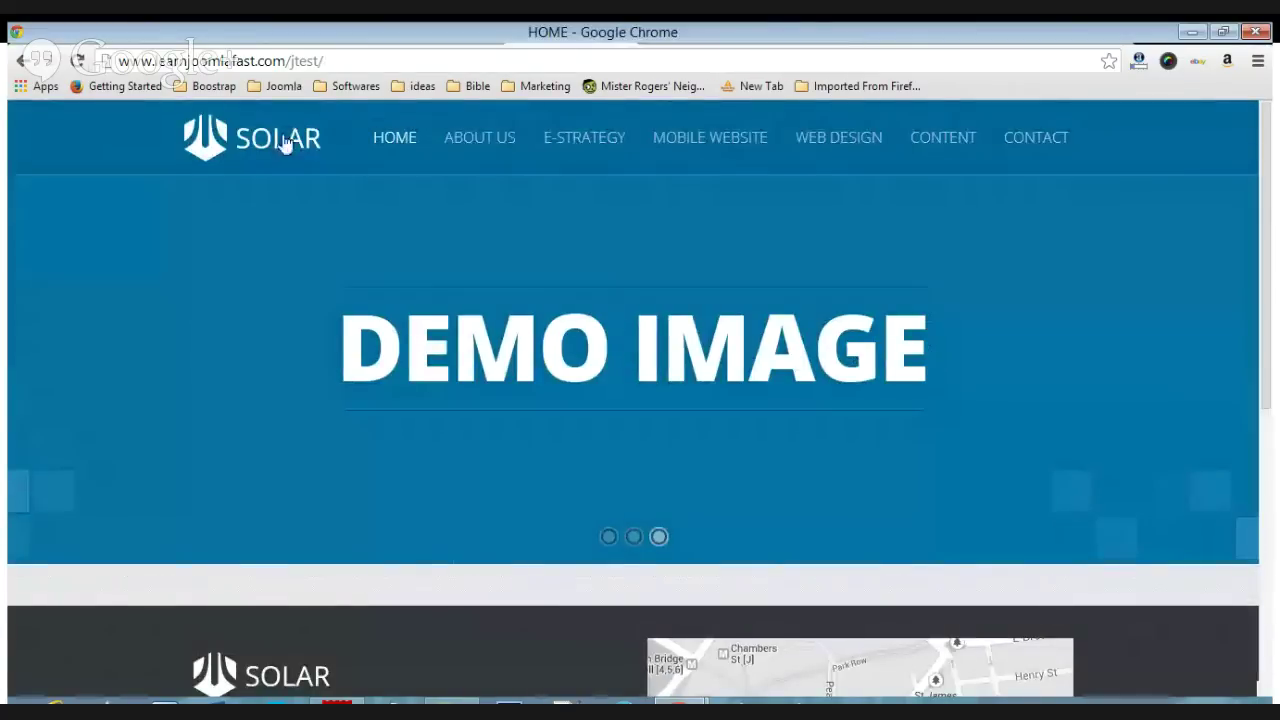
click(405, 143)
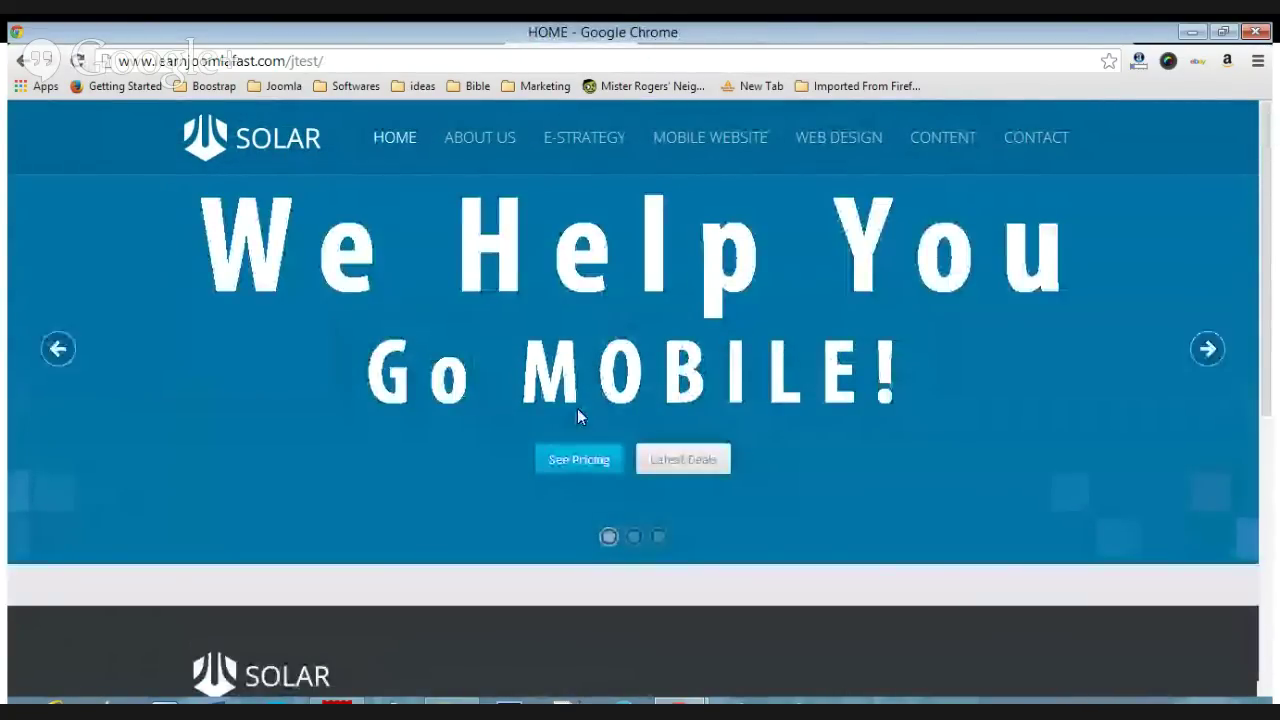
scroll(600, 420, down, 5)
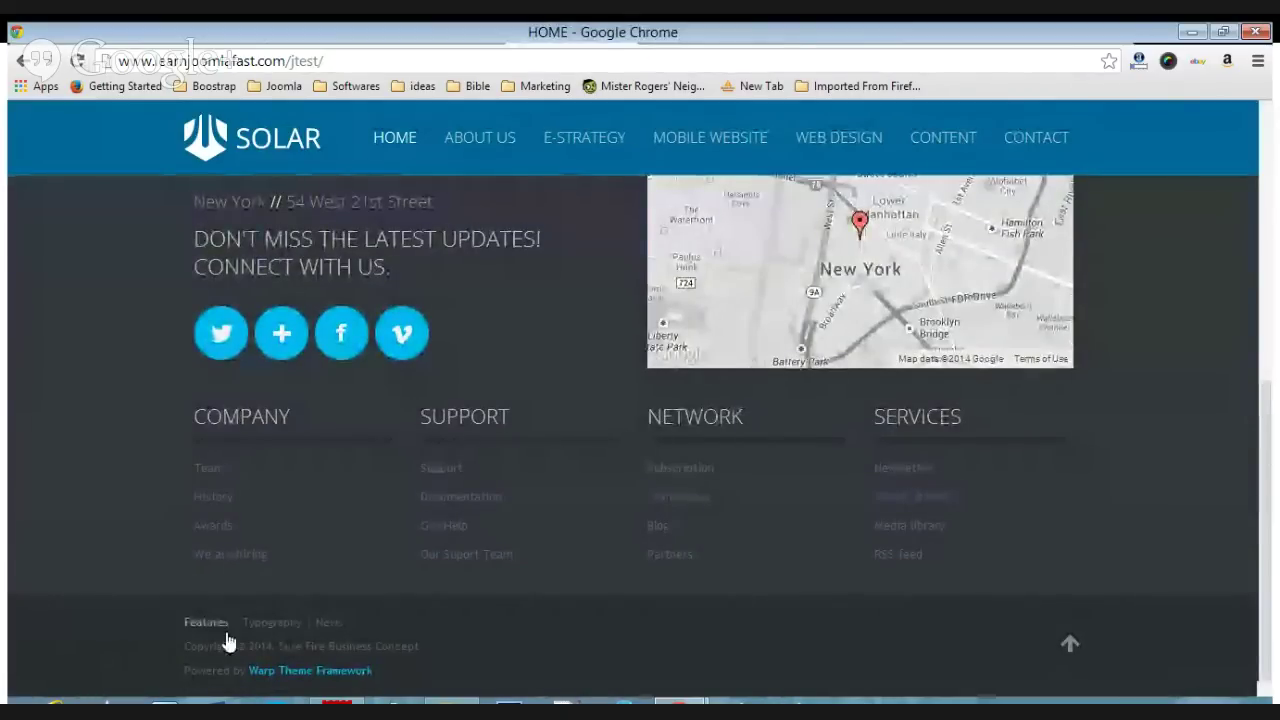
drag(422, 651, 193, 638)
click(165, 453)
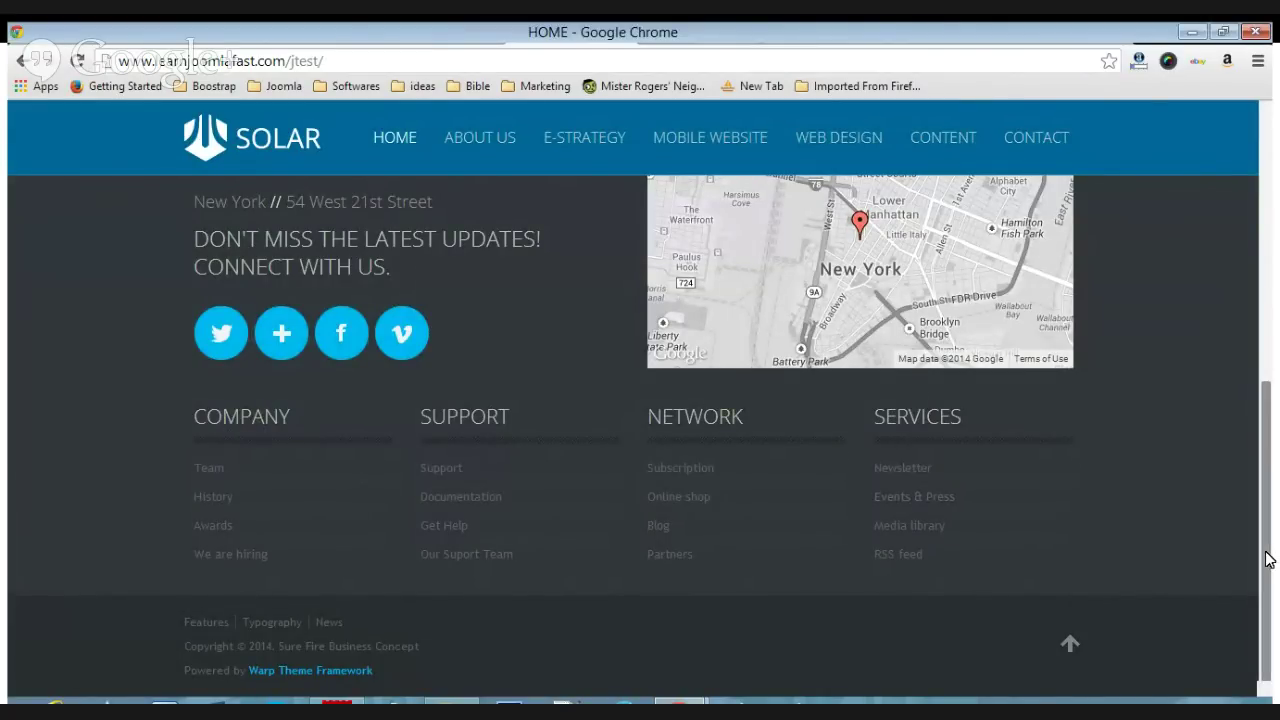
drag(1268, 558, 1128, 524)
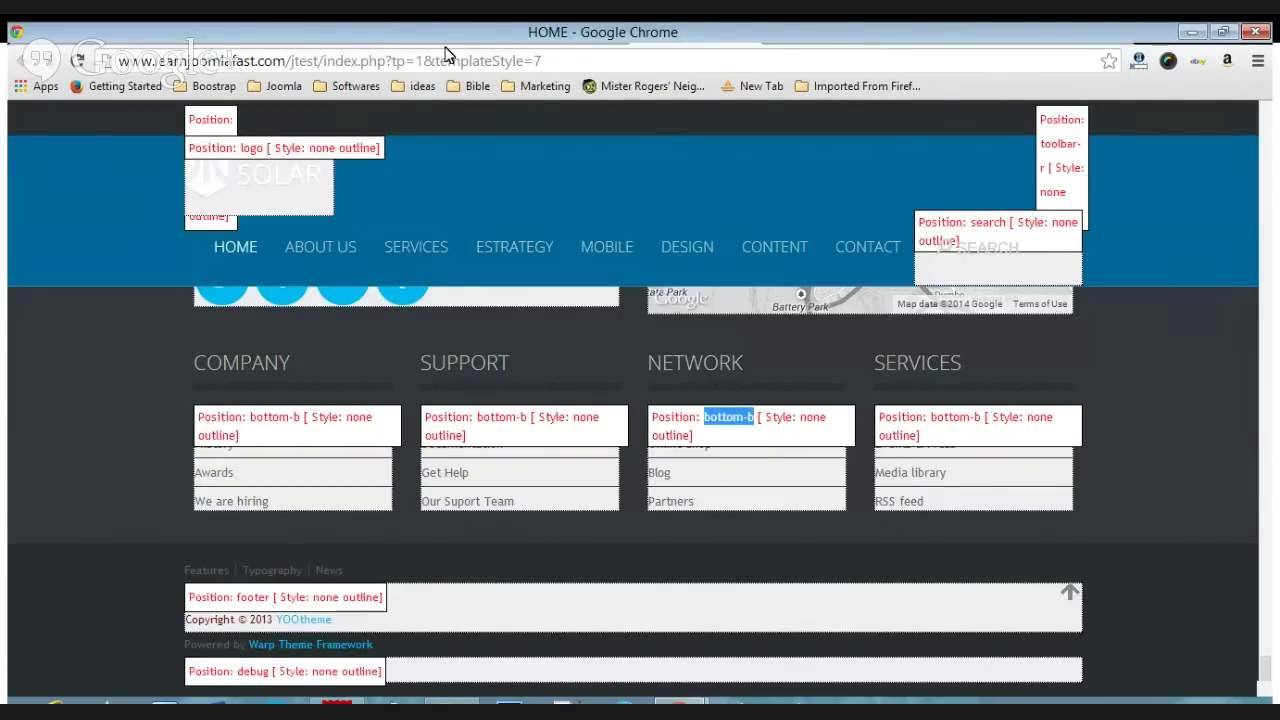
key(alt+Tab)
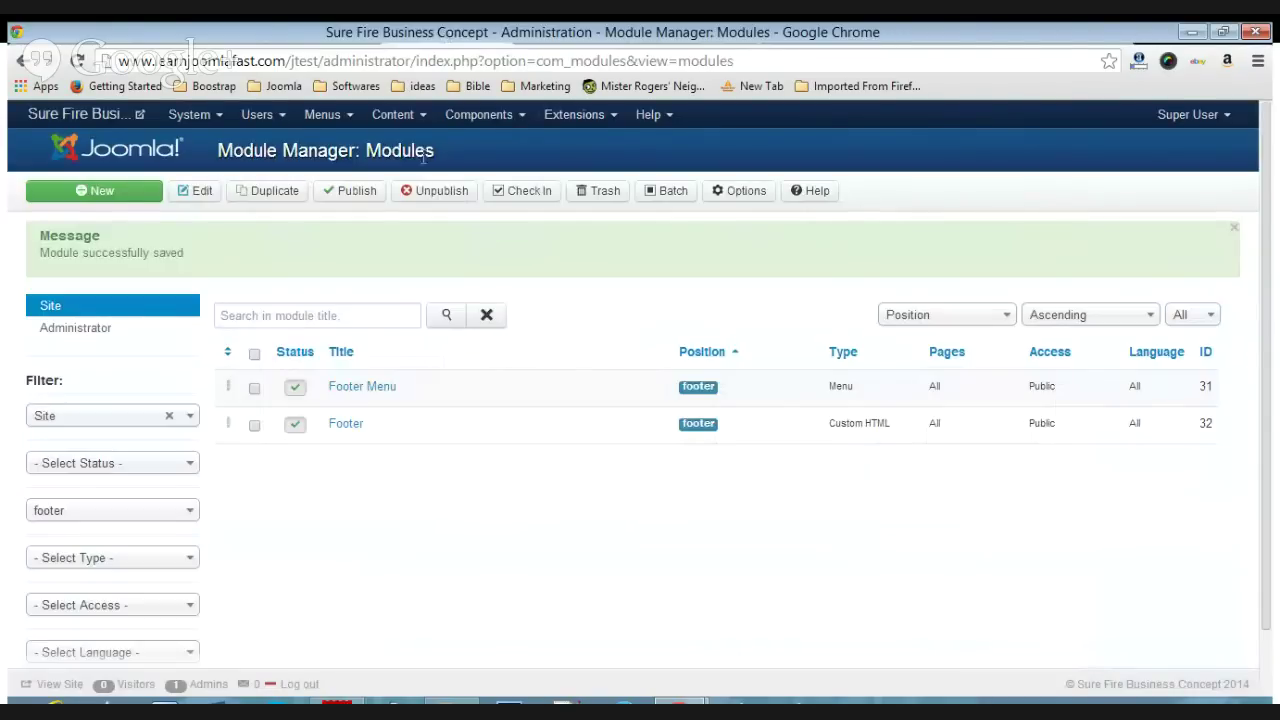
scroll(300, 460, down, 1)
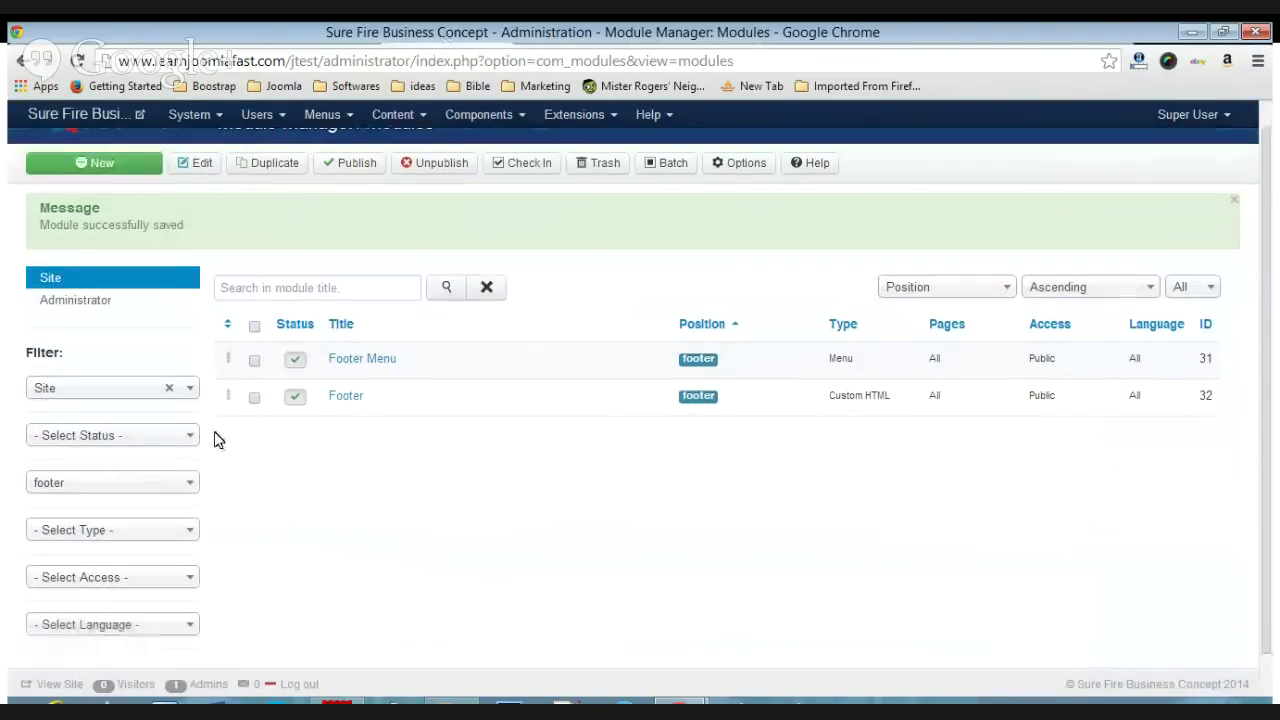
Filter the module list to bottom-b and unpublish all eight modules.
click(115, 488)
click(115, 606)
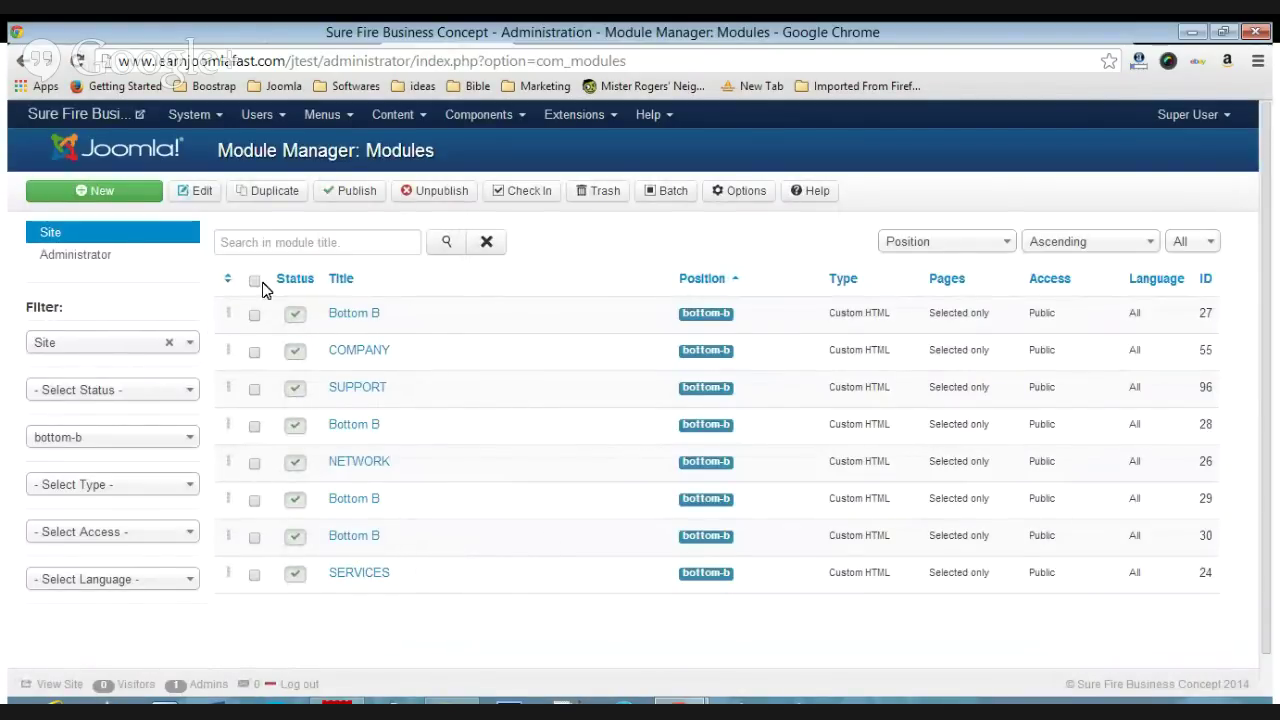
click(440, 195)
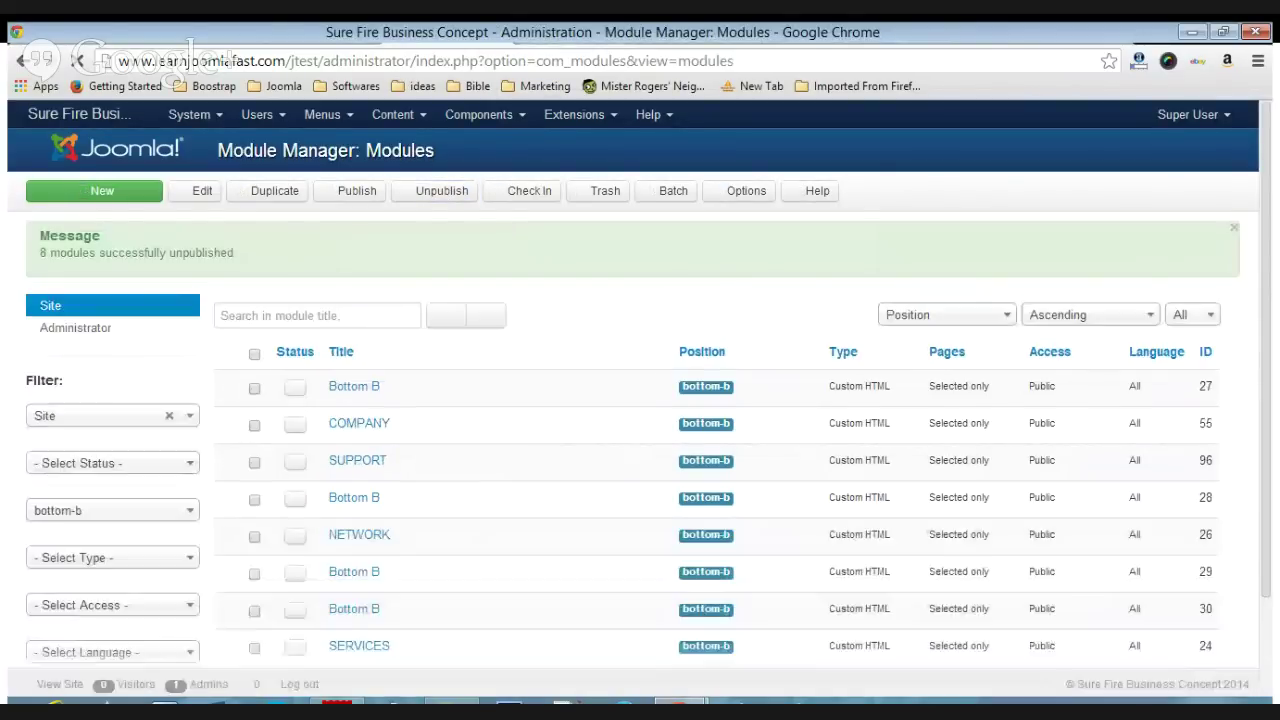
Reload the live site to confirm the COMPANY, SUPPORT, NETWORK and SERVICES columns are gone.
key(ctrl+Tab)
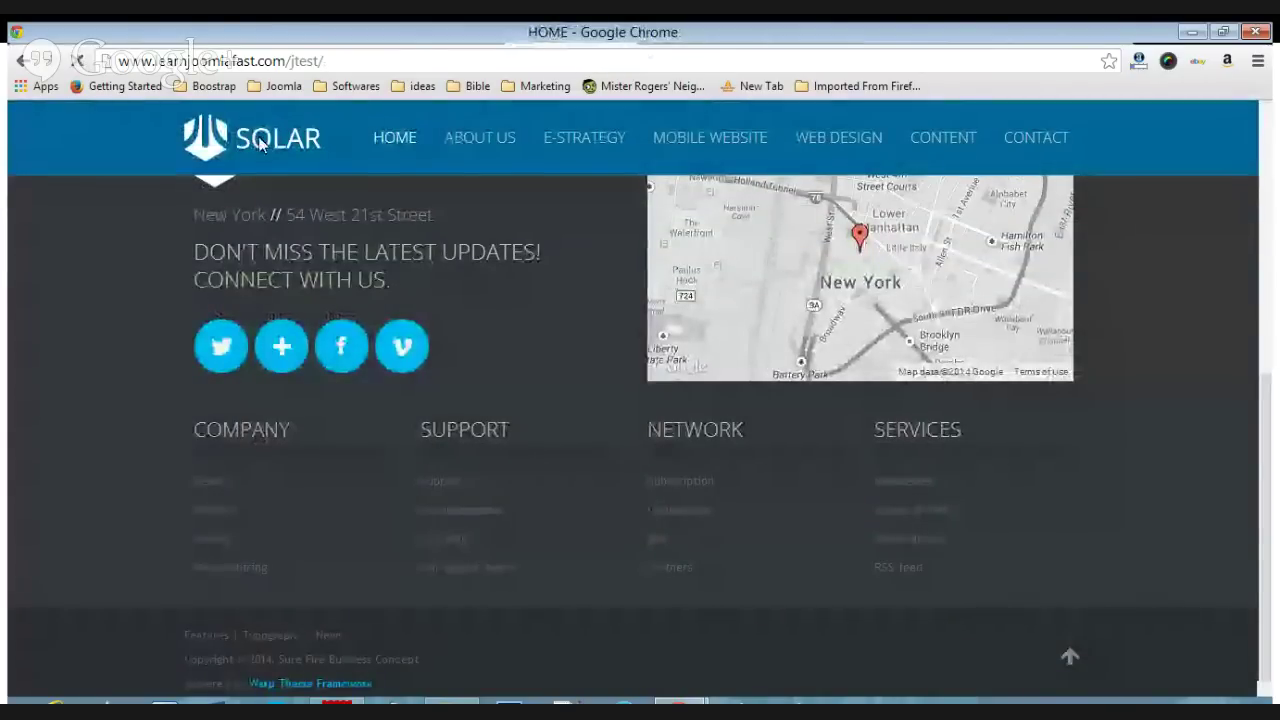
click(243, 137)
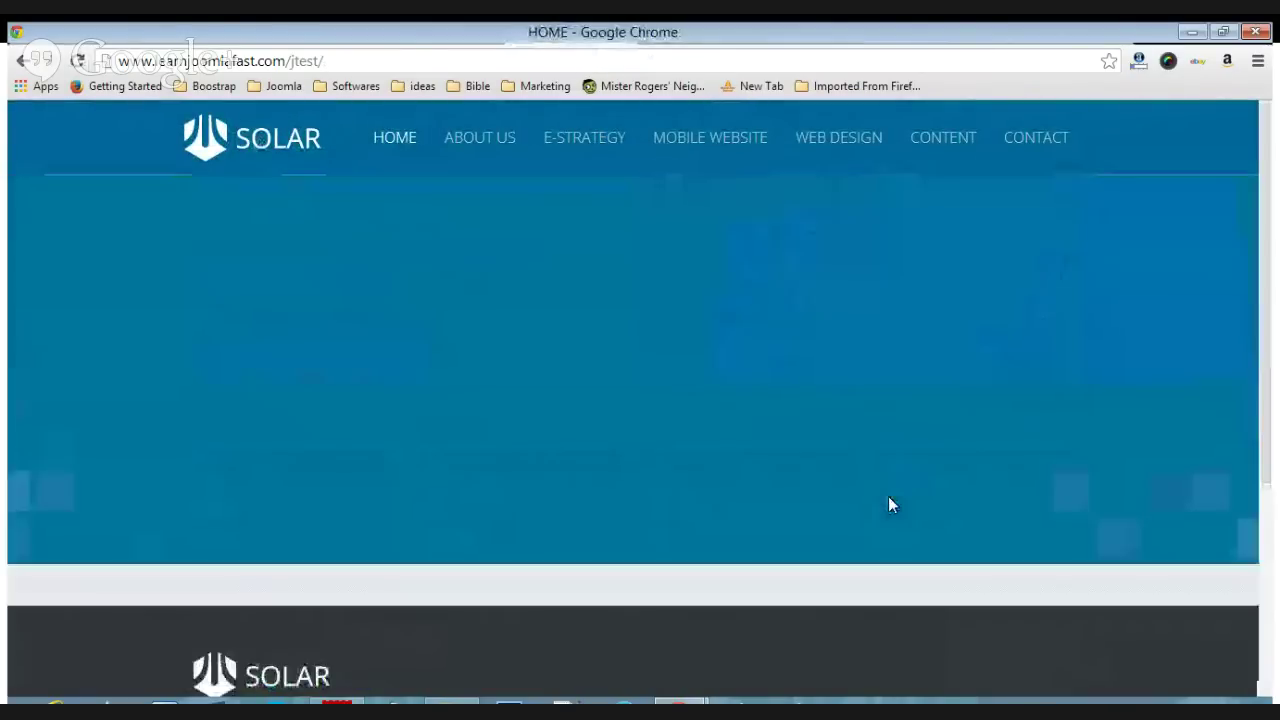
scroll(1150, 540, down, 2)
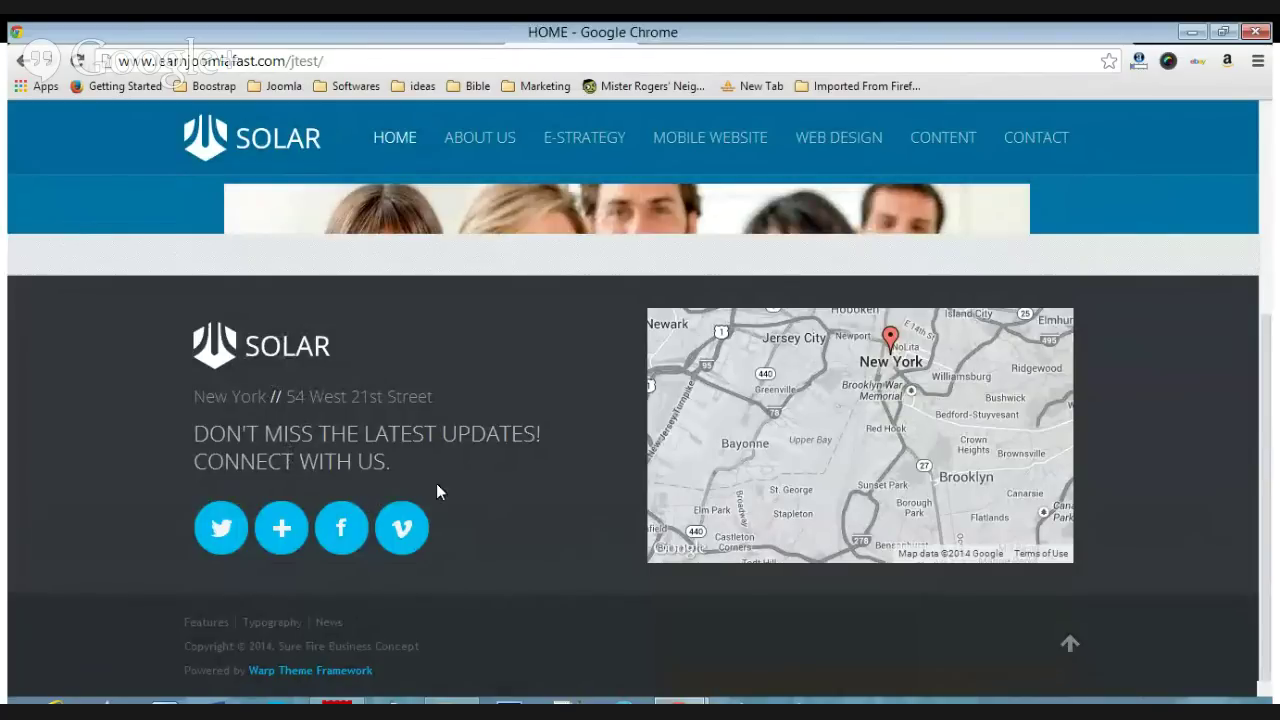
drag(436, 483, 207, 425)
click(207, 425)
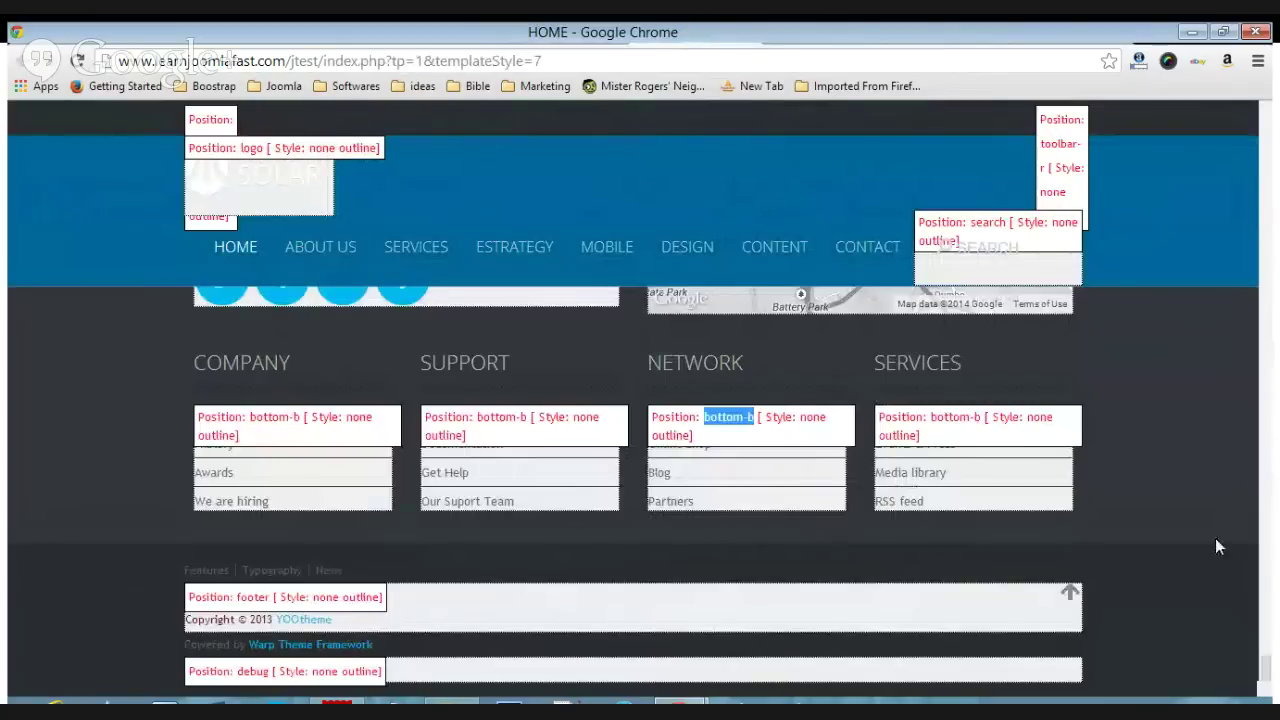
scroll(1200, 540, up, 3)
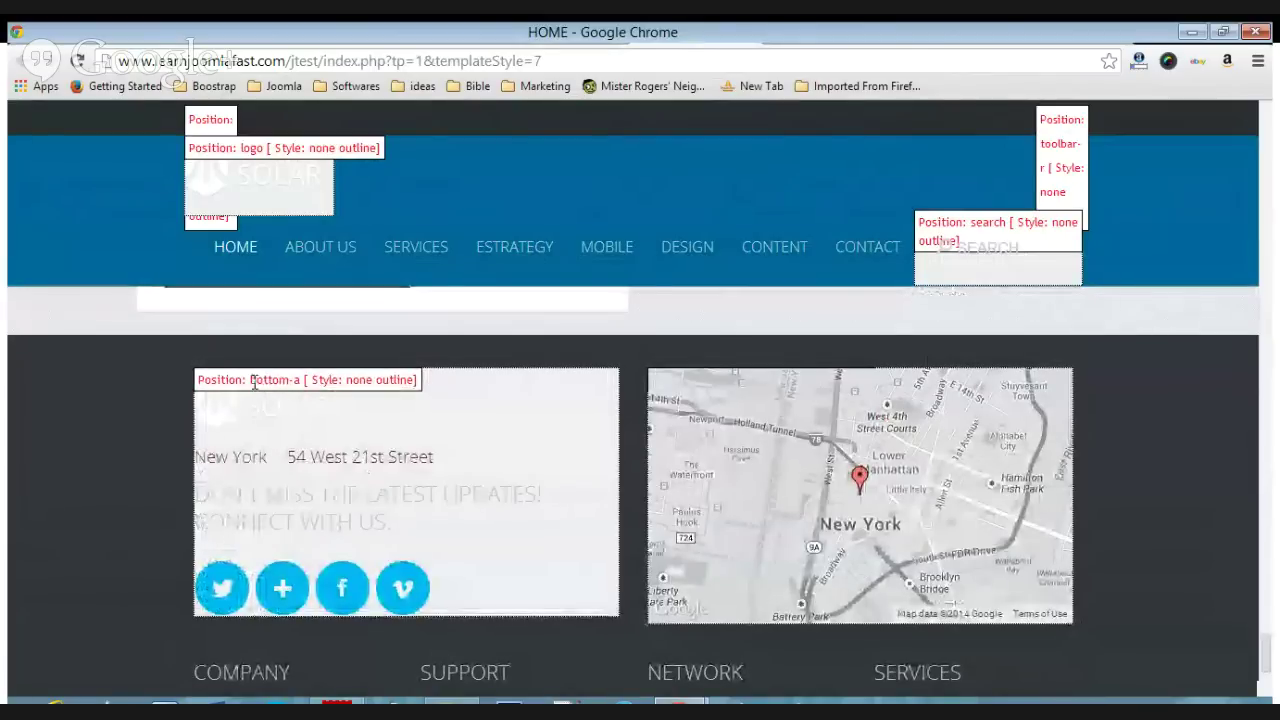
click(448, 30)
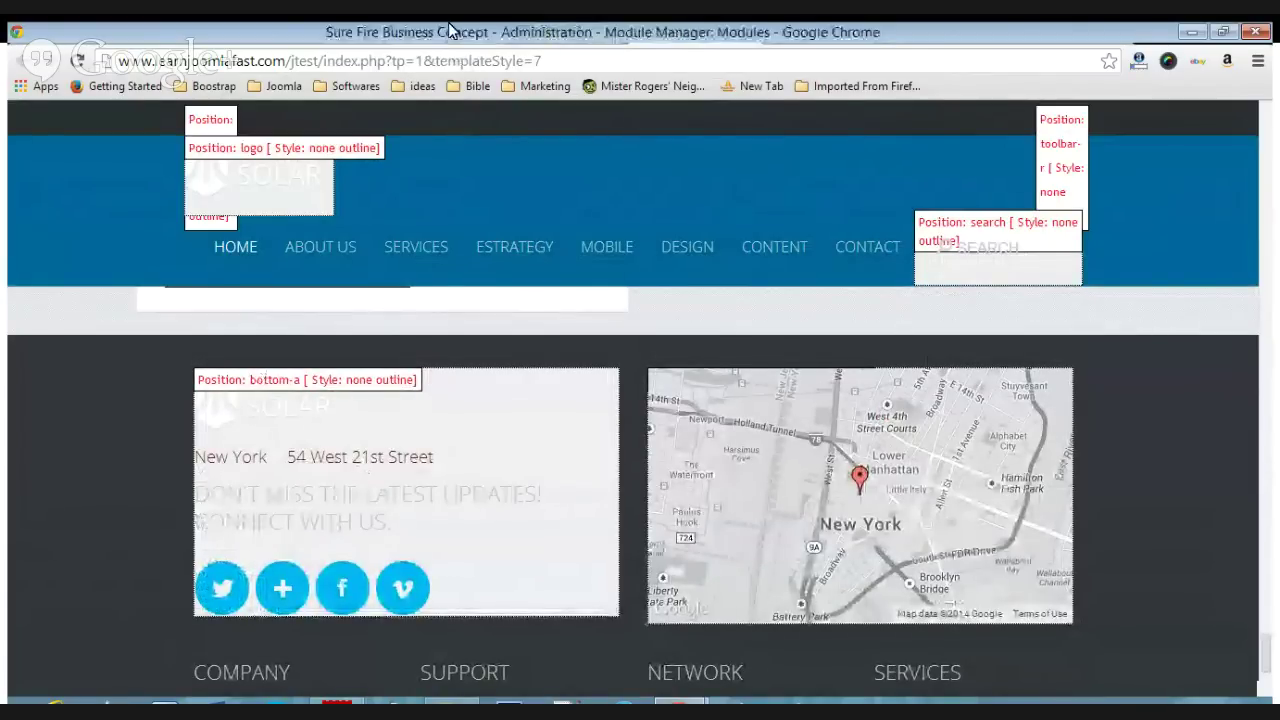
scroll(437, 466, down, 2)
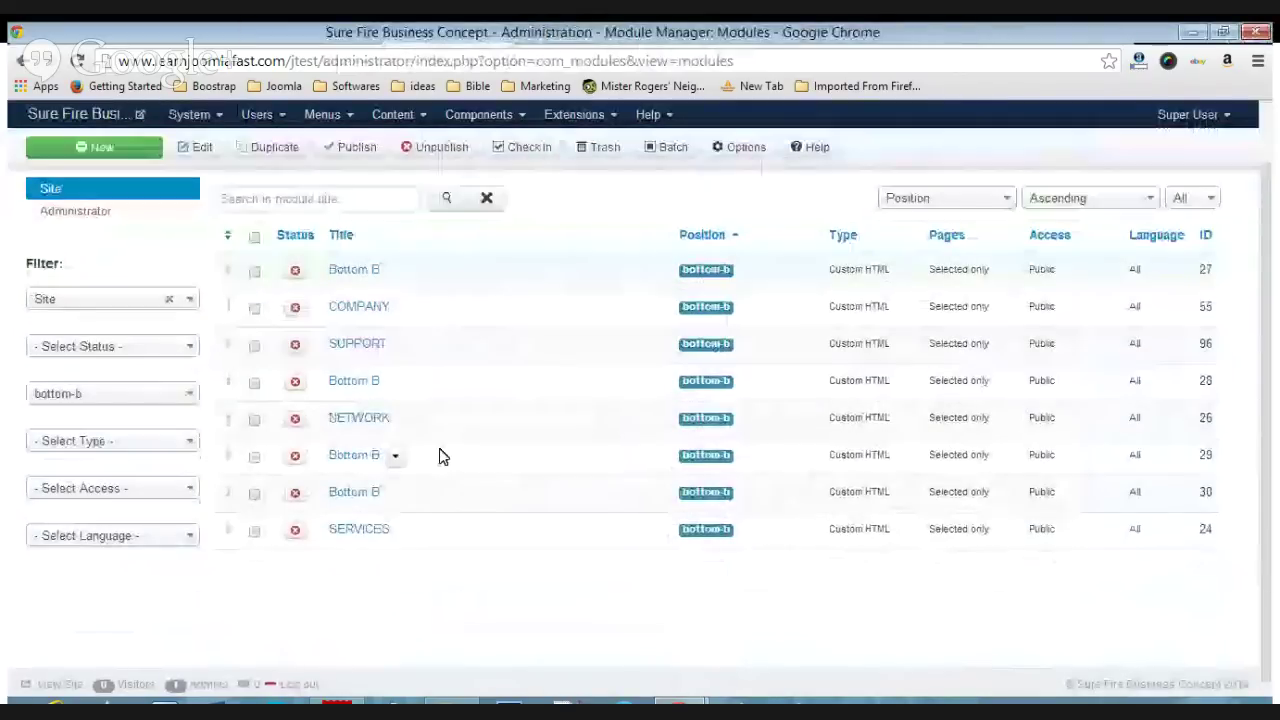
Filter the module list to bottom-a and open the Home Solar module.
click(101, 398)
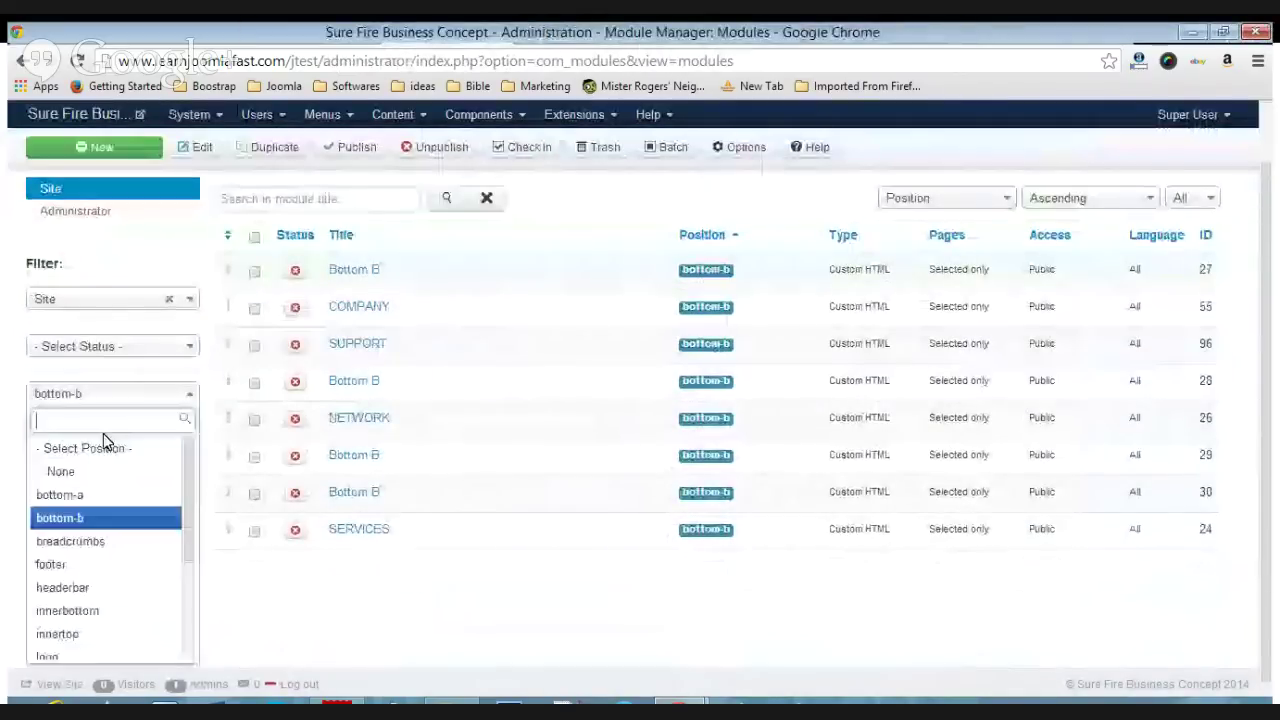
click(95, 492)
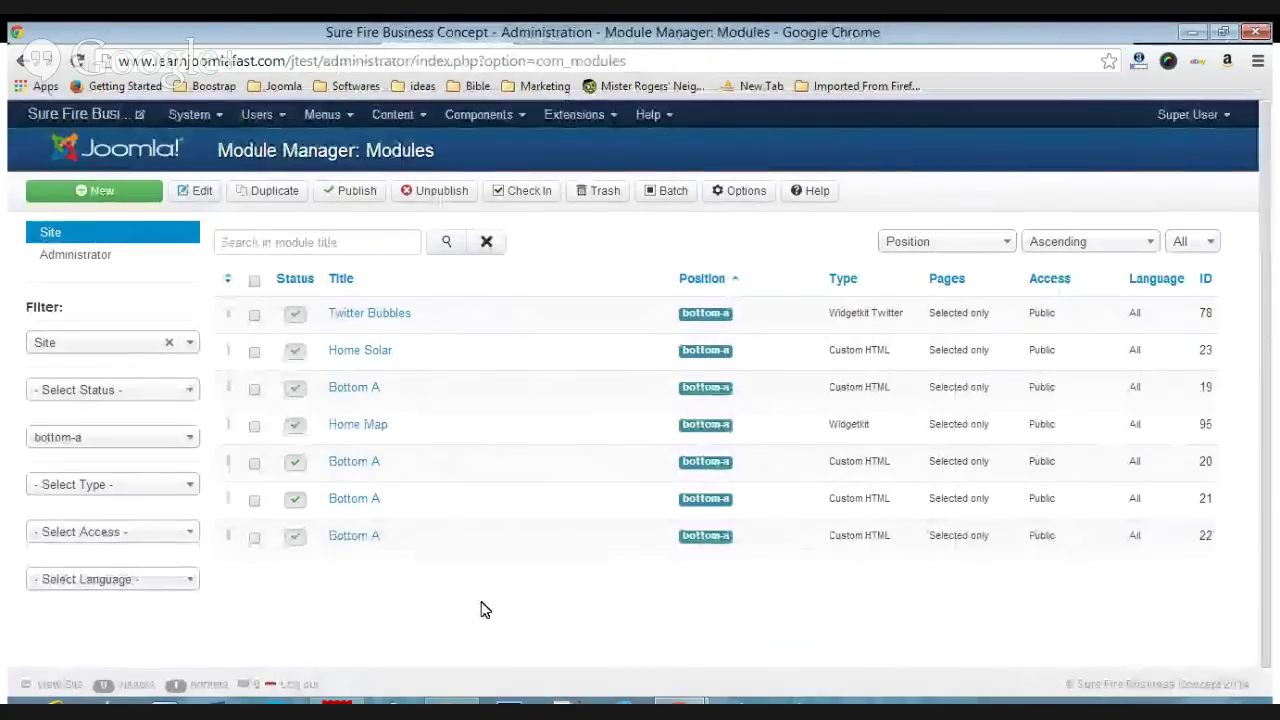
key(alt+Tab)
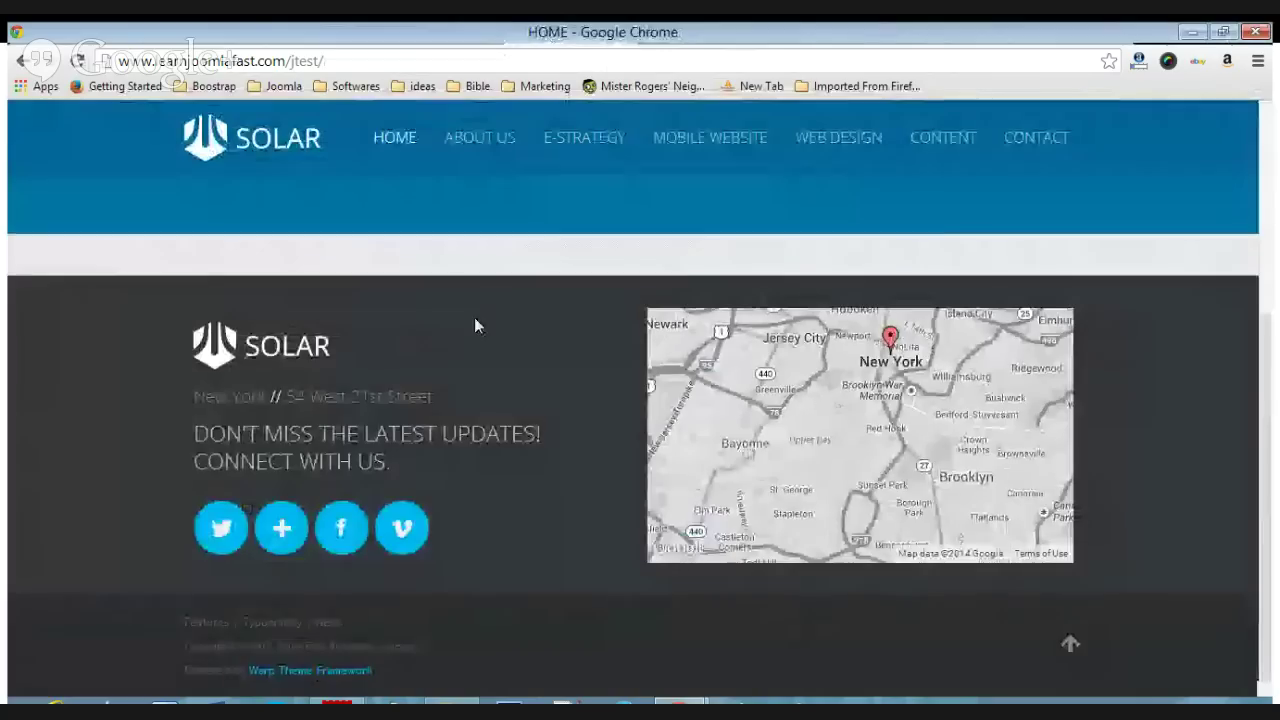
key(alt+Tab)
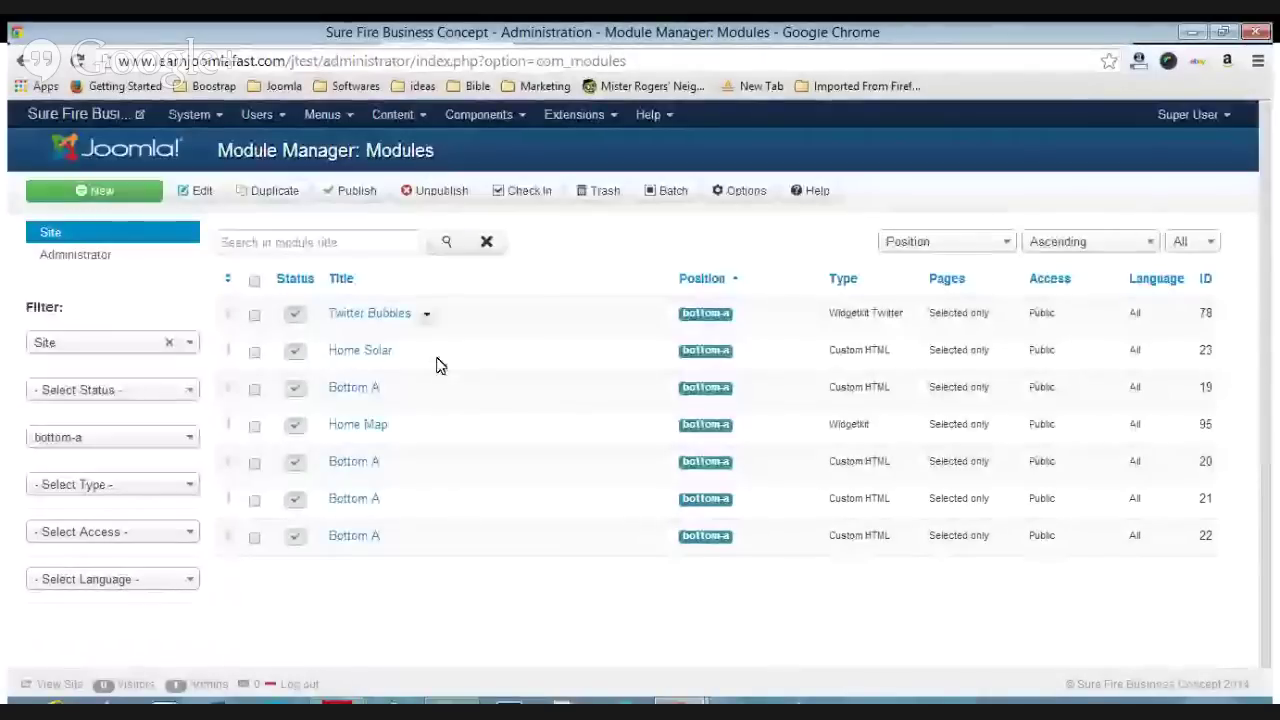
click(362, 356)
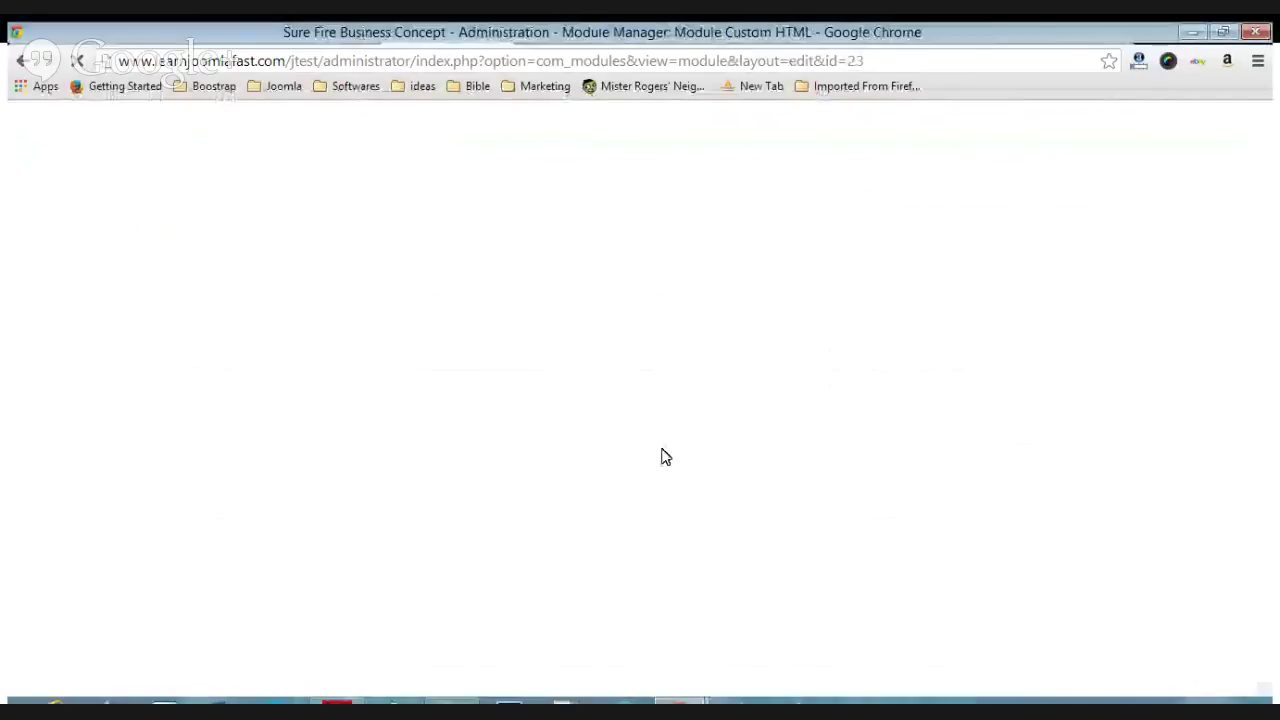
Delete the image from the Home Solar module's custom content.
scroll(560, 480, down, 2)
scroll(300, 350, up, 2)
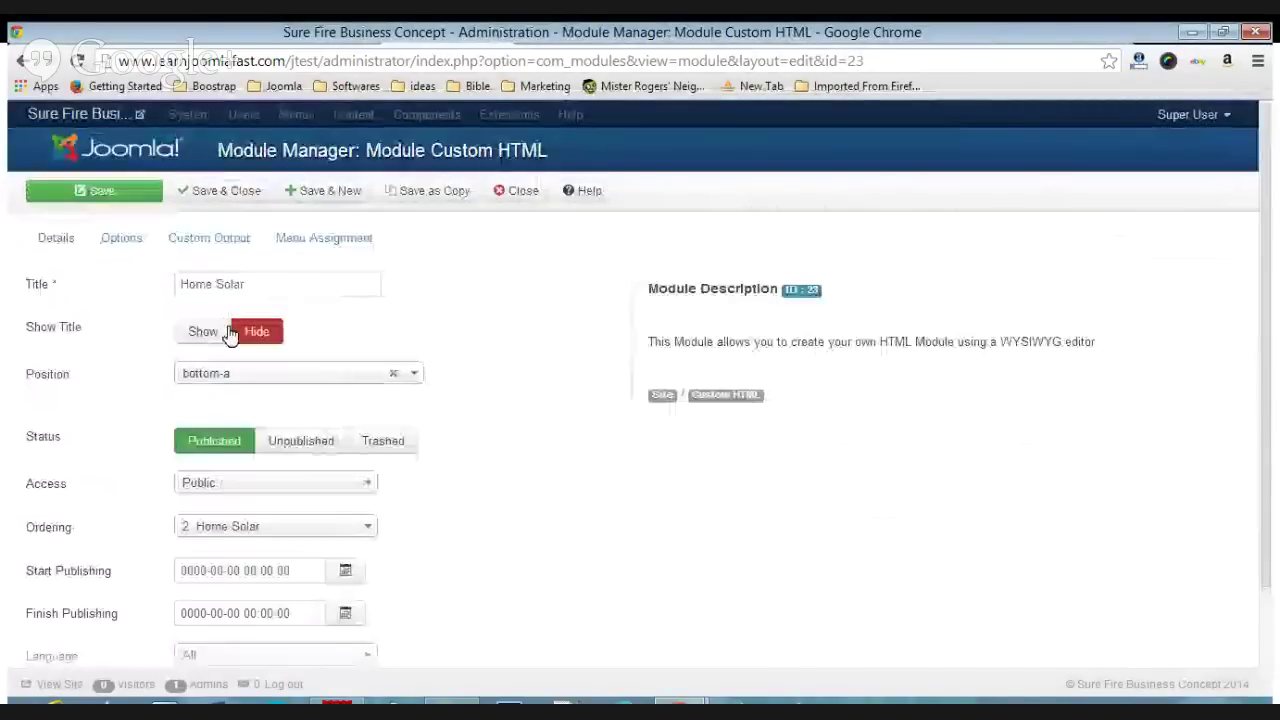
click(212, 239)
click(111, 410)
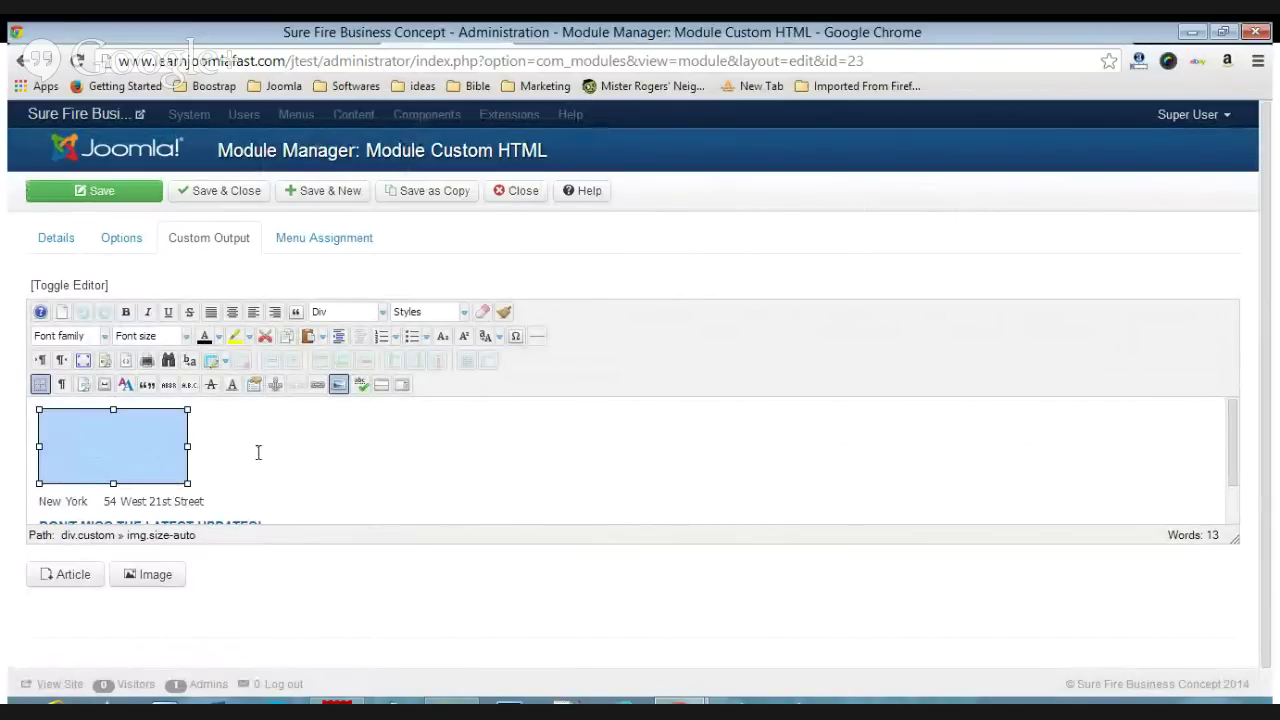
key(ctrl+Tab)
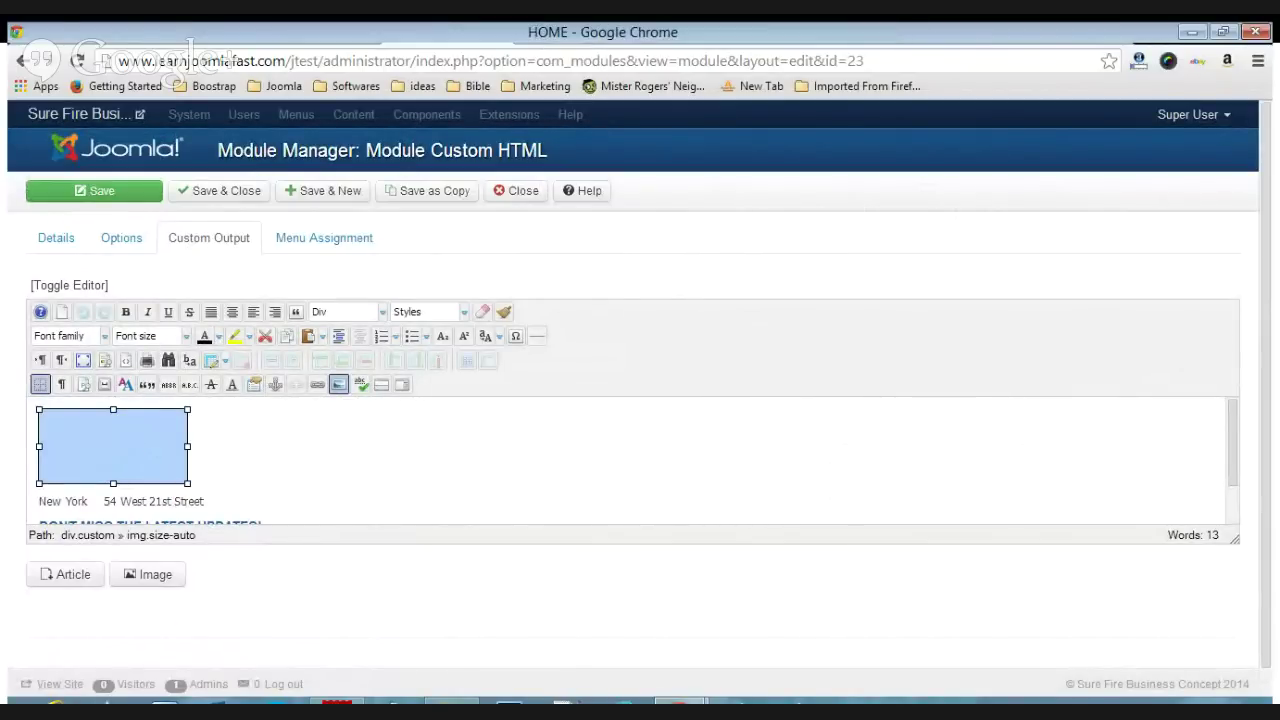
key(ctrl+shift+Tab)
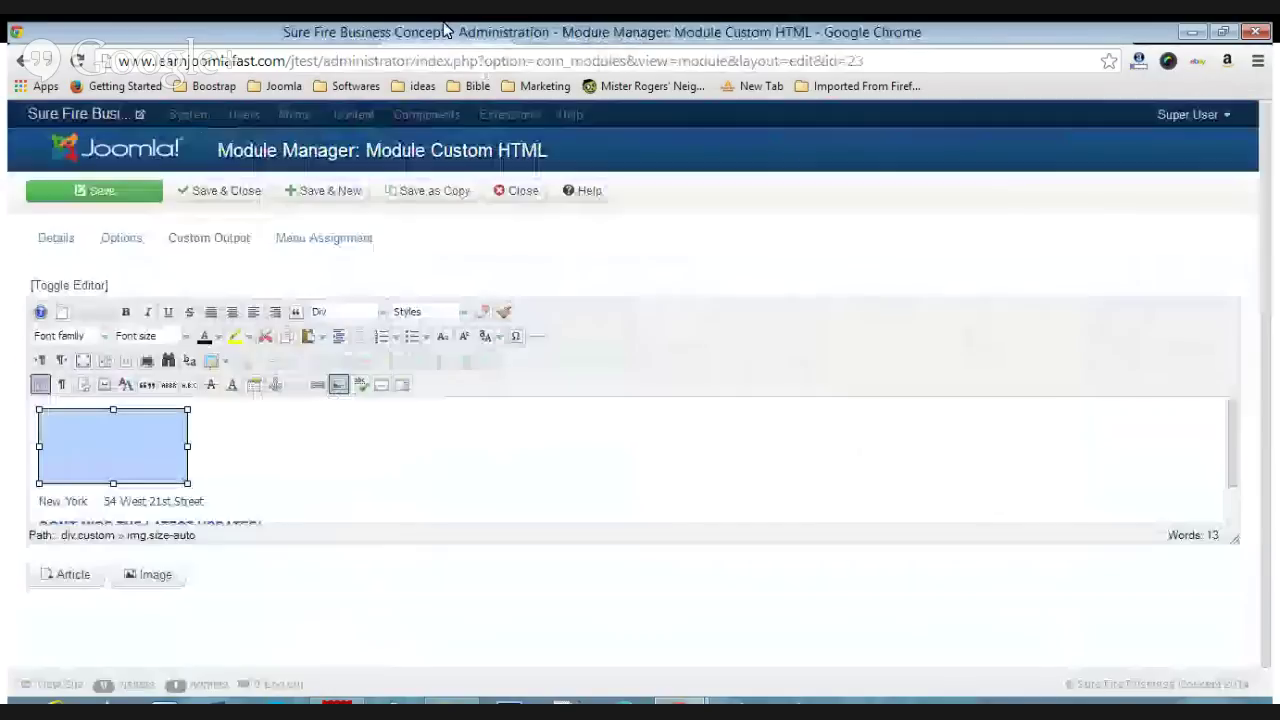
key(Delete)
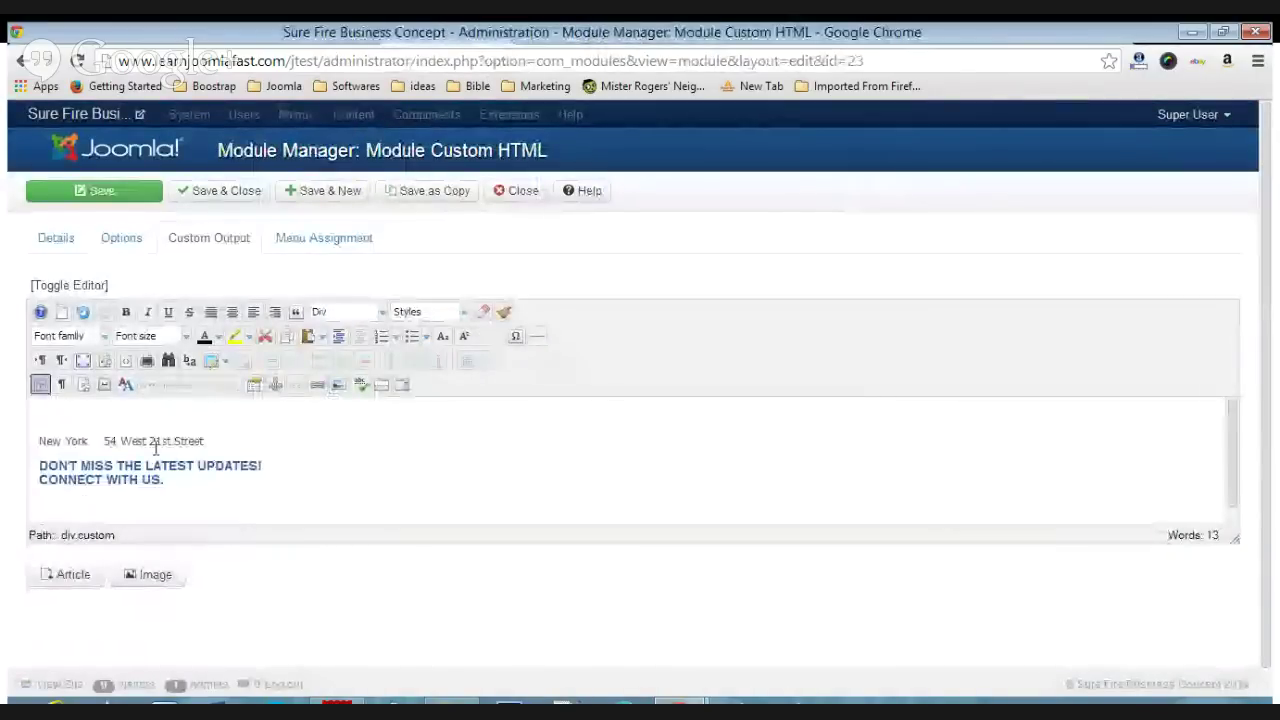
key(ctrl+Tab)
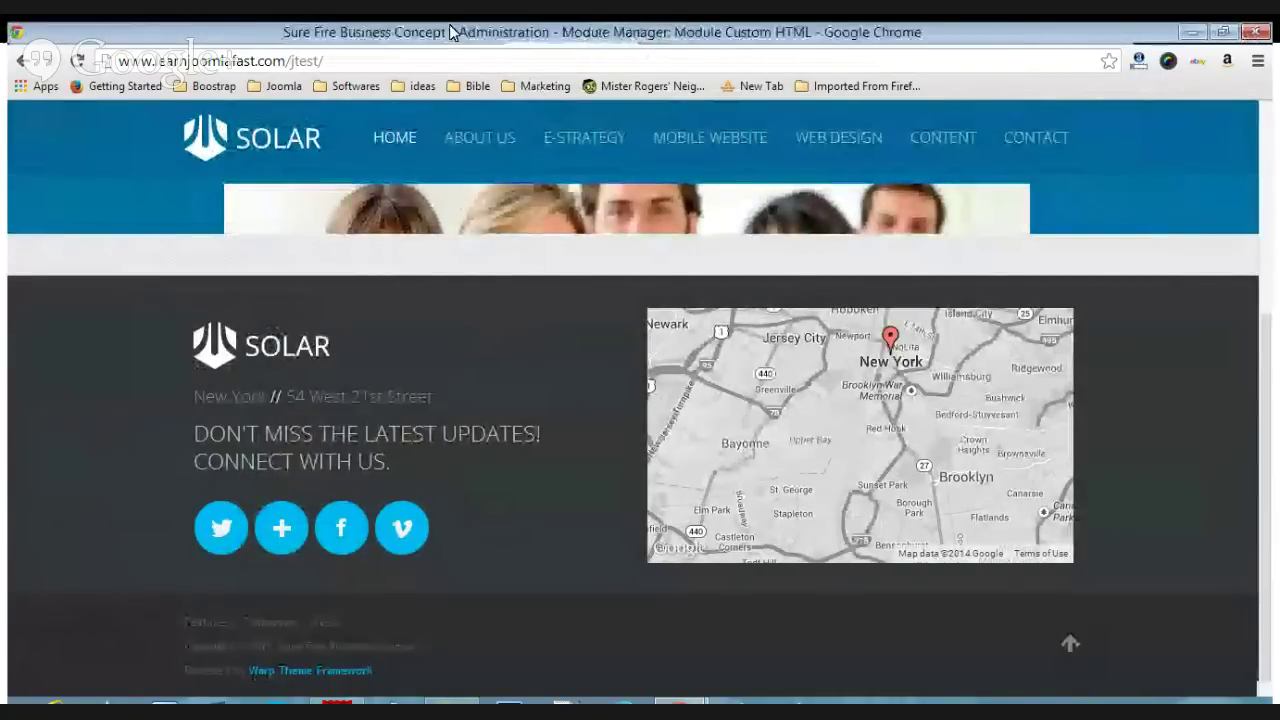
key(ctrl+shift+Tab)
Set the Home Solar module's status to Unpublished and save and close it.
triple_click(80, 440)
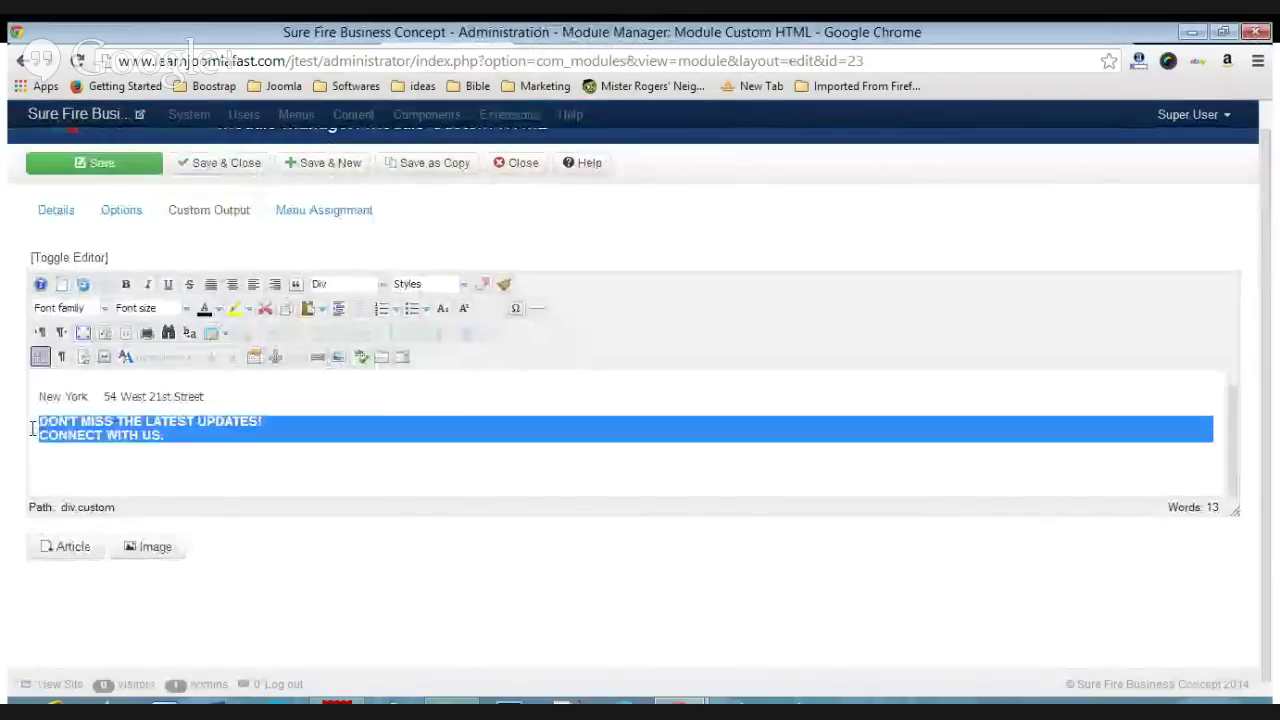
click(314, 449)
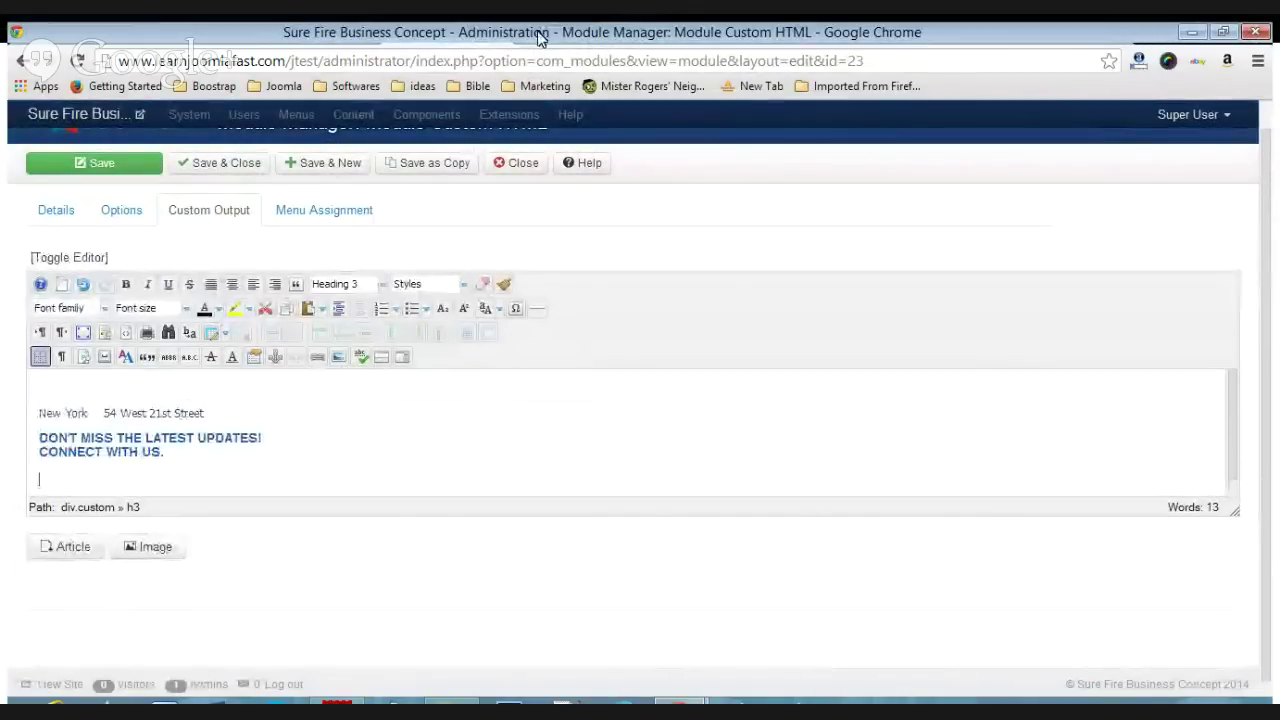
scroll(1051, 500, up, 1)
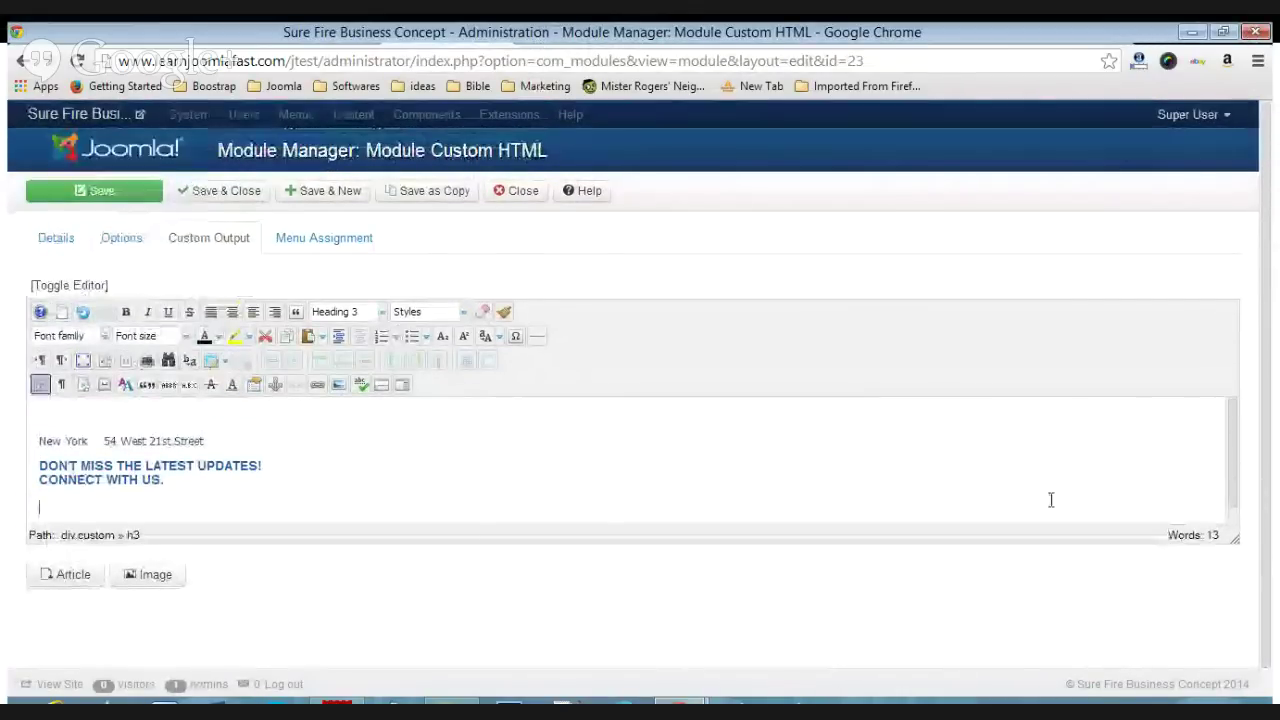
click(44, 243)
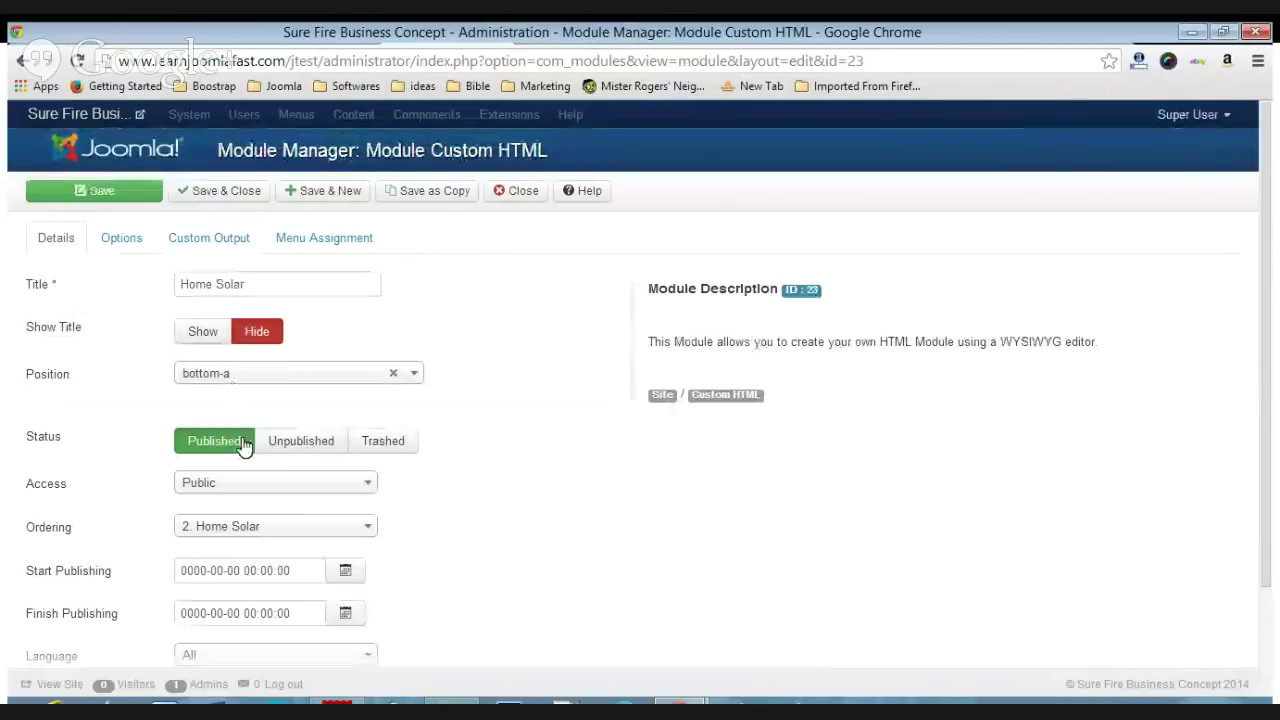
click(300, 445)
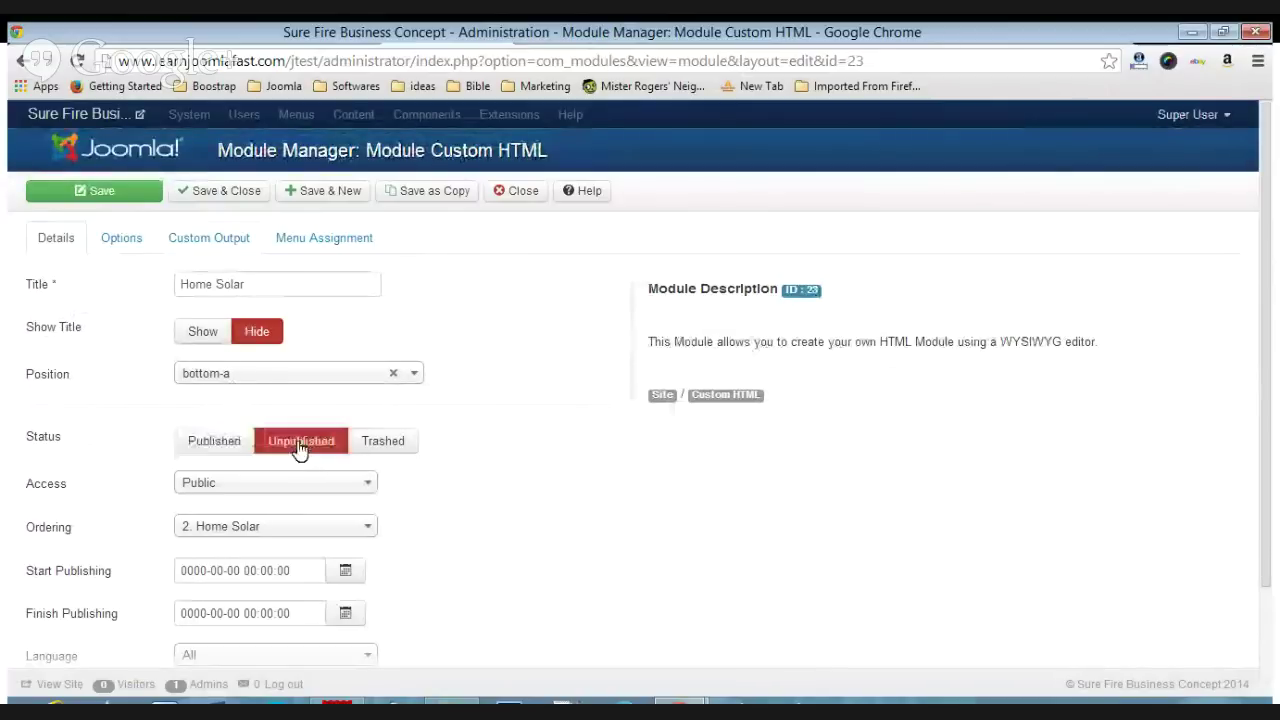
click(232, 190)
key(alt+Tab)
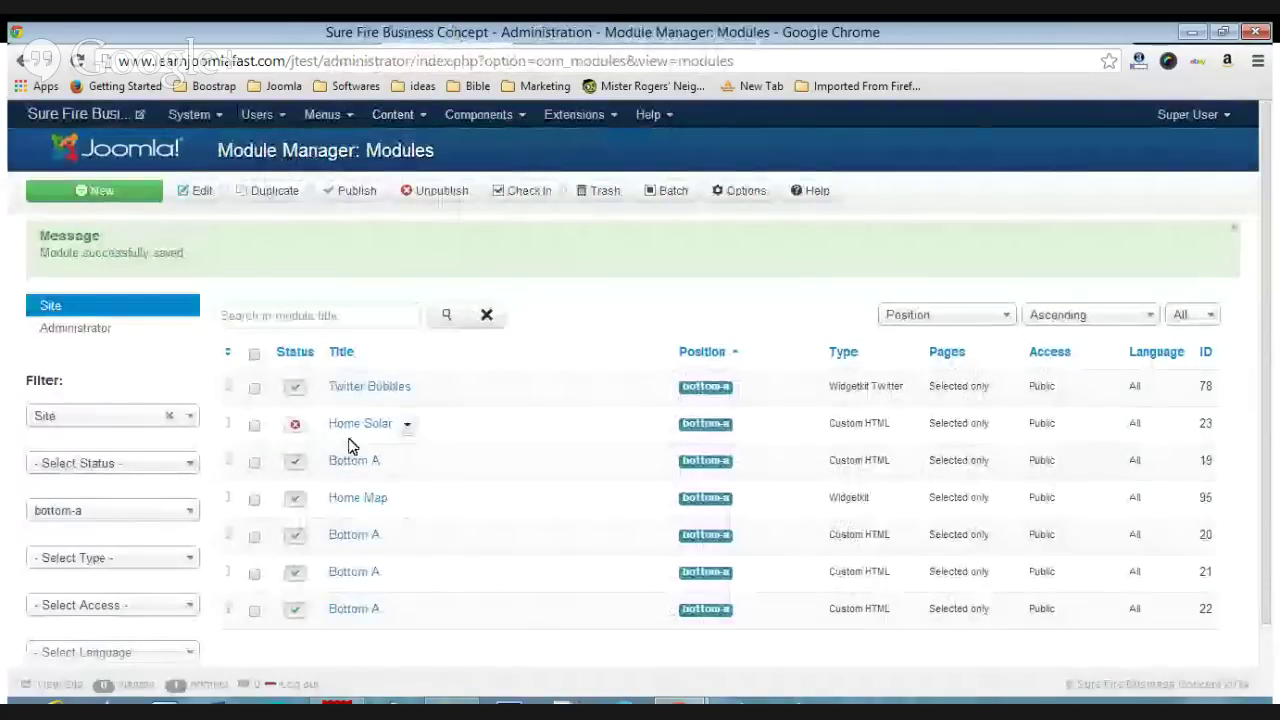
Unpublish all seven bottom-a modules, including Twitter Bubbles and Home Map, and reload the home page.
click(254, 354)
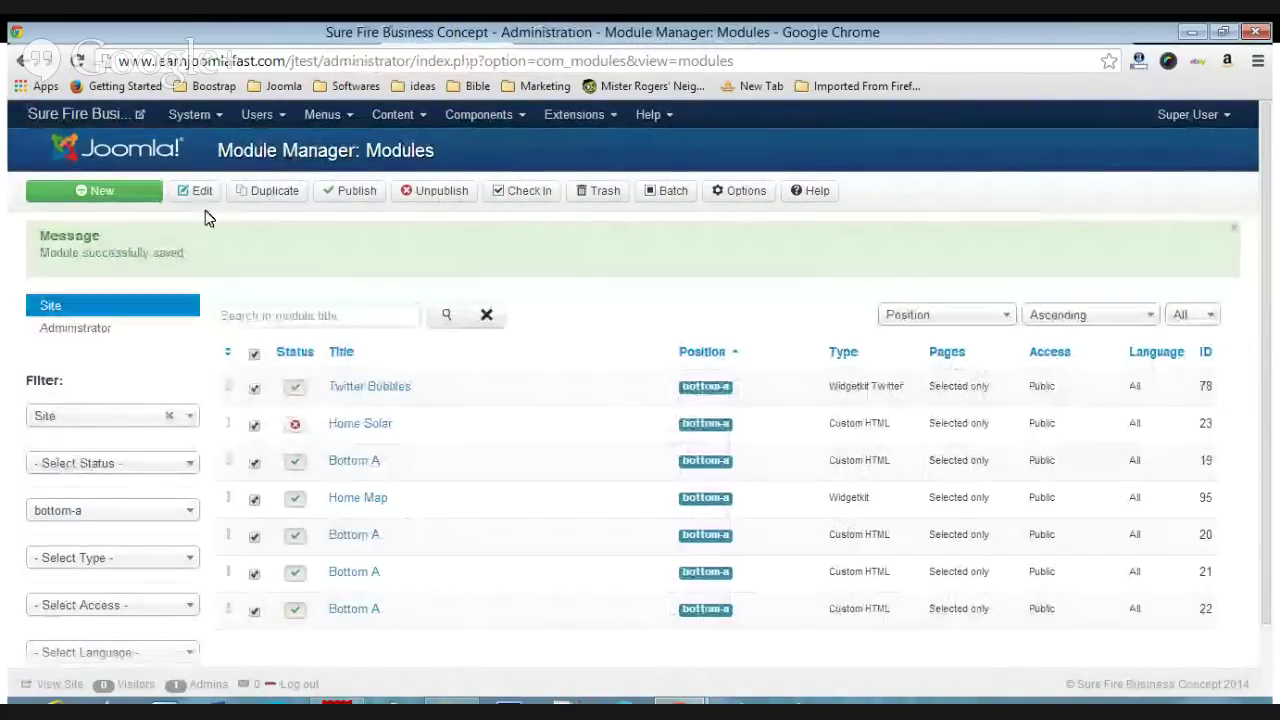
click(442, 194)
key(alt+Tab)
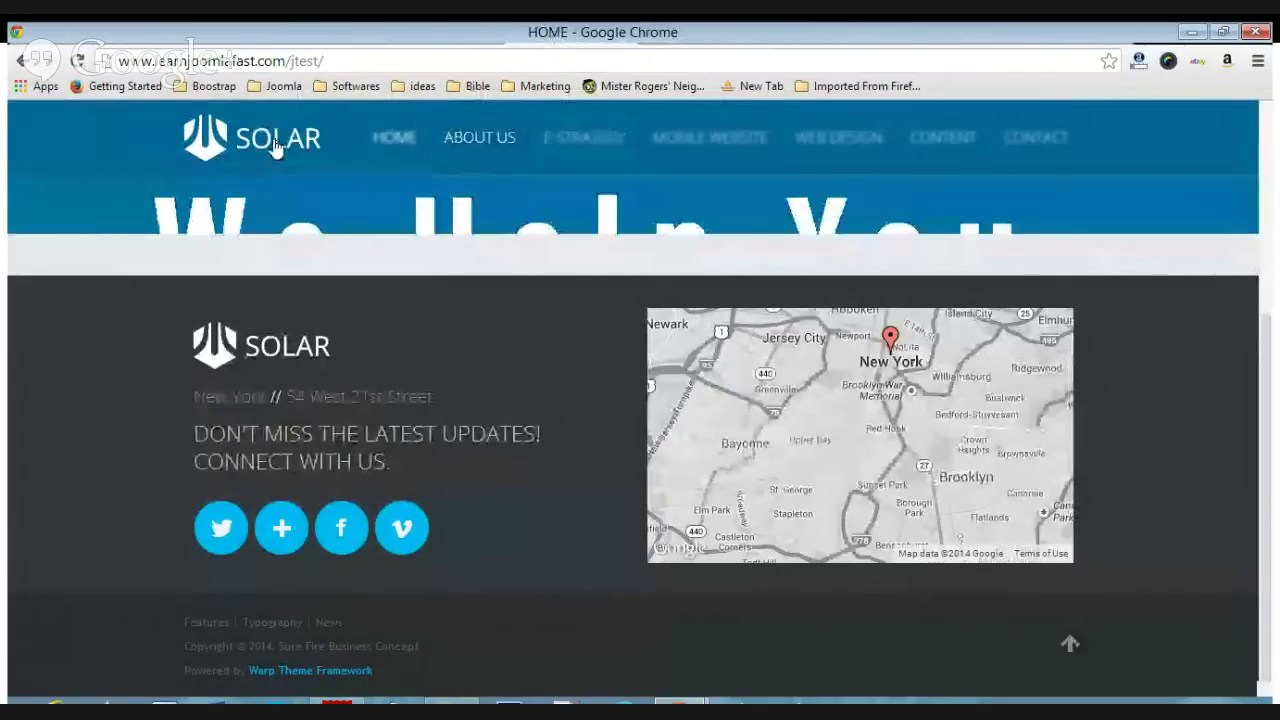
key(F5)
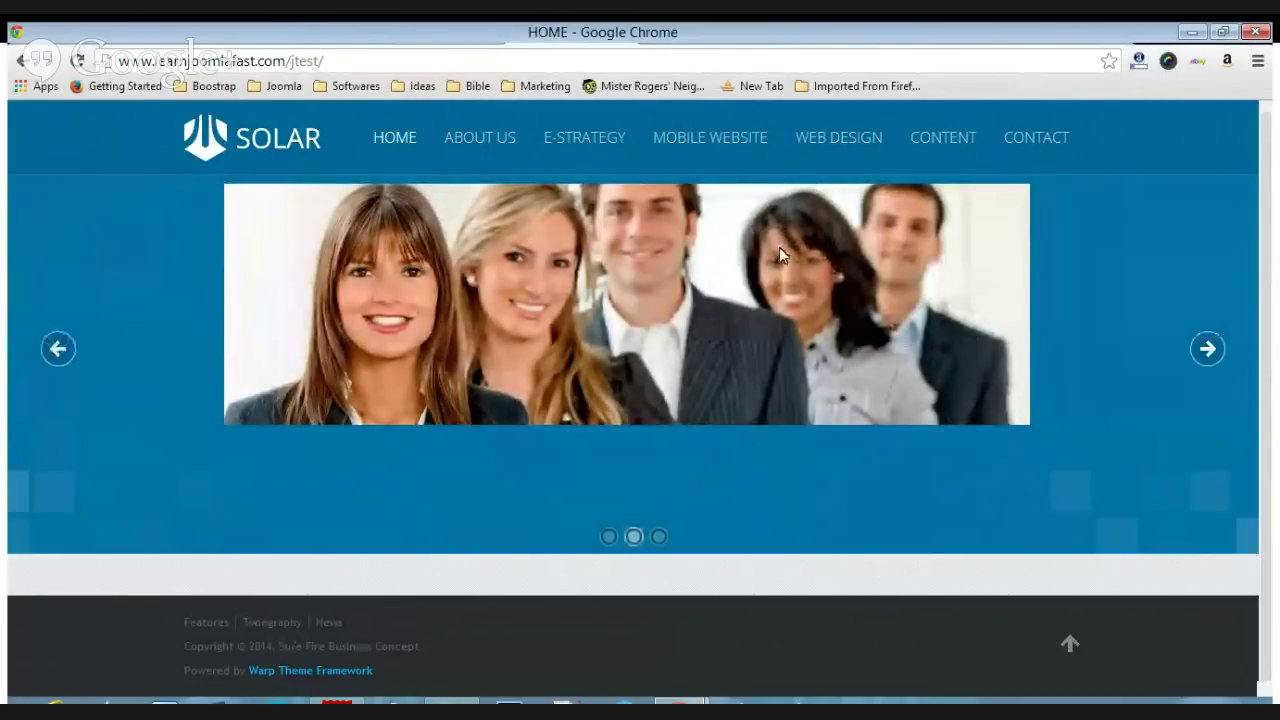
click(700, 138)
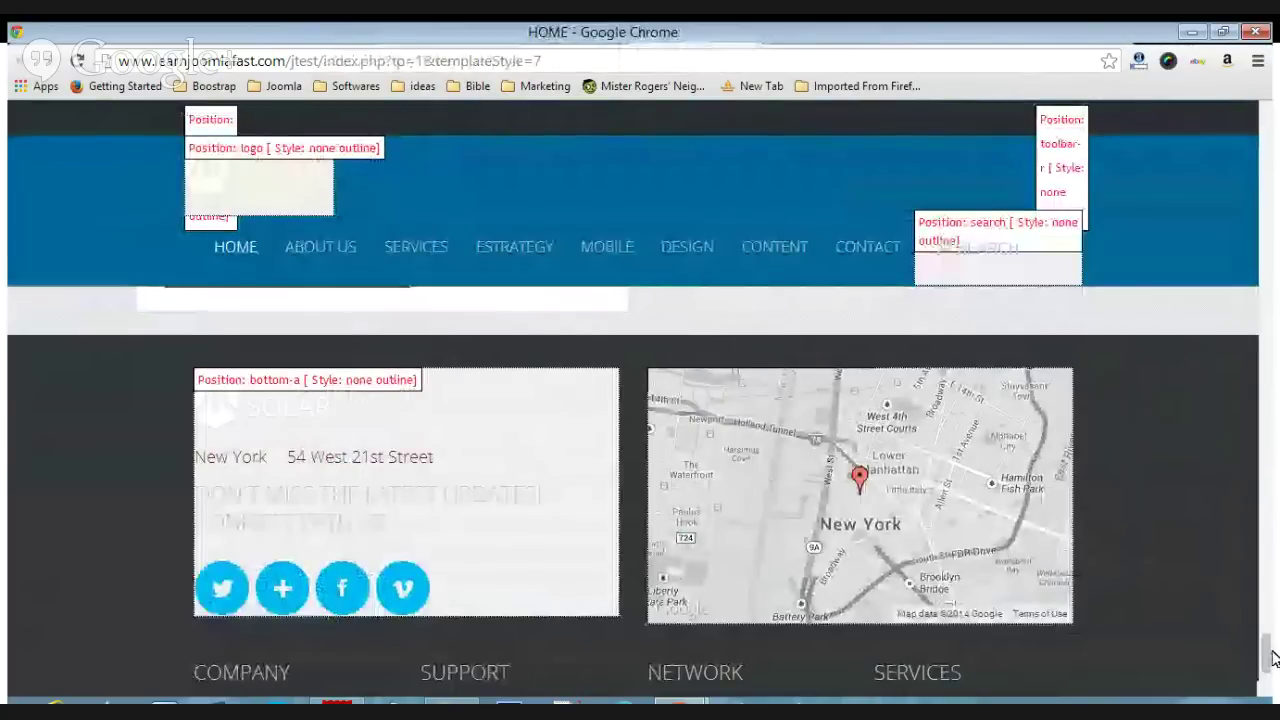
Change the module position filter from bottom-a to sidebar-a.
drag(1270, 650, 1257, 160)
key(alt+Tab)
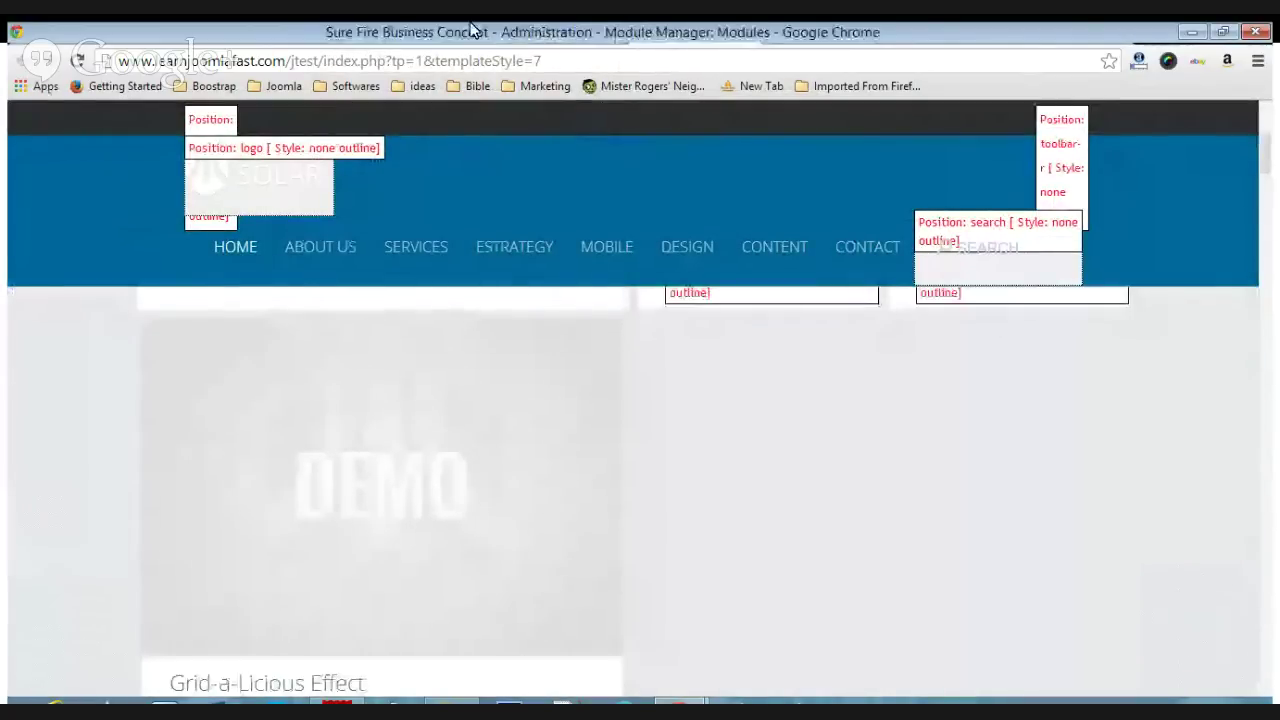
scroll(223, 571, down, 1)
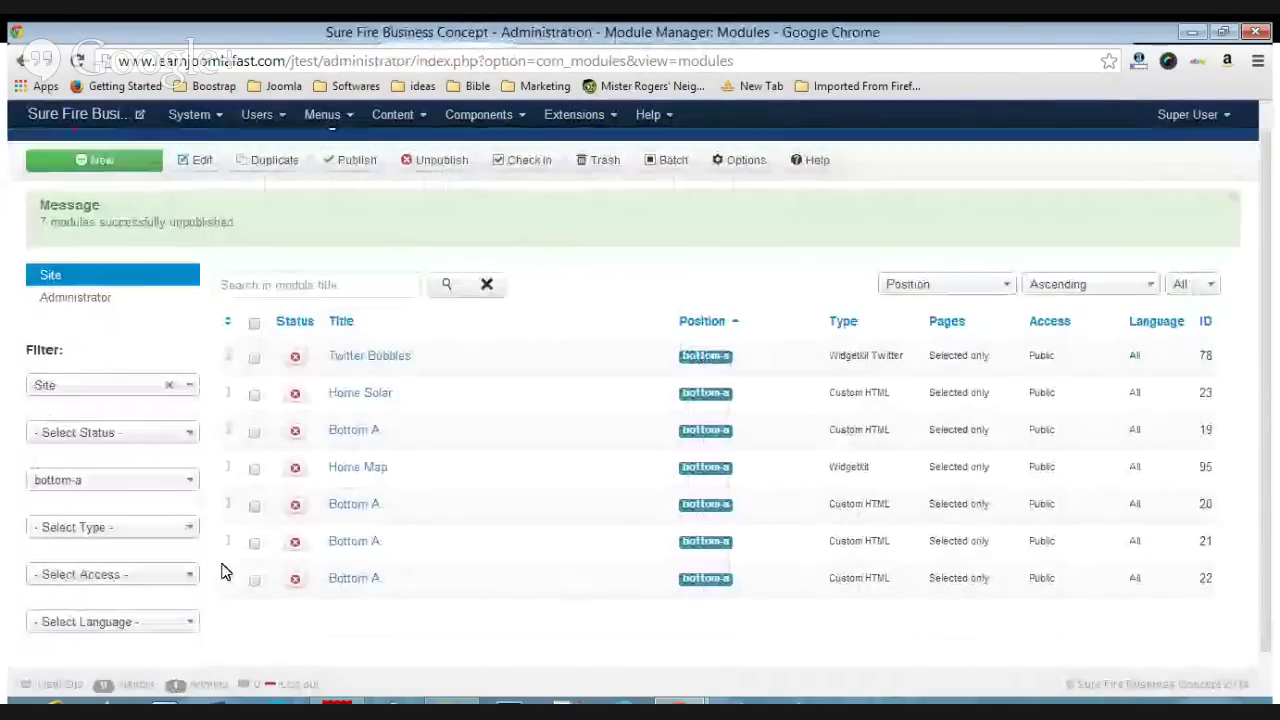
click(110, 480)
scroll(177, 605, down, 5)
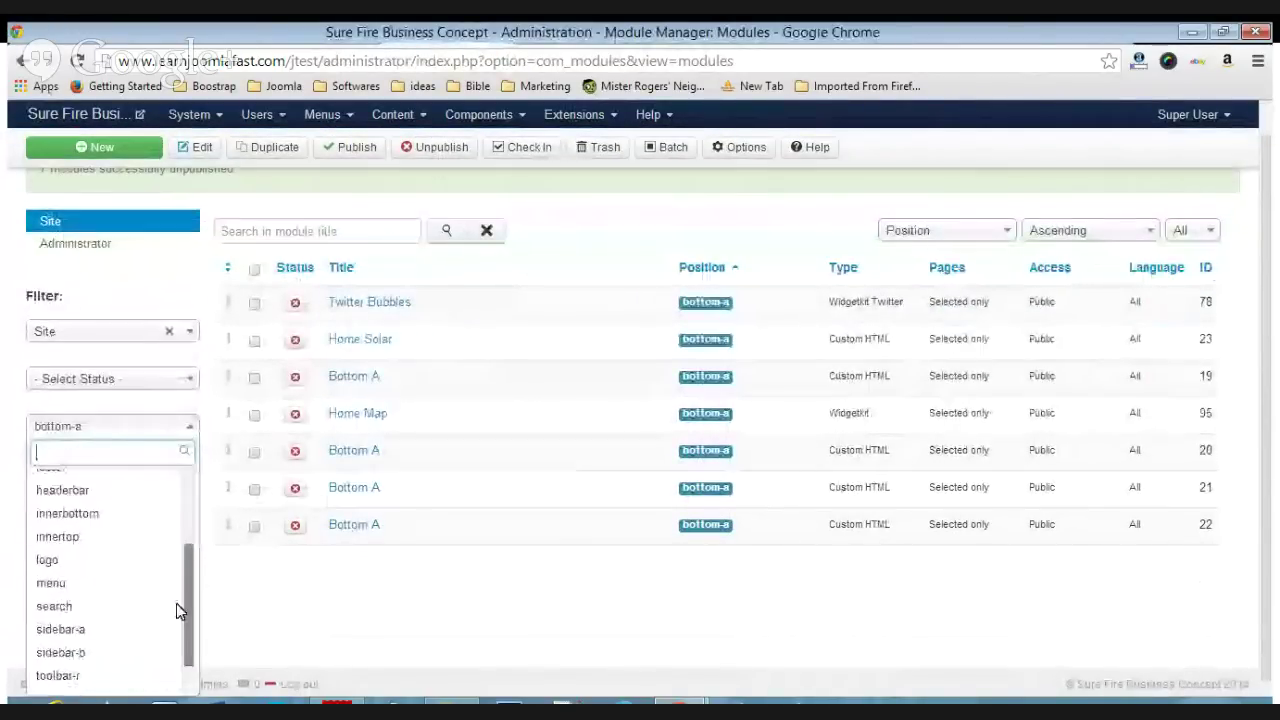
click(87, 592)
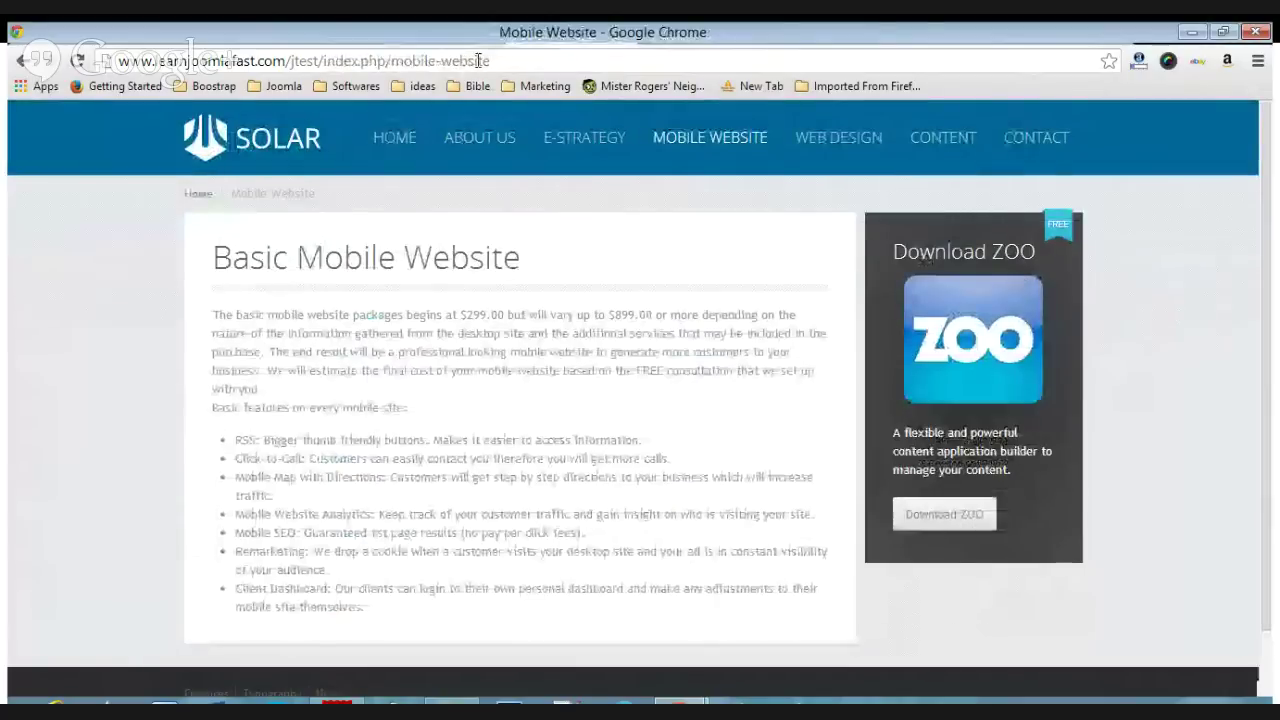
Find the Download ZOO module by matching the sidebar heading on the Mobile Website page.
key(alt+Left)
scroll(535, 502, down, 4)
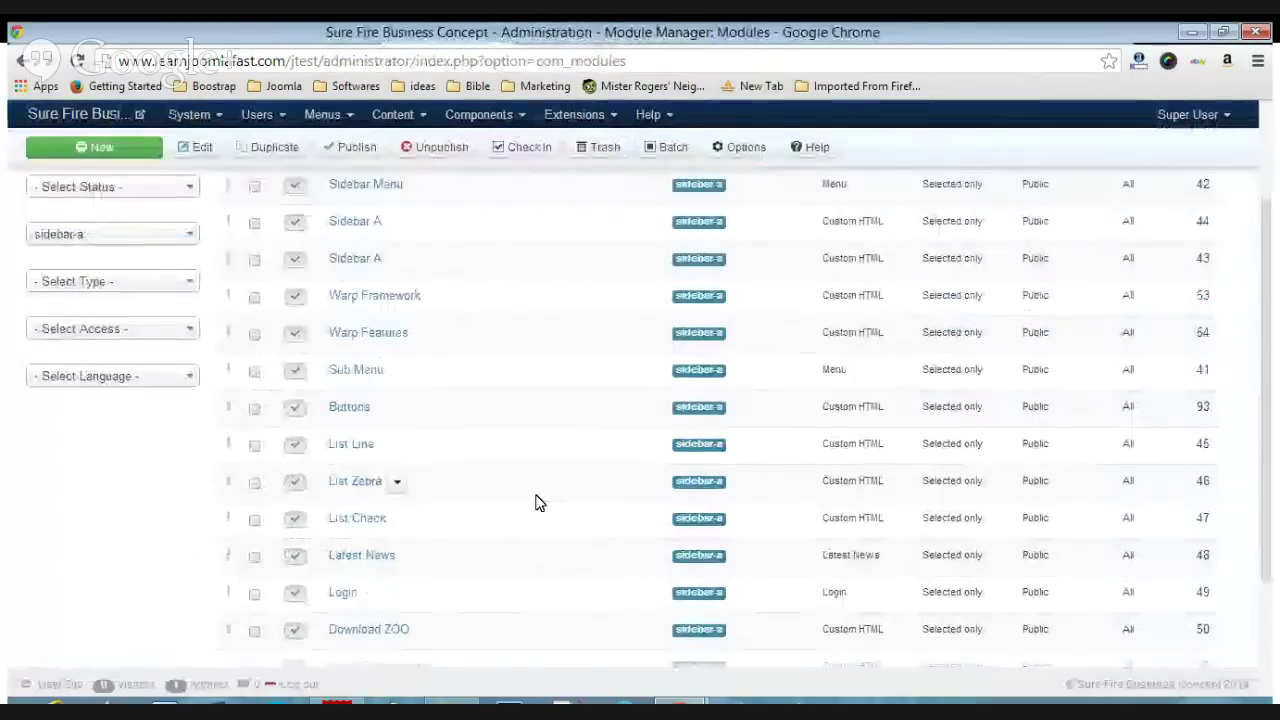
key(ctrl+Tab)
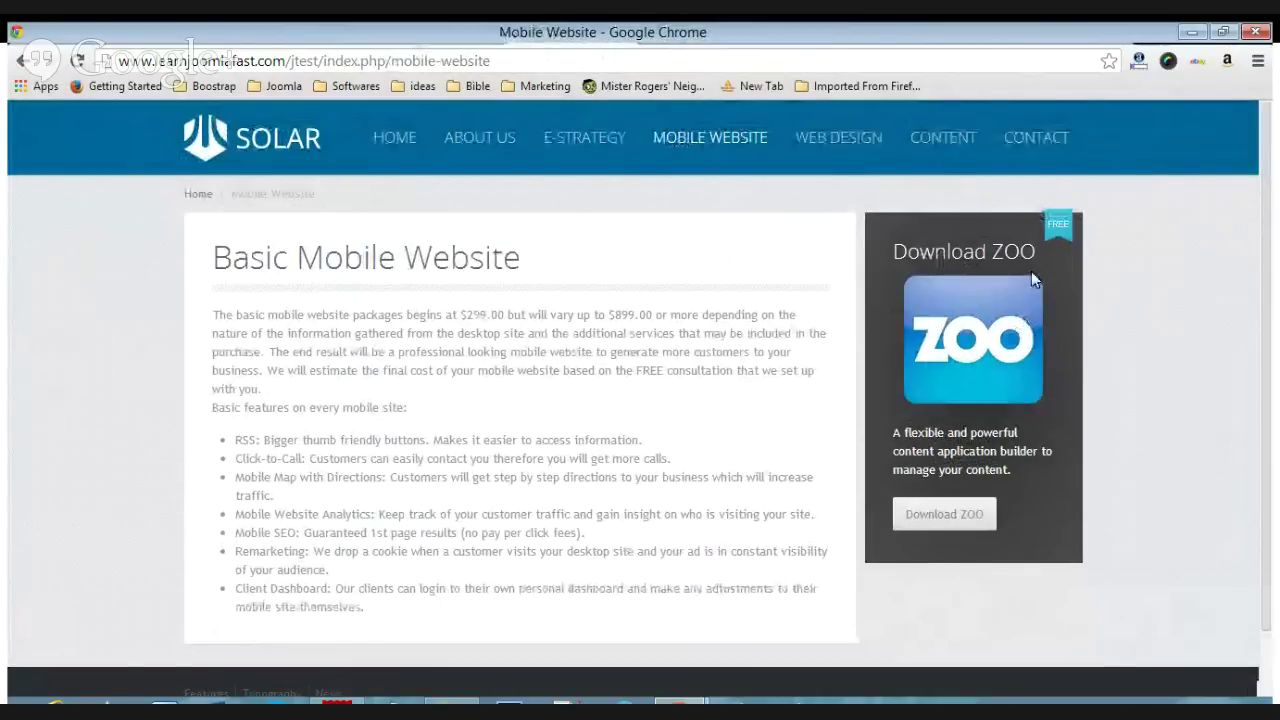
drag(1034, 254, 886, 252)
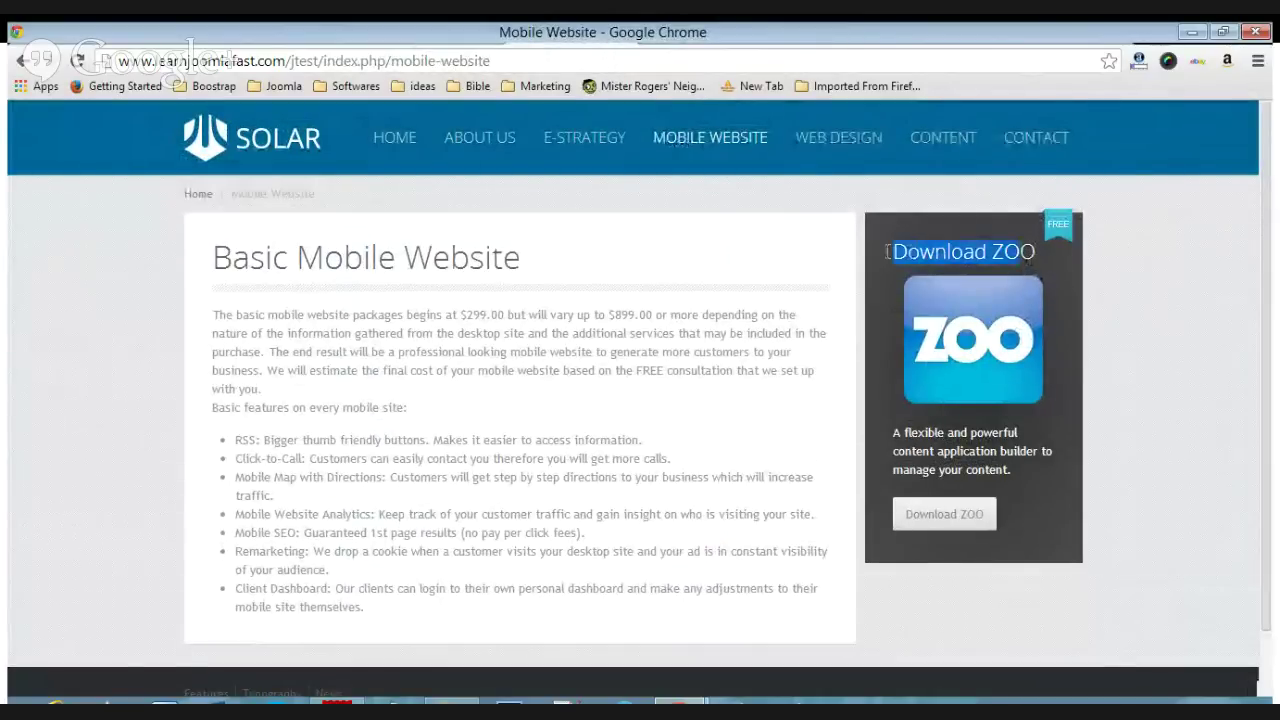
click(955, 253)
key(alt+Tab)
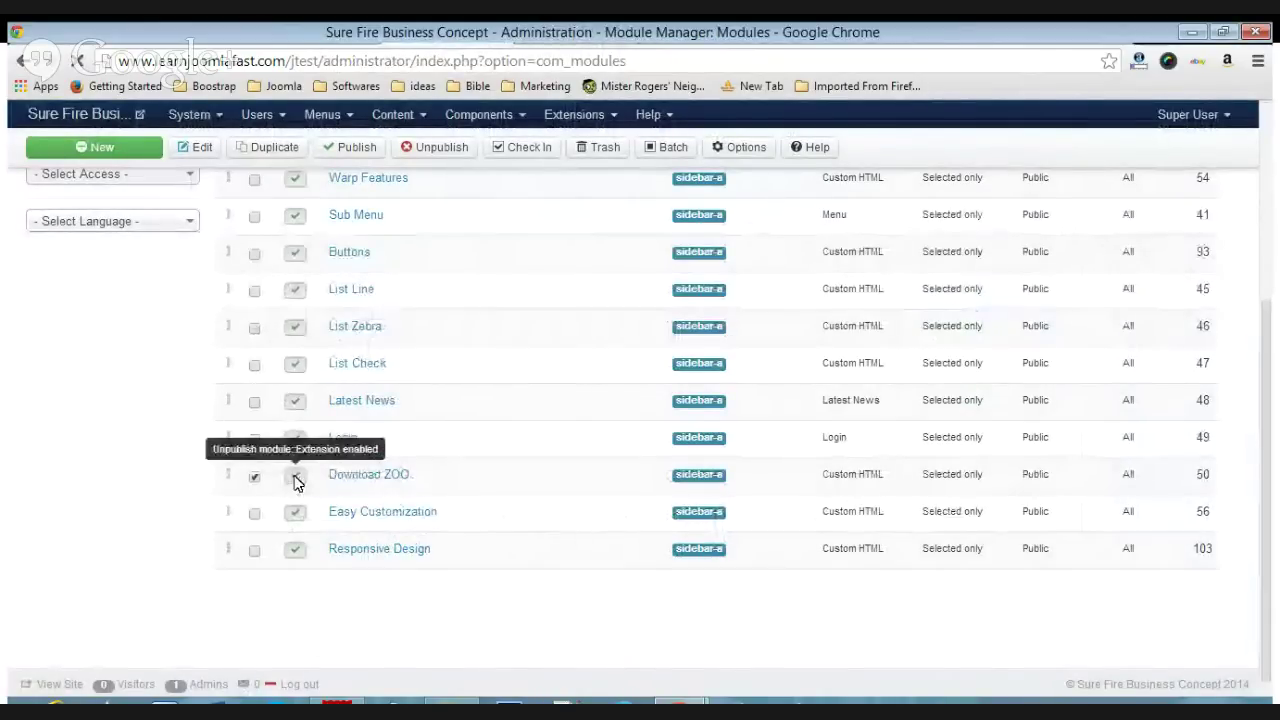
Confirm Download ZOO no longer shows on the Mobile Website page, then check the About us page.
key(alt+Tab)
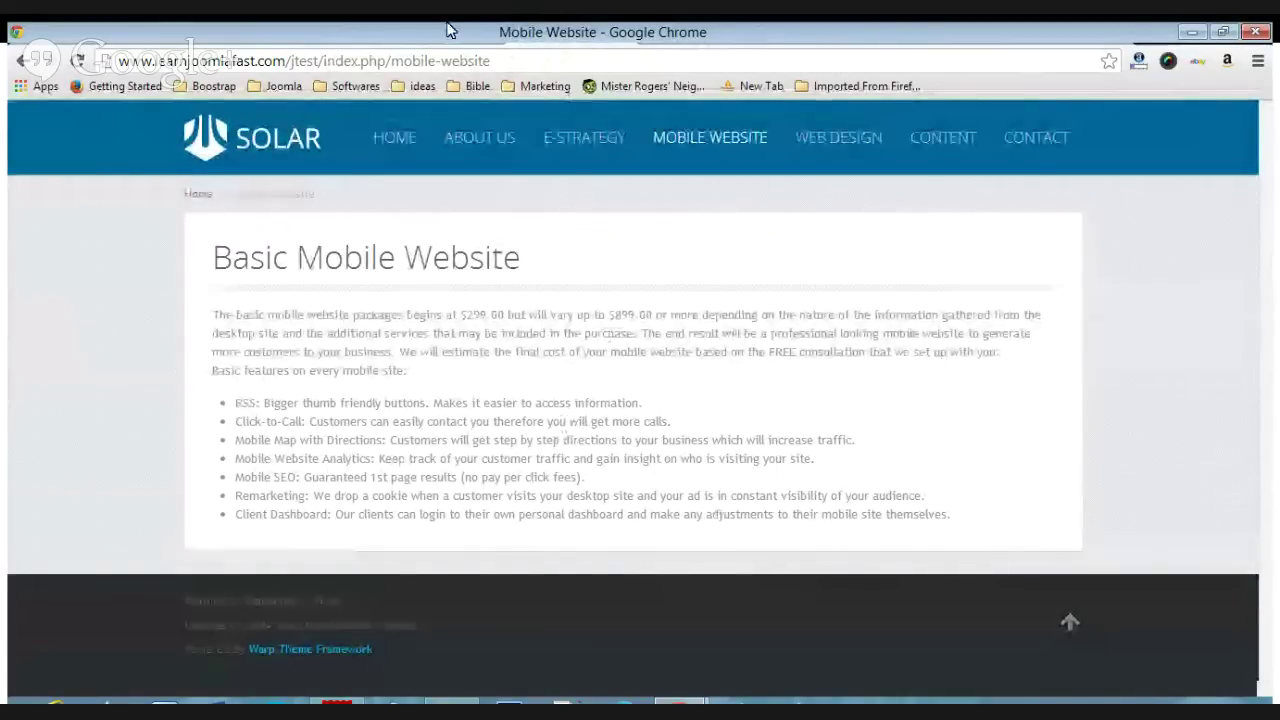
click(483, 148)
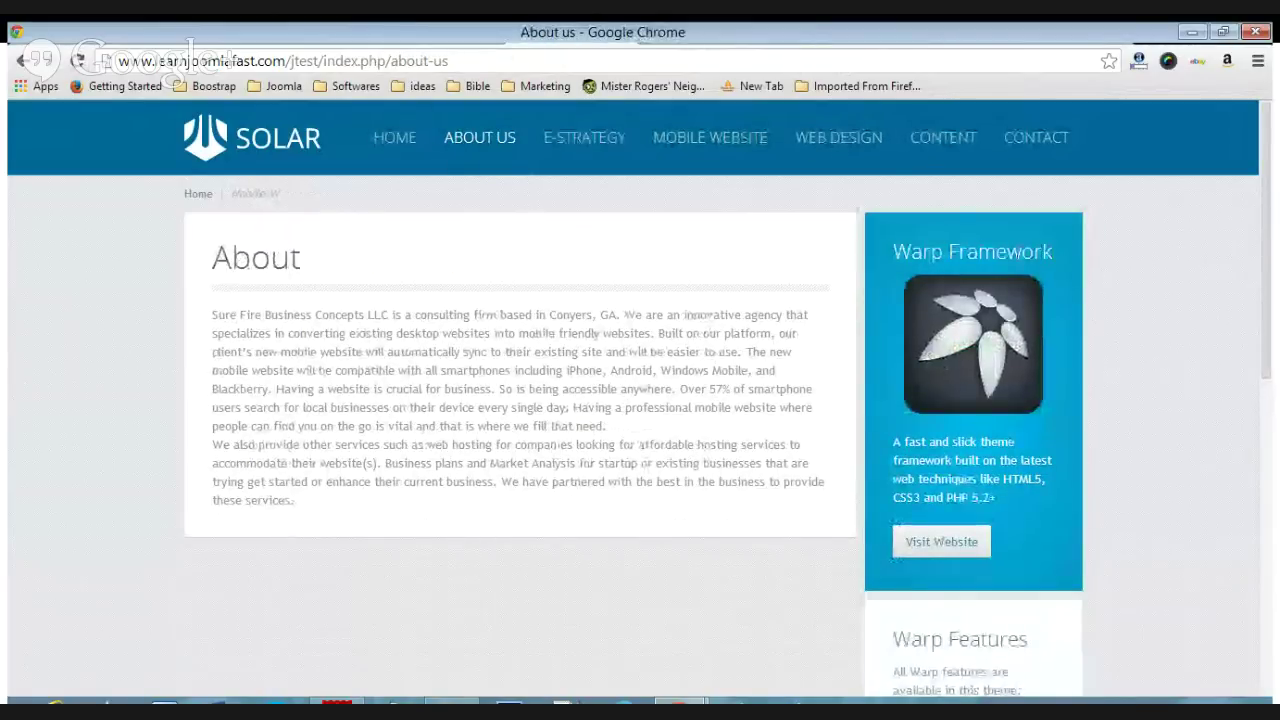
scroll(1117, 327, down, 2)
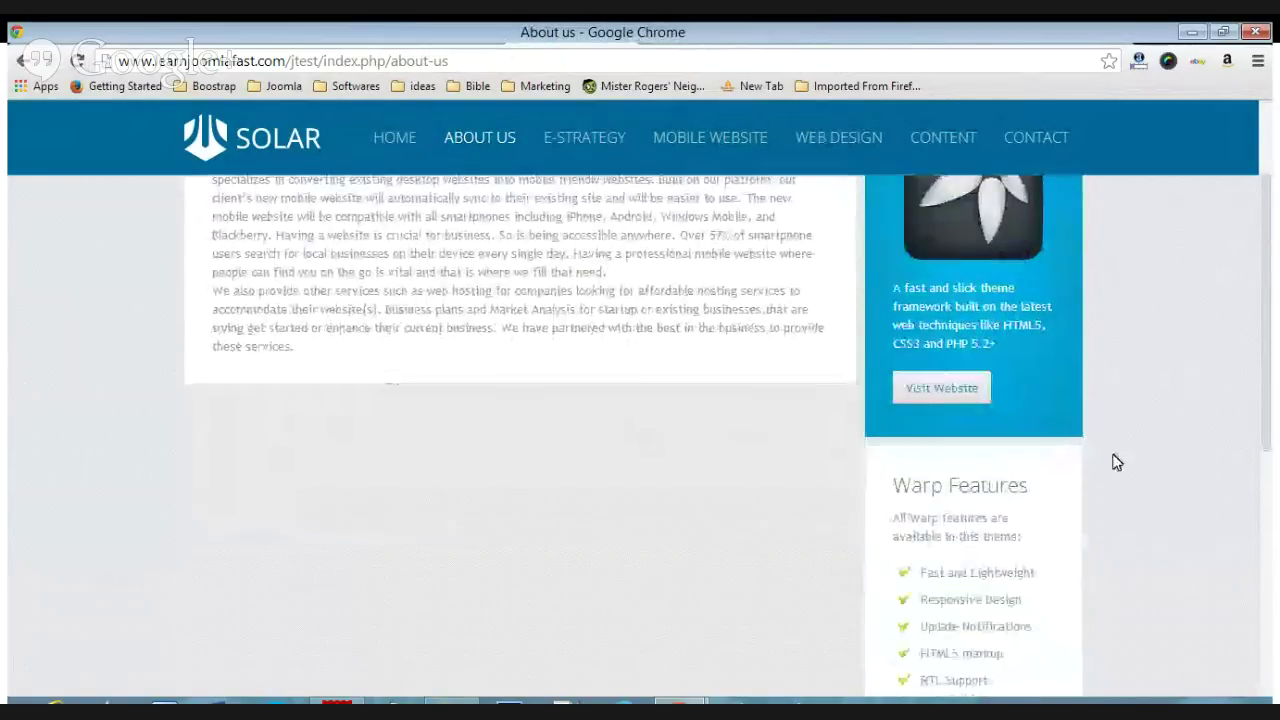
scroll(1117, 462, down, 2)
mouse_move(1274, 409)
mouse_down()
mouse_move(1266, 463)
mouse_move(1257, 408)
mouse_up()
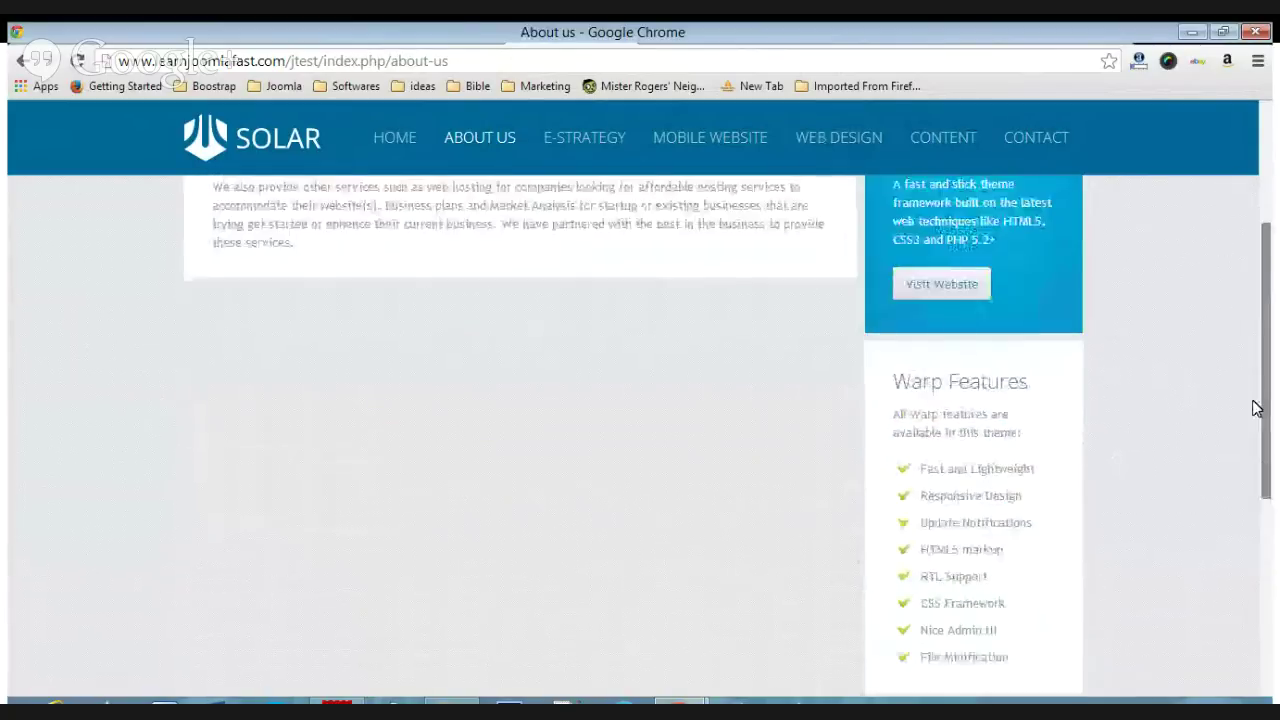
scroll(1192, 330, up, 3)
key(ctrl+Tab)
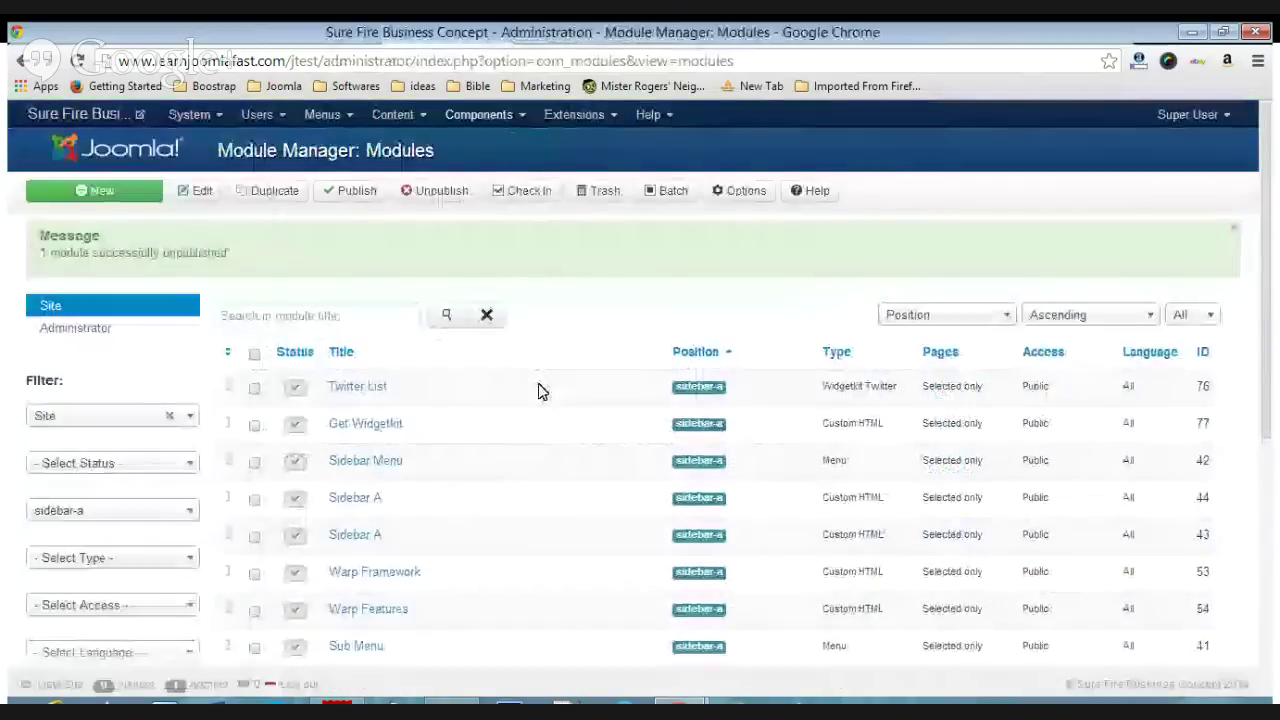
Unpublish all sidebar-a modules except Login.
scroll(537, 391, down, 2)
scroll(538, 410, up, 3)
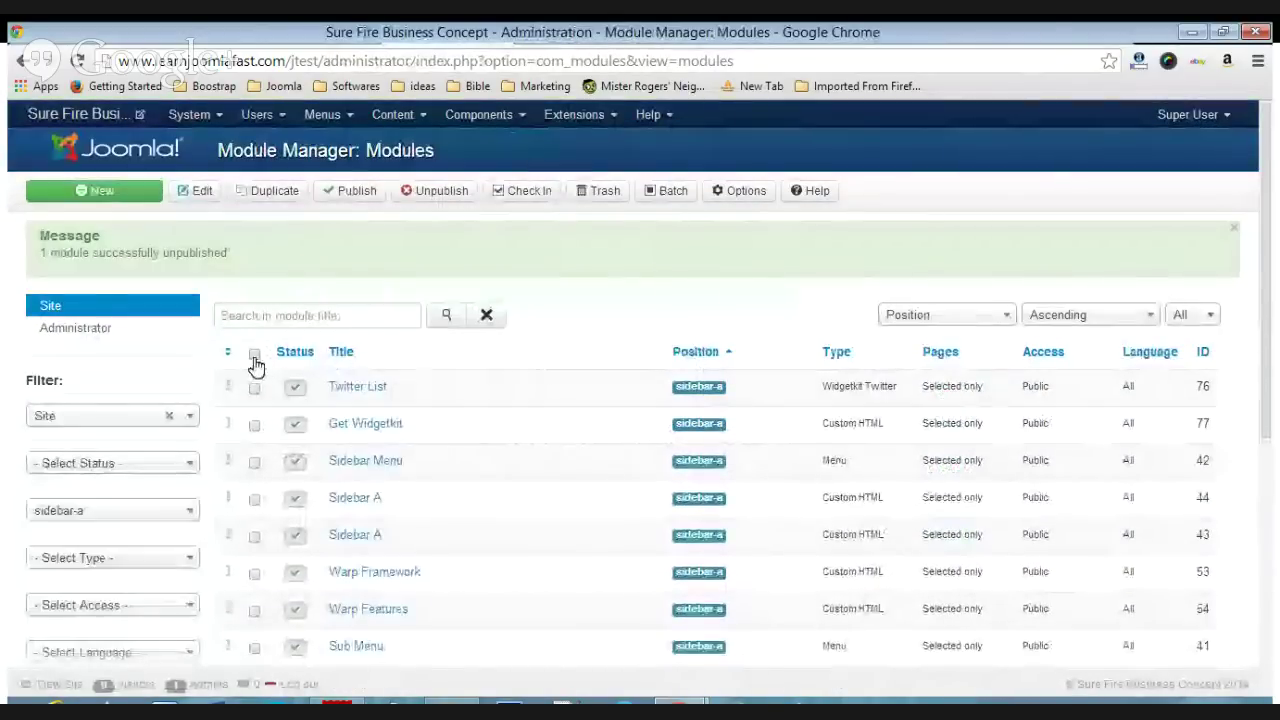
click(252, 356)
scroll(1023, 491, down, 5)
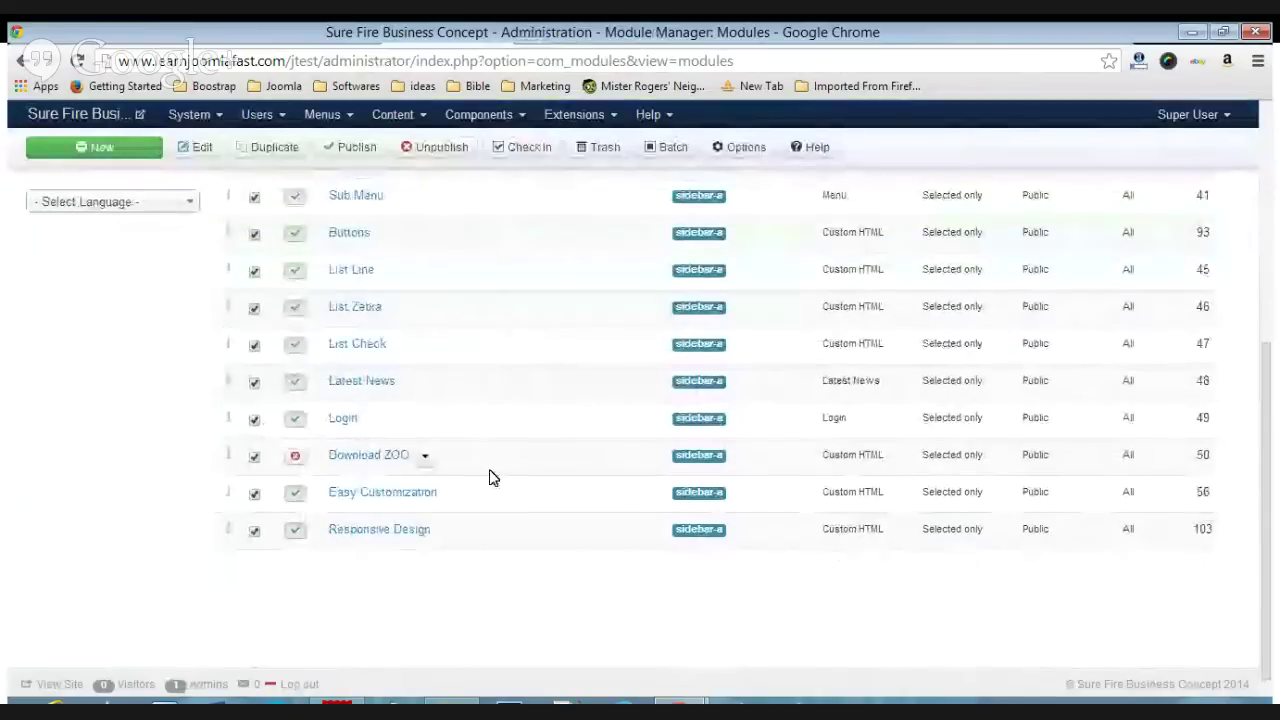
click(256, 420)
scroll(1268, 560, up, 5)
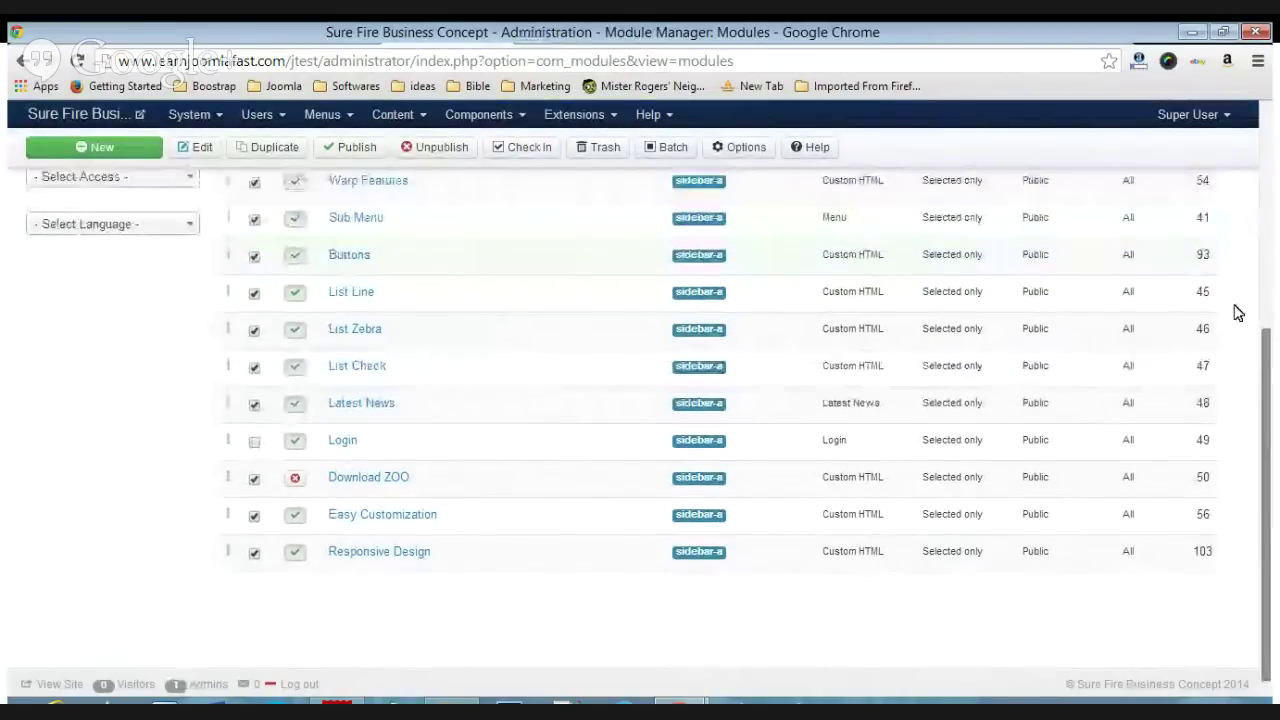
click(437, 192)
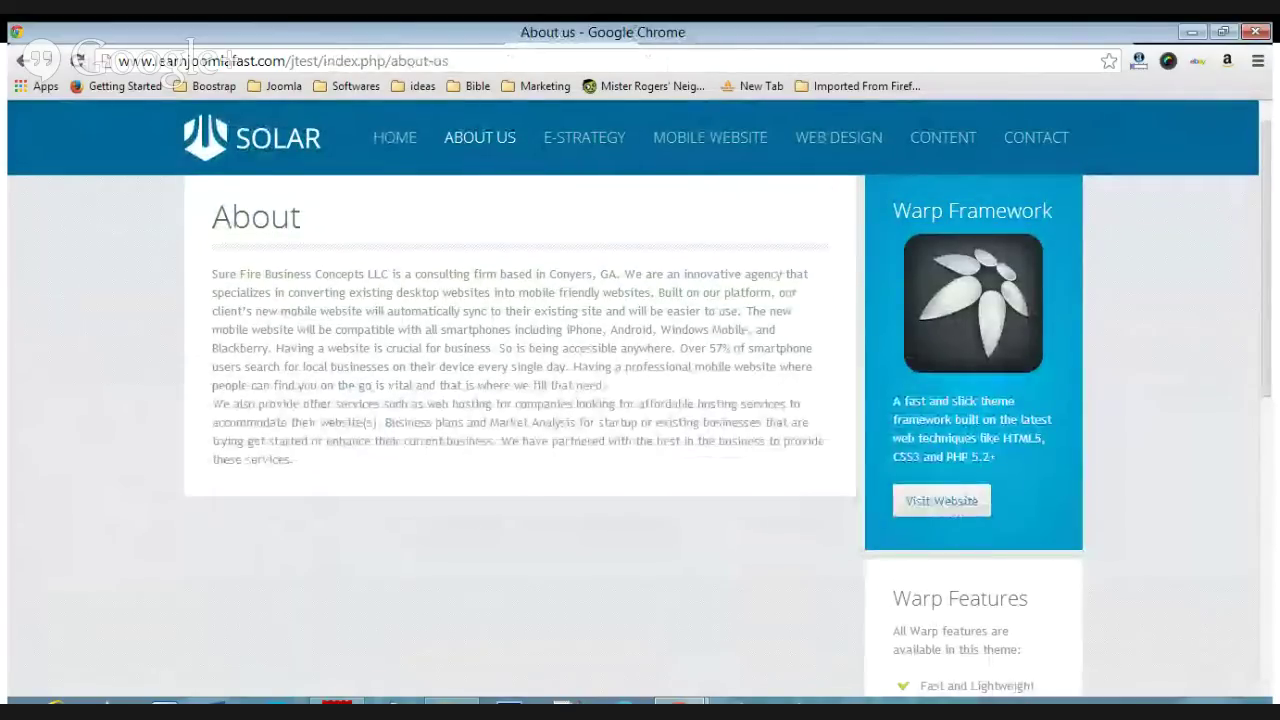
Reload the About us page to confirm the sidebar modules are gone.
key(F5)
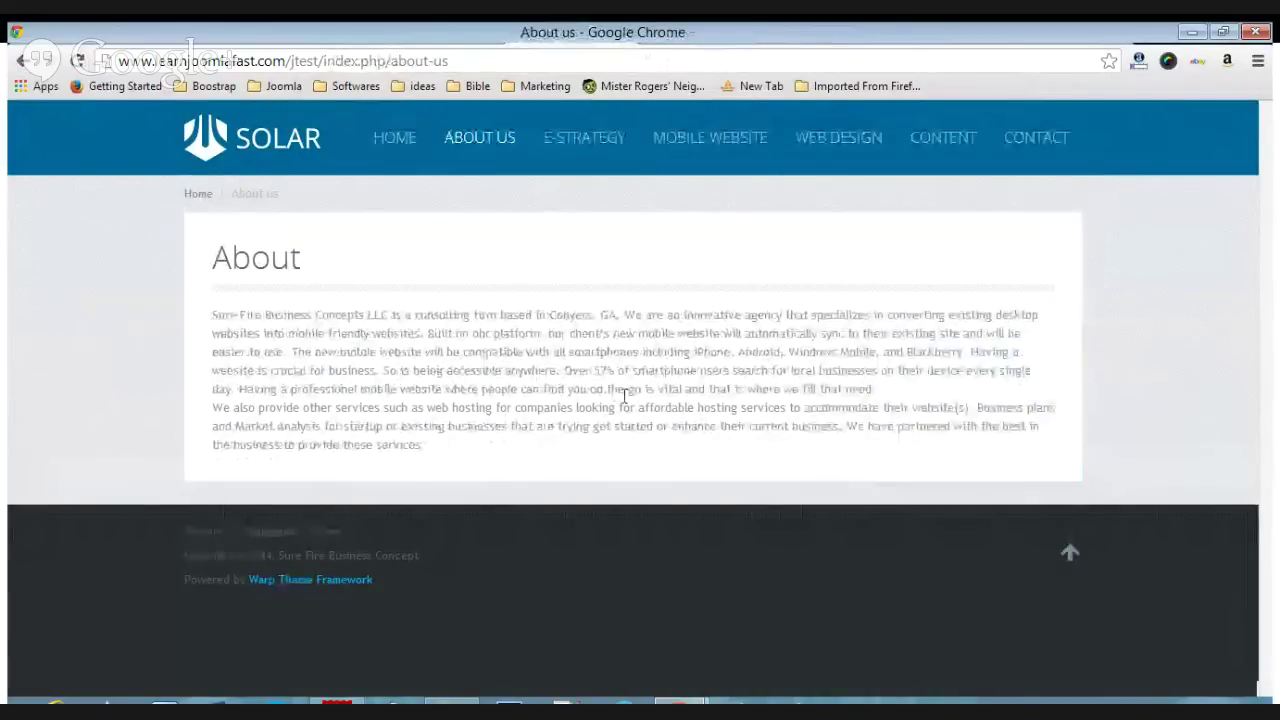
key(alt+Tab)
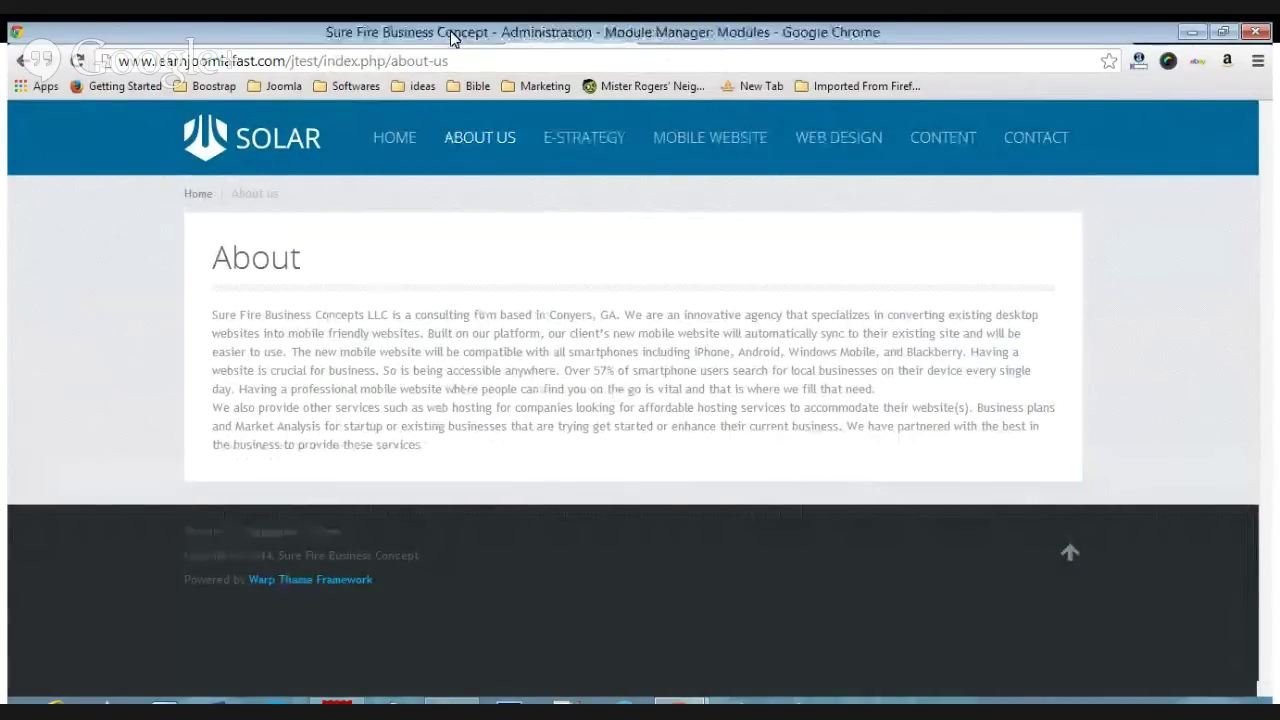
scroll(537, 512, down, 4)
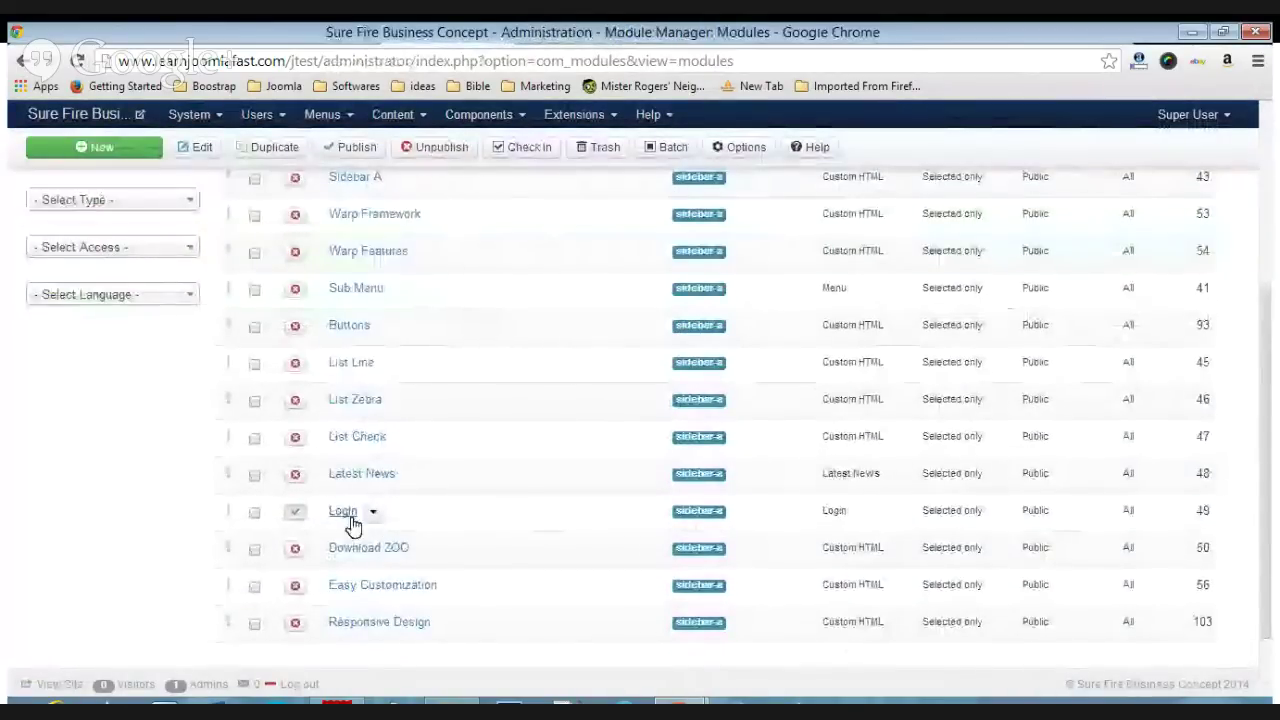
key(alt+Tab)
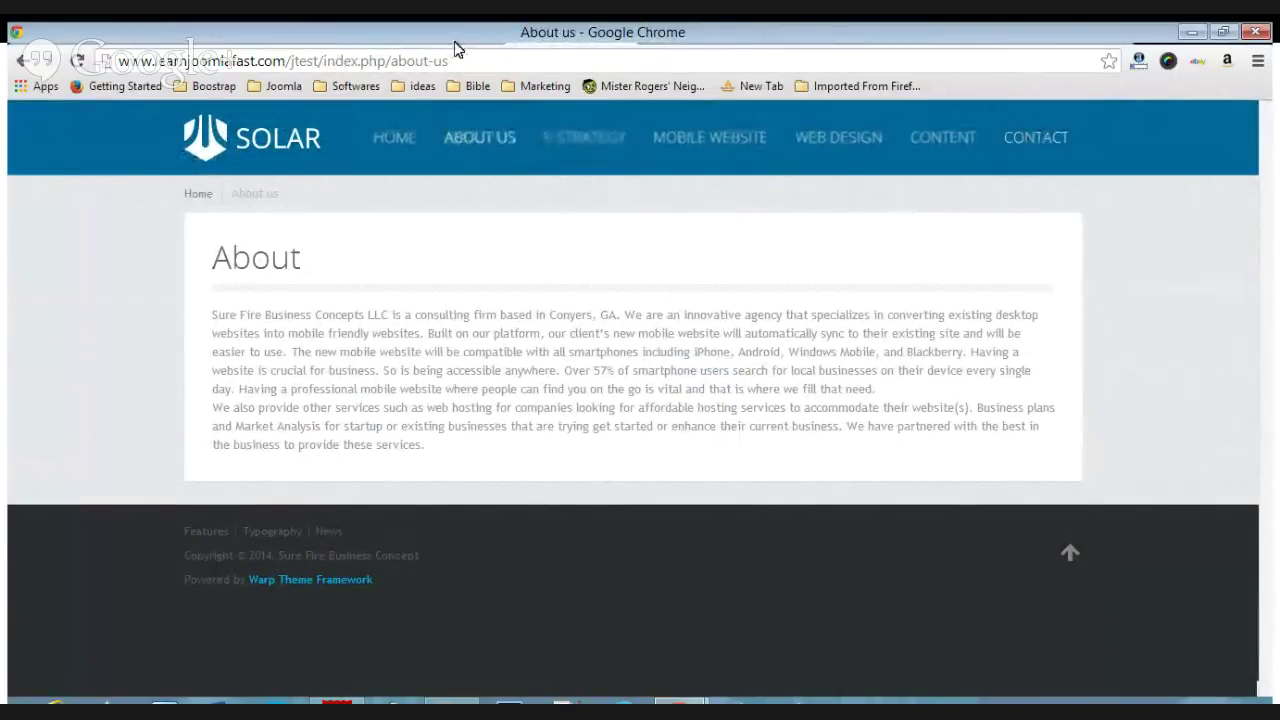
key(alt+Tab)
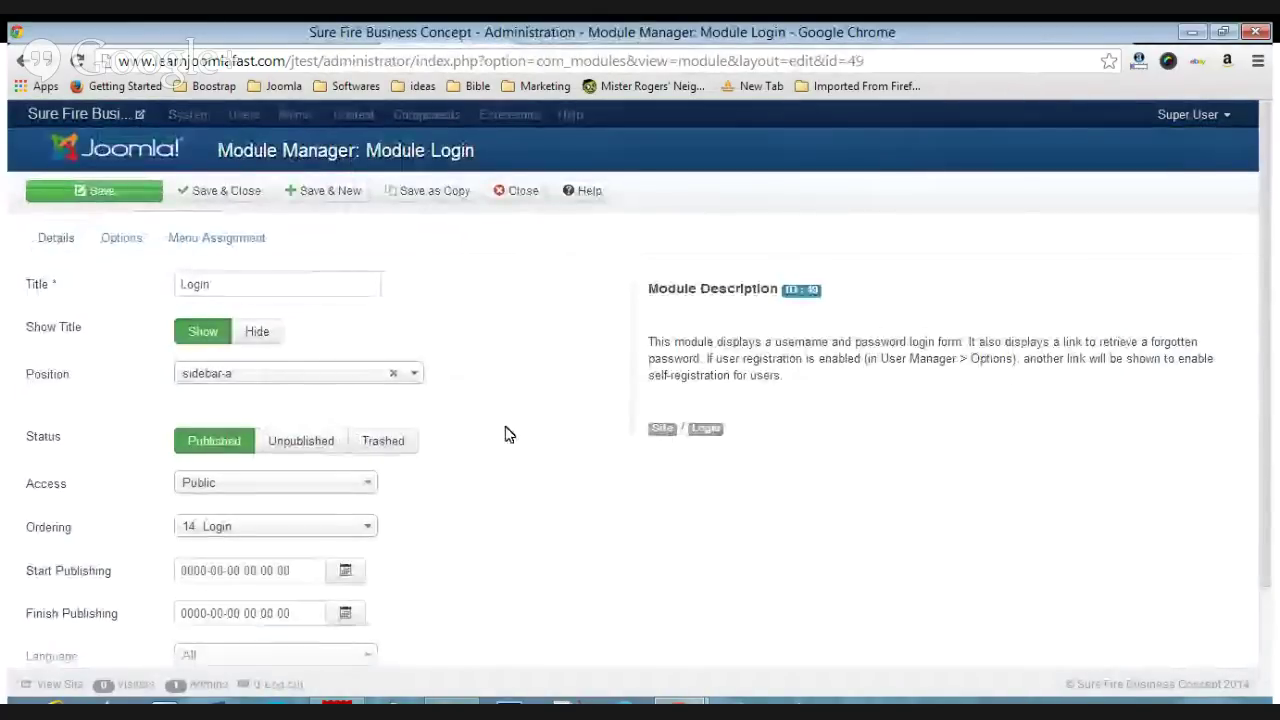
Assign the Login module to all menu items, save it, and view the login box on the home page.
click(220, 247)
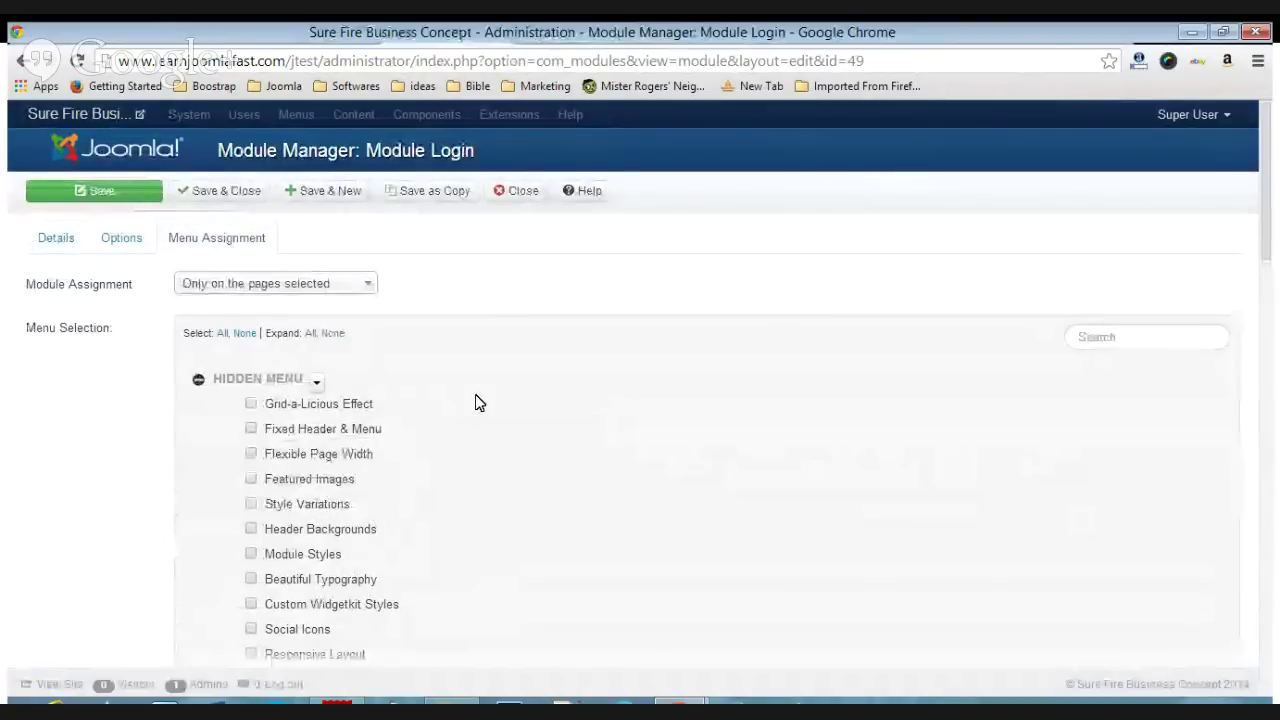
scroll(478, 402, down, 3)
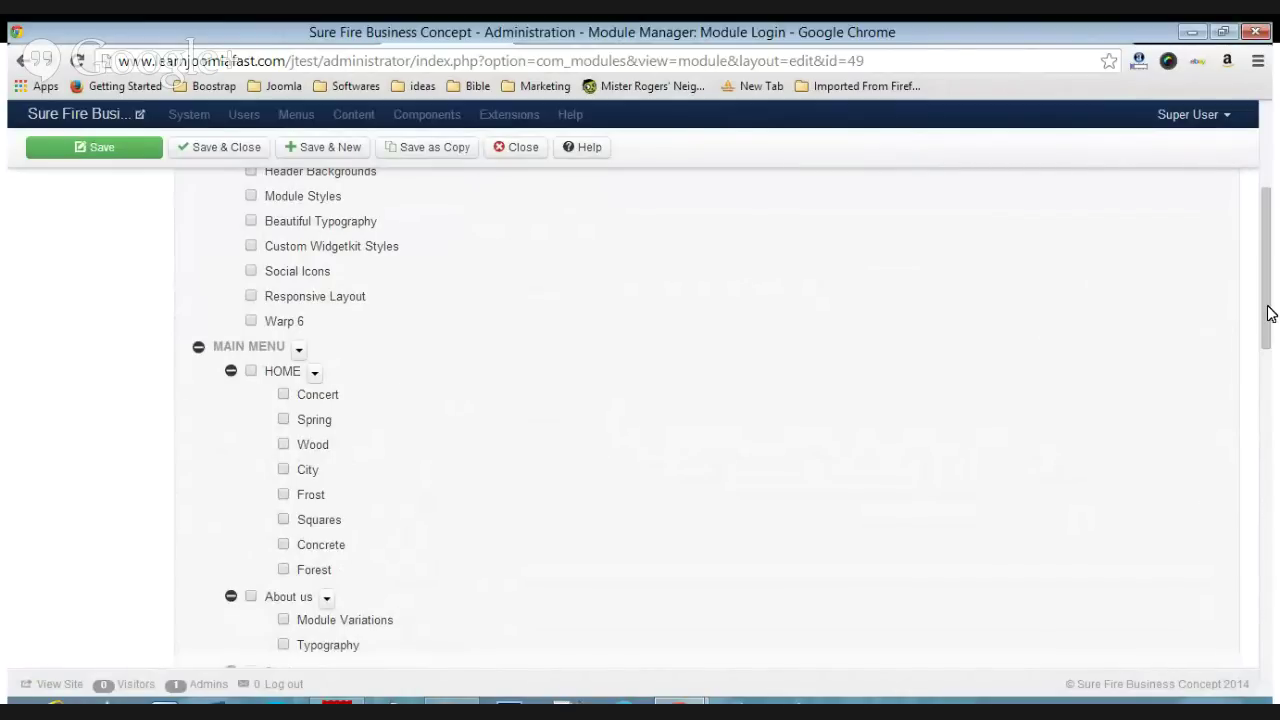
scroll(1262, 260, down, 1)
scroll(335, 352, up, 5)
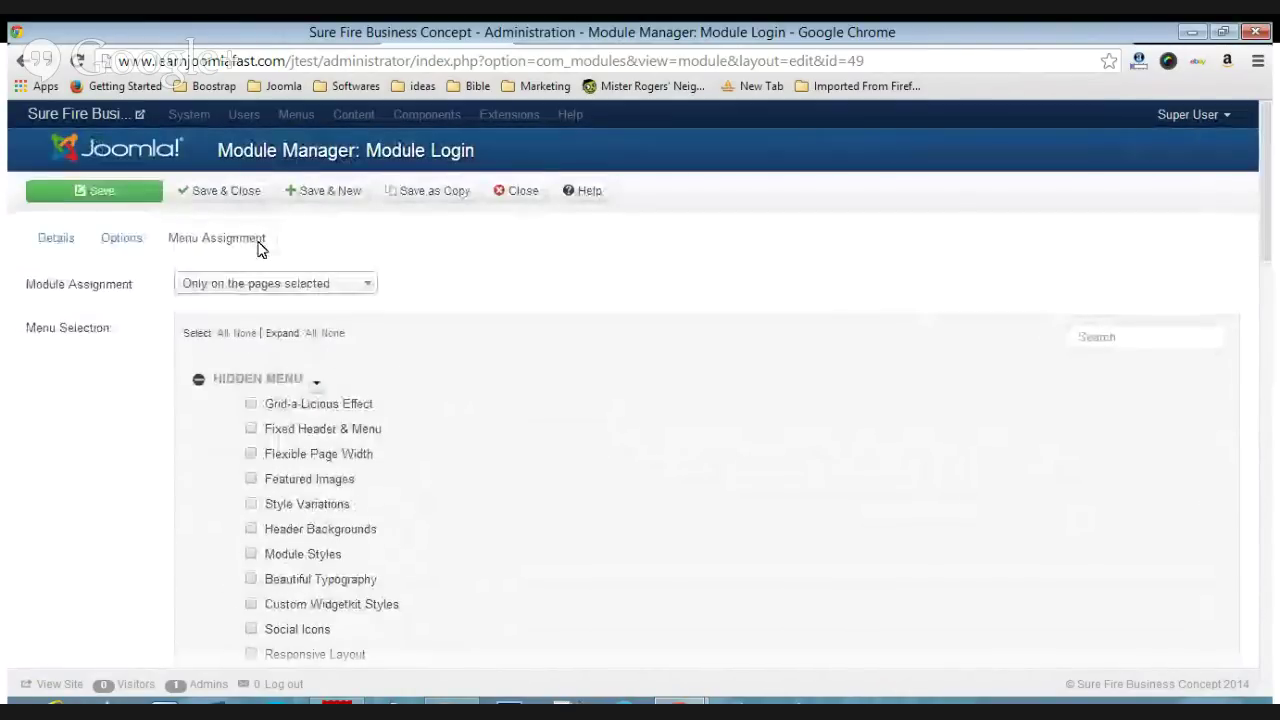
drag(1266, 243, 1272, 418)
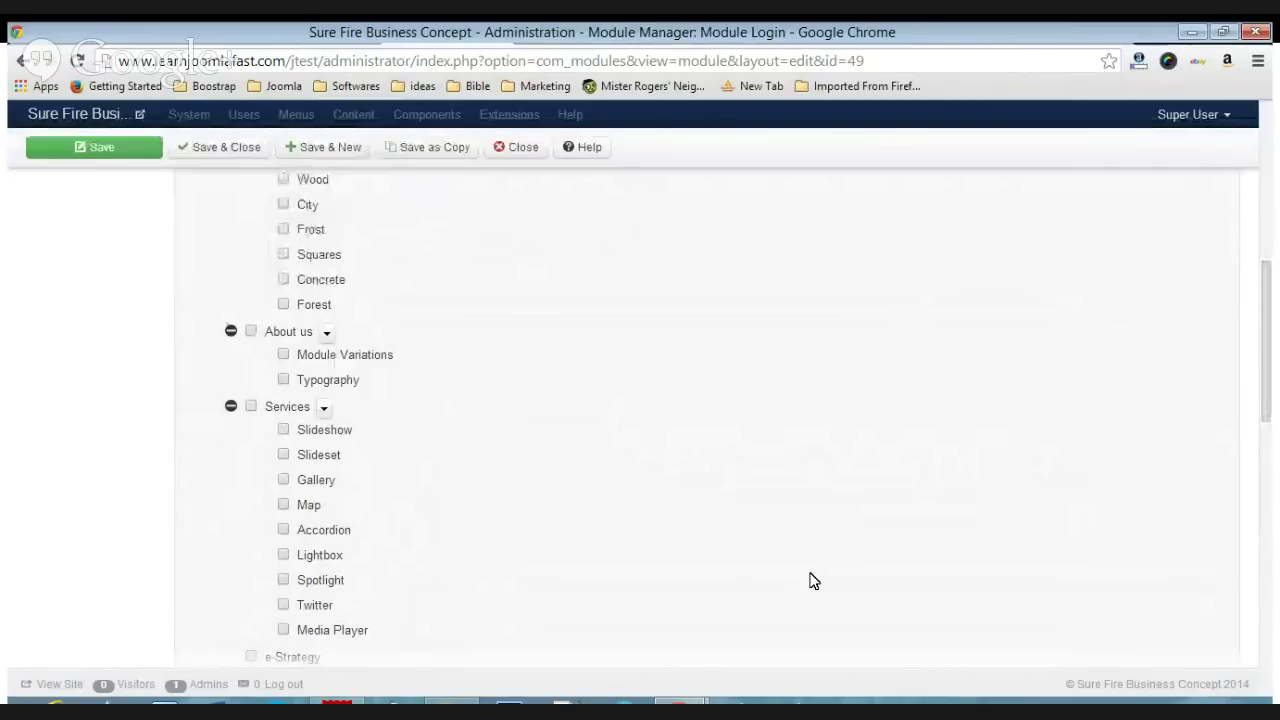
drag(1258, 400, 1273, 204)
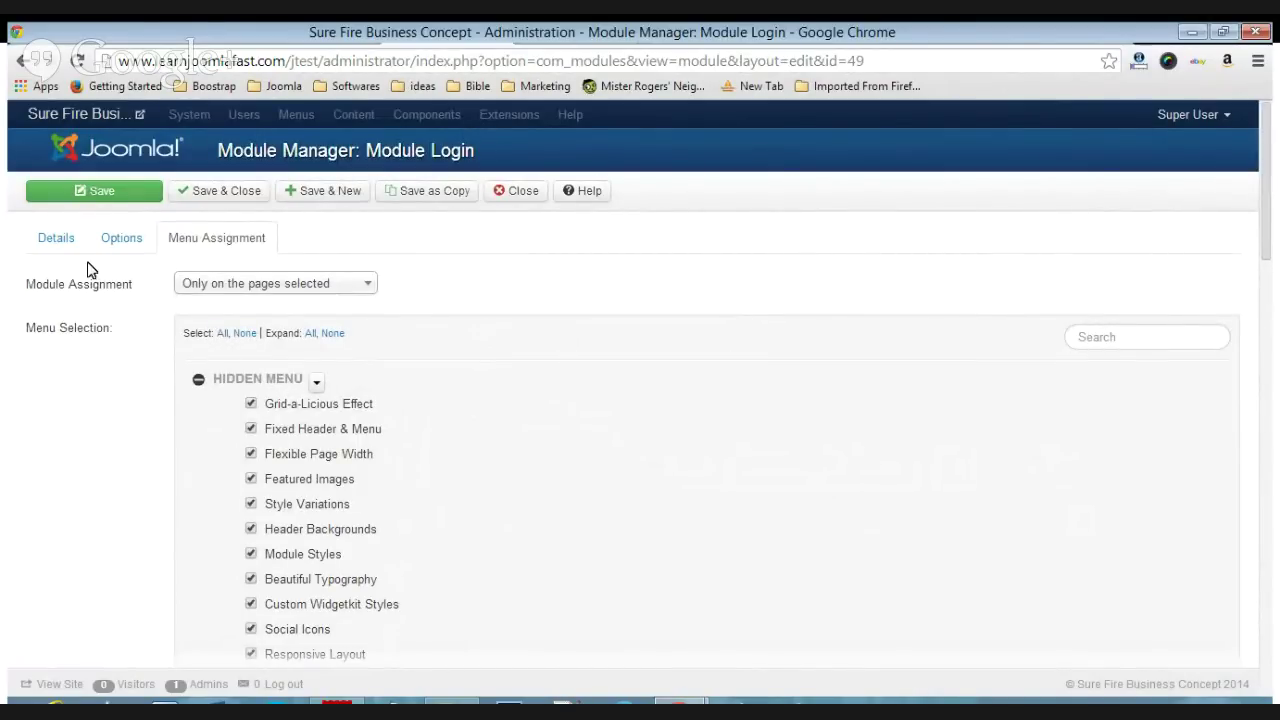
click(42, 237)
click(125, 199)
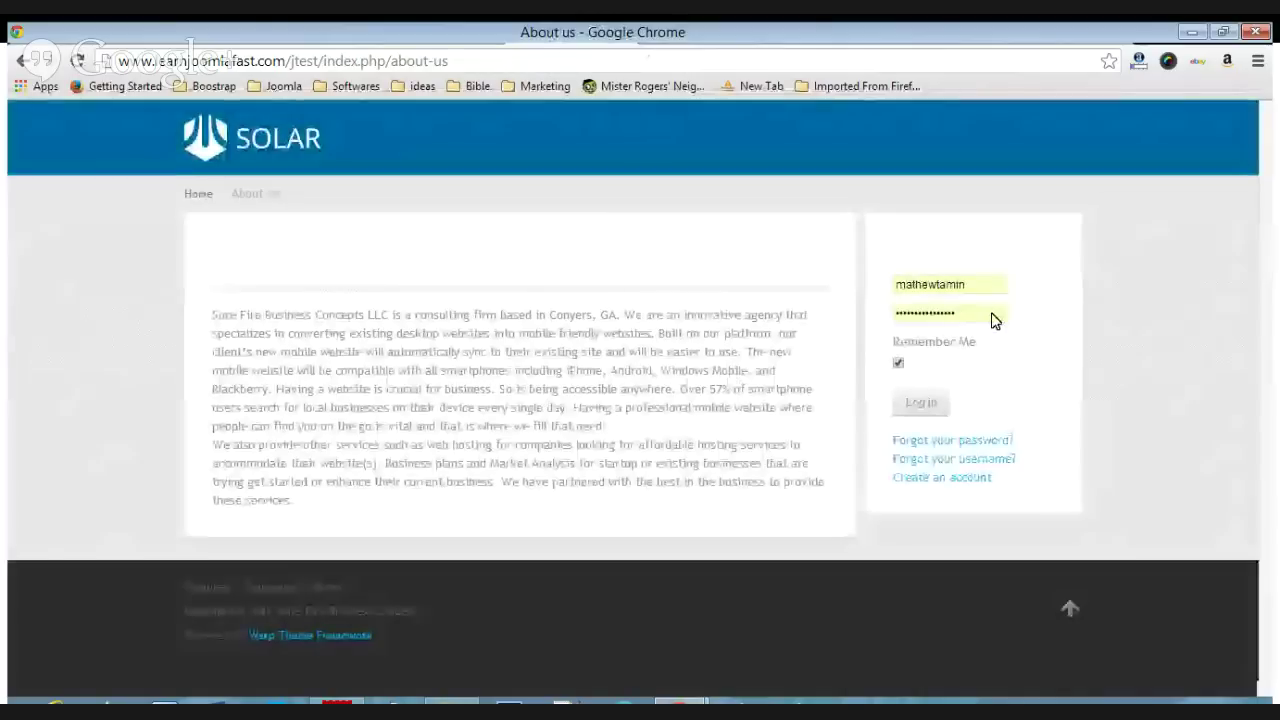
click(1000, 285)
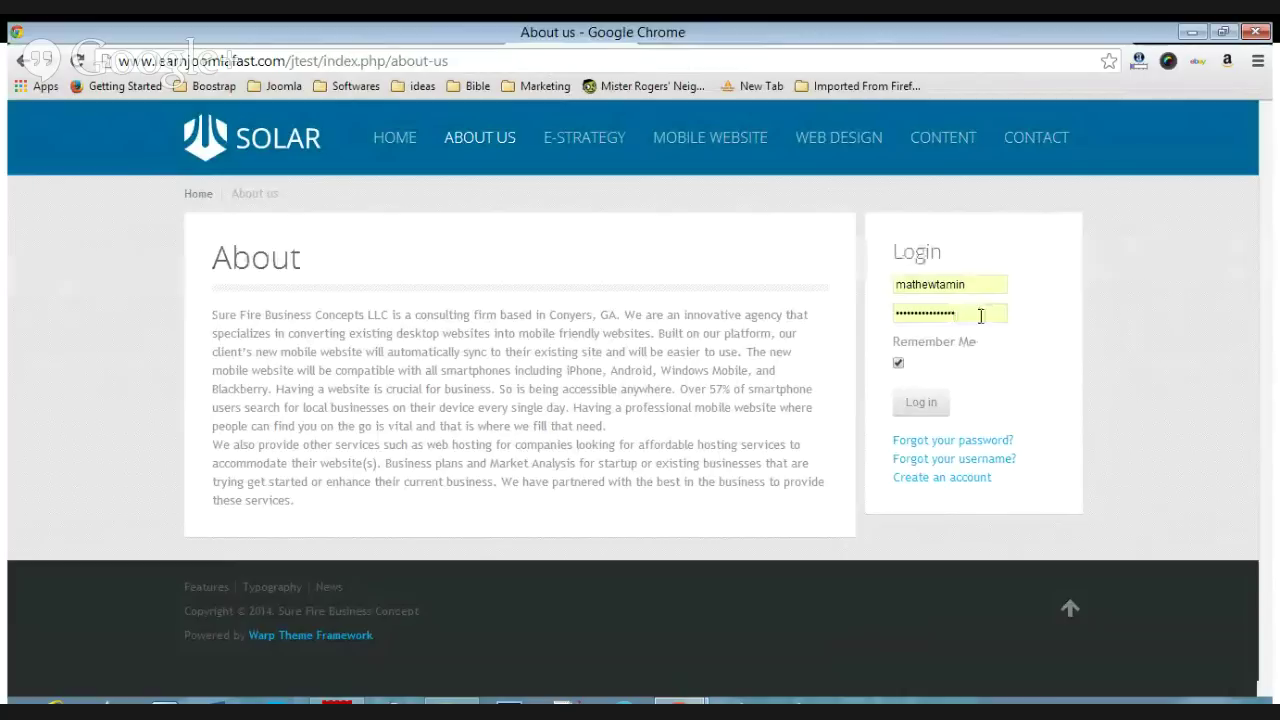
click(377, 147)
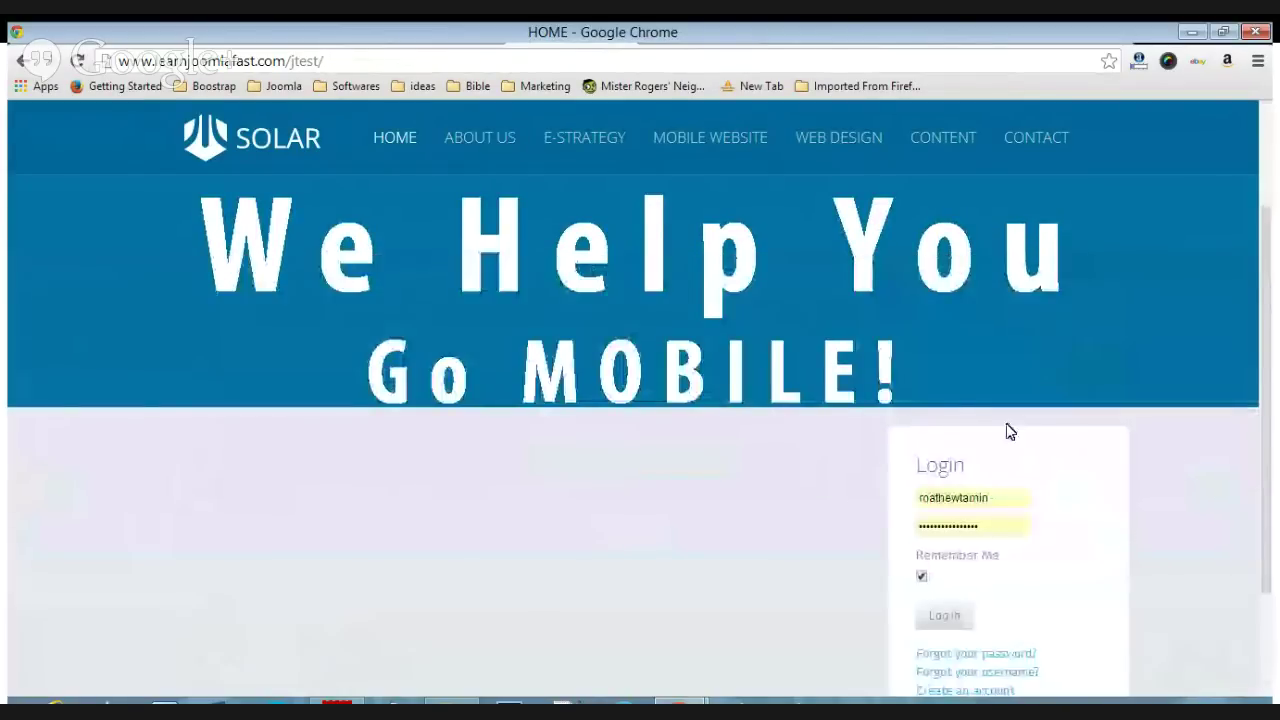
Review the About us article on the live site, then save and close the Login module.
click(472, 137)
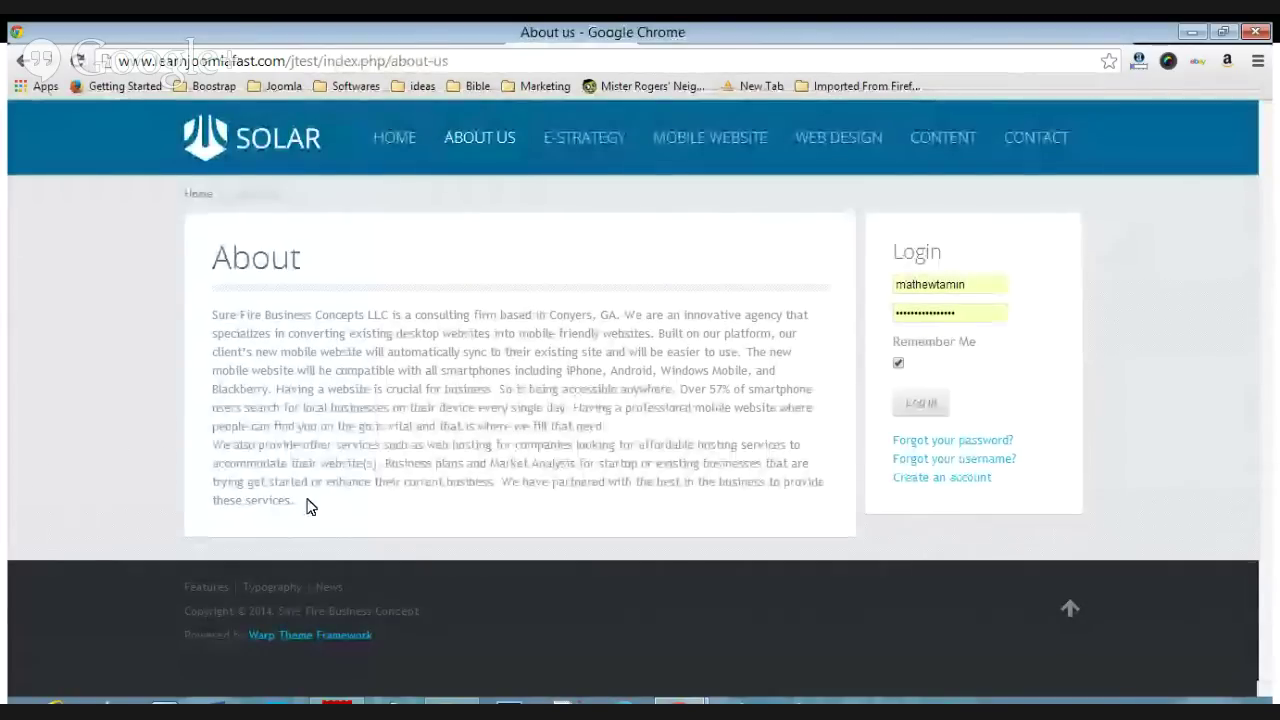
drag(307, 508, 212, 315)
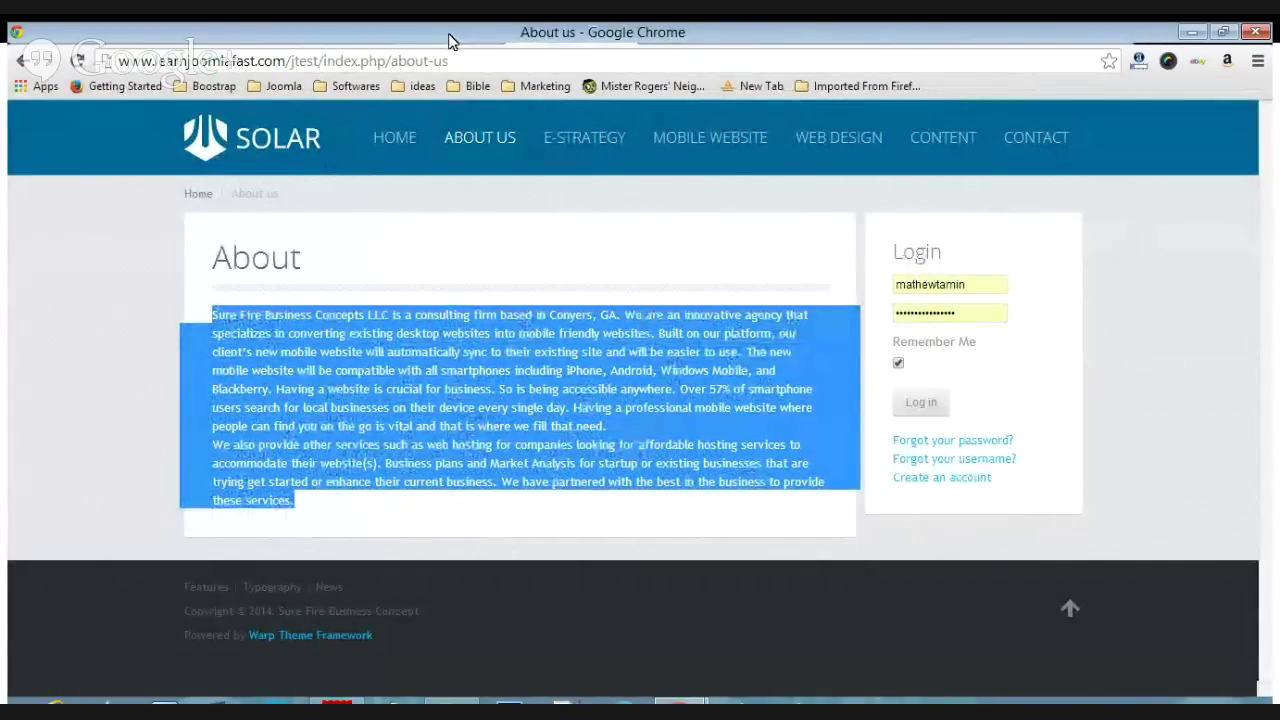
key(alt+Tab)
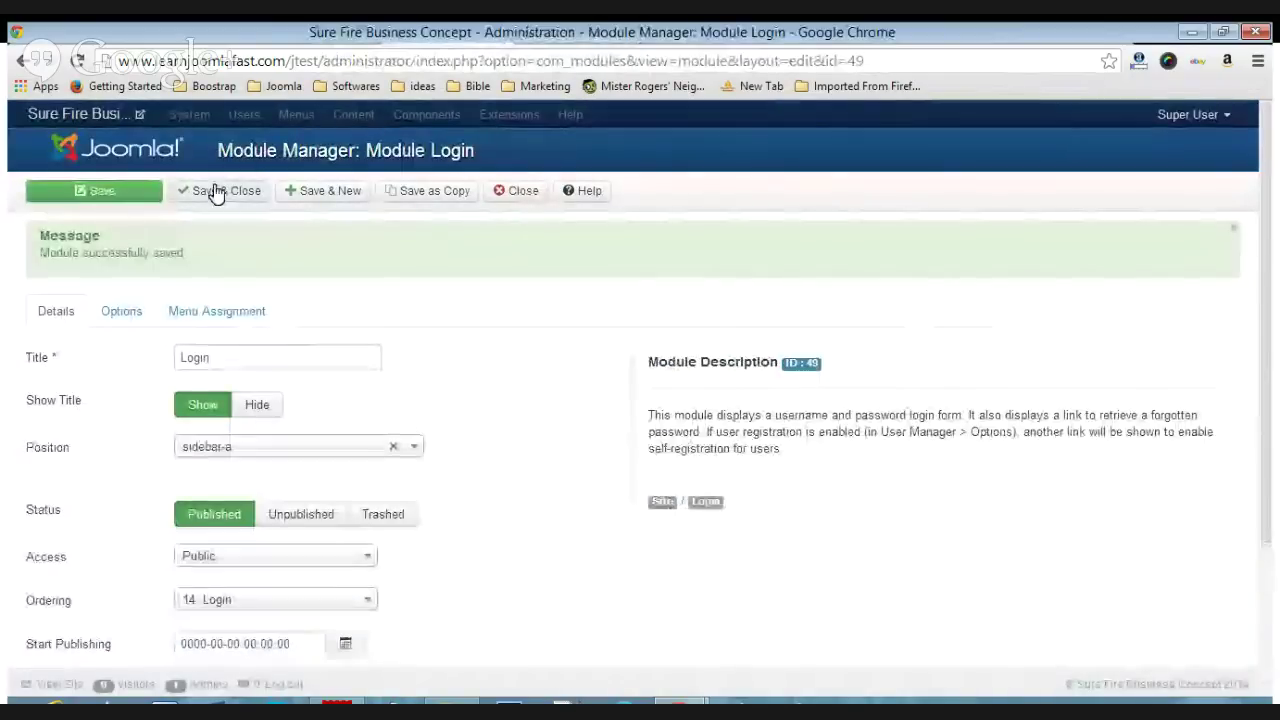
click(226, 196)
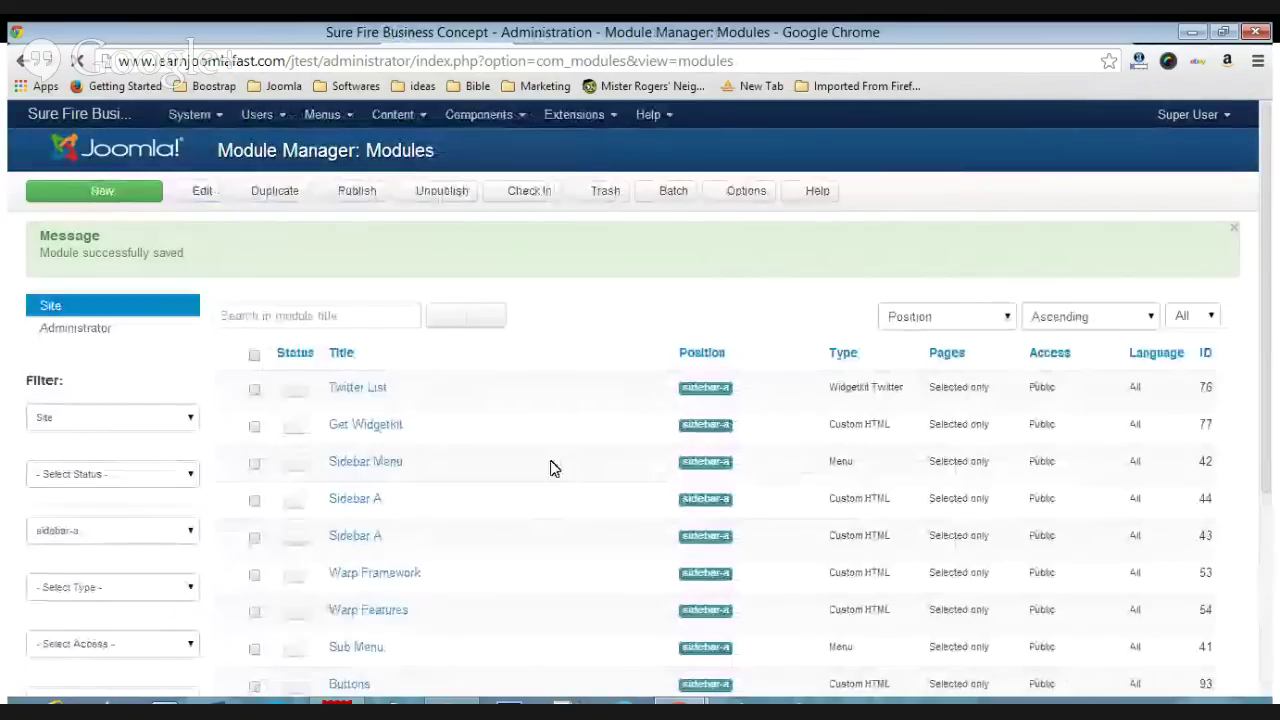
Change the Main Menu's HOME item to a Single Article showing About, and save it.
click(325, 122)
click(340, 188)
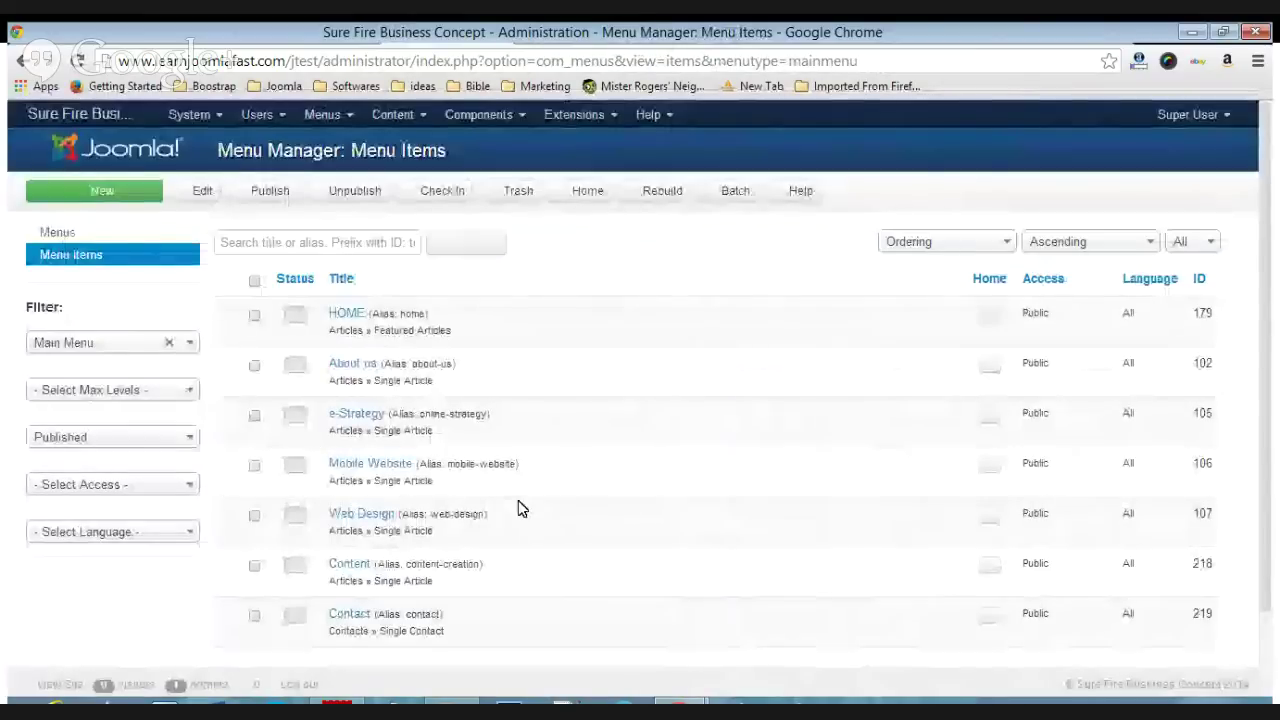
click(345, 316)
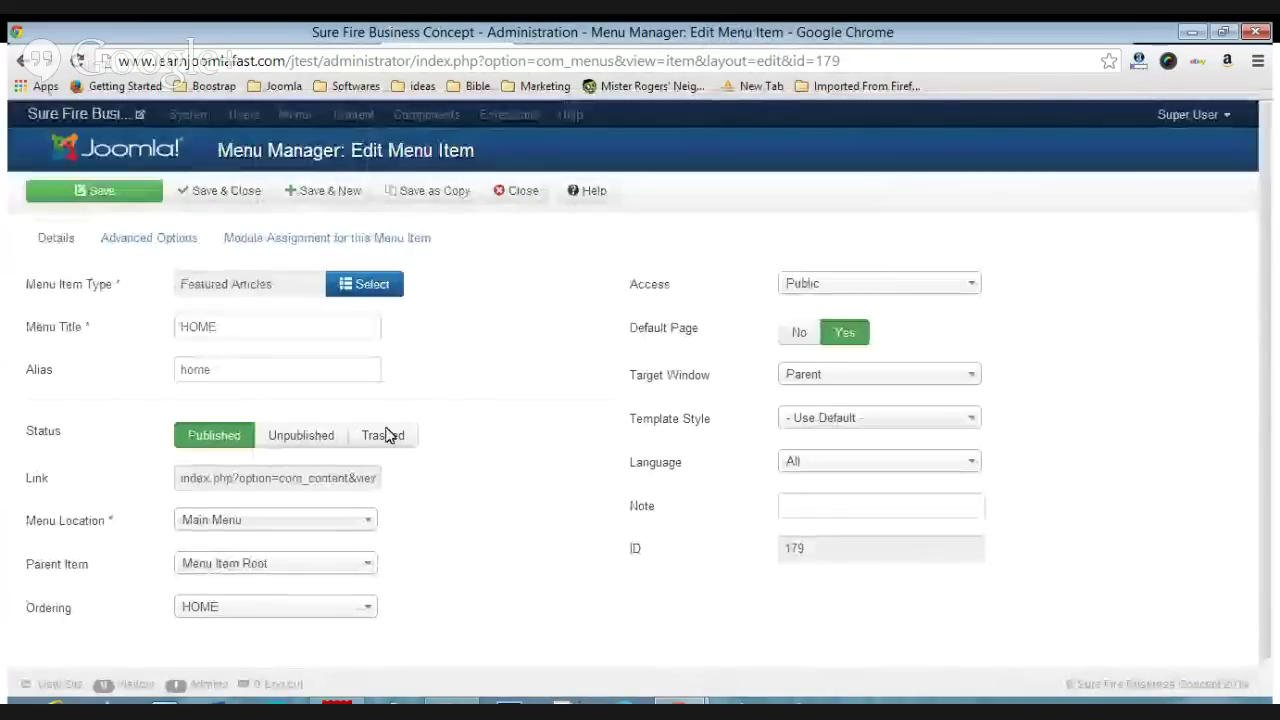
click(355, 304)
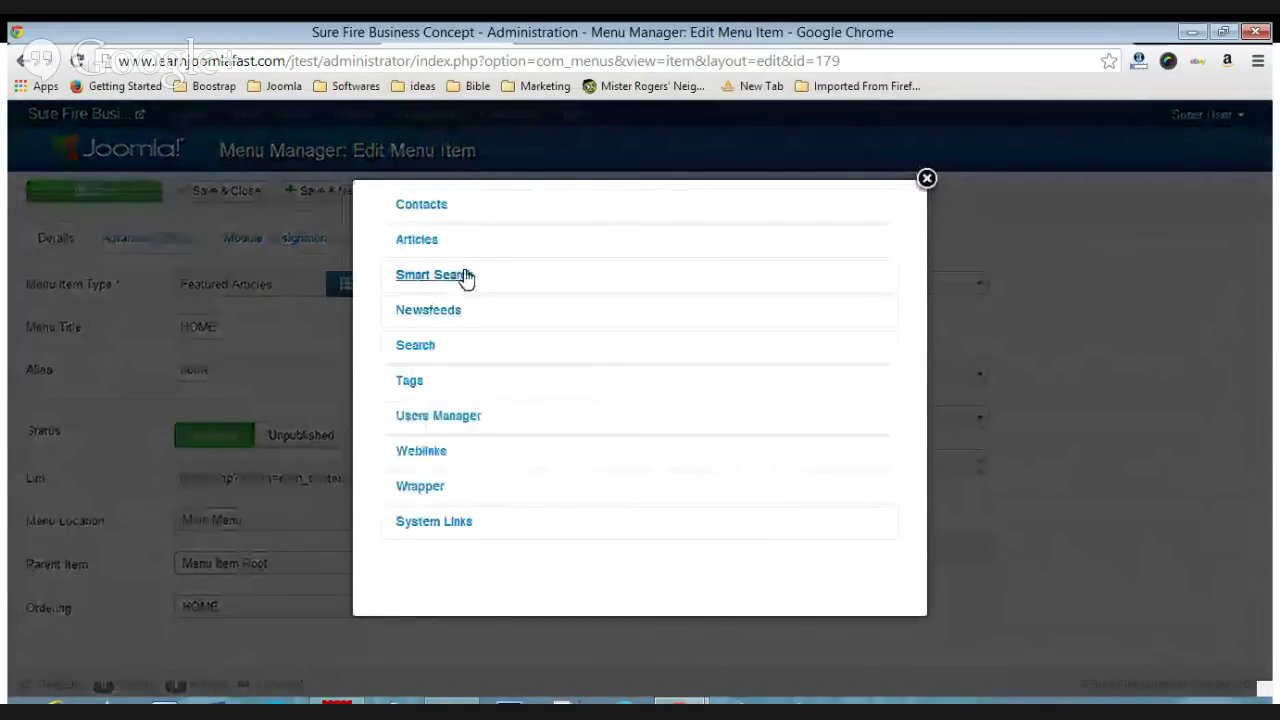
click(426, 242)
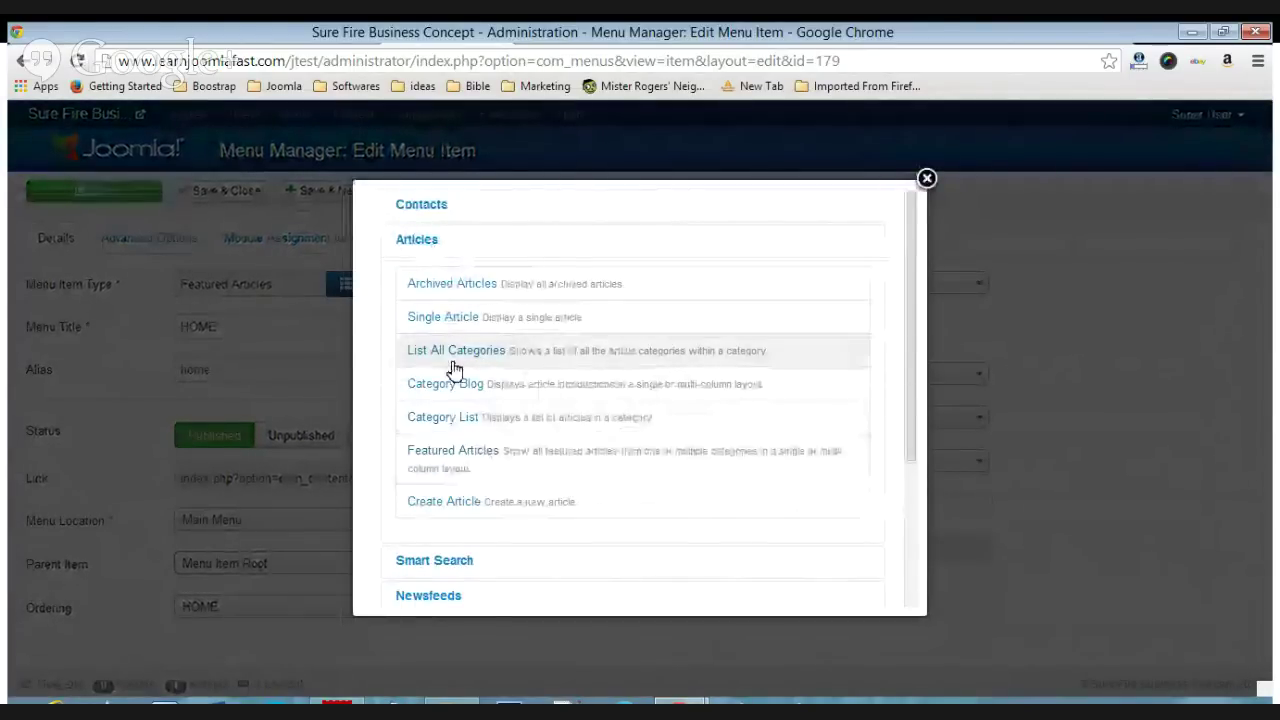
click(443, 317)
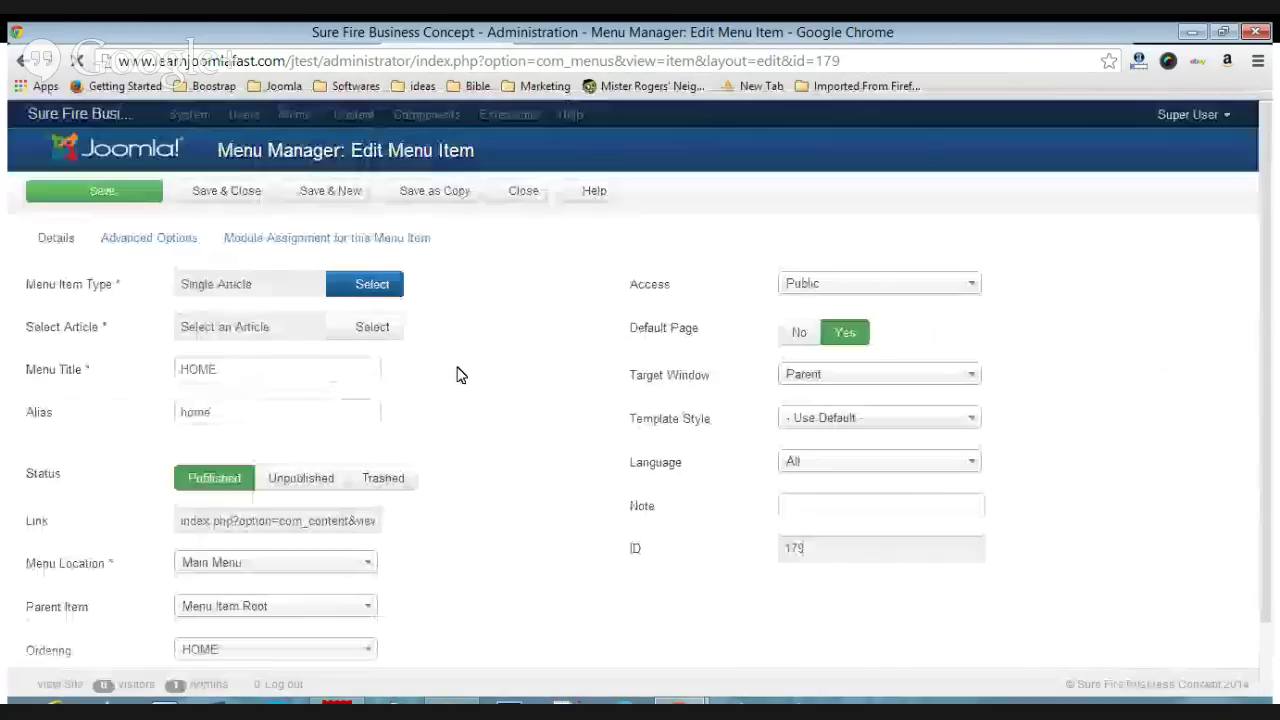
click(376, 332)
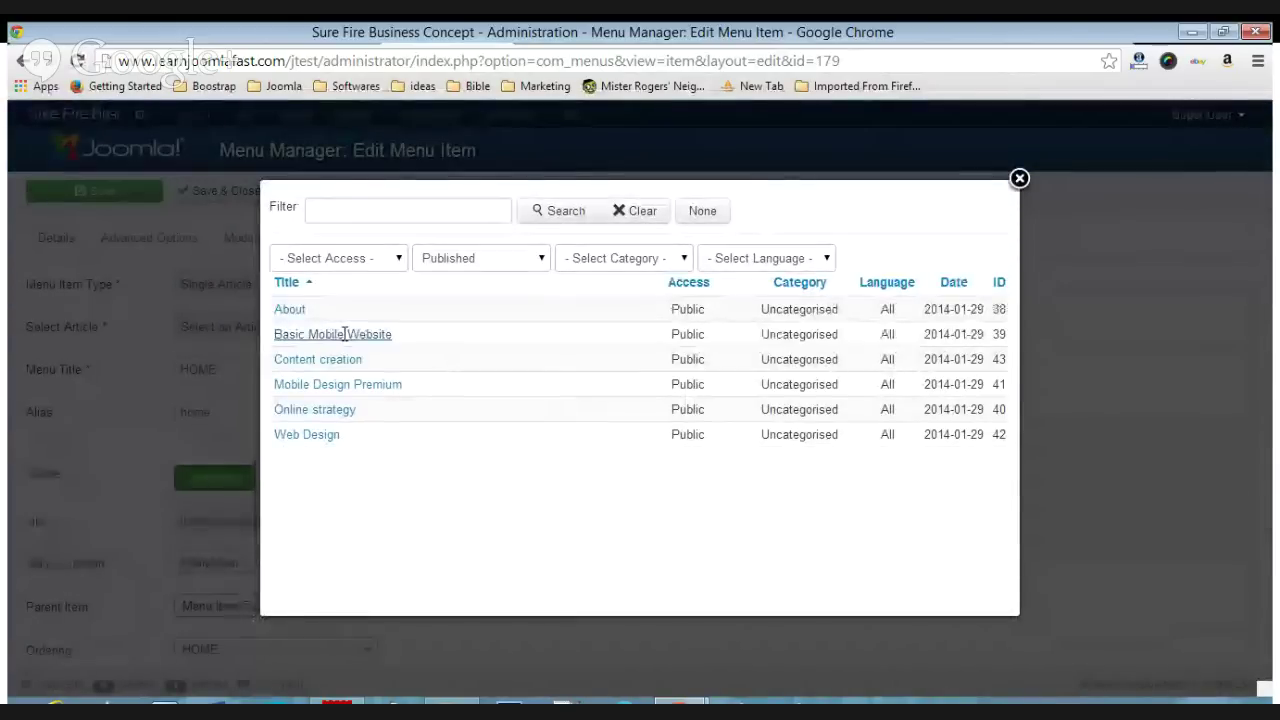
click(290, 310)
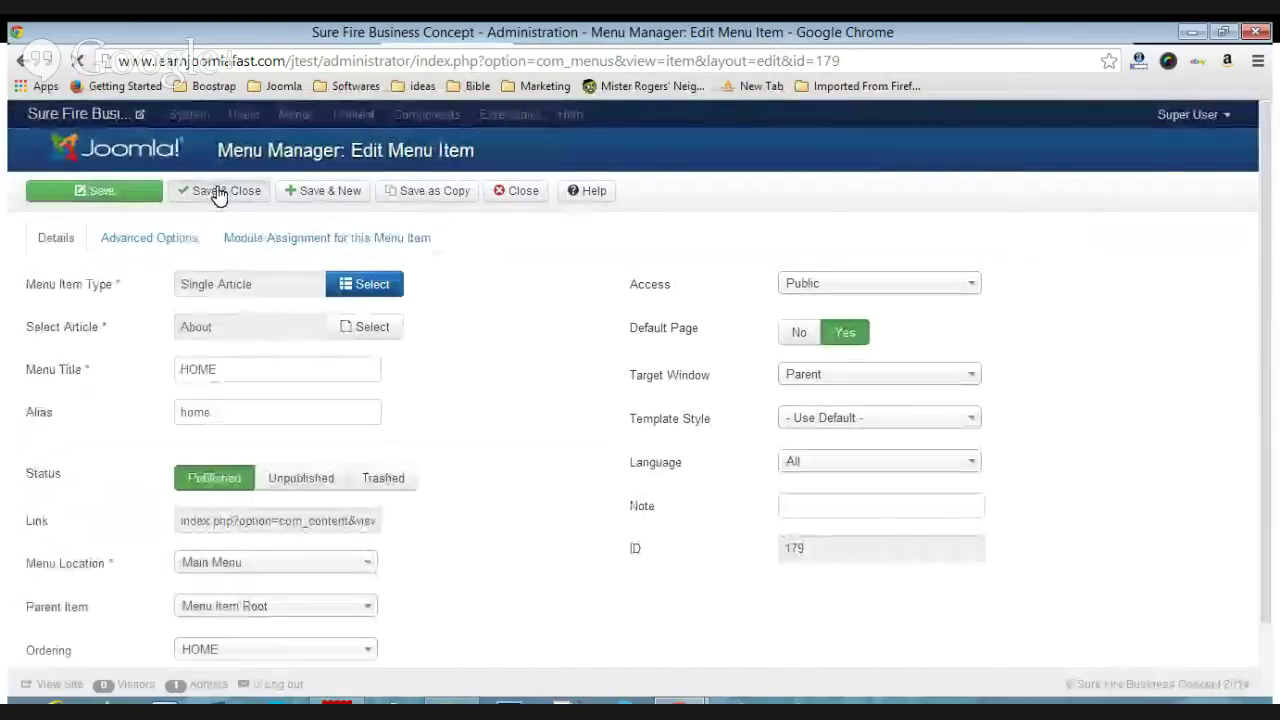
click(220, 190)
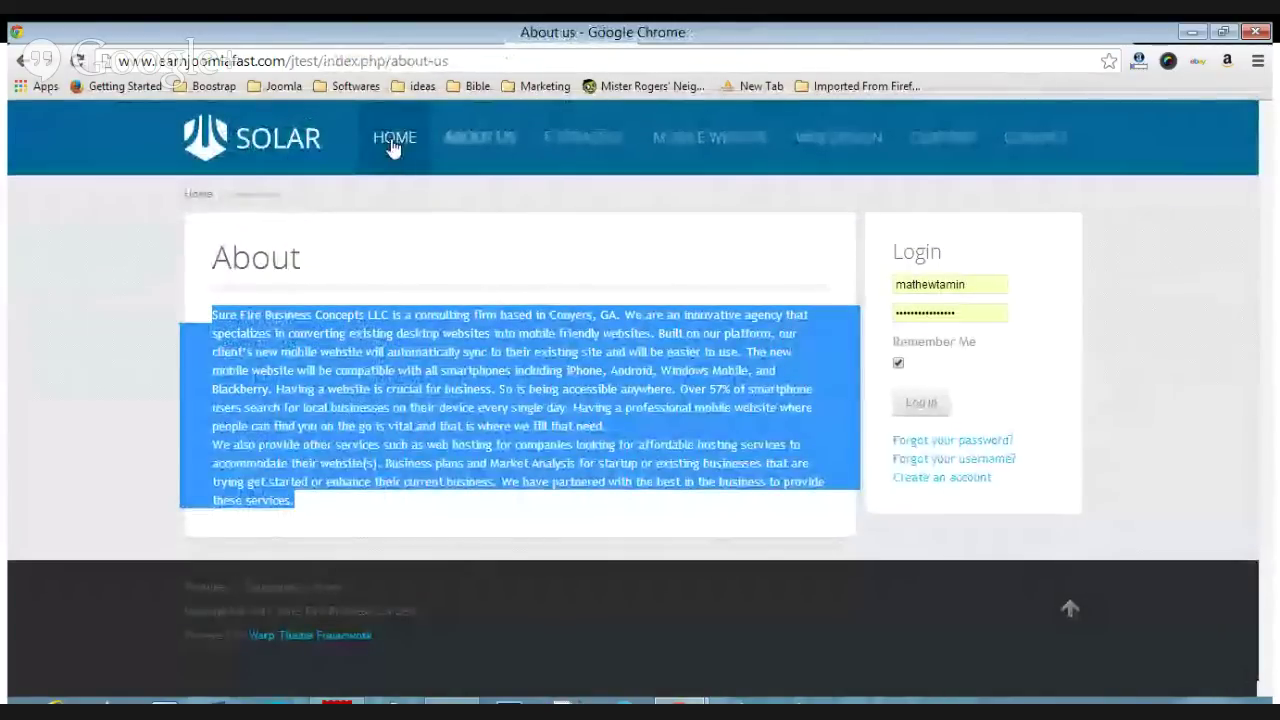
Check the live home page and its slideshow, then return to the admin Menu Items list.
click(391, 140)
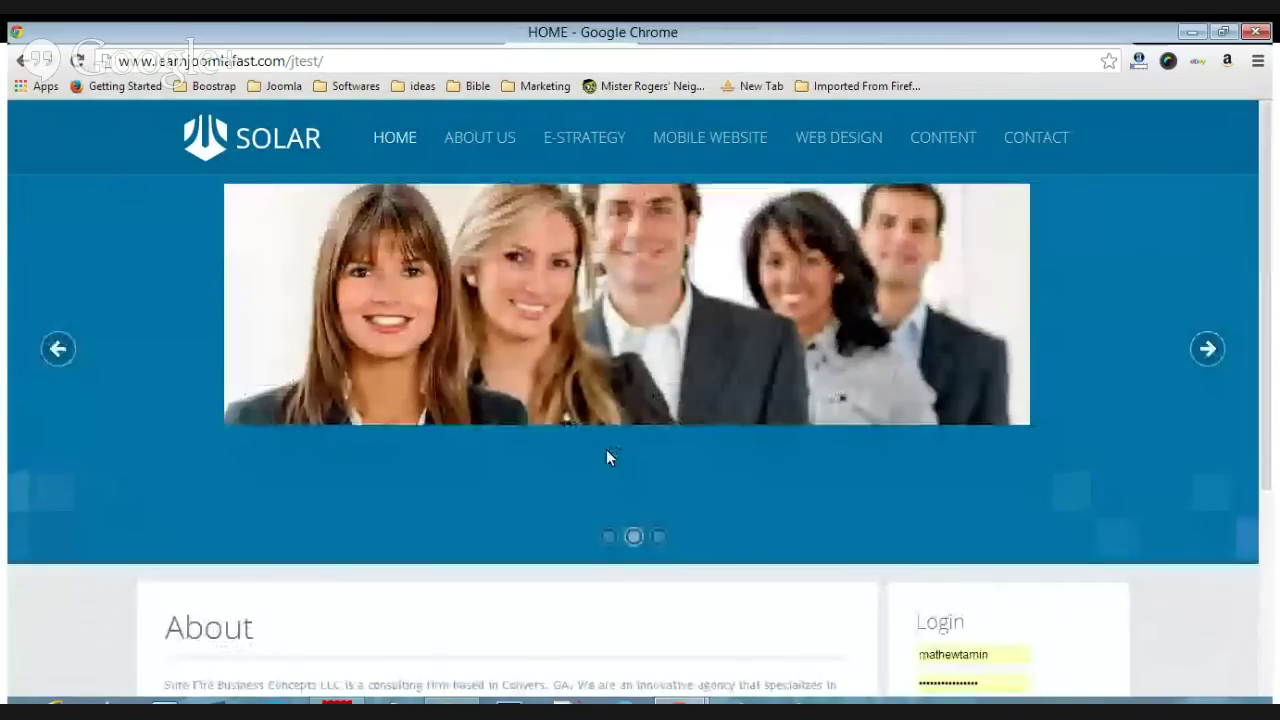
click(1206, 349)
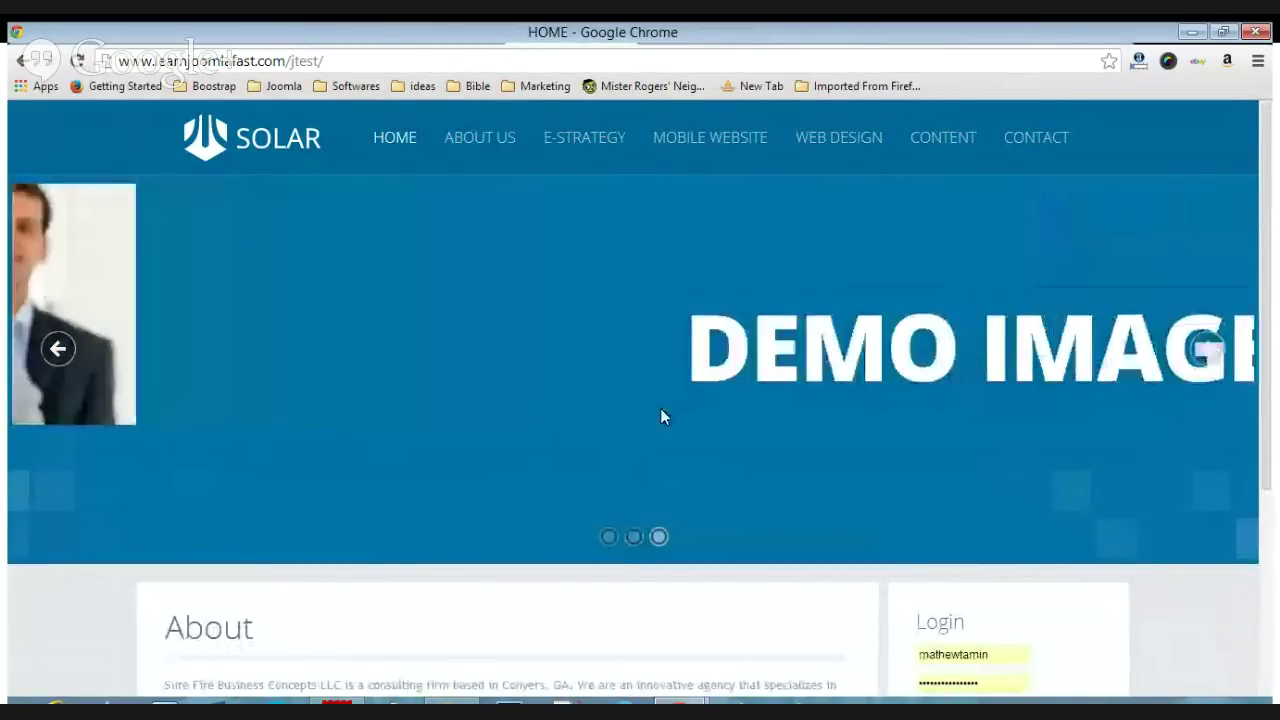
click(60, 352)
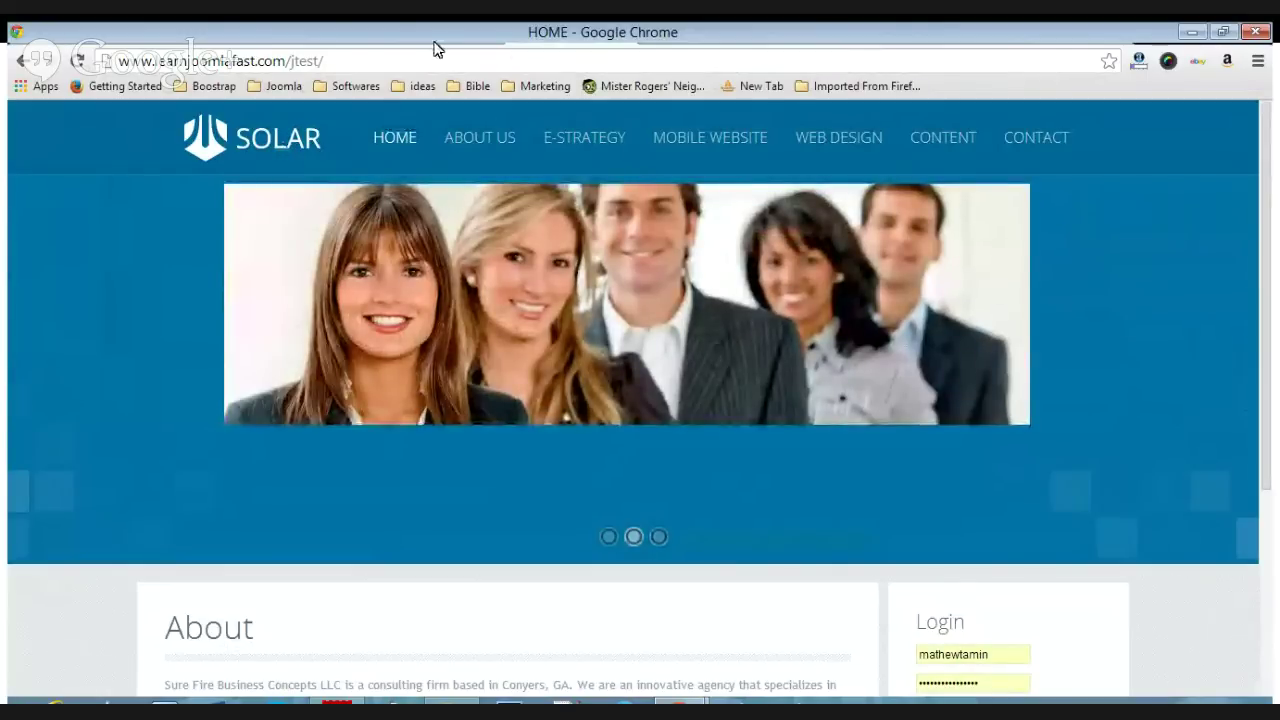
key(alt+Tab)
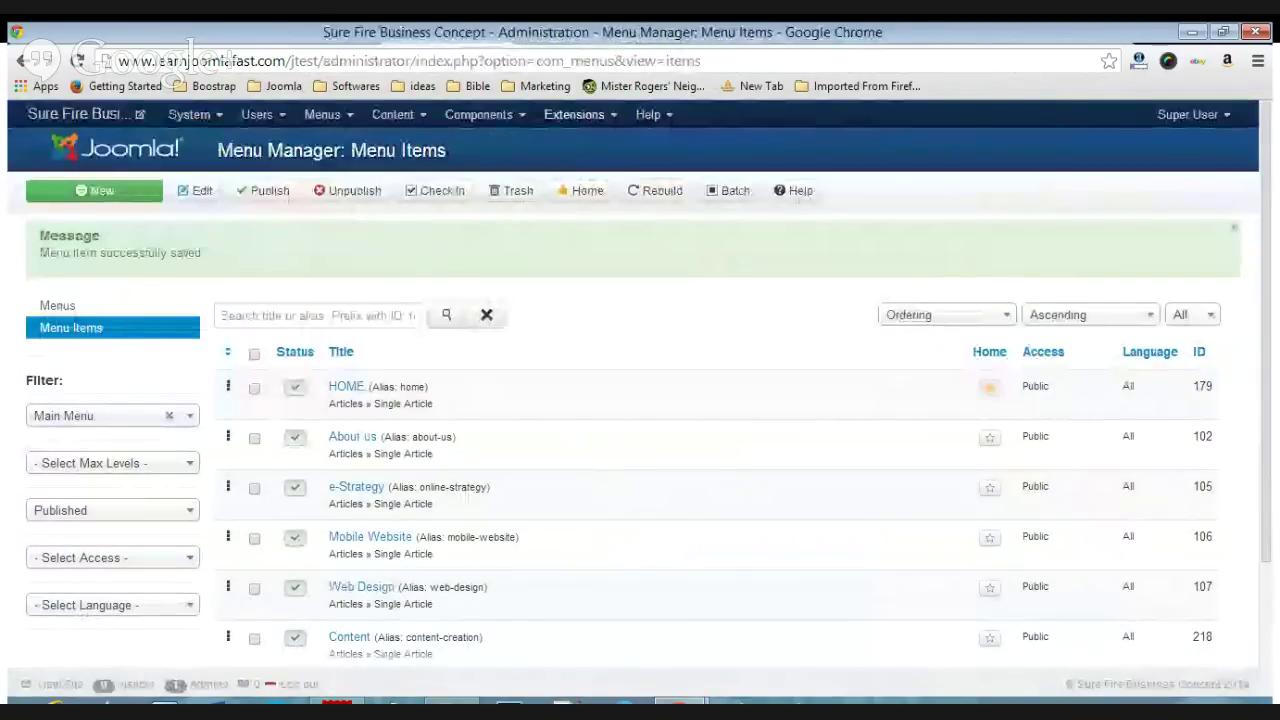
Open the Module Manager and filter it to the 'logo' position so only the Logo module shows.
key(alt+Tab)
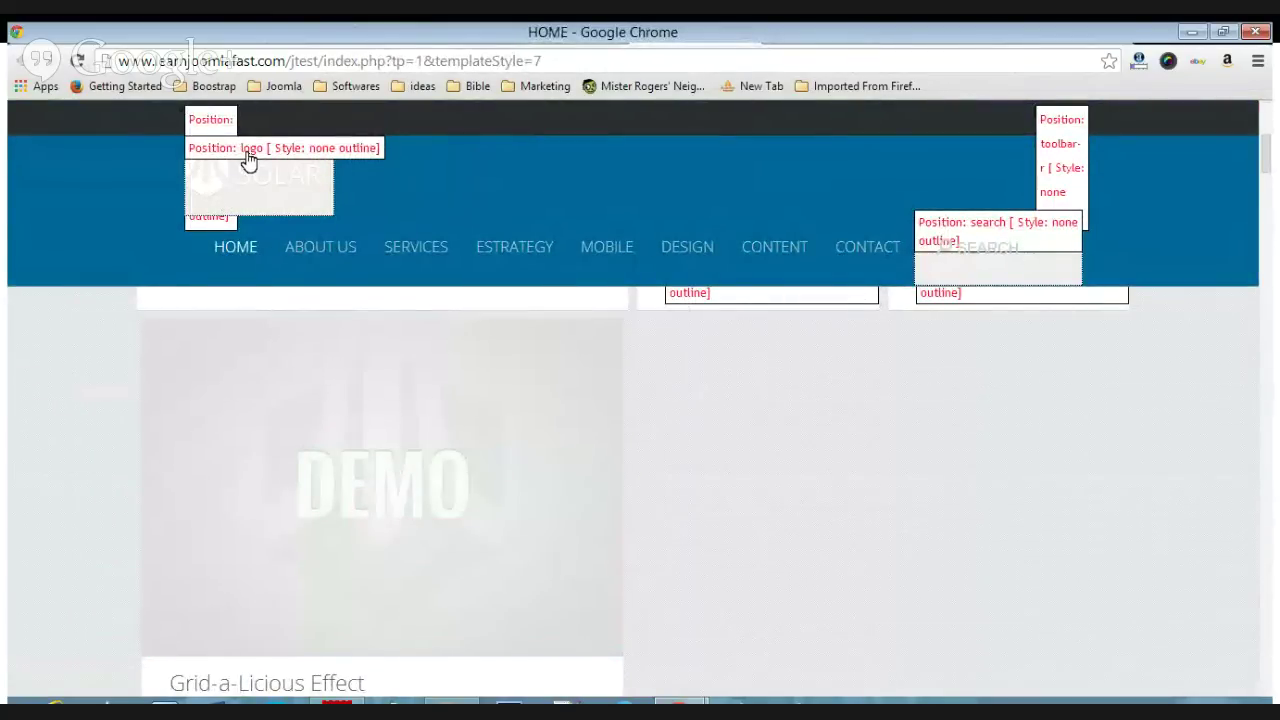
key(alt+Tab)
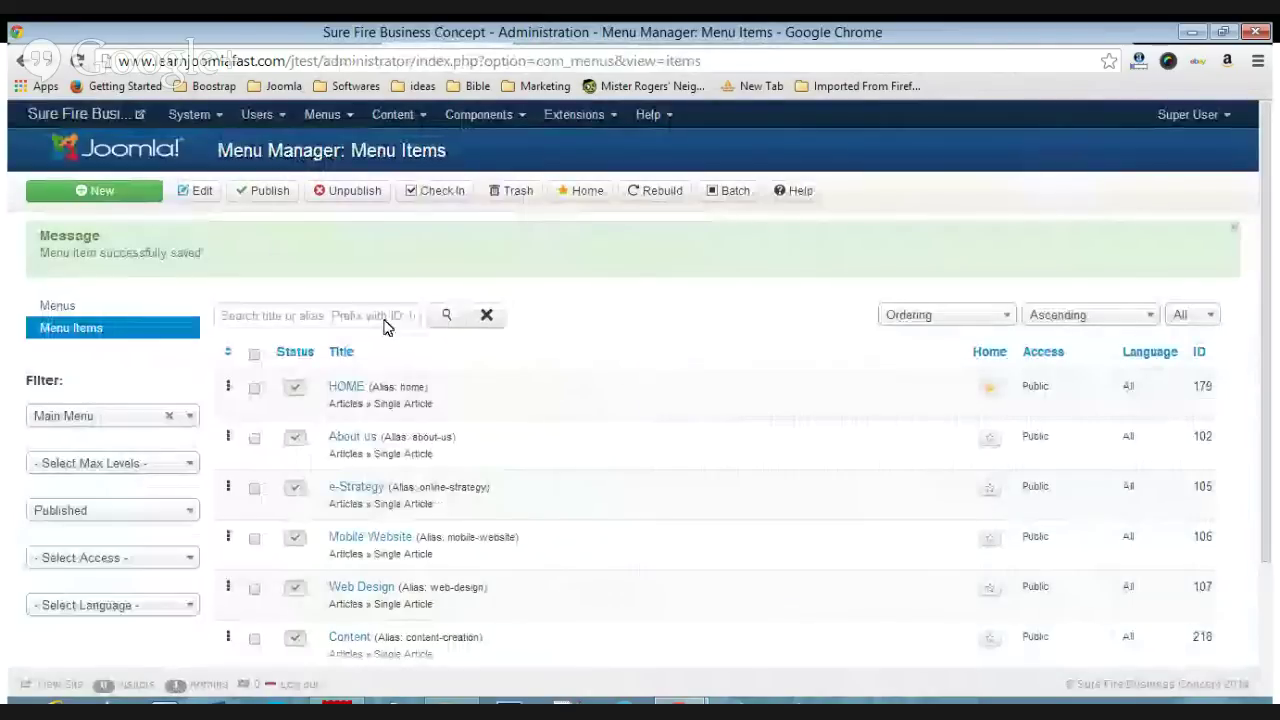
click(575, 114)
click(598, 188)
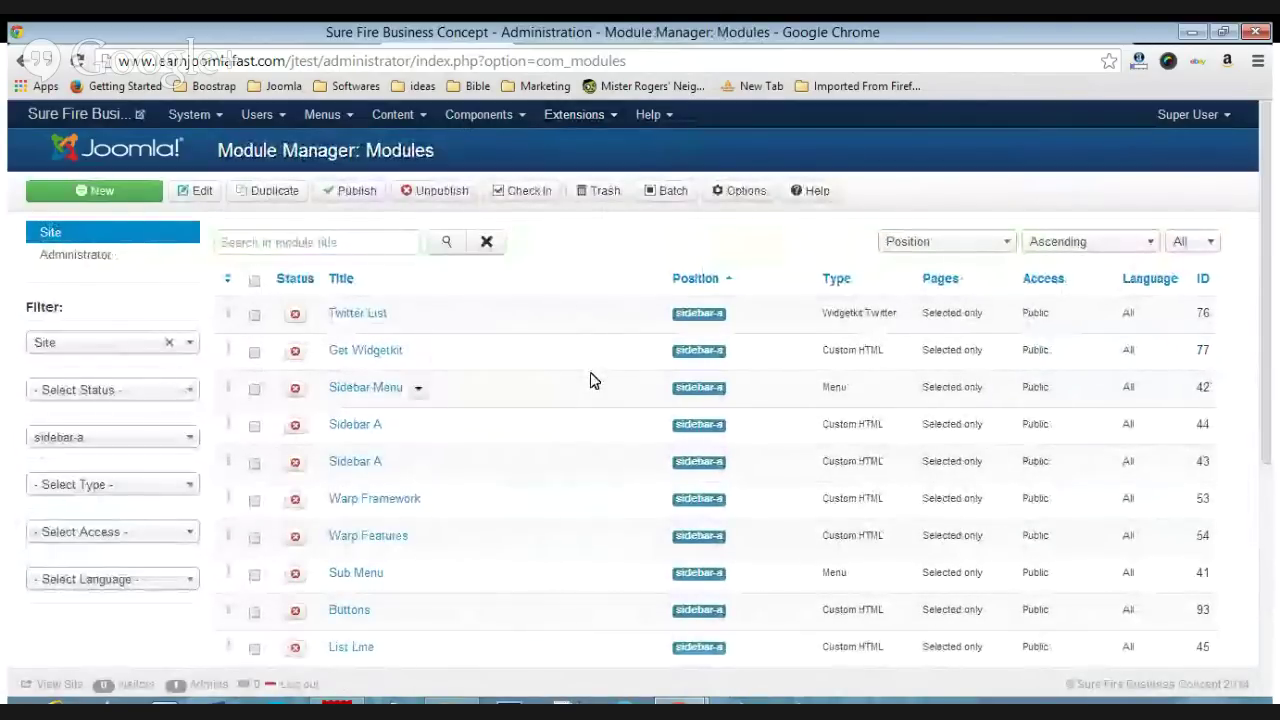
scroll(594, 380, down, 5)
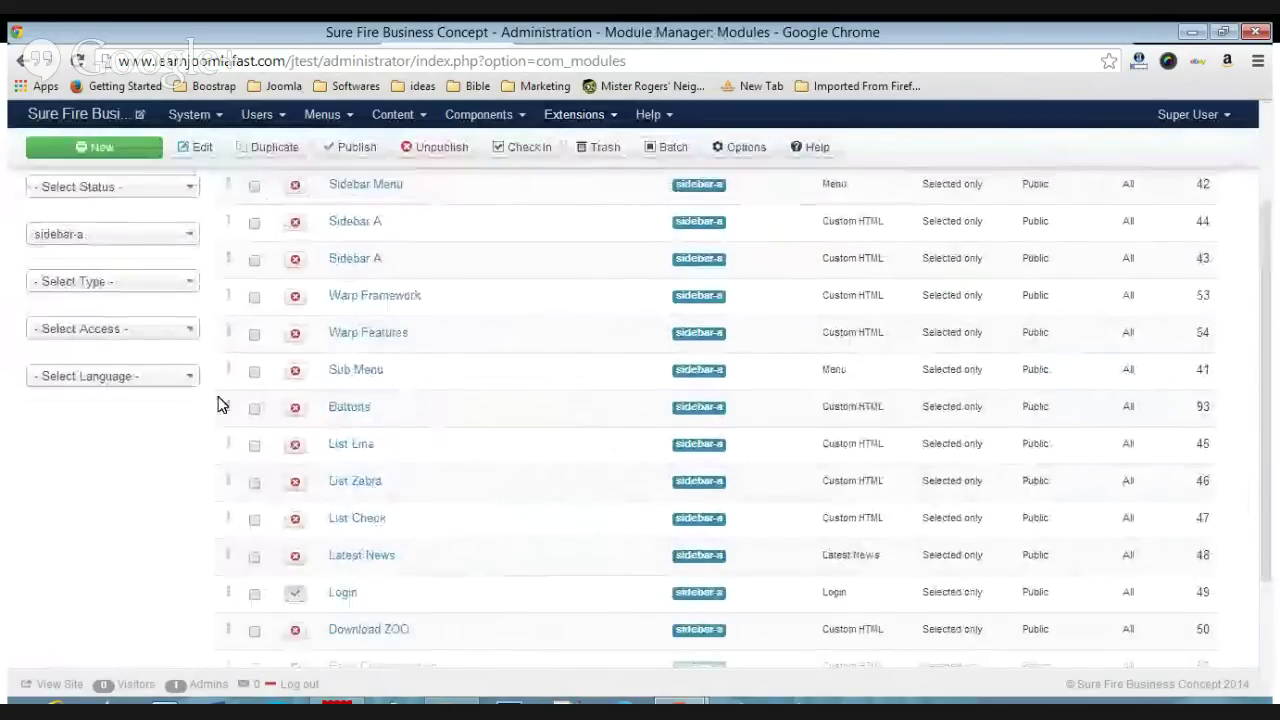
click(114, 236)
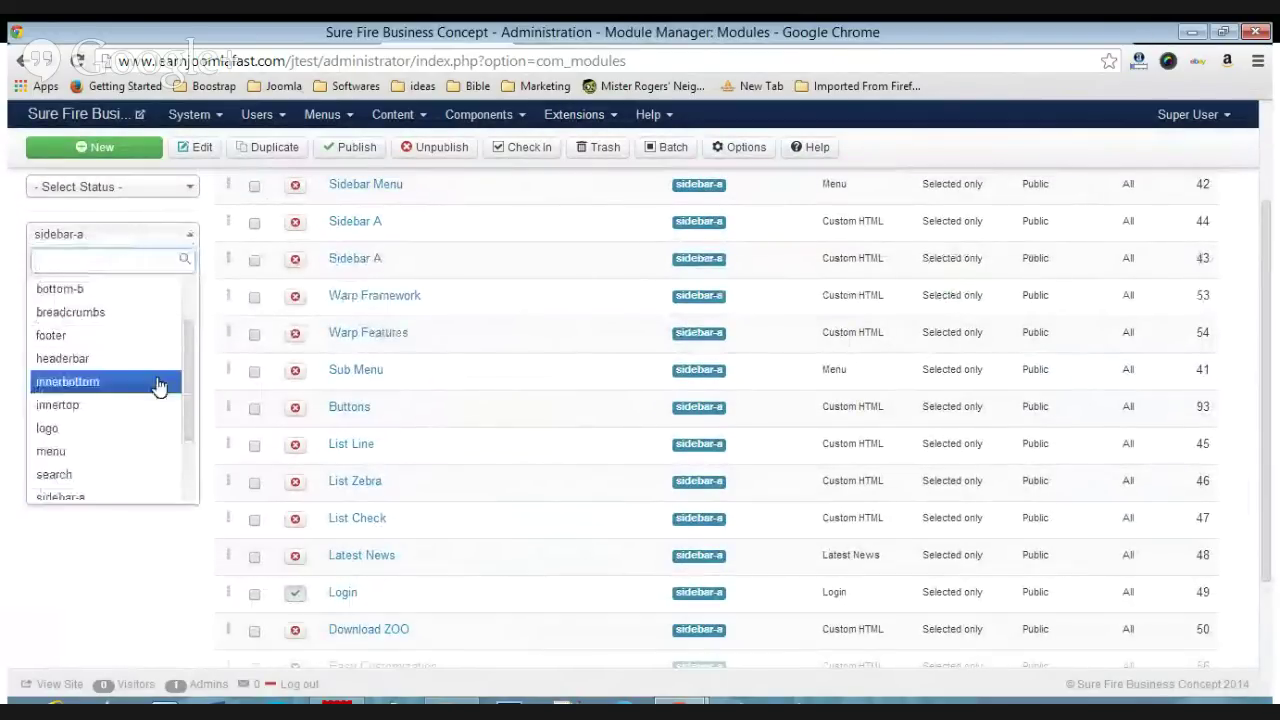
click(92, 424)
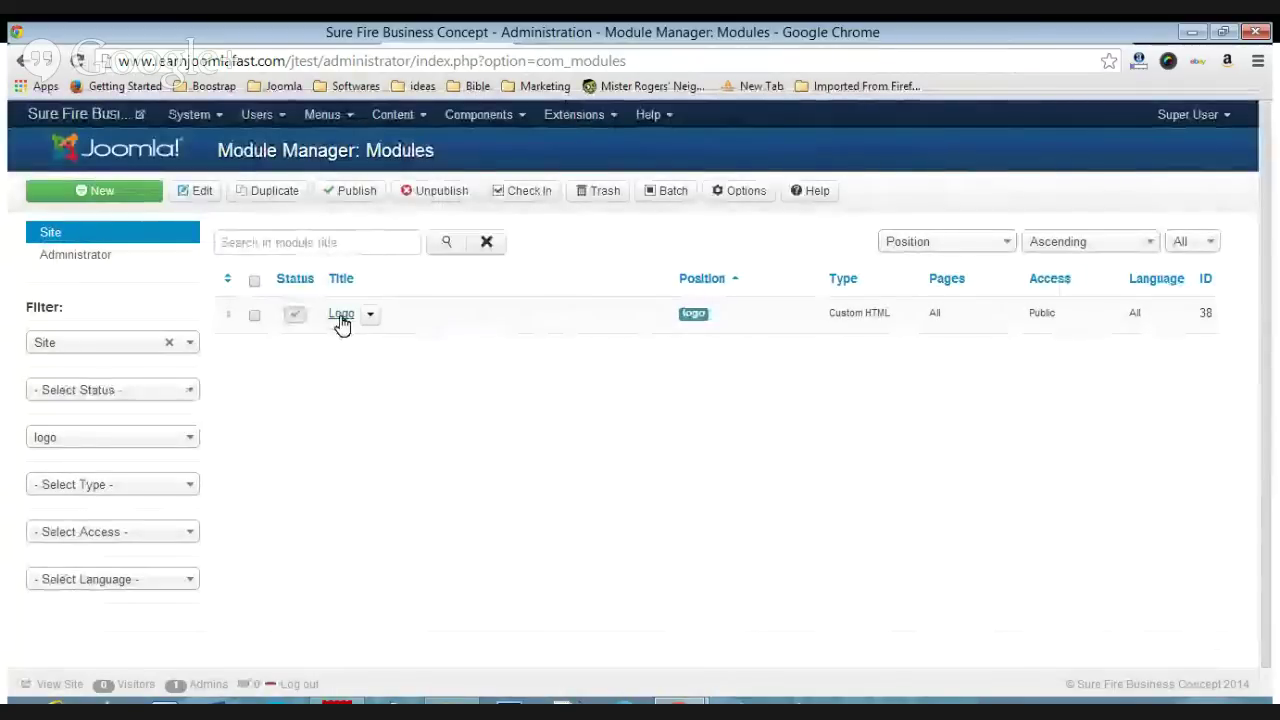
In the Logo module's Custom Output, open image properties for logo.png (160 × 80).
click(341, 316)
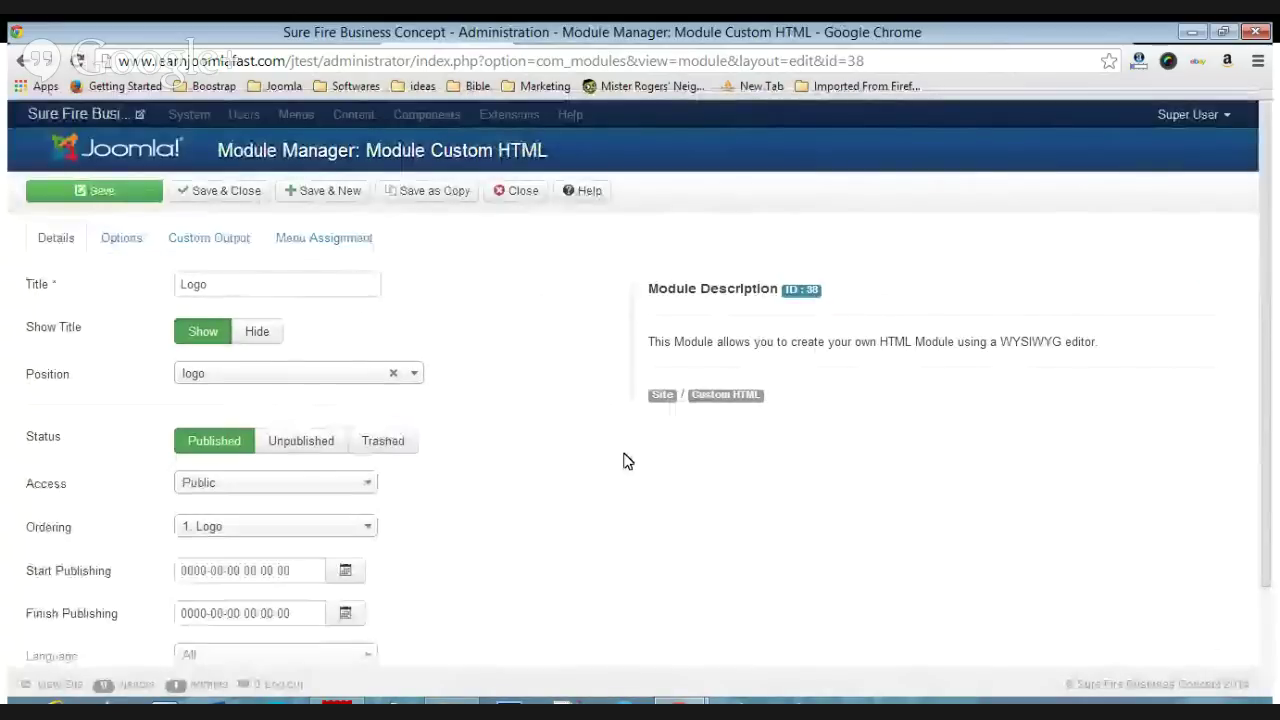
scroll(560, 465, down, 2)
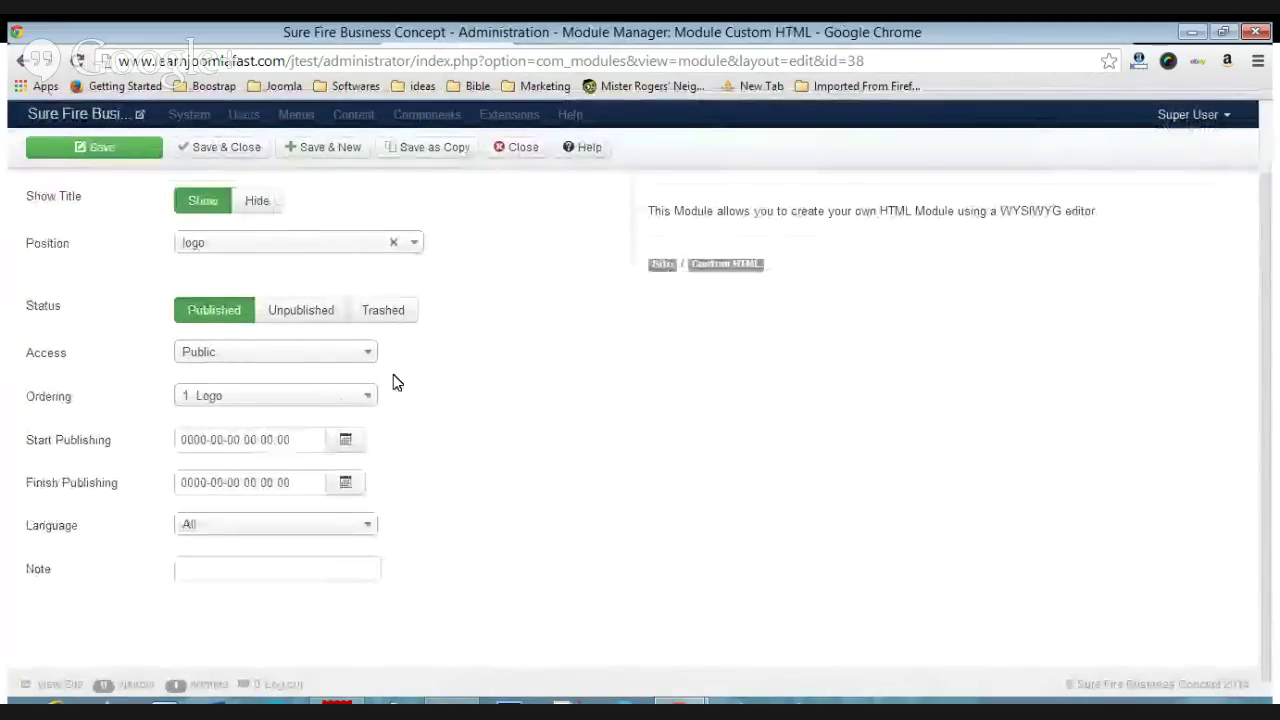
scroll(450, 415, up, 2)
click(197, 243)
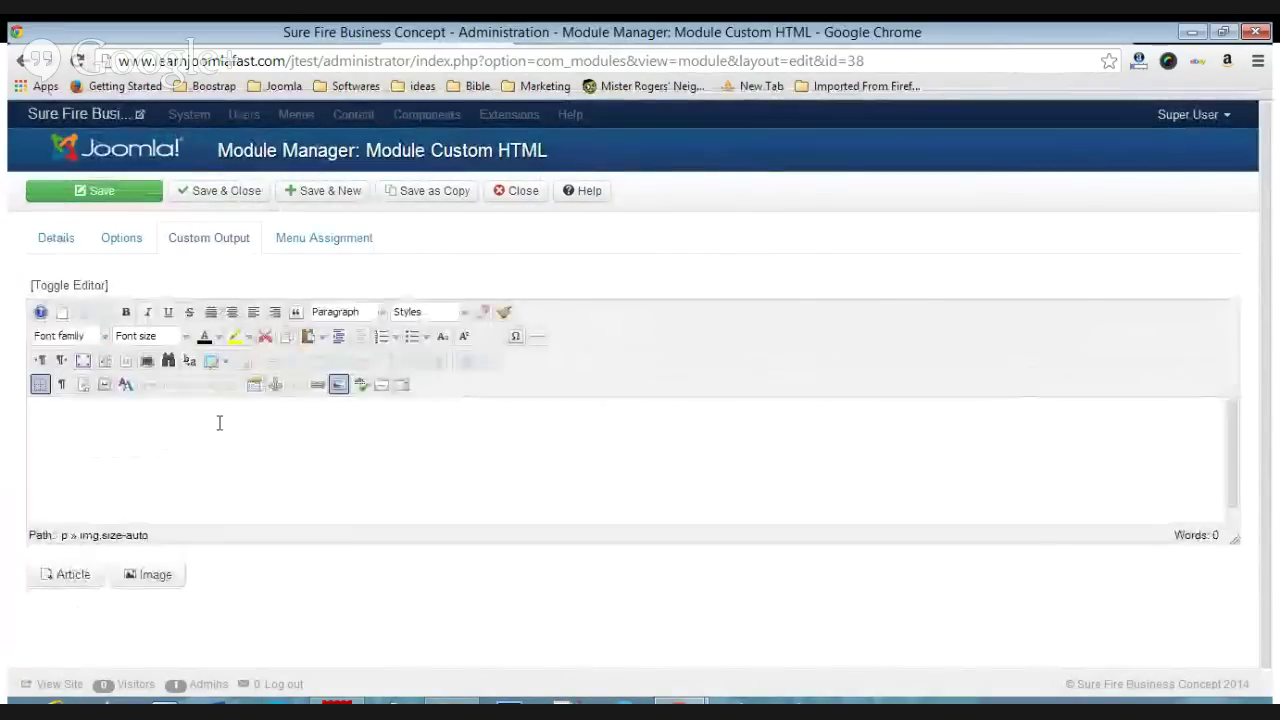
click(100, 447)
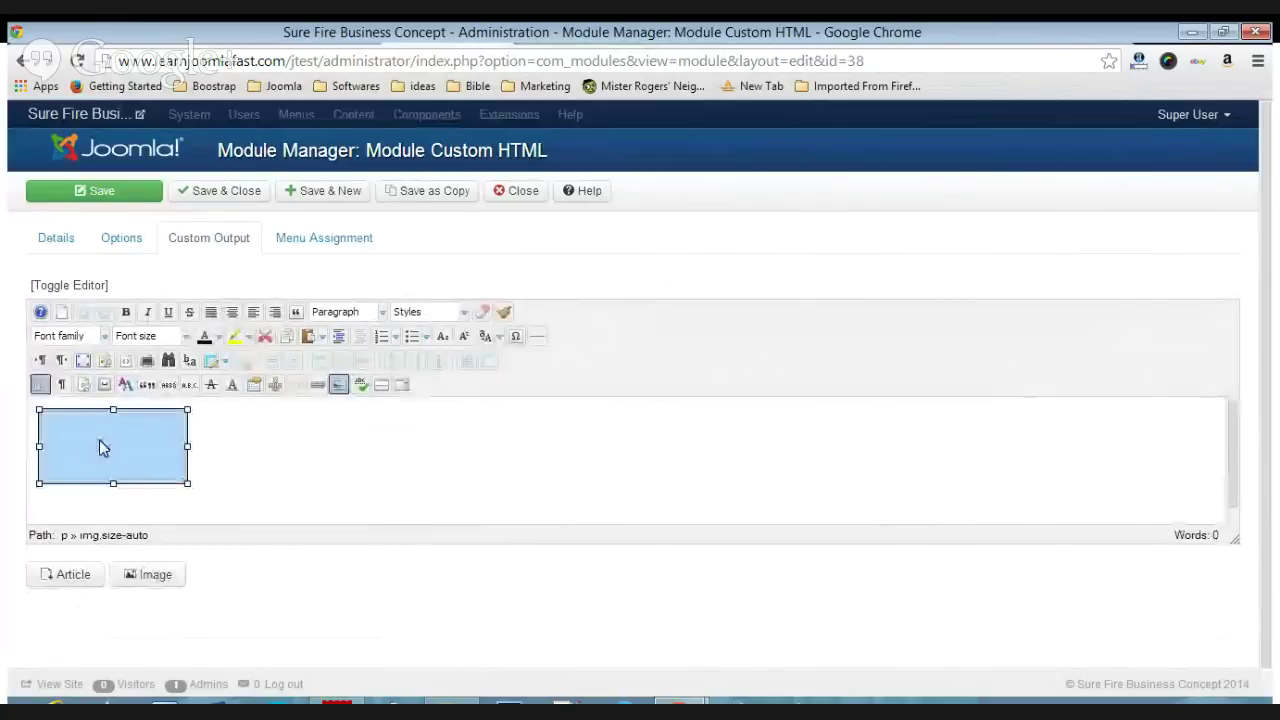
click(190, 470)
click(155, 455)
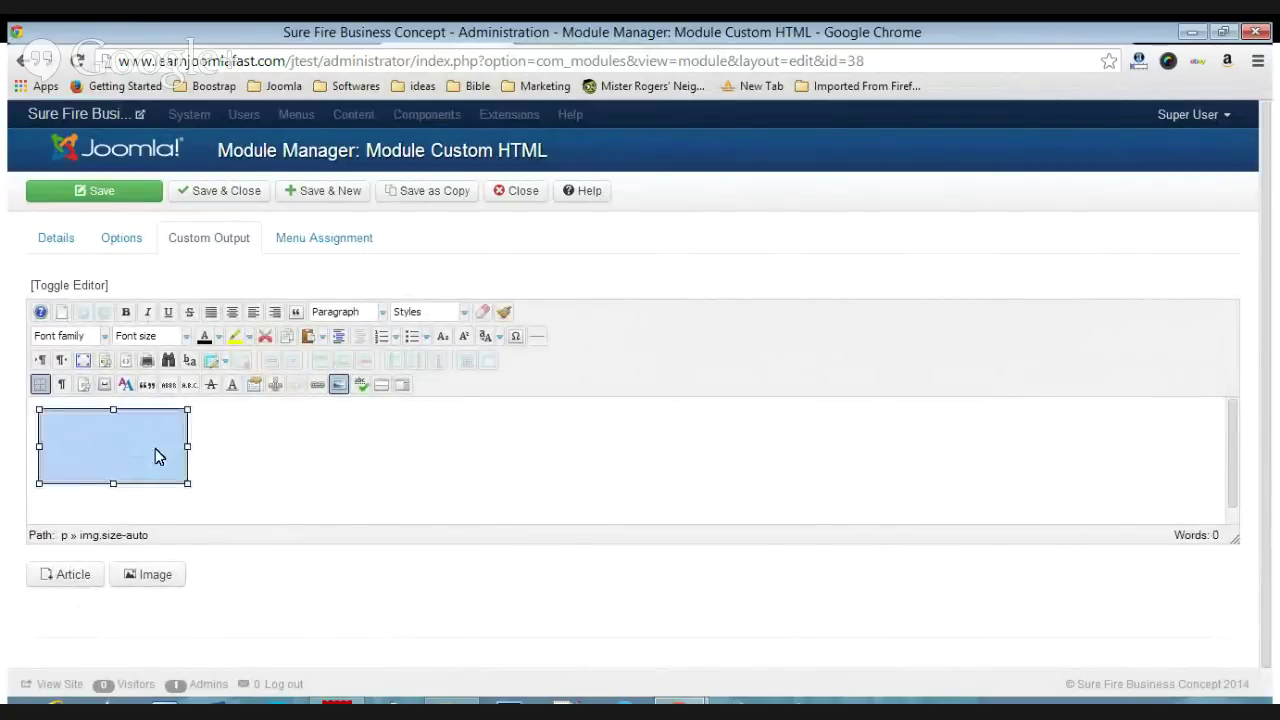
click(340, 386)
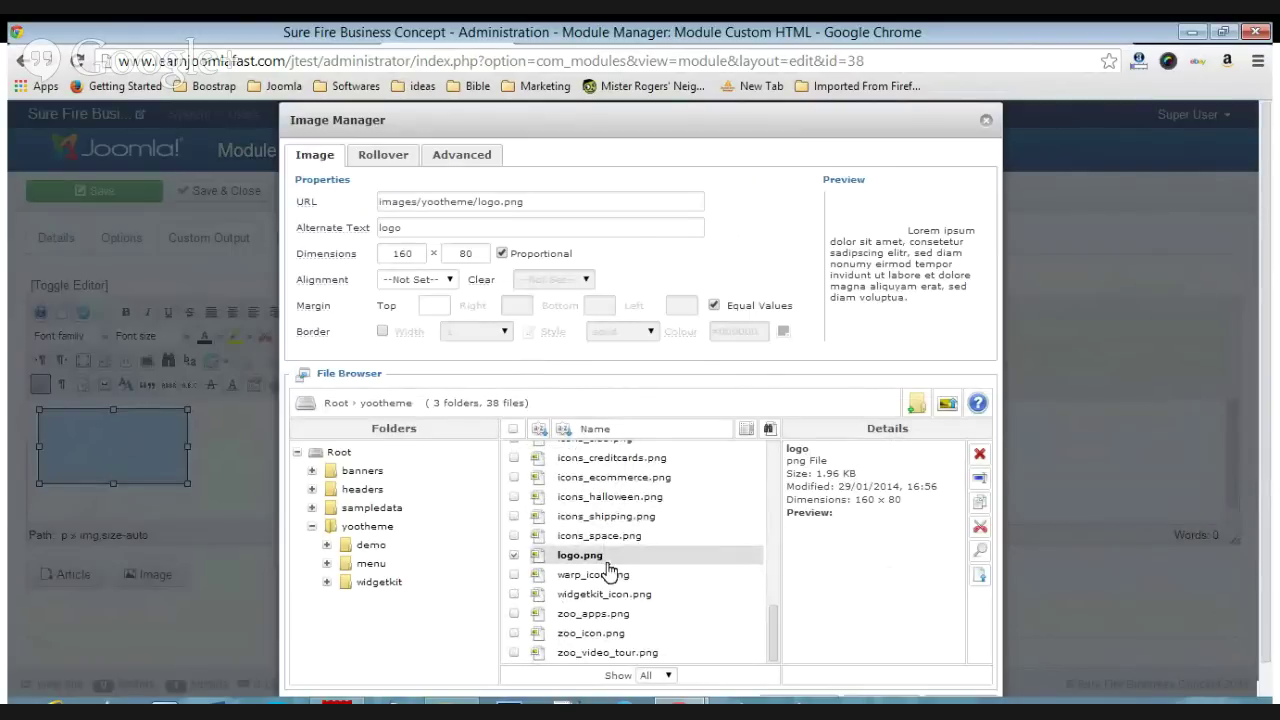
Upload logo2.png into the yootheme folder and apply a height of 40.
click(945, 406)
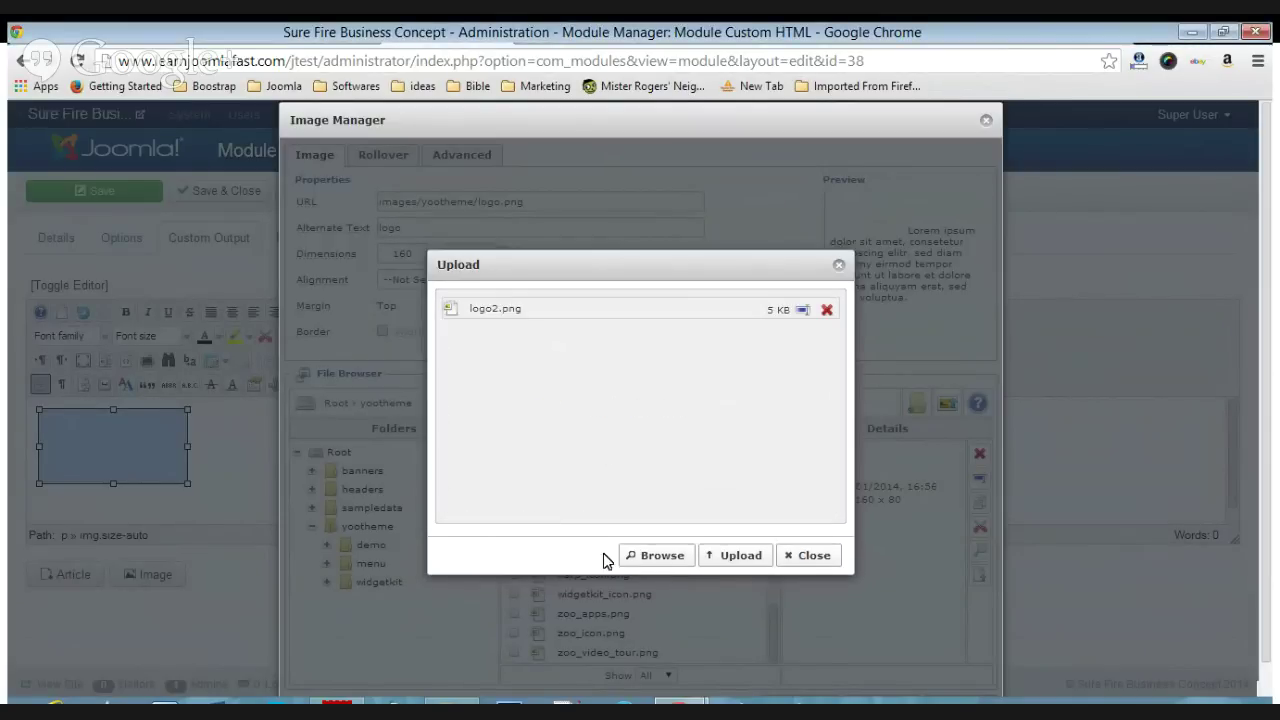
click(735, 557)
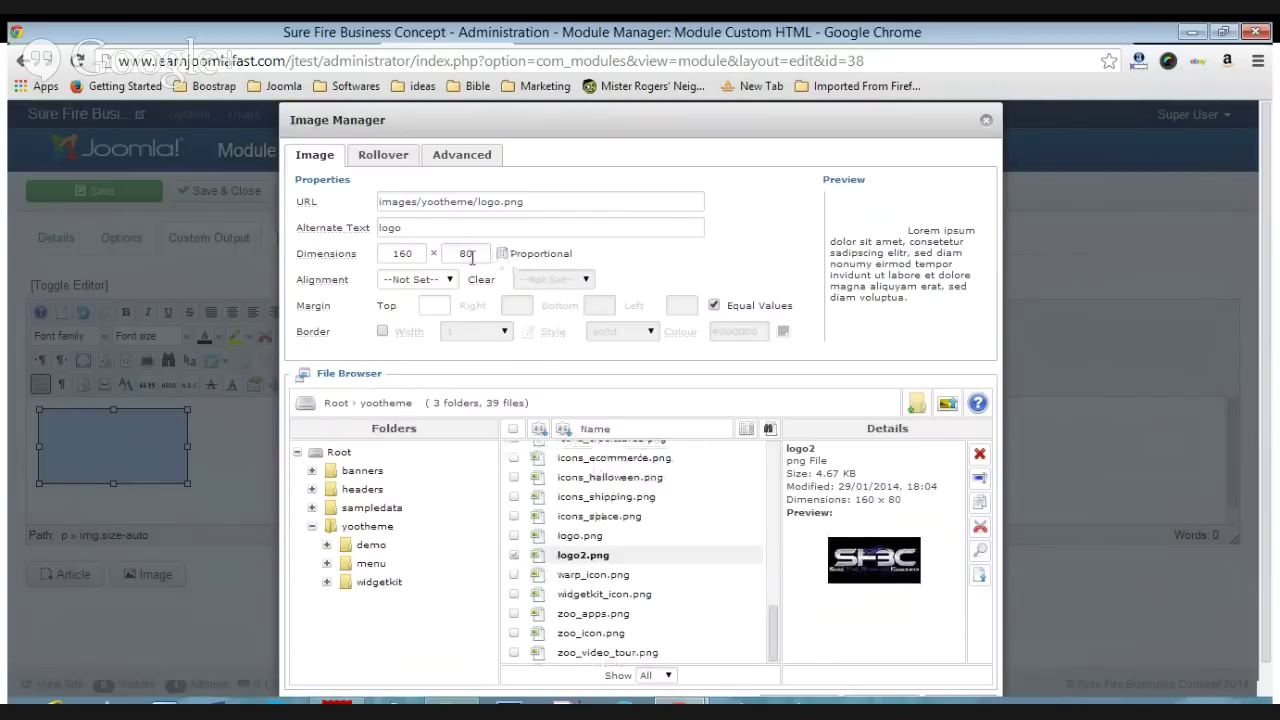
drag(474, 254, 449, 254)
text(40)
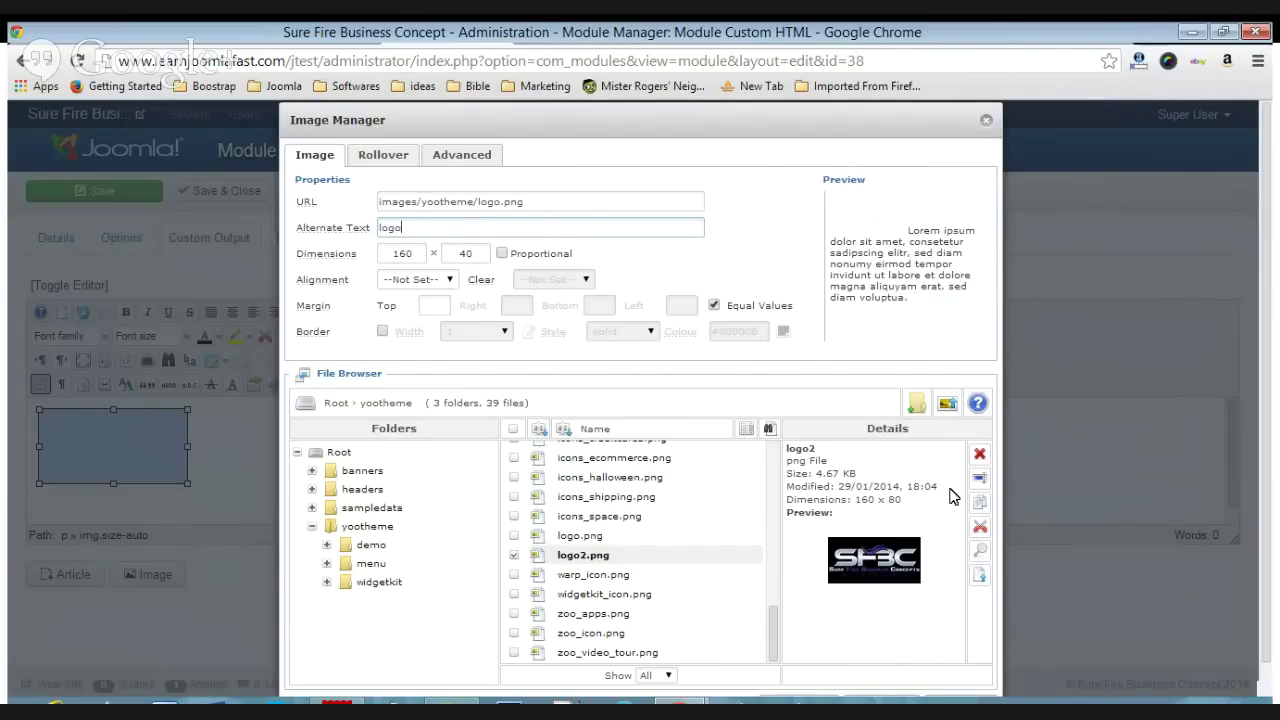
scroll(953, 510, down, 1)
click(884, 678)
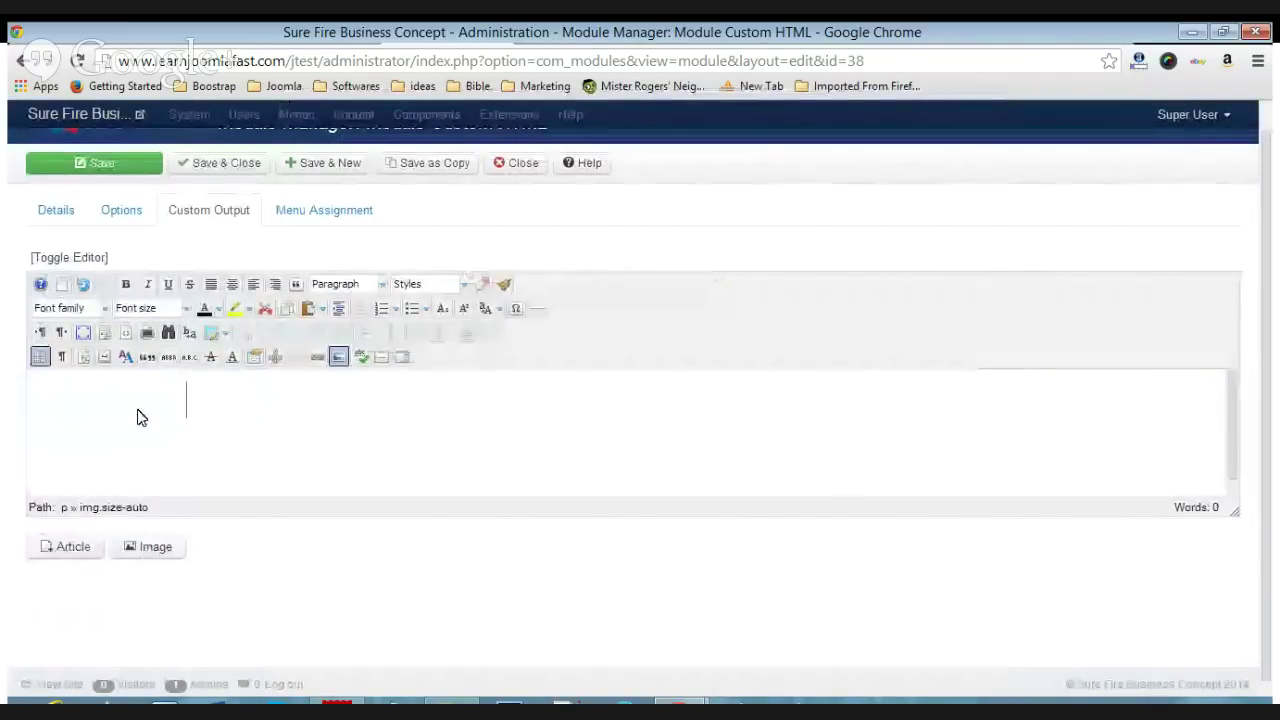
Choose logo2.png with Proportional off and insert it into the module at 160 × 40.
click(338, 357)
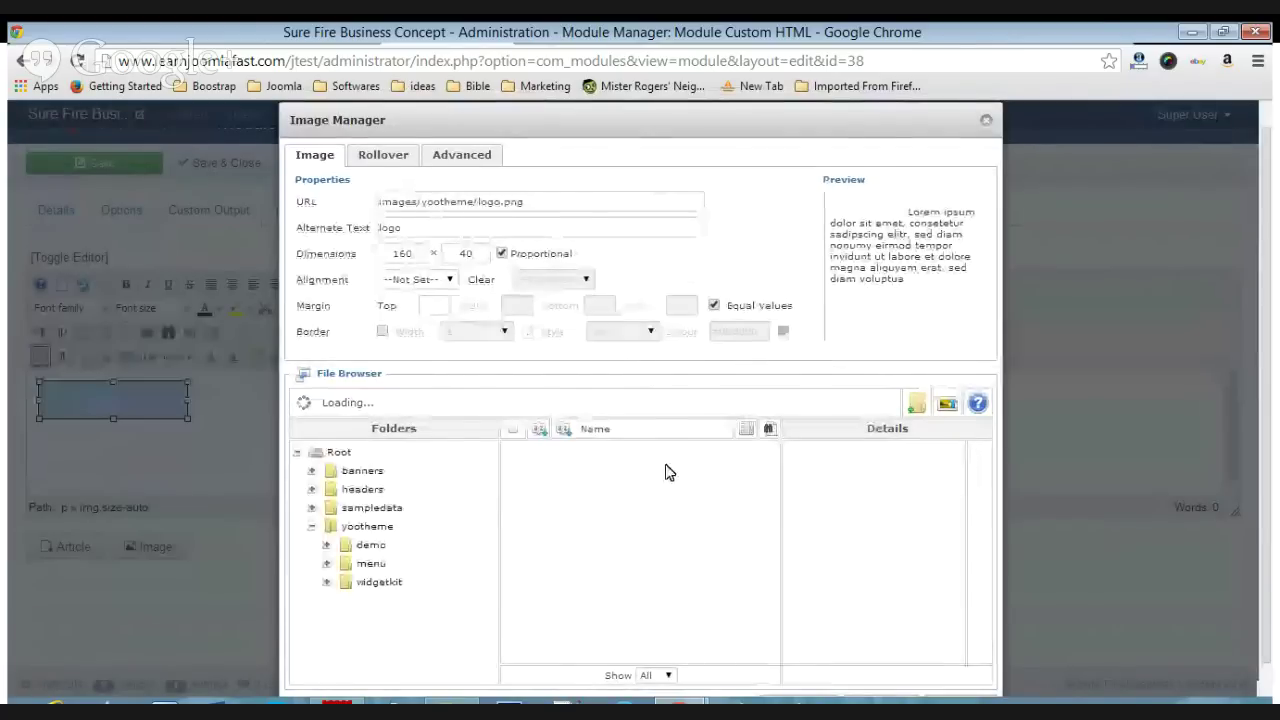
scroll(700, 480, down, 10)
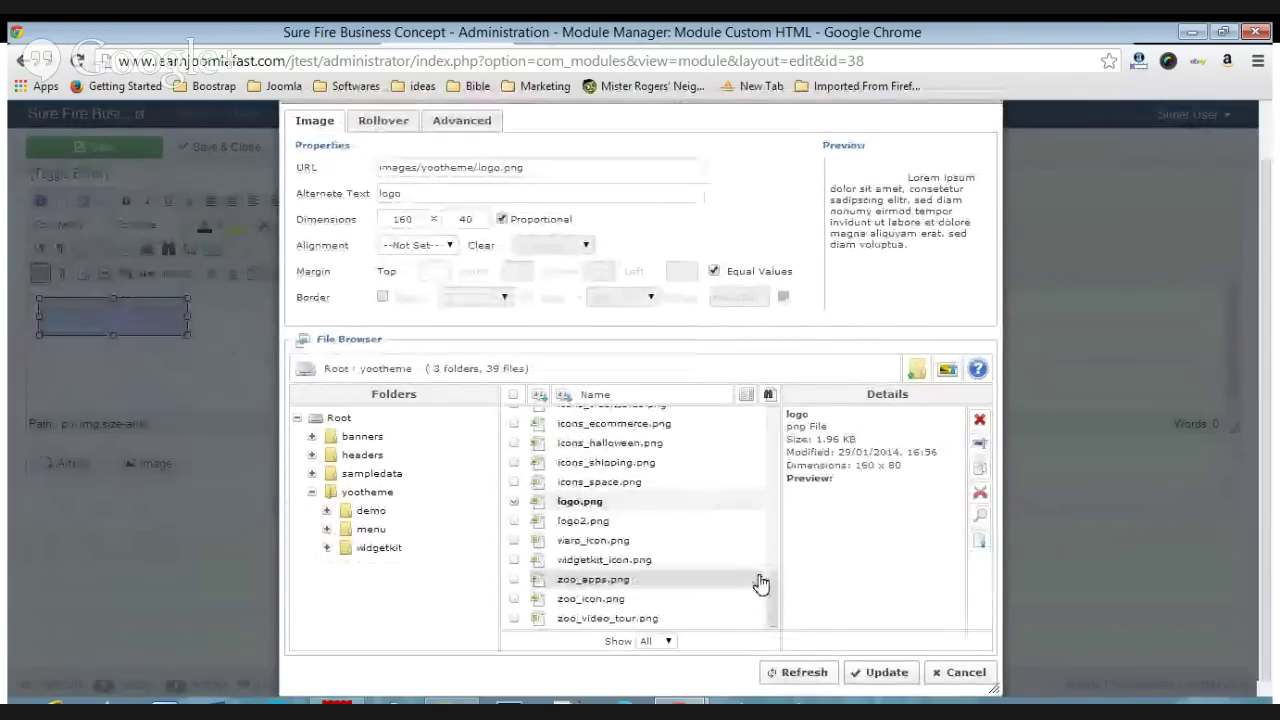
click(580, 521)
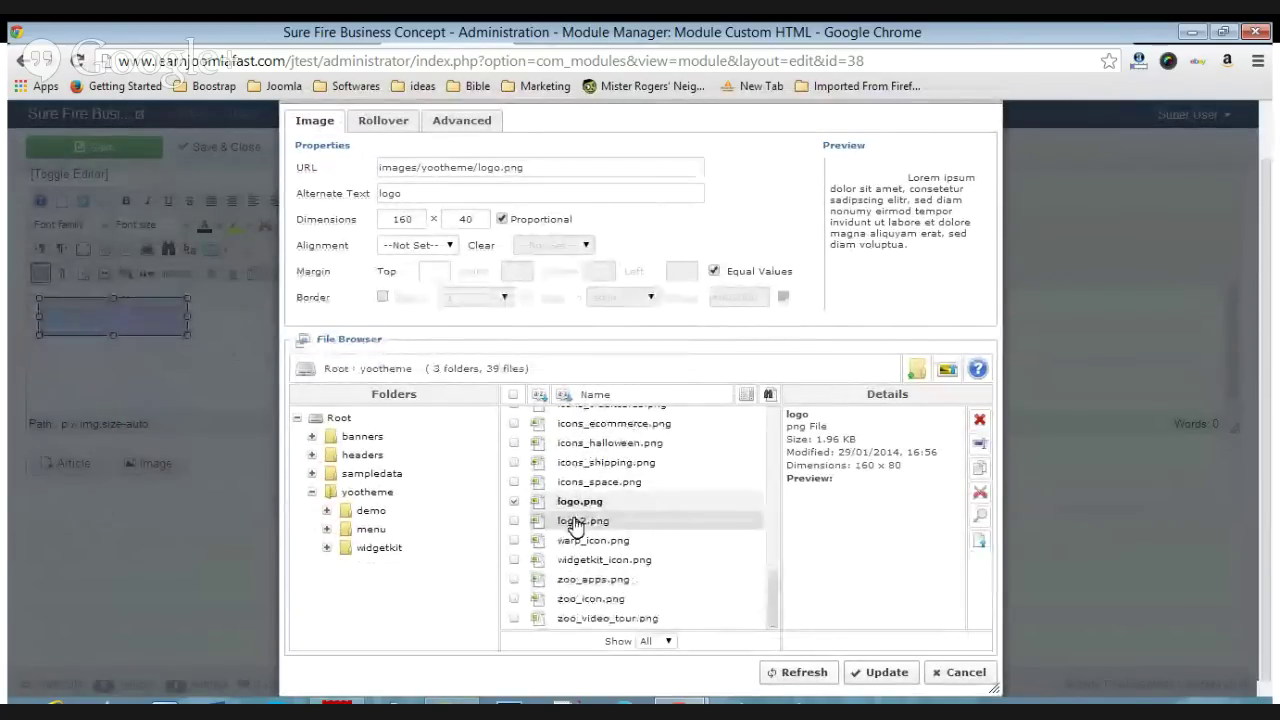
click(502, 220)
key(BackSpace)
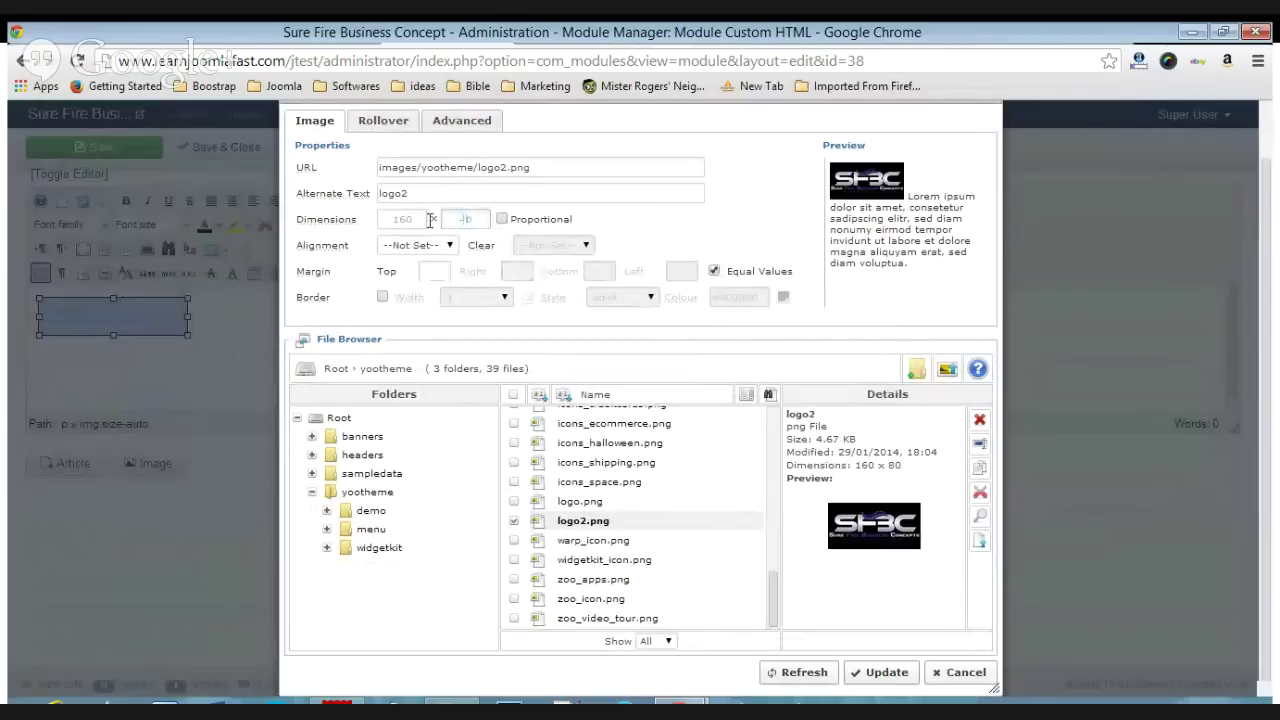
click(530, 188)
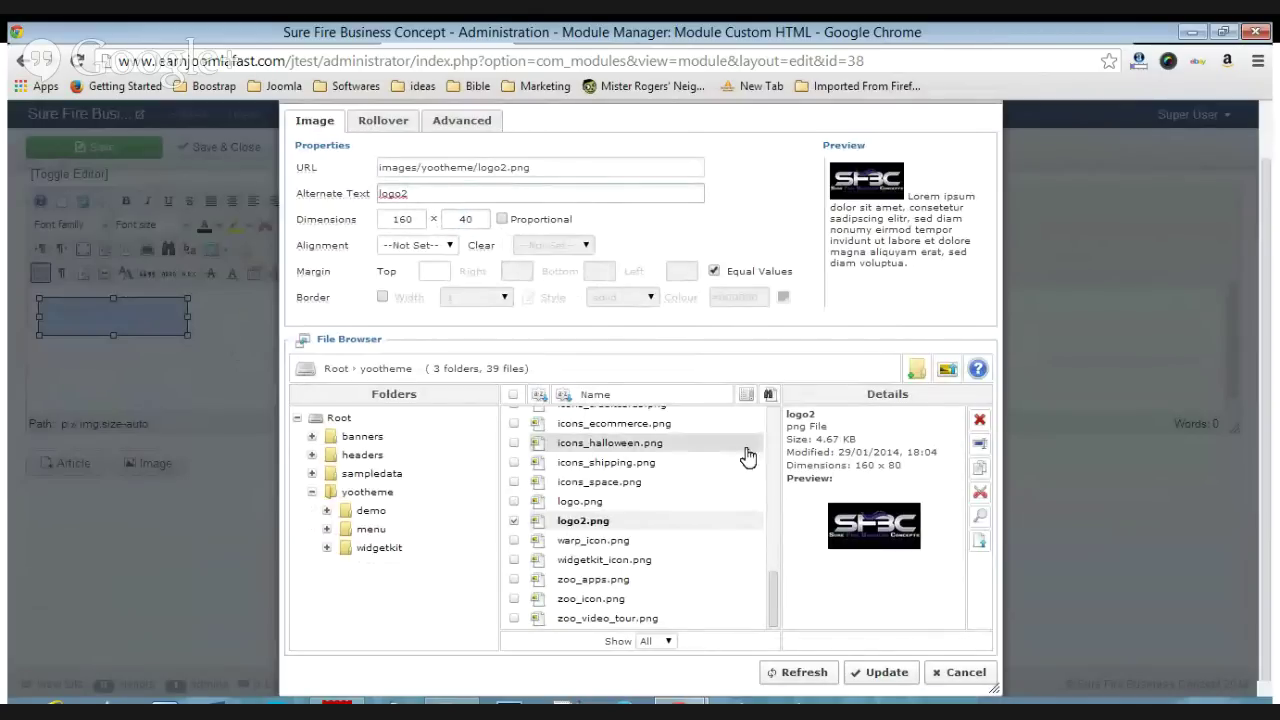
click(871, 676)
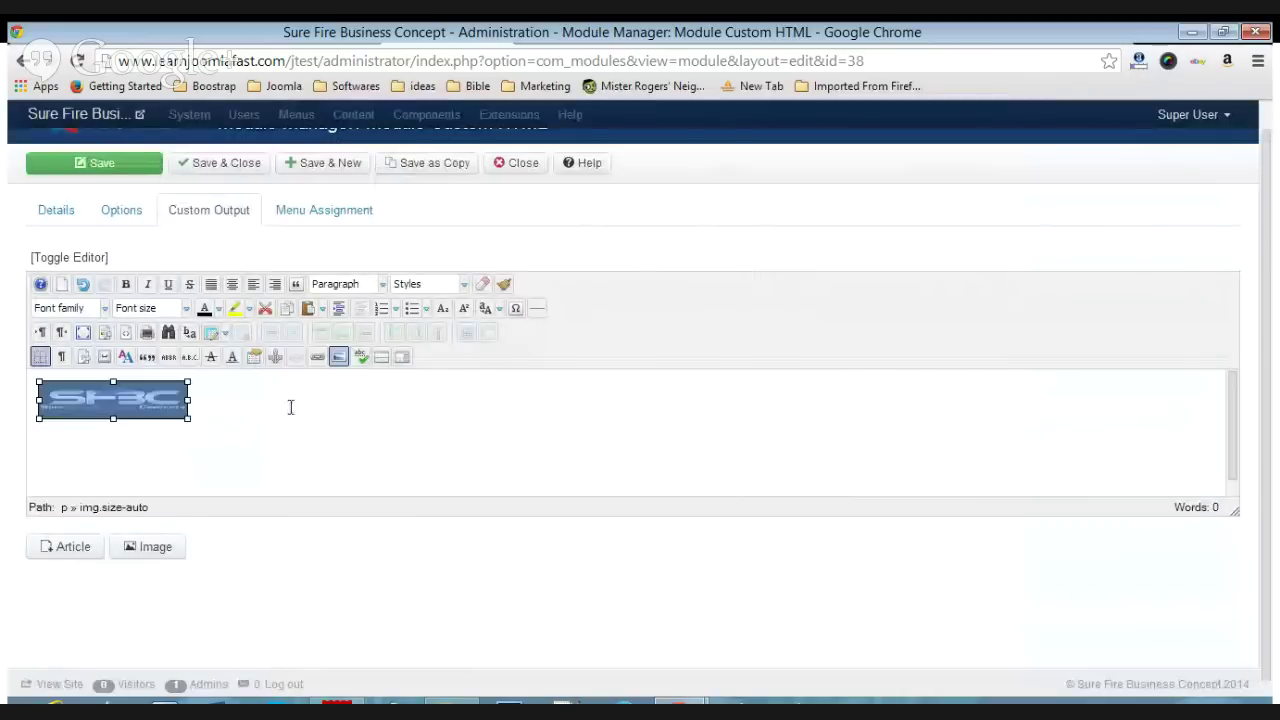